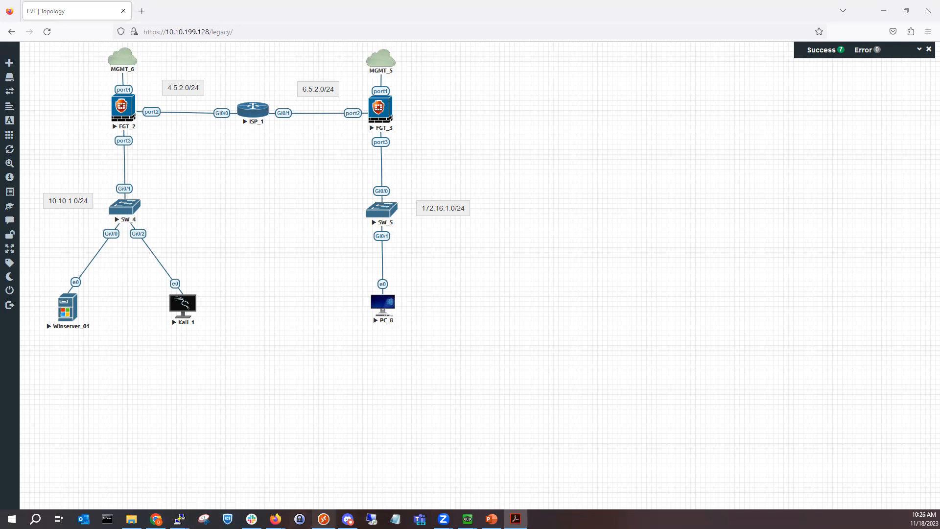
# Step: Switch to the Firefox window showing the FortiGate login page at 10.10.199.146
pyautogui.click(316, 487)
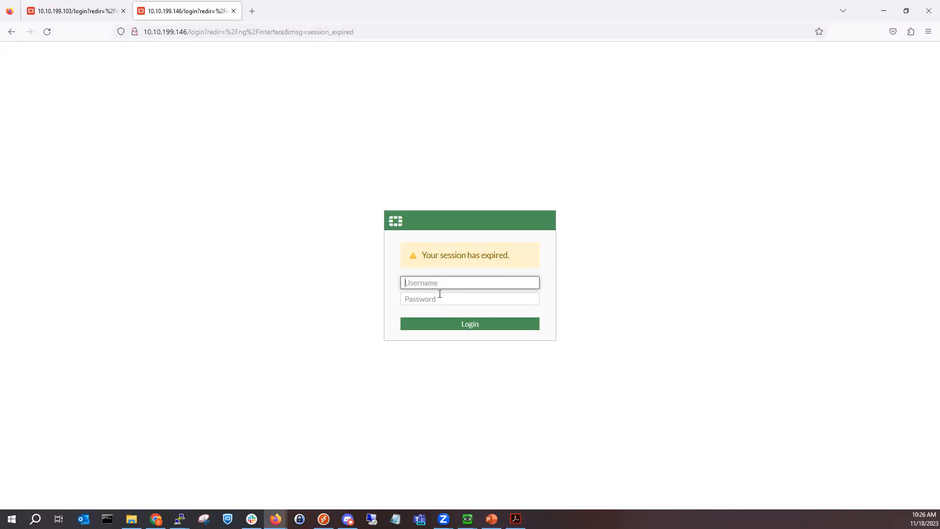
# Step: Log in to FGT_3 as admin and decline saving the login in the browser
pyautogui.write('admin')
pyautogui.press('Tab')
pyautogui.write('*********')
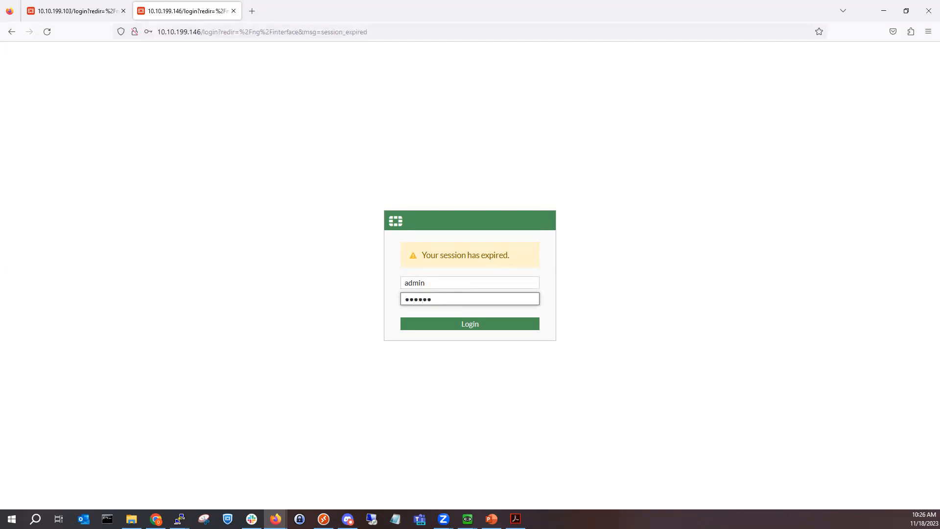
pyautogui.press('Return')
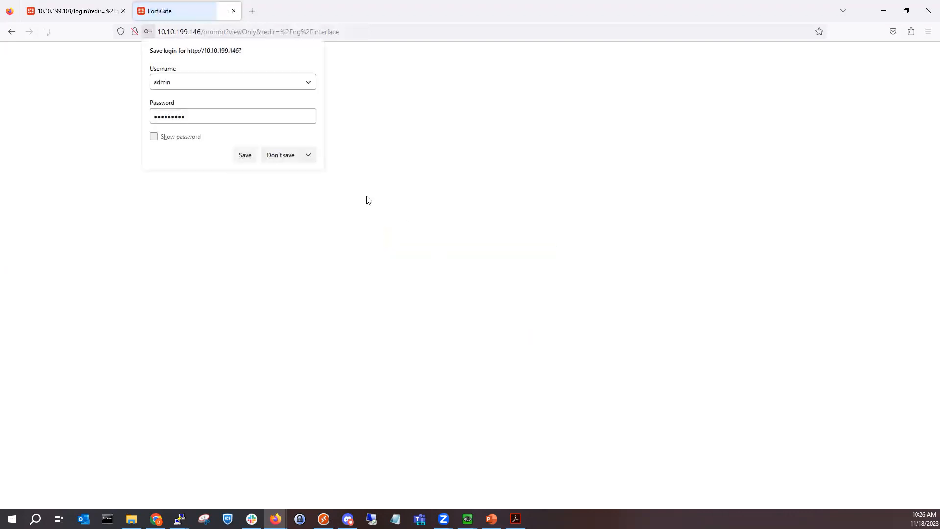
pyautogui.click(283, 160)
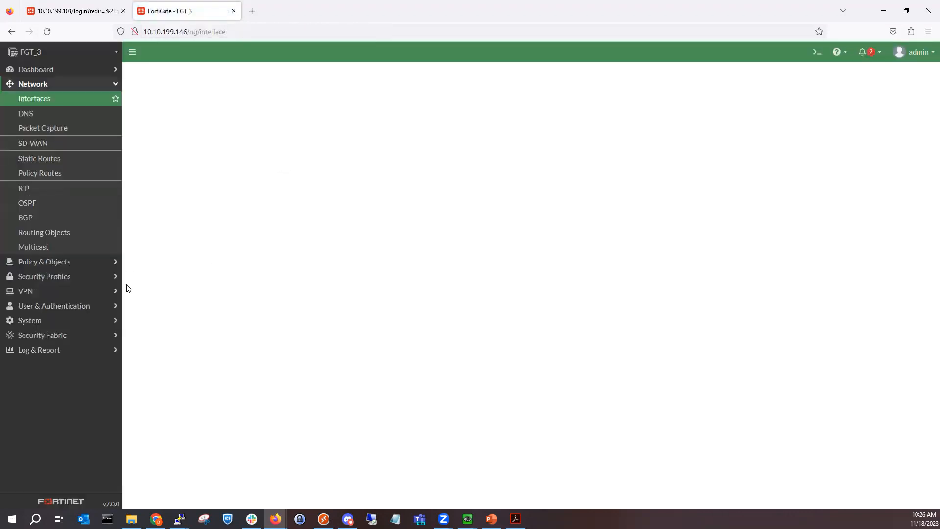
# Step: Start a new IPsec tunnel from VPN > IPsec Tunnels
pyautogui.click(58, 291)
pyautogui.click(71, 160)
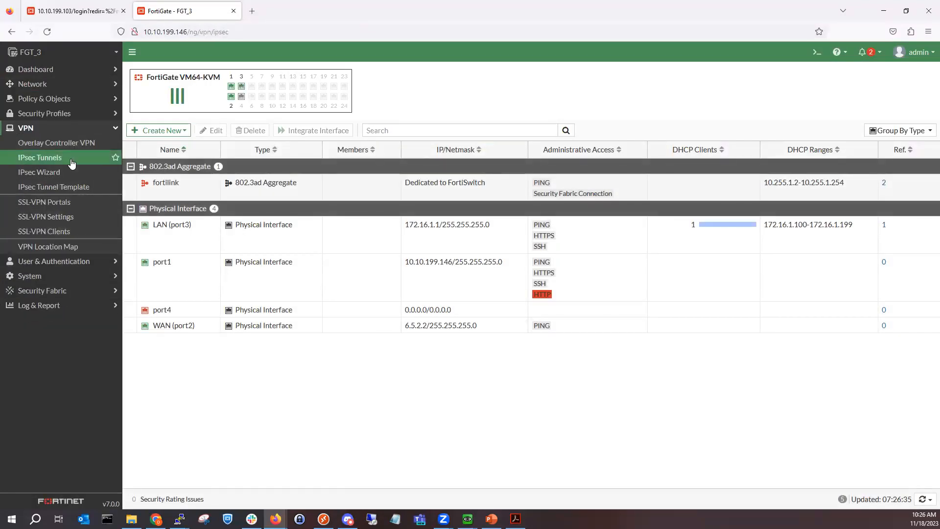
pyautogui.click(181, 72)
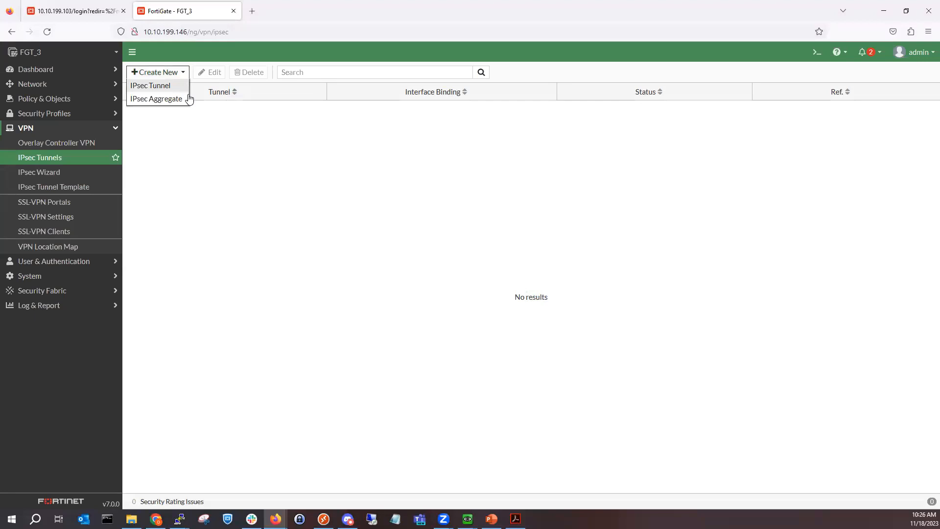
pyautogui.click(181, 90)
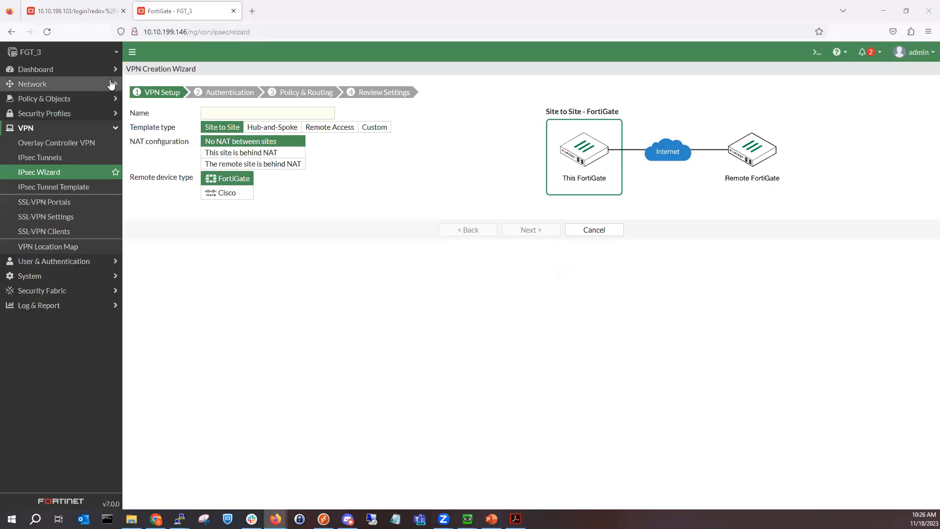
# Step: Name the site-to-site tunnel To-FGT2 and continue to authentication
pyautogui.click(240, 114)
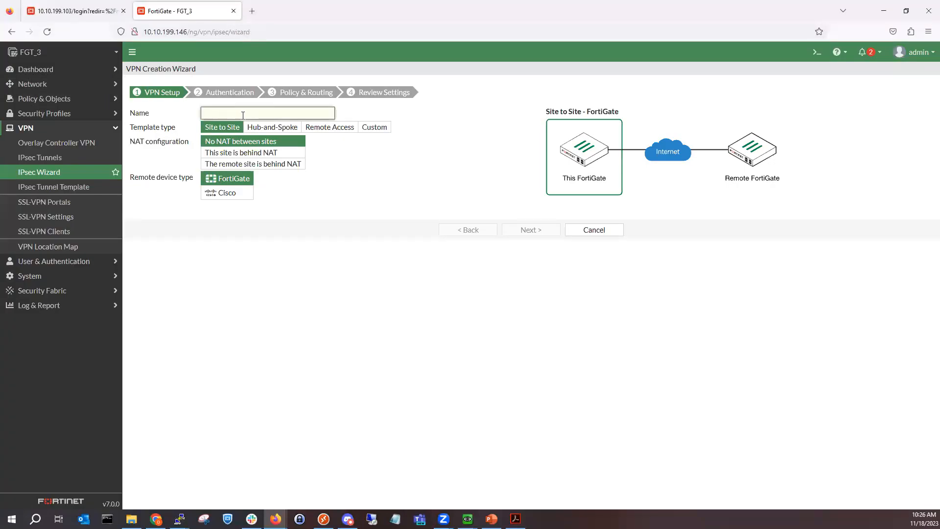
pyautogui.write('To-FGT3')
pyautogui.press('BackSpace')
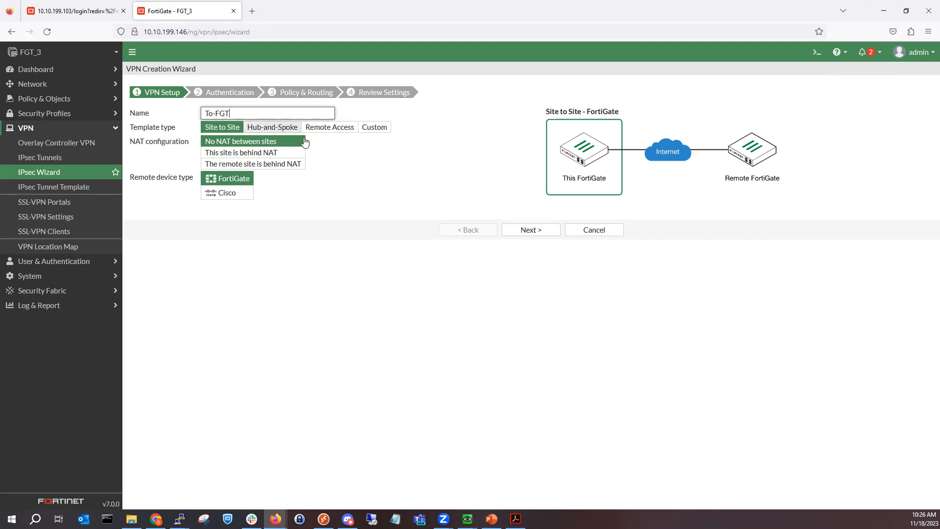
pyautogui.write('2')
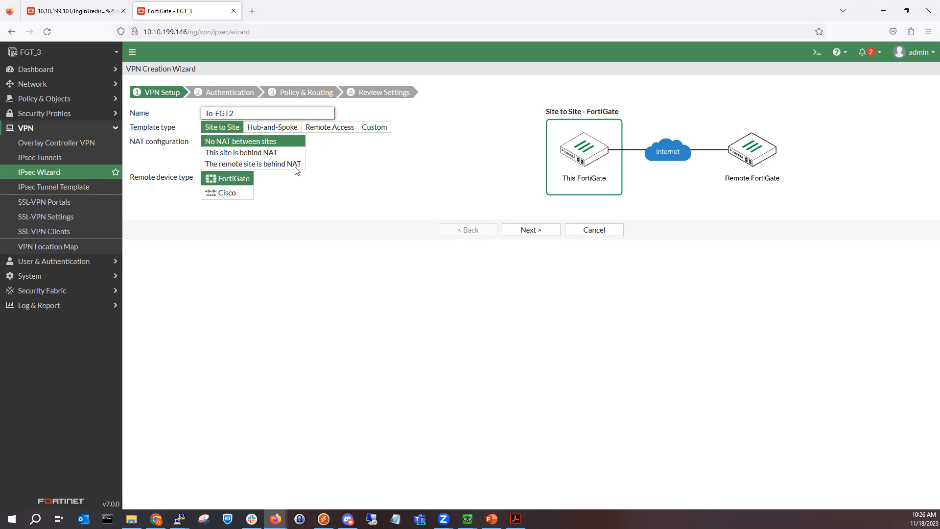
pyautogui.click(537, 234)
# Step: Set remote IP 4.5.2.2 with WAN (port2) as the outgoing interface
pyautogui.click(277, 126)
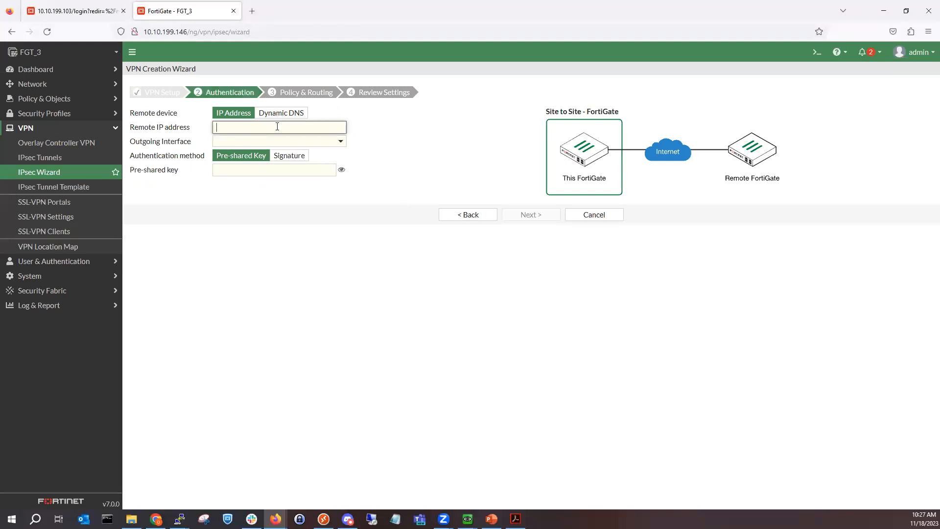
pyautogui.write('4.5.2.0')
pyautogui.press('BackSpace')
pyautogui.write('2')
pyautogui.click(358, 172)
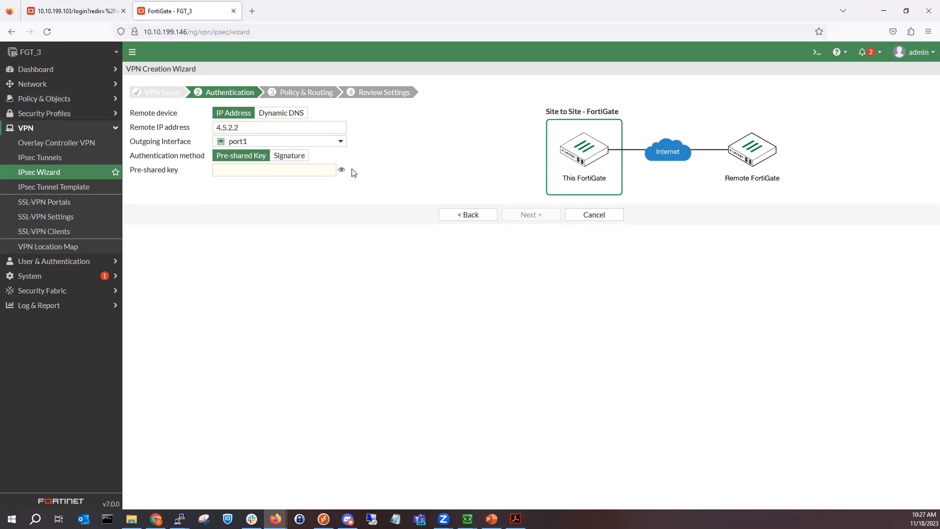
pyautogui.click(324, 142)
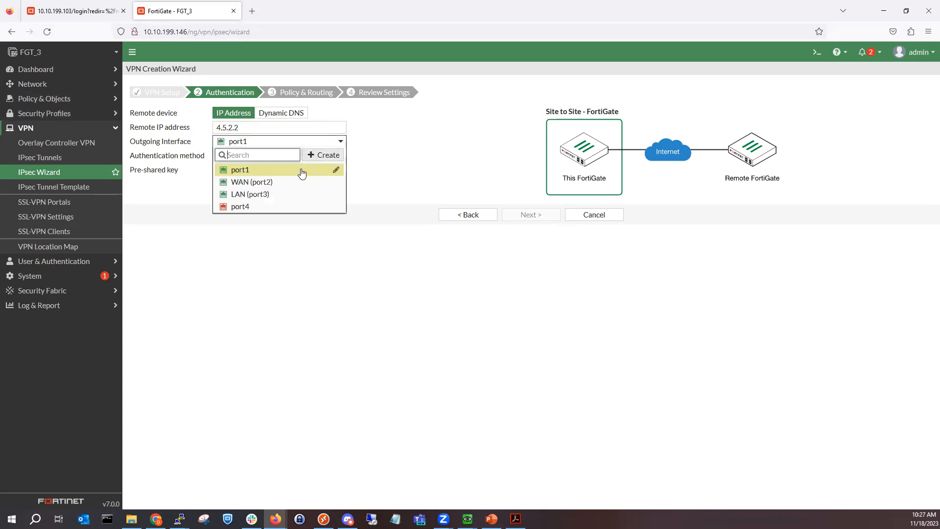
pyautogui.click(292, 182)
# Step: Enter the pre-shared key and continue to Policy & Routing
pyautogui.click(264, 171)
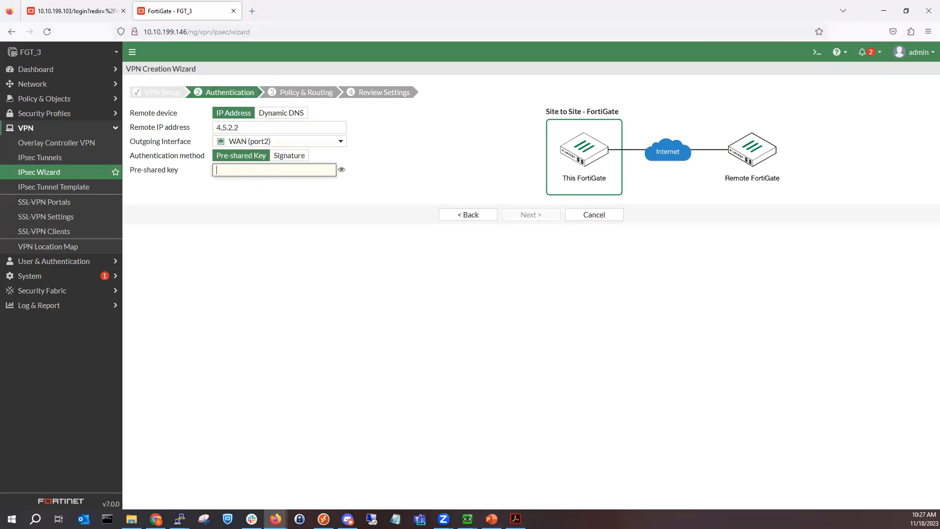
pyautogui.write('•')
pyautogui.press('BackSpace')
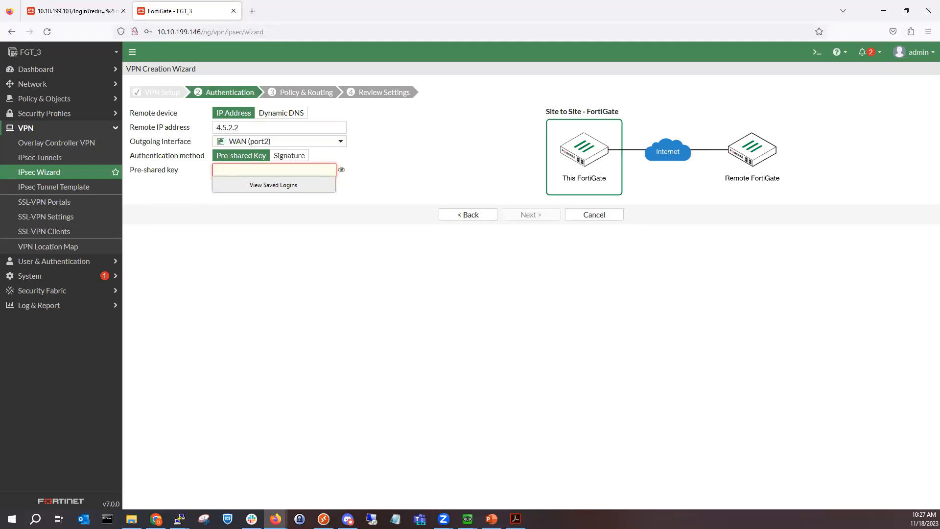
pyautogui.write('•••••••••')
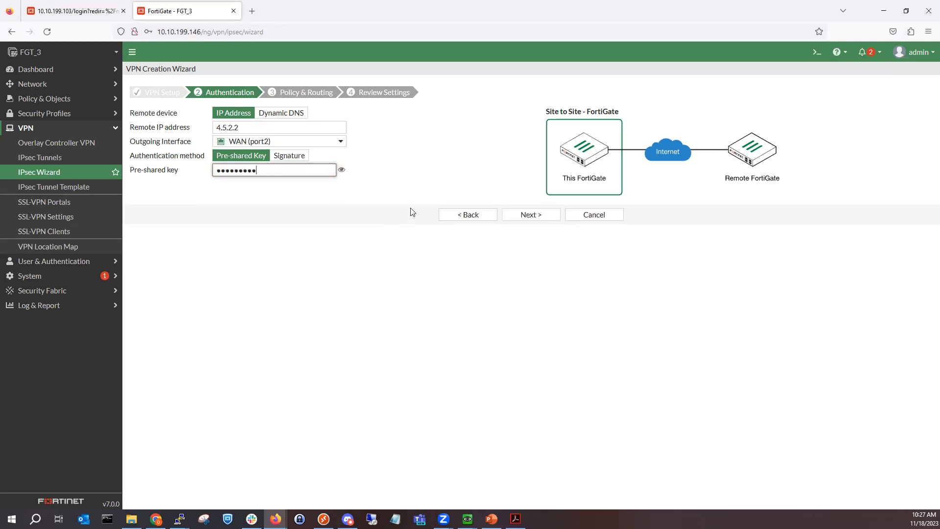
pyautogui.click(510, 215)
pyautogui.click(295, 113)
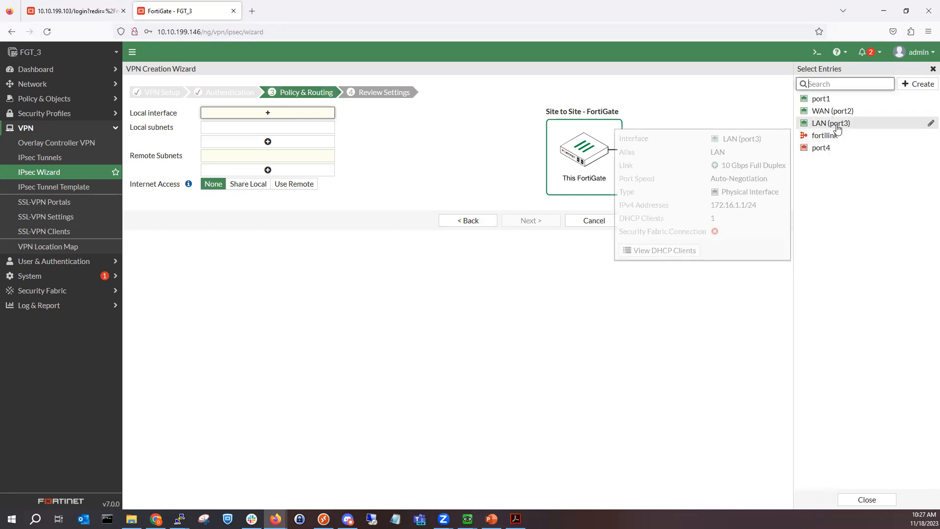
# Step: Use LAN (port3) as local interface, remote subnet 10.10.1.0/24, and create the VPN
pyautogui.click(836, 126)
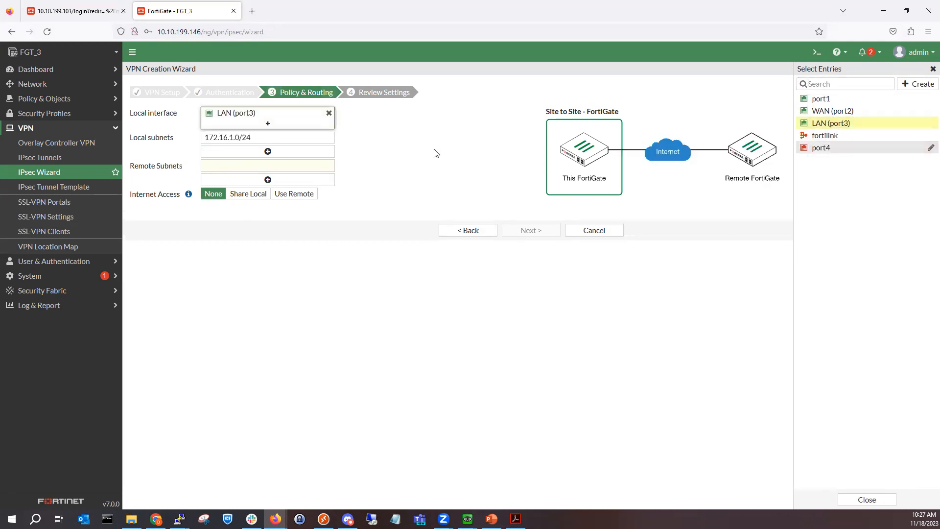
pyautogui.click(282, 167)
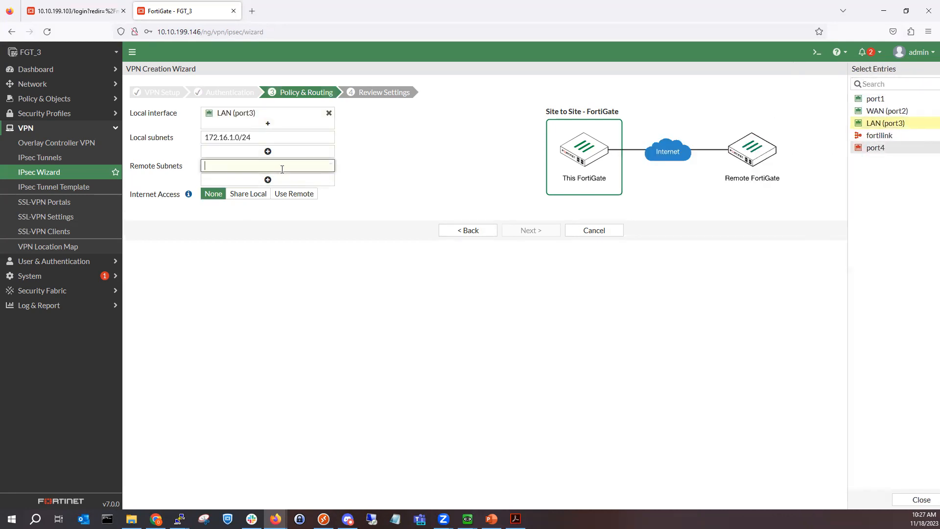
pyautogui.write('10.1')
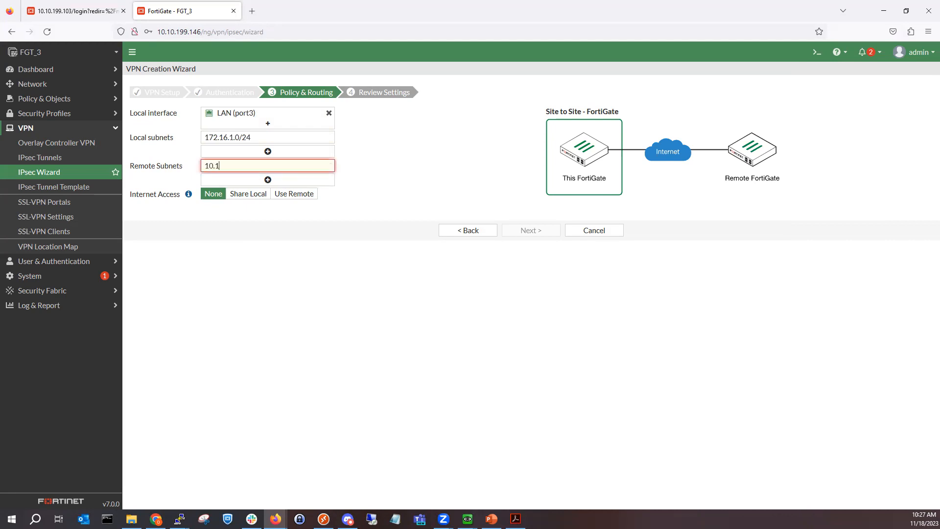
pyautogui.write('0.1.0/24')
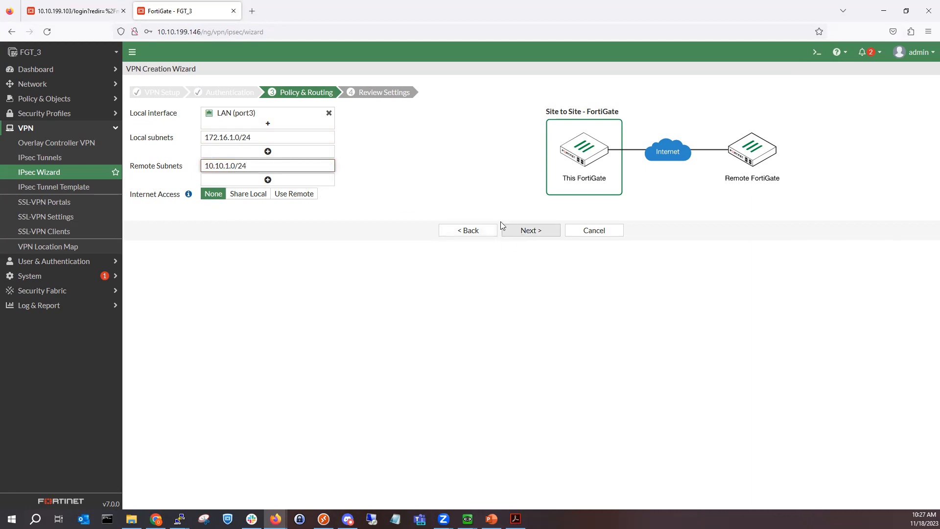
pyautogui.click(534, 234)
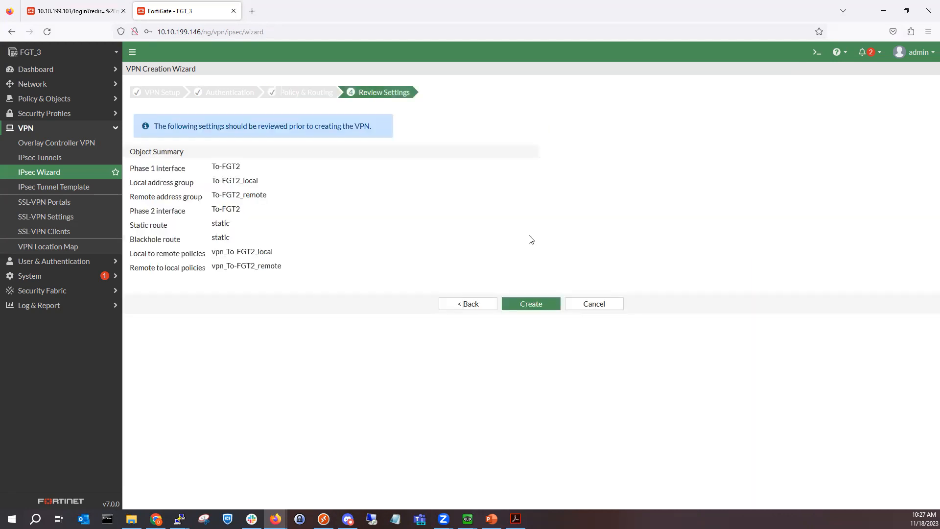
pyautogui.click(532, 305)
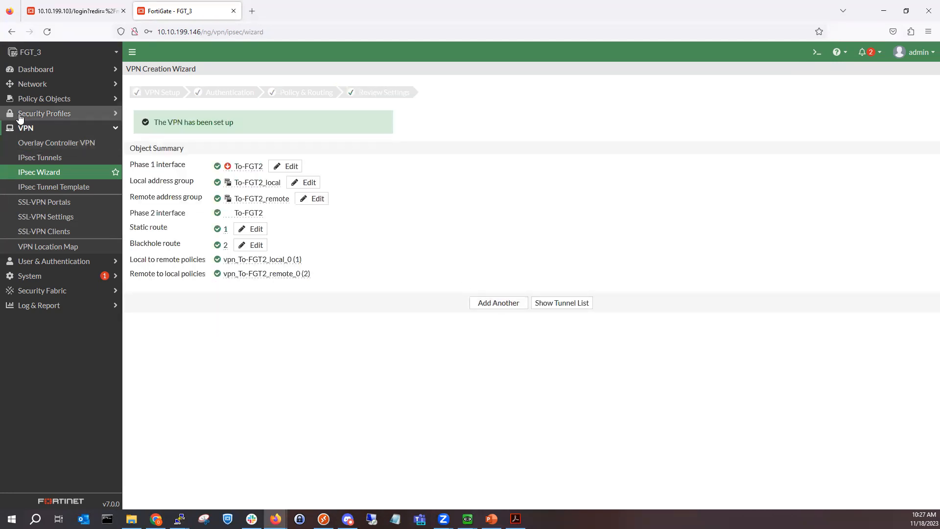
pyautogui.click(61, 87)
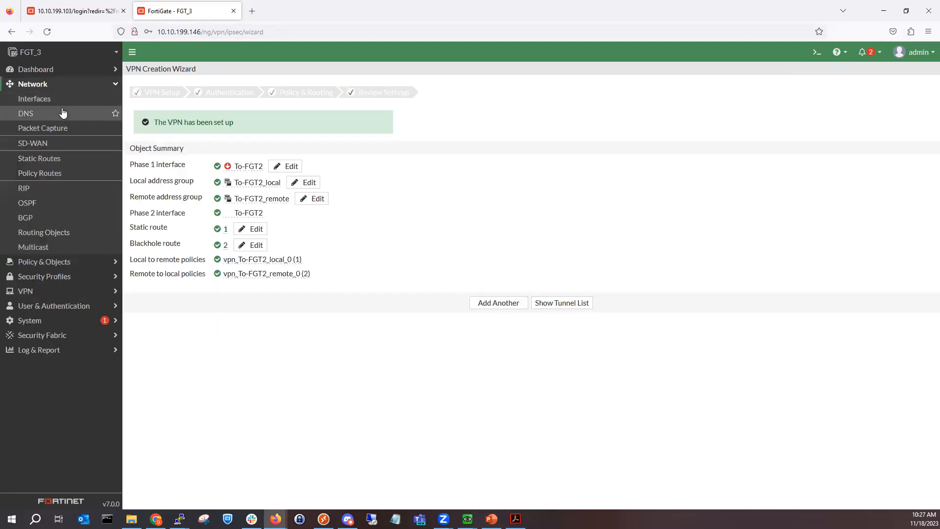
# Step: Add a 0.0.0.0/0 static route through gateway 6.5.2.1 on WAN (port2)
pyautogui.click(51, 158)
pyautogui.click(273, 156)
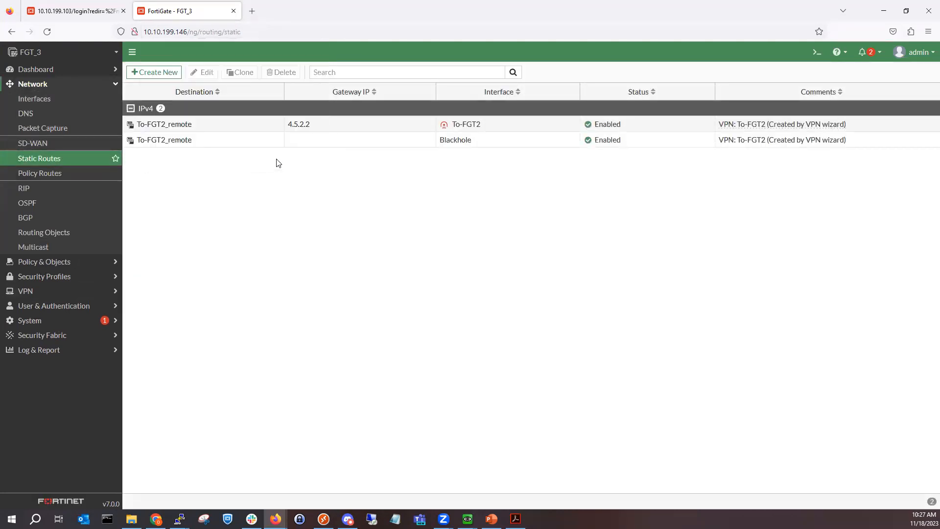
pyautogui.click(147, 72)
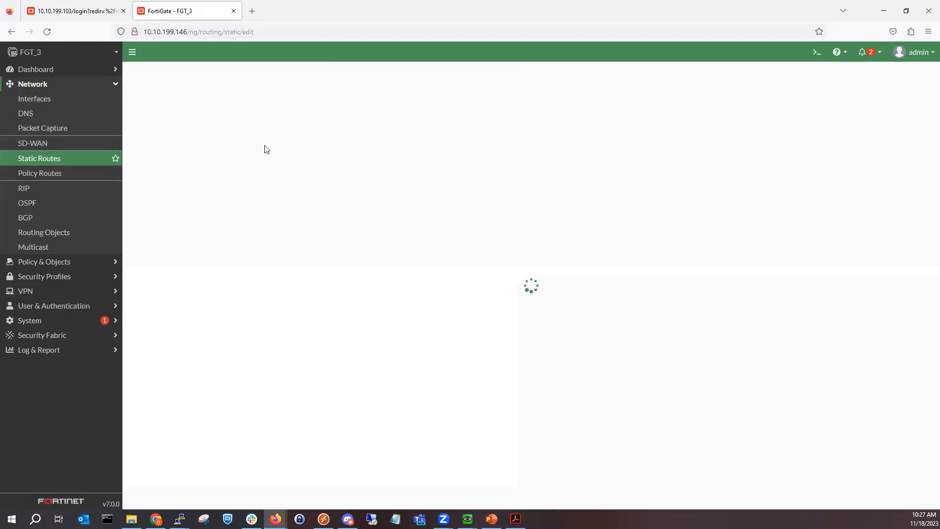
pyautogui.doubleClick(280, 135)
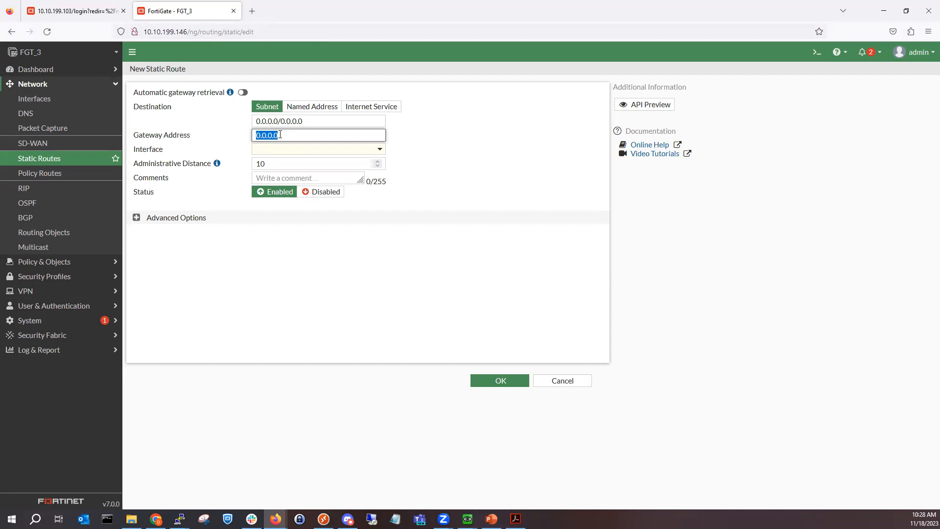
pyautogui.write('6.5.2.1')
pyautogui.click(433, 255)
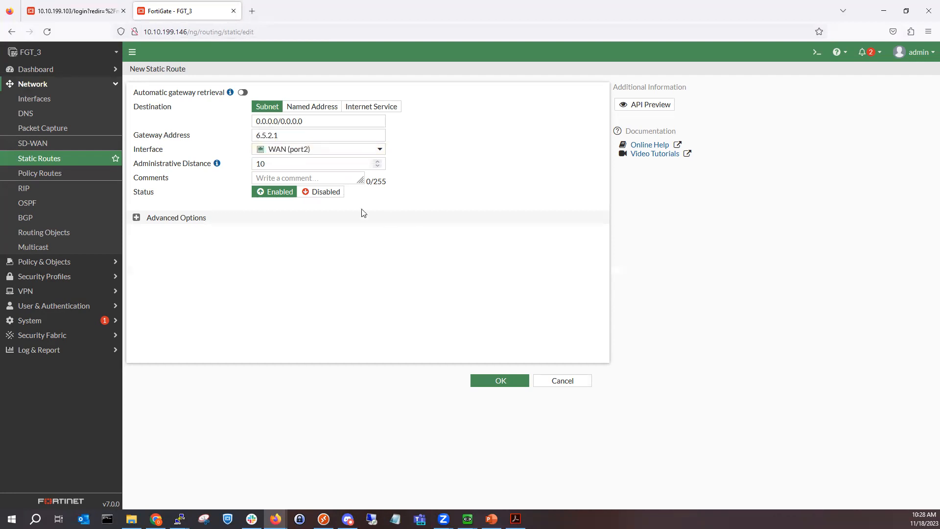
pyautogui.click(497, 381)
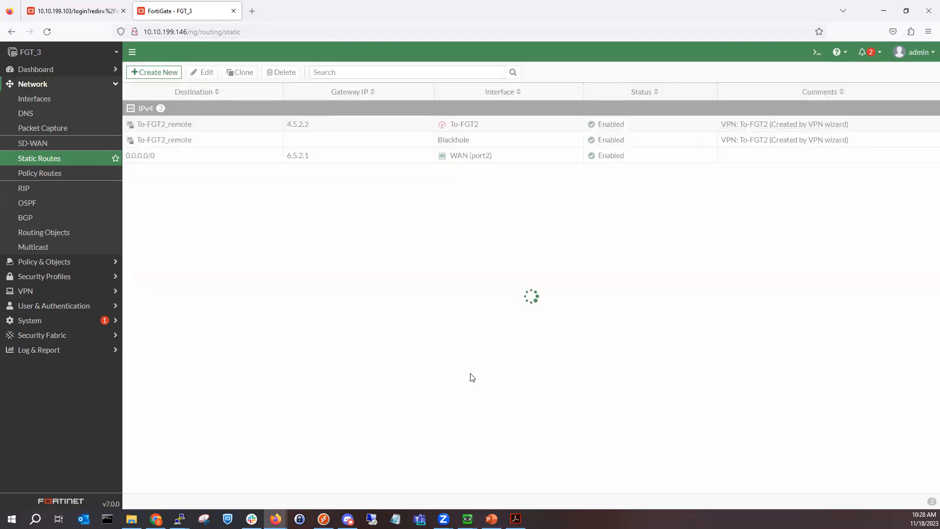
# Step: Log back in to FGT_2 as admin in the expired-session tab
pyautogui.click(39, 99)
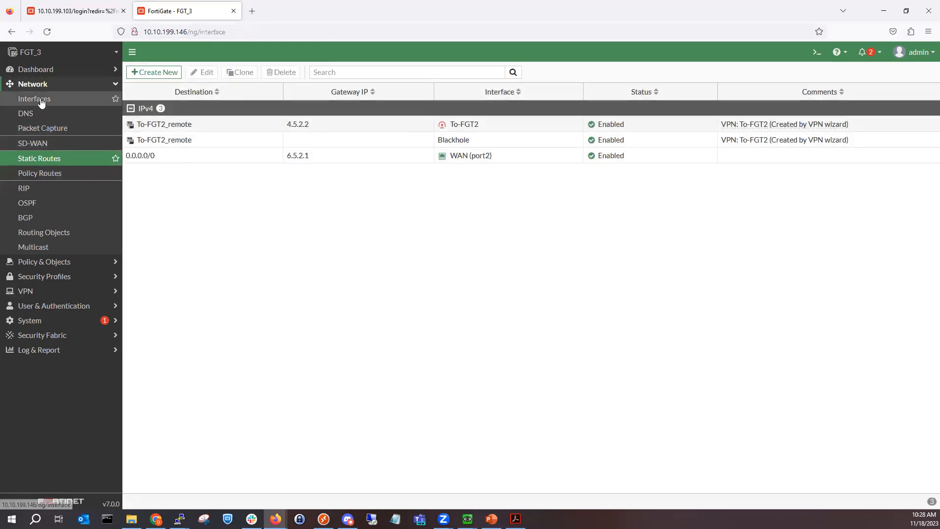
pyautogui.click(76, 10)
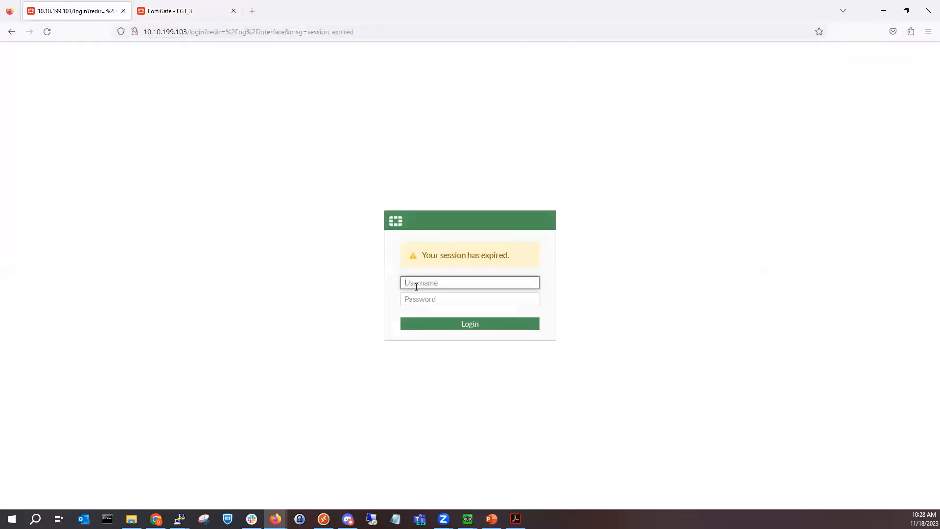
pyautogui.write('admin')
pyautogui.press('Tab')
pyautogui.write('••')
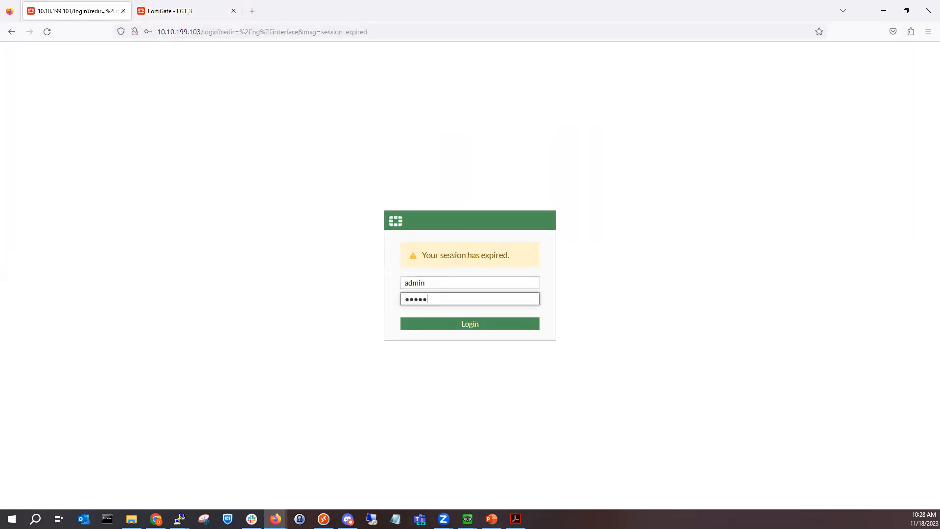
pyautogui.write('•••••••')
pyautogui.press('Return')
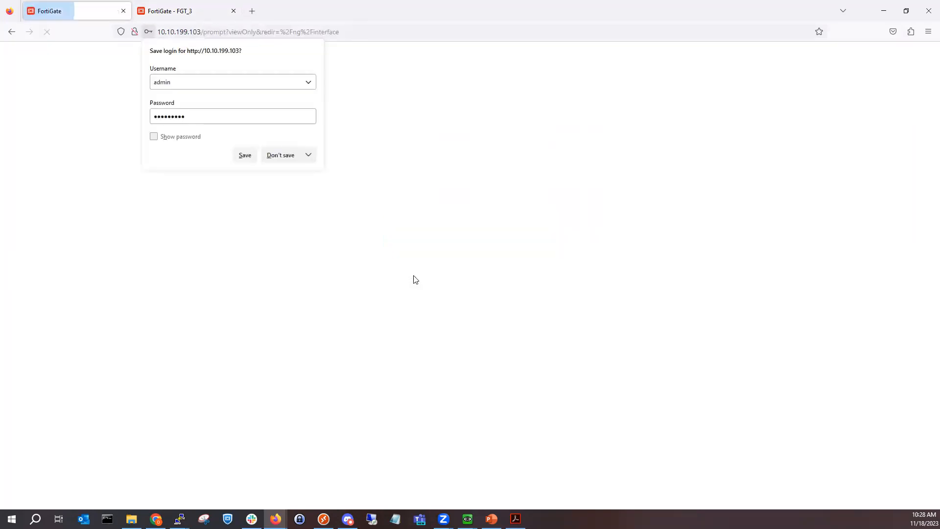
pyautogui.click(285, 156)
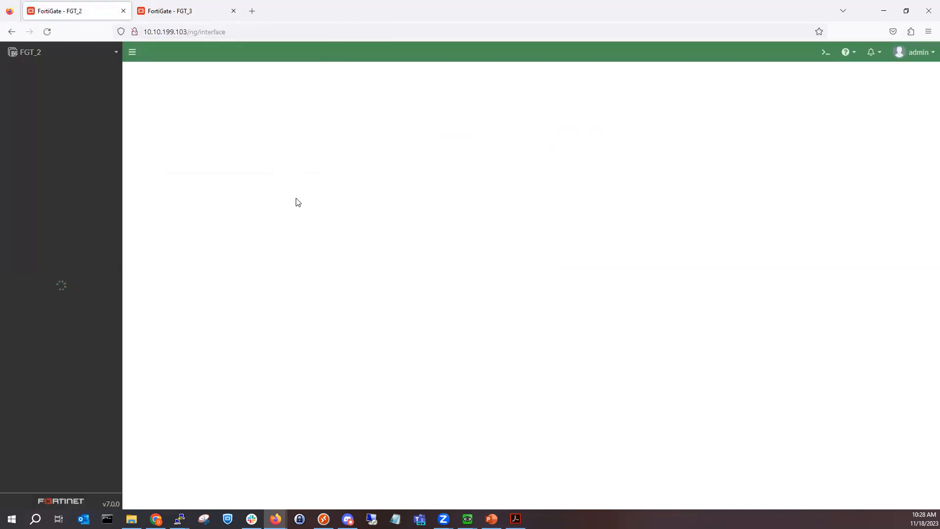
# Step: Add a default route 0.0.0.0/0 via gateway 4.5.2.1 on WAN (port2)
pyautogui.click(62, 159)
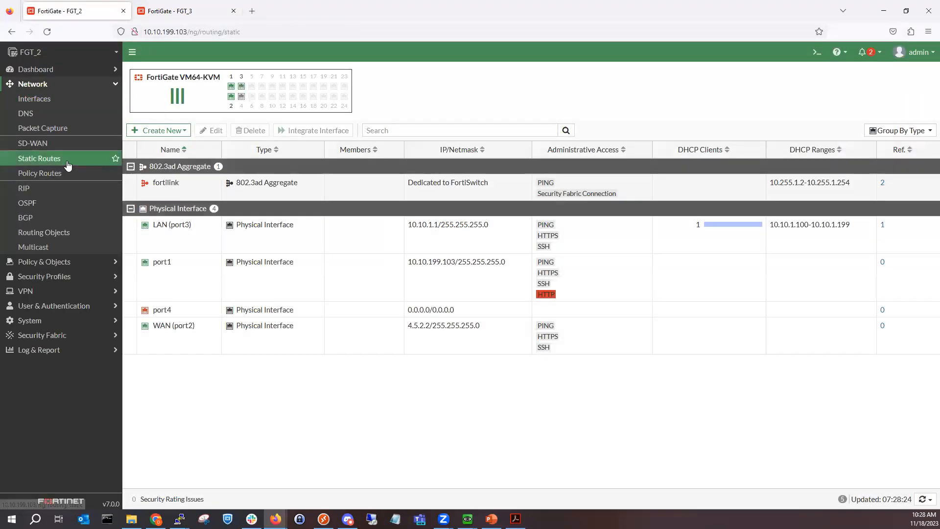
pyautogui.click(162, 72)
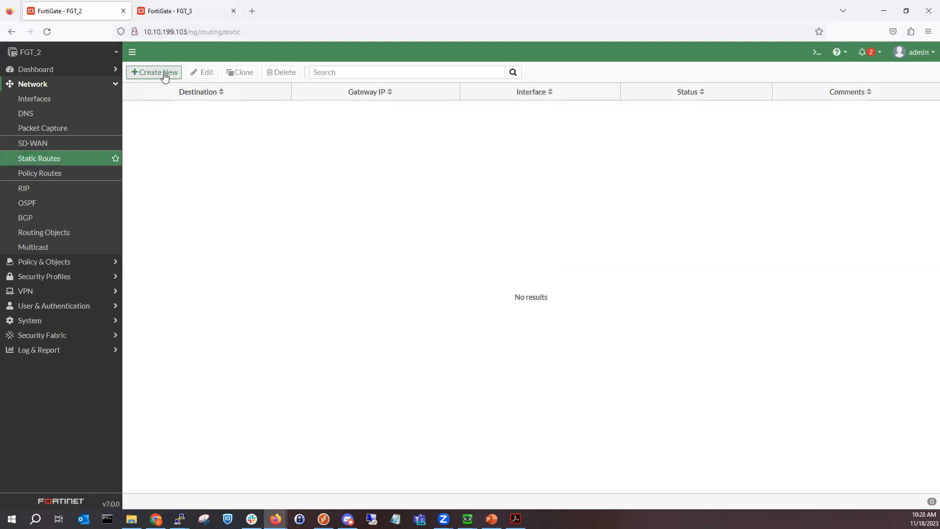
pyautogui.click(300, 138)
pyautogui.tripleClick(299, 137)
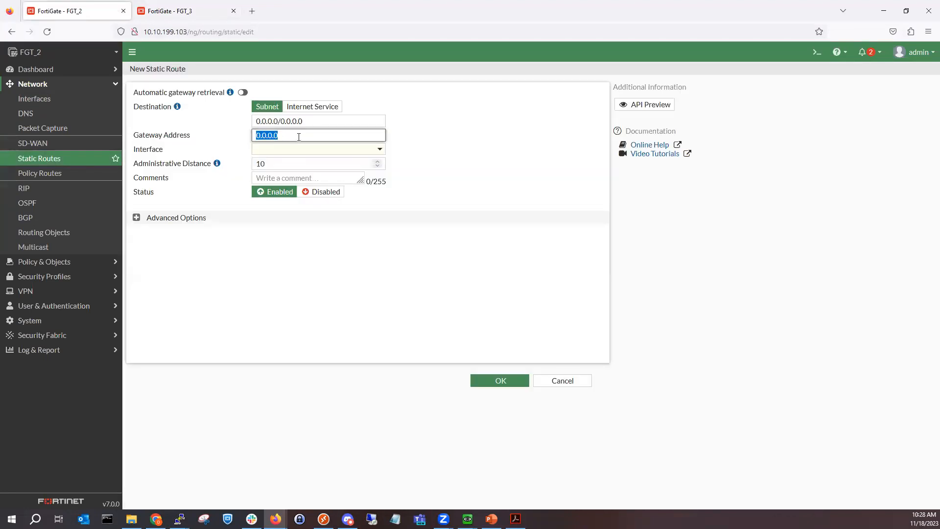
pyautogui.write('4.5.2.1')
pyautogui.click(433, 260)
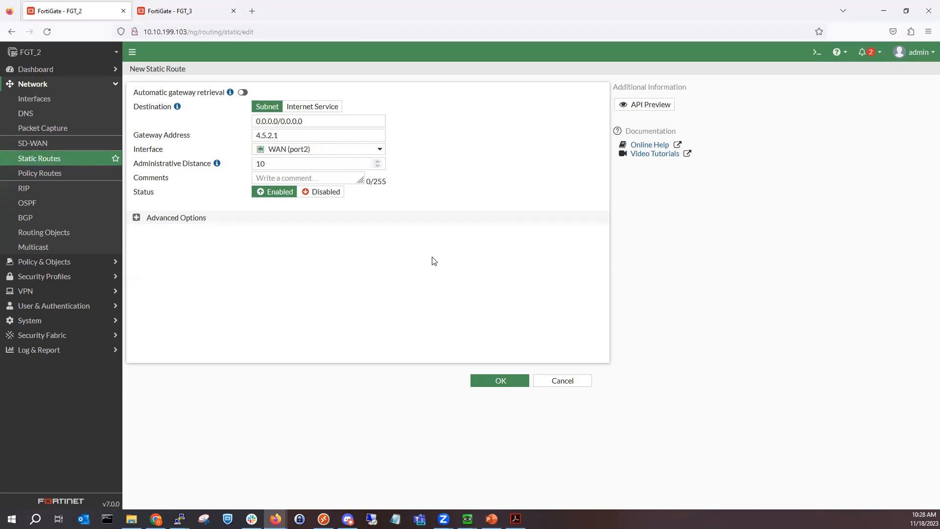
pyautogui.click(483, 381)
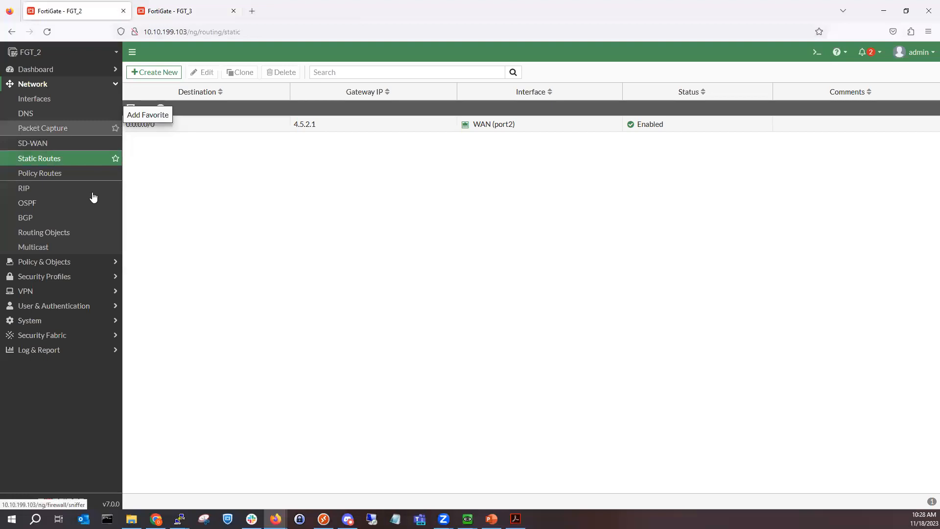
# Step: Start a new IPsec tunnel named To-FGT3 in the creation wizard
pyautogui.click(69, 296)
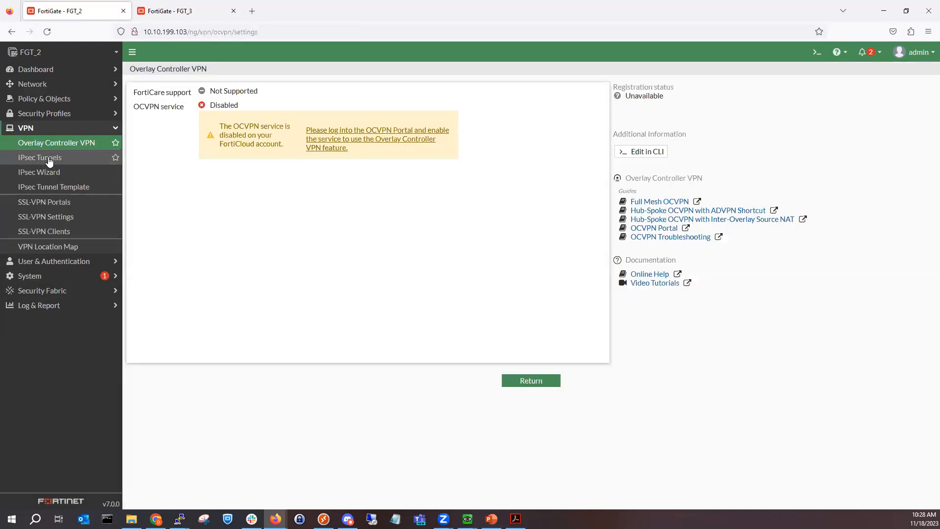
pyautogui.click(49, 158)
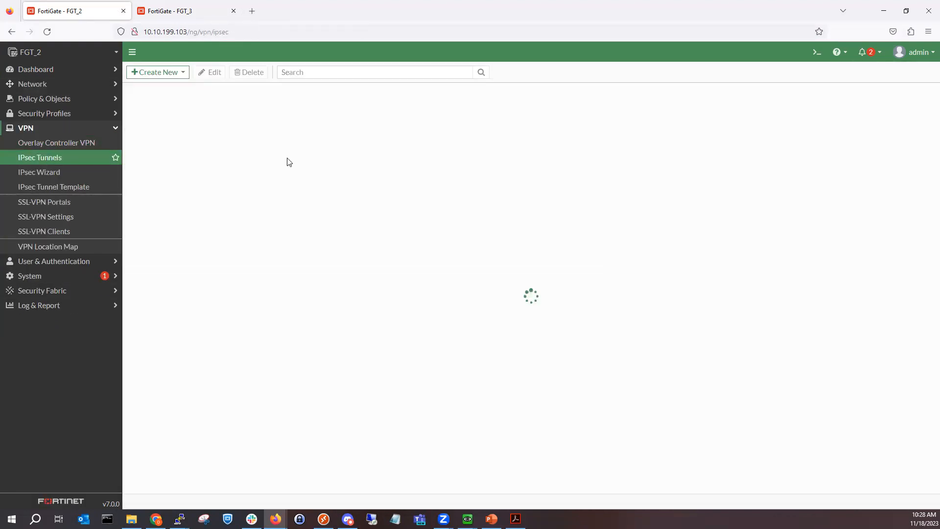
pyautogui.click(168, 73)
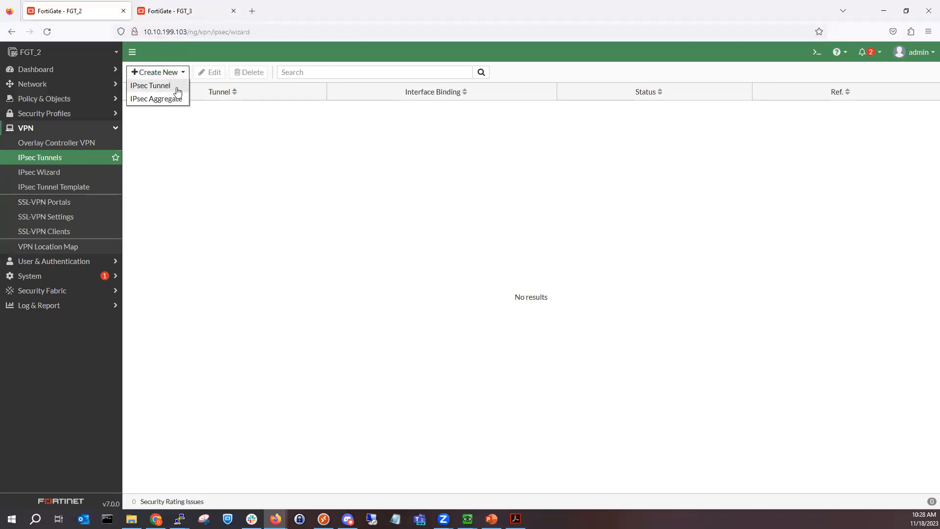
pyautogui.click(177, 86)
pyautogui.click(242, 118)
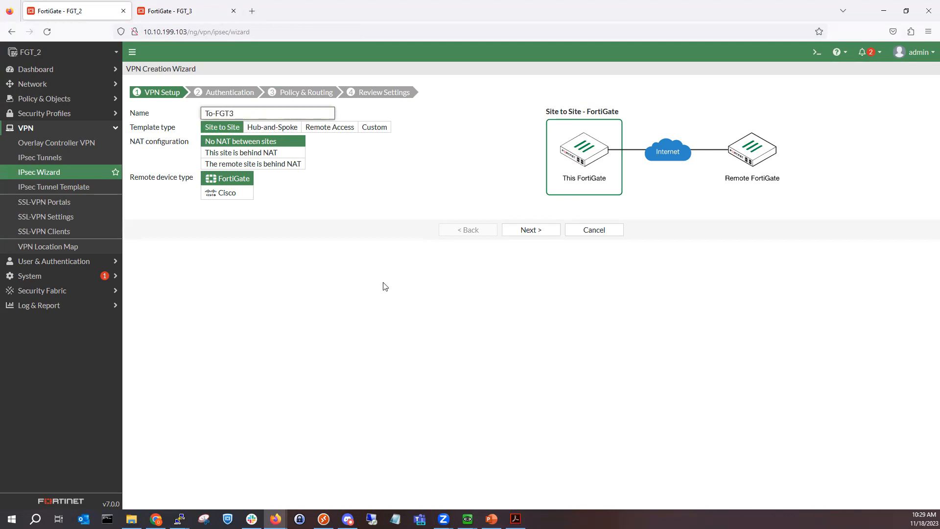
pyautogui.click(525, 226)
# Step: Set remote IP 6.5.2.2 over WAN (port2) and enter the pre-shared key
pyautogui.click(292, 126)
pyautogui.write('6.5')
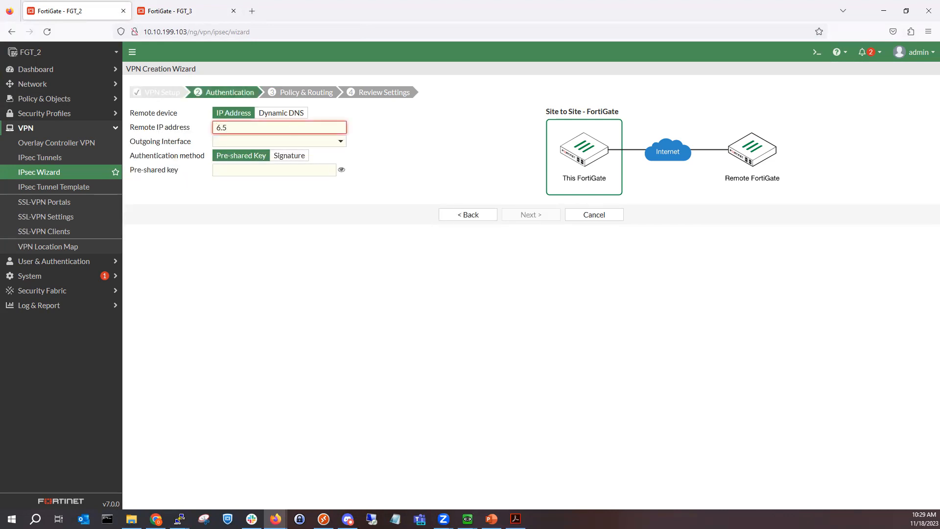
pyautogui.write('.2.2')
pyautogui.click(315, 142)
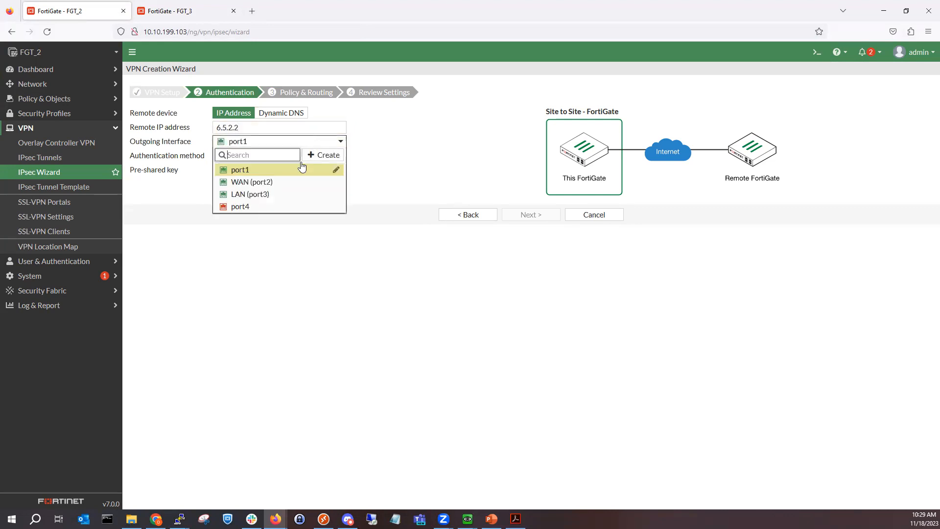
pyautogui.click(283, 184)
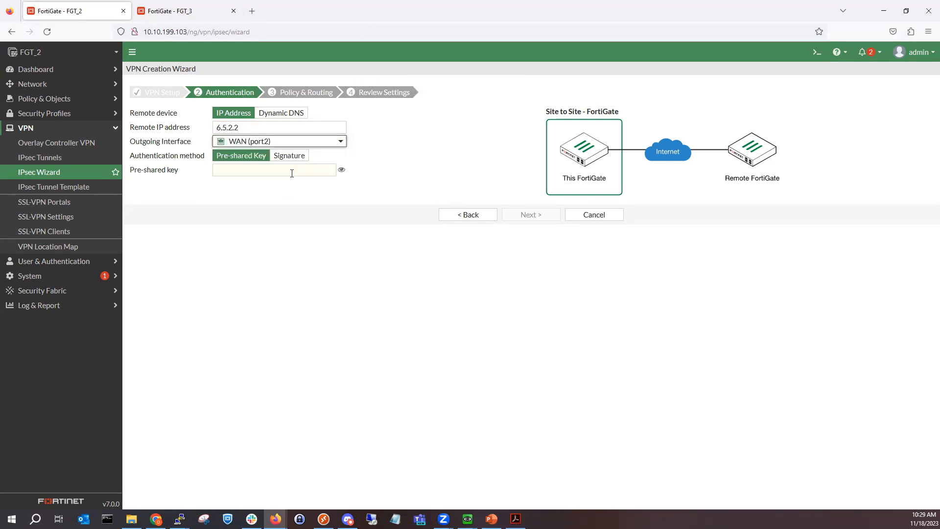
pyautogui.click(289, 167)
pyautogui.write('••••••••')
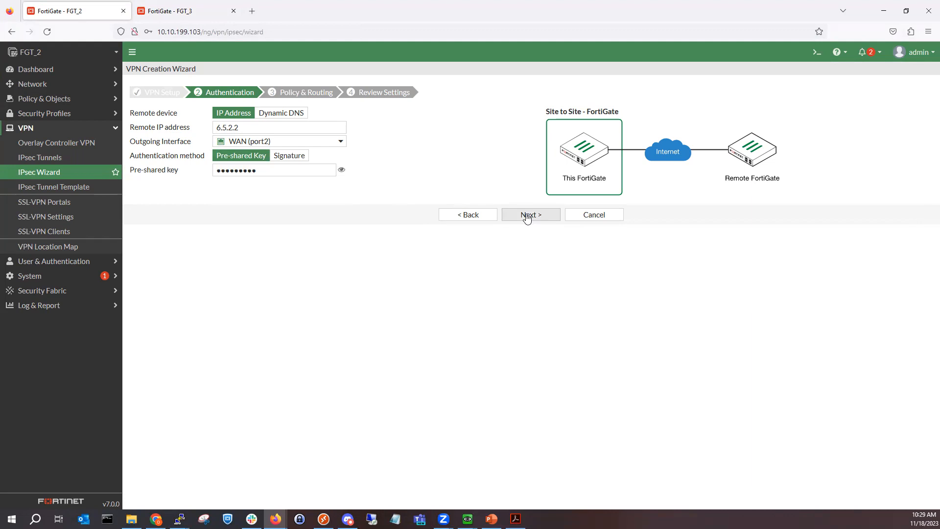
pyautogui.click(526, 215)
# Step: Use LAN (port3) locally with remote subnet 172.16.1.0/24 and create the VPN
pyautogui.click(282, 113)
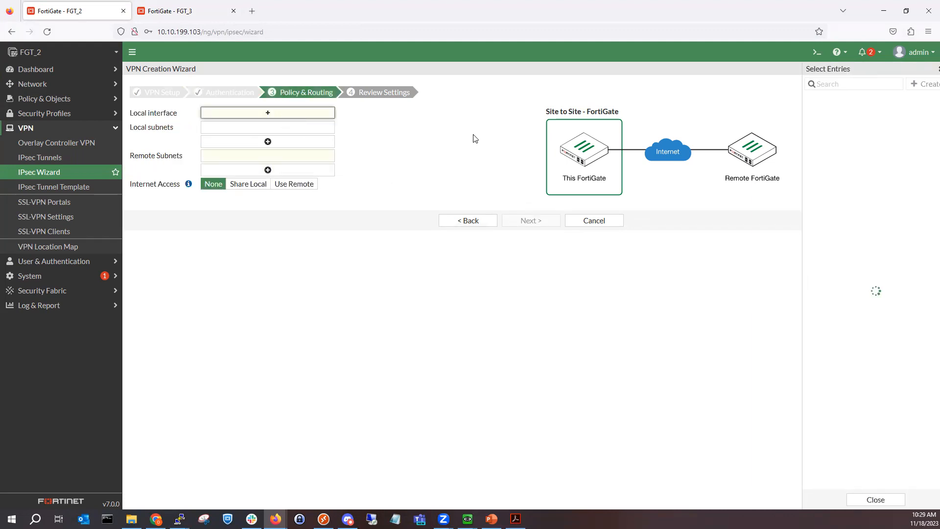
pyautogui.click(847, 128)
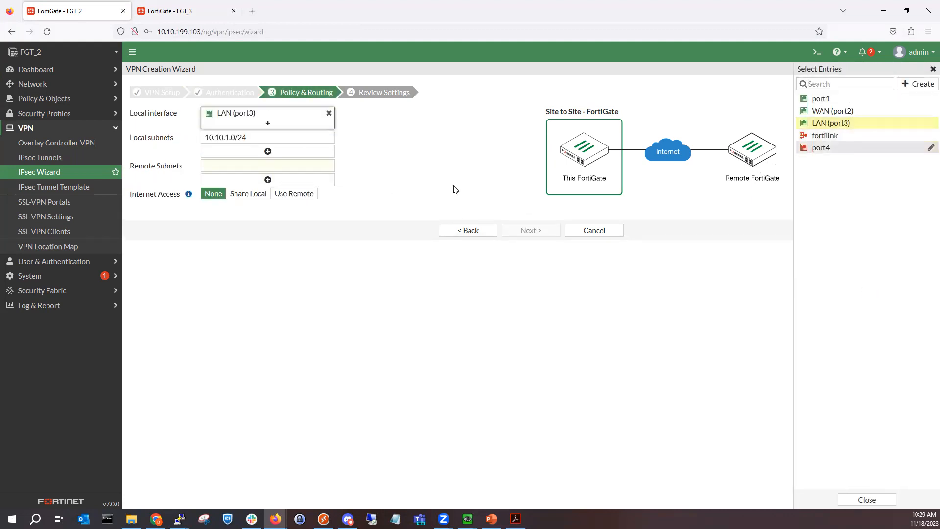
pyautogui.click(315, 167)
pyautogui.write('172')
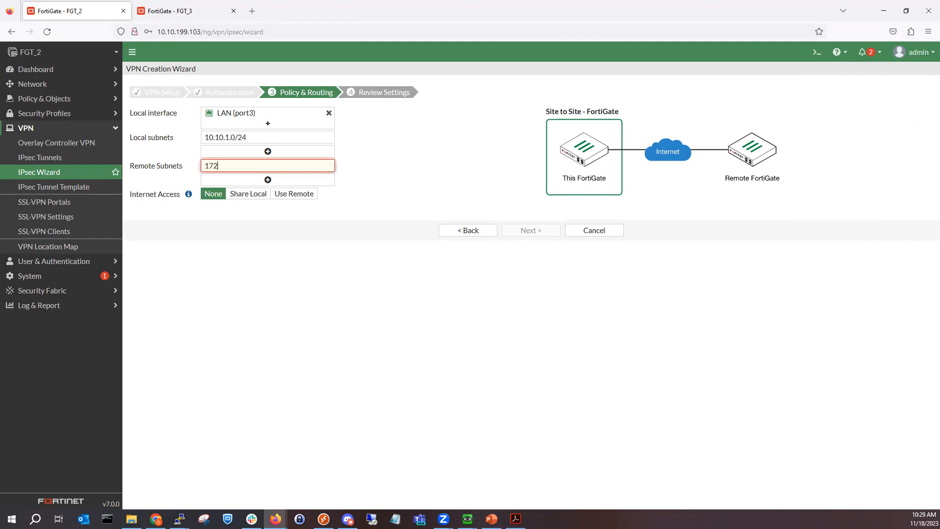
pyautogui.write('.16.1.0/24')
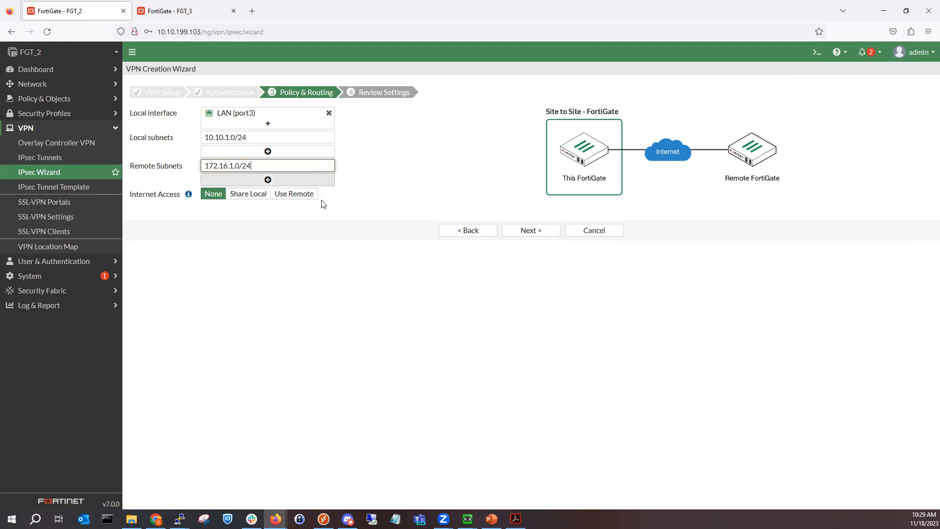
pyautogui.click(513, 232)
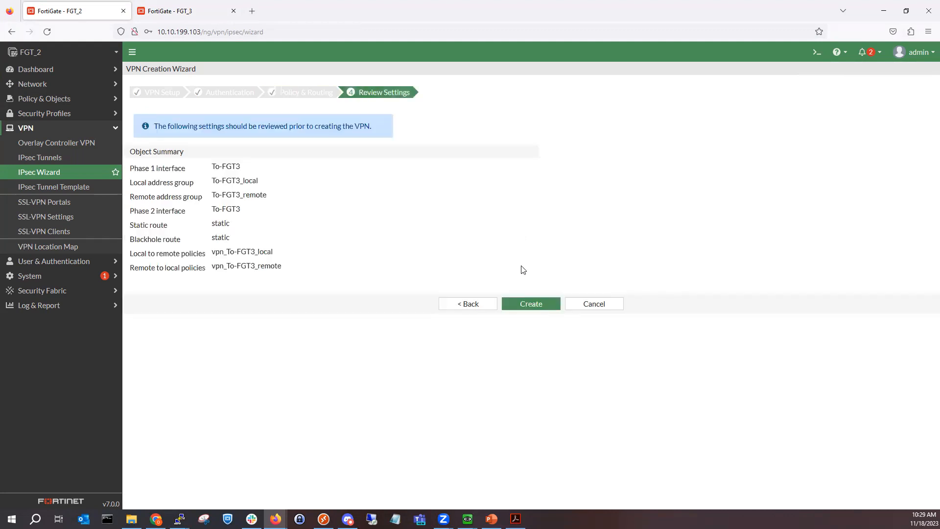
pyautogui.click(533, 304)
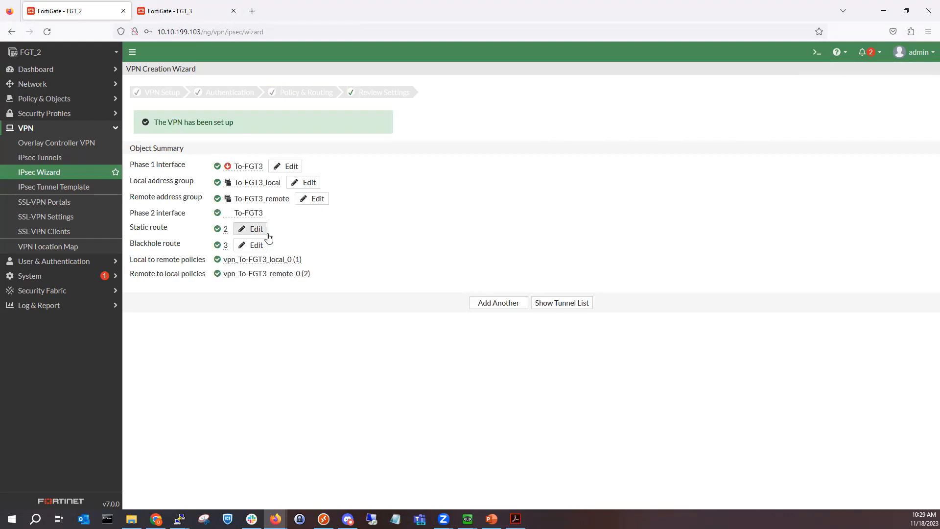
# Step: Check the wizard-created static routes, then view the Network dashboard
pyautogui.click(74, 72)
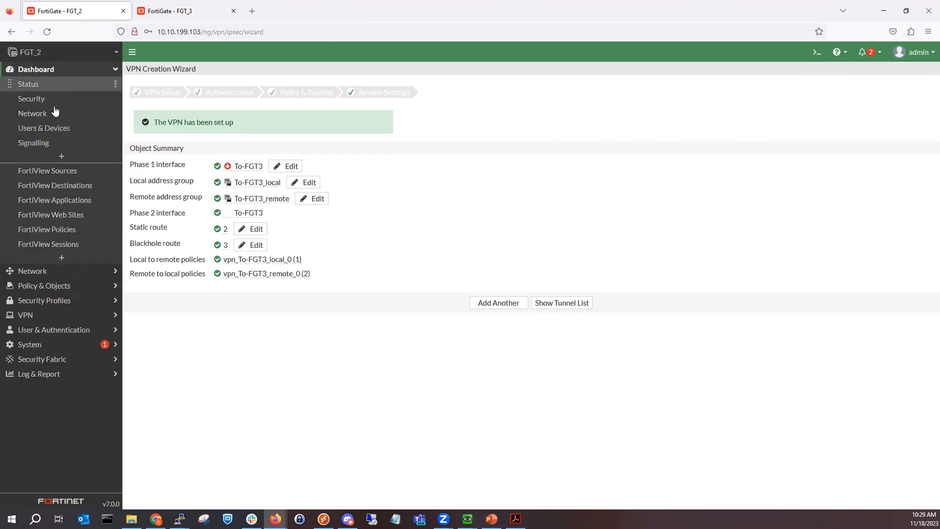
pyautogui.click(44, 271)
pyautogui.click(61, 165)
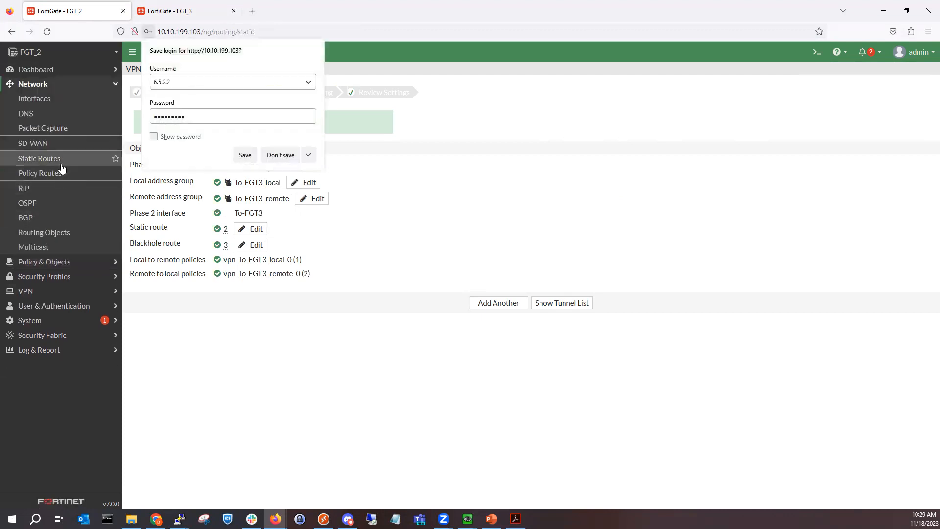
pyautogui.click(290, 155)
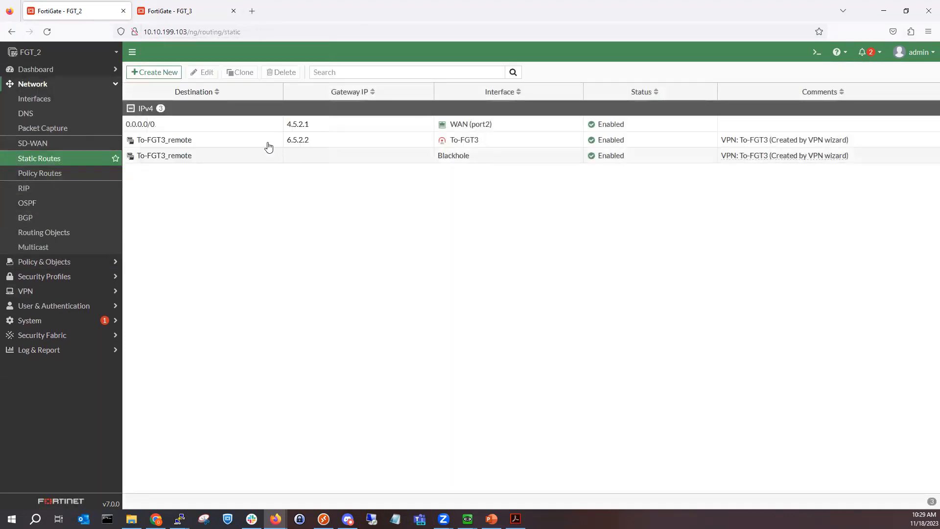
pyautogui.click(61, 72)
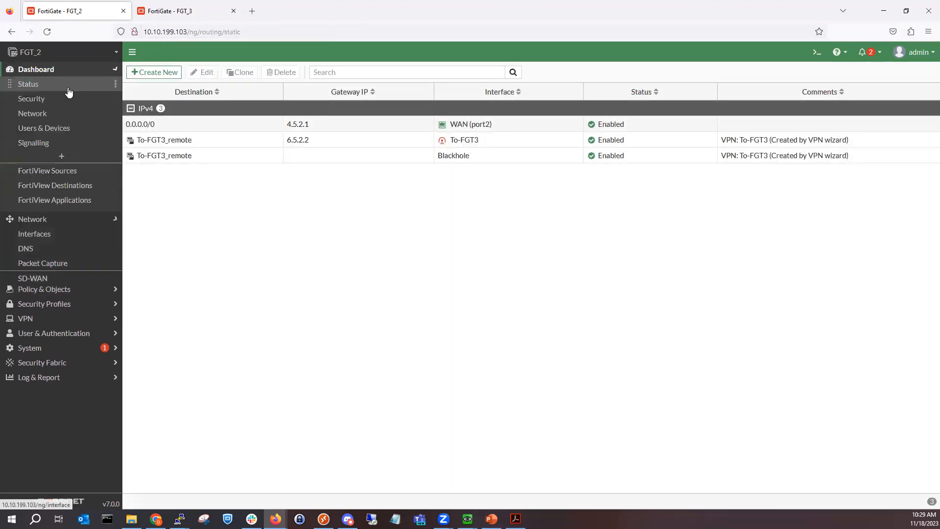
pyautogui.click(54, 117)
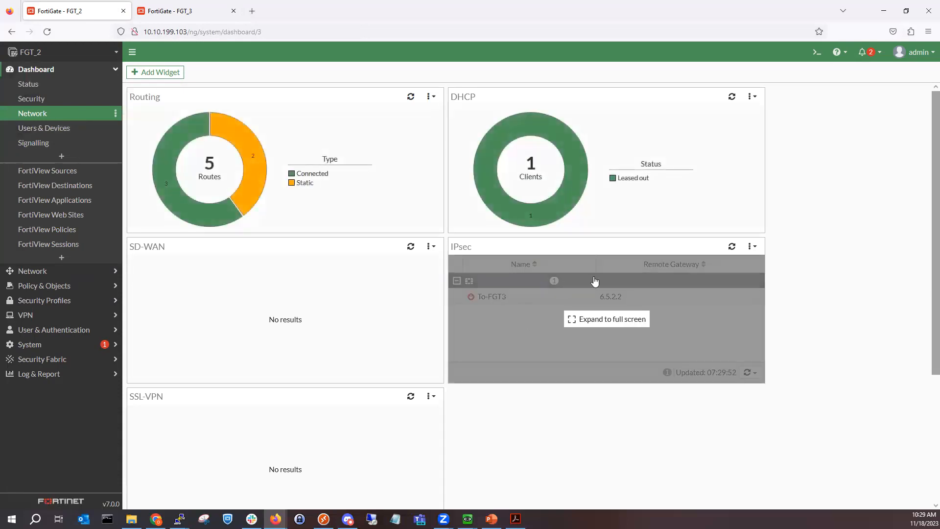
# Step: Bring up all phase 2 selectors of the To-FGT3 tunnel from the IPsec widget
pyautogui.click(612, 280)
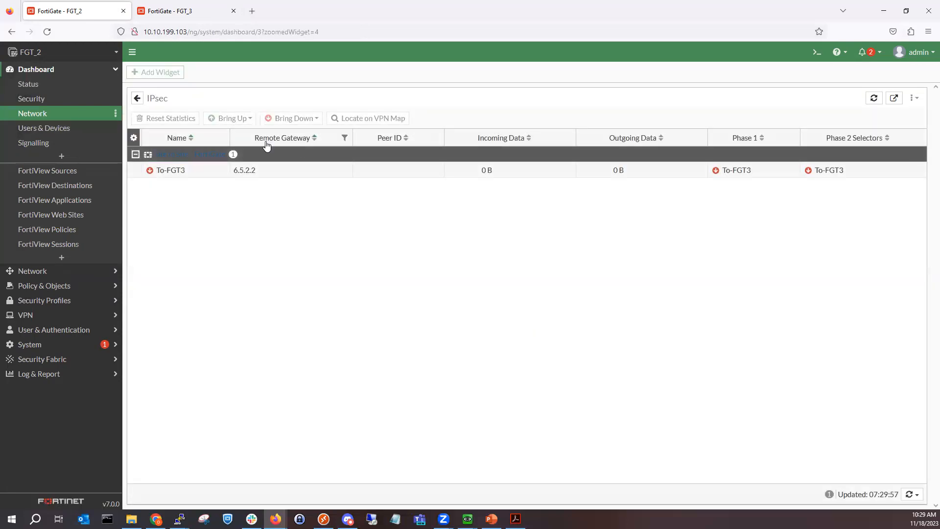
pyautogui.click(255, 174)
pyautogui.click(235, 118)
pyautogui.click(237, 143)
pyautogui.click(233, 174)
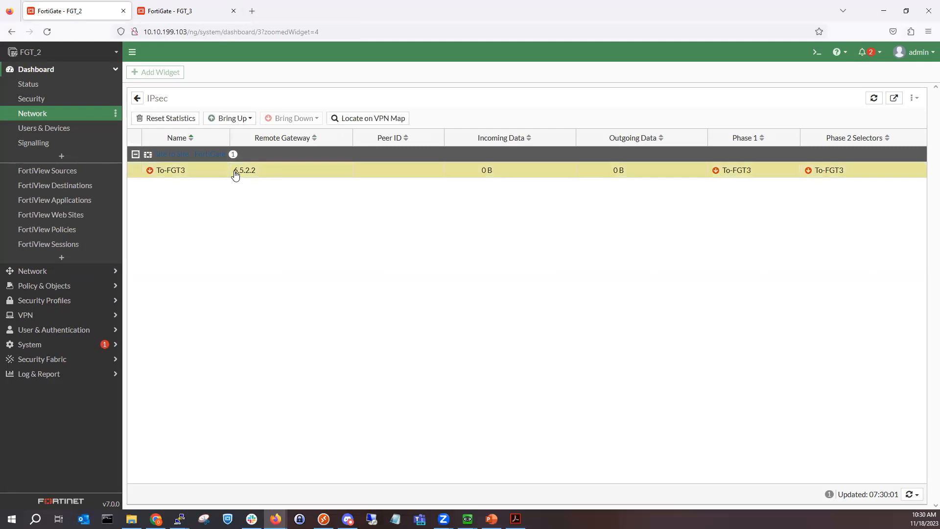
# Step: Review the static routes and interfaces, then open the IPsec tunnels list
pyautogui.click(61, 273)
pyautogui.click(52, 160)
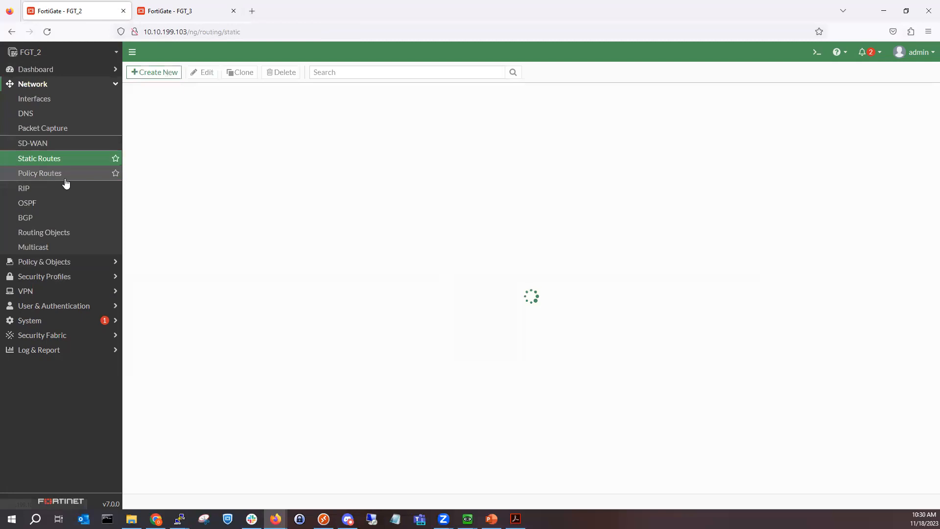
pyautogui.click(63, 106)
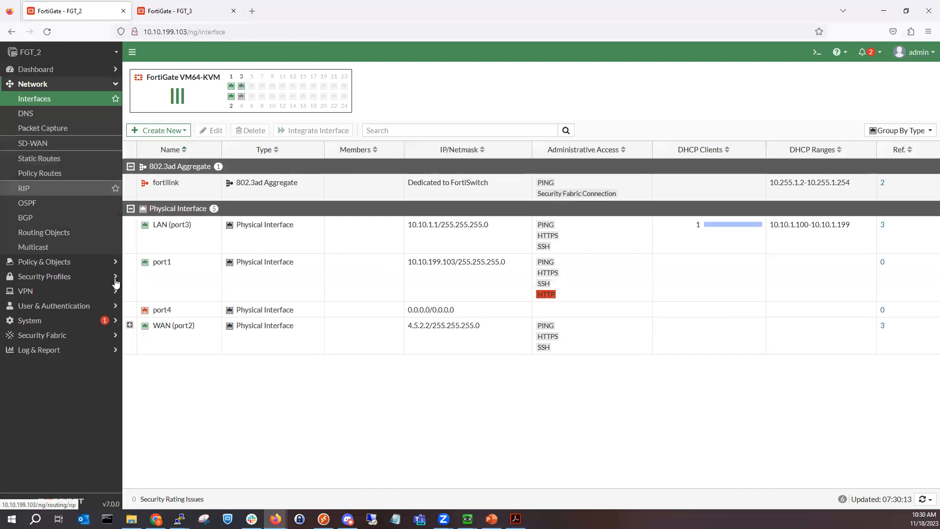
pyautogui.click(78, 290)
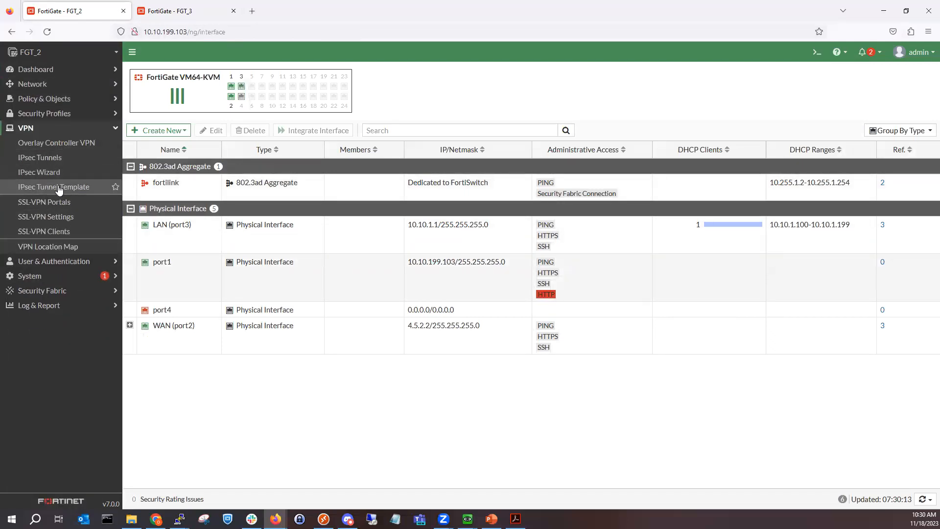
pyautogui.click(57, 157)
# Step: Convert To-FGT3 to a custom tunnel, keeping its Phase 1 proposals (MD5, SHA1) unchanged
pyautogui.doubleClick(256, 129)
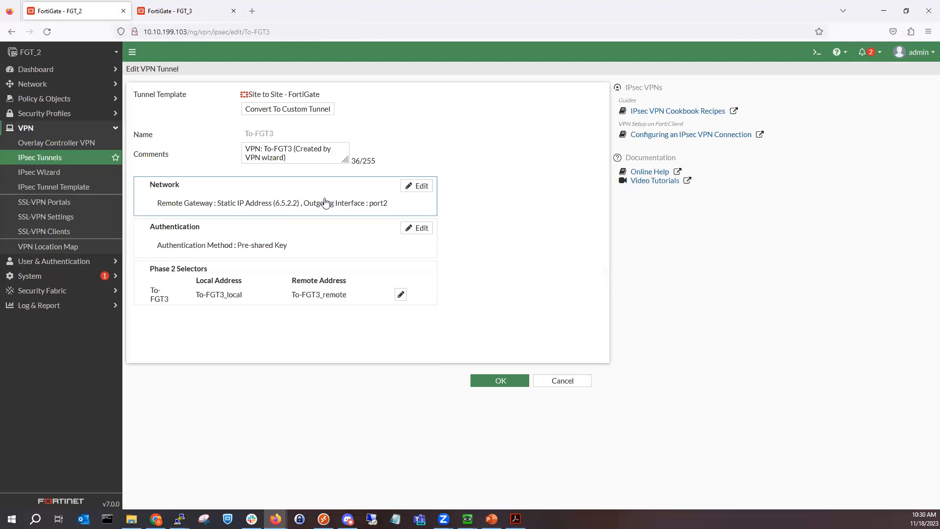
pyautogui.click(378, 290)
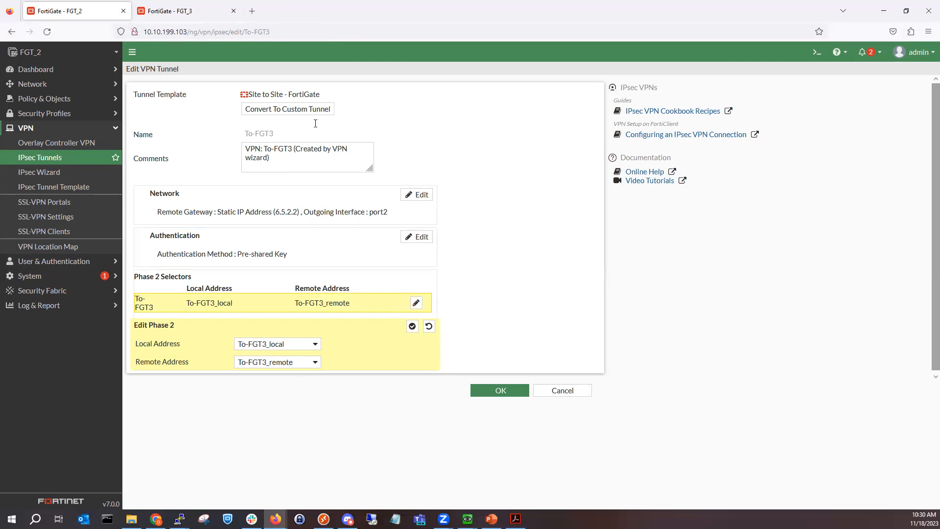
pyautogui.click(288, 109)
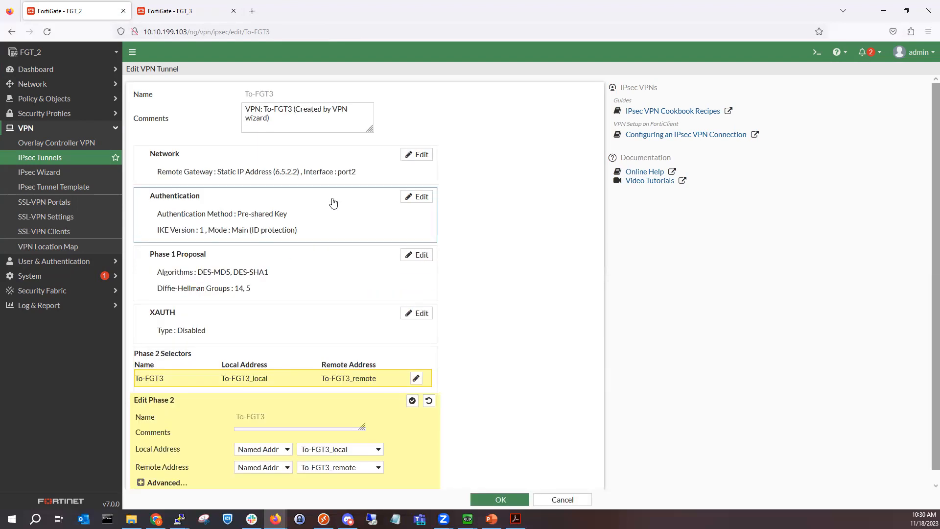
pyautogui.click(337, 231)
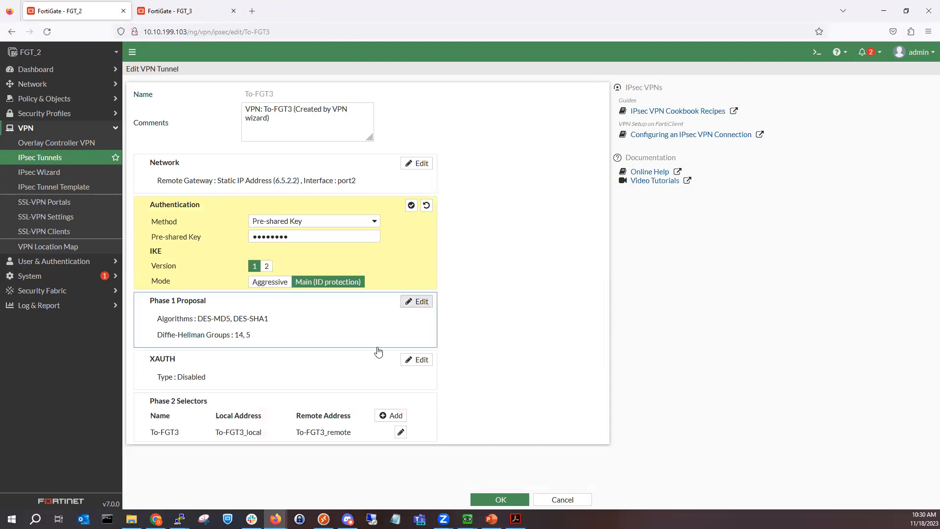
pyautogui.click(421, 304)
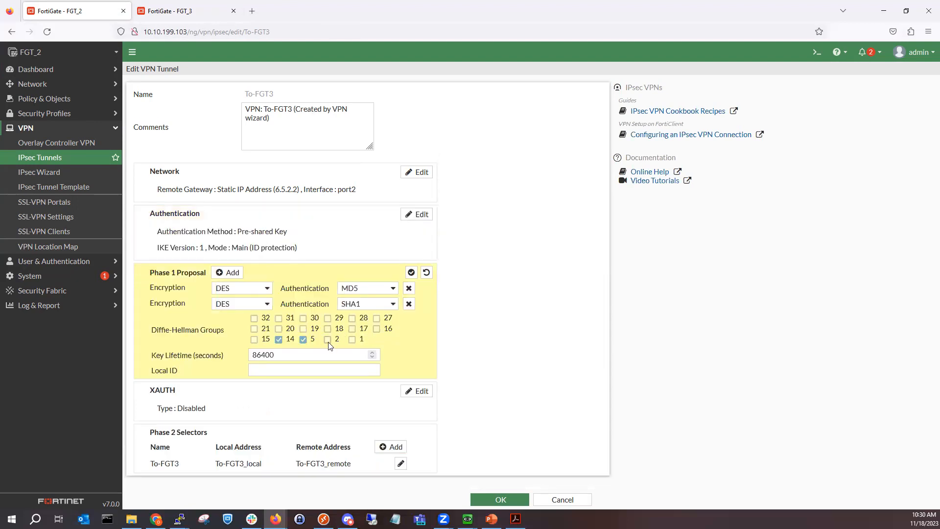
pyautogui.click(360, 287)
pyautogui.click(269, 288)
pyautogui.click(378, 305)
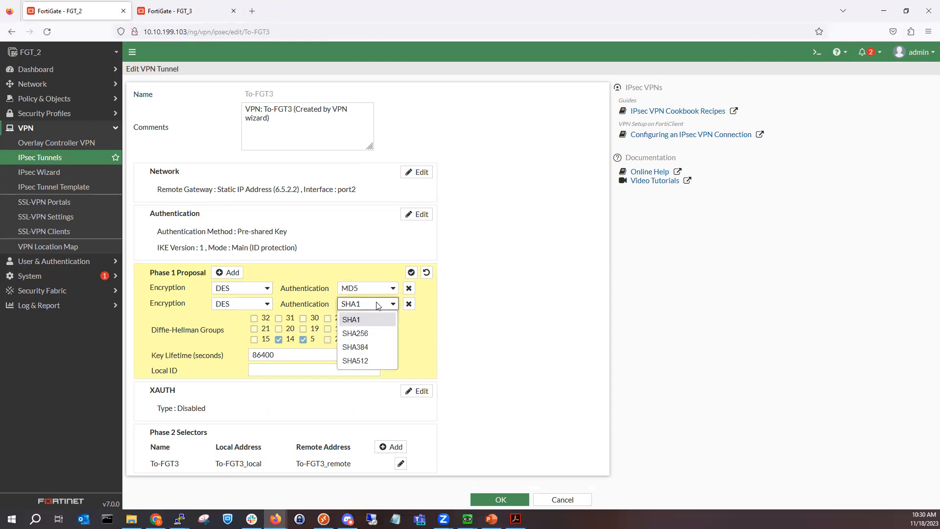
pyautogui.click(576, 317)
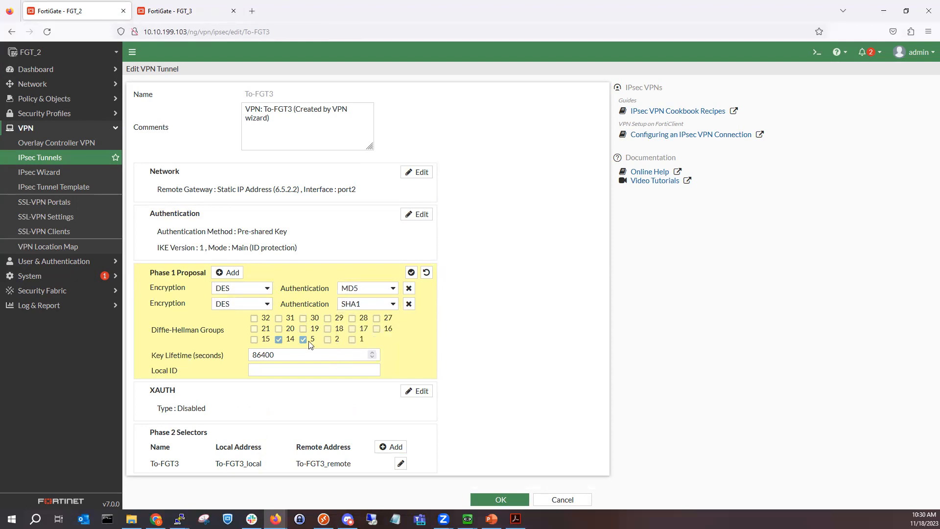
pyautogui.click(411, 272)
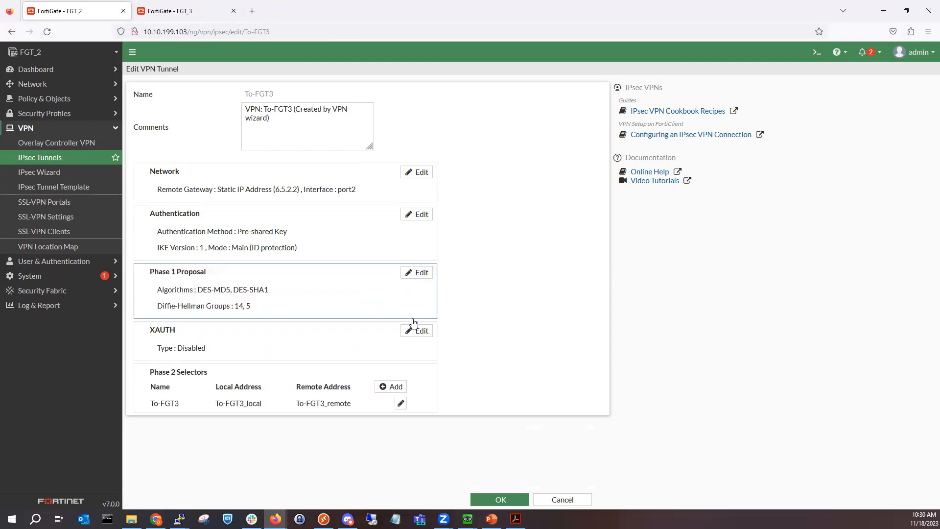
# Step: Disable Perfect Forward Secrecy in To-FGT3's Phase 2 and save the tunnel
pyautogui.click(370, 377)
pyautogui.scroll(-2, 377, 344)
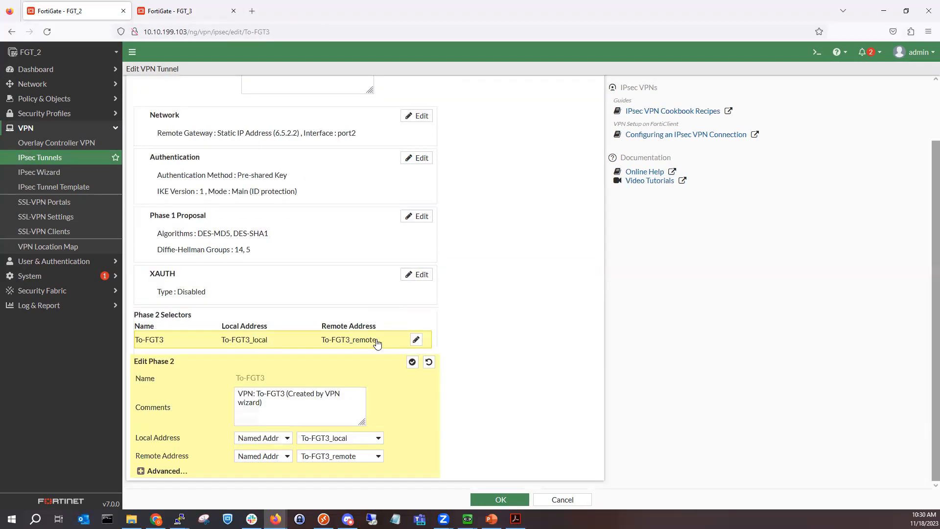
pyautogui.click(172, 471)
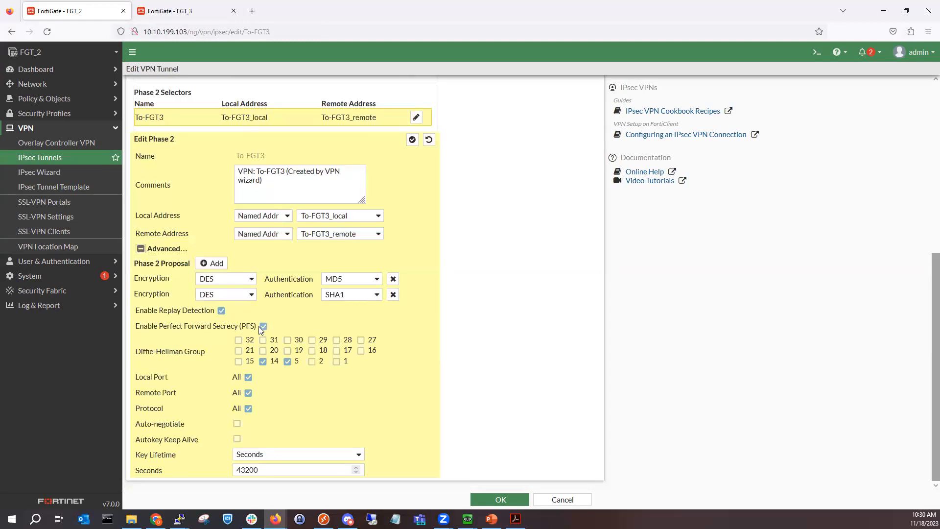
pyautogui.click(263, 327)
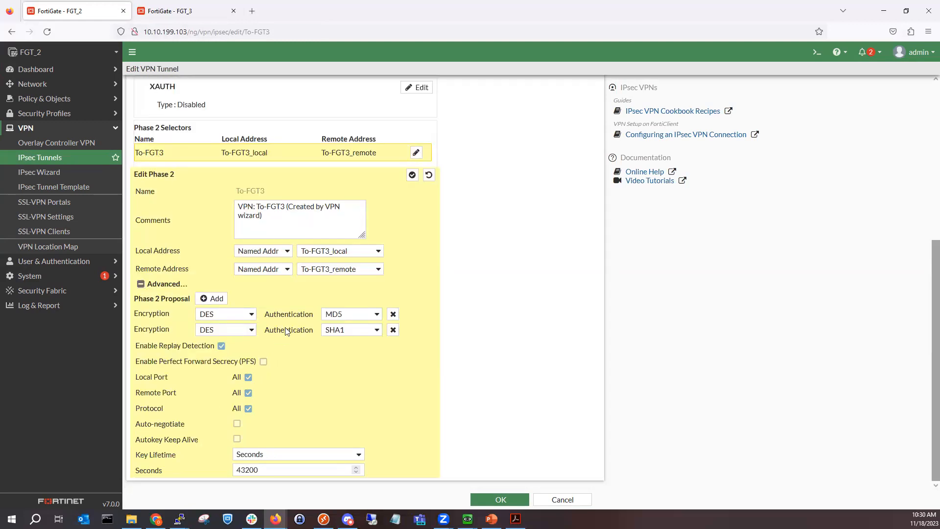
pyautogui.click(246, 313)
pyautogui.click(337, 316)
pyautogui.click(269, 374)
pyautogui.click(480, 496)
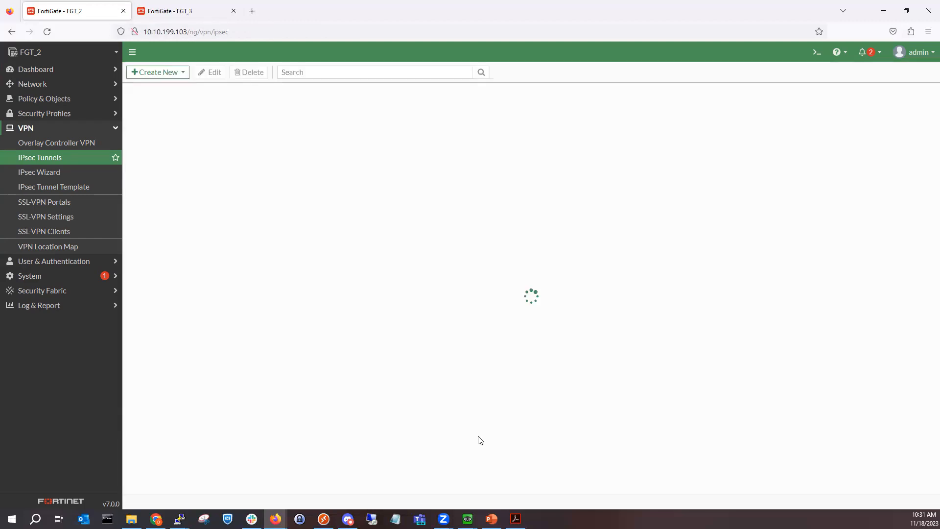
# Step: On FGT_3, convert the To-FGT2 IPsec tunnel to a custom tunnel
pyautogui.click(160, 14)
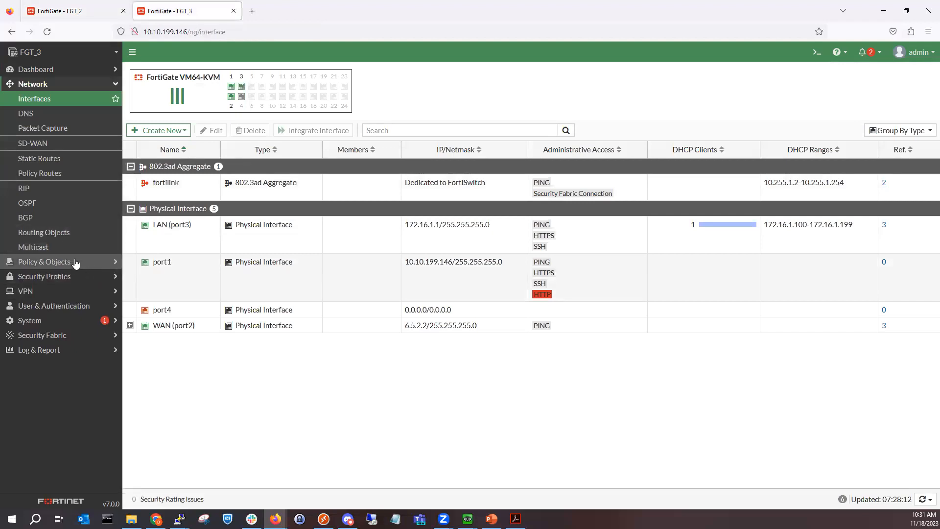
pyautogui.click(30, 291)
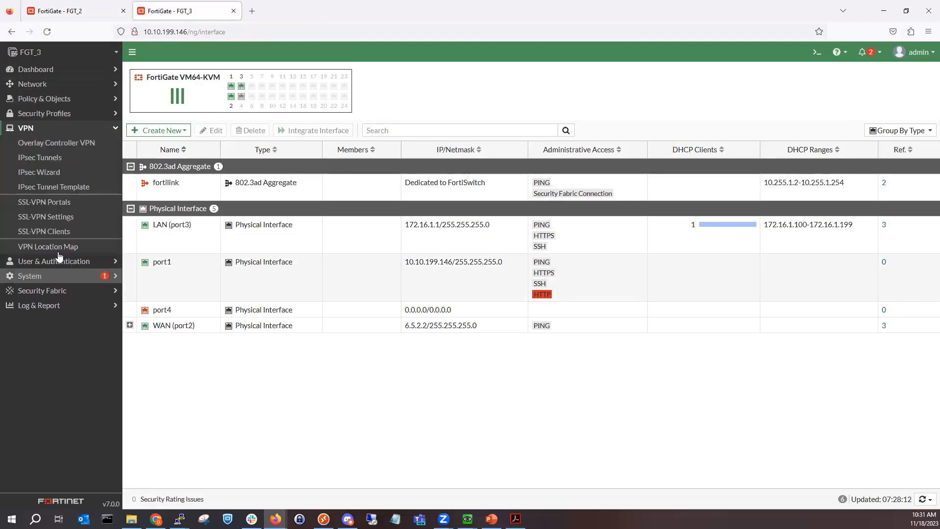
pyautogui.click(57, 166)
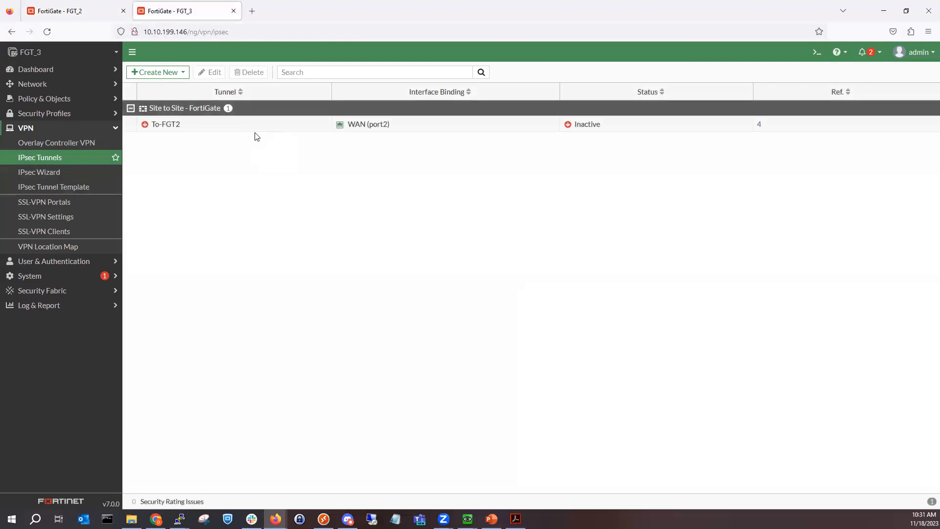
pyautogui.doubleClick(254, 130)
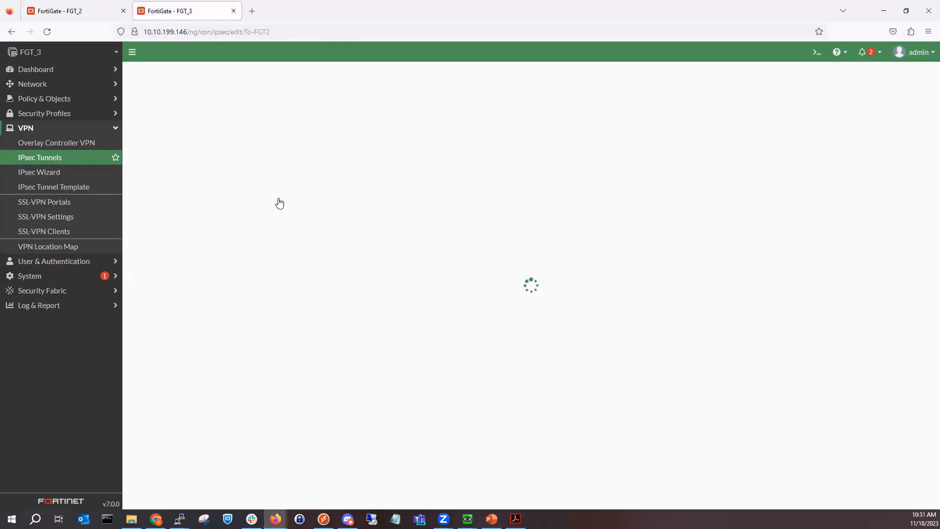
pyautogui.click(294, 115)
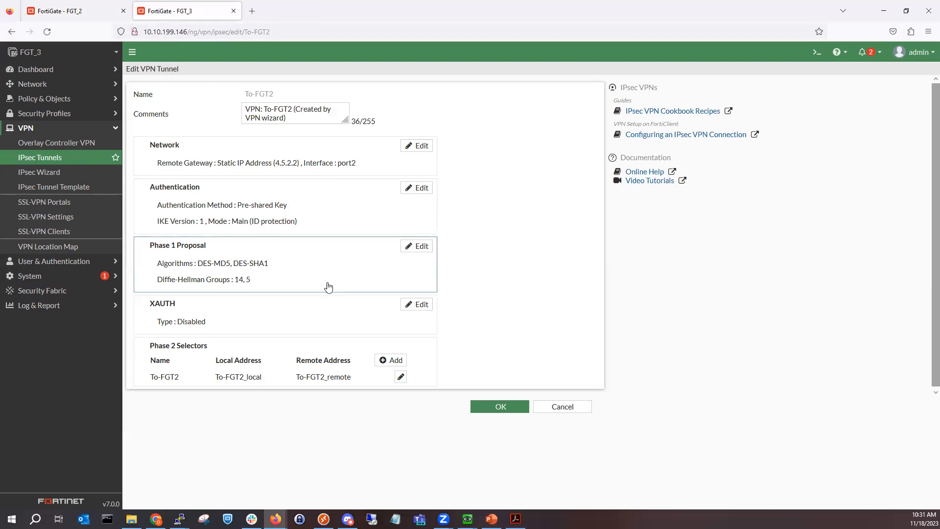
# Step: Turn off PFS and turn on auto-negotiate in To-FGT2's Phase 2, then save the tunnel
pyautogui.click(325, 360)
pyautogui.scroll(-1, 270, 469)
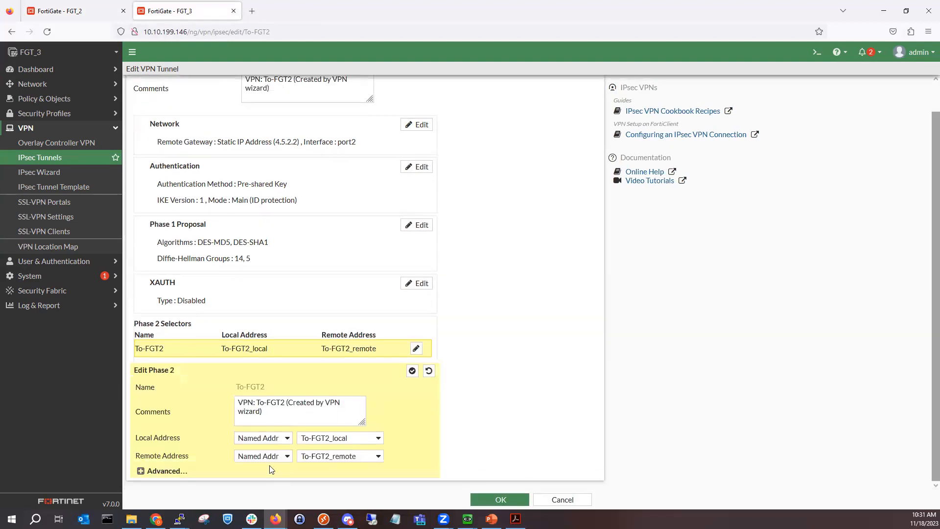
pyautogui.click(173, 472)
pyautogui.scroll(-5, 244, 420)
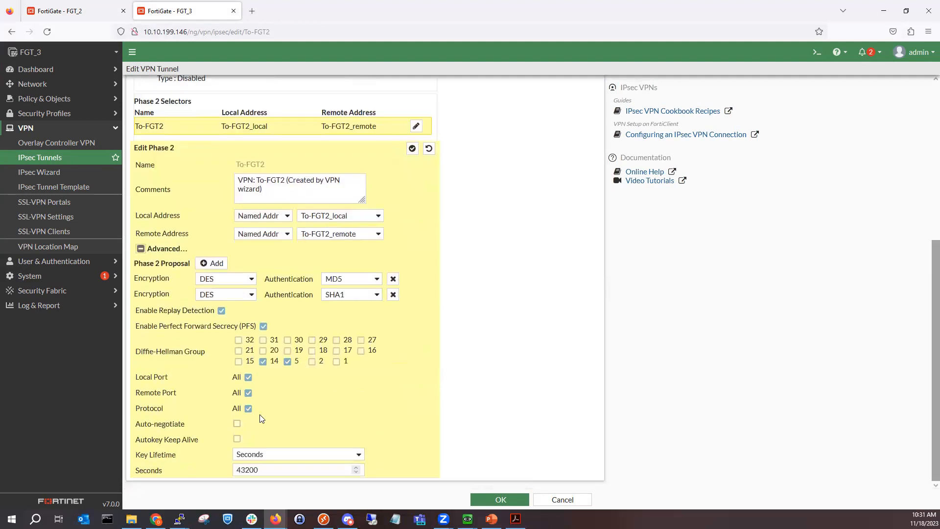
pyautogui.click(264, 325)
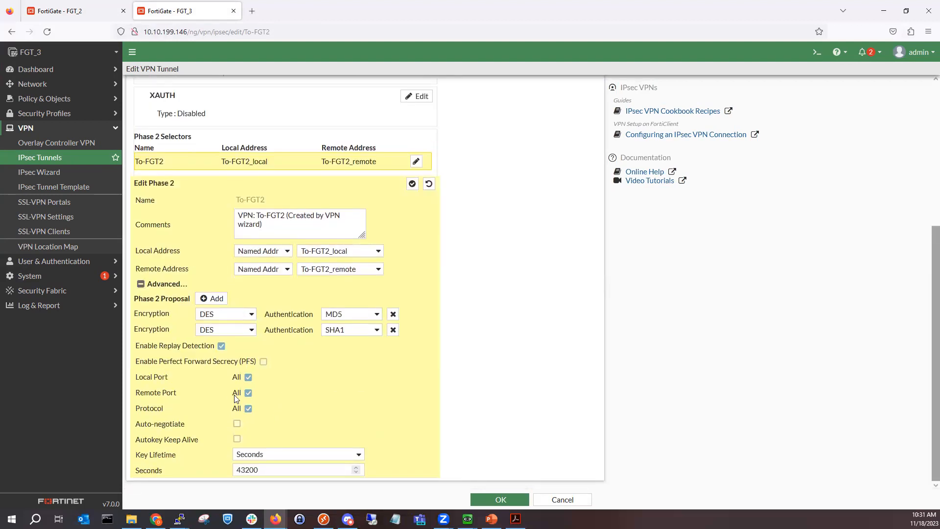
pyautogui.click(237, 424)
pyautogui.click(412, 183)
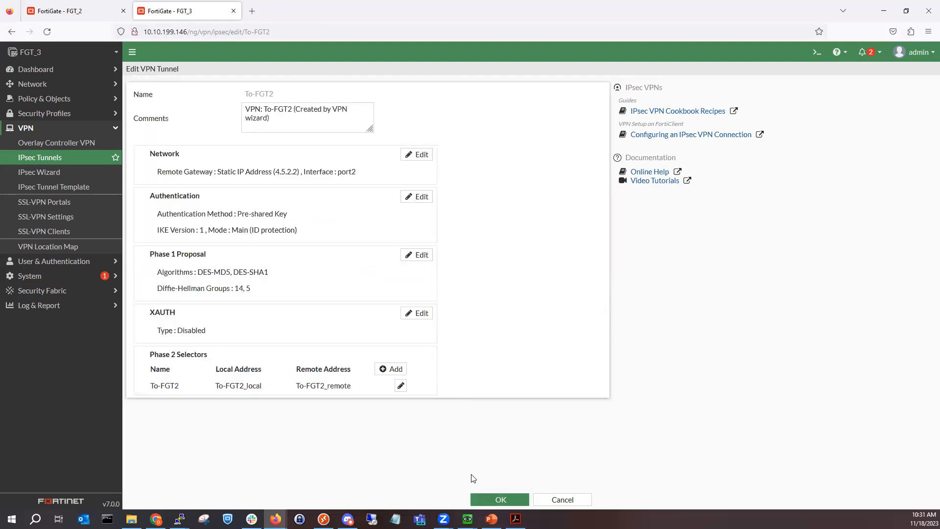
pyautogui.click(495, 499)
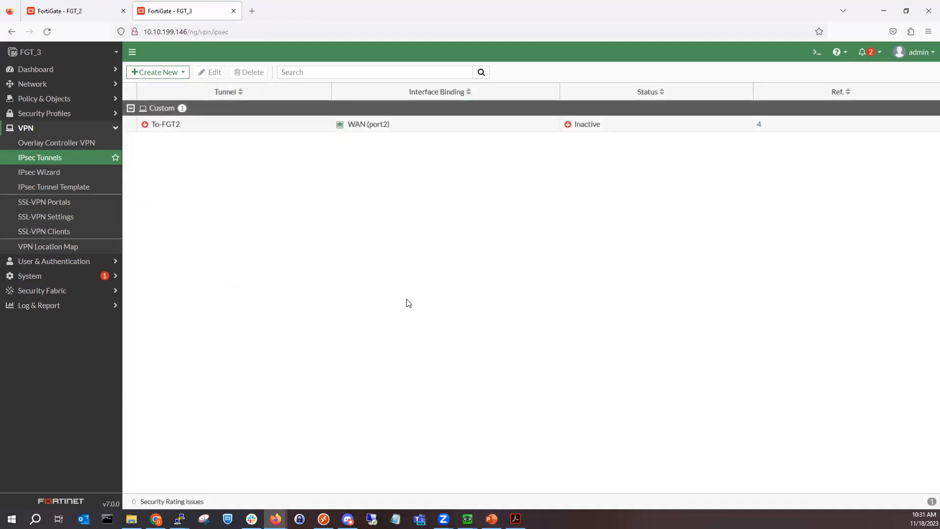
# Step: Open FGT_3's Network dashboard
pyautogui.click(68, 88)
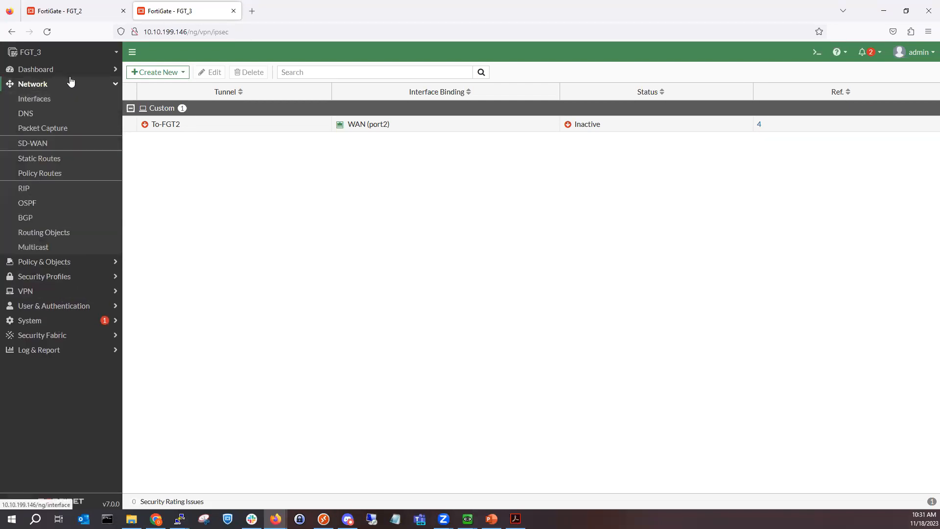
pyautogui.click(70, 73)
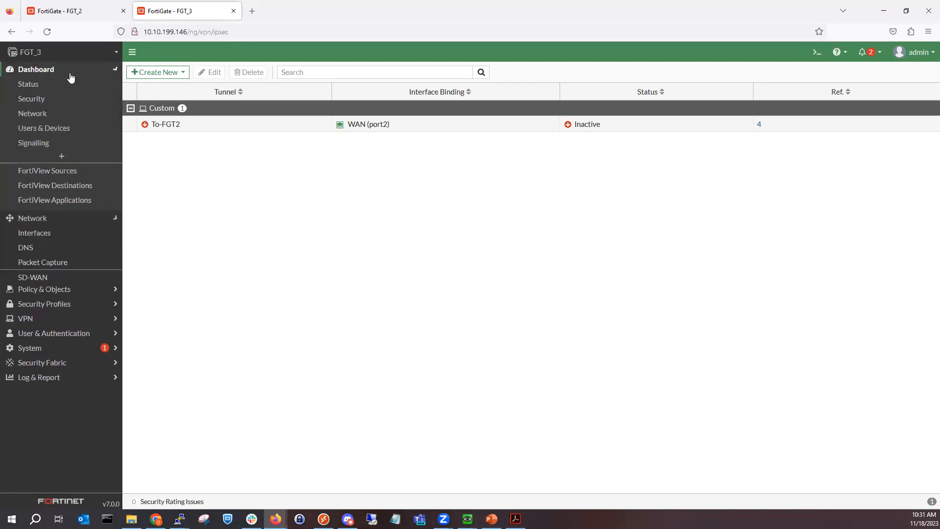
pyautogui.click(61, 114)
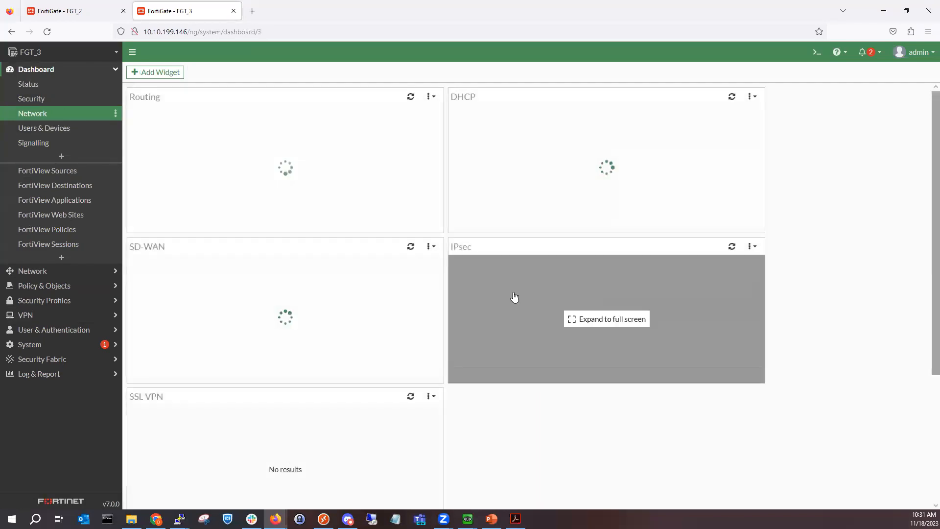
# Step: Expand FGT_3's IPsec widget and bring up all Phase 2 selectors of To-FGT2
pyautogui.click(514, 297)
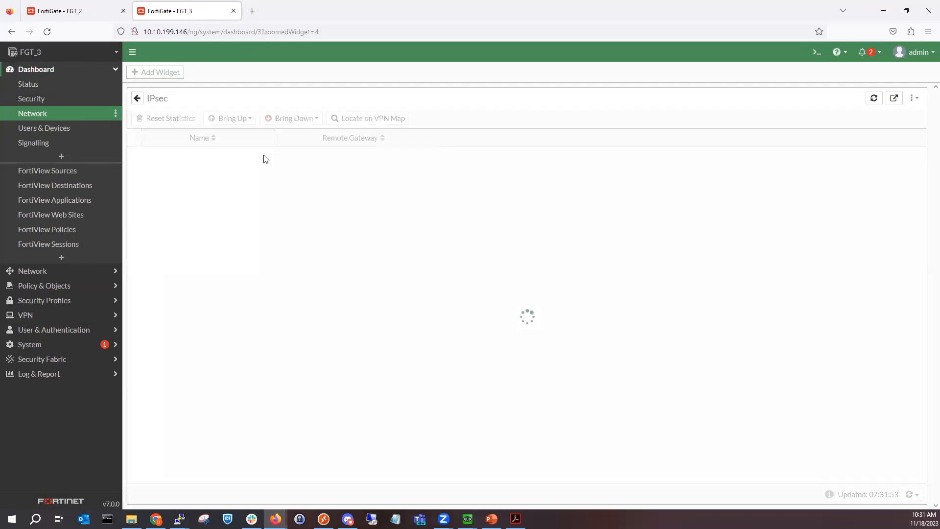
pyautogui.click(245, 169)
pyautogui.click(243, 120)
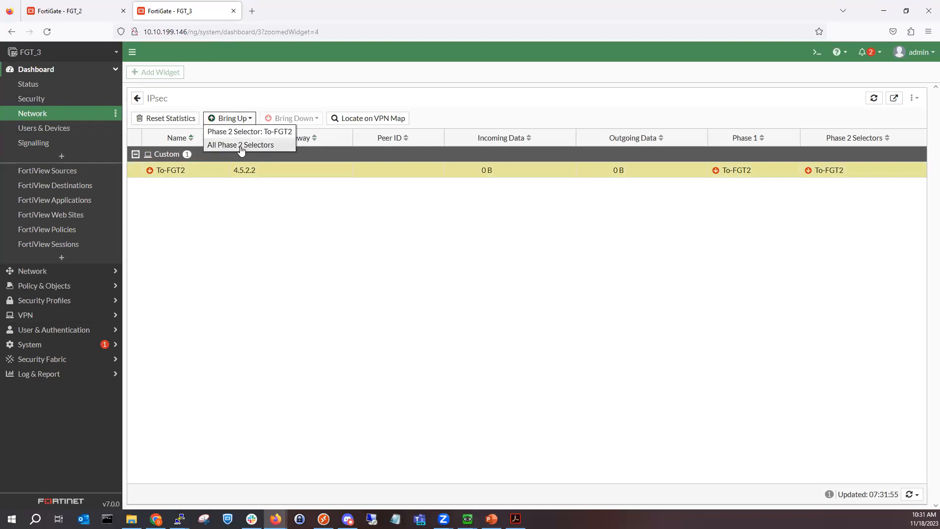
pyautogui.click(241, 145)
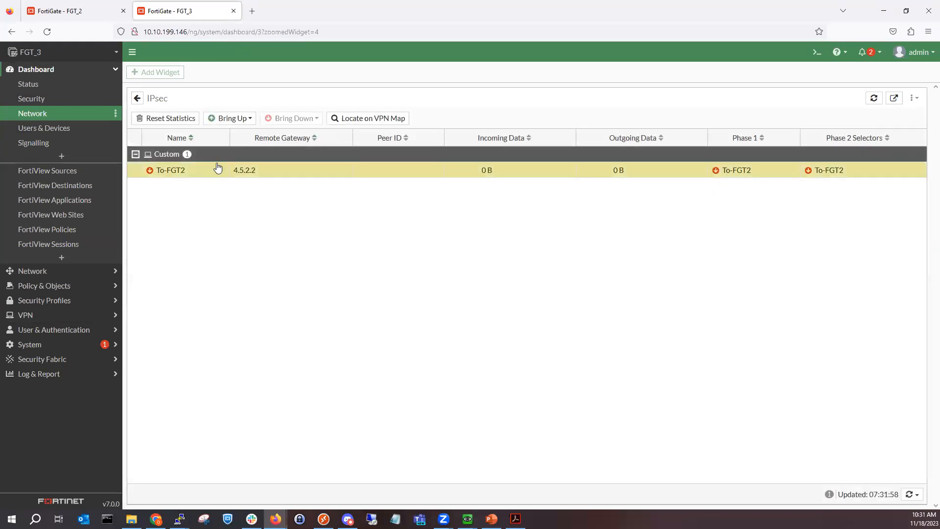
# Step: On FGT_2, show the IPsec monitor full screen and select the To-FGT3 tunnel
pyautogui.click(102, 13)
pyautogui.click(212, 122)
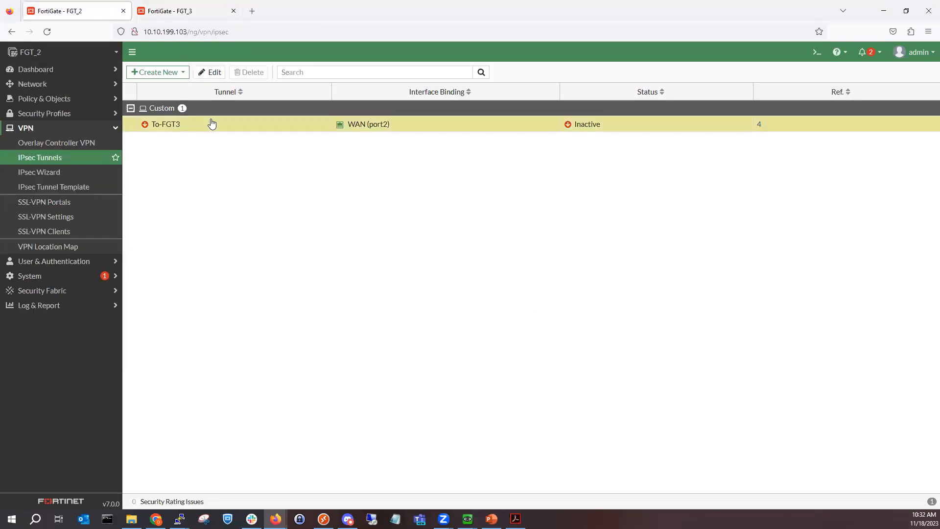
pyautogui.click(77, 71)
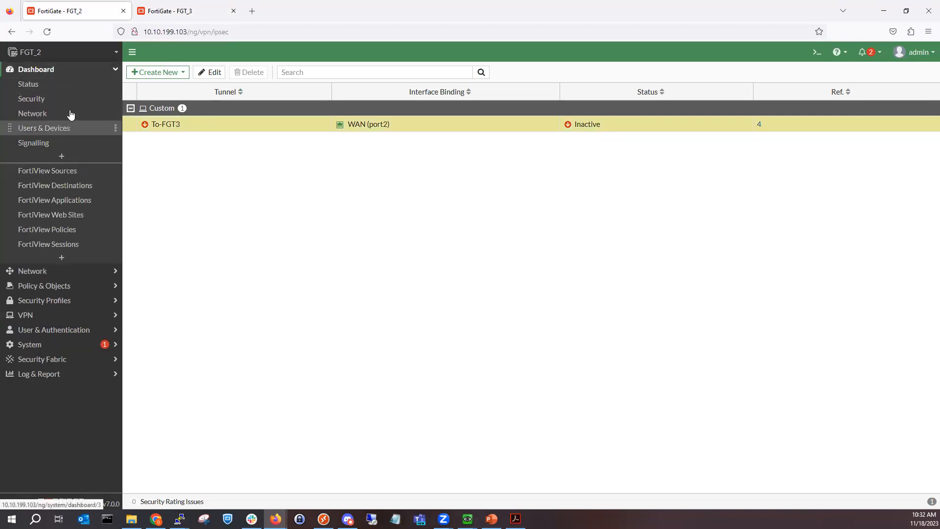
pyautogui.click(68, 114)
pyautogui.click(547, 309)
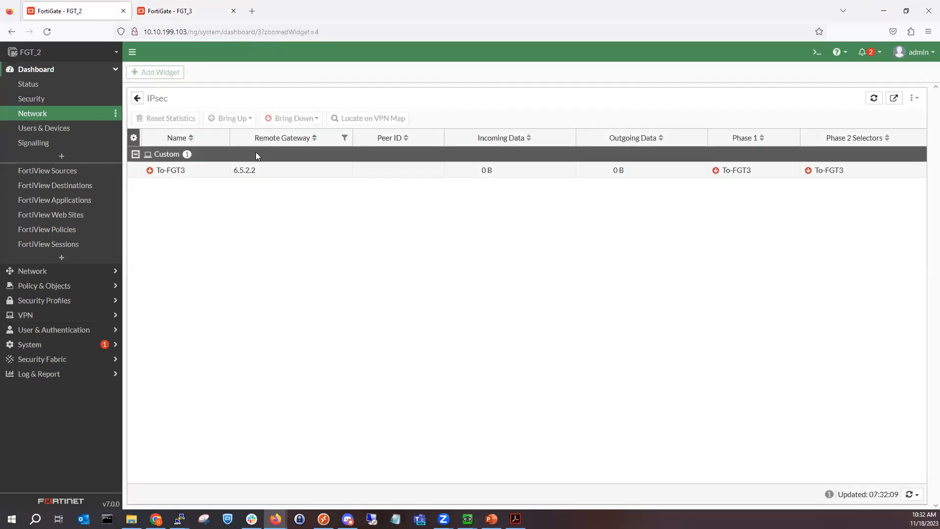
pyautogui.click(254, 170)
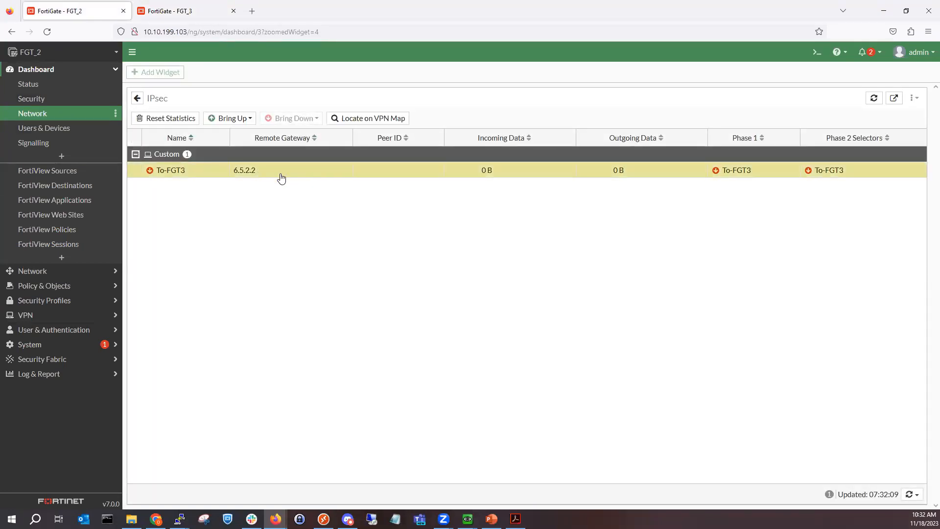
pyautogui.click(70, 270)
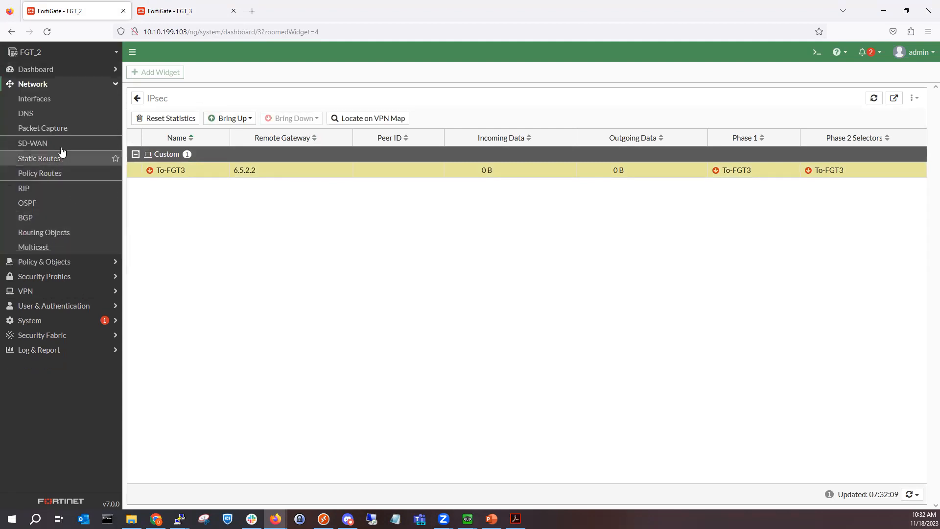
# Step: Review FGT_2's interfaces, including the tunnel under WAN (port2), and its static routes
pyautogui.click(58, 98)
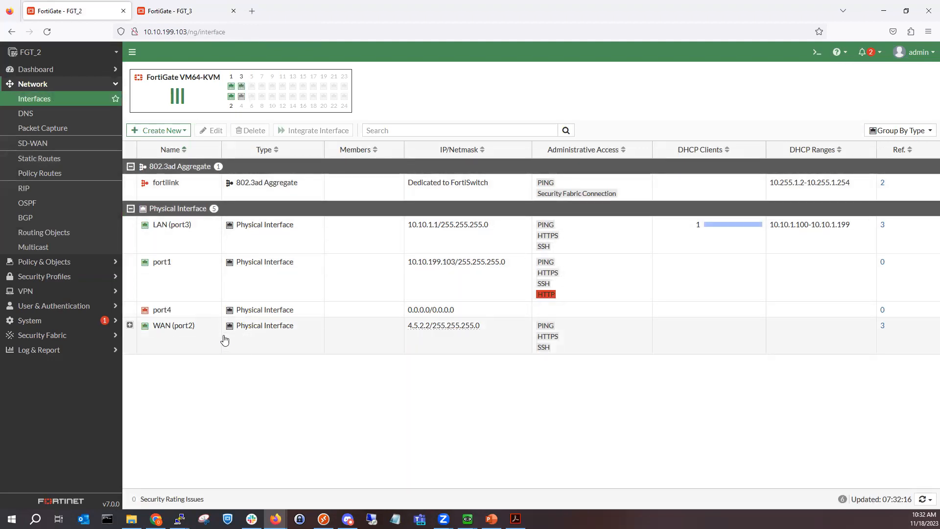
pyautogui.click(131, 326)
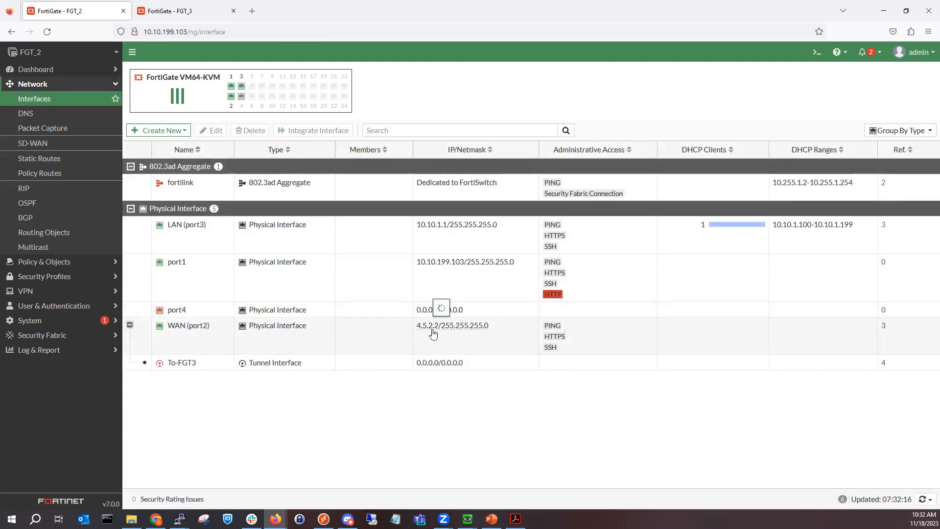
pyautogui.click(182, 15)
pyautogui.click(84, 13)
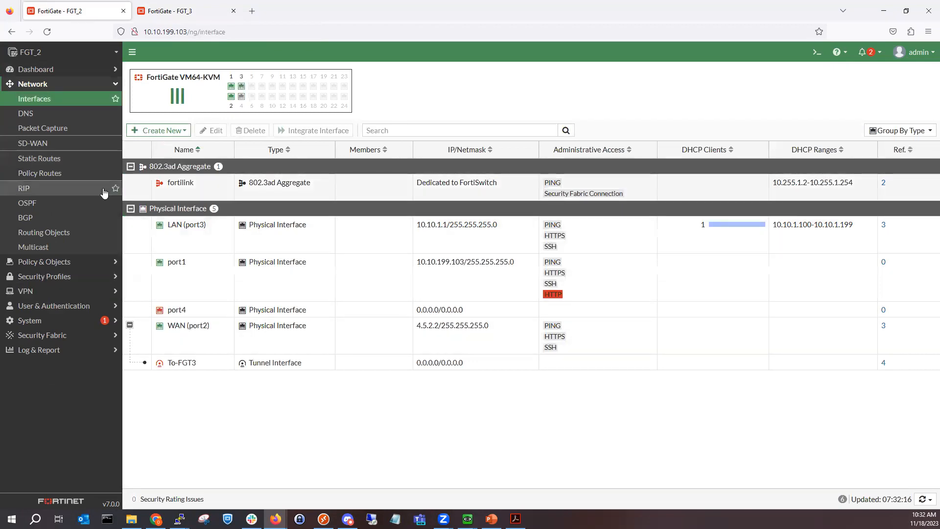
pyautogui.click(76, 160)
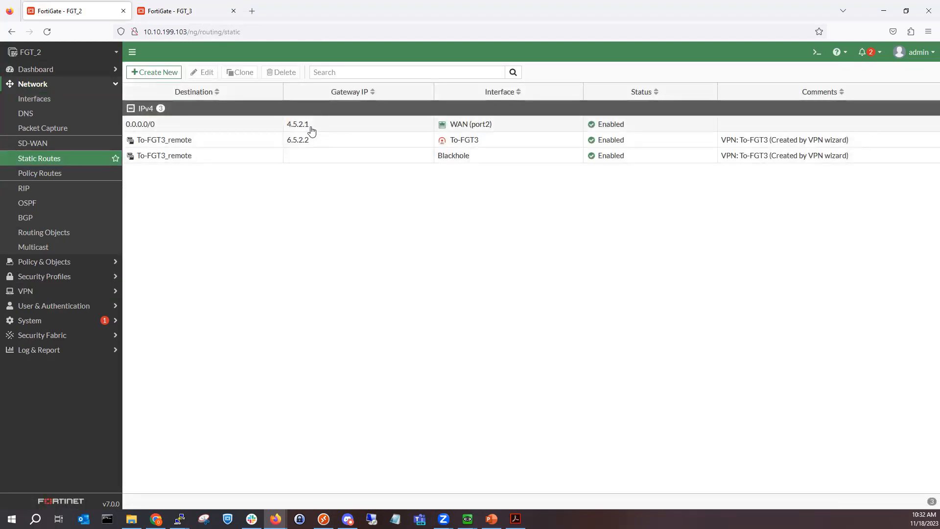
# Step: Review FGT_3's interfaces and static routes, then bring the ISP_1 router console forward
pyautogui.click(189, 12)
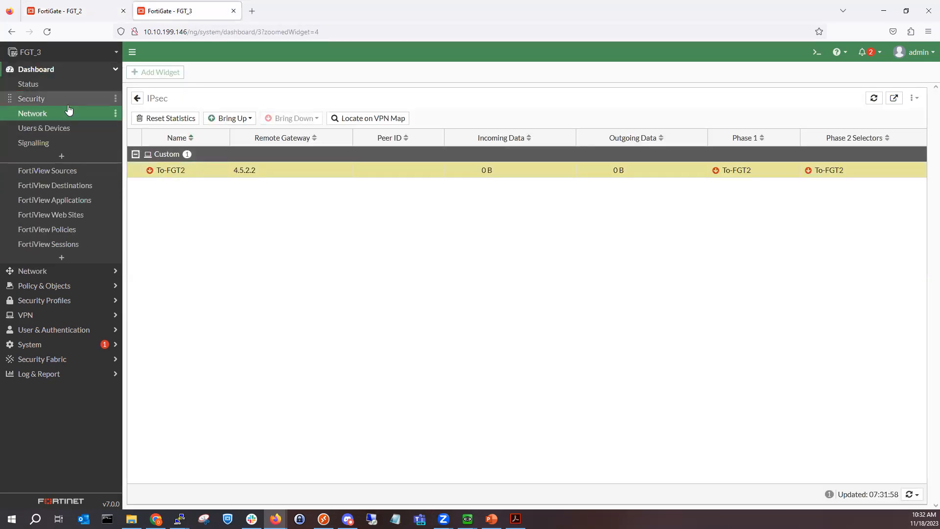
pyautogui.click(71, 272)
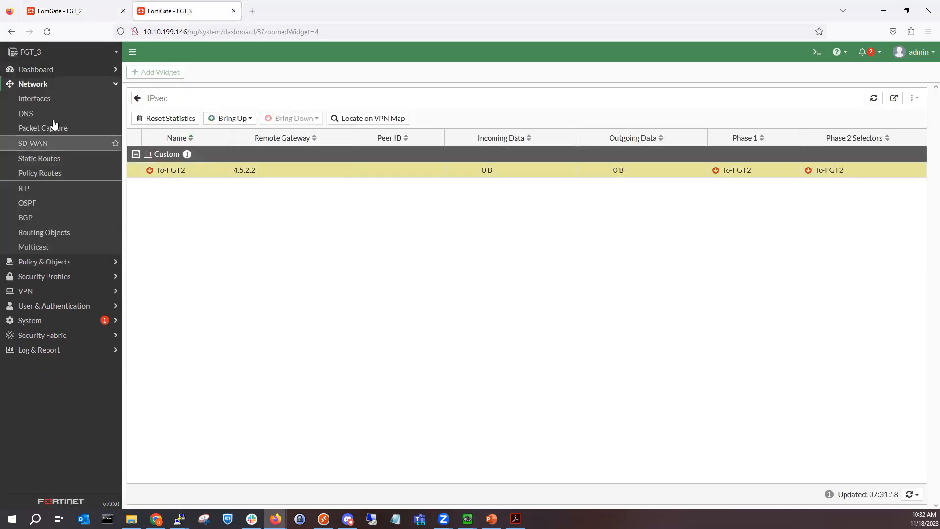
pyautogui.click(53, 101)
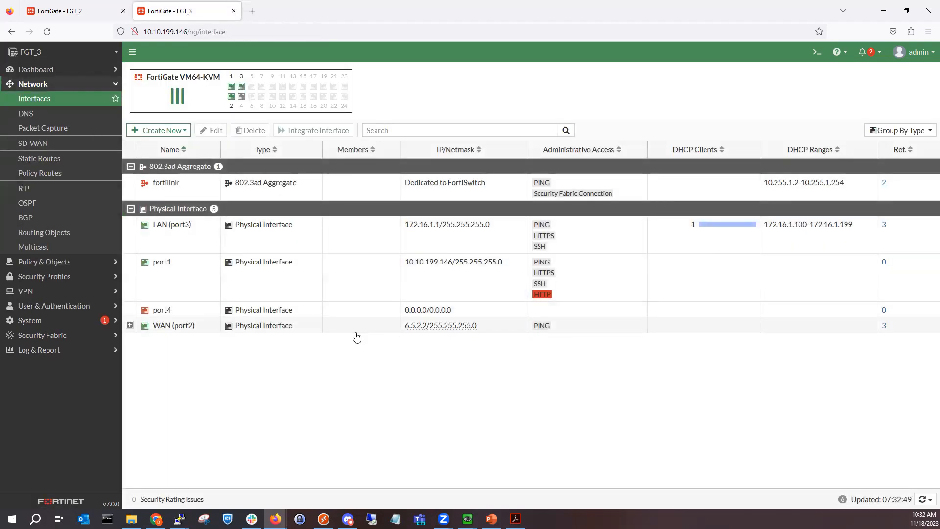
pyautogui.click(40, 159)
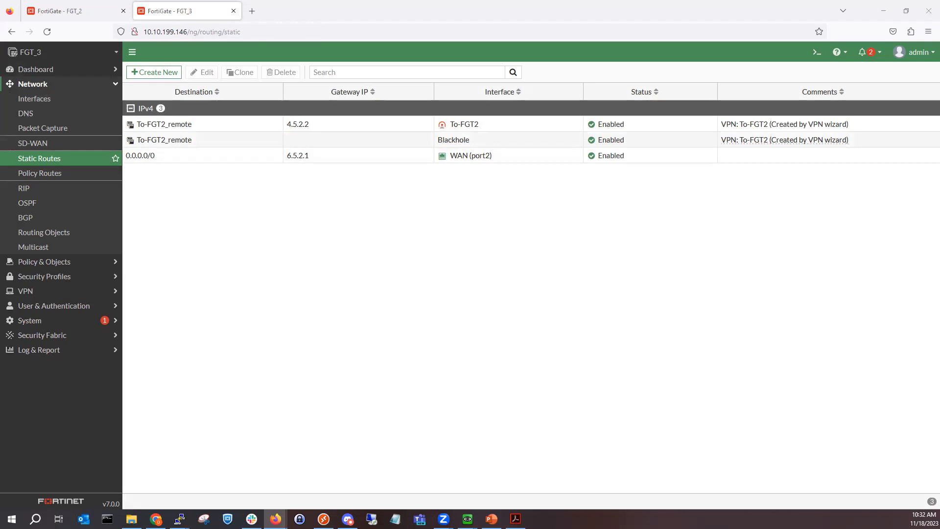
pyautogui.click(180, 473)
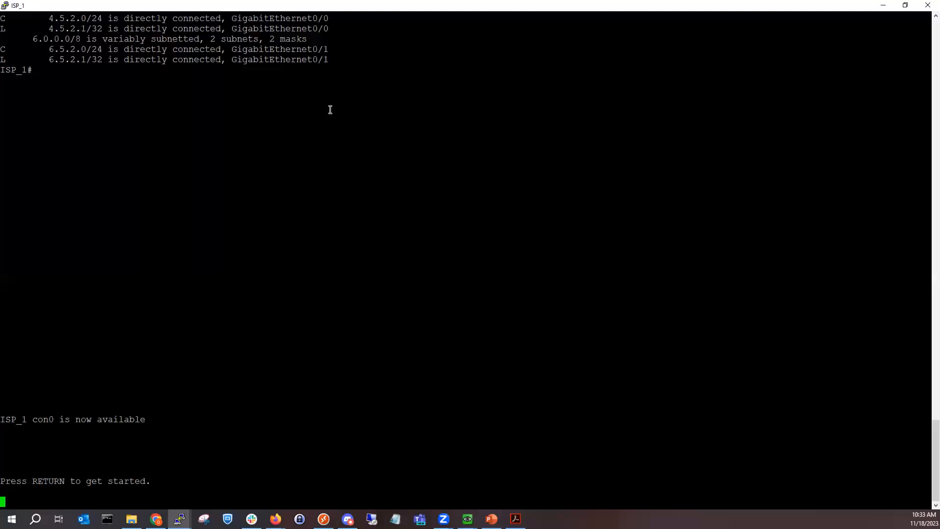
# Step: Enter privileged mode on ISP_1 and display its routing table and interface brief
pyautogui.press('Return')
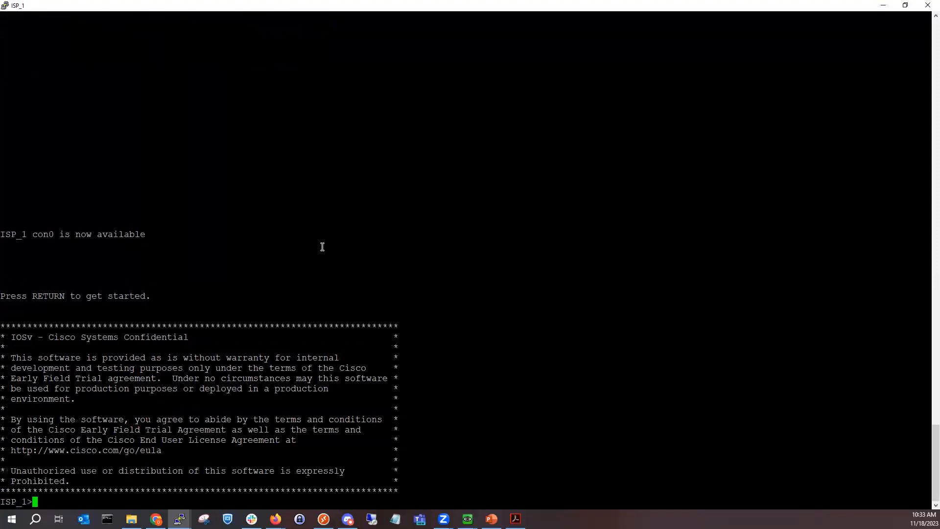
pyautogui.write('en')
pyautogui.press('Return')
pyautogui.press('Return')
pyautogui.press('Return')
pyautogui.press('Return')
pyautogui.press('Return')
pyautogui.press('Return')
pyautogui.press('Return')
pyautogui.press('Return')
pyautogui.press('Return')
pyautogui.press('Return')
pyautogui.press('Return')
pyautogui.press('Return')
pyautogui.press('Return')
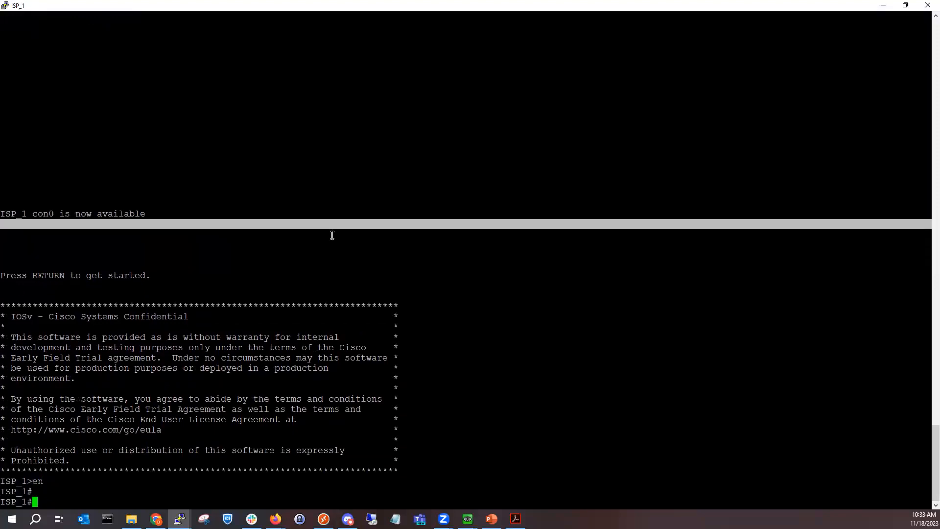
pyautogui.press('Return')
pyautogui.press('Return')
pyautogui.press('Return')
pyautogui.press('Return')
pyautogui.press('Return')
pyautogui.press('Return')
pyautogui.press('Return')
pyautogui.press('Return')
pyautogui.press('Return')
pyautogui.press('Return')
pyautogui.press('Return')
pyautogui.press('Return')
pyautogui.press('Return')
pyautogui.press('Return')
pyautogui.press('Return')
pyautogui.press('Return')
pyautogui.press('Return')
pyautogui.press('Return')
pyautogui.press('Return')
pyautogui.press('Return')
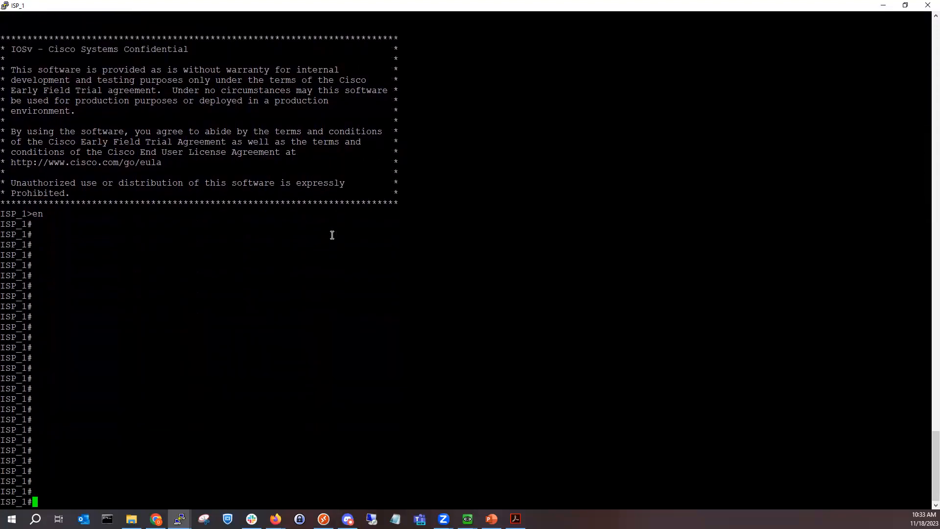
pyautogui.write('show ip route')
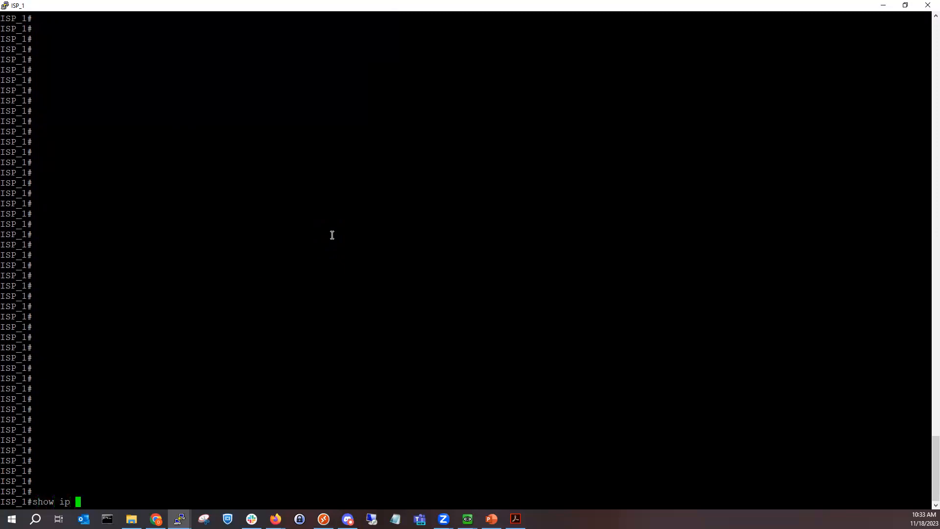
pyautogui.press('Return')
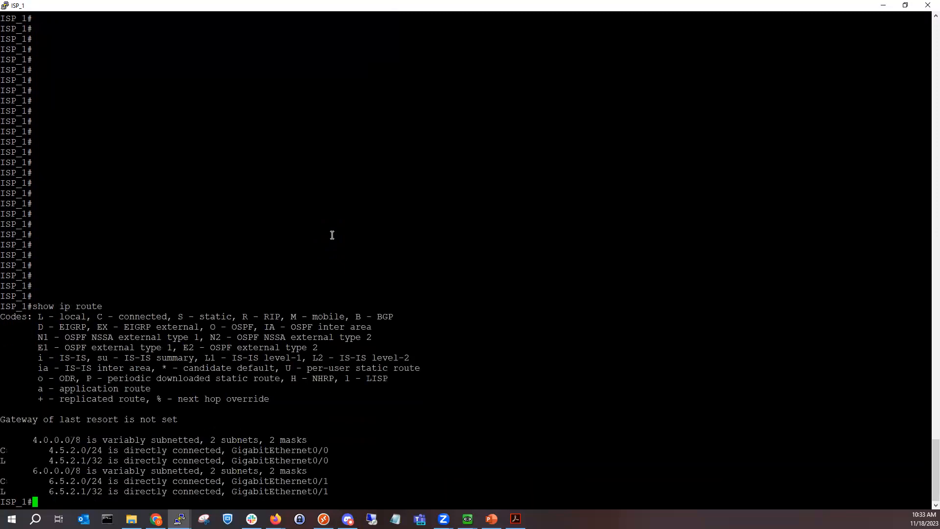
pyautogui.write('show ip int brief')
pyautogui.press('Return')
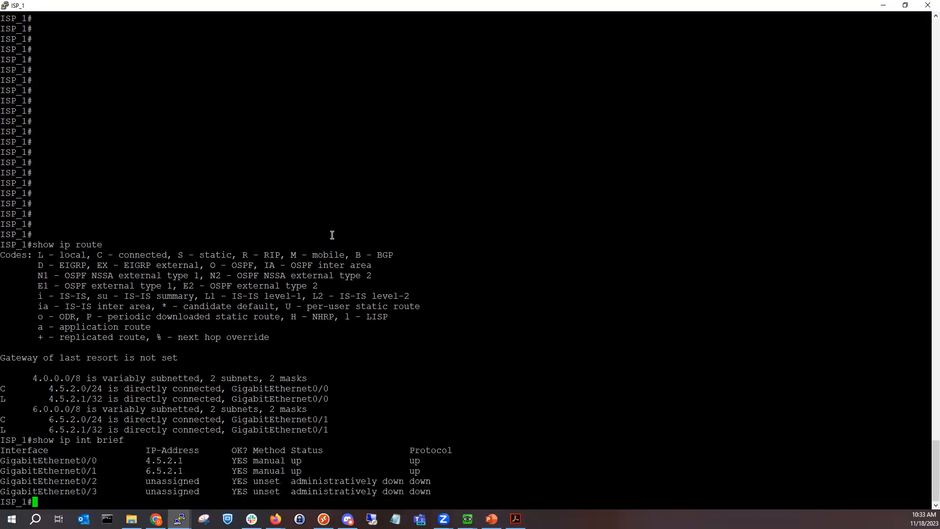
# Step: Ping 4.5.2.1 and 6.5.2.1 from the ISP_1 router
pyautogui.write('ping 4.5.')
pyautogui.press('Up')
pyautogui.press('BackSpace')
pyautogui.press('BackSpace')
pyautogui.press('BackSpace')
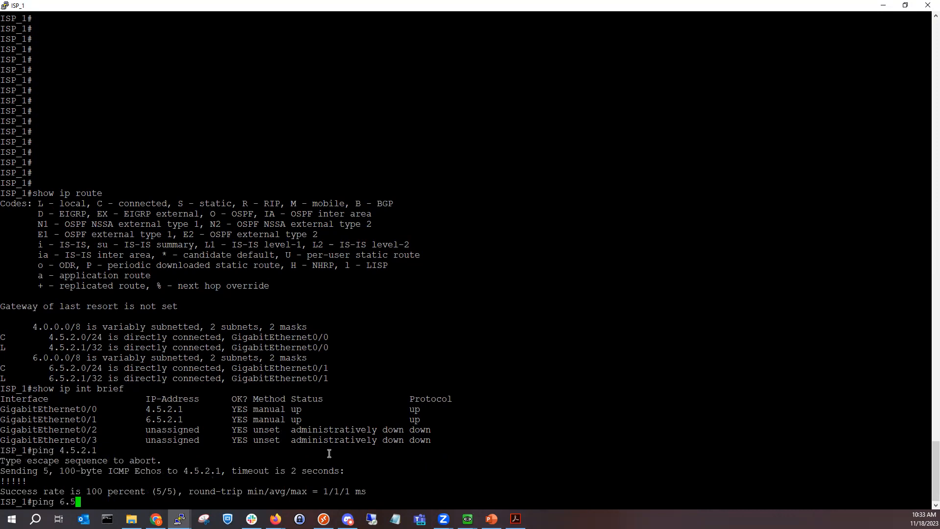
pyautogui.press('Return')
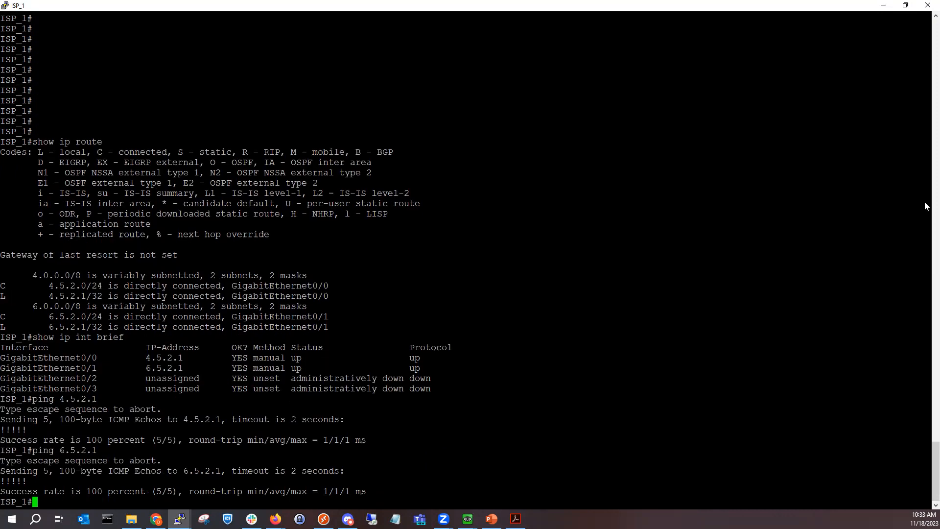
# Step: On FGT_2, enable violation-traffic logging on the Implicit Deny firewall policy
pyautogui.click(883, 6)
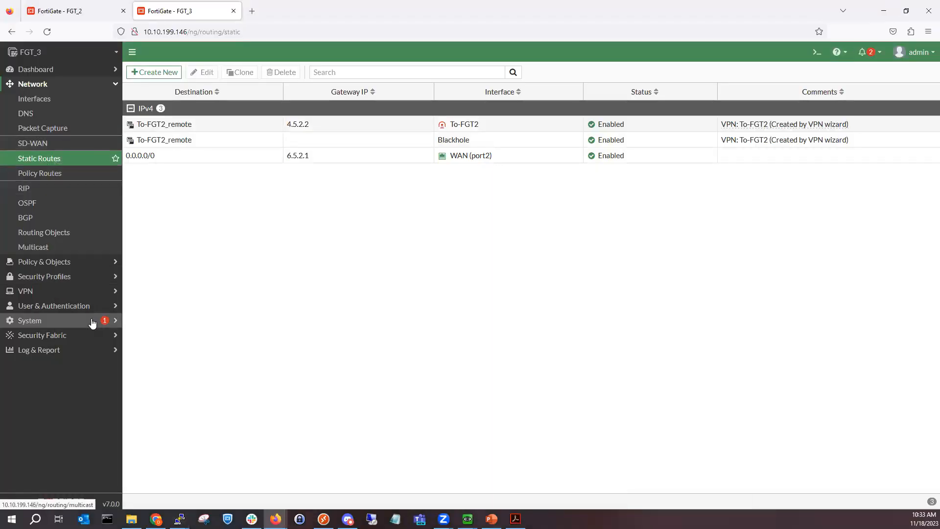
pyautogui.click(87, 9)
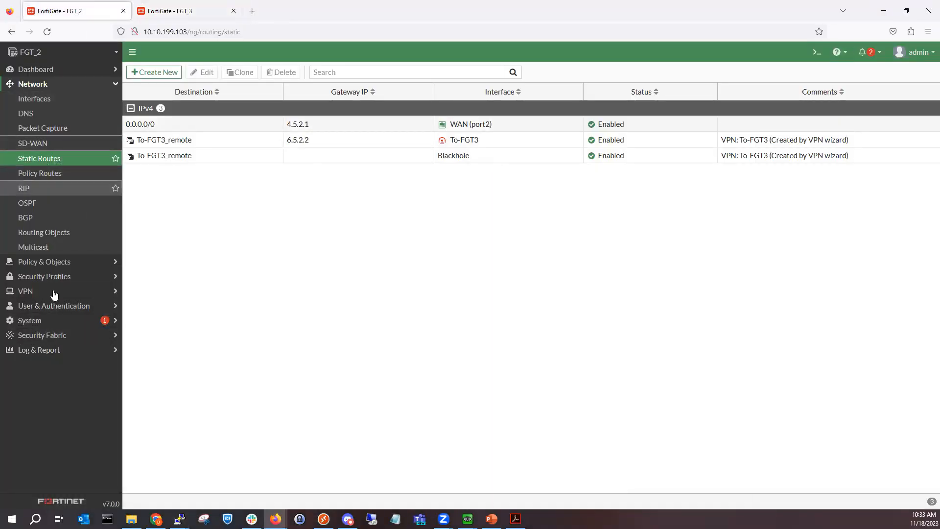
pyautogui.click(58, 354)
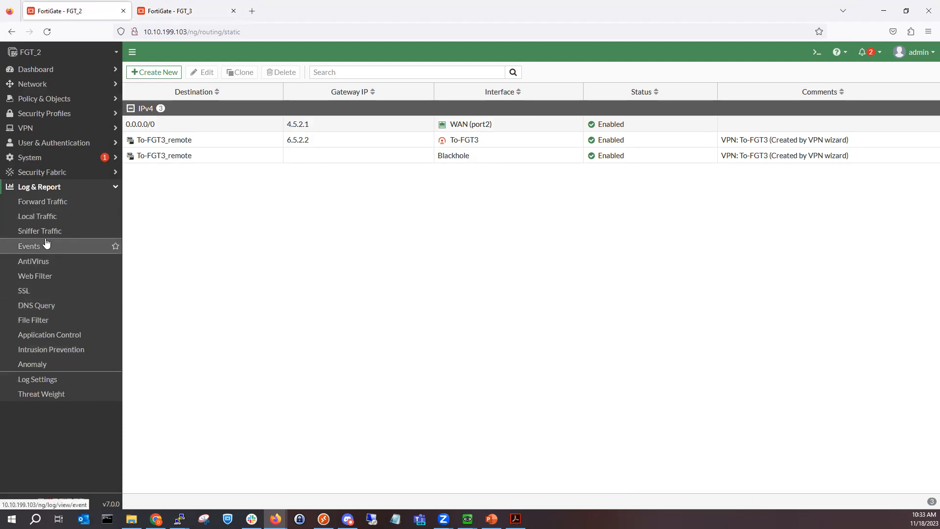
pyautogui.click(58, 117)
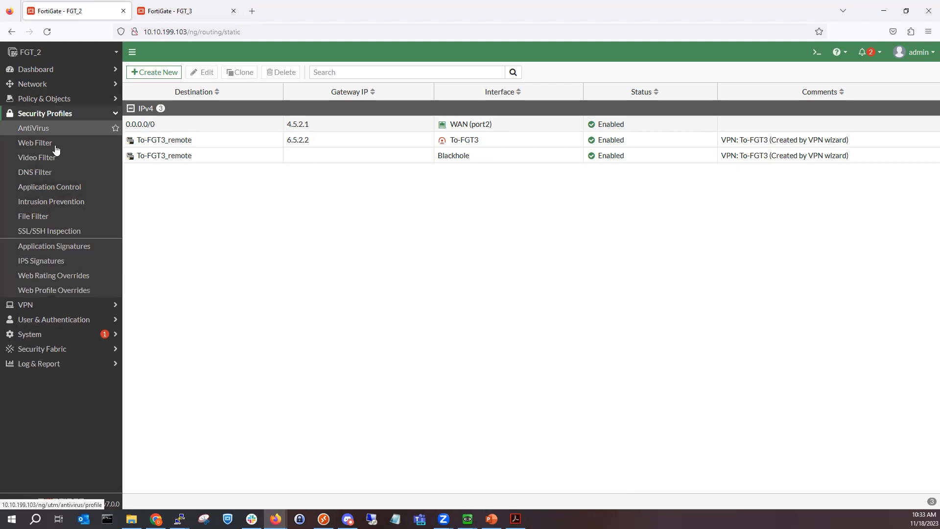
pyautogui.click(58, 99)
pyautogui.click(56, 115)
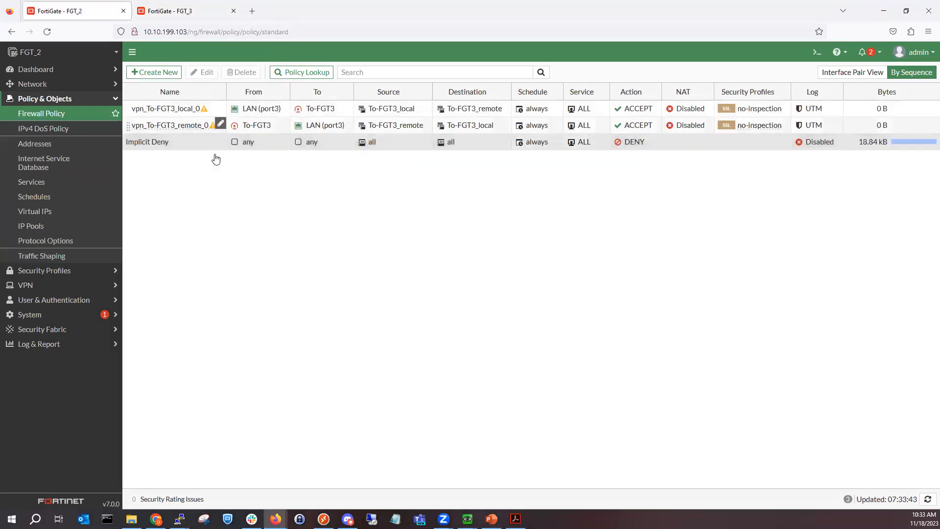
pyautogui.click(175, 144)
pyautogui.doubleClick(175, 146)
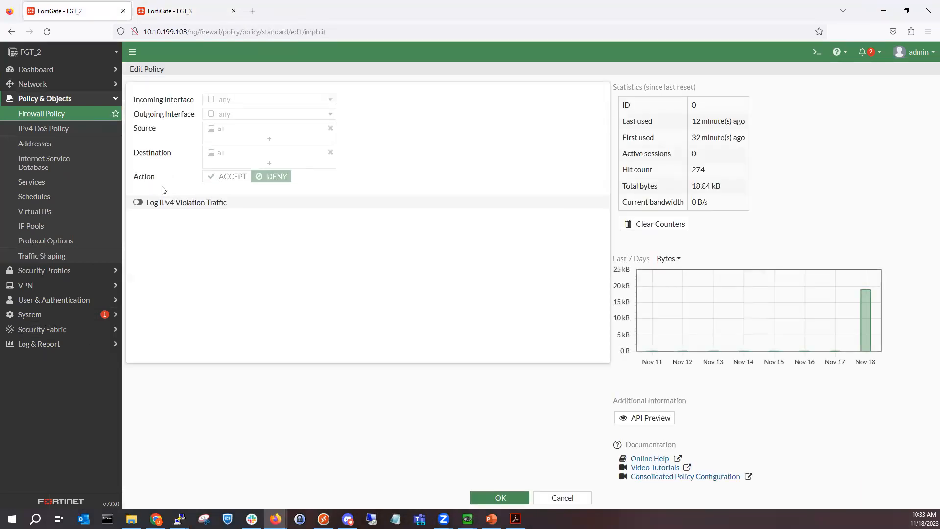
pyautogui.click(510, 496)
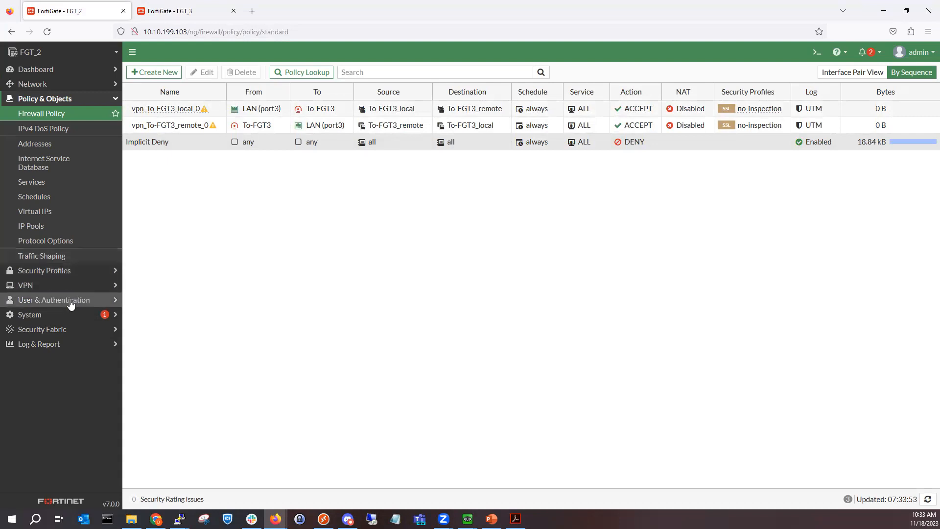
# Step: Inspect FGT_2's newest VPN event log entry for the To-FGT3 phase 1 negotiation
pyautogui.click(64, 344)
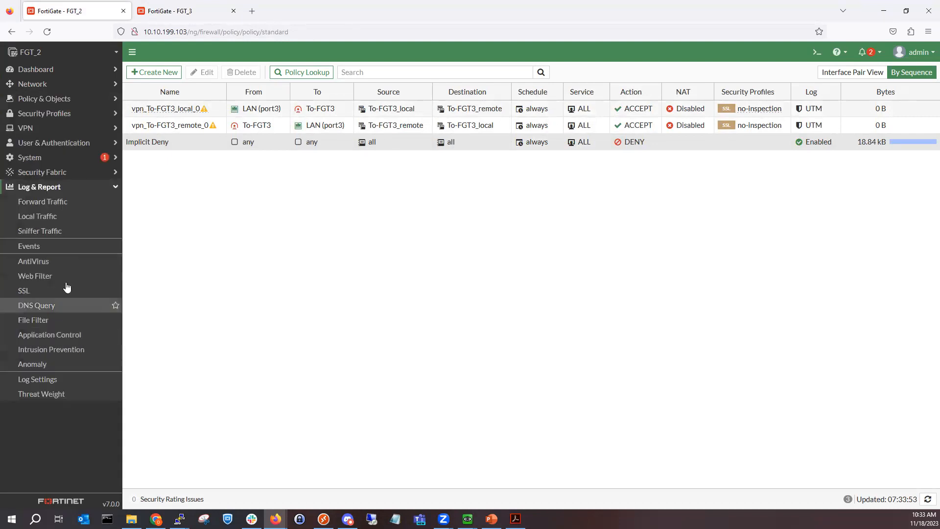
pyautogui.click(65, 247)
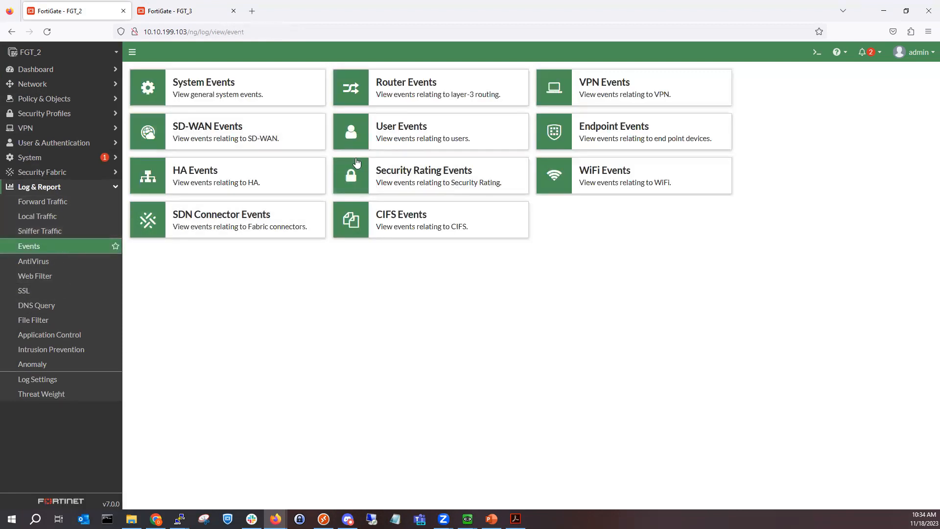
pyautogui.click(588, 88)
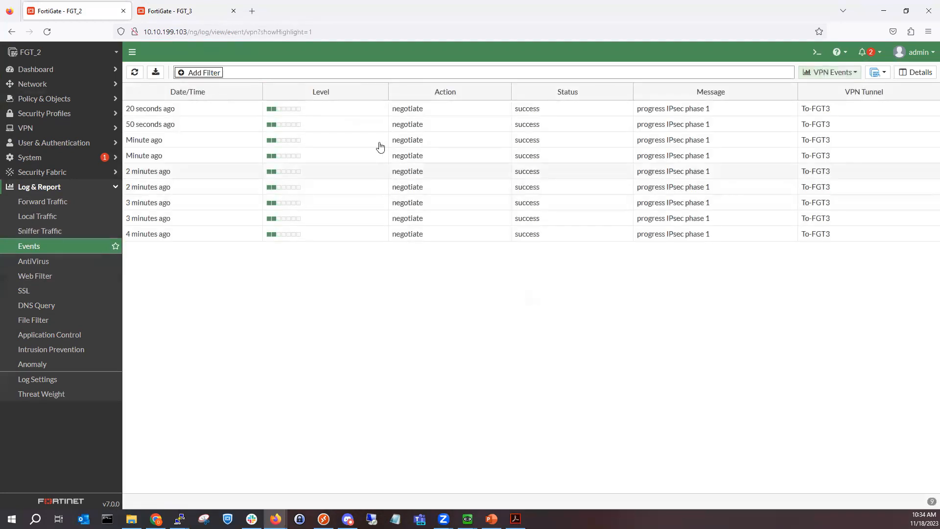
pyautogui.doubleClick(383, 114)
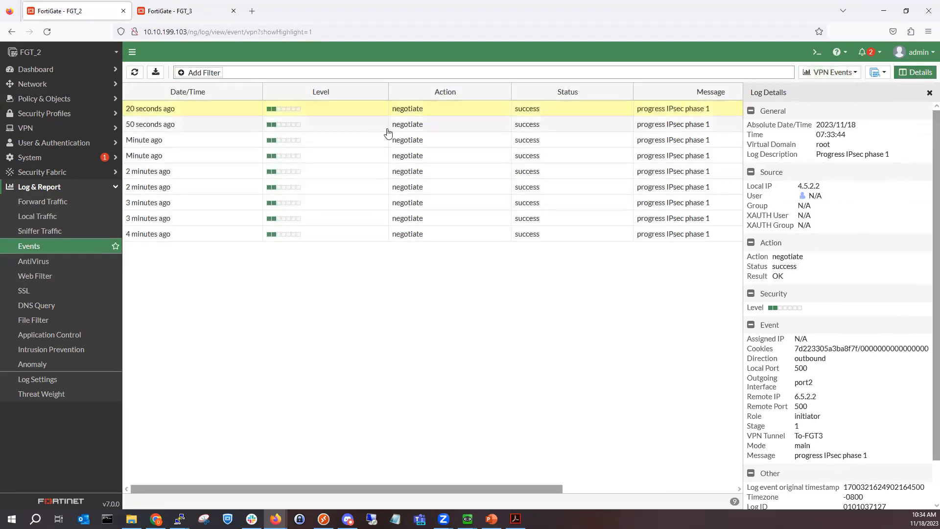
pyautogui.scroll(-2, 840, 284)
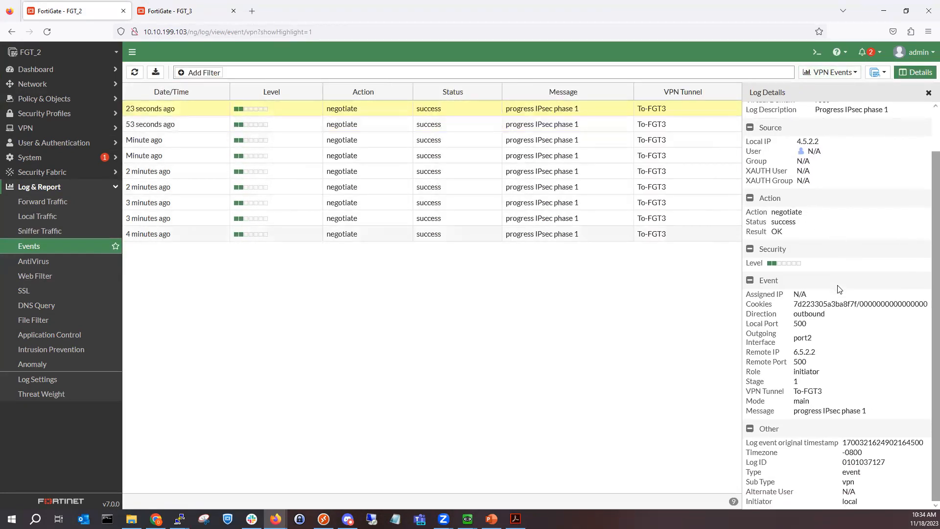
pyautogui.scroll(1, 838, 289)
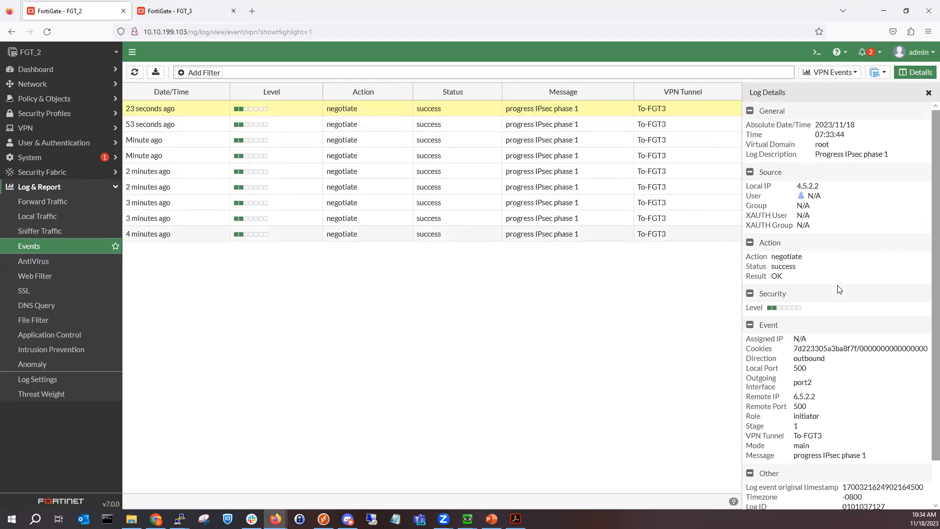
pyautogui.scroll(-2, 839, 289)
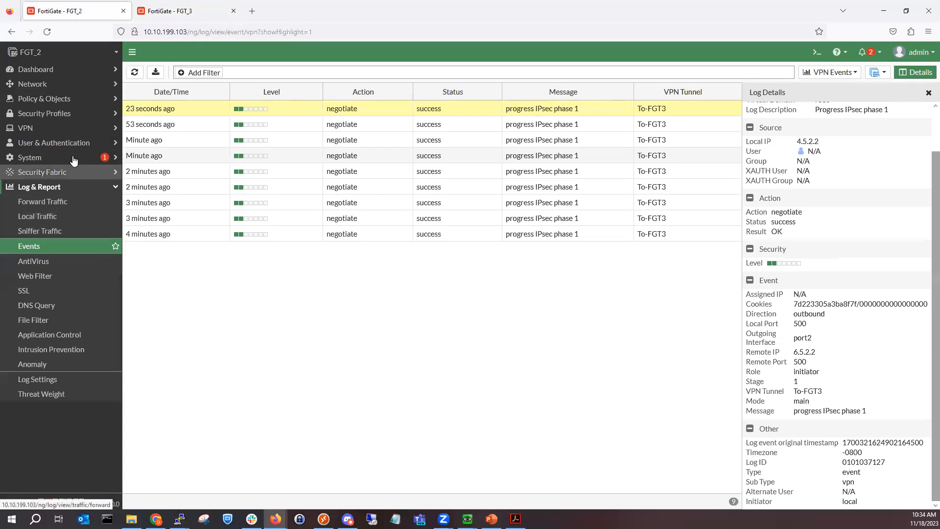
# Step: Open FGT_2's IPsec tunnel list
pyautogui.click(59, 113)
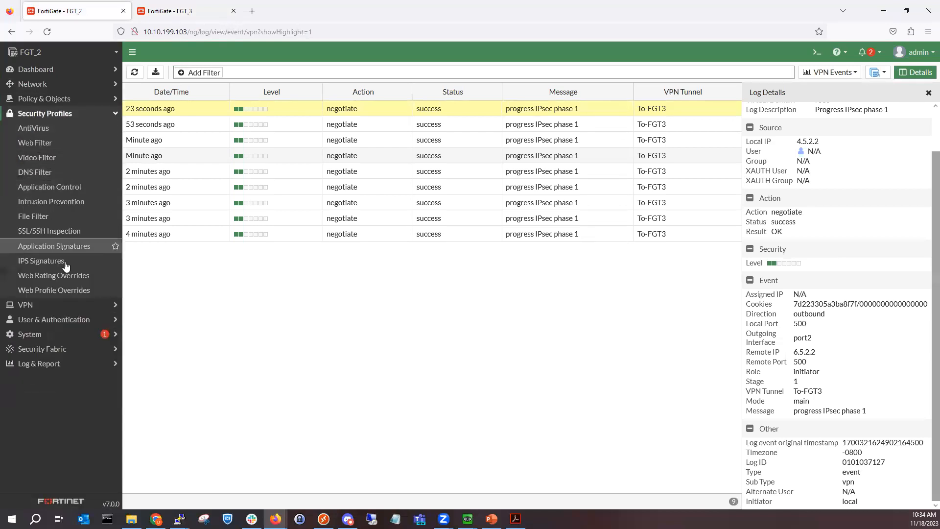
pyautogui.click(69, 304)
pyautogui.click(62, 160)
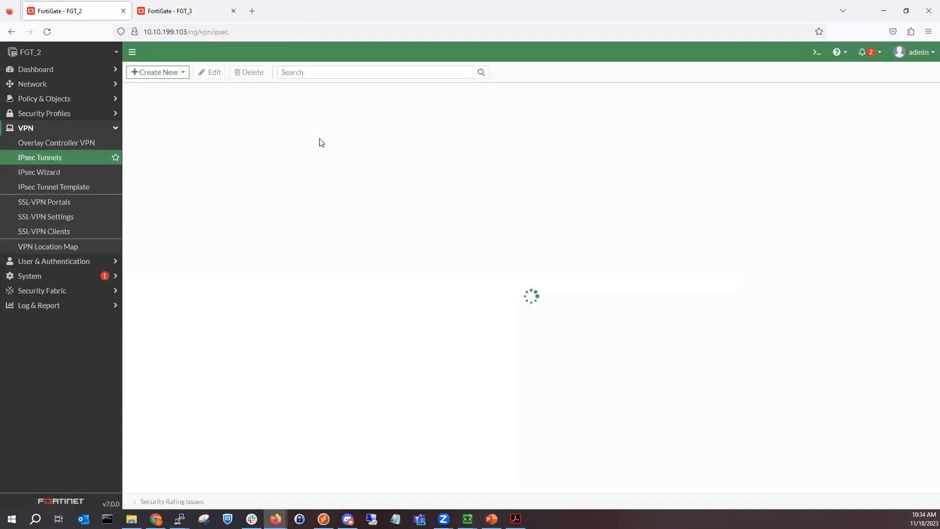
# Step: Enter a new pre-shared key on FGT_2's To-FGT3 tunnel and save it
pyautogui.doubleClick(305, 128)
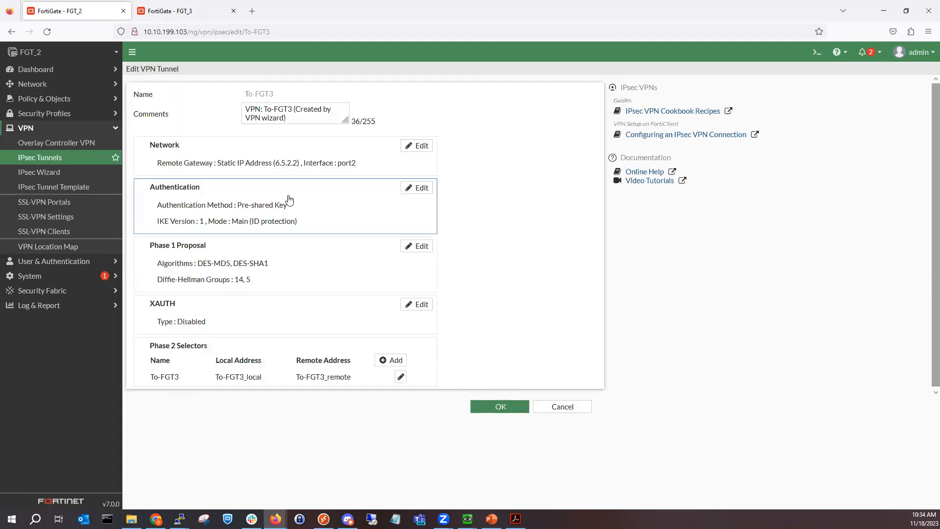
pyautogui.click(291, 206)
pyautogui.click(296, 229)
pyautogui.write('●●●●●●●')
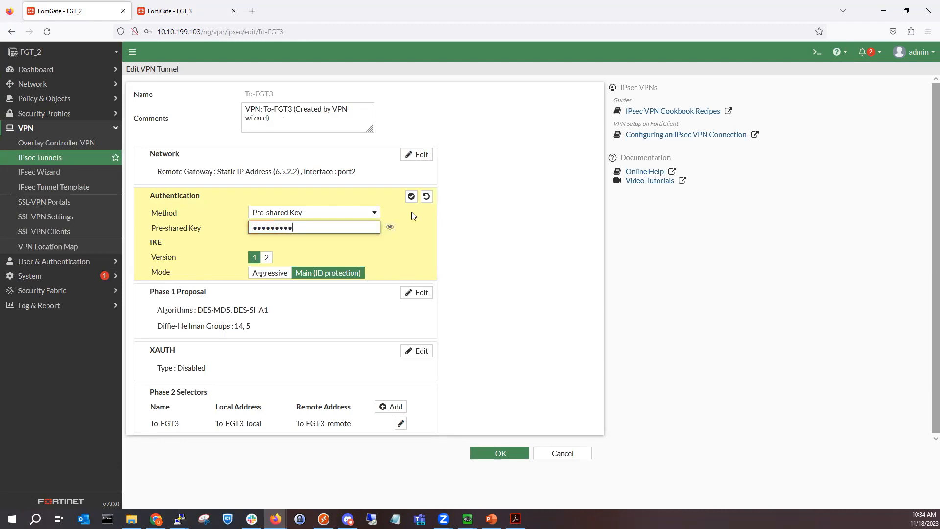
pyautogui.write('●●')
pyautogui.click(411, 196)
pyautogui.click(490, 454)
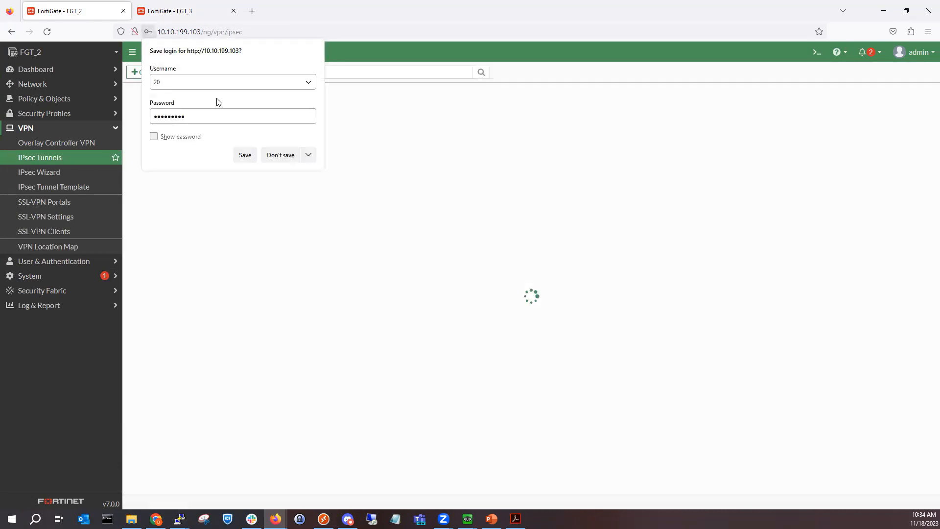
# Step: Decline the browser's save-login prompt and open FGT_3's IPsec tunnel list
pyautogui.click(274, 154)
pyautogui.click(186, 11)
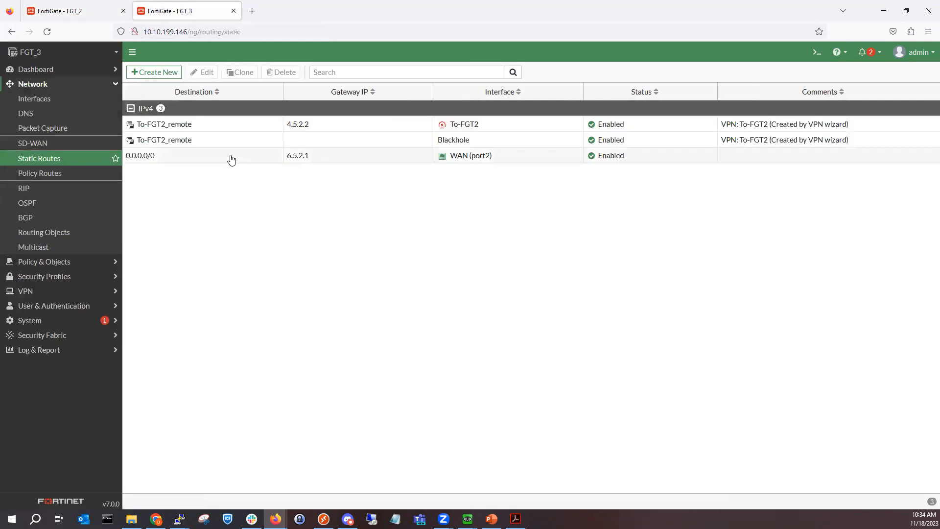
pyautogui.click(36, 291)
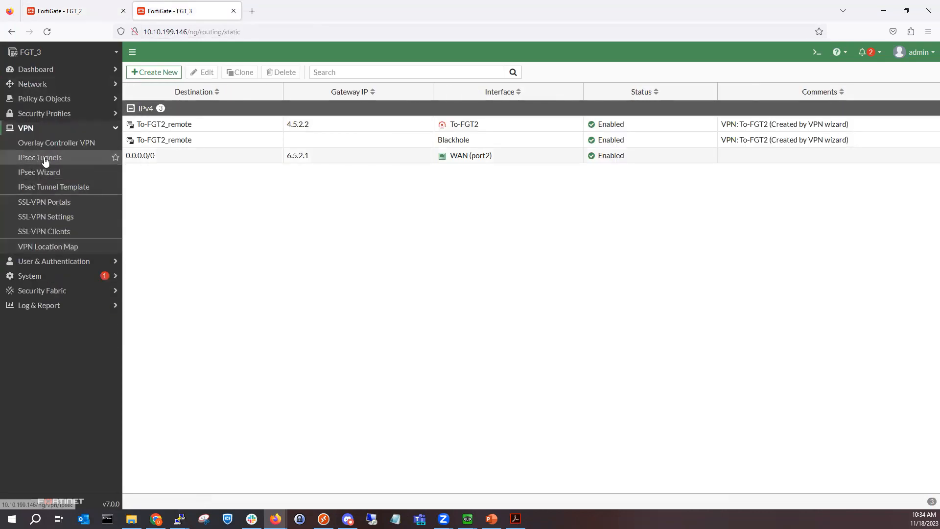
pyautogui.click(45, 157)
# Step: Enter a new pre-shared key on FGT_3's To-FGT2 tunnel and save it
pyautogui.doubleClick(246, 128)
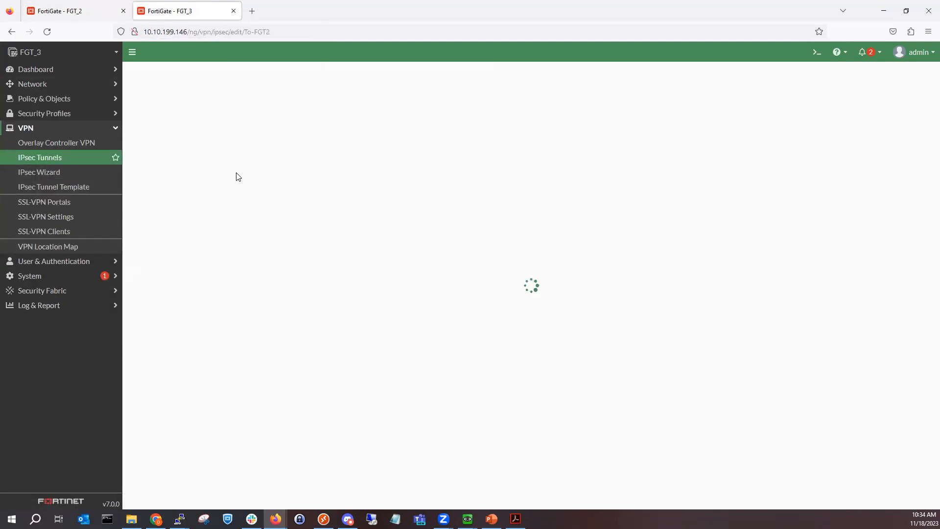
pyautogui.click(275, 224)
pyautogui.click(285, 226)
pyautogui.write('•••••••')
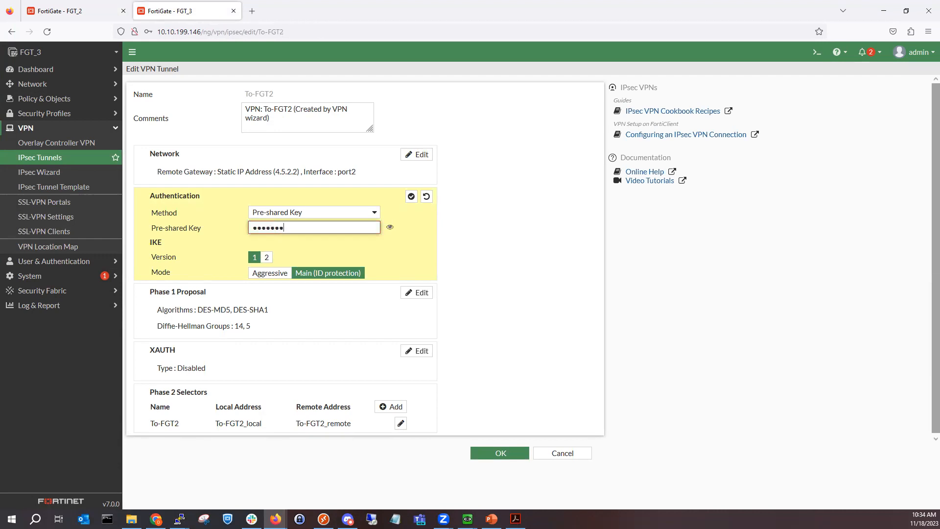
pyautogui.click(411, 196)
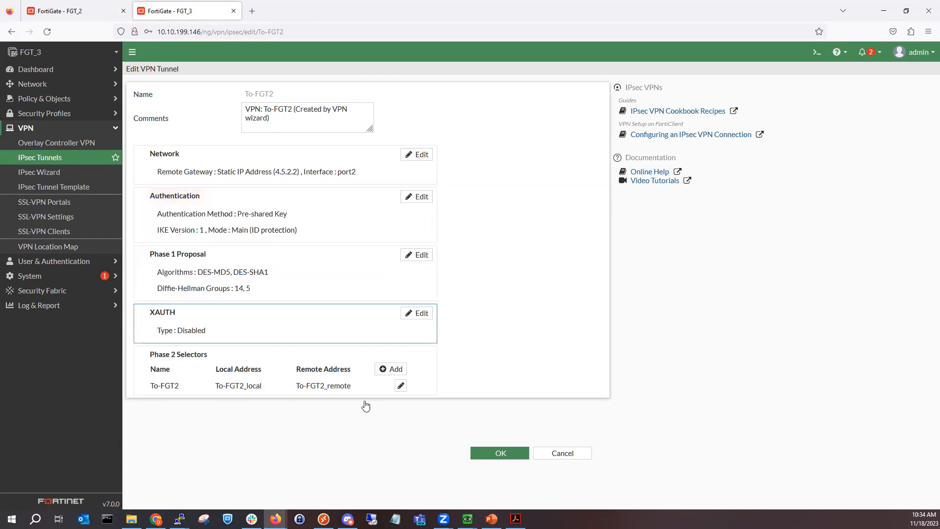
pyautogui.click(486, 452)
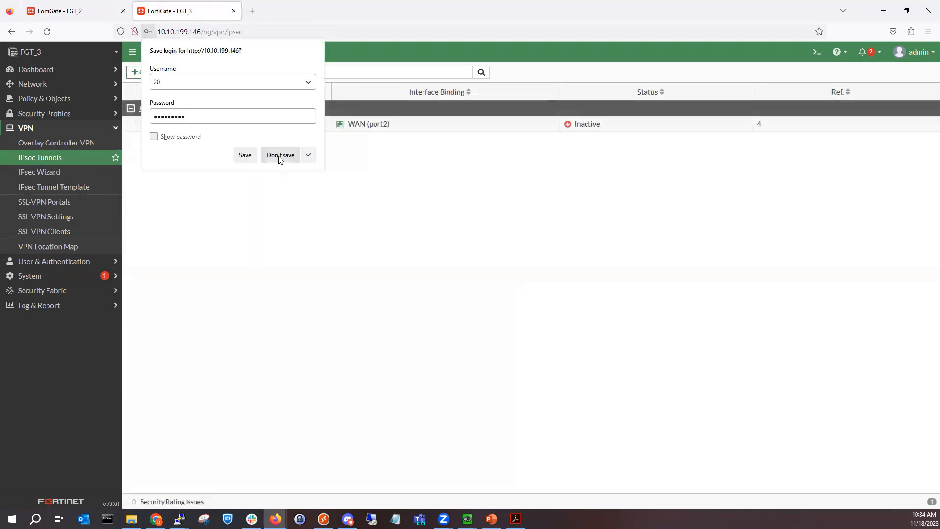
pyautogui.click(280, 156)
pyautogui.click(51, 73)
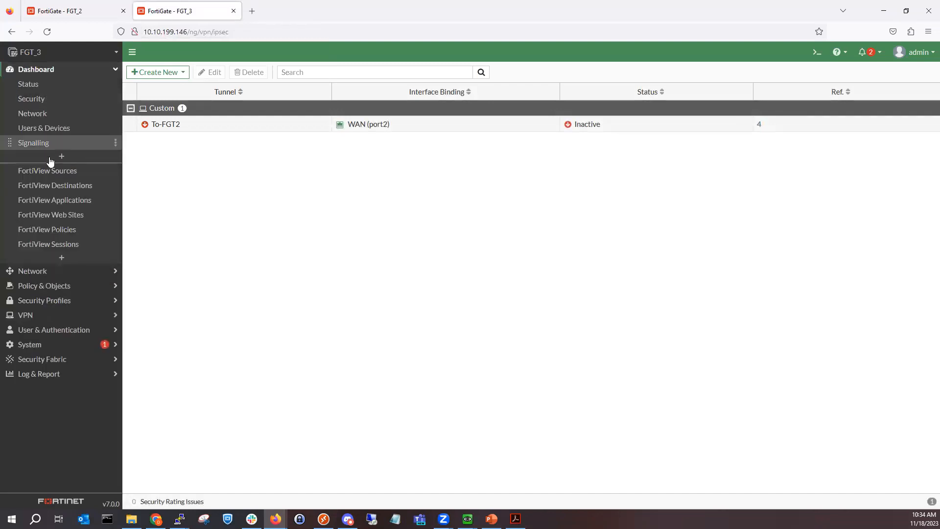
# Step: From FGT_3's Network dashboard, bring up all Phase 2 selectors of To-FGT2
pyautogui.click(64, 117)
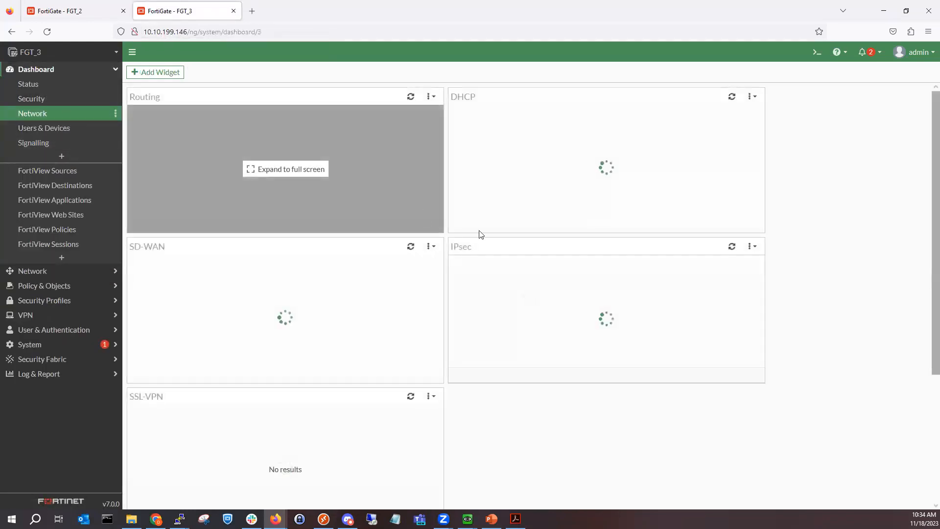
pyautogui.click(606, 319)
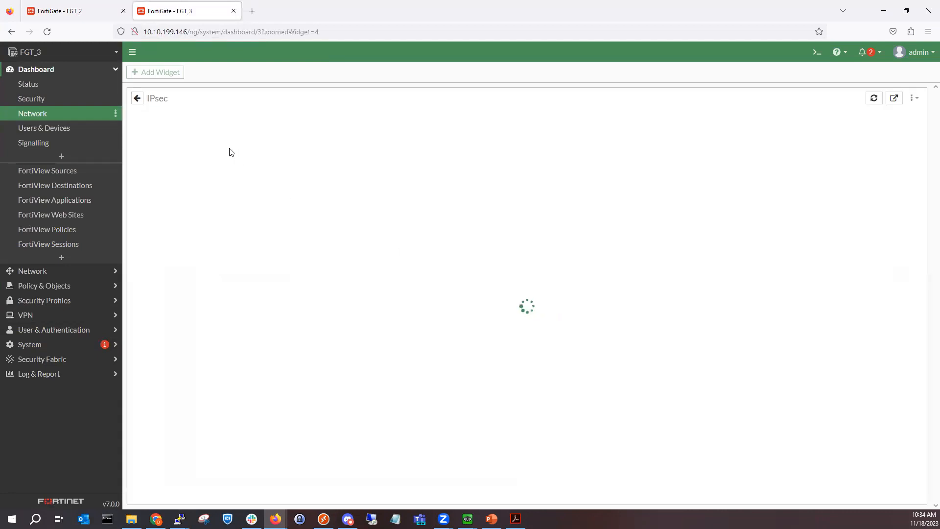
pyautogui.click(220, 171)
pyautogui.click(236, 119)
pyautogui.click(257, 144)
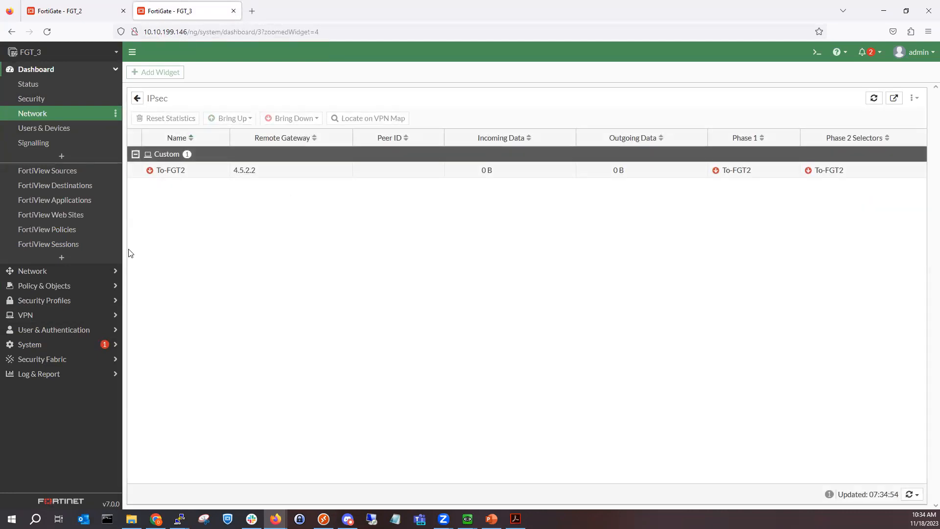
# Step: Inspect FGT_3's newest VPN event log entry for the To-FGT2 phase 1 negotiation
pyautogui.click(71, 375)
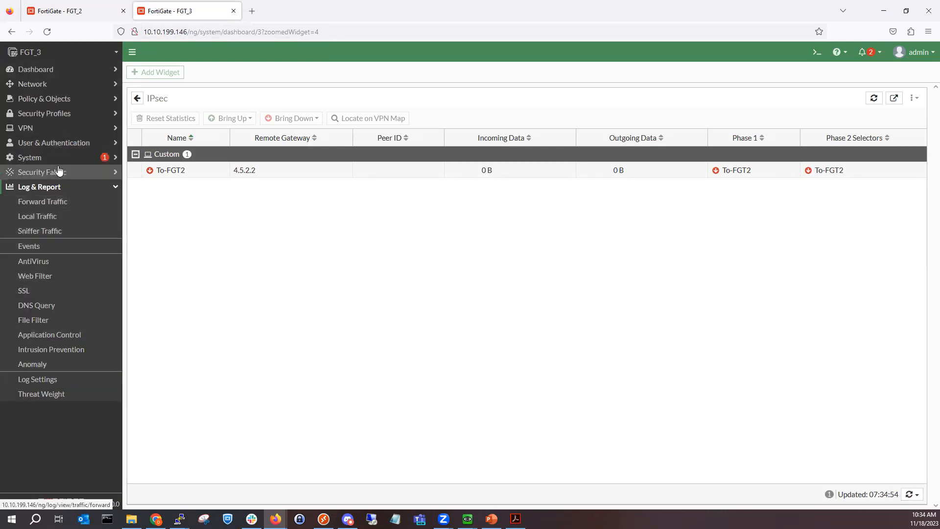
pyautogui.click(54, 250)
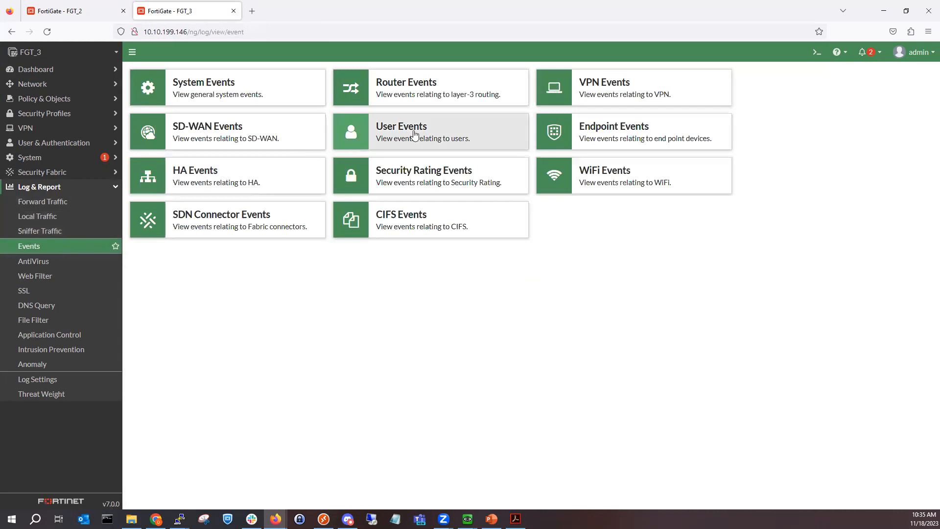
pyautogui.click(572, 108)
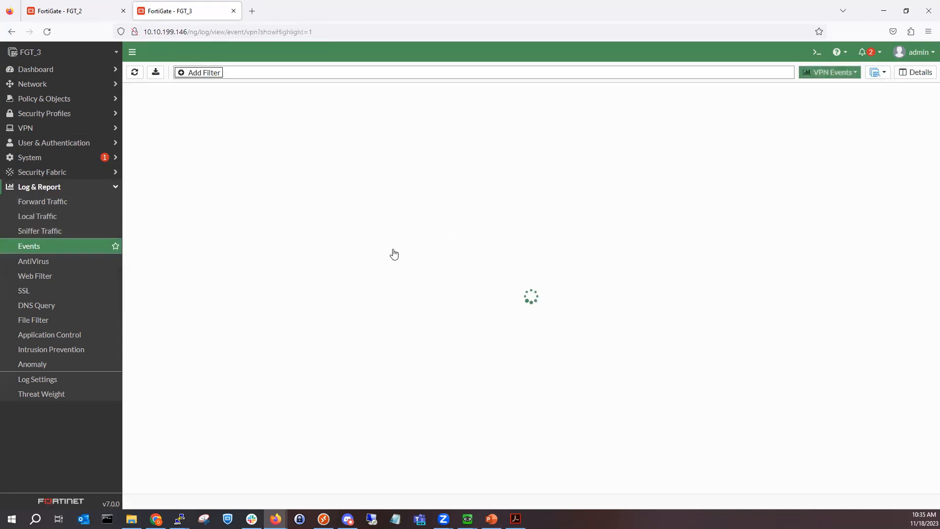
pyautogui.doubleClick(498, 117)
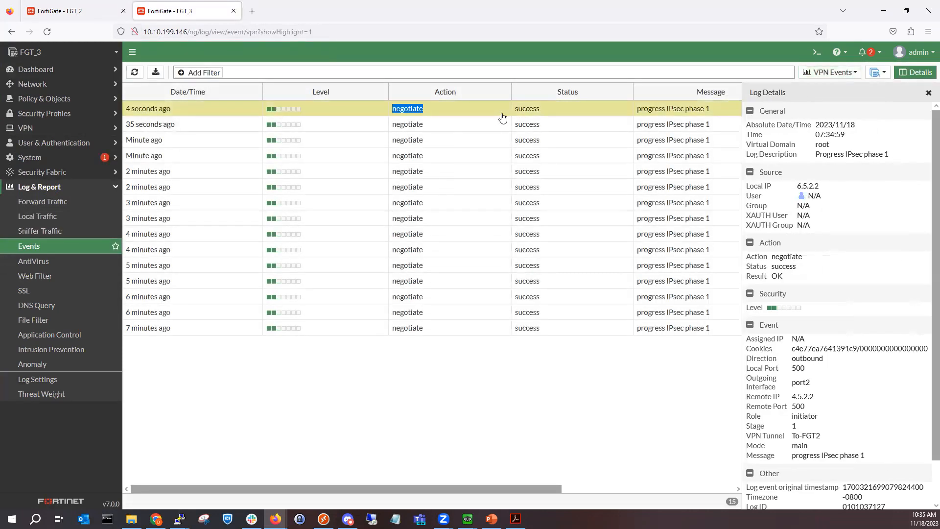
pyautogui.scroll(-2, 856, 334)
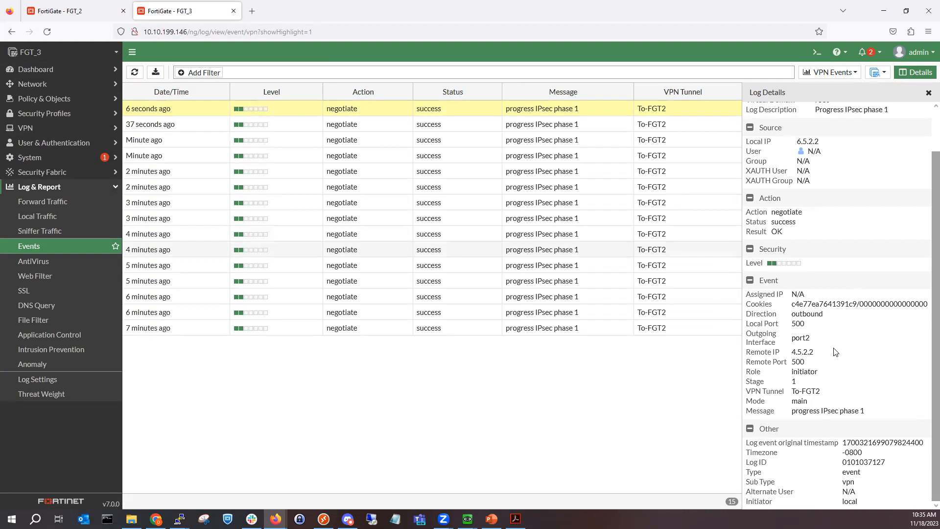
pyautogui.scroll(2, 826, 355)
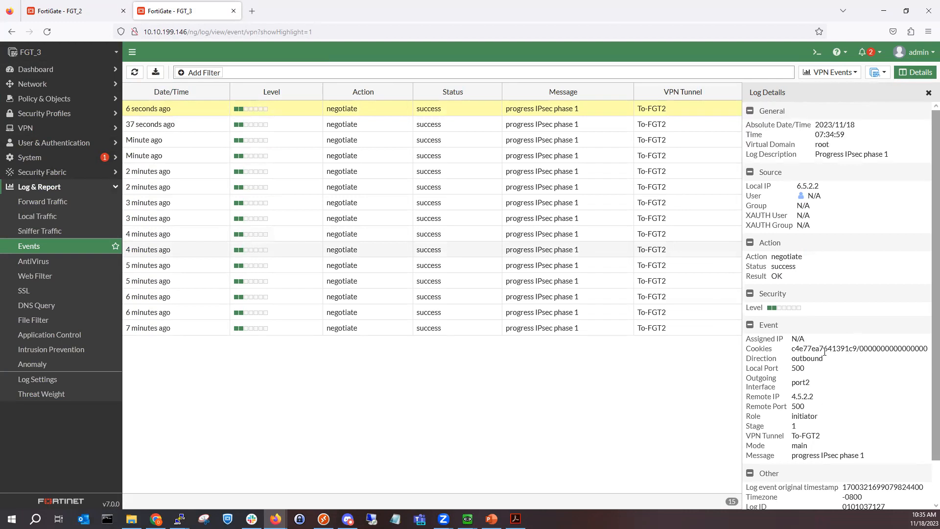
pyautogui.click(64, 128)
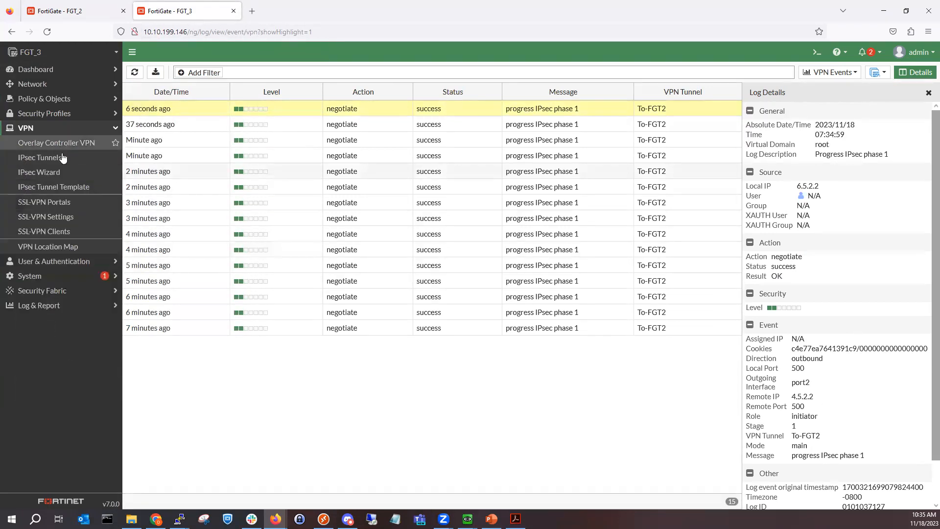
# Step: Reduce To-FGT2's Phase 1 proposals to DES with MD5 only
pyautogui.click(63, 157)
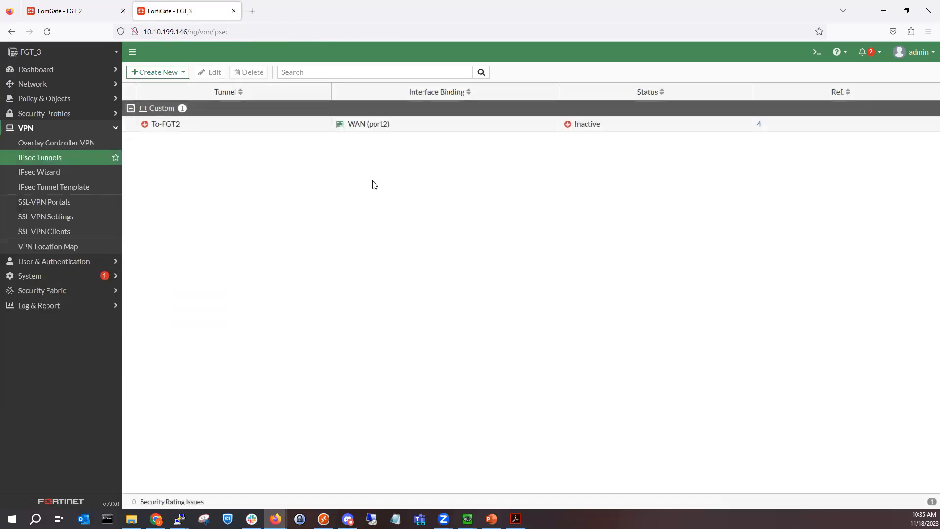
pyautogui.doubleClick(346, 130)
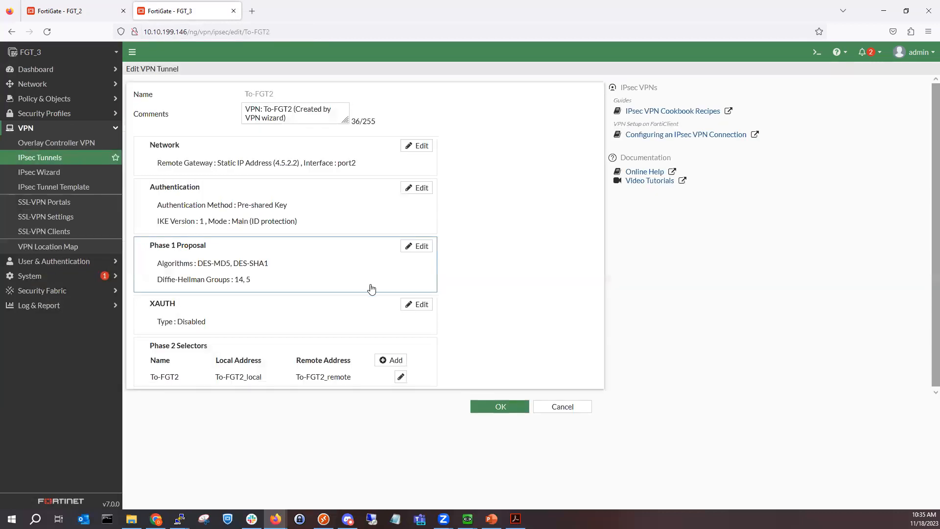
pyautogui.click(322, 269)
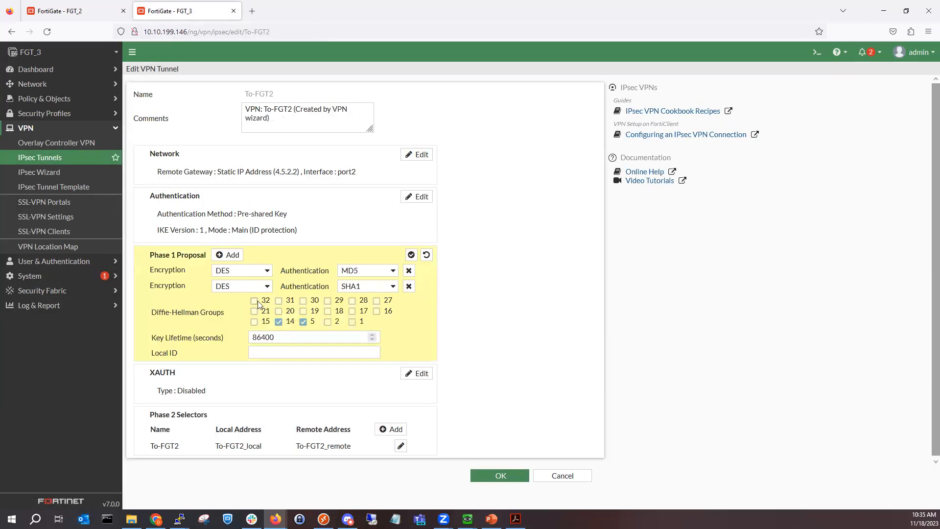
pyautogui.click(408, 286)
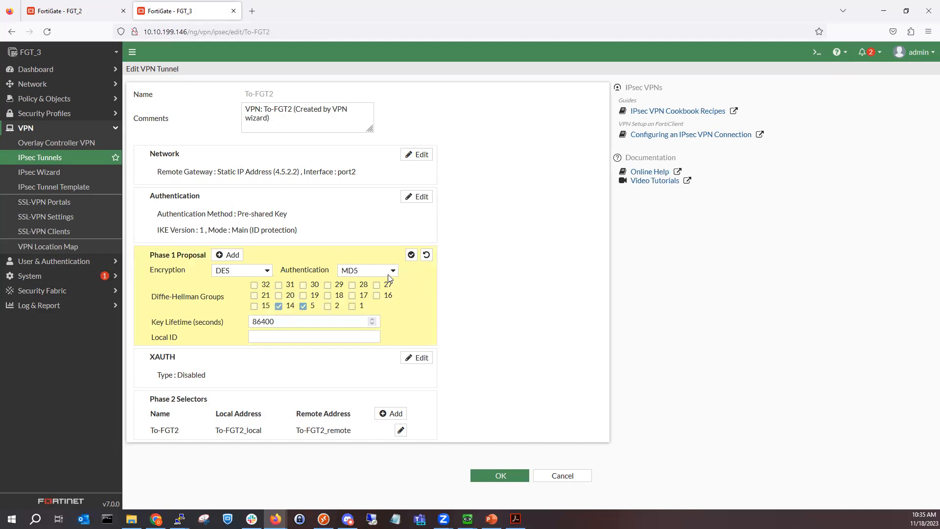
pyautogui.click(388, 273)
pyautogui.click(381, 283)
pyautogui.click(251, 269)
pyautogui.click(245, 285)
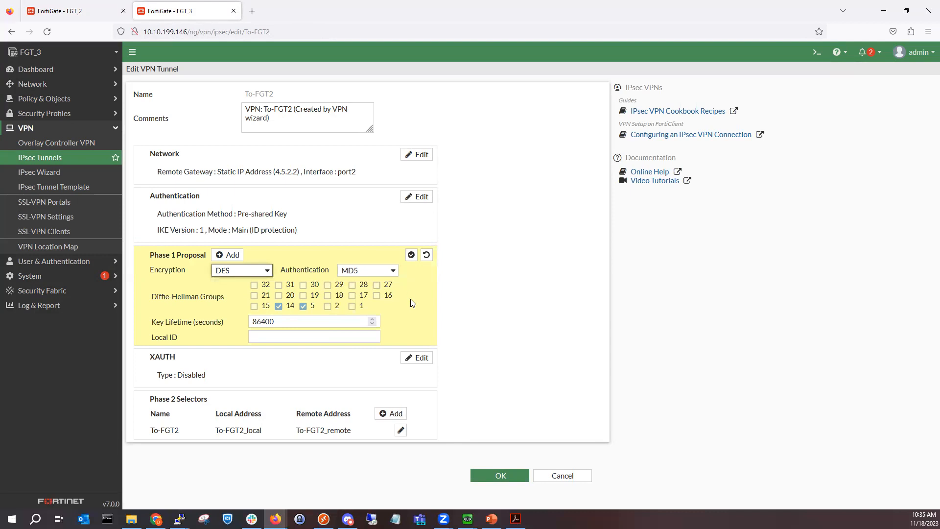
pyautogui.click(409, 254)
# Step: Remove the DES/SHA1 Phase 2 proposal, keeping DES/MD5, and save the tunnel
pyautogui.click(290, 391)
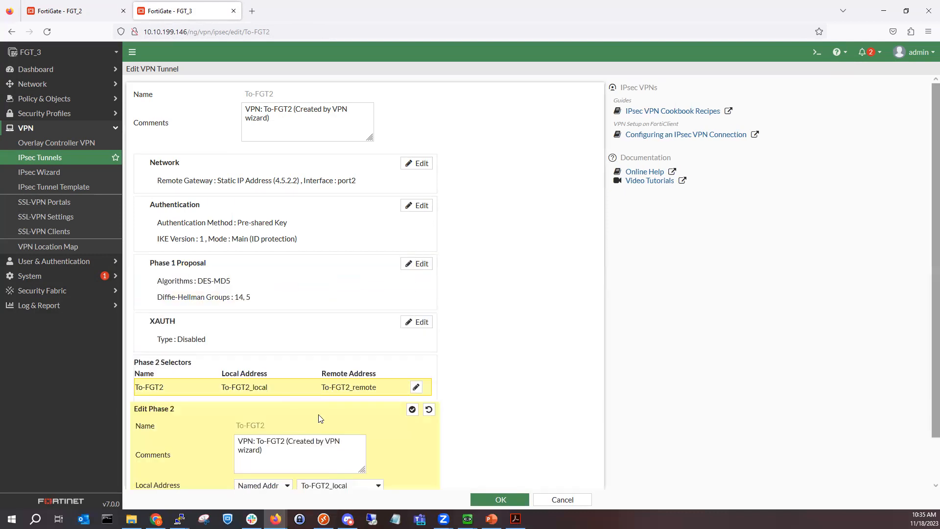
pyautogui.click(164, 473)
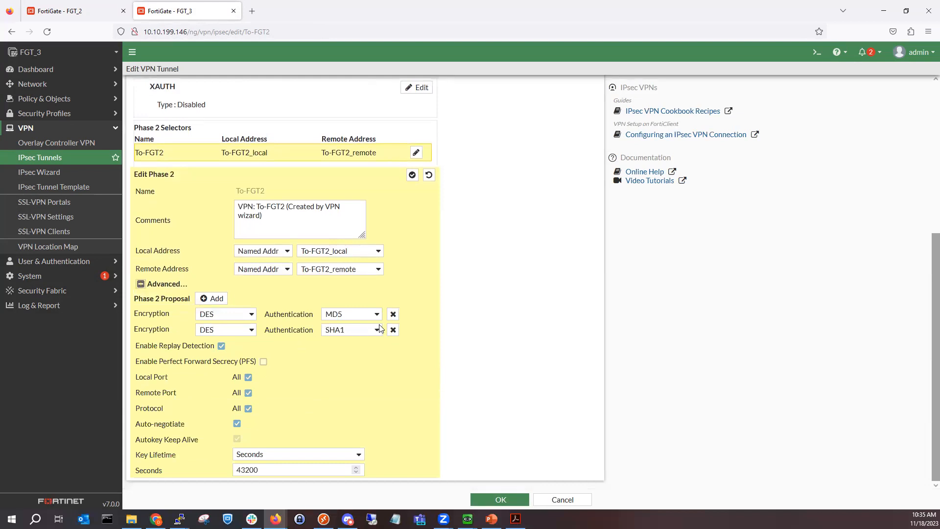
pyautogui.click(392, 329)
pyautogui.click(374, 330)
pyautogui.click(372, 336)
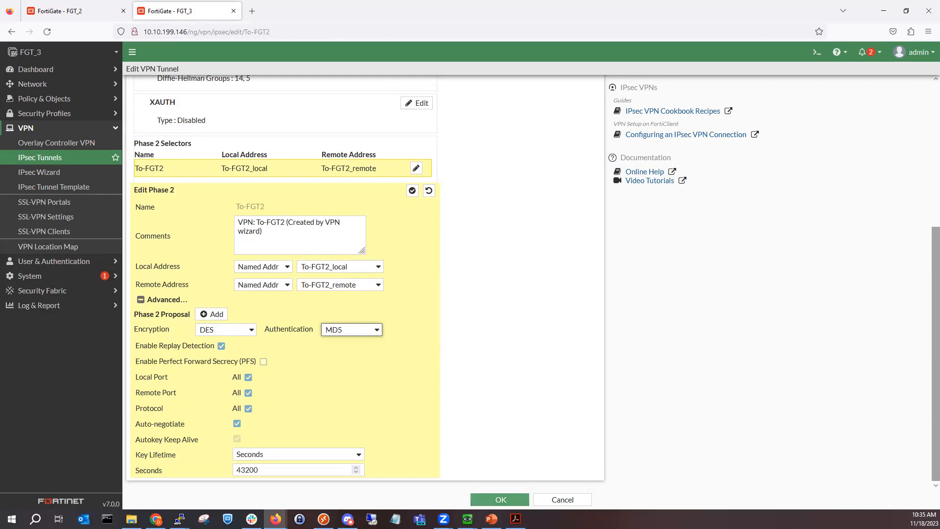
pyautogui.click(504, 499)
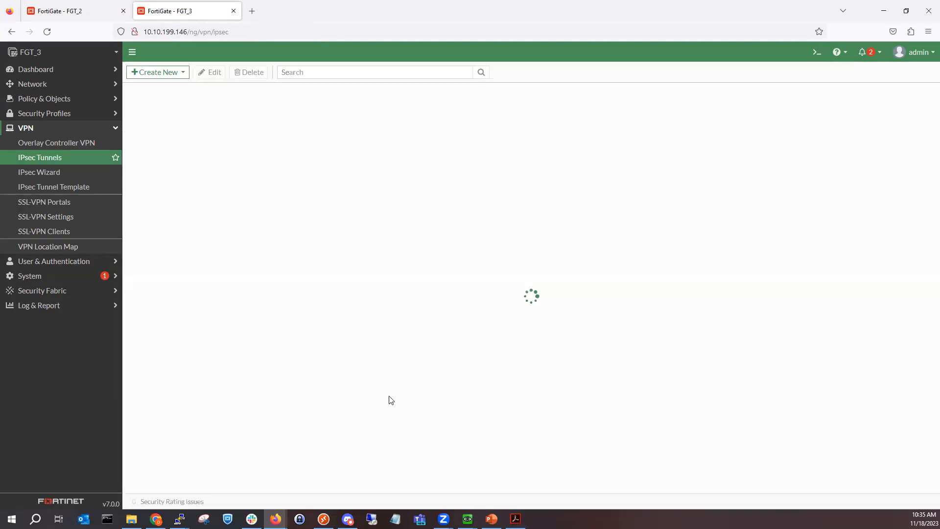
# Step: Open FGT_2's To-FGT3 IPsec tunnel for editing
pyautogui.click(104, 11)
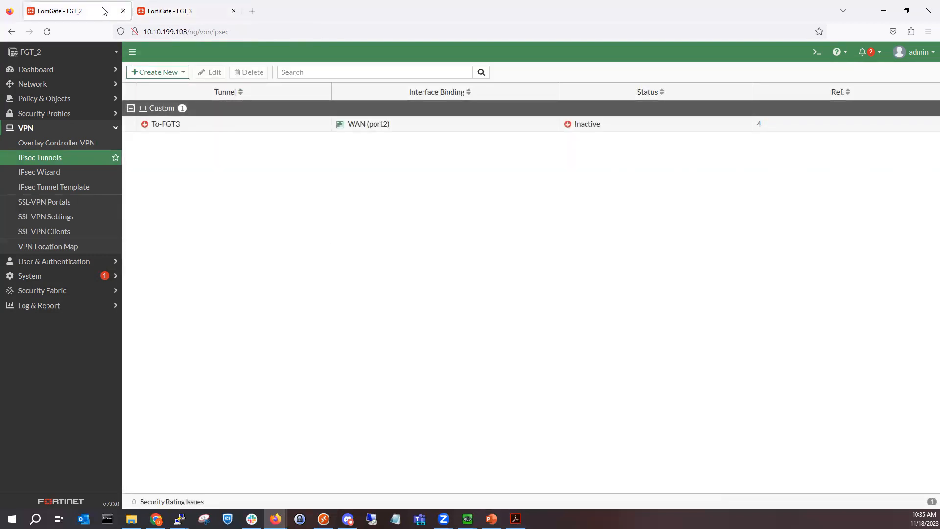
pyautogui.click(178, 9)
pyautogui.click(76, 12)
pyautogui.click(163, 17)
pyautogui.click(66, 16)
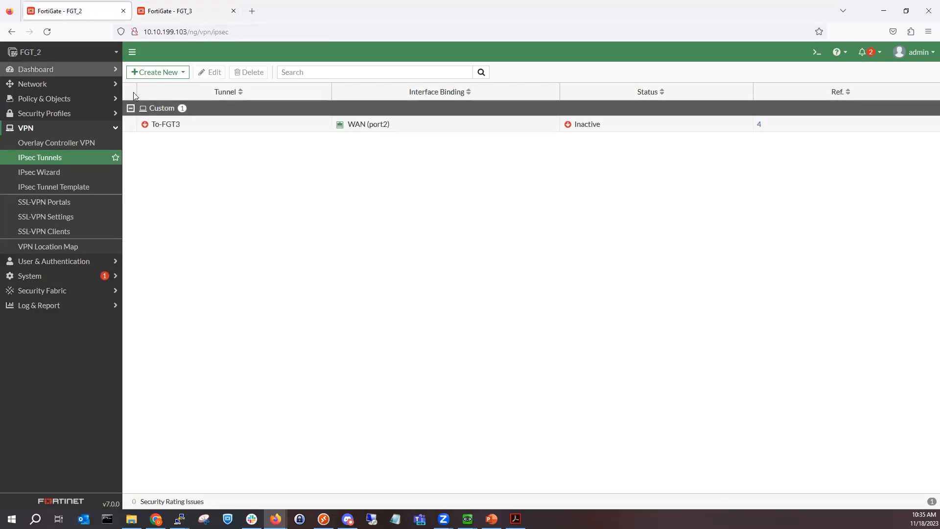
pyautogui.click(169, 124)
pyautogui.doubleClick(169, 124)
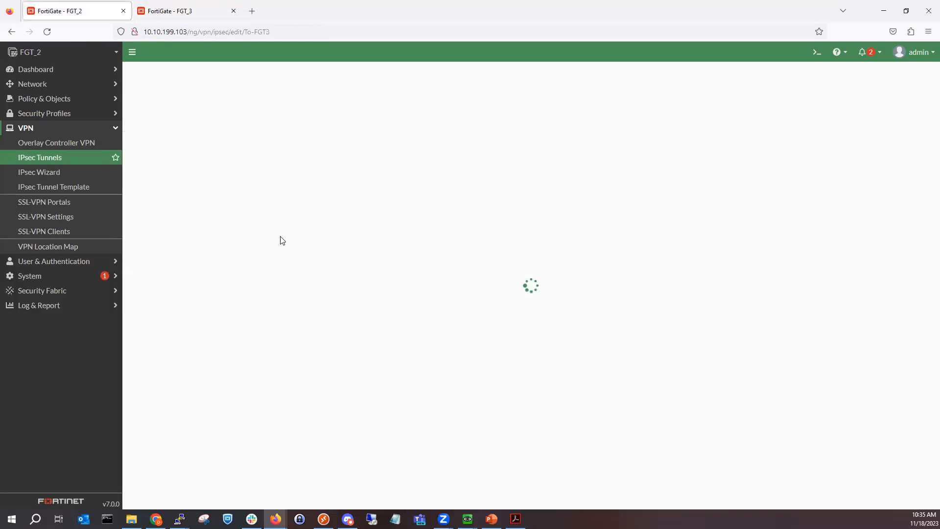
# Step: Remove the DES/SHA1 Phase 1 proposal so only DES-MD5 remains
pyautogui.click(311, 286)
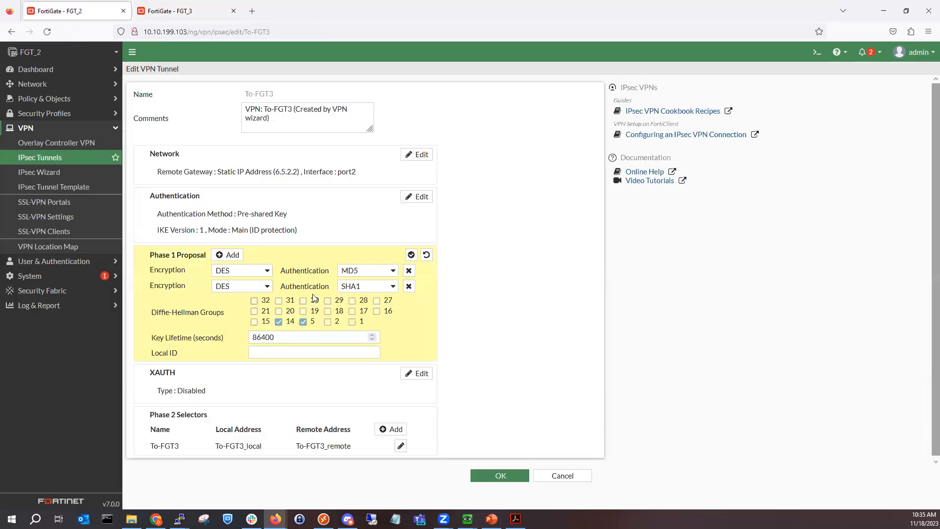
pyautogui.click(409, 286)
pyautogui.click(411, 255)
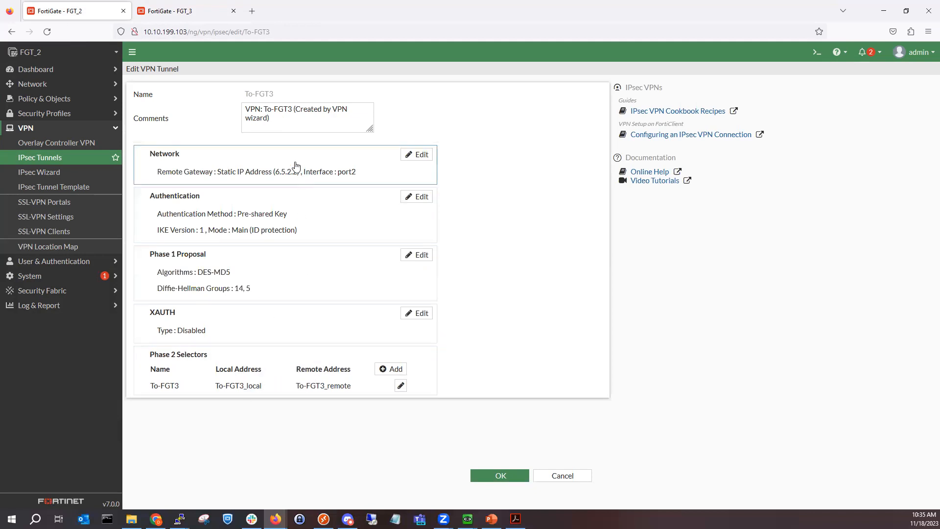
# Step: Remove the DES/SHA1 Phase 2 proposal, leaving DES-MD5, and save the To-FGT3 tunnel
pyautogui.doubleClick(290, 385)
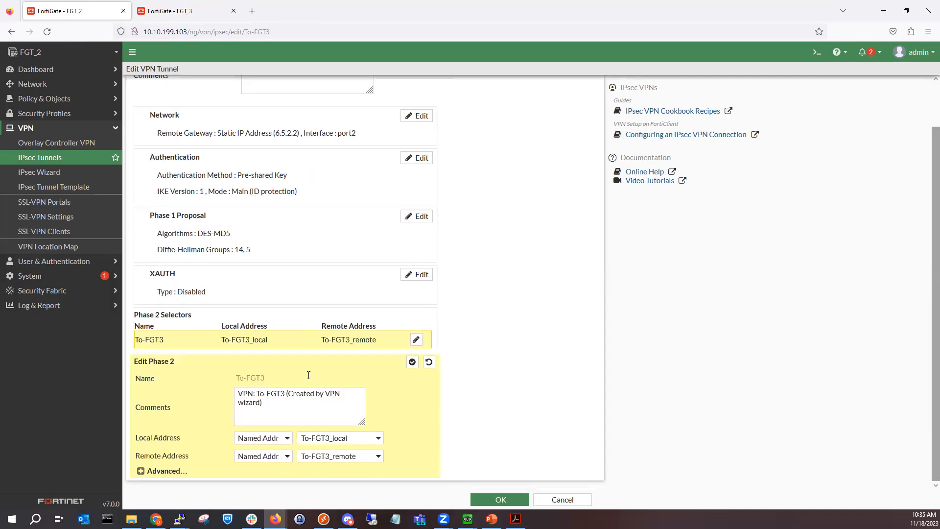
pyautogui.click(167, 471)
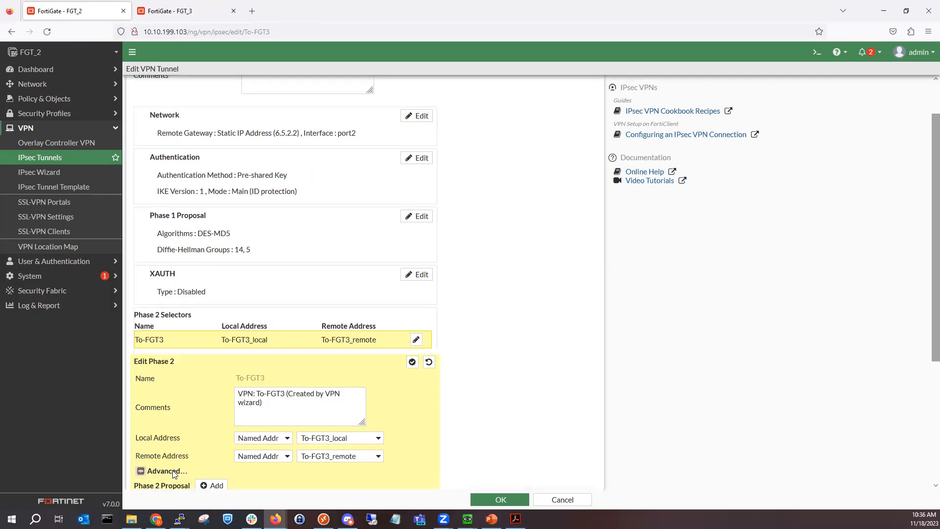
pyautogui.scroll(-4, 198, 443)
pyautogui.click(393, 329)
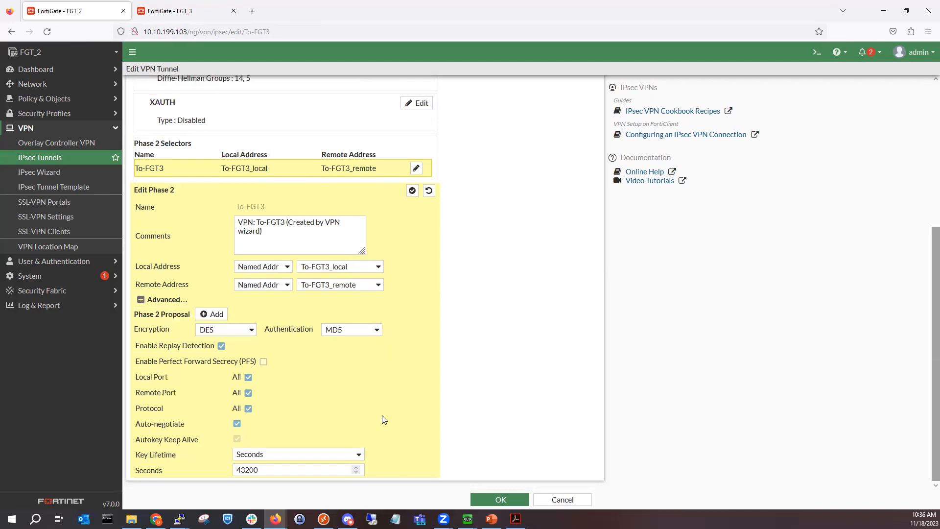
pyautogui.click(412, 190)
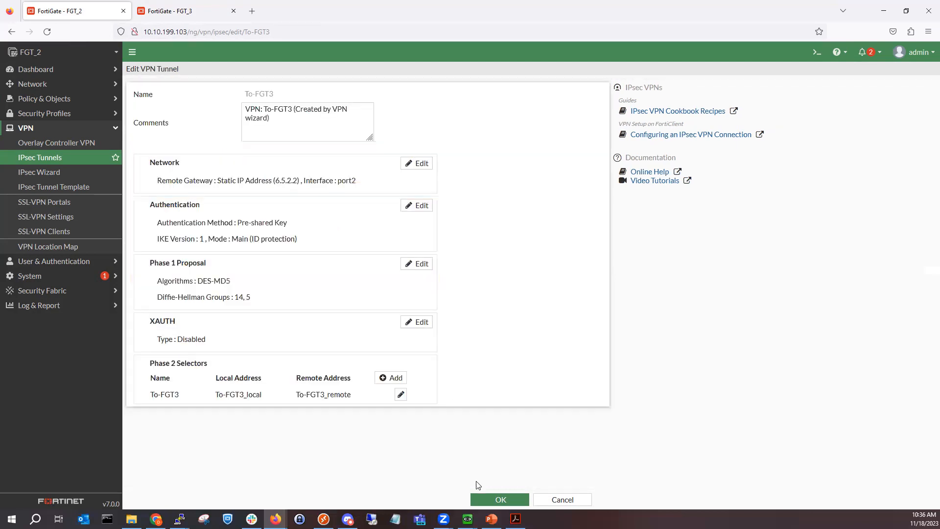
pyautogui.click(497, 500)
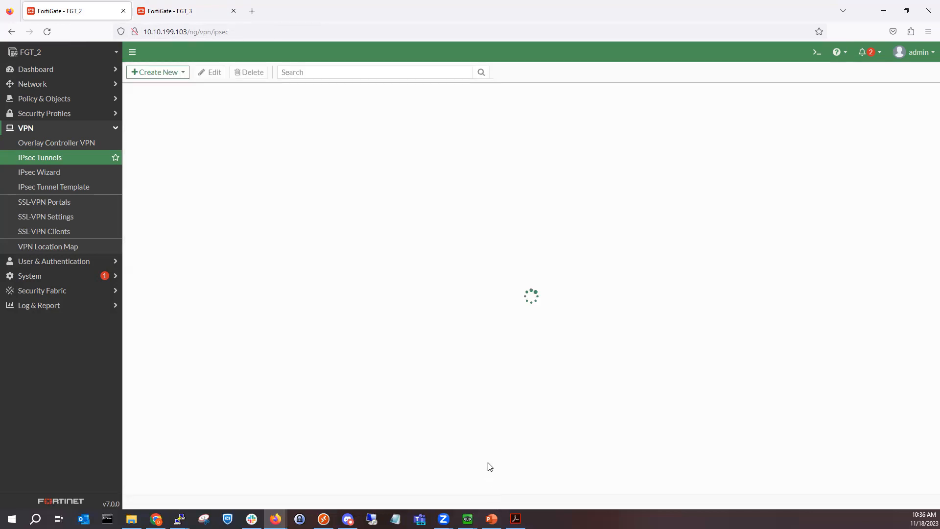
pyautogui.click(70, 72)
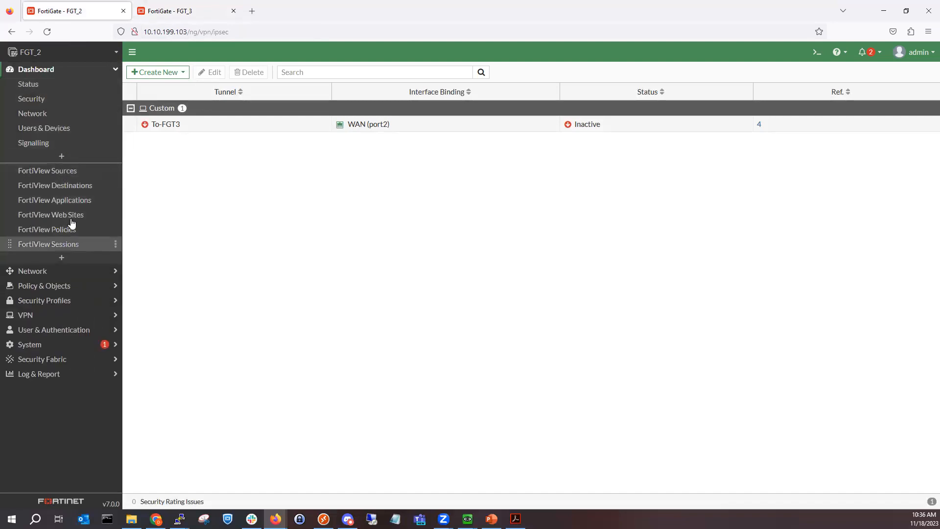
# Step: Bring up all Phase 2 selectors of To-FGT3 from the Network dashboard's IPsec monitor
pyautogui.click(63, 113)
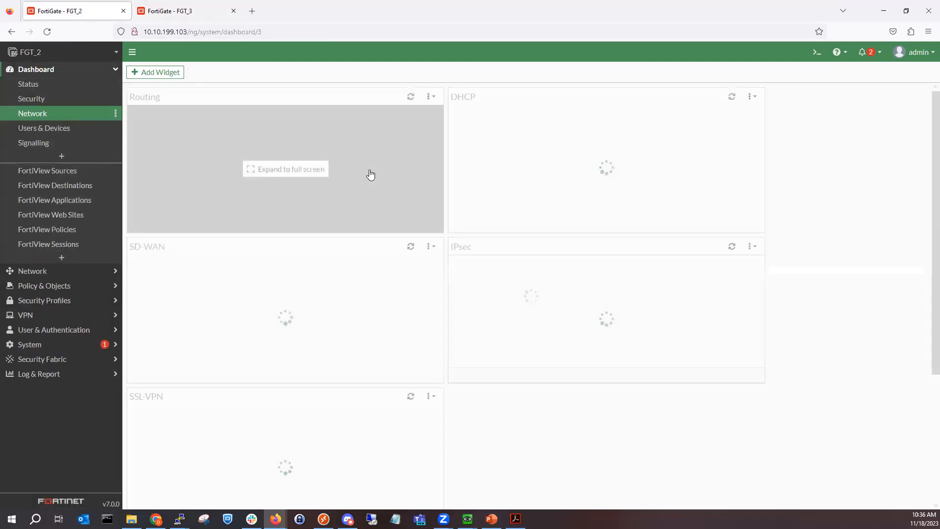
pyautogui.click(607, 318)
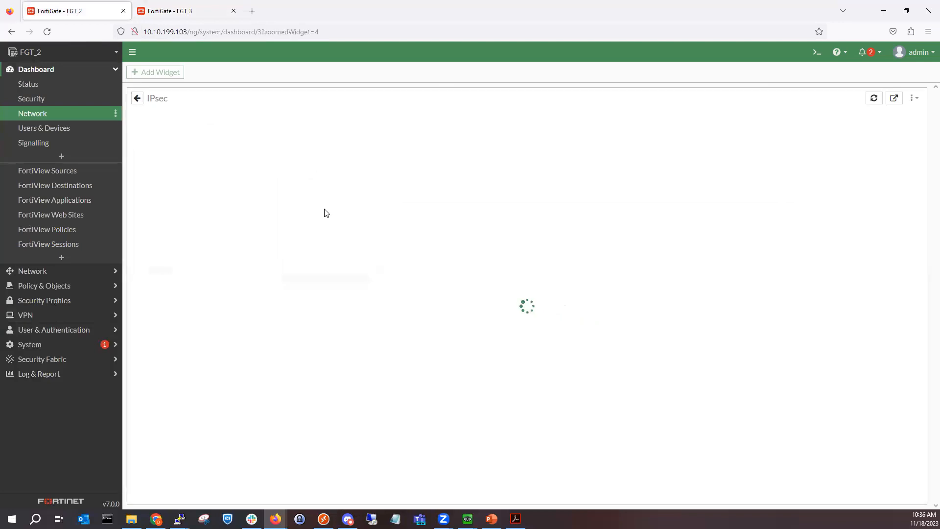
pyautogui.click(282, 172)
pyautogui.click(241, 118)
pyautogui.click(254, 145)
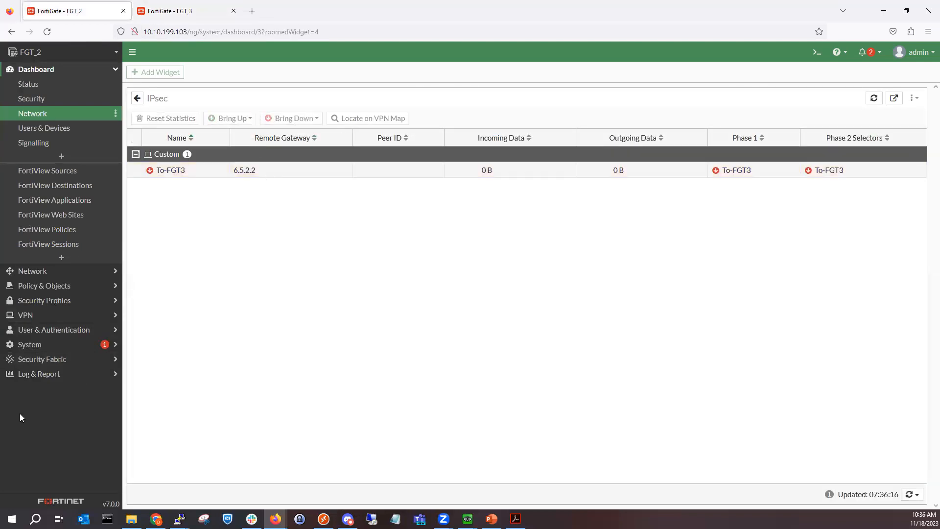
# Step: Inspect the latest entry in FGT_2's VPN event log and pull in the Capture_1_0 tab
pyautogui.click(61, 375)
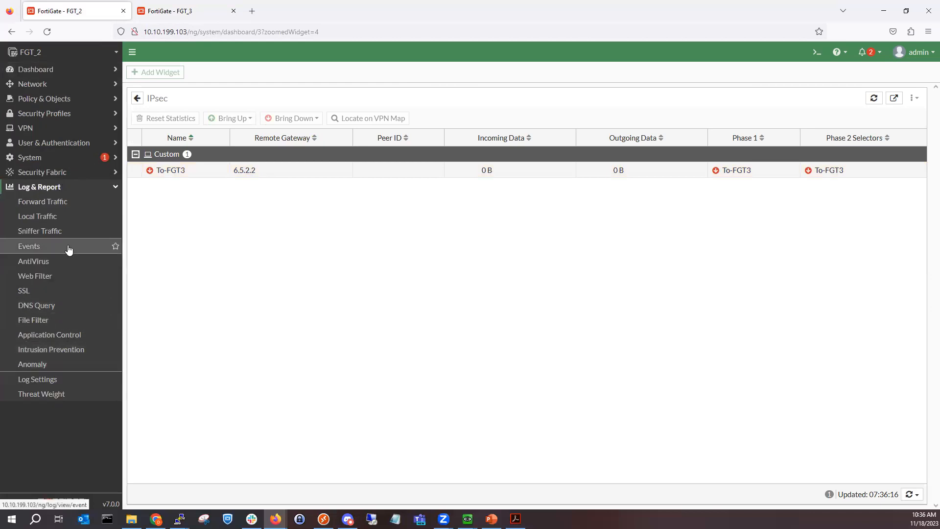
pyautogui.click(51, 245)
pyautogui.click(567, 96)
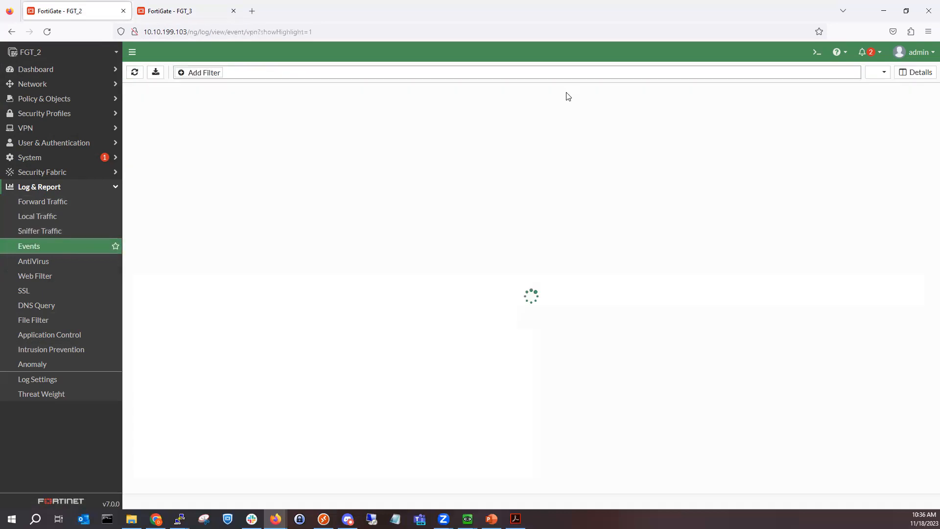
pyautogui.doubleClick(473, 113)
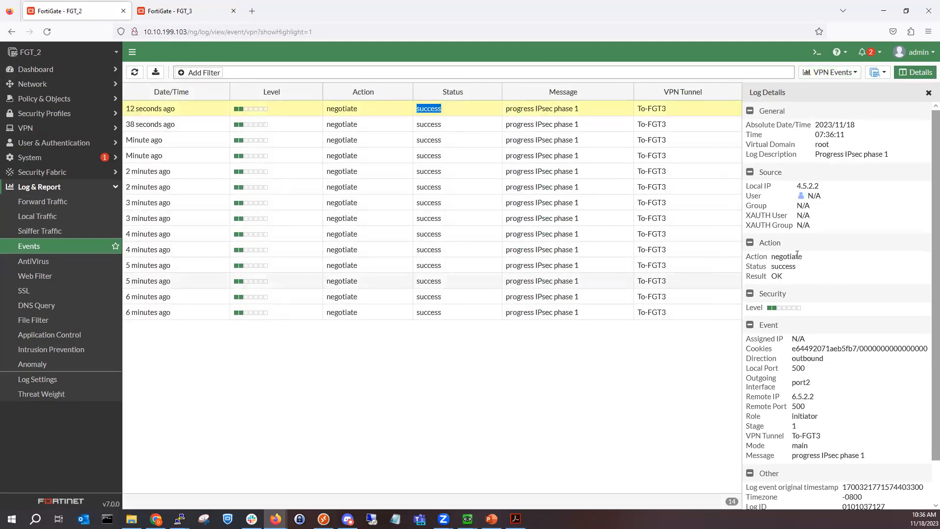
pyautogui.scroll(-2, 797, 254)
pyautogui.scroll(2, 814, 177)
pyautogui.scroll(-2, 810, 189)
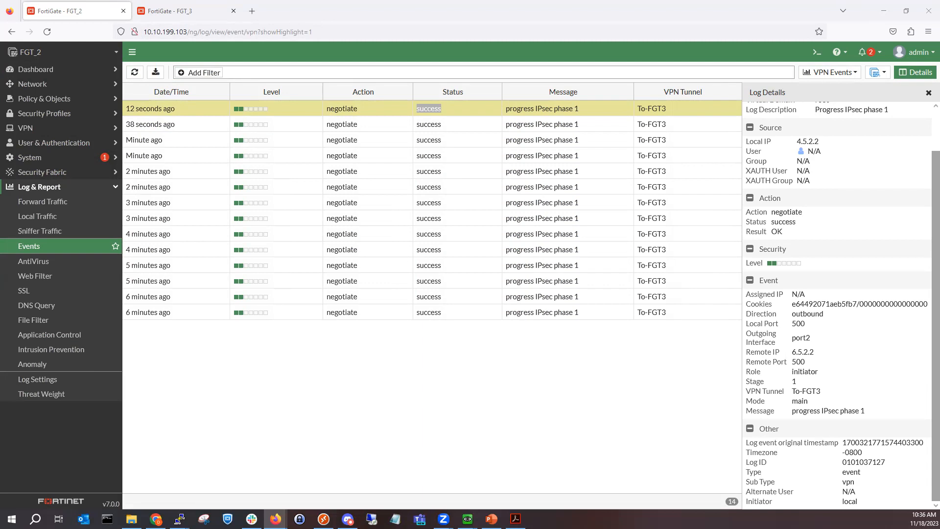
pyautogui.moveTo(0, 218); pyautogui.dragTo(266, 11)
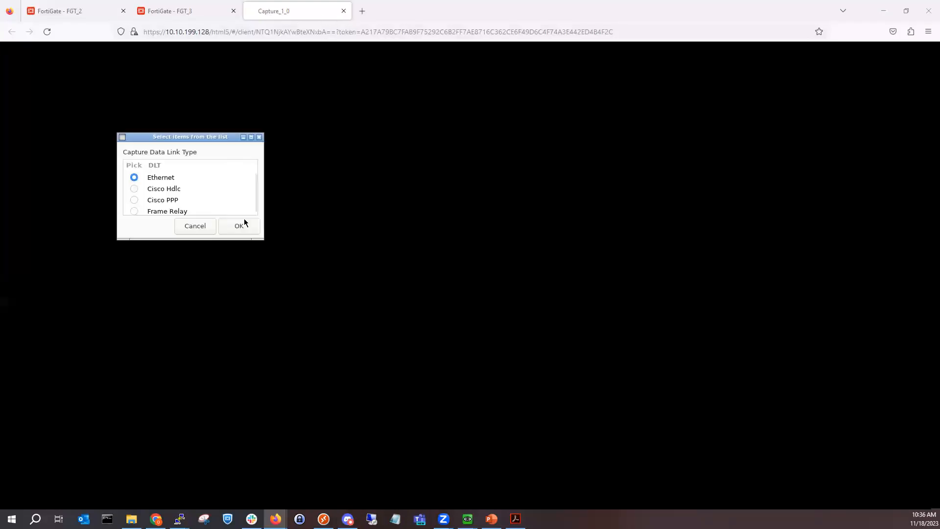
# Step: Start the Wireshark capture with Ethernet link type, then return to FGT_2's VPN event log
pyautogui.click(244, 224)
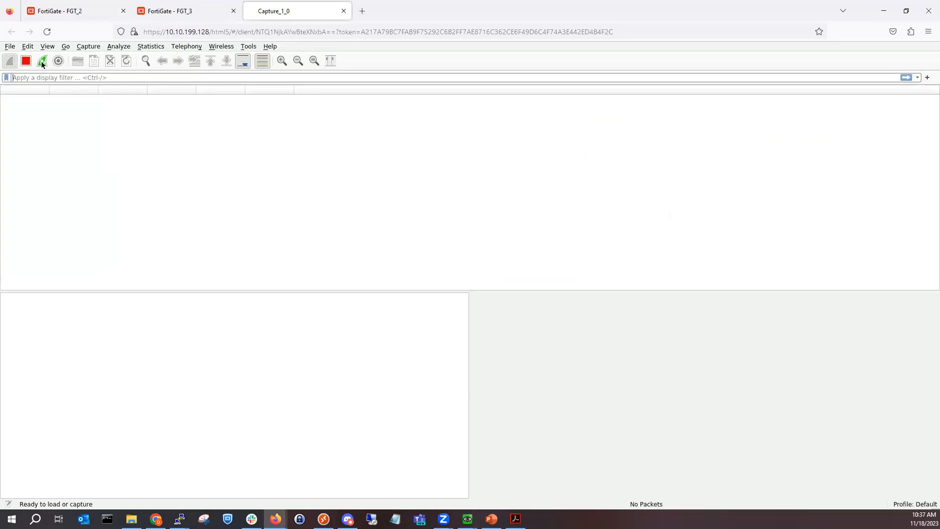
pyautogui.click(68, 13)
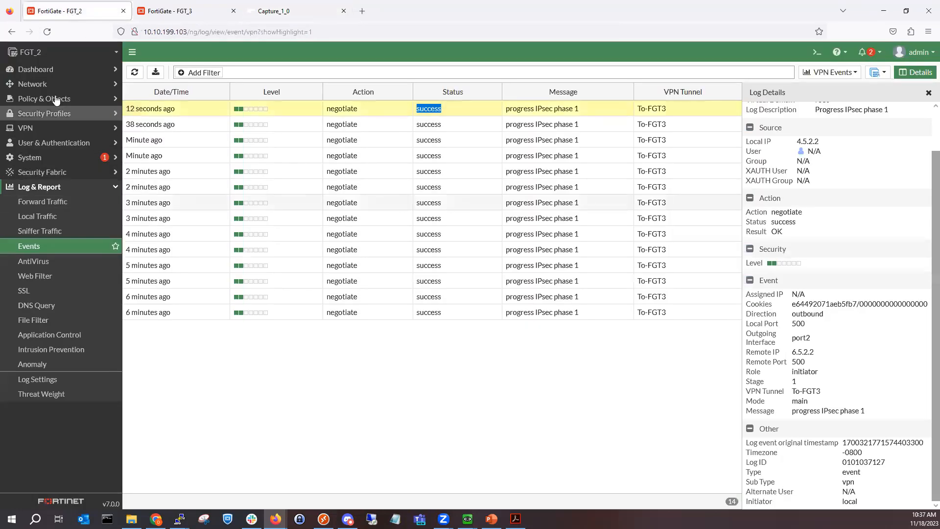
# Step: Retry bringing up all Phase 2 selectors of To-FGT3 in FGT_2's full-page IPsec monitor
pyautogui.click(57, 72)
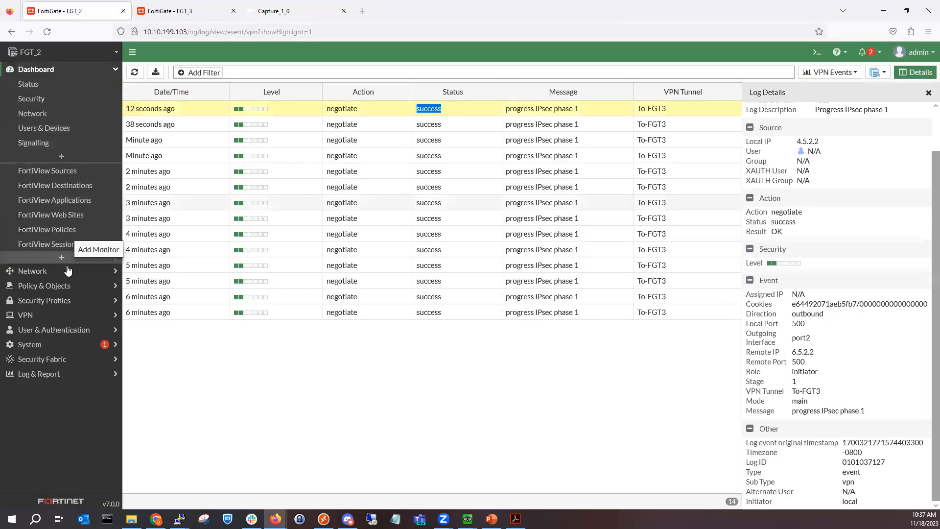
pyautogui.click(67, 270)
pyautogui.click(46, 69)
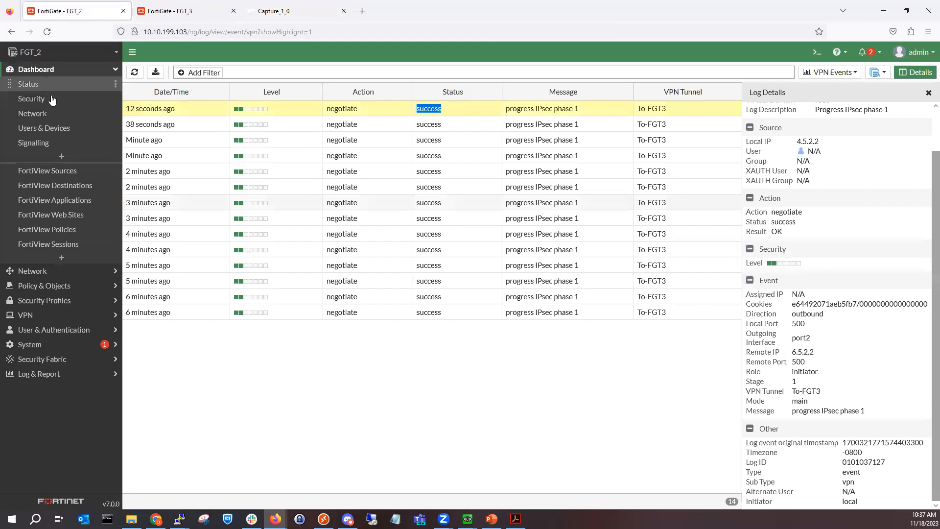
pyautogui.click(60, 114)
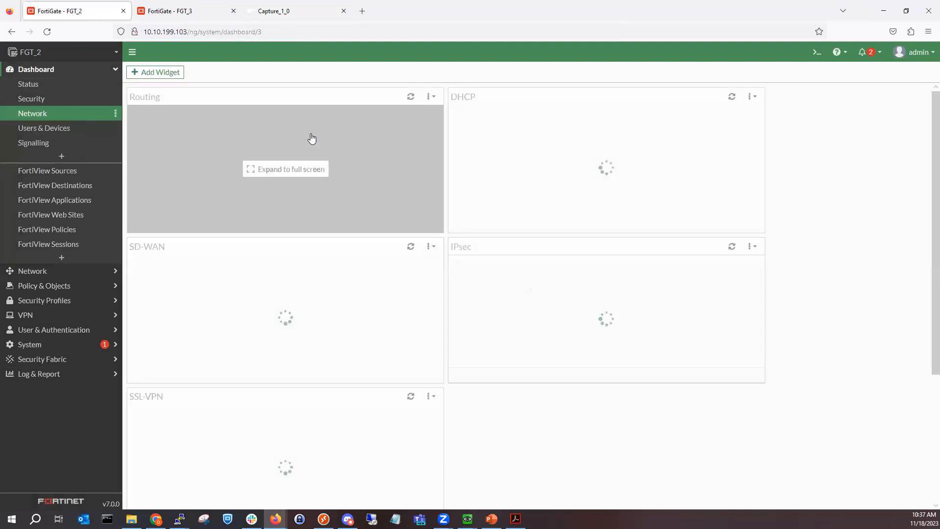
pyautogui.click(568, 319)
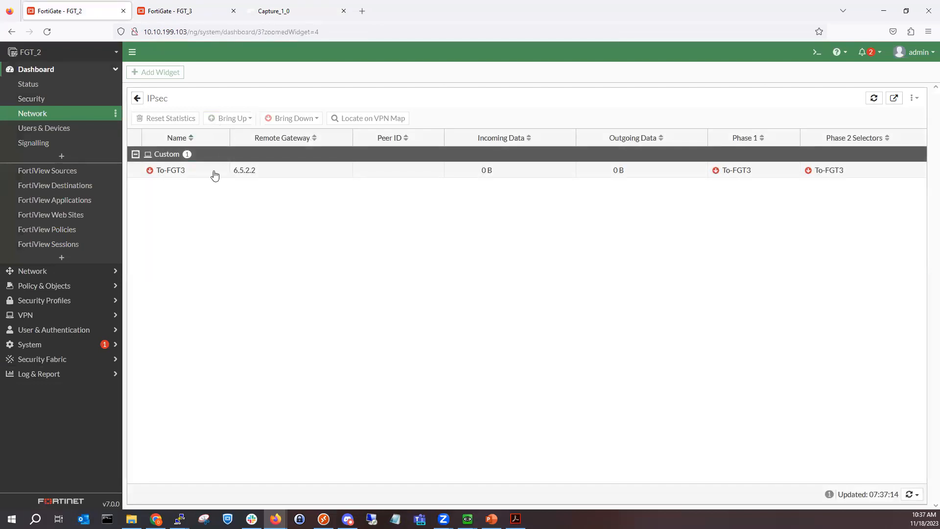
pyautogui.click(215, 175)
pyautogui.click(232, 118)
pyautogui.click(247, 144)
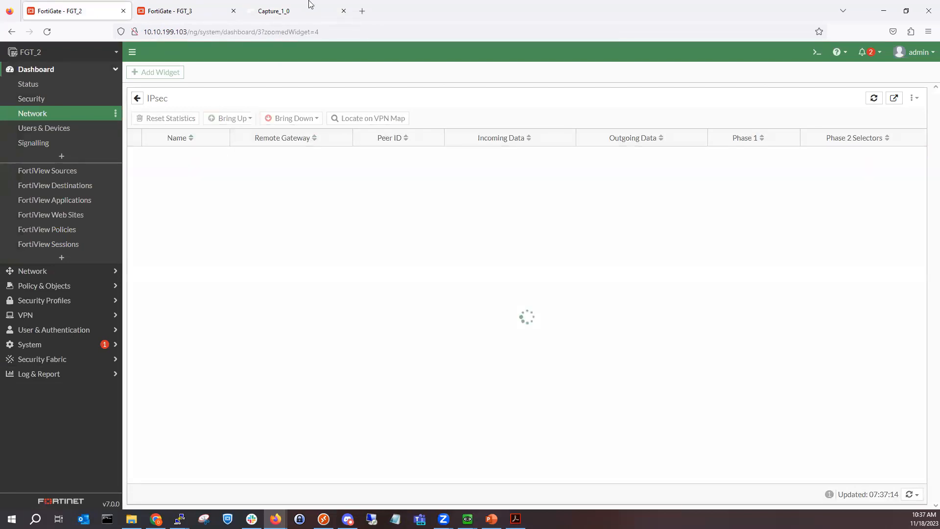
# Step: Compare the packet capture, FGT_2's tunnel status and FGT_3's inactive To-FGT2 tunnel
pyautogui.click(309, 5)
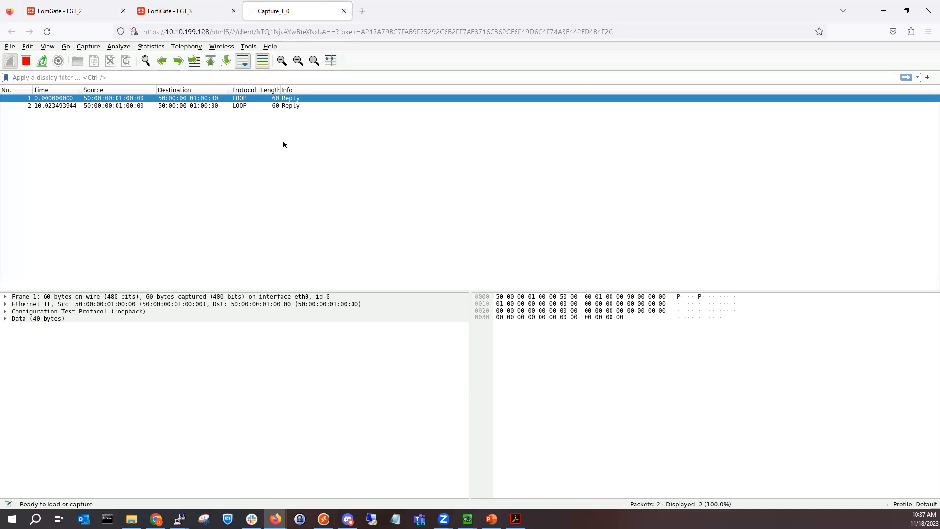
pyautogui.click(92, 15)
pyautogui.click(261, 16)
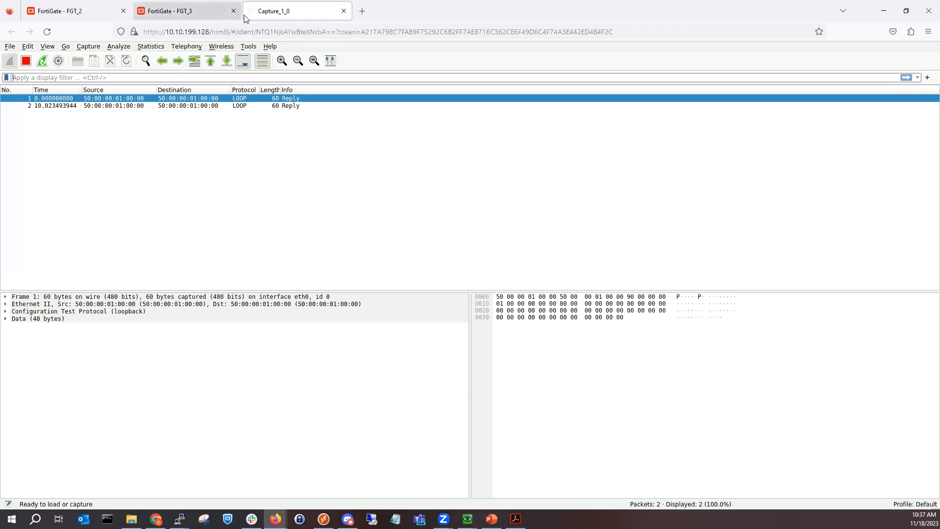
pyautogui.click(63, 20)
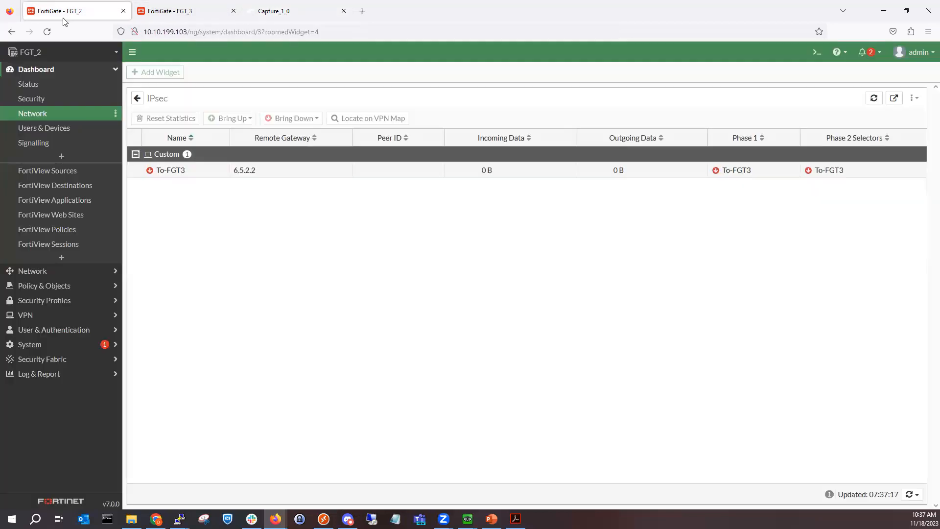
pyautogui.click(173, 13)
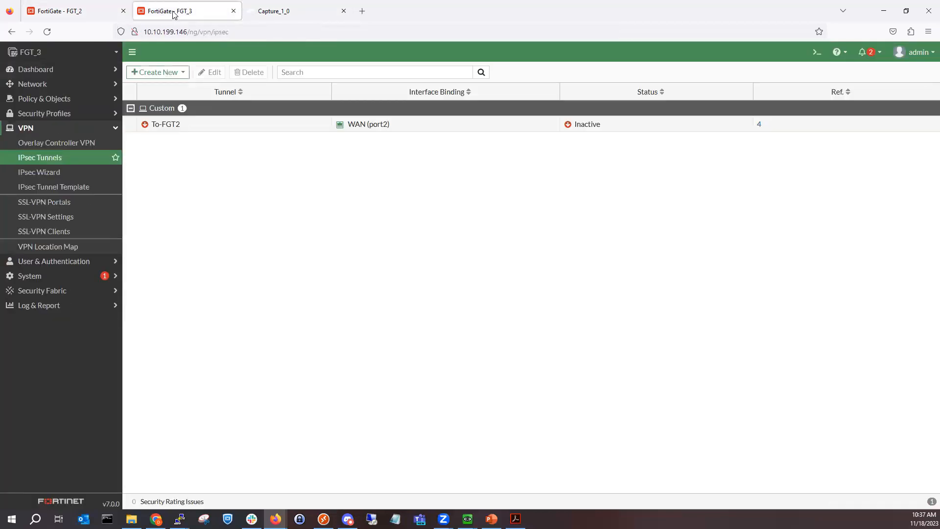
pyautogui.click(184, 124)
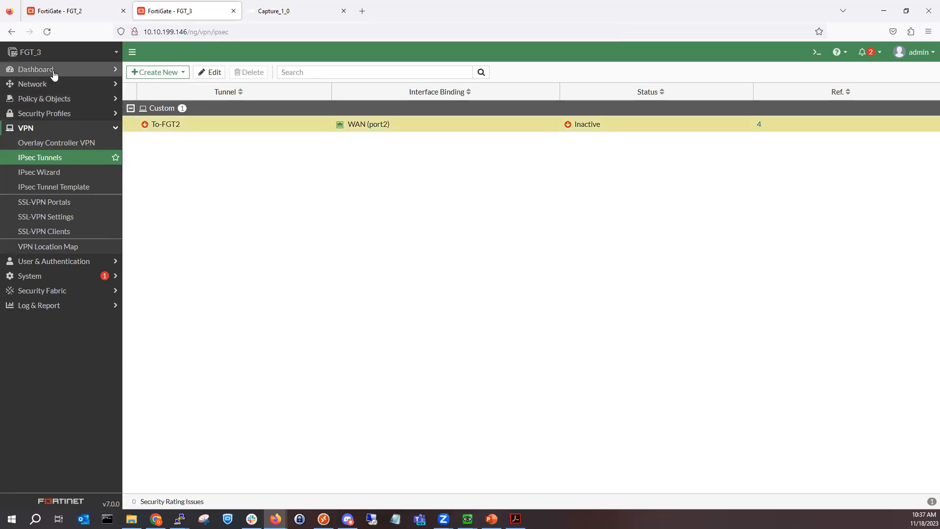
pyautogui.click(68, 14)
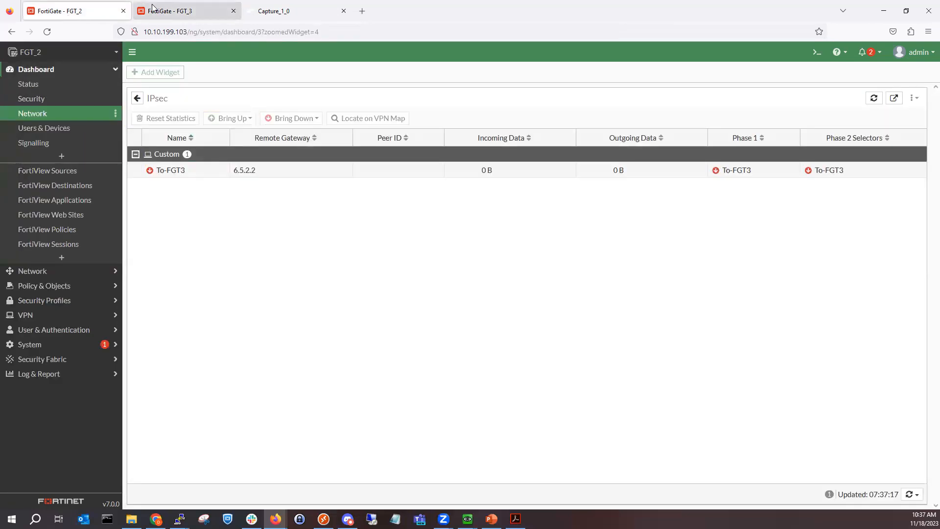
pyautogui.click(260, 15)
pyautogui.click(61, 12)
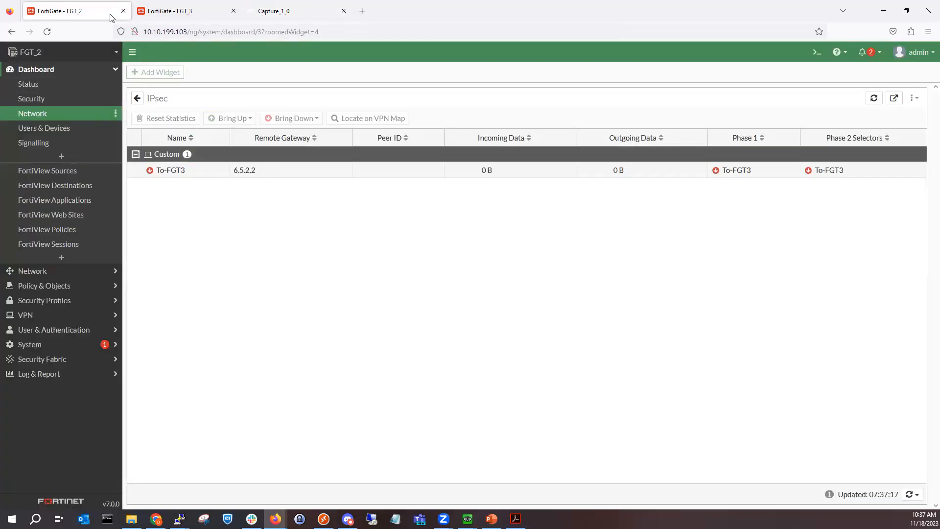
pyautogui.click(814, 61)
pyautogui.write('e')
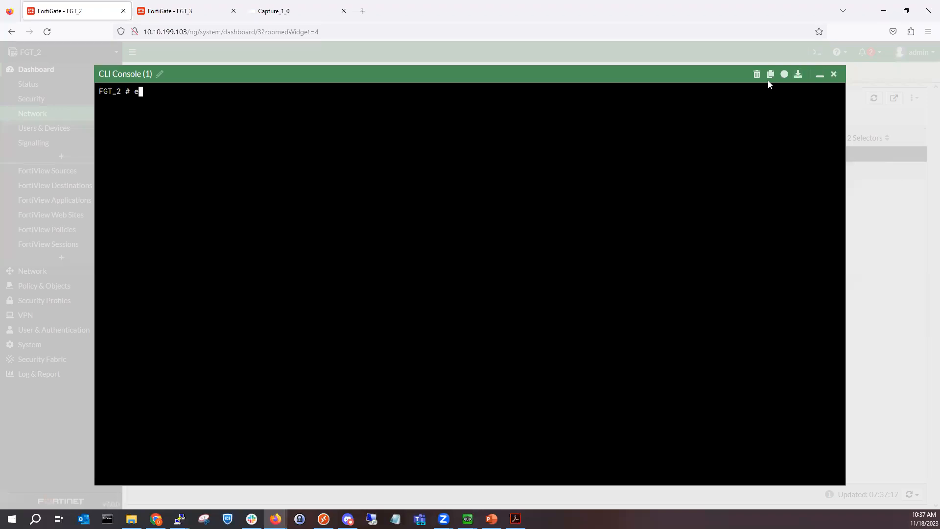
pyautogui.write('xecute ping 6.5.2.2')
pyautogui.press('Return')
pyautogui.click(834, 74)
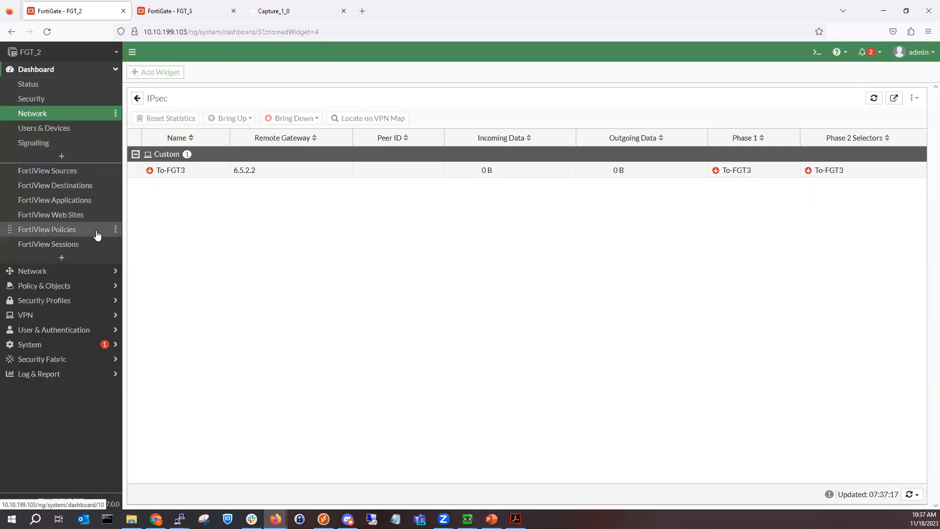
# Step: Add a static route on FGT_2 to 6.5.2.0/255.255.255.0 via gateway 4.5.2.1 on port2
pyautogui.click(73, 286)
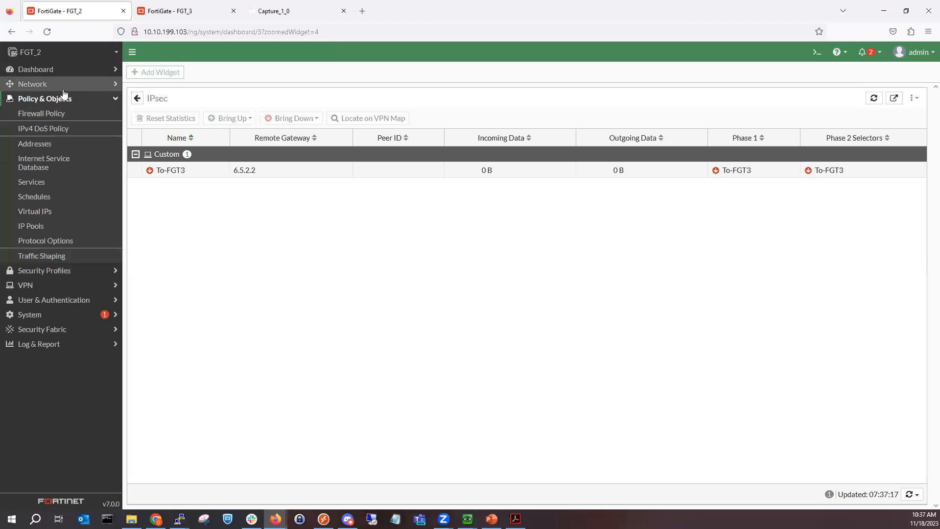
pyautogui.click(61, 88)
pyautogui.click(78, 159)
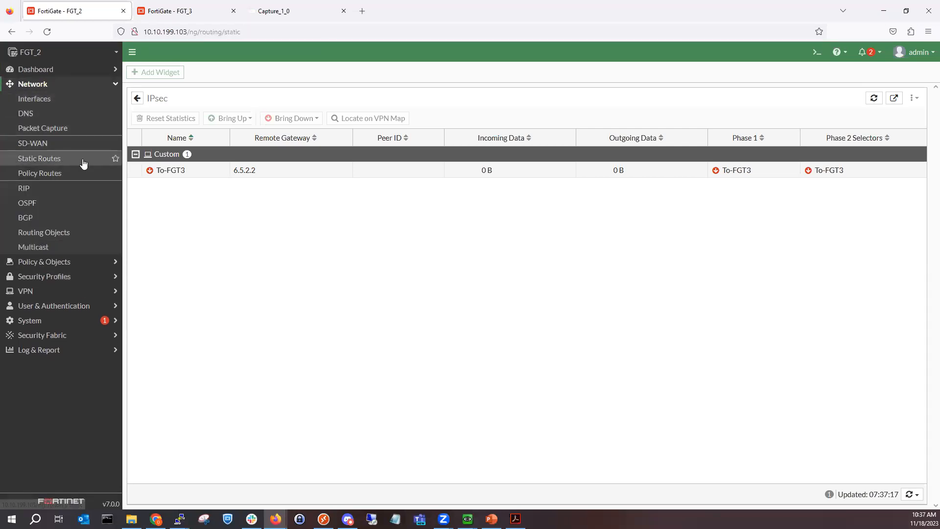
pyautogui.click(156, 72)
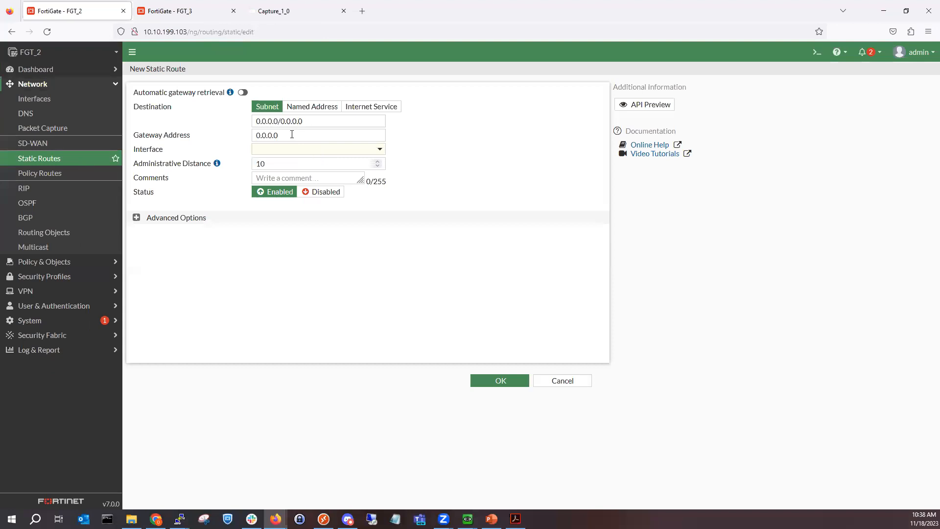
pyautogui.click(298, 125)
pyautogui.doubleClick(300, 121)
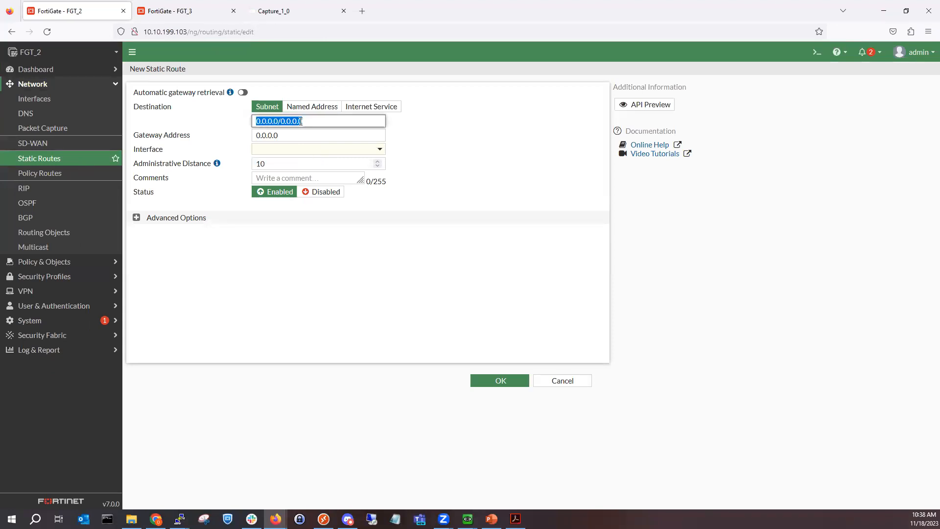
pyautogui.write('6.5.2.0/255.255.255.0')
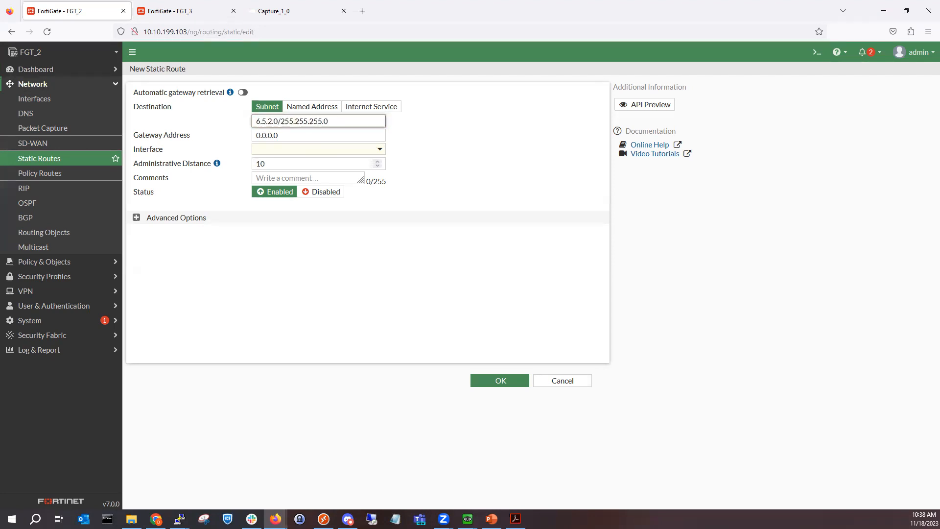
pyautogui.click(406, 168)
pyautogui.tripleClick(344, 133)
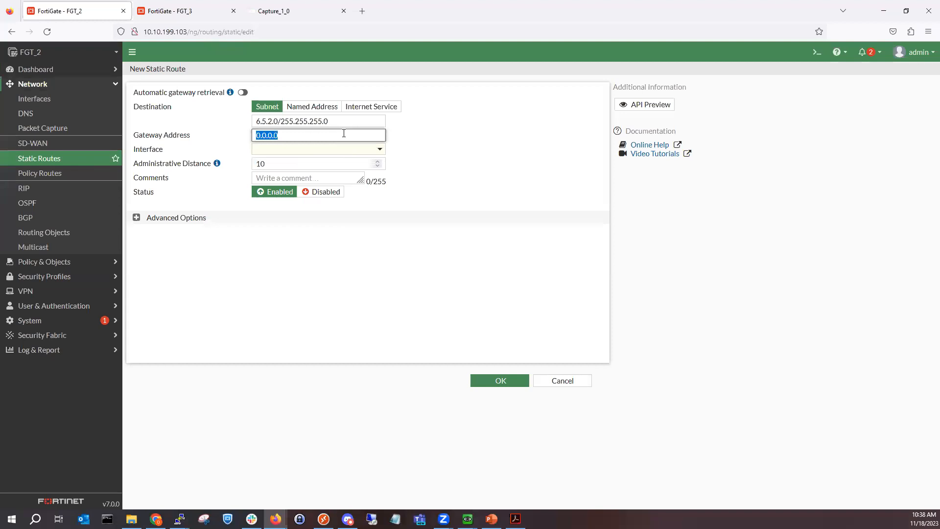
pyautogui.write('4.5.2.1')
pyautogui.click(489, 203)
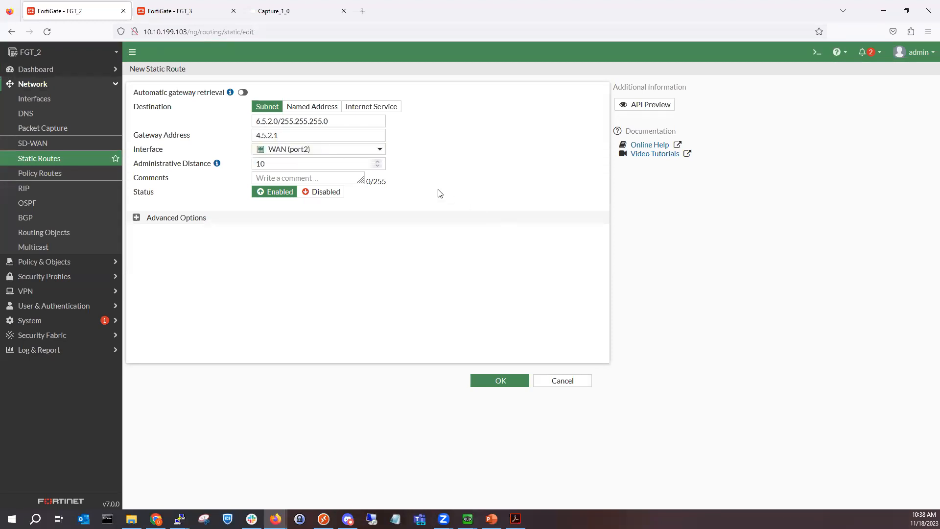
pyautogui.click(483, 382)
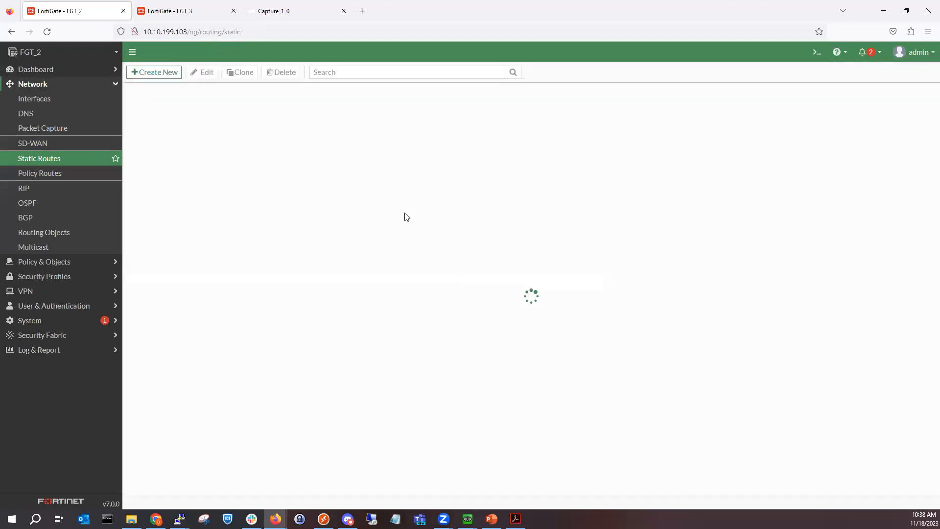
# Step: Add a static route on FGT_3 to 4.5.2.0/255.255.255.0 via 6.5.2.1, then check the capture for ISAKMP
pyautogui.click(278, 10)
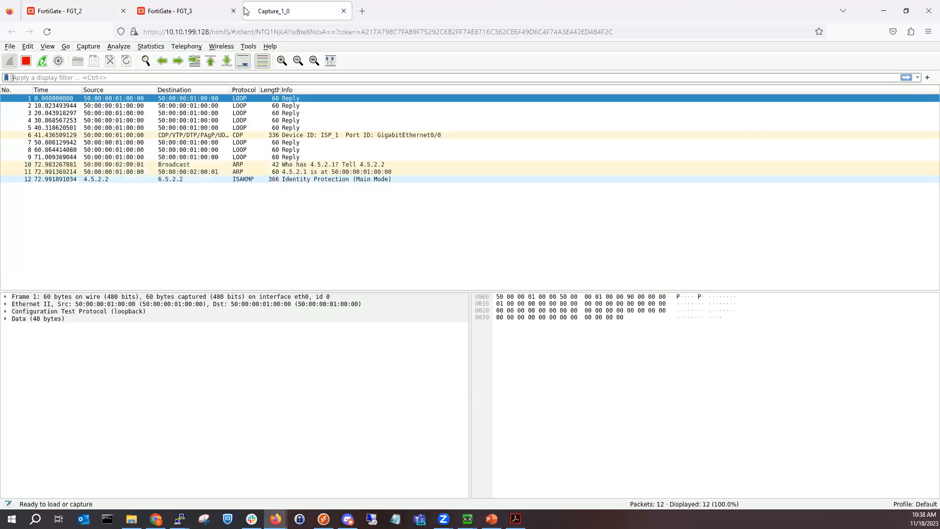
pyautogui.click(187, 12)
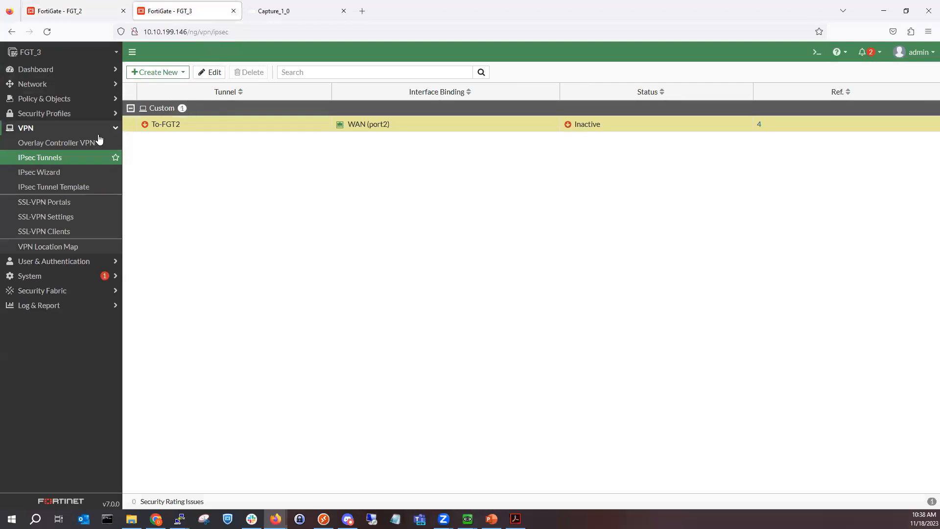
pyautogui.click(68, 85)
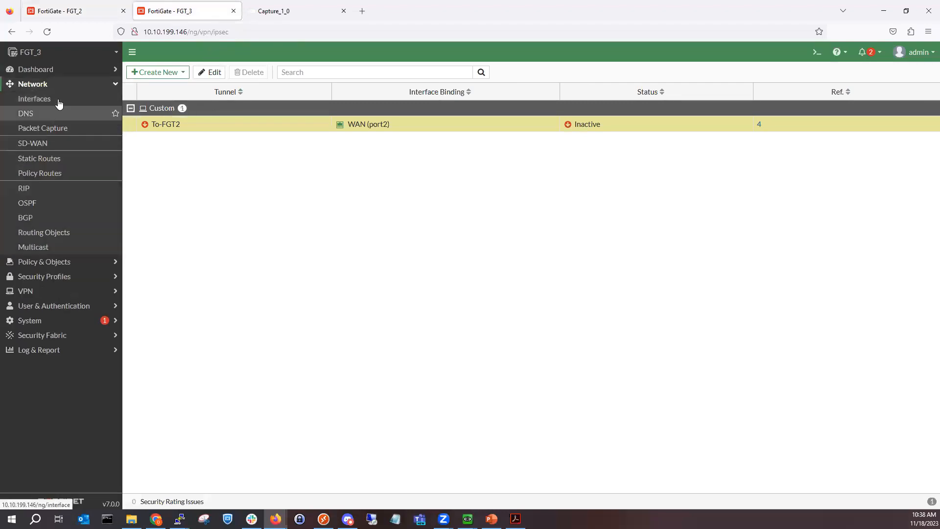
pyautogui.click(58, 158)
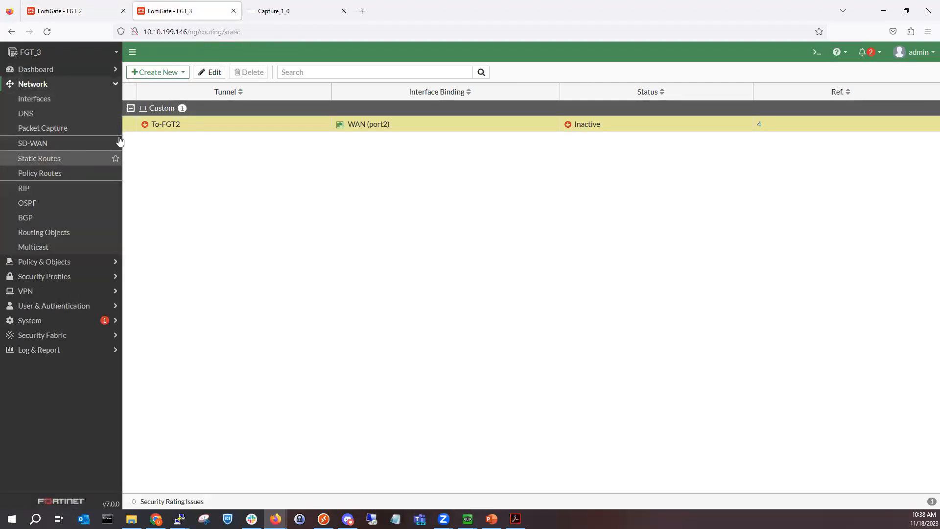
pyautogui.click(173, 78)
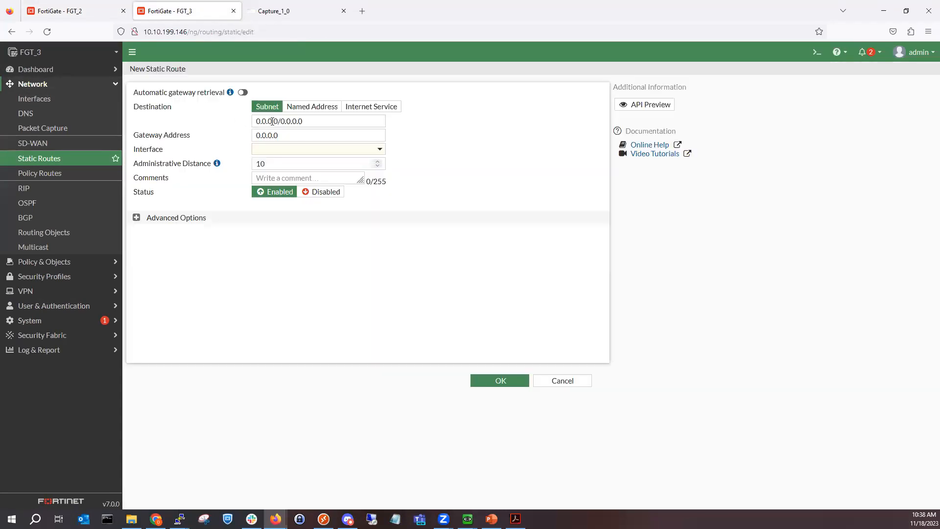
pyautogui.tripleClick(272, 121)
pyautogui.write('4.5.2.')
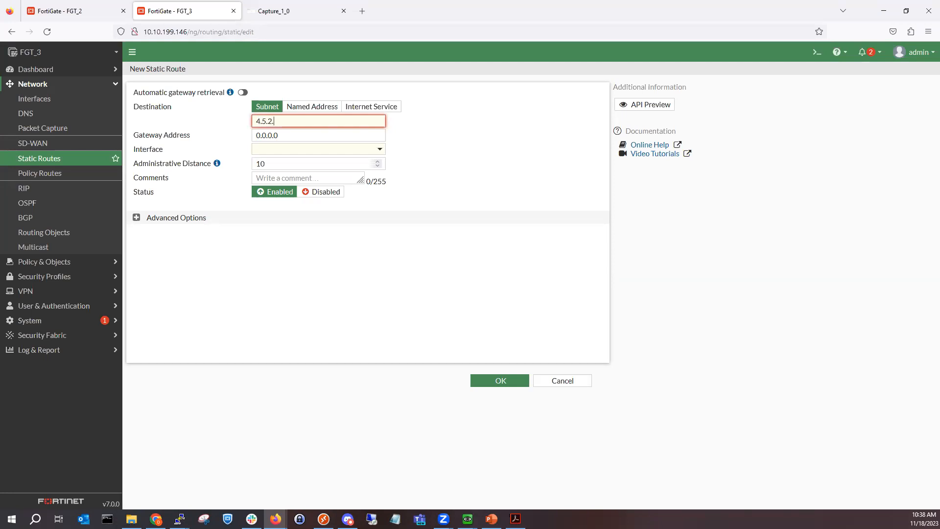
pyautogui.write('0/255.255.255.0')
pyautogui.tripleClick(310, 131)
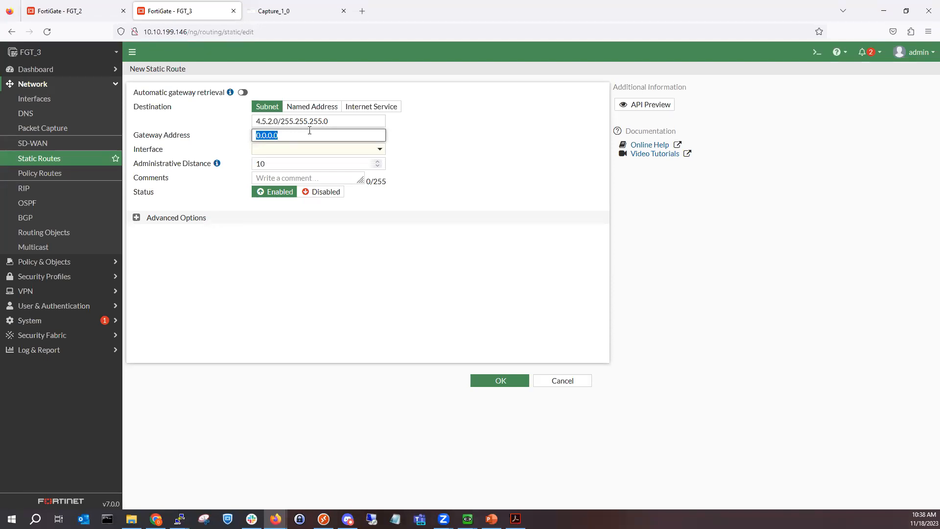
pyautogui.write('6.5.2.1')
pyautogui.click(492, 387)
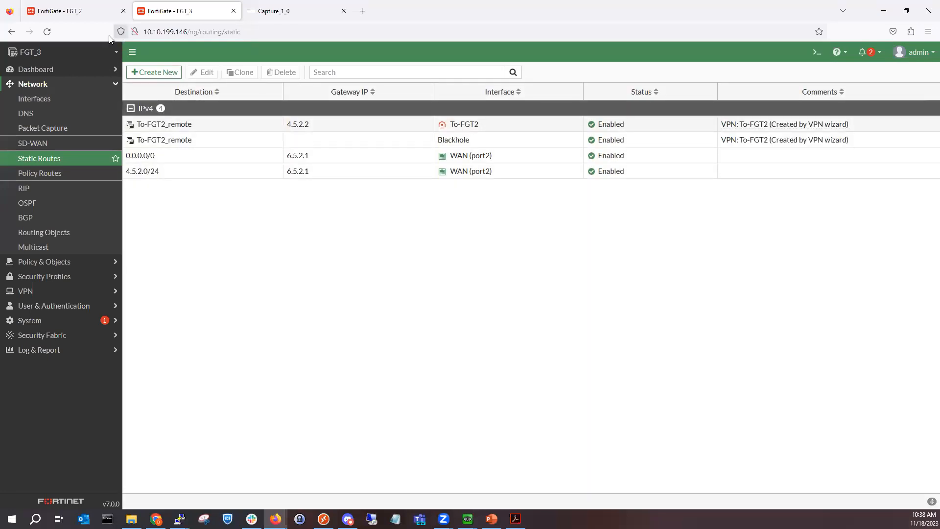
pyautogui.click(56, 100)
# Step: Verify To-FGT3 to 6.5.2.2 is up in FGT_2's IPsec monitor, then view the EVE-NG topology
pyautogui.click(277, 11)
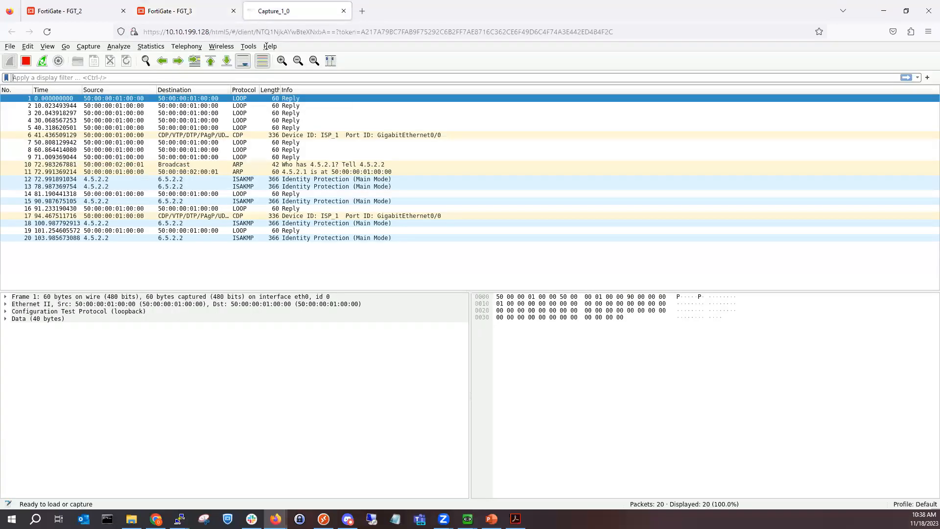
pyautogui.click(81, 12)
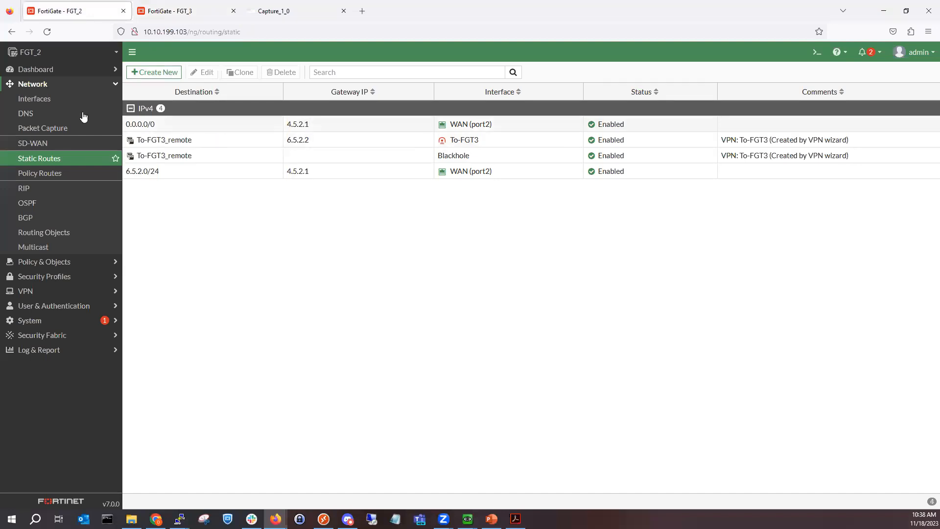
pyautogui.click(71, 72)
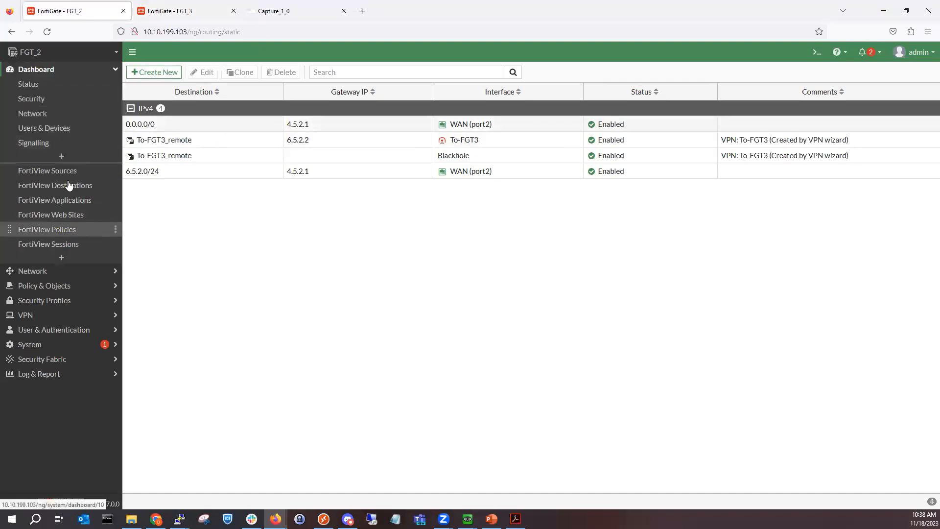
pyautogui.click(62, 113)
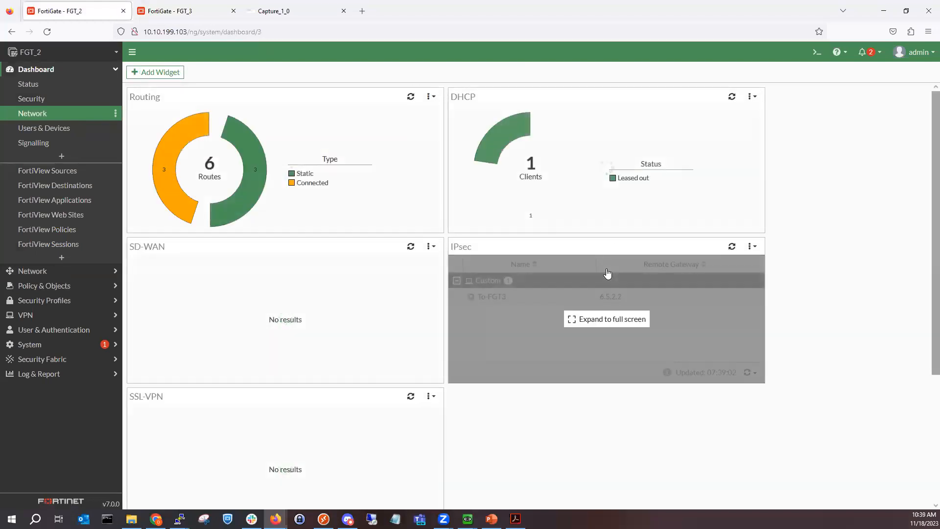
pyautogui.click(608, 273)
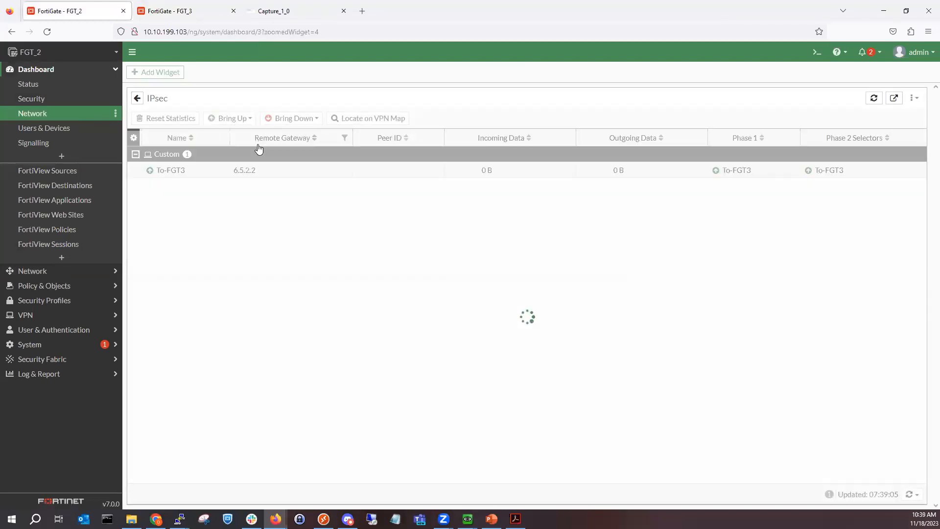
pyautogui.click(235, 178)
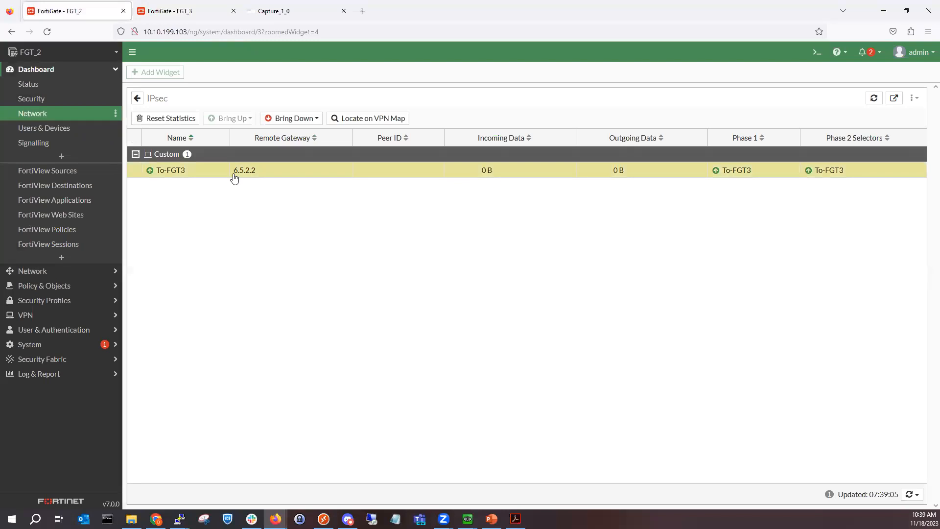
pyautogui.doubleClick(234, 174)
pyautogui.hotkey('alt', 'Tab')
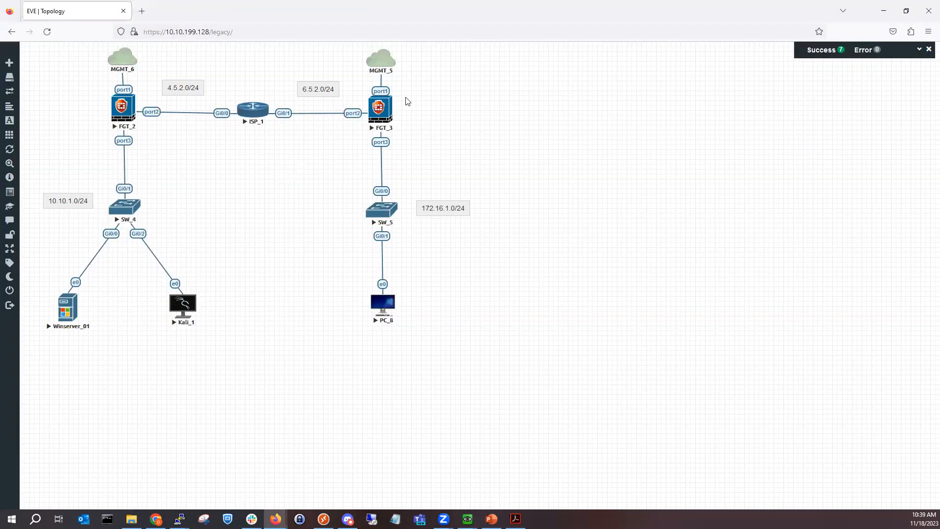
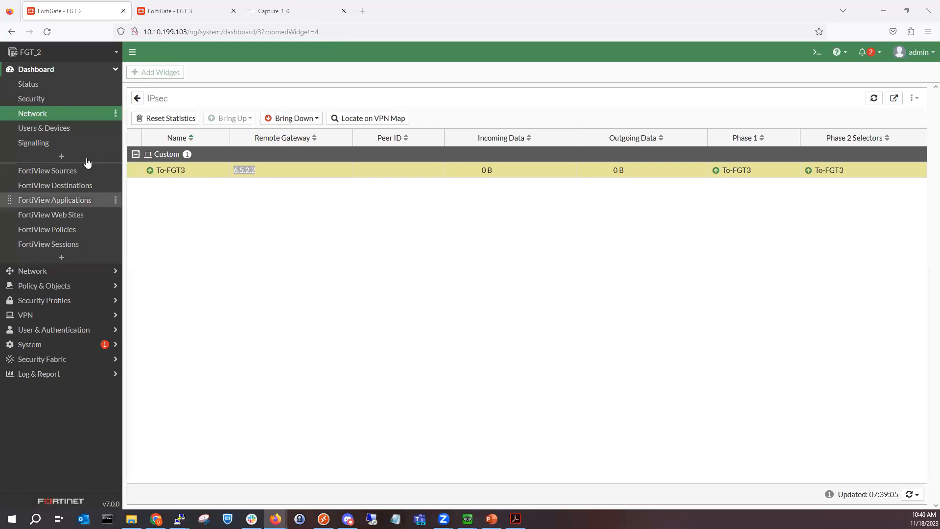
# Step: In FGT_2's CLI console, set the ping source address to 10.10.1.1
pyautogui.click(74, 12)
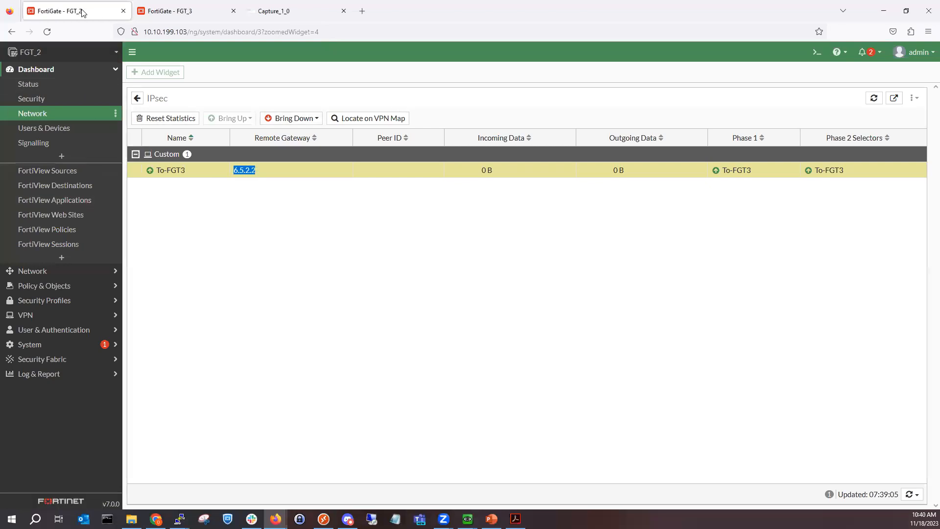
pyautogui.click(815, 53)
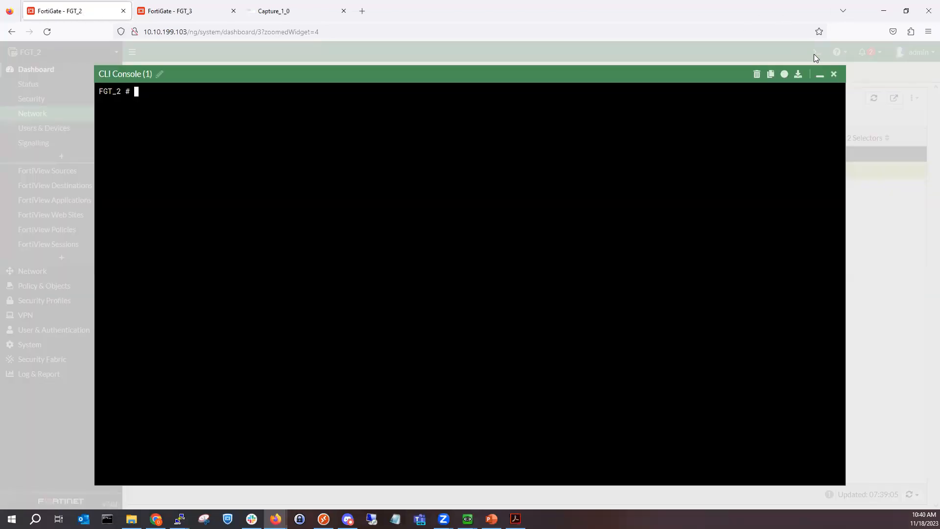
pyautogui.write('execute ')
pyautogui.write('[')
pyautogui.write('ing-options')
pyautogui.write(' source ')
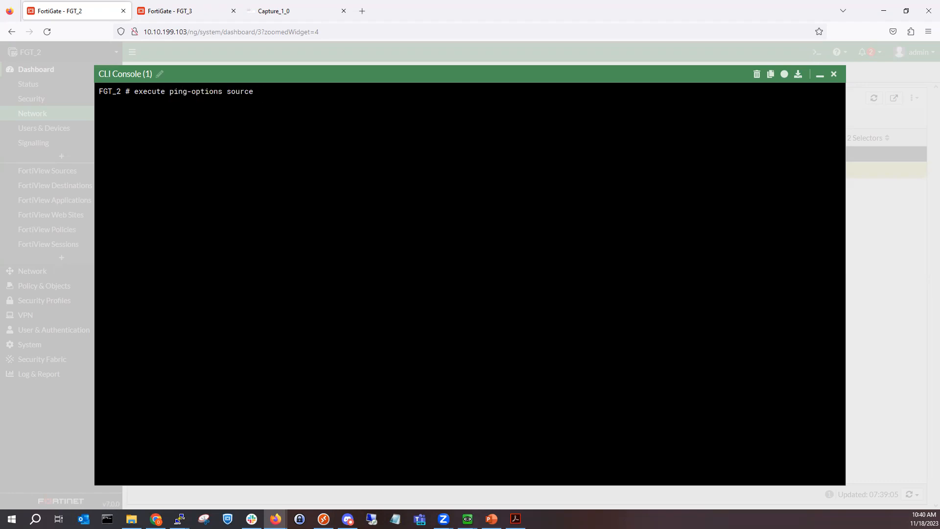
pyautogui.write('10.10.1.1')
pyautogui.press('Return')
# Step: Ping 172.16.1.1 with all 5 replies received, then bring up the Wireshark capture
pyautogui.write('pin')
pyautogui.press('BackSpace')
pyautogui.press('BackSpace')
pyautogui.press('BackSpace')
pyautogui.write('execute ping 172.16.1.1')
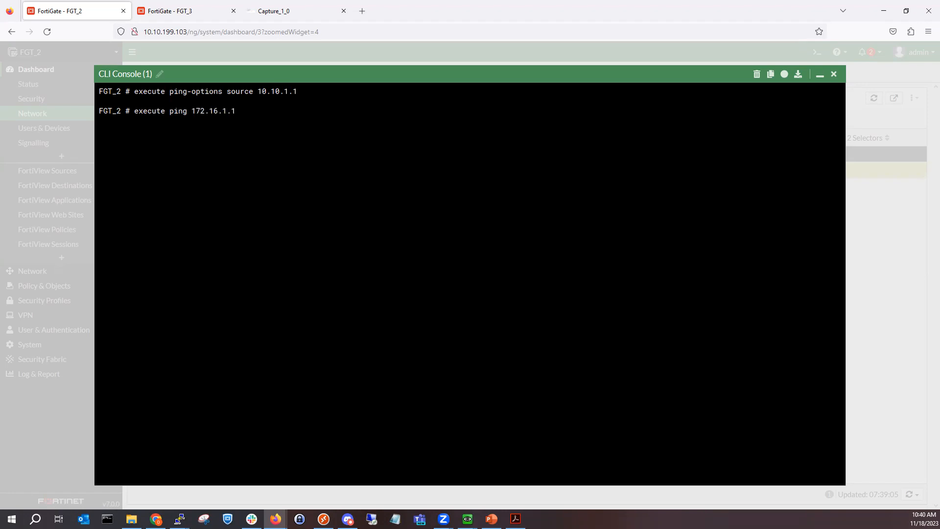
pyautogui.press('Return')
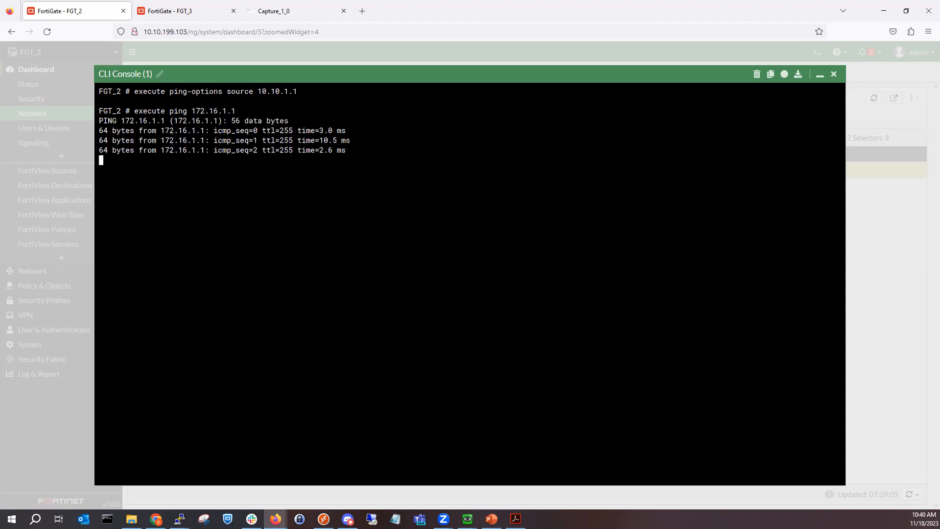
pyautogui.click(310, 8)
pyautogui.scroll(2, 284, 186)
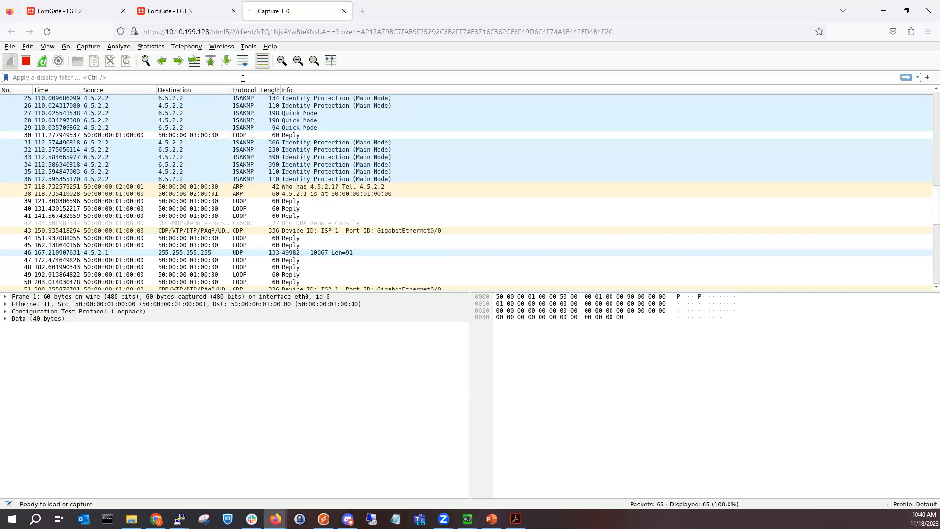
# Step: Apply the 'icmp' display filter, find no ICMP packets, and clear the filter
pyautogui.click(243, 77)
pyautogui.write('ic')
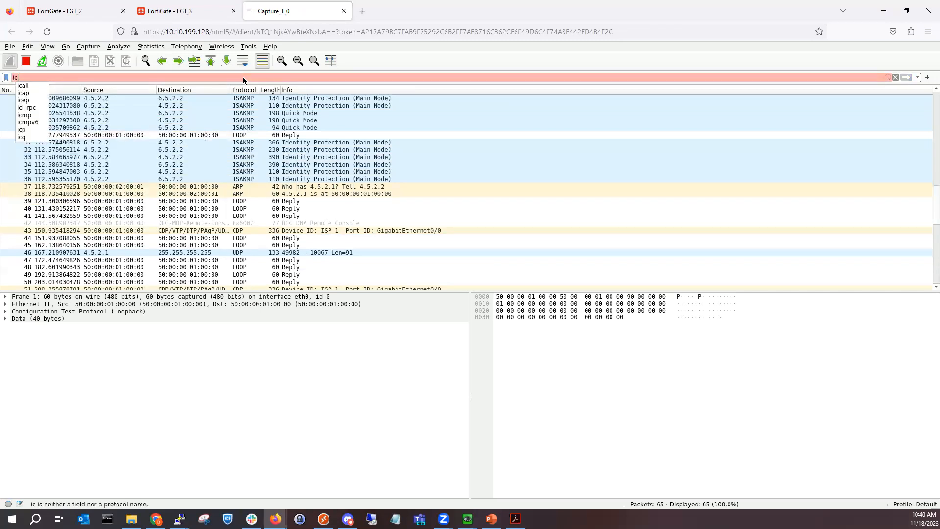
pyautogui.write('mp')
pyautogui.press('Return')
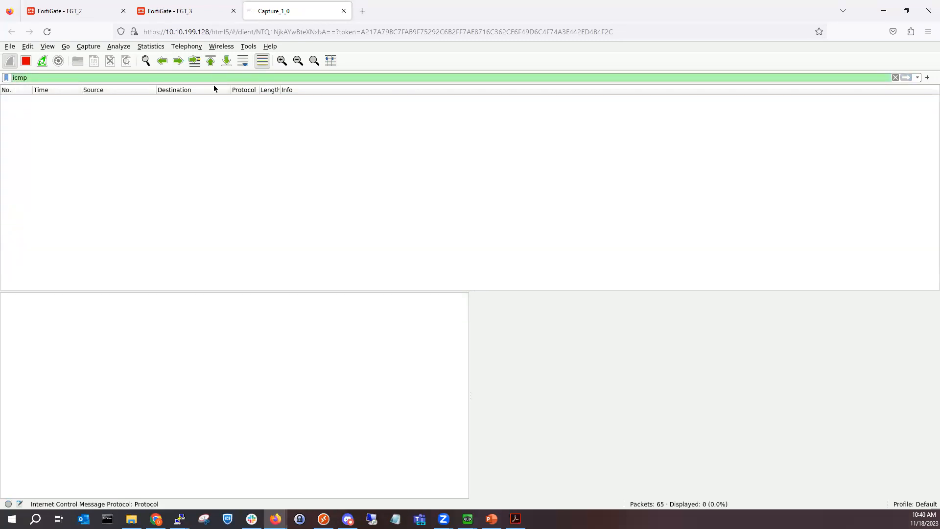
pyautogui.press('BackSpace')
pyautogui.press('BackSpace')
pyautogui.press('BackSpace')
pyautogui.press('BackSpace')
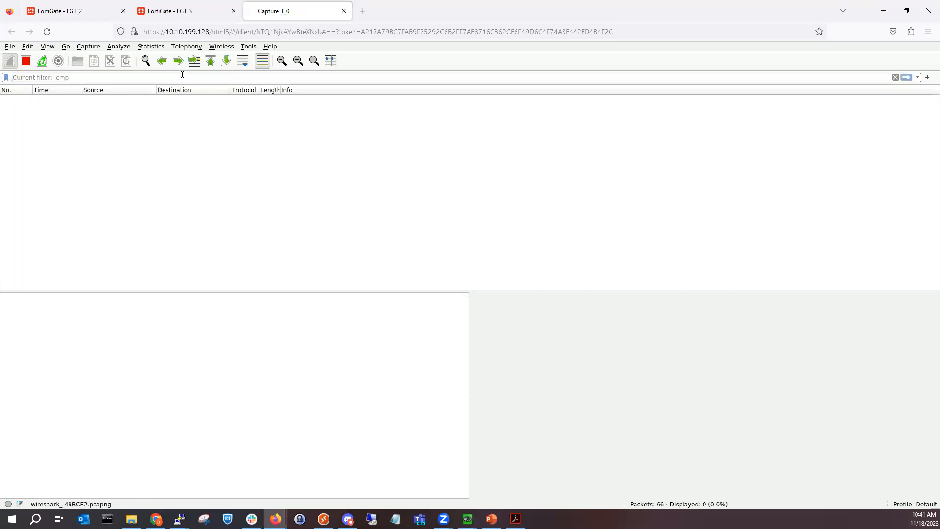
pyautogui.click(901, 79)
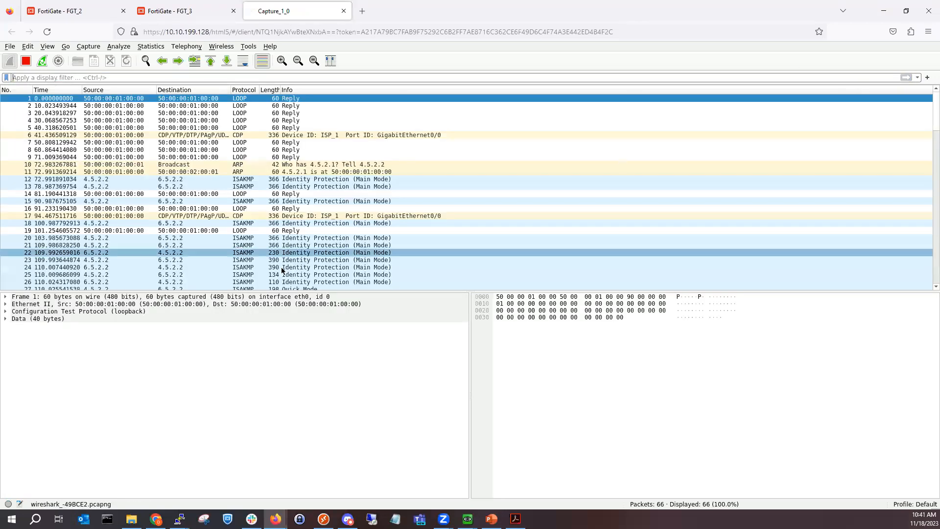
# Step: Inspect ISAKMP packets 32 and 31, then return to the FGT_2 console
pyautogui.scroll(-4, 282, 269)
pyautogui.scroll(-10, 179, 201)
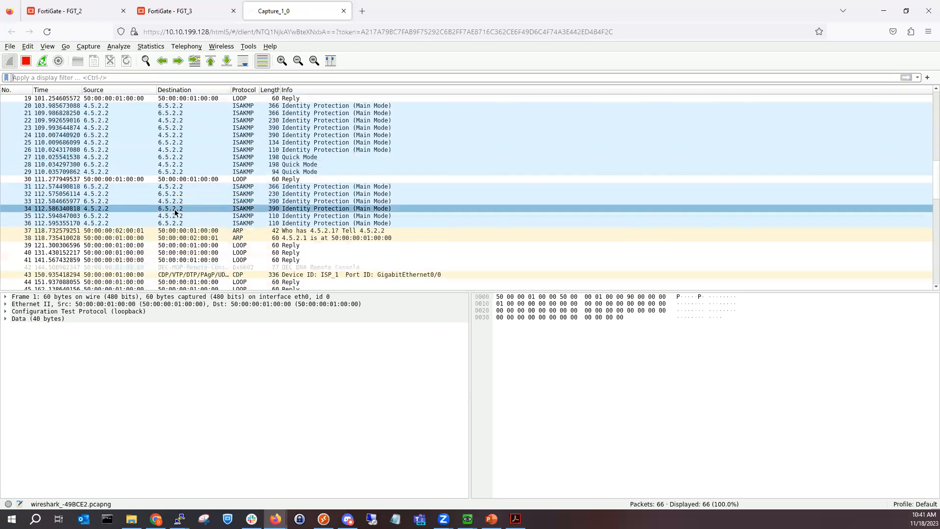
pyautogui.scroll(6, 147, 174)
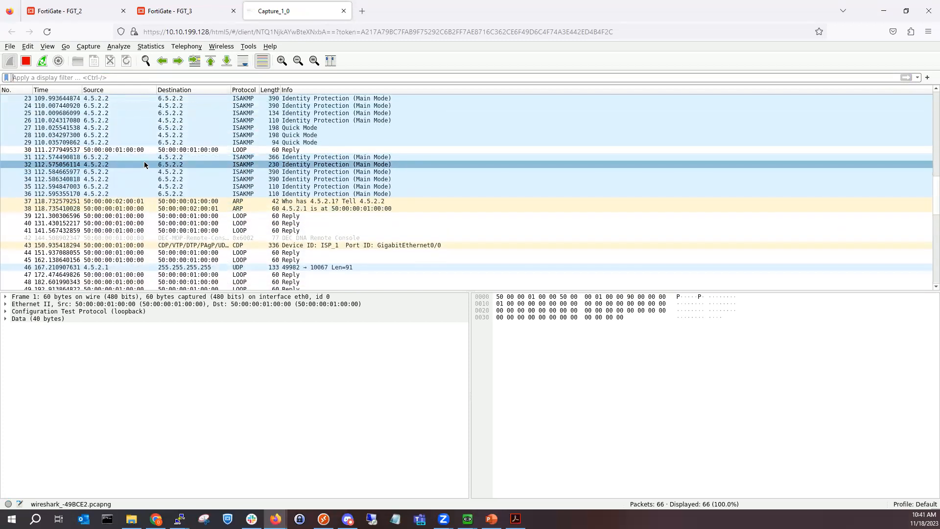
pyautogui.click(144, 164)
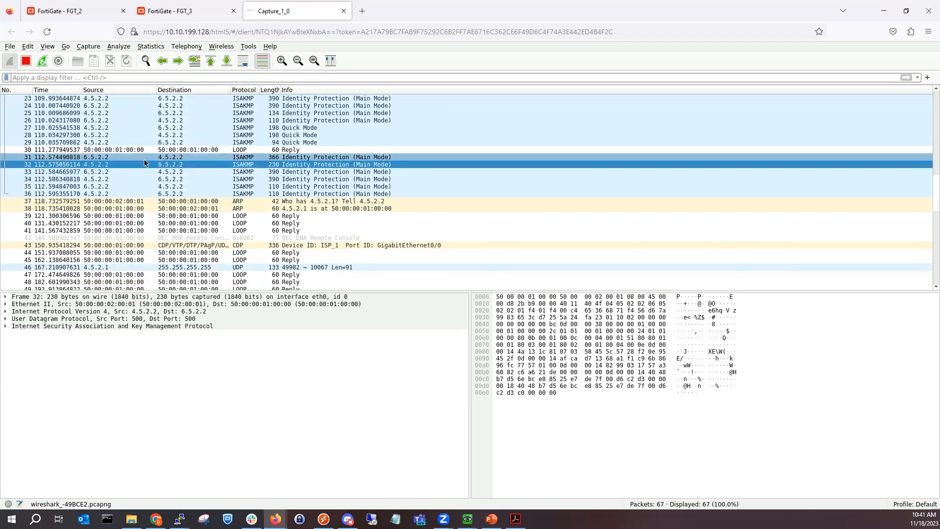
pyautogui.click(145, 159)
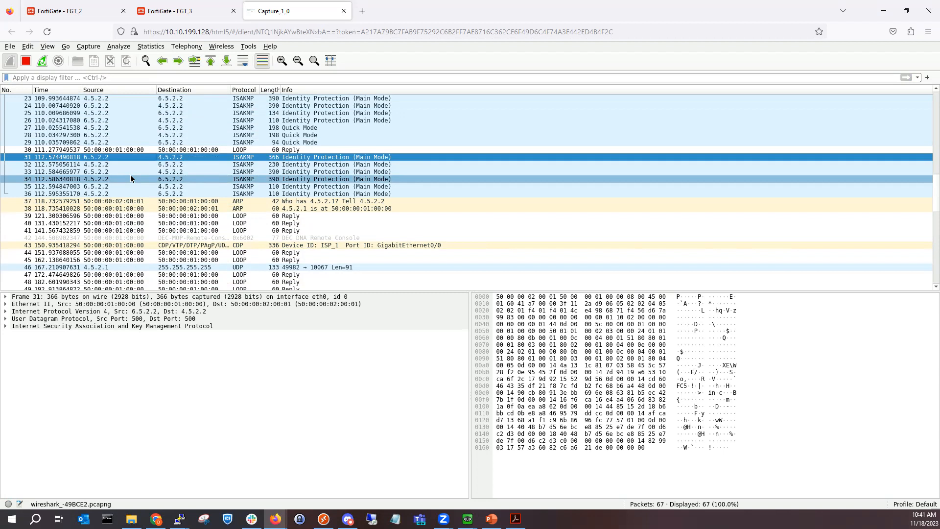
pyautogui.click(80, 14)
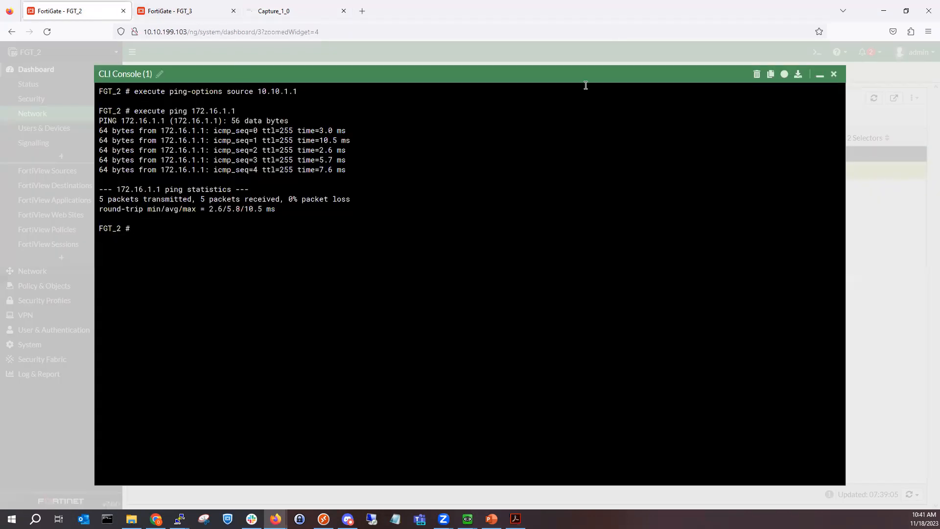
# Step: Close FGT_2's CLI console and switch to FGT_3's Network Interfaces list
pyautogui.click(833, 74)
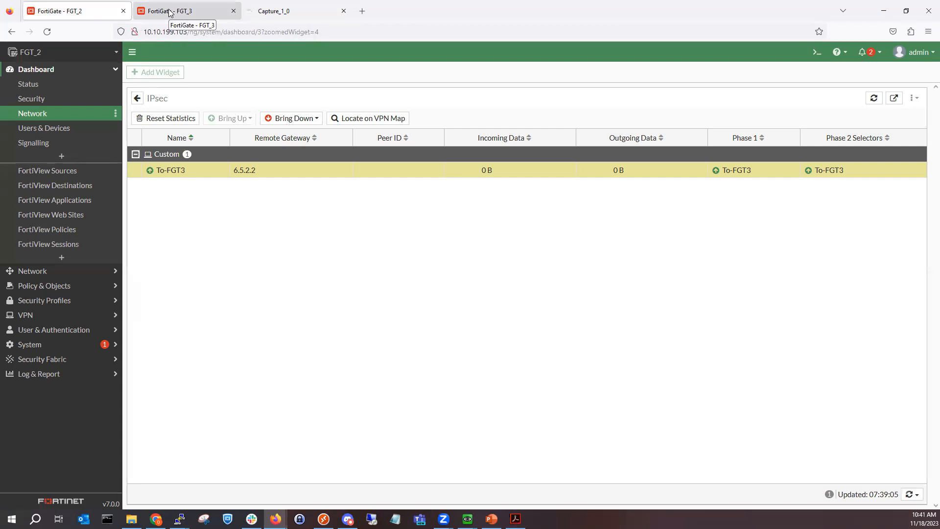
pyautogui.click(69, 330)
pyautogui.click(168, 13)
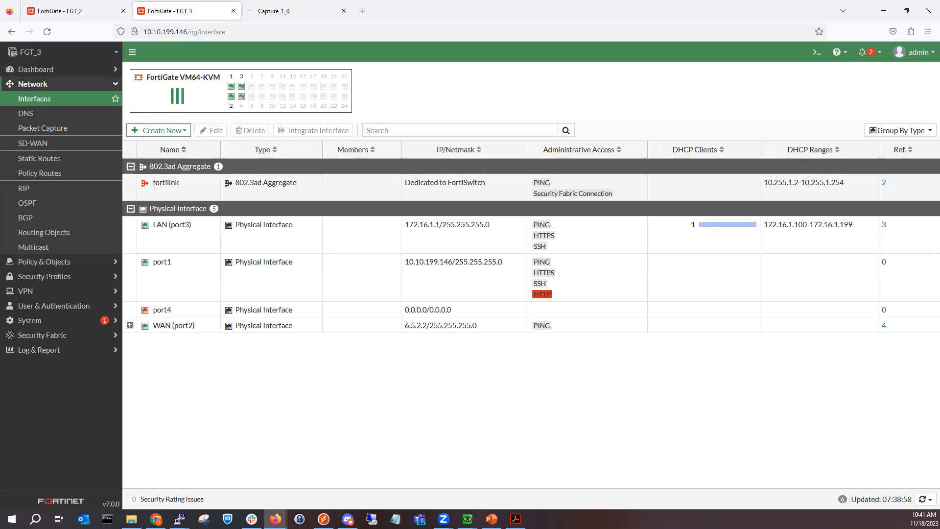
# Step: Move the EVE topology window aside and show FGT_3's empty LDAP Servers list
pyautogui.hotkey('alt', 'Tab')
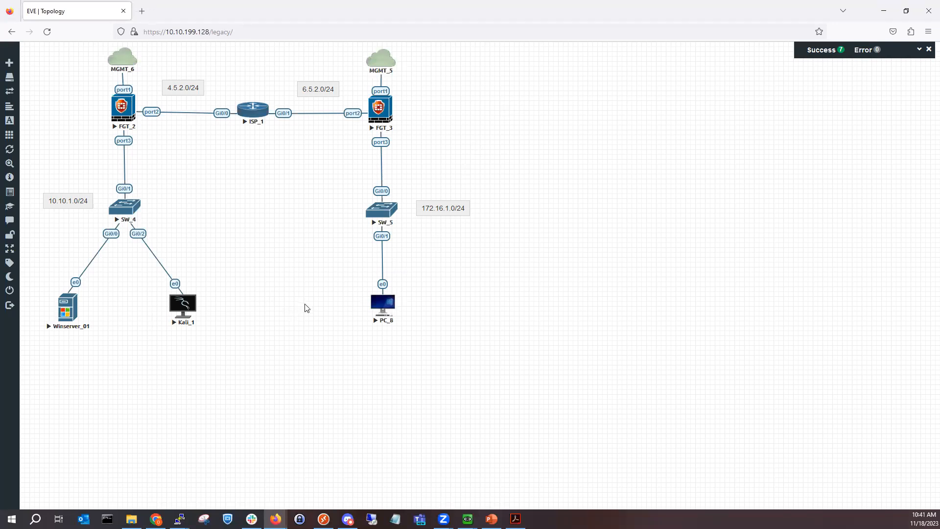
pyautogui.doubleClick(471, 11)
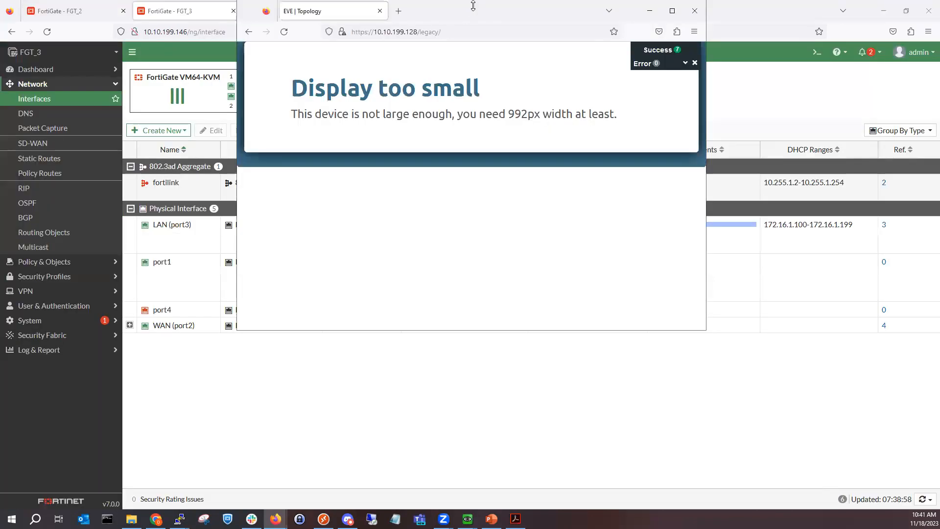
pyautogui.moveTo(471, 15); pyautogui.dragTo(0, 196)
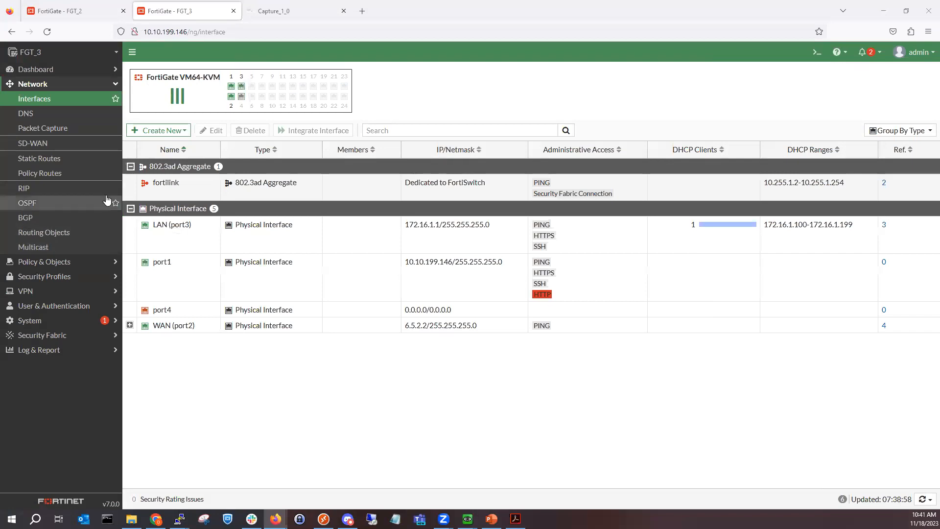
pyautogui.click(58, 306)
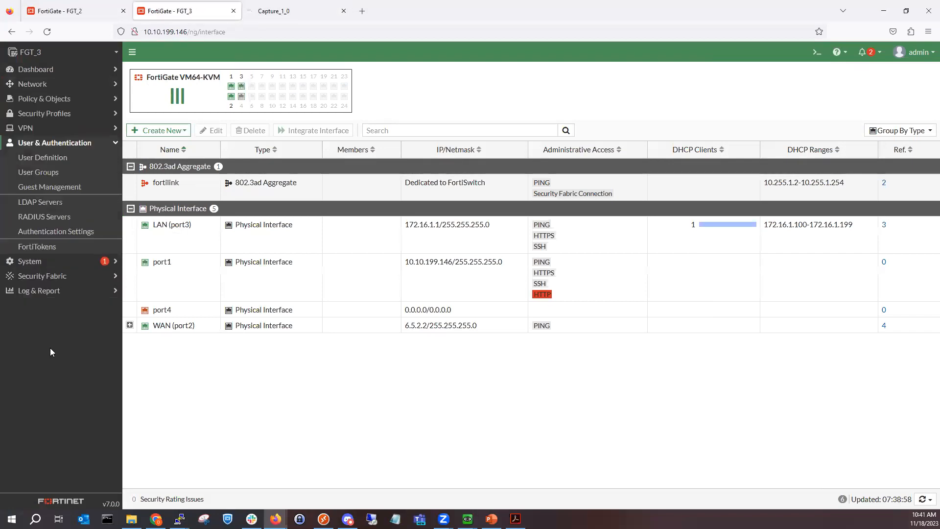
pyautogui.click(84, 205)
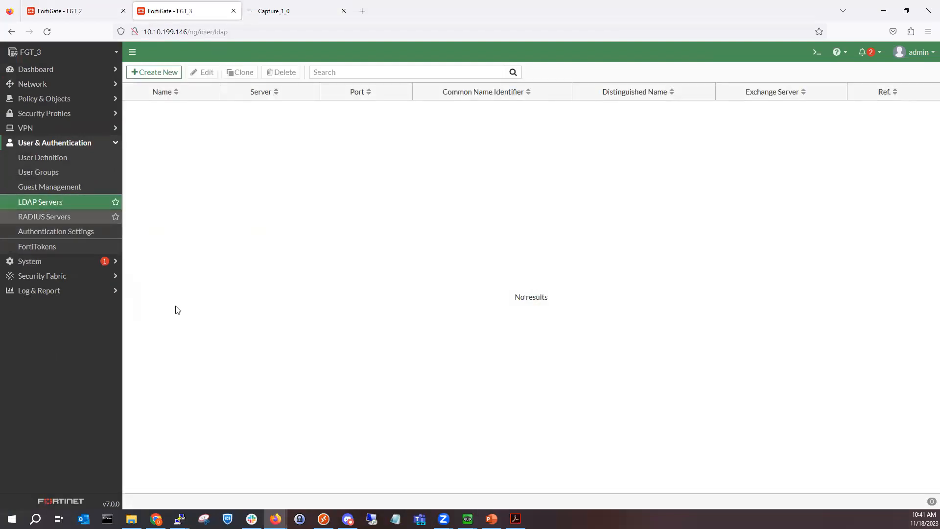
# Step: Drop the new LDAP server and start RADIUS server WinServer_01 with NAS IP 10.10.1.25
pyautogui.click(174, 74)
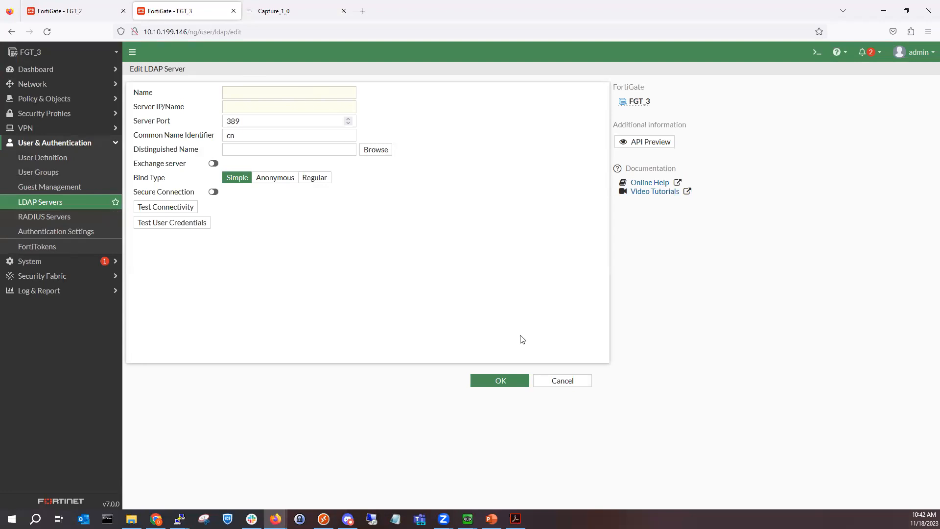
pyautogui.click(562, 384)
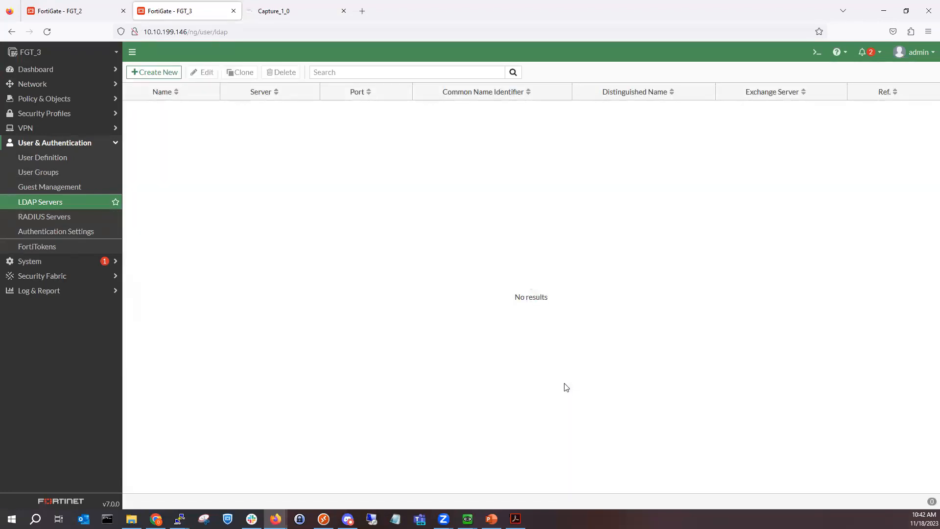
pyautogui.click(76, 217)
pyautogui.click(169, 72)
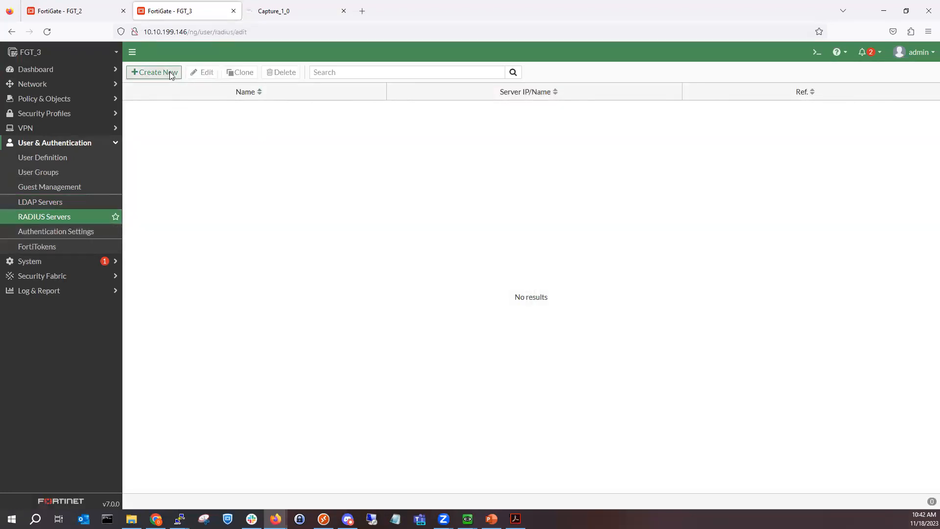
pyautogui.click(270, 92)
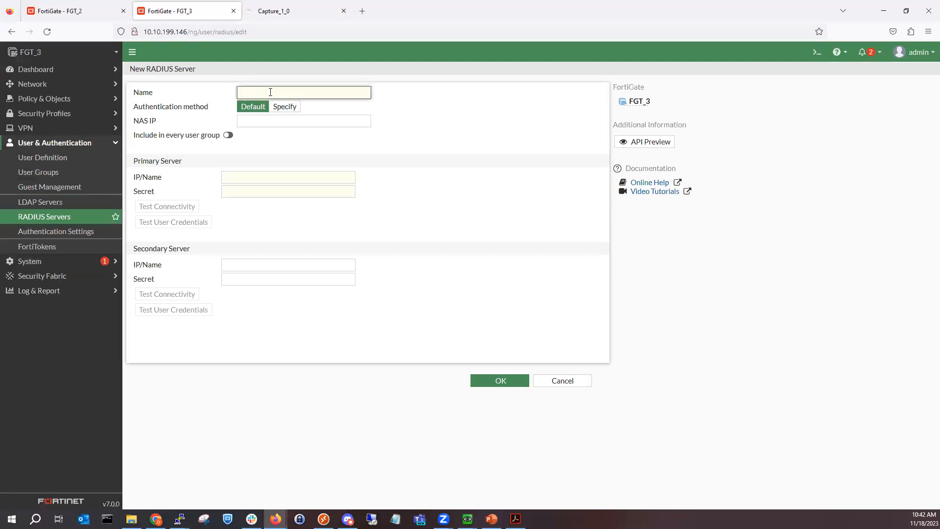
pyautogui.write('WinSev01')
pyautogui.press('BackSpace')
pyautogui.press('BackSpace')
pyautogui.press('BackSpace')
pyautogui.write('rve')
pyautogui.click(268, 120)
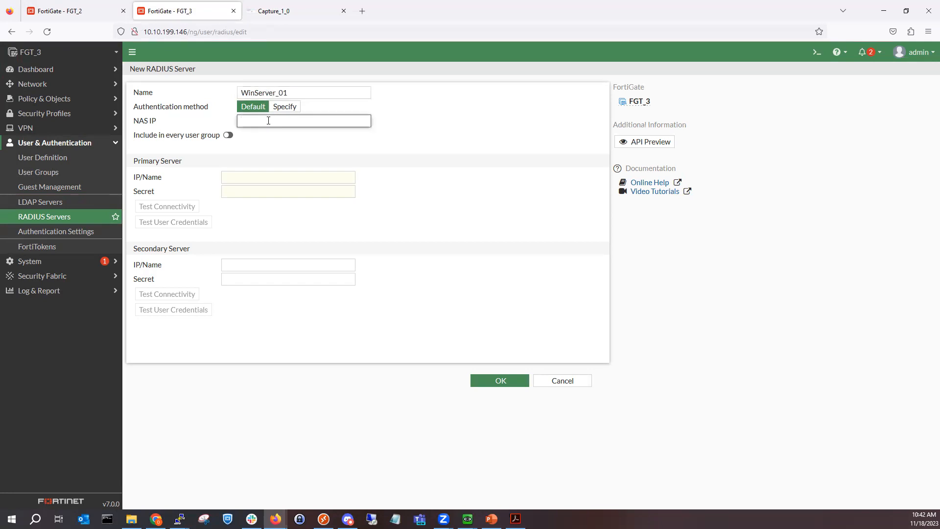
pyautogui.write('10.10.1.25')
pyautogui.click(376, 148)
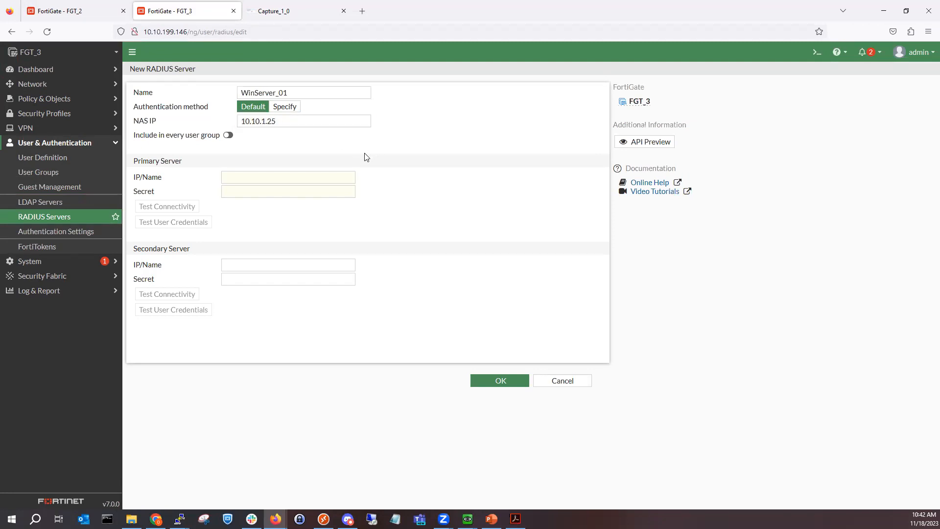
# Step: Include it in every user group, set primary server 10.10.1.25 and the secret, and save
pyautogui.click(230, 137)
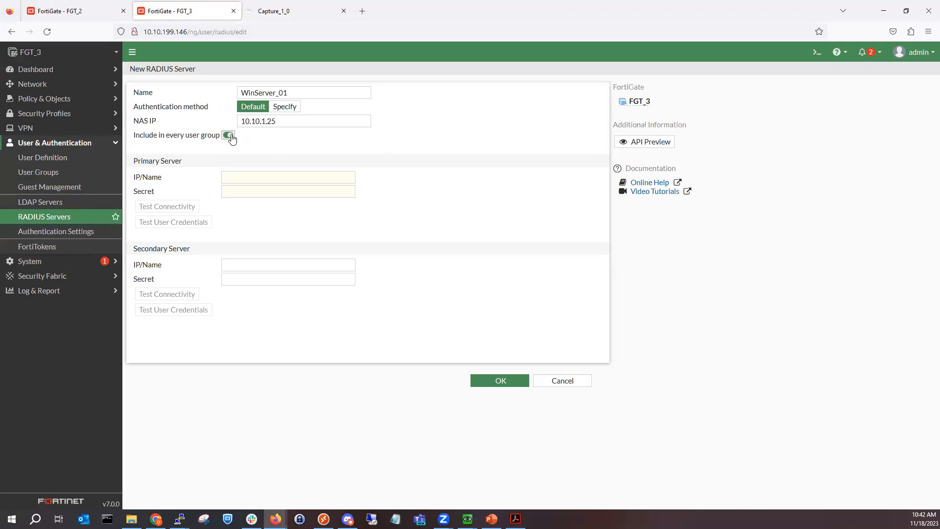
pyautogui.click(234, 178)
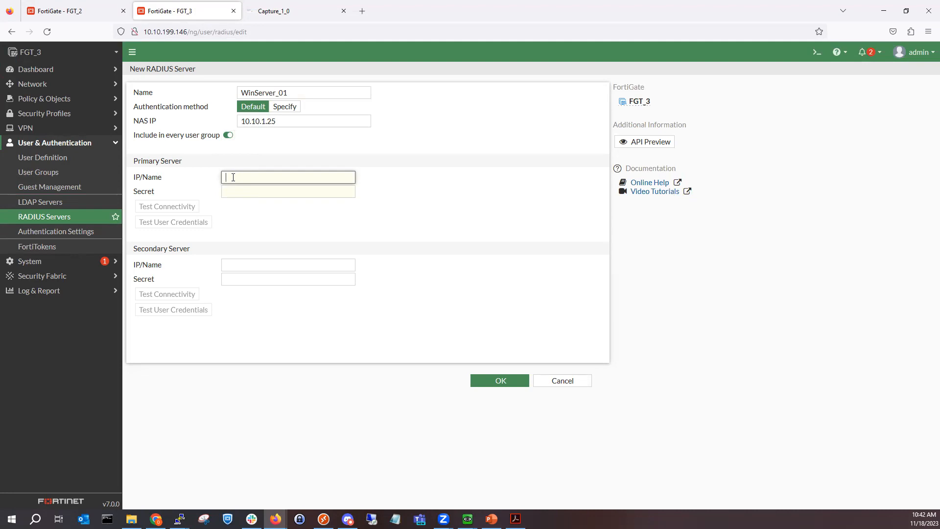
pyautogui.write('10.10.1.25')
pyautogui.click(266, 192)
pyautogui.write('******')
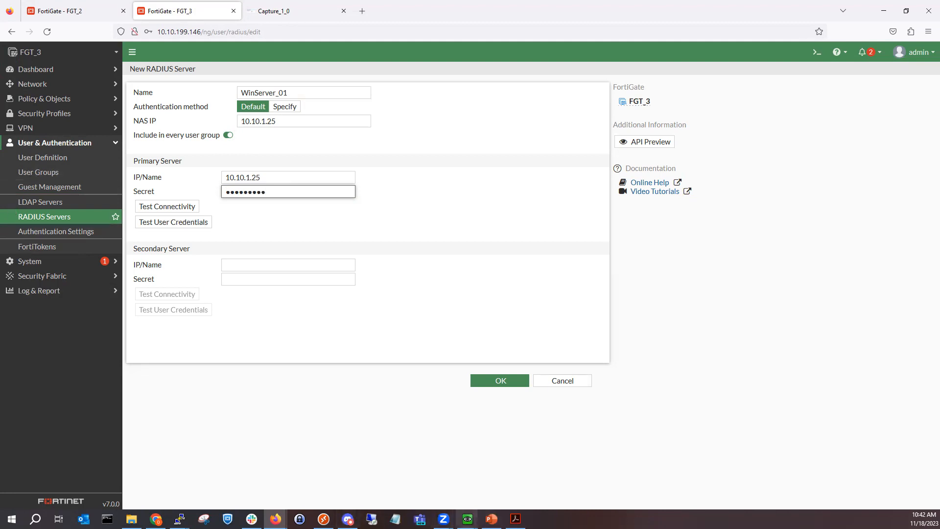
pyautogui.click(504, 380)
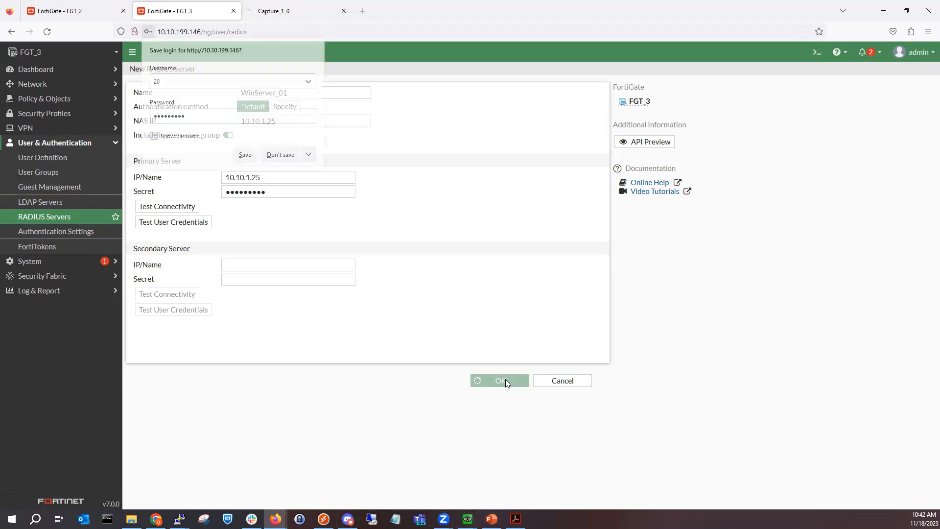
pyautogui.click(281, 154)
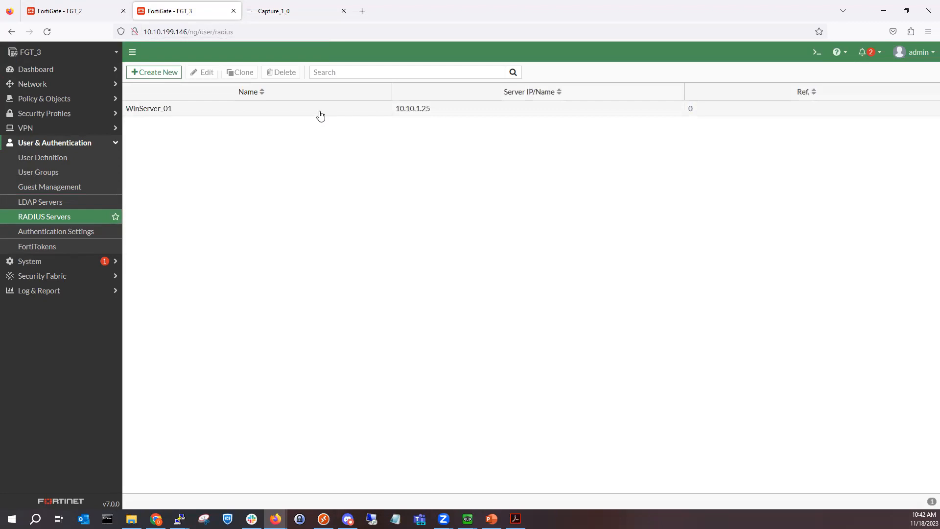
# Step: Reopen WinServer_01 and test connectivity, which can't contact the RADIUS server
pyautogui.doubleClick(321, 115)
pyautogui.click(193, 227)
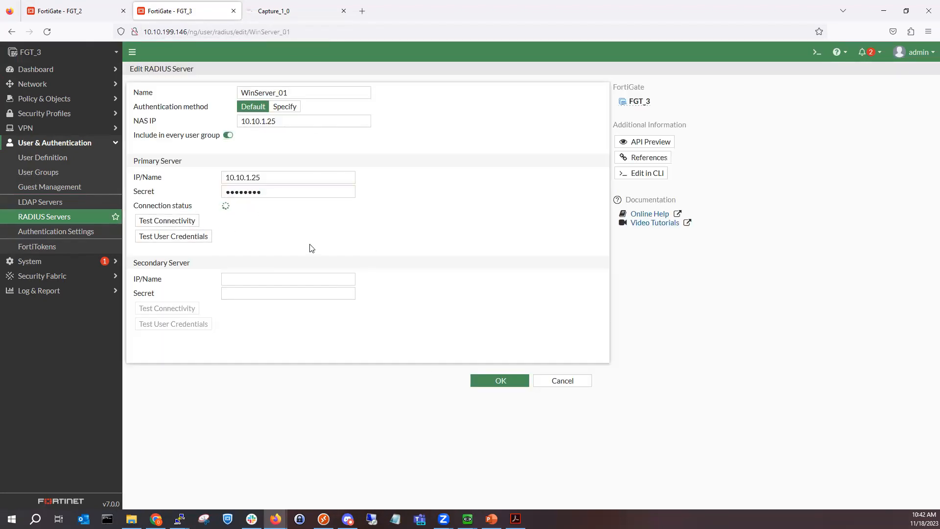
pyautogui.moveTo(467, 518)
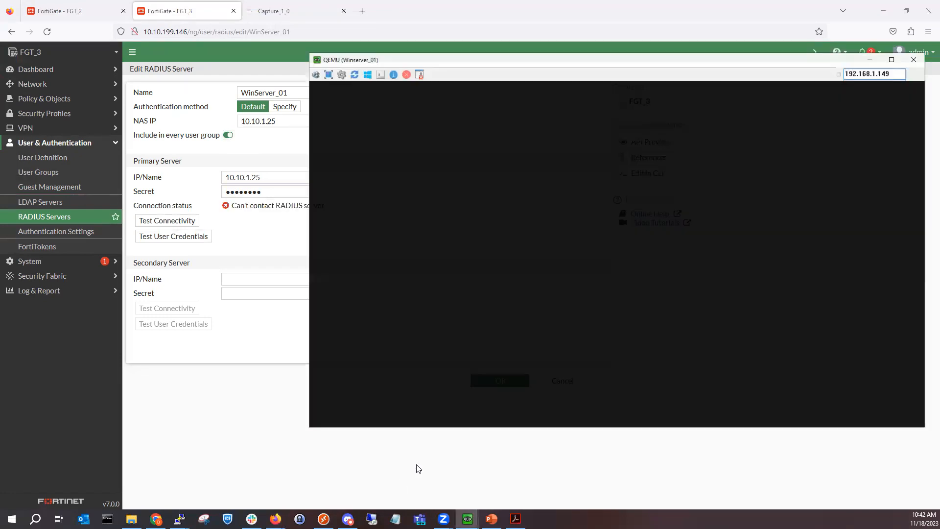
pyautogui.click(416, 467)
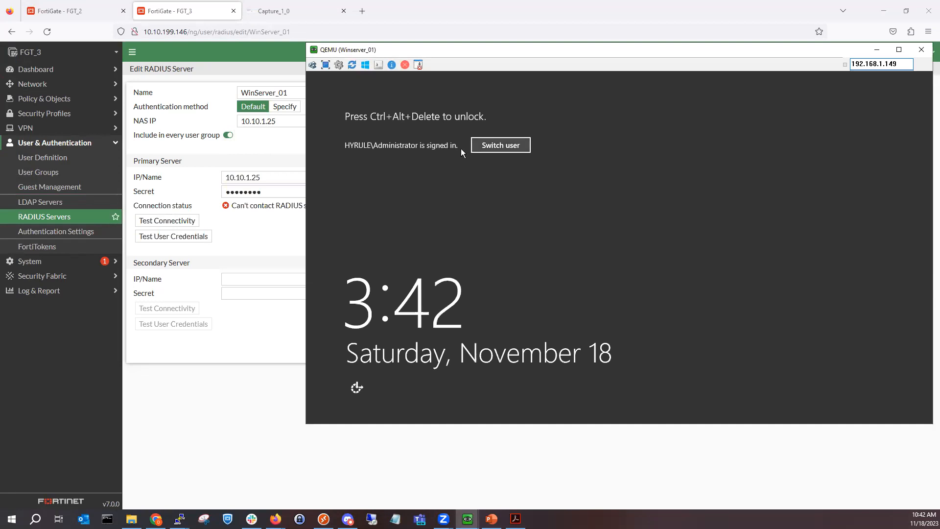
# Step: Sign in to Winserver_01 as administrator and start Server Manager's Add Roles and Features wizard
pyautogui.click(313, 64)
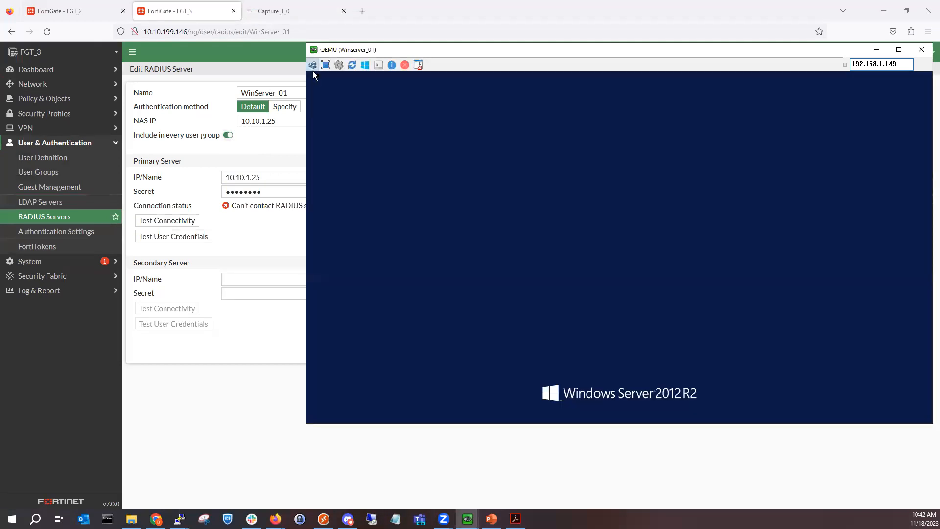
pyautogui.write('•••••')
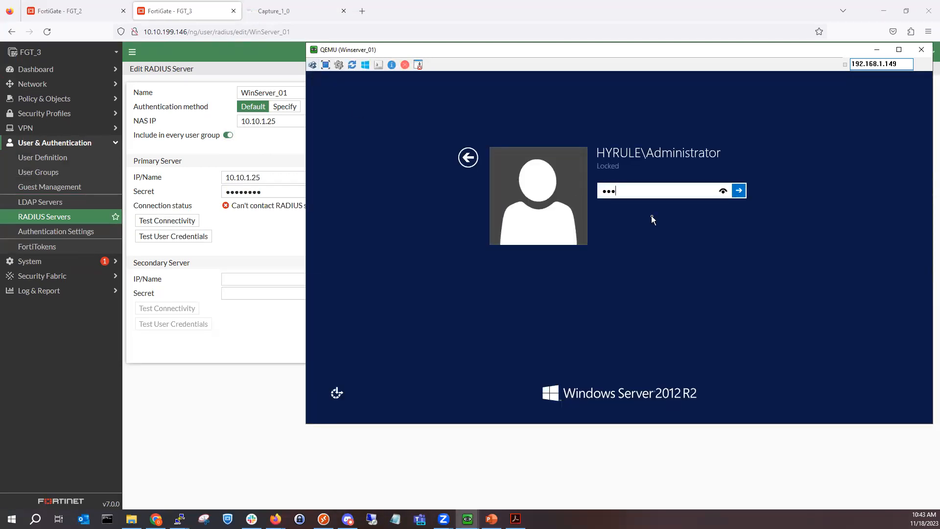
pyautogui.write('••')
pyautogui.press('Return')
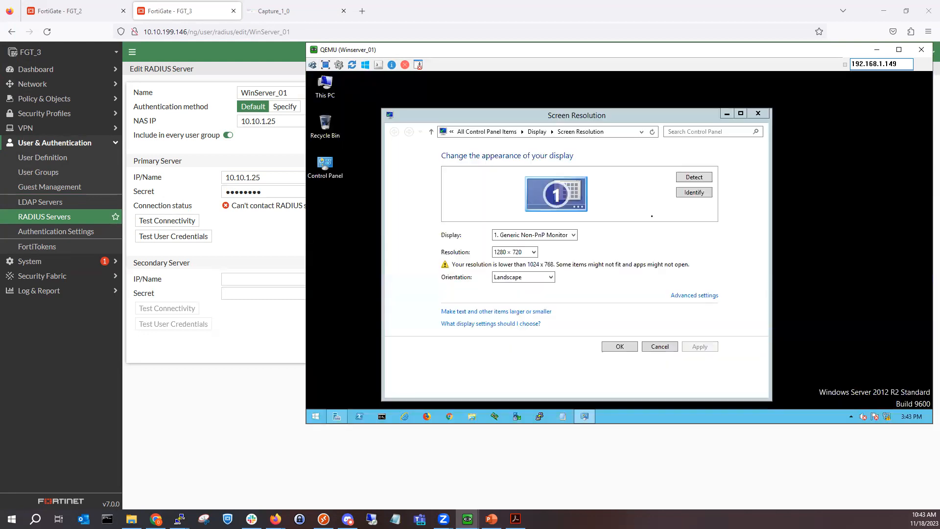
pyautogui.click(764, 113)
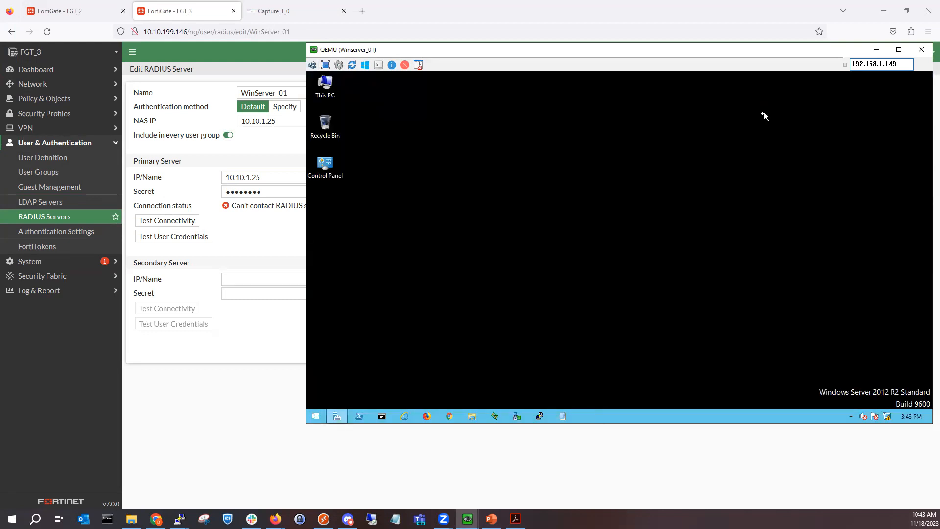
pyautogui.click(336, 415)
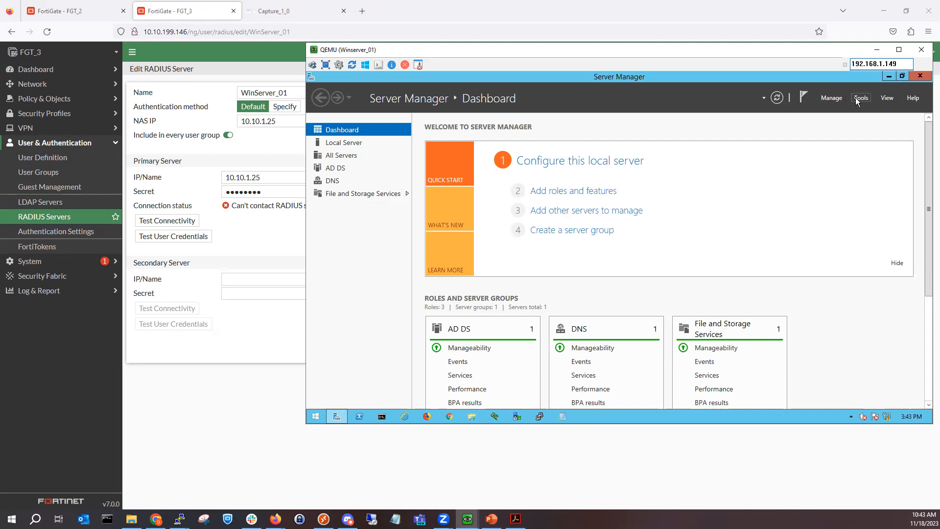
pyautogui.click(858, 99)
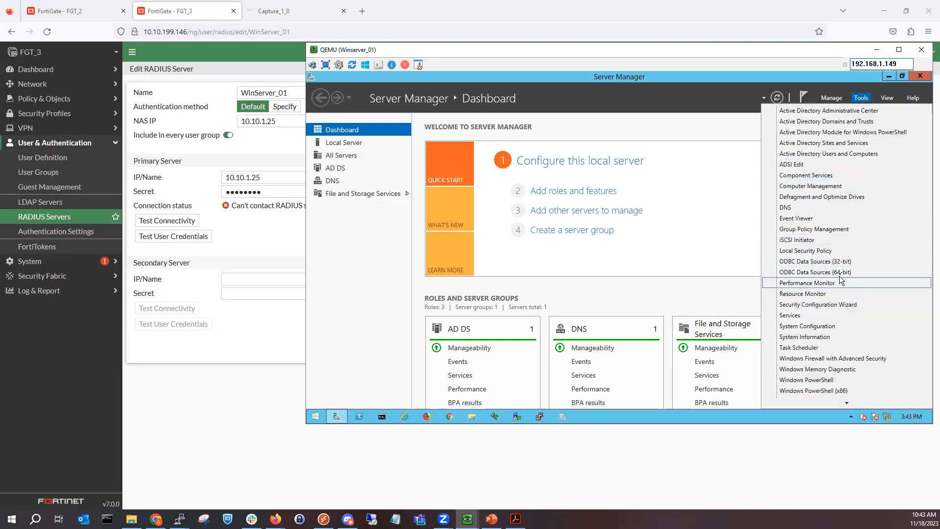
pyautogui.click(832, 98)
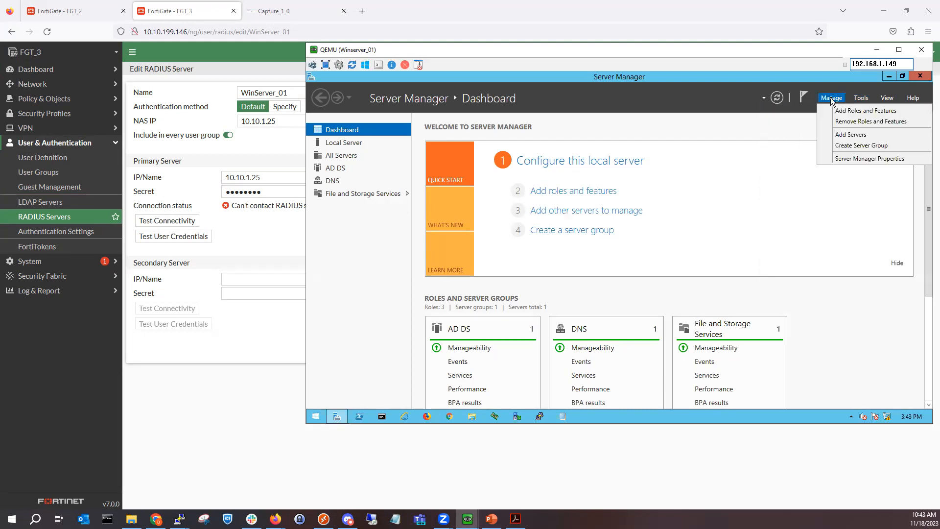
pyautogui.click(837, 111)
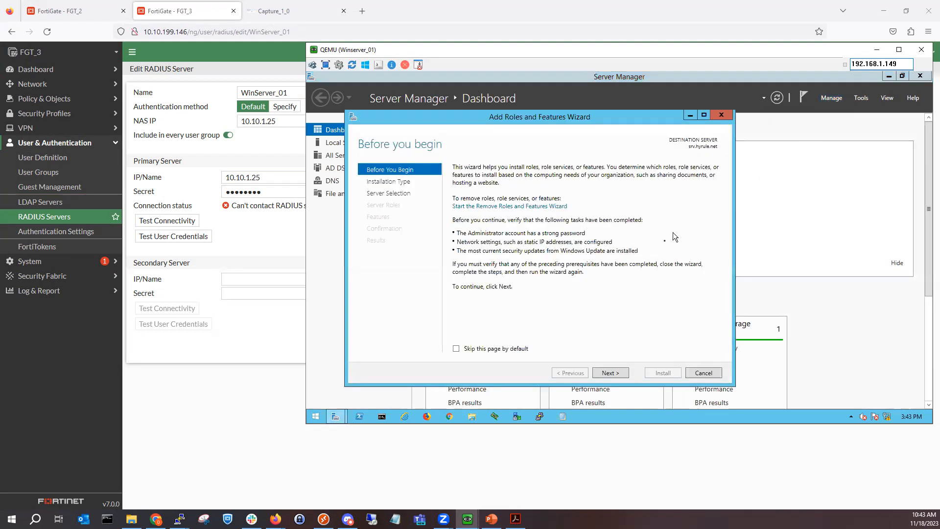
# Step: Select Network Policy and Access Services with its tools, reaching confirmation with auto-restart enabled
pyautogui.click(602, 374)
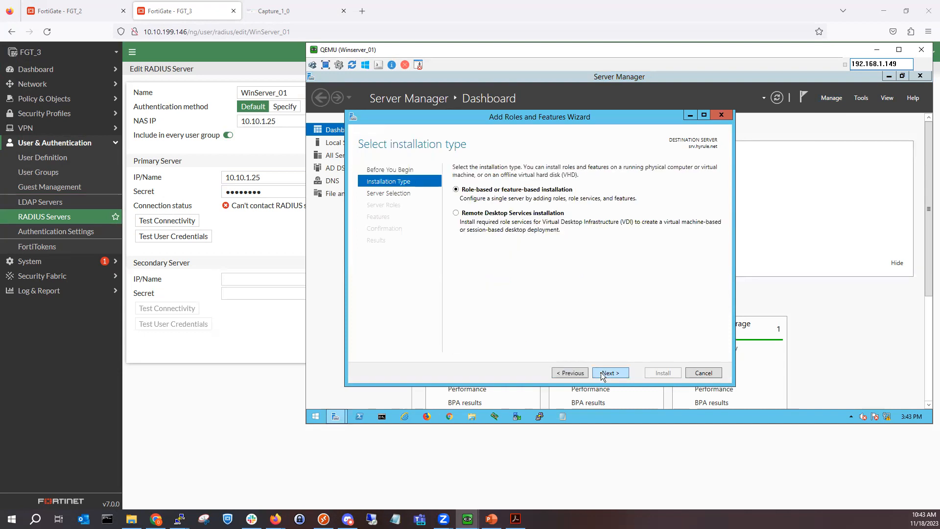
pyautogui.click(601, 374)
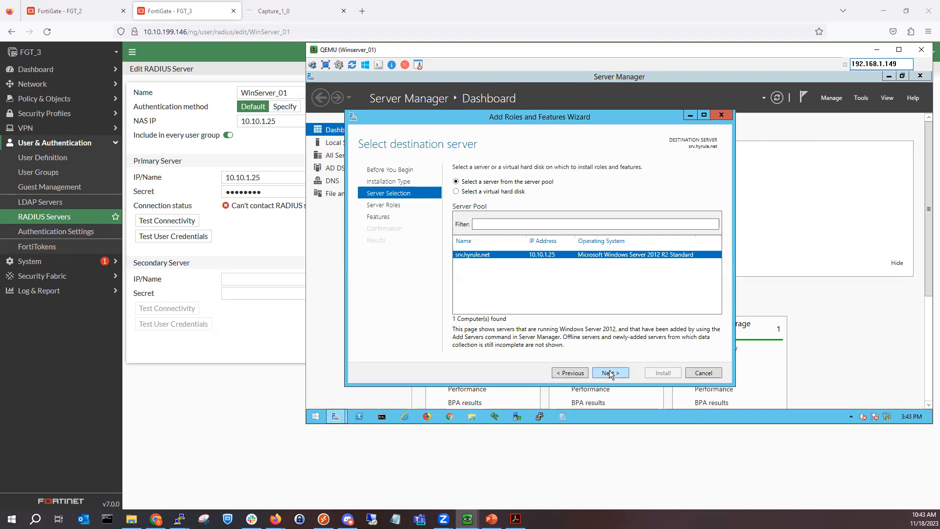
pyautogui.click(609, 371)
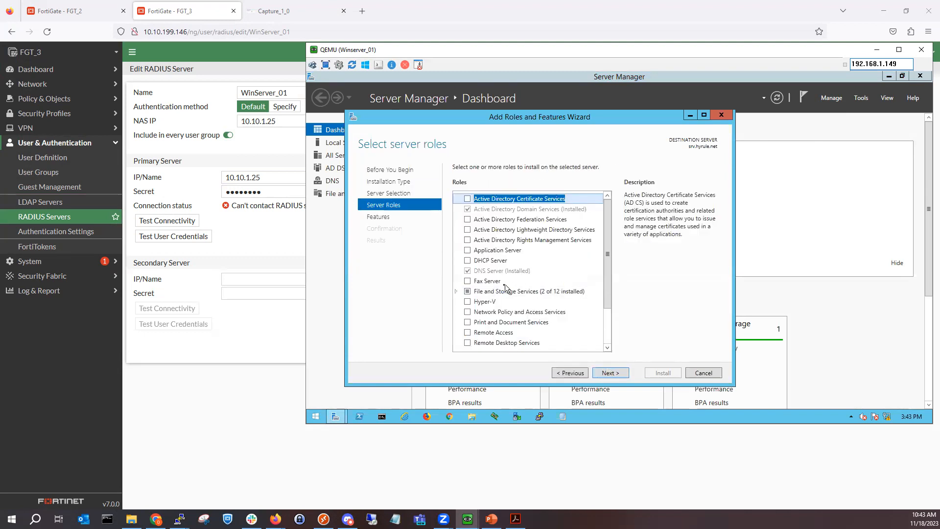
pyautogui.scroll(-2, 506, 289)
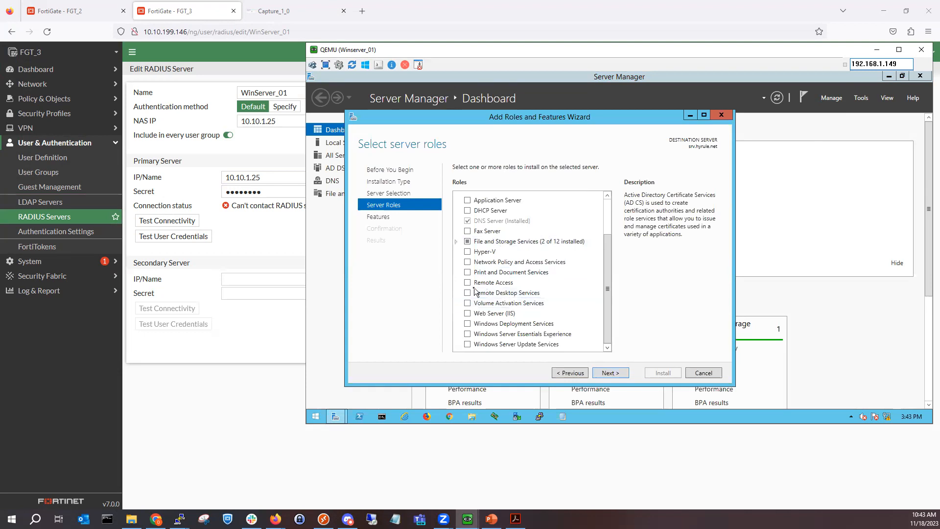
pyautogui.click(467, 261)
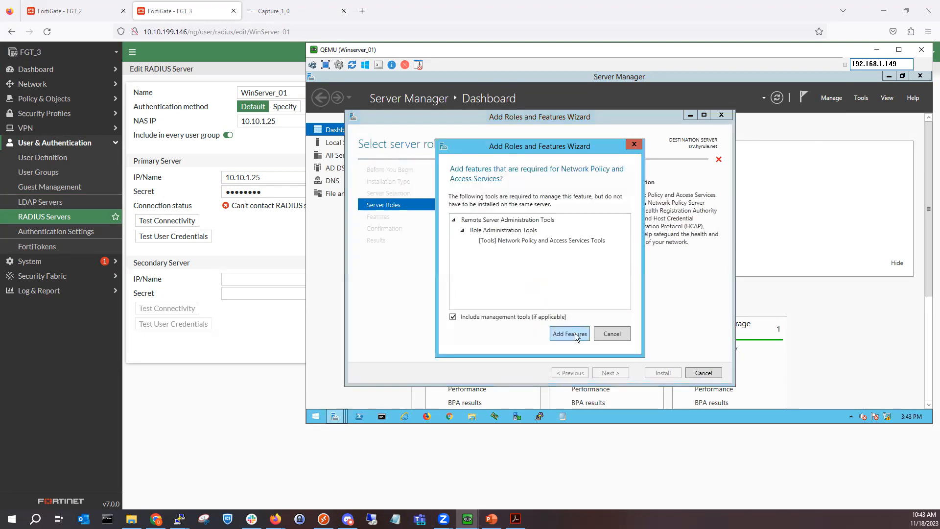
pyautogui.click(575, 333)
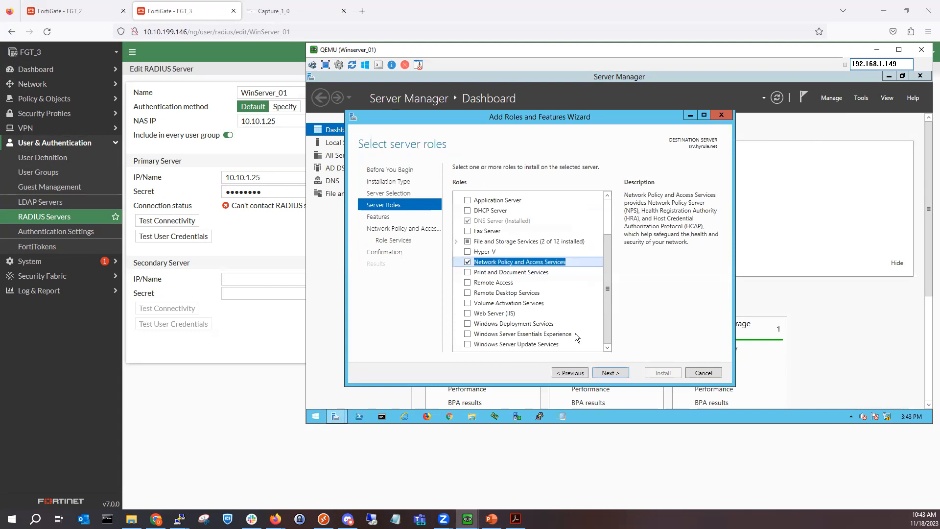
pyautogui.click(610, 373)
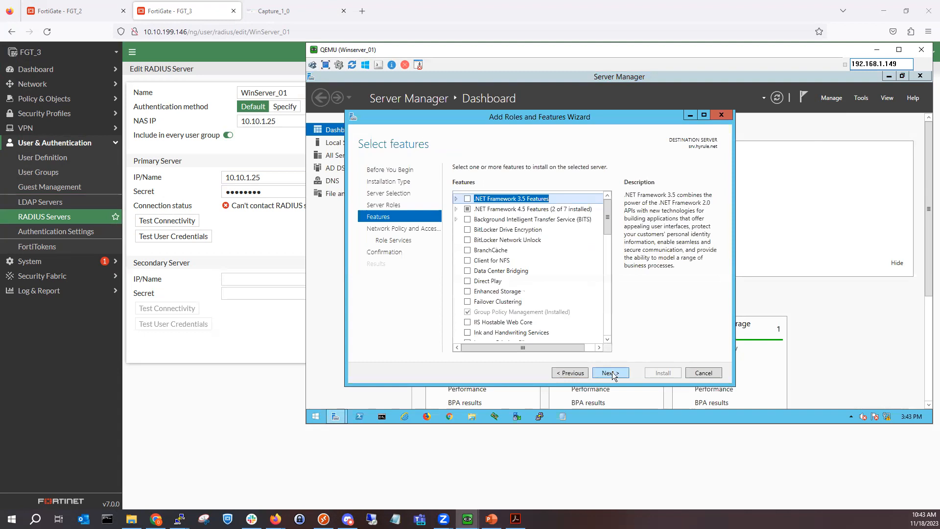
pyautogui.click(611, 373)
pyautogui.click(610, 373)
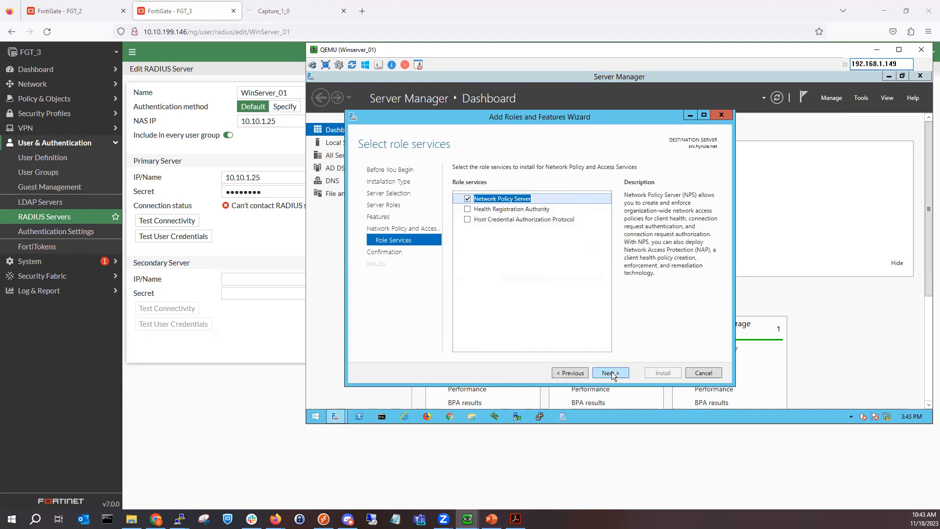
pyautogui.click(611, 373)
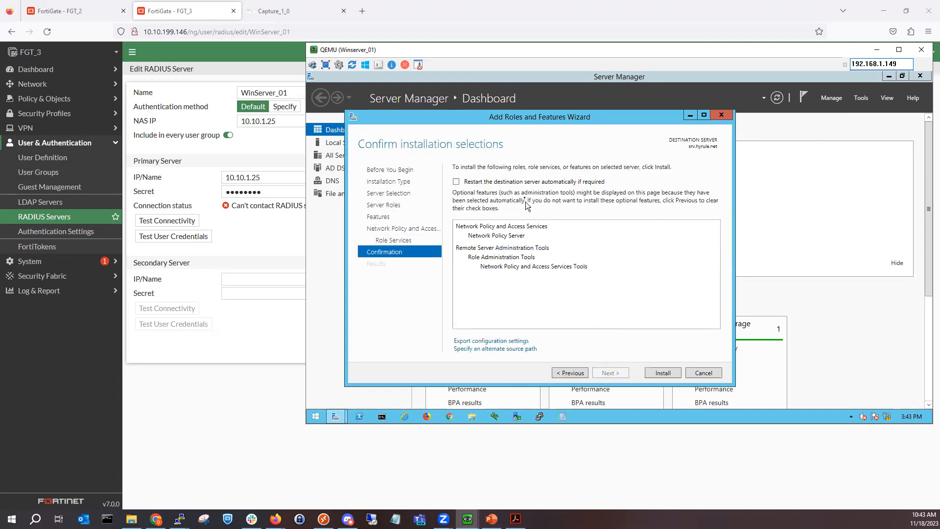
pyautogui.click(456, 182)
pyautogui.click(646, 282)
# Step: Install Network Policy Server and close the wizard once installation succeeds
pyautogui.click(661, 373)
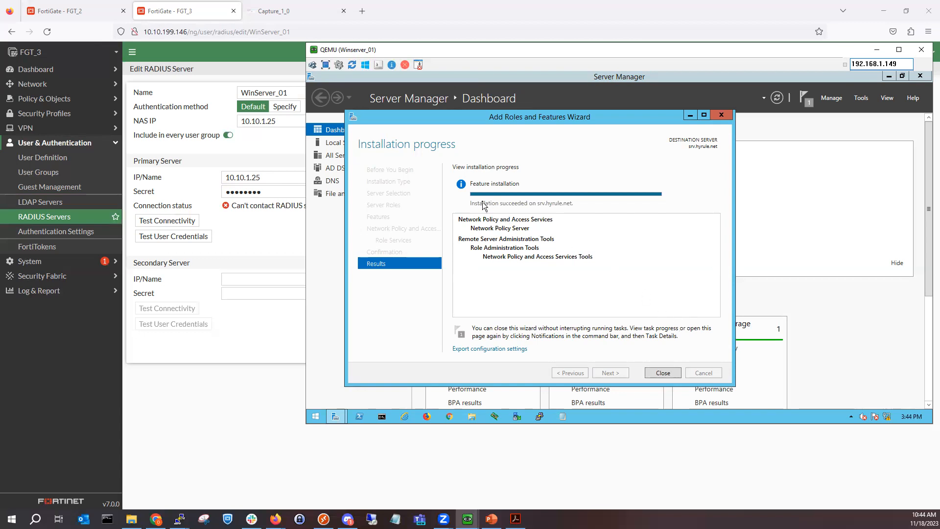
pyautogui.click(663, 373)
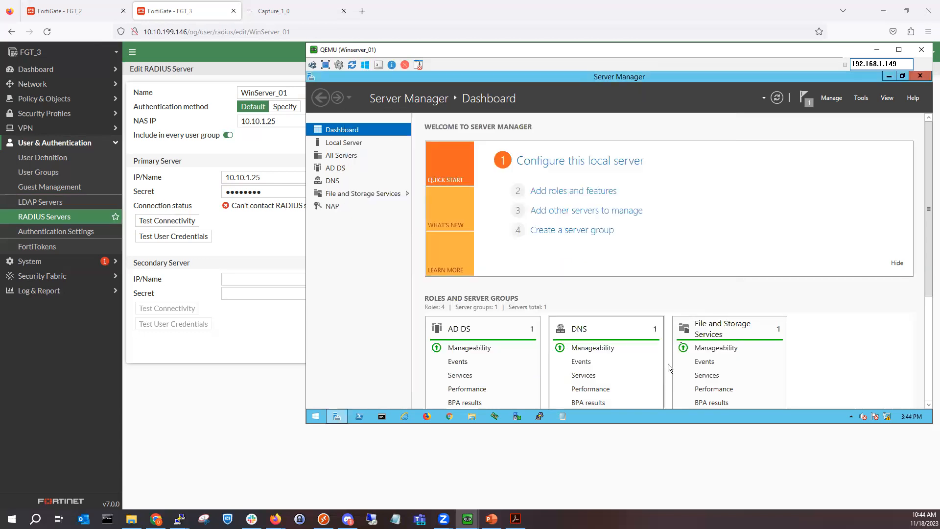
# Step: Launch Network Policy Server maximized and open its empty RADIUS Clients list
pyautogui.click(863, 100)
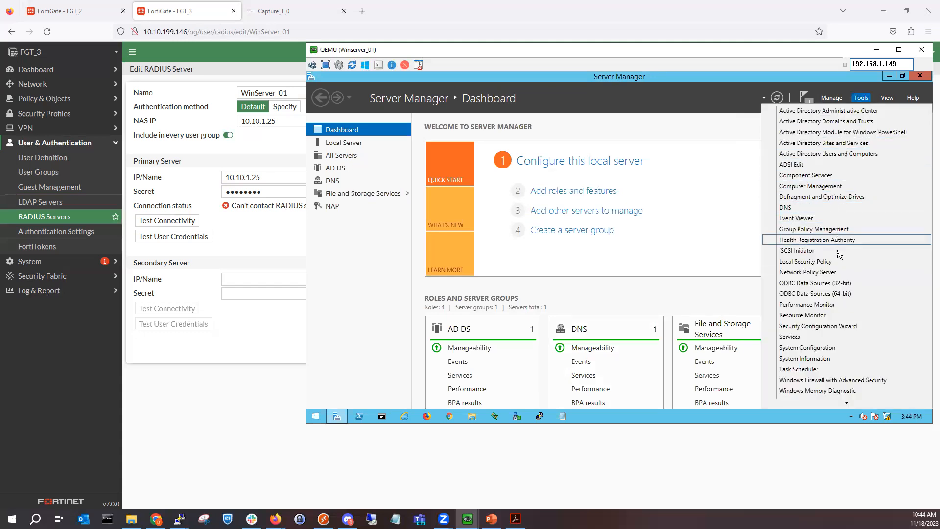
pyautogui.click(842, 273)
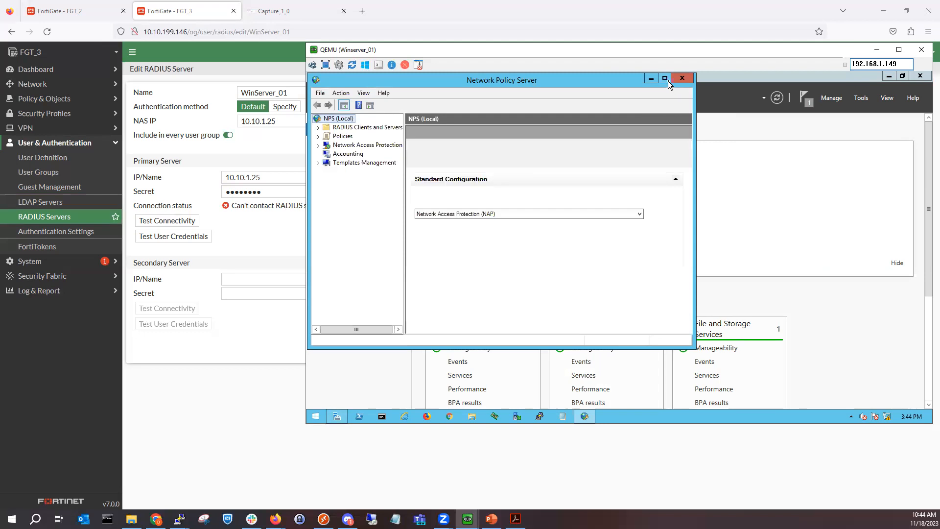
pyautogui.click(664, 79)
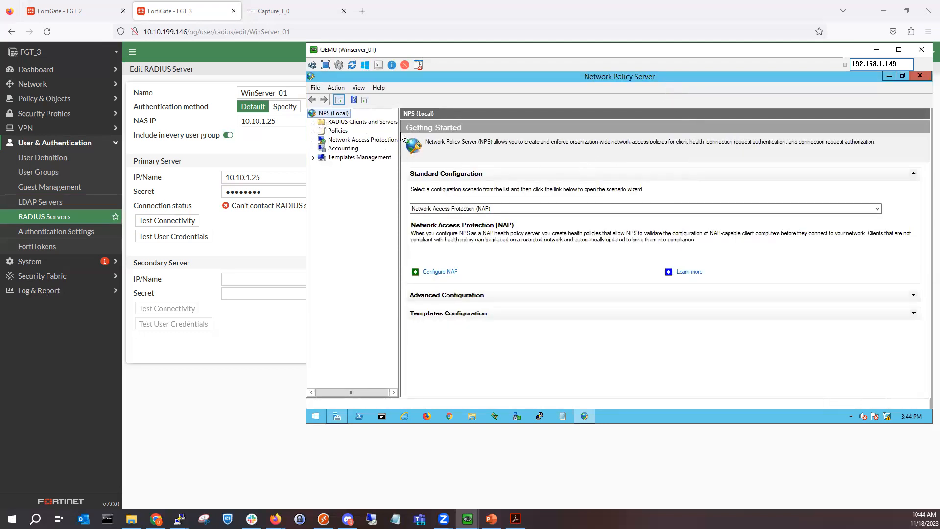
pyautogui.moveTo(400, 136); pyautogui.dragTo(424, 136)
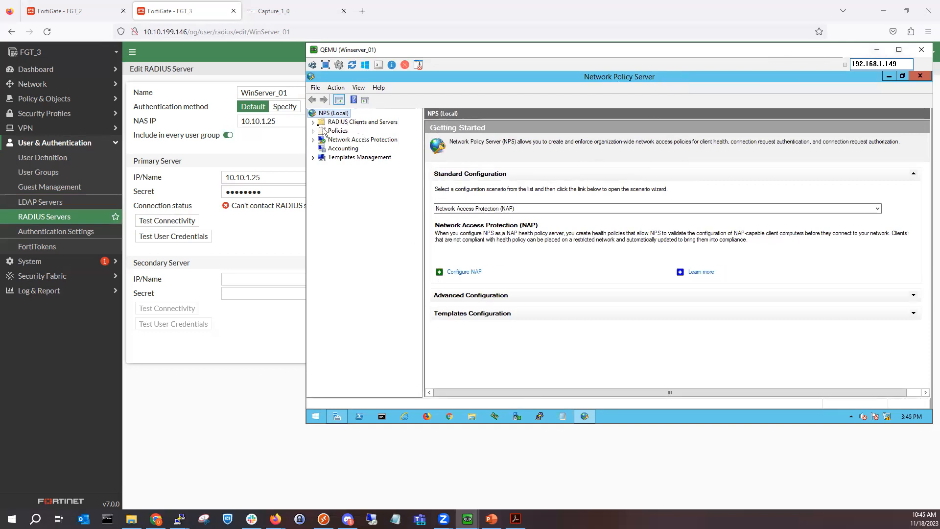
pyautogui.click(312, 121)
pyautogui.click(332, 123)
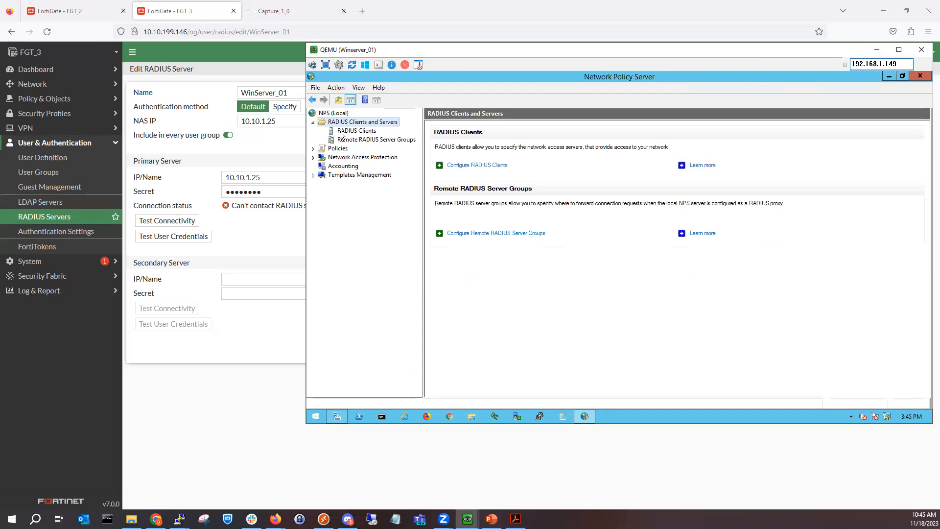
pyautogui.click(341, 133)
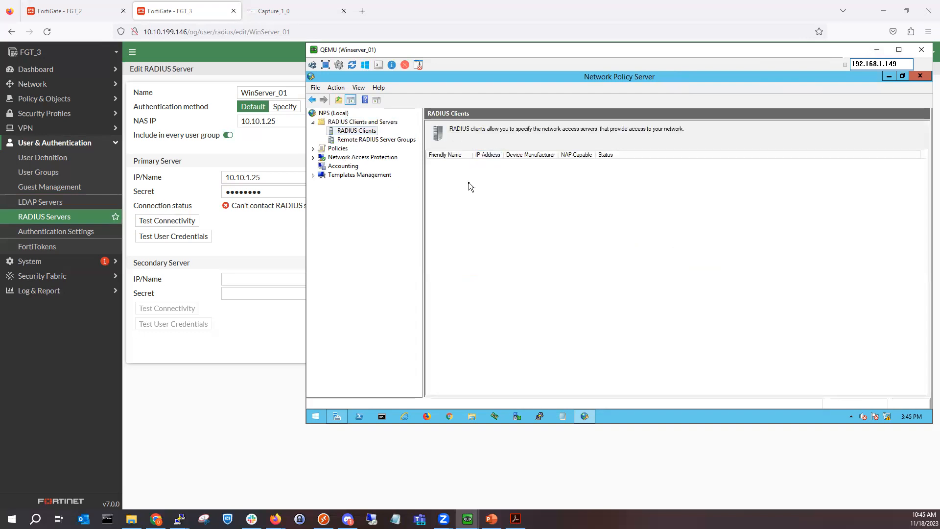
pyautogui.click(336, 87)
# Step: Add RADIUS client FGT_3 at 172.16.1.1 with its shared secret entered and confirmed
pyautogui.click(352, 99)
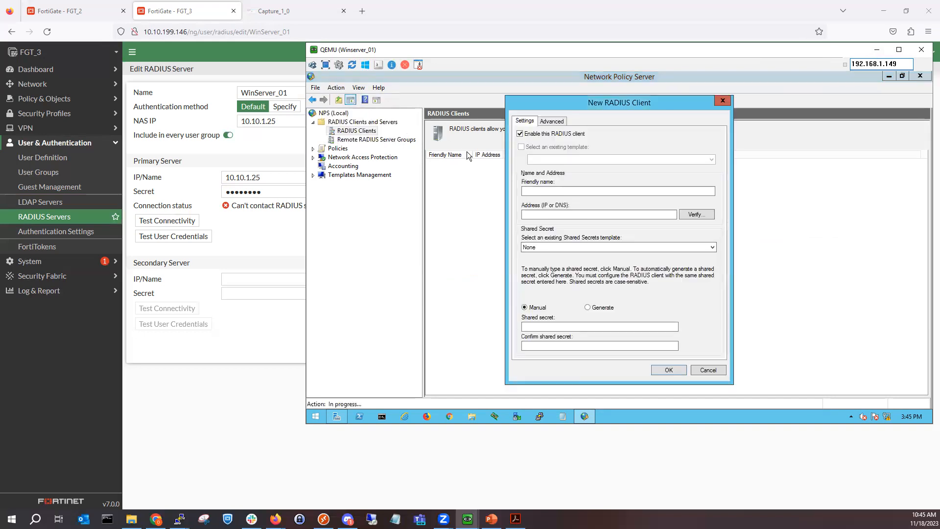
pyautogui.click(544, 192)
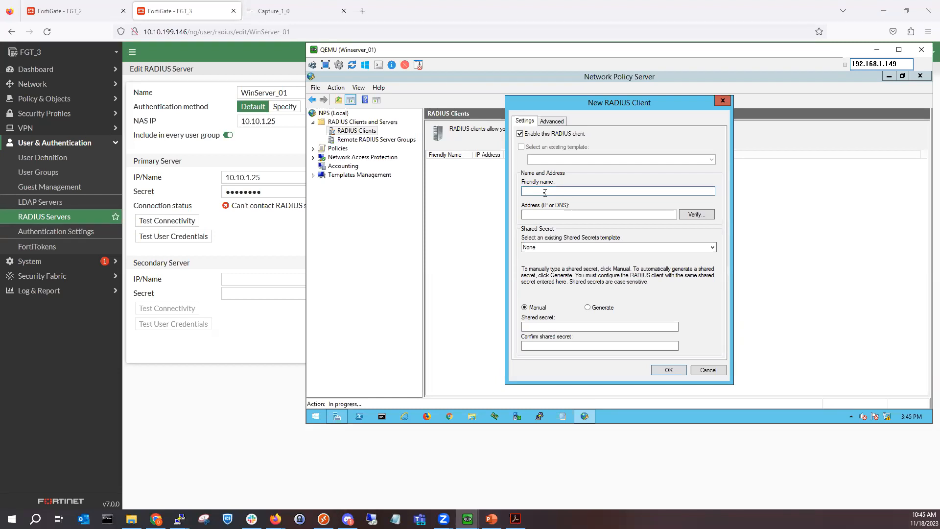
pyautogui.write('FGT_3')
pyautogui.click(546, 215)
pyautogui.write('172.16')
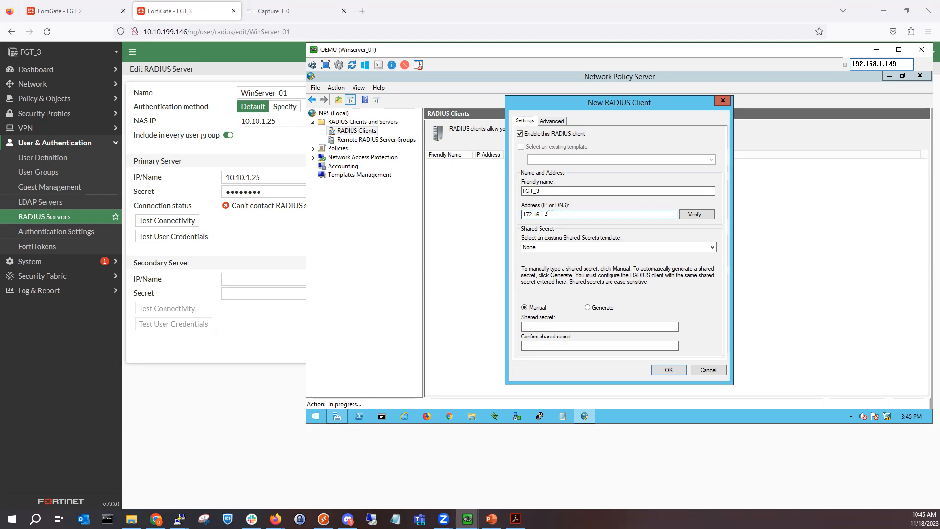
pyautogui.write('.1.1')
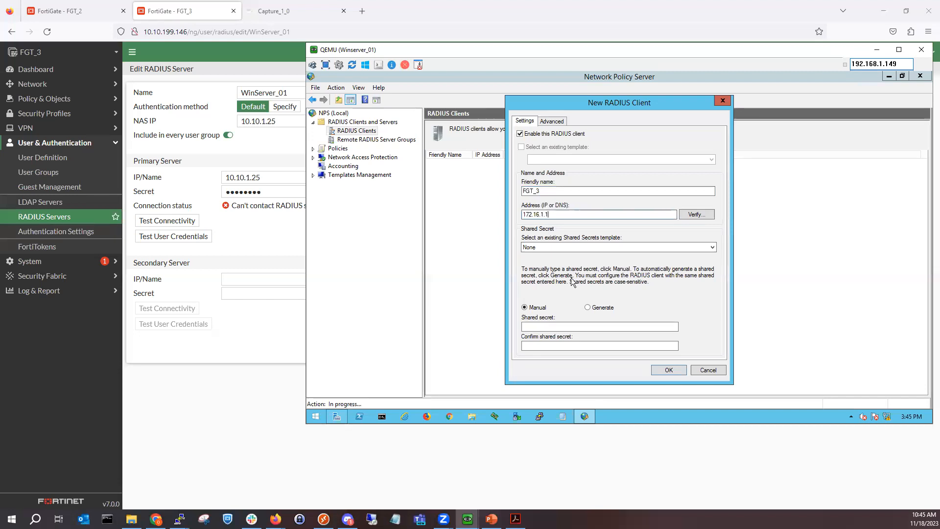
pyautogui.click(564, 326)
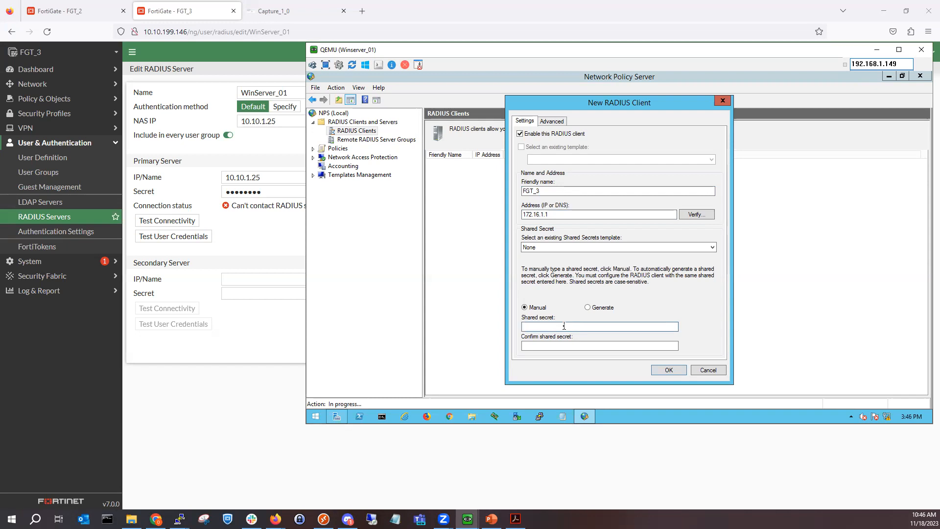
pyautogui.write('fortinet1')
pyautogui.press('Tab')
pyautogui.write('fortinet')
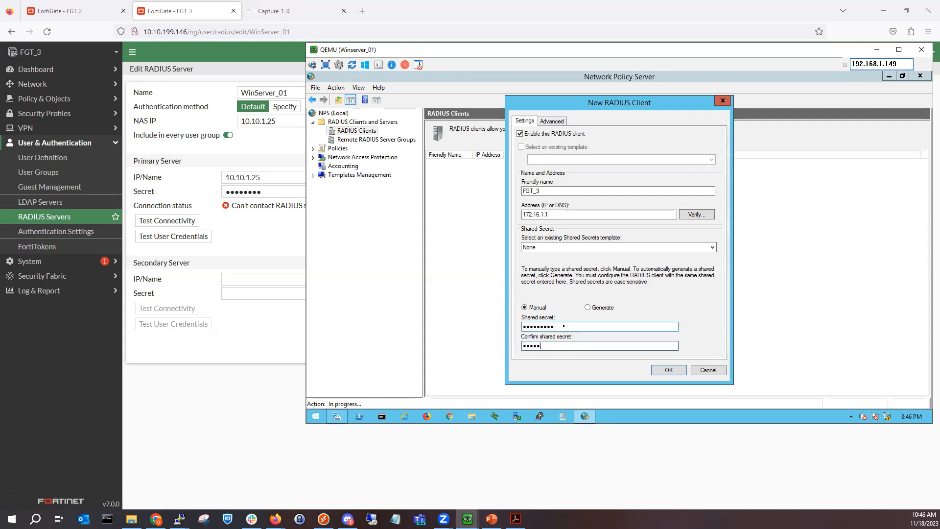
pyautogui.write('1')
pyautogui.click(666, 369)
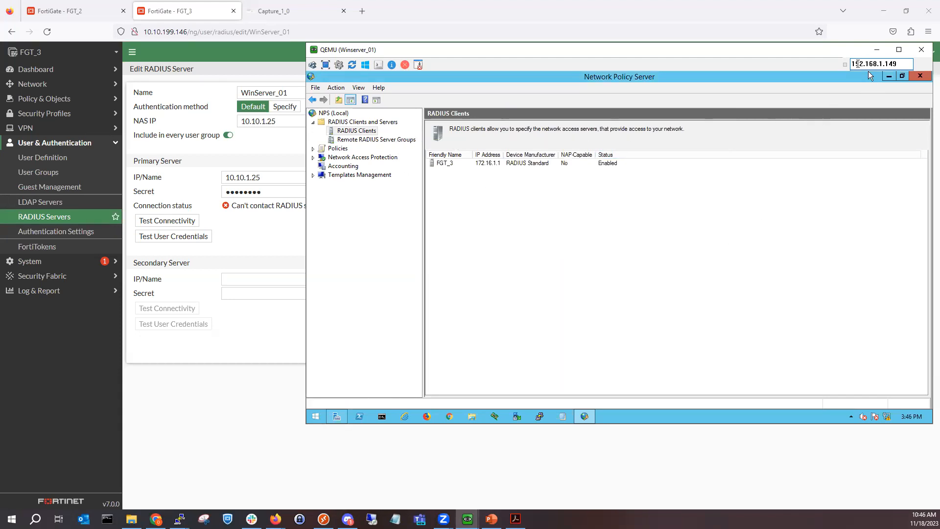
# Step: Expand Policies and show the Connection Request Policies list
pyautogui.click(313, 148)
pyautogui.click(323, 149)
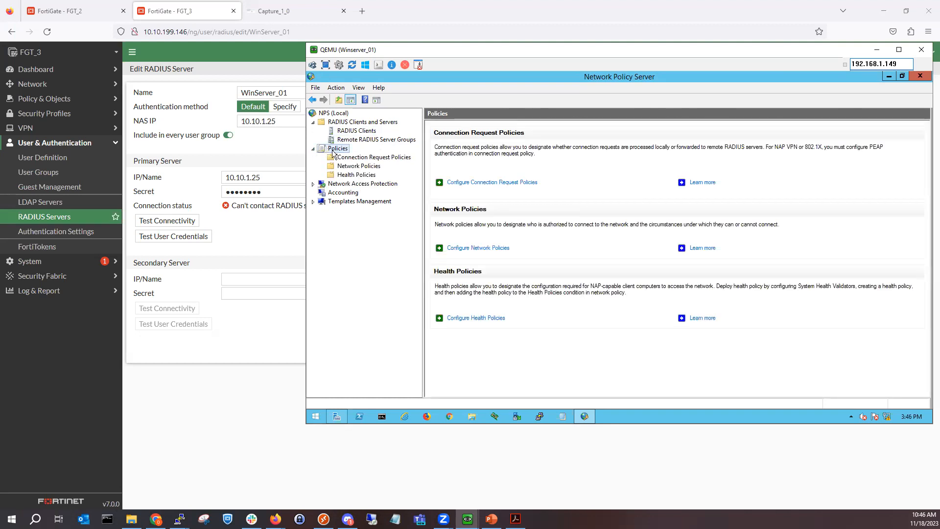
pyautogui.click(342, 157)
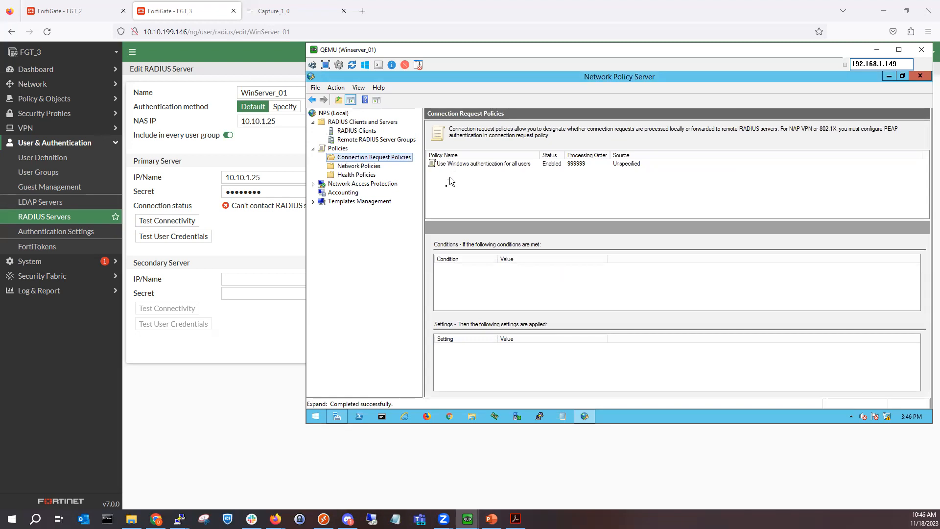
# Step: In FGT_3's CLI console, enter 'config user radius' and show the current RADIUS settings
pyautogui.click(876, 49)
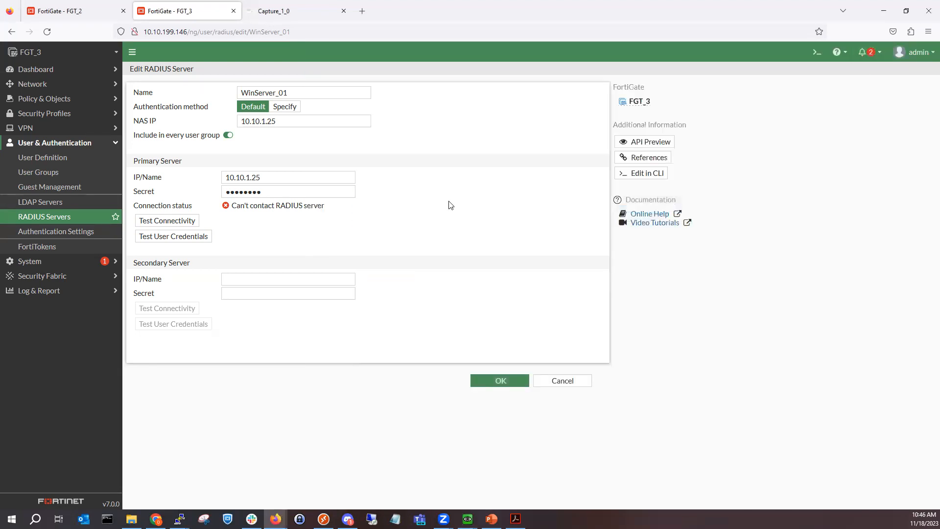
pyautogui.click(816, 53)
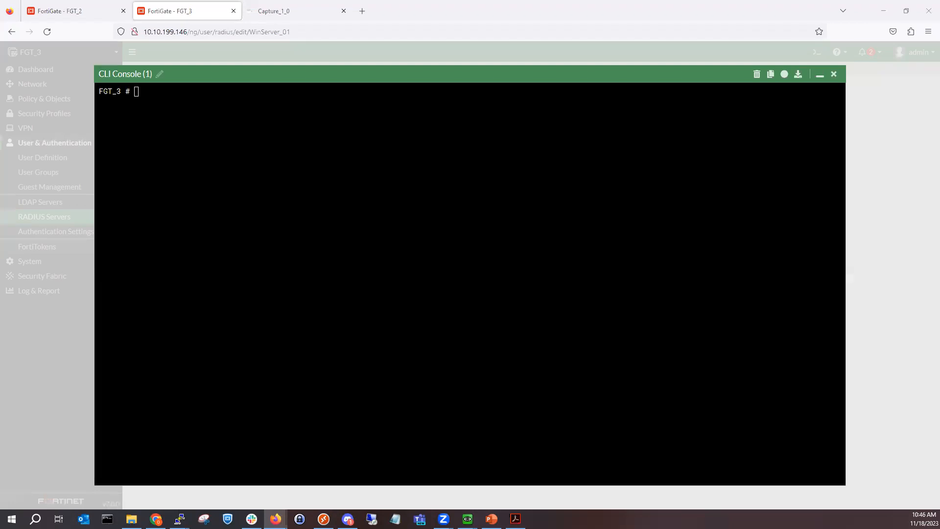
pyautogui.click(156, 518)
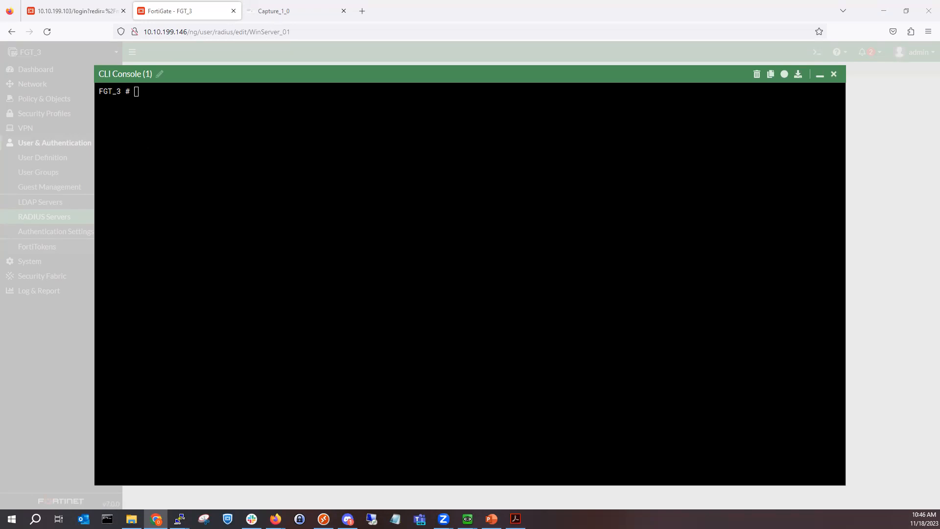
pyautogui.click(348, 222)
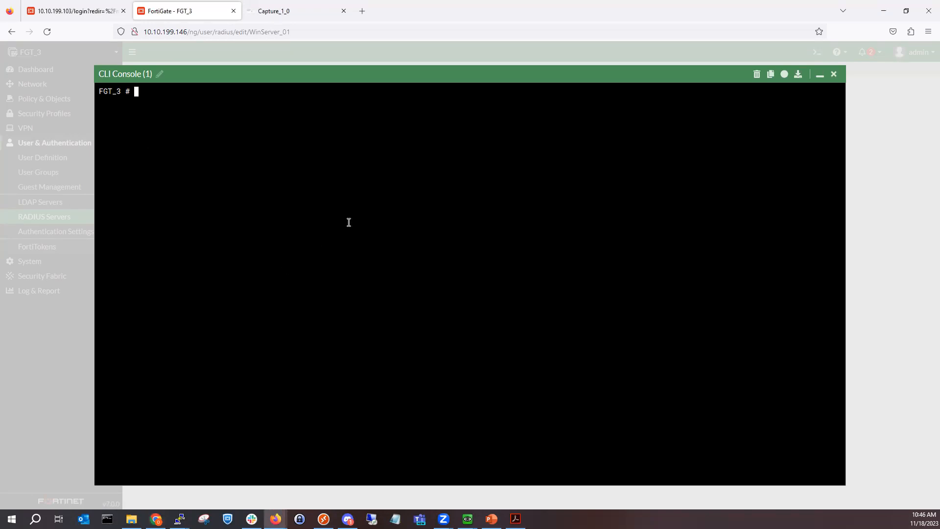
pyautogui.write('config system auth')
pyautogui.press('BackSpace')
pyautogui.press('BackSpace')
pyautogui.press('Tab')
pyautogui.press('Tab')
pyautogui.press('Tab')
pyautogui.press('Tab')
pyautogui.press('Tab')
pyautogui.press('Tab')
pyautogui.press('Tab')
pyautogui.press('Tab')
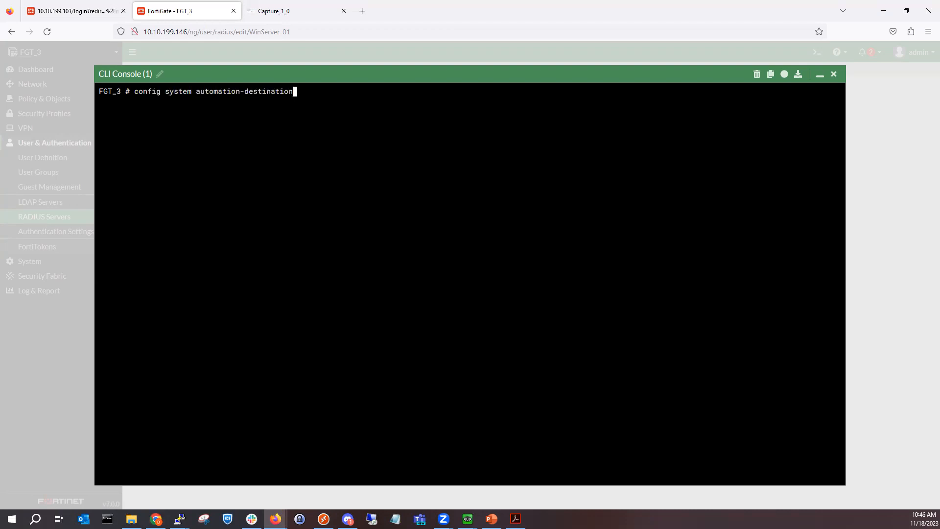
pyautogui.press('Tab')
pyautogui.press('Tab')
pyautogui.press('BackSpace')
pyautogui.press('BackSpace')
pyautogui.press('BackSpace')
pyautogui.press('BackSpace')
pyautogui.press('BackSpace')
pyautogui.press('BackSpace')
pyautogui.press('BackSpace')
pyautogui.press('BackSpace')
pyautogui.press('BackSpace')
pyautogui.press('BackSpace')
pyautogui.press('BackSpace')
pyautogui.press('BackSpace')
pyautogui.press('BackSpace')
pyautogui.press('BackSpace')
pyautogui.press('BackSpace')
pyautogui.press('BackSpace')
pyautogui.press('BackSpace')
pyautogui.press('BackSpace')
pyautogui.write('rad')
pyautogui.press('BackSpace')
pyautogui.press('BackSpace')
pyautogui.press('BackSpace')
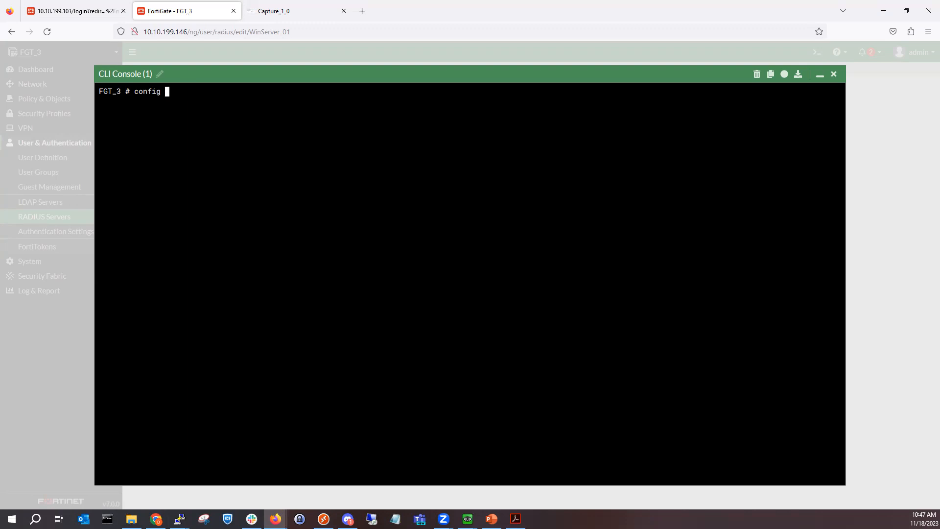
pyautogui.write('user radius')
pyautogui.press('?')
pyautogui.press('Return')
pyautogui.write('show')
pyautogui.press('Return')
# Step: Set source-ip 172.16.1.1 on WinServer_01, verify it with show, and end the configuration
pyautogui.write('edit')
pyautogui.press('Tab')
pyautogui.press('Return')
pyautogui.write('set source-ip')
pyautogui.press('?')
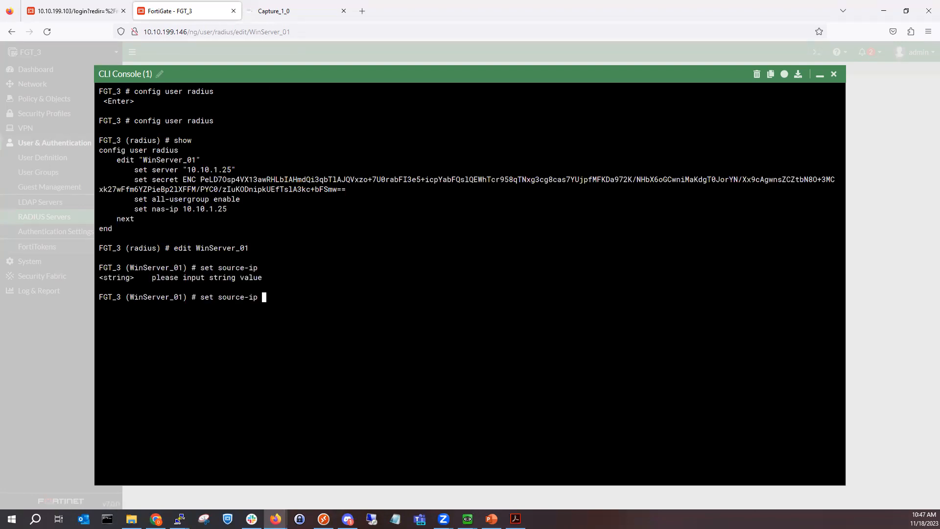
pyautogui.write('172.16.1.1')
pyautogui.press('Return')
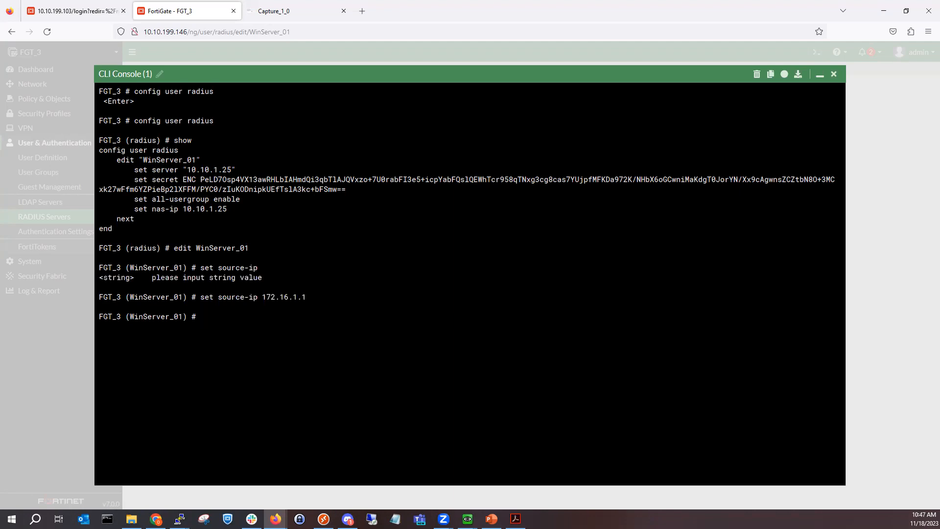
pyautogui.write('show')
pyautogui.press('Return')
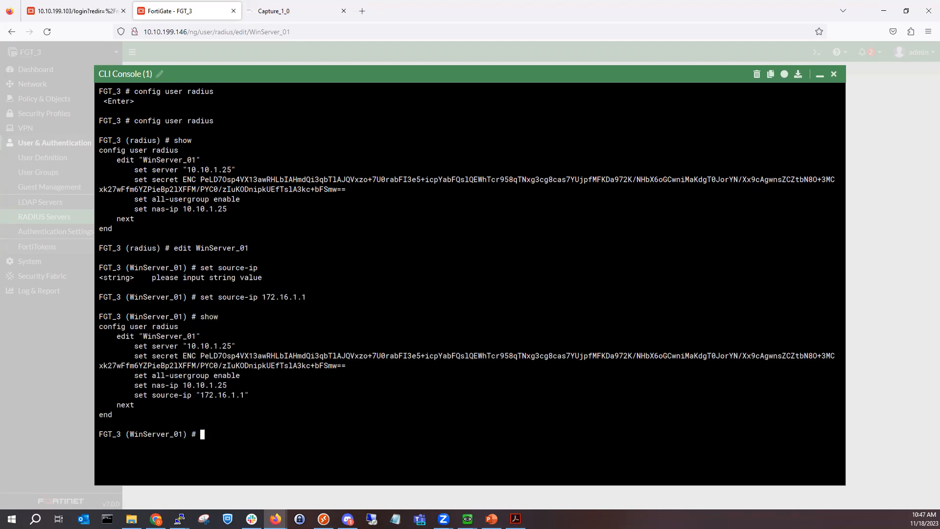
pyautogui.write('end')
pyautogui.press('Return')
pyautogui.moveTo(253, 395); pyautogui.dragTo(139, 395)
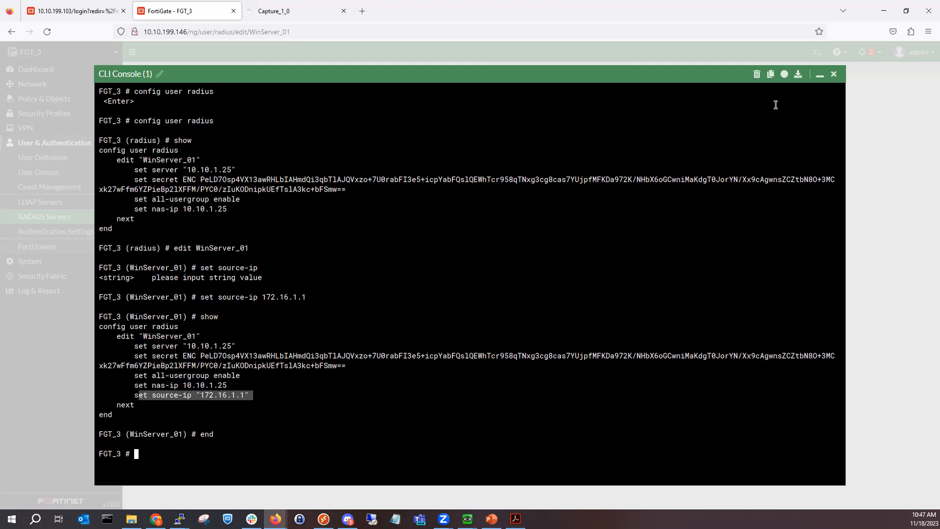
pyautogui.click(819, 74)
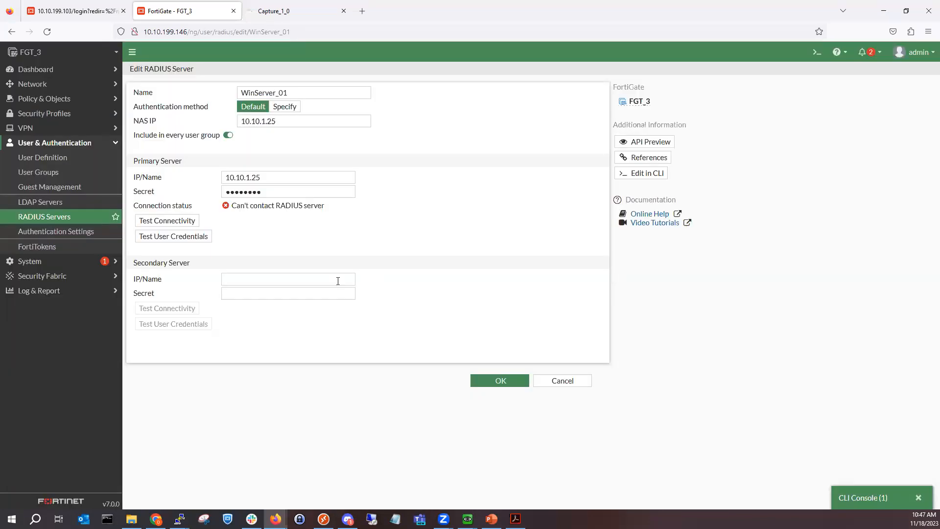
# Step: Confirm FGT_3's WinServer_01 tests Successful and save it, declining the browser's login save
pyautogui.click(190, 221)
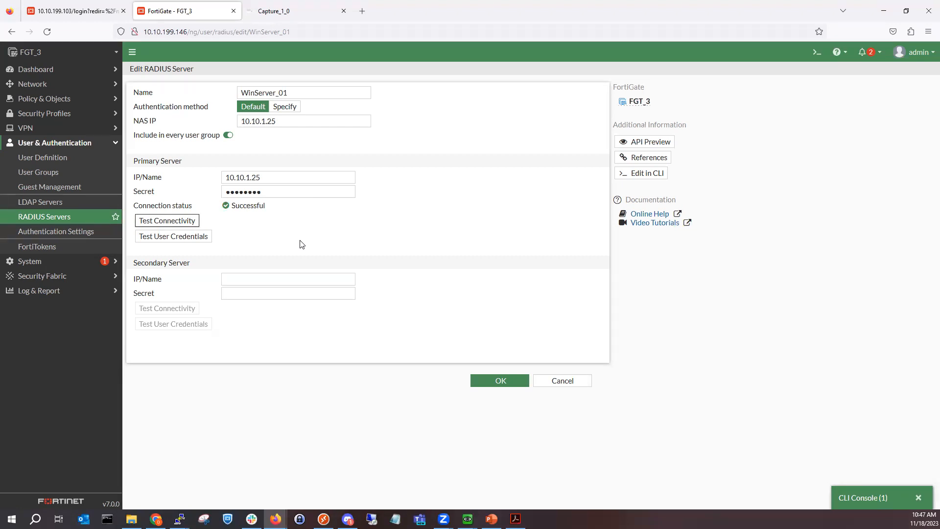
pyautogui.click(918, 497)
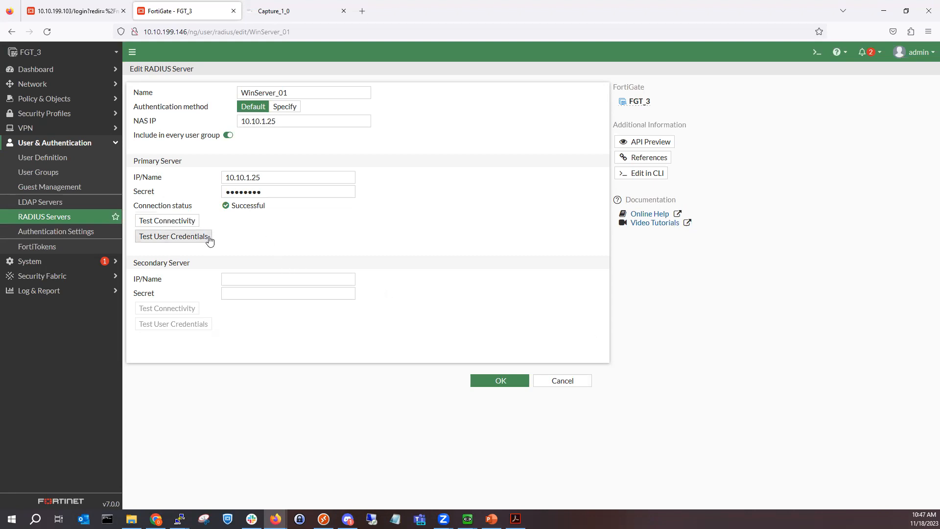
pyautogui.click(488, 381)
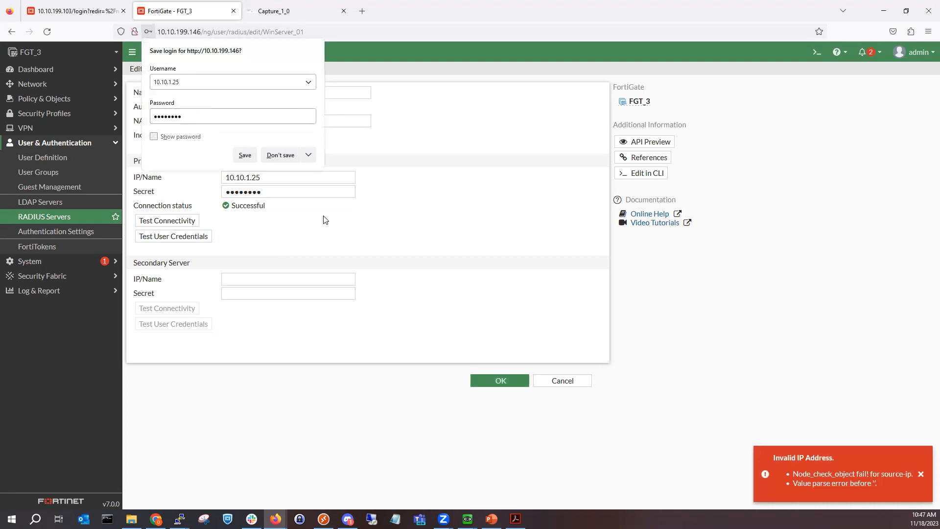
pyautogui.click(276, 155)
# Step: Reopen WinServer_01 from the RADIUS Servers list and save it again
pyautogui.click(920, 474)
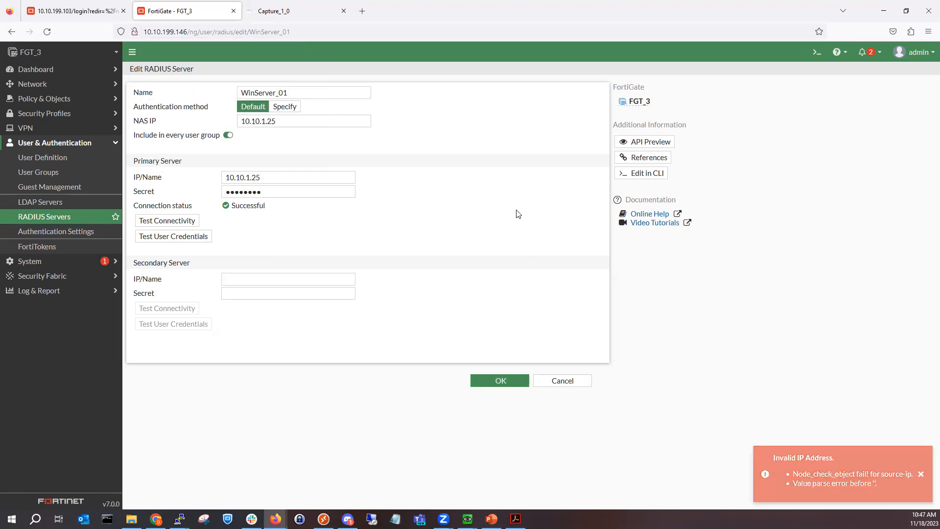
pyautogui.click(52, 217)
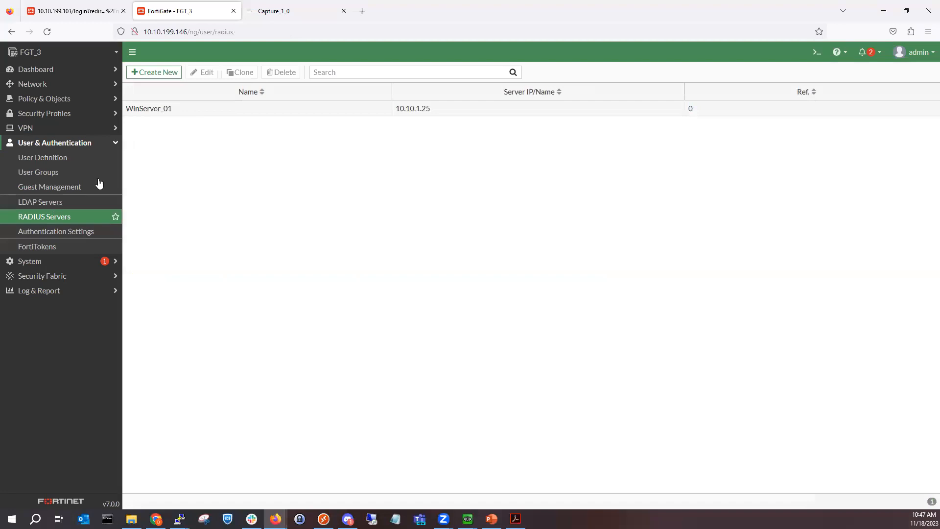
pyautogui.doubleClick(201, 108)
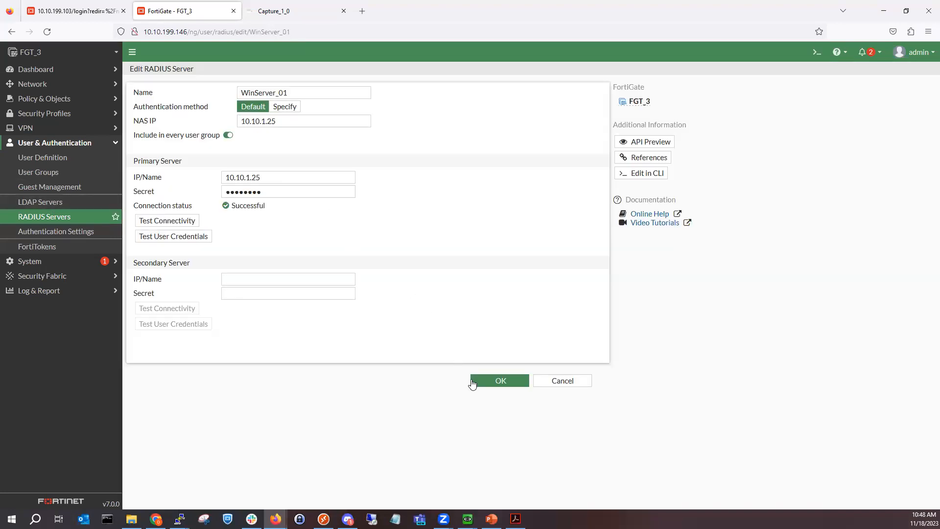
pyautogui.click(486, 380)
pyautogui.click(277, 154)
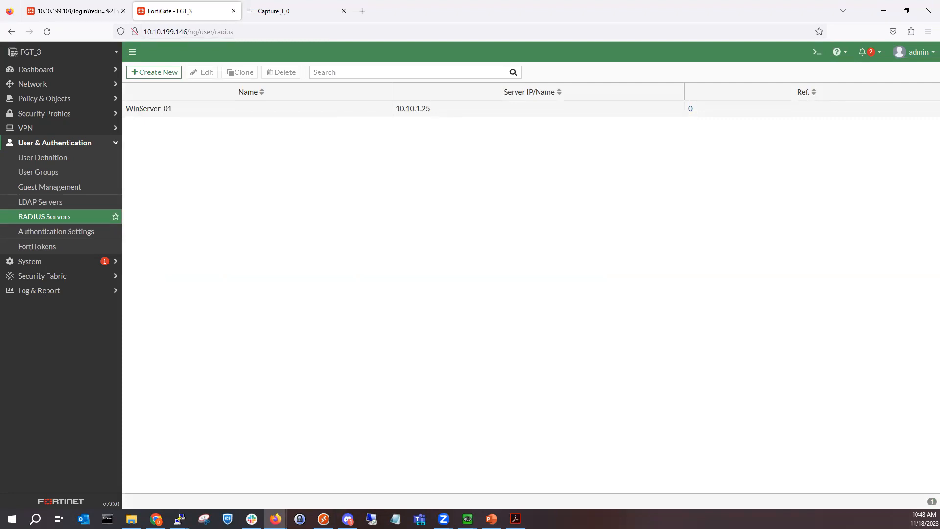
pyautogui.click(95, 11)
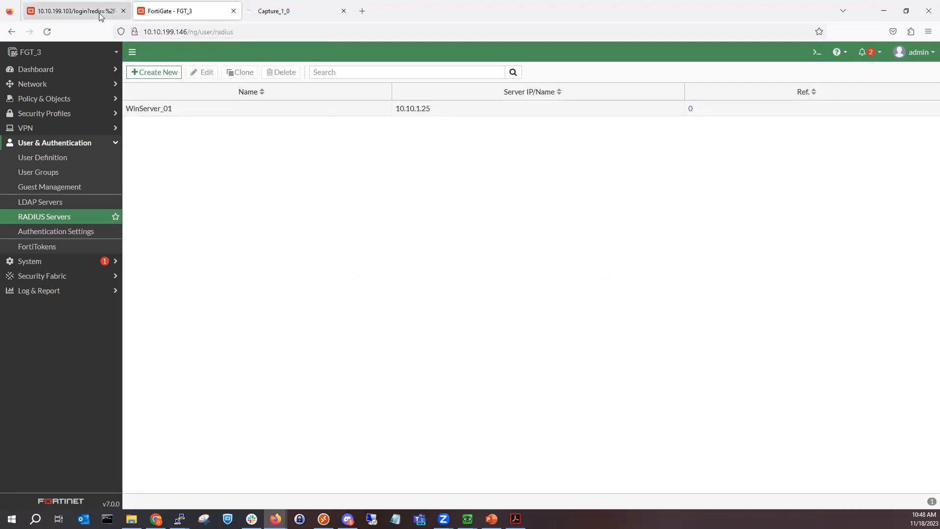
# Step: Log back into the expired FGT_2 session with the admin credentials, declining the browser password save
pyautogui.write('admin')
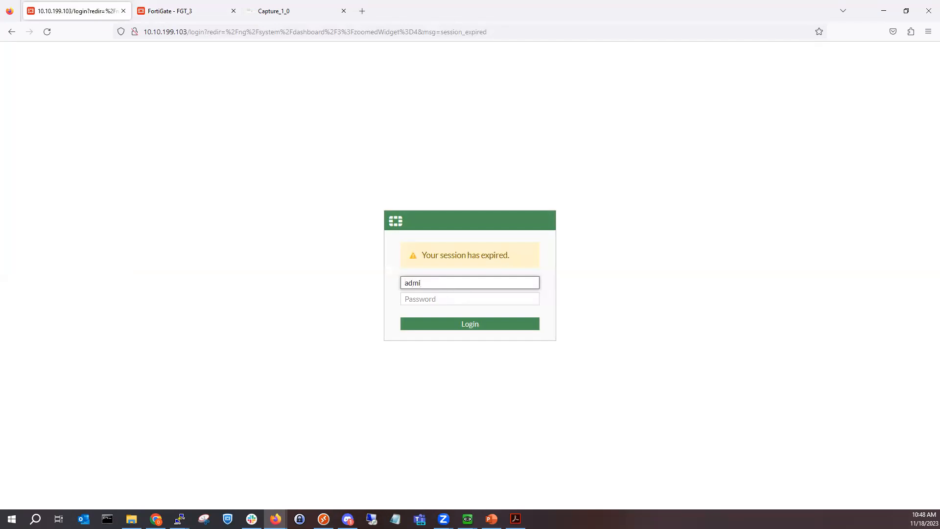
pyautogui.press('Return')
pyautogui.write('admin')
pyautogui.press('Tab')
pyautogui.write('admin••••')
pyautogui.press('Return')
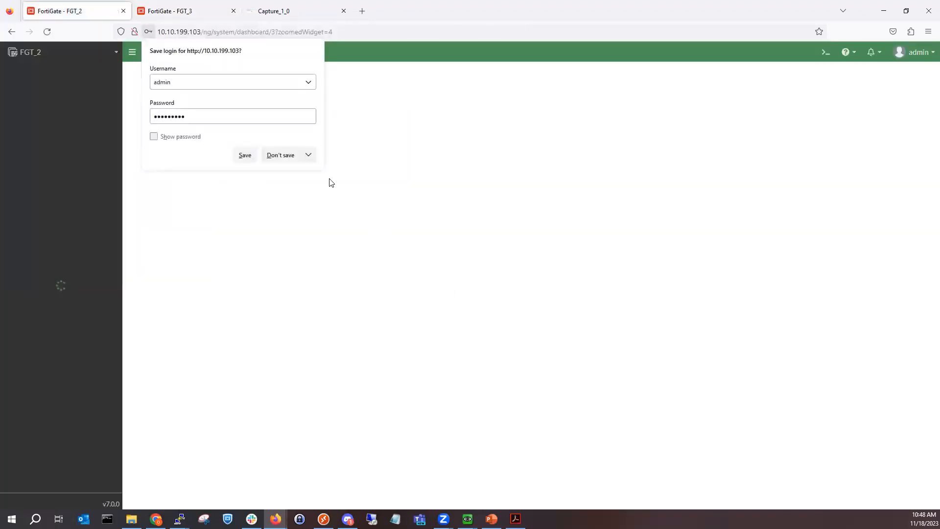
pyautogui.click(284, 155)
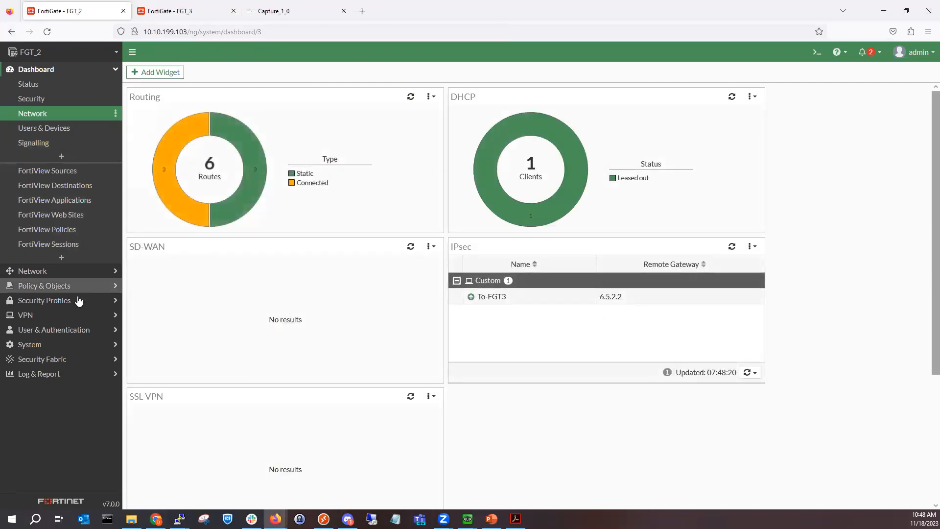
# Step: Start a new RADIUS server on FGT_2, checking FGT_3's server settings for reference
pyautogui.click(62, 330)
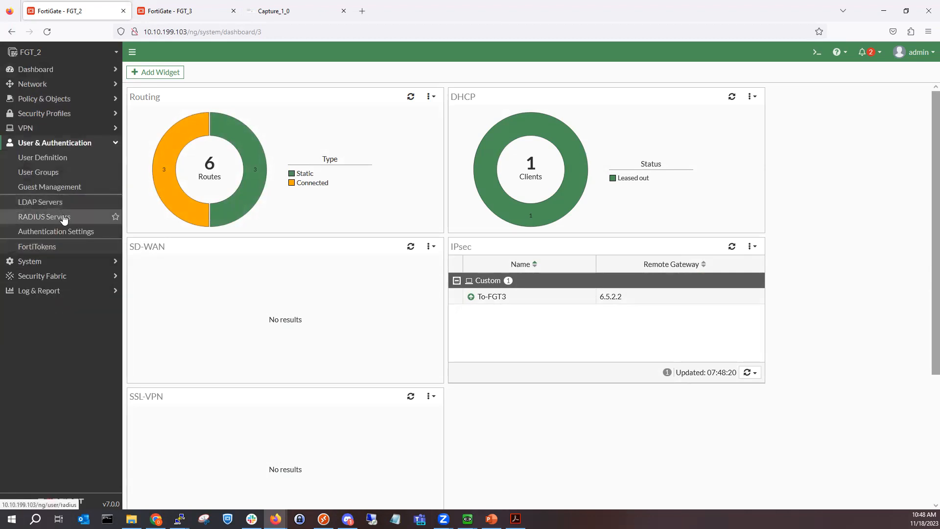
pyautogui.click(64, 219)
pyautogui.click(166, 73)
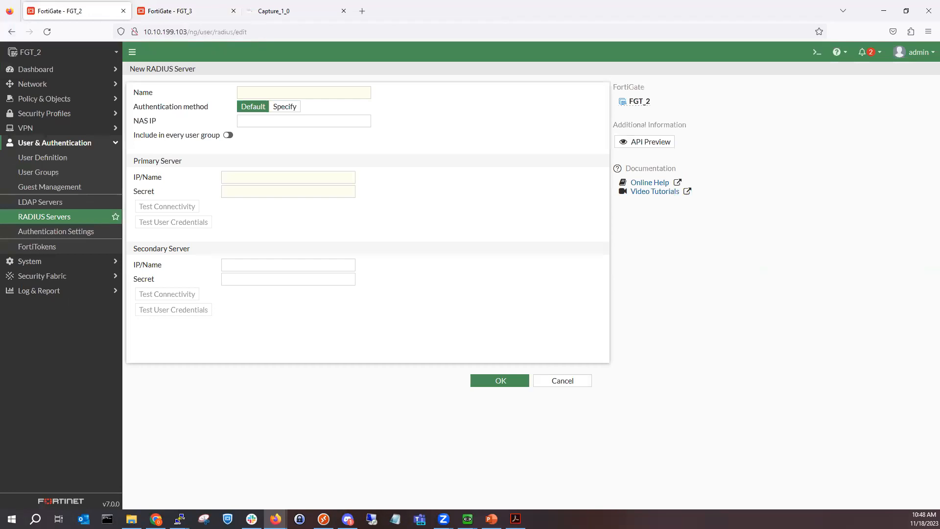
pyautogui.click(244, 92)
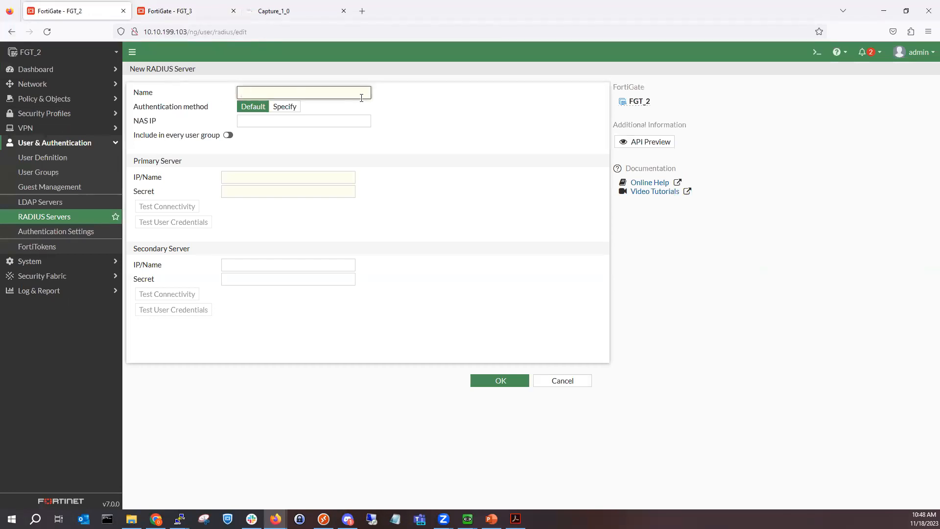
pyautogui.click(176, 11)
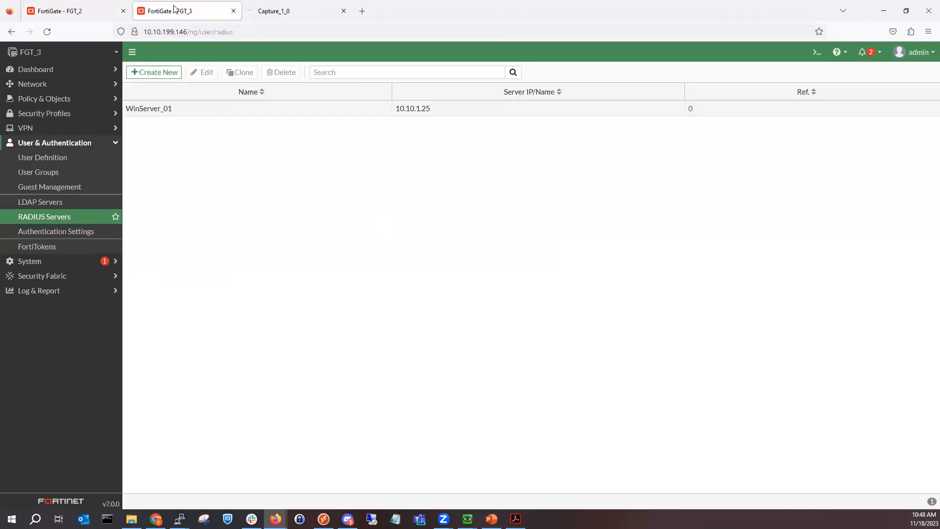
pyautogui.click(57, 17)
# Step: Save WinServer_01 with NAS IP and server 10.10.1.25 plus the shared secret, then test connectivity
pyautogui.write('Wi')
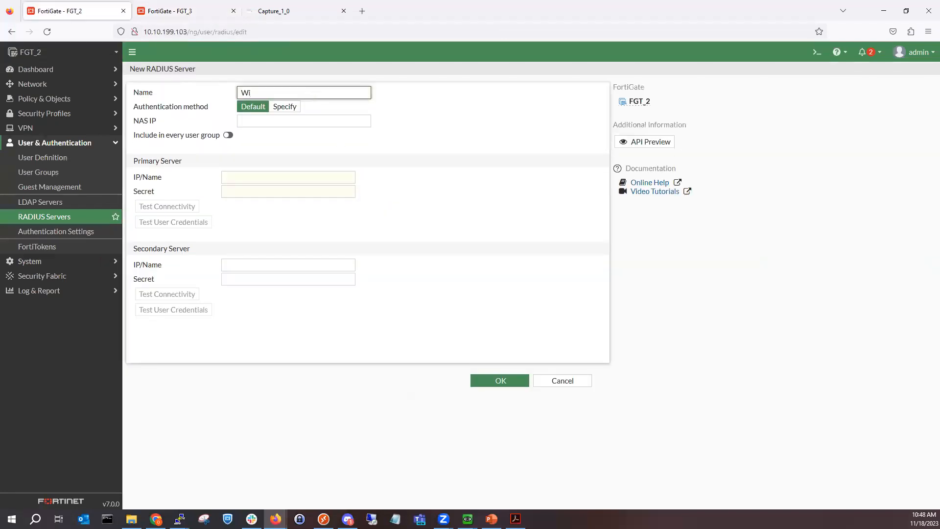
pyautogui.write('nServer_01')
pyautogui.click(303, 121)
pyautogui.write('1')
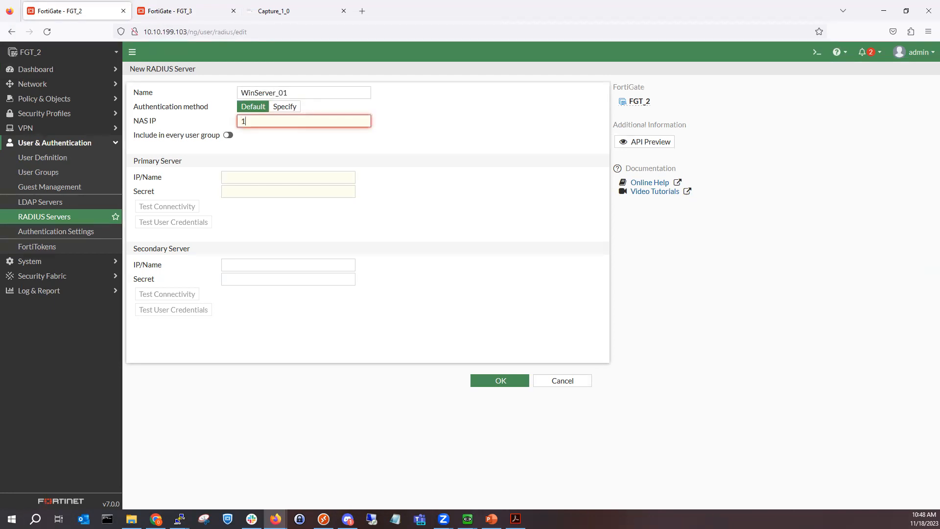
pyautogui.write('0.10.1.25')
pyautogui.click(243, 175)
pyautogui.click(232, 178)
pyautogui.write('10.10.1.25')
pyautogui.click(253, 189)
pyautogui.write('123456789')
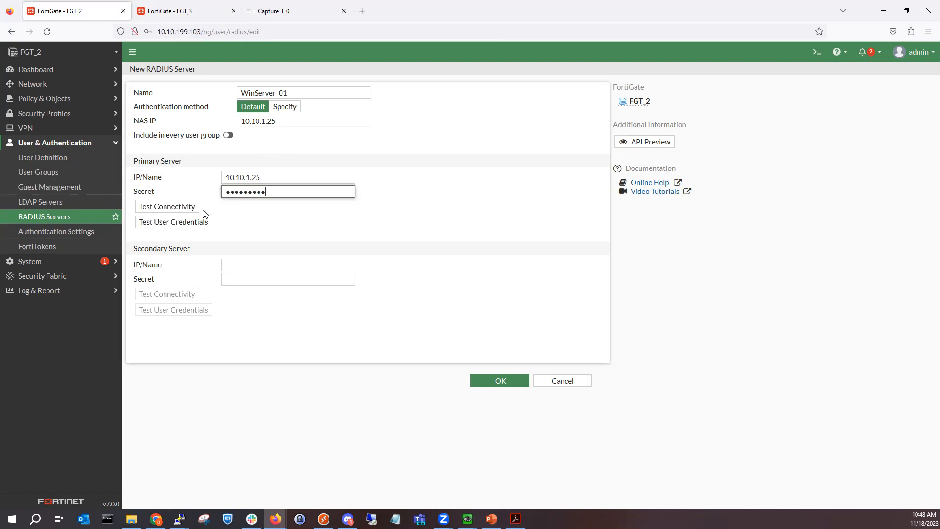
pyautogui.click(497, 381)
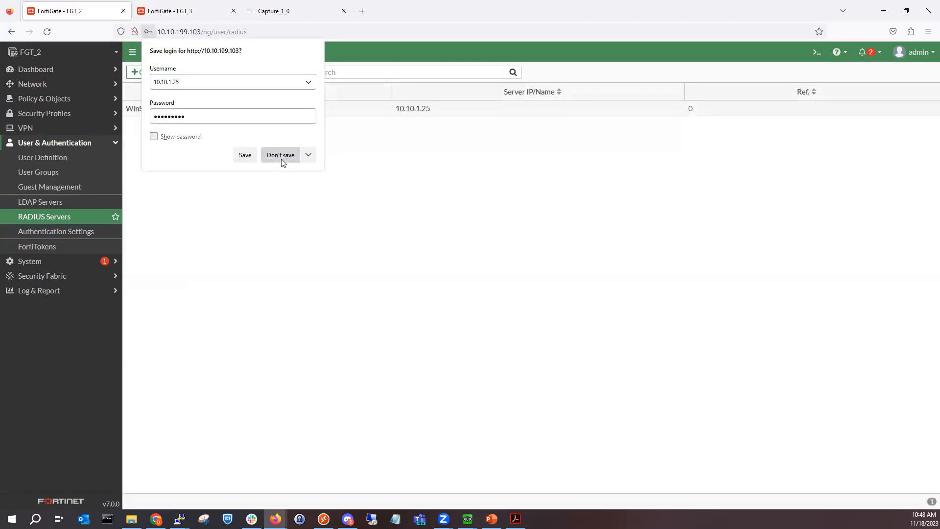
pyautogui.click(280, 155)
pyautogui.doubleClick(333, 115)
pyautogui.click(191, 217)
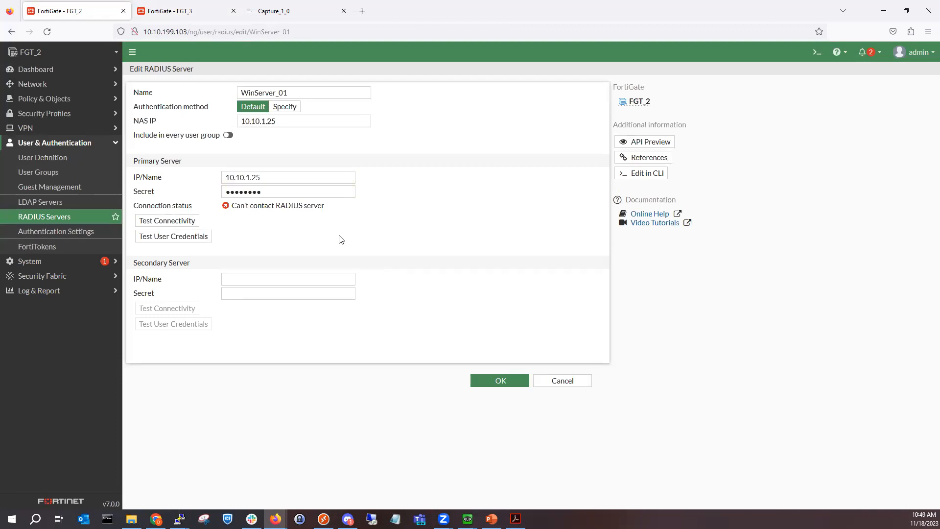
# Step: In the Windows Server NPS console, show RADIUS Clients and begin a new client
pyautogui.moveTo(467, 519)
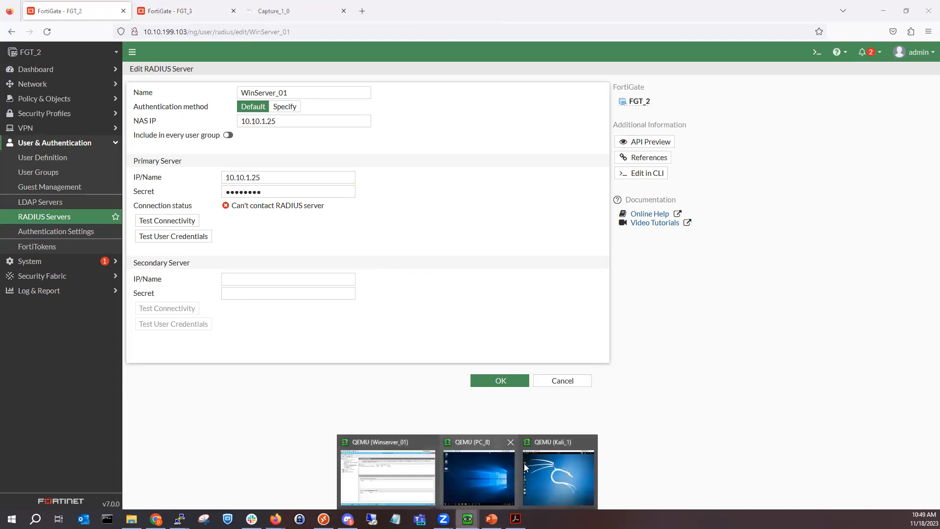
pyautogui.click(398, 488)
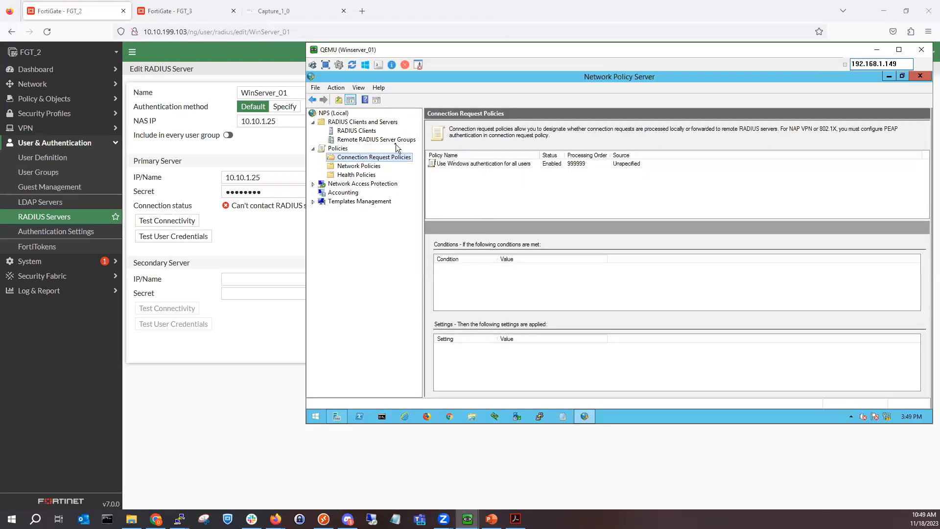
pyautogui.click(373, 131)
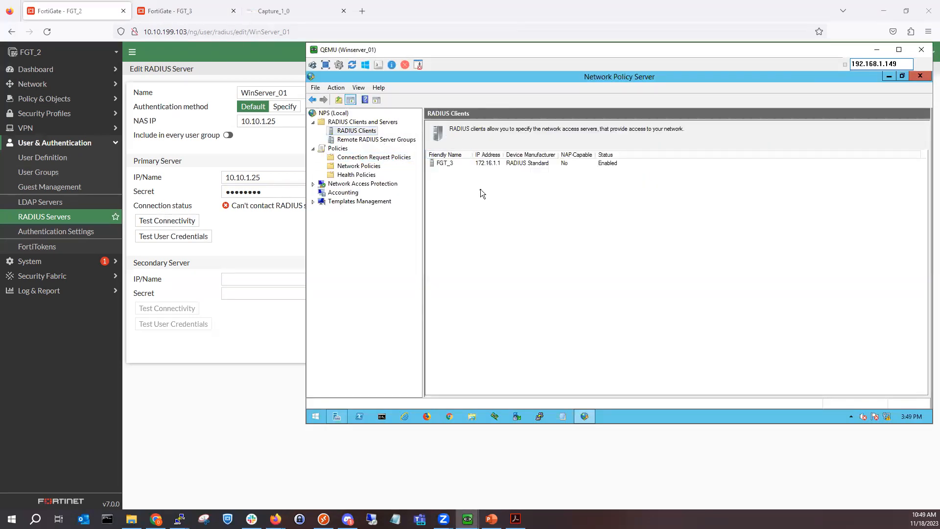
pyautogui.click(337, 88)
pyautogui.press('Escape')
pyautogui.click(377, 100)
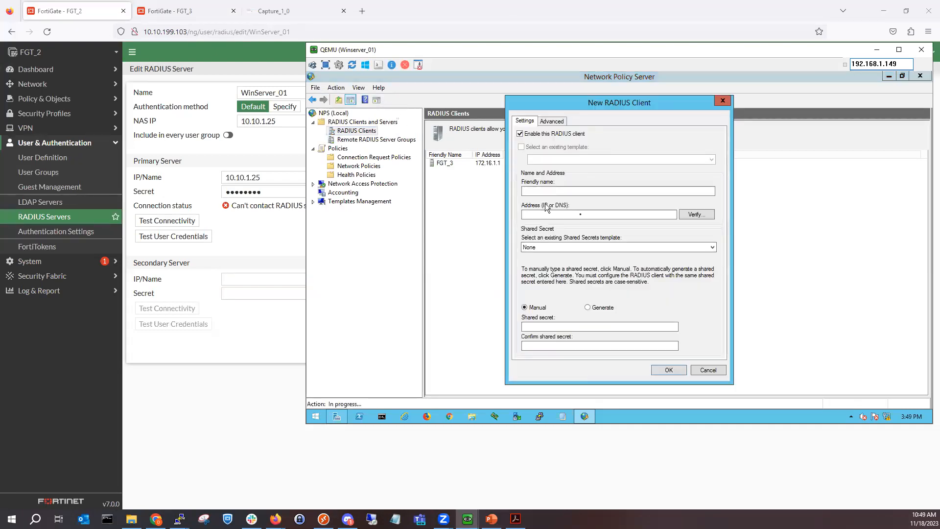
# Step: Add RADIUS client FGT_2 at 10.10.1.1 with the shared secret entered and confirmed
pyautogui.write('FG')
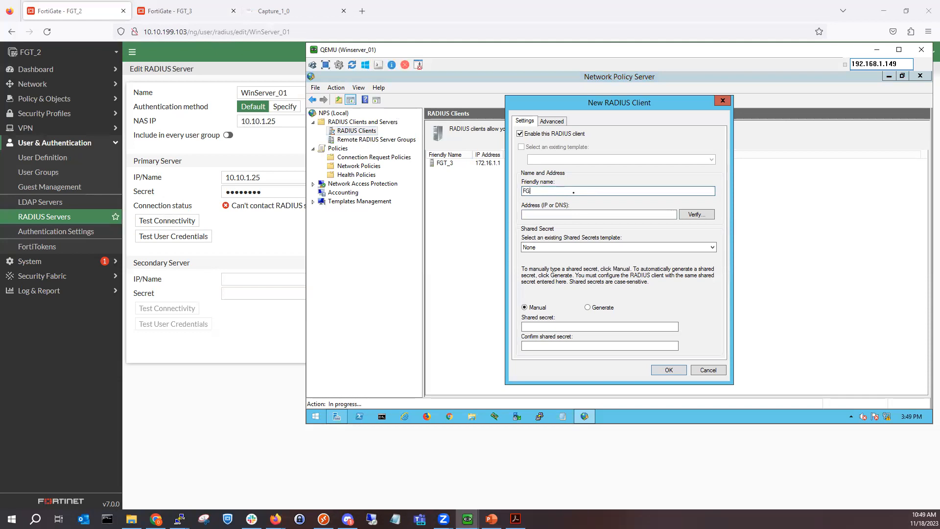
pyautogui.write('T_2')
pyautogui.click(607, 215)
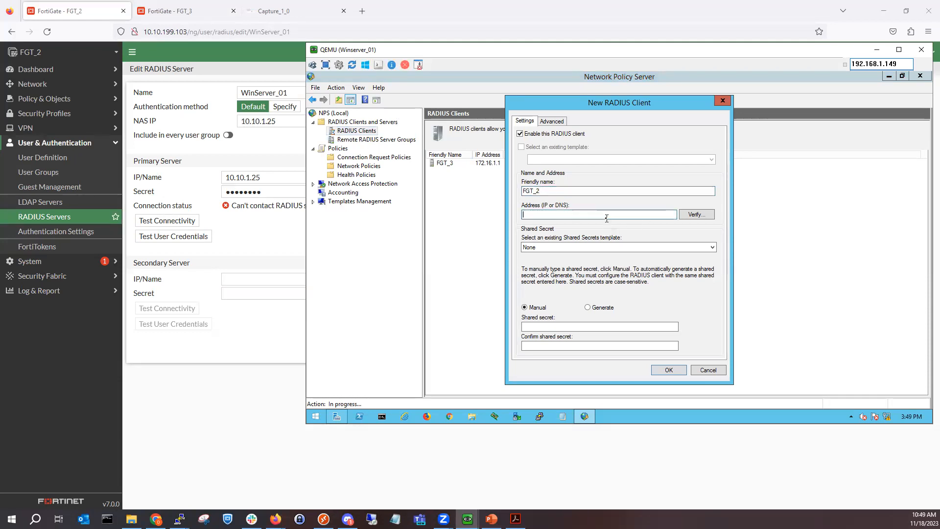
pyautogui.write('10.10.1.1')
pyautogui.click(566, 325)
pyautogui.write('••••••')
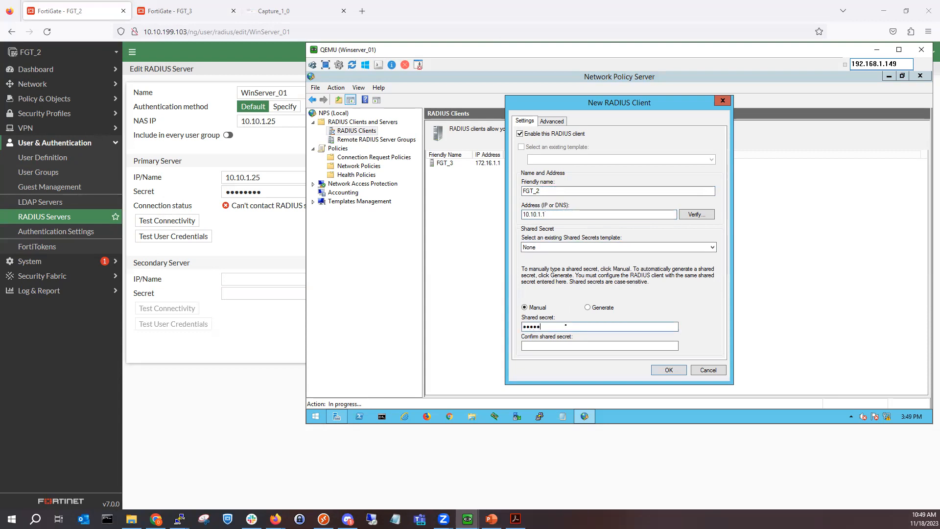
pyautogui.write('•••')
pyautogui.press('Tab')
pyautogui.write('•••••••••')
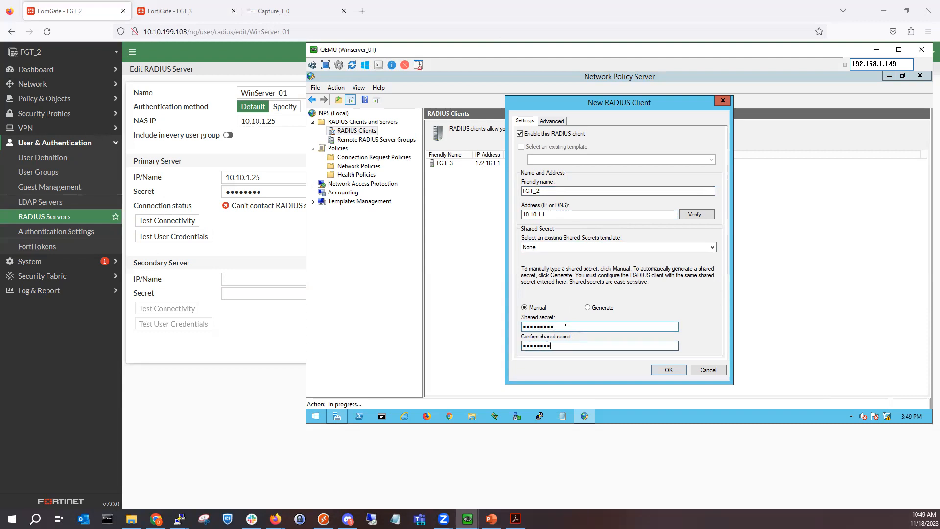
pyautogui.press('Return')
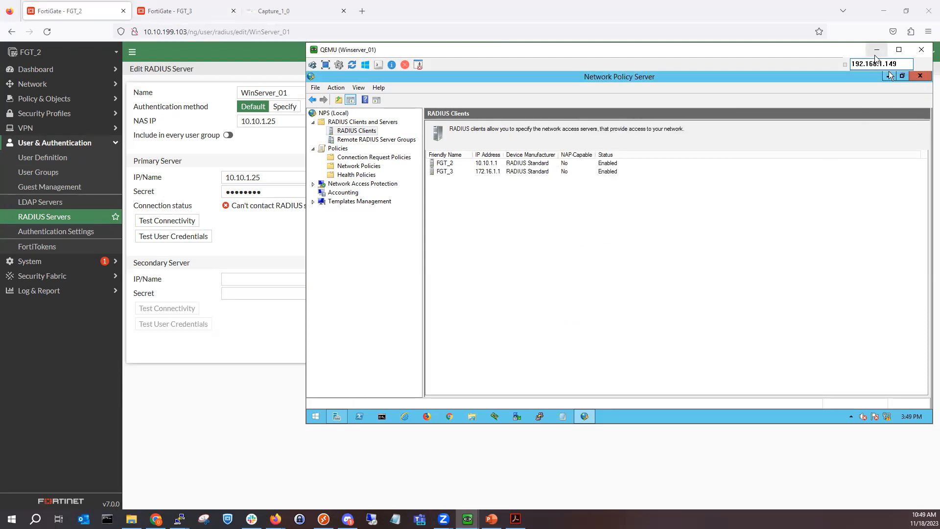
# Step: Retest FGT_2's WinServer_01 connection, now successful, and save it without storing the browser login
pyautogui.click(888, 77)
pyautogui.click(877, 49)
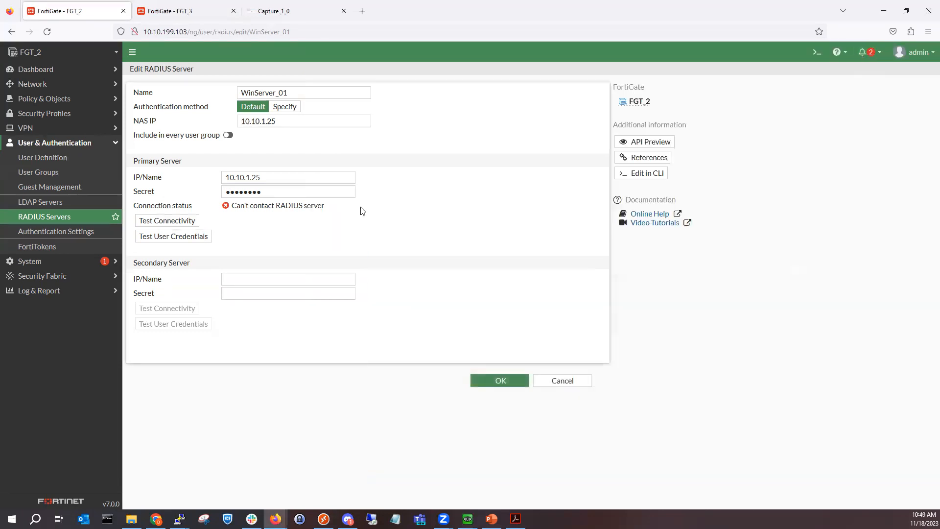
pyautogui.click(191, 221)
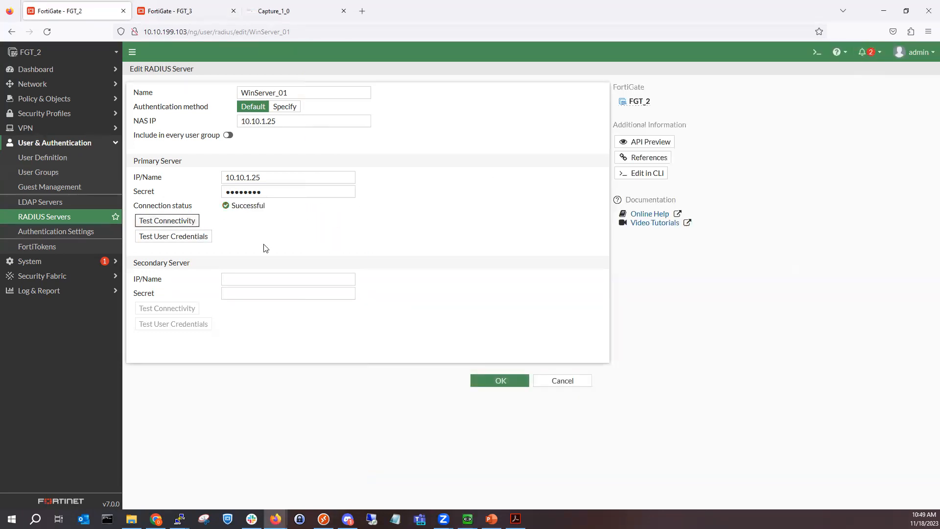
pyautogui.click(489, 382)
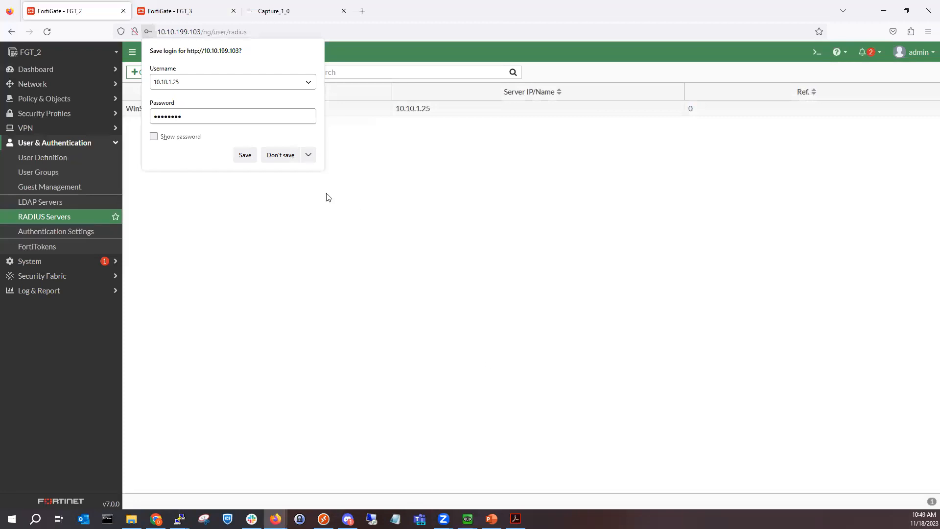
pyautogui.click(288, 159)
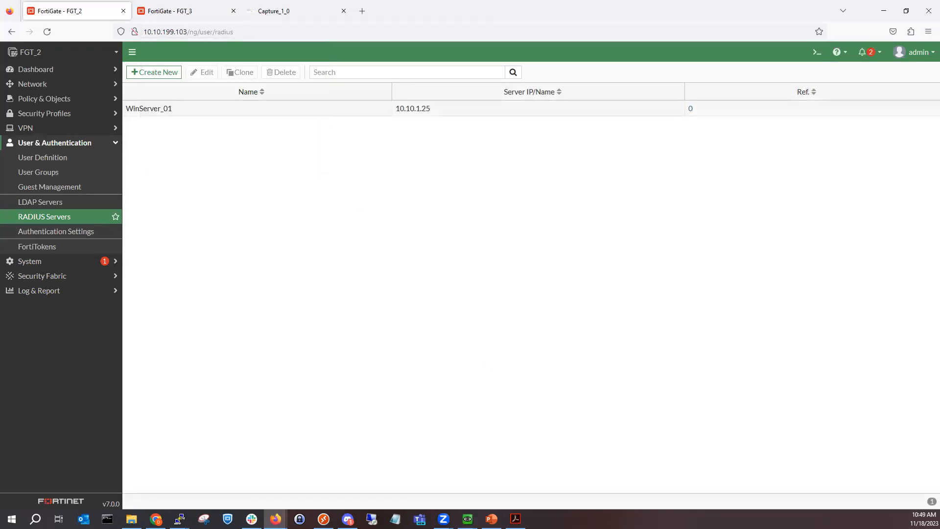
pyautogui.hotkey('alt', 'Tab')
pyautogui.click(58, 174)
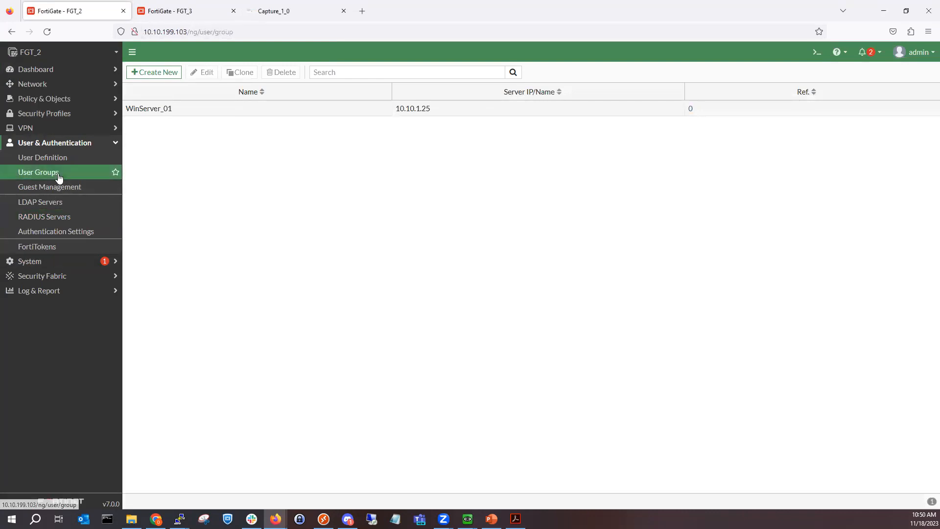
pyautogui.click(169, 79)
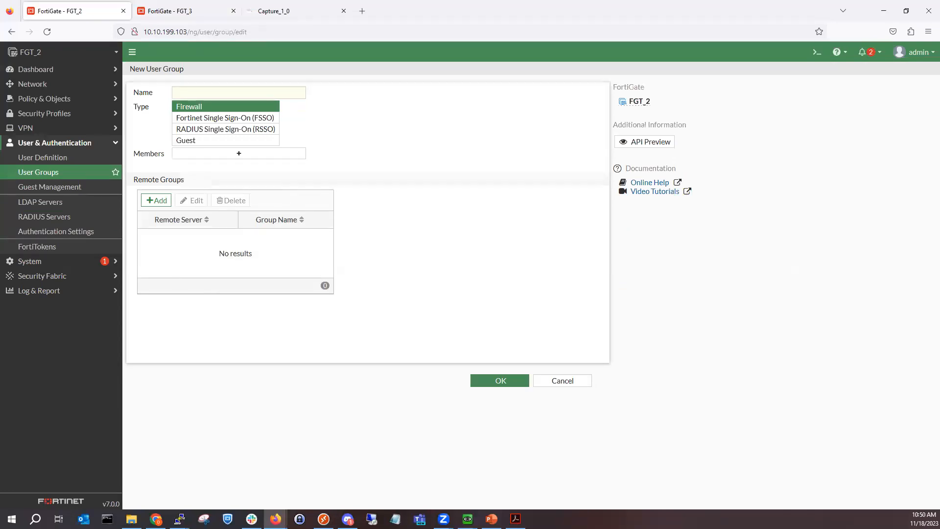
pyautogui.hotkey('alt', 'Tab')
pyautogui.hotkey('alt', 'Tab')
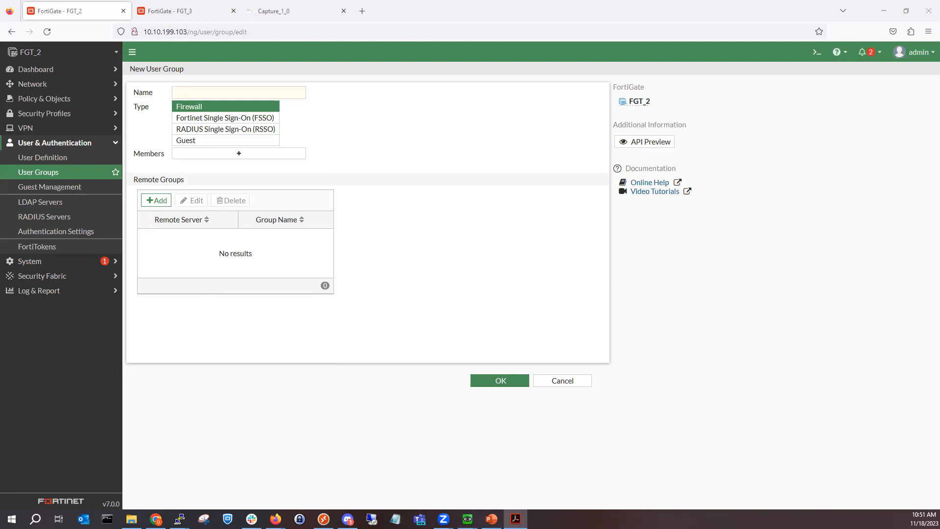
# Step: Enter the new user group's name, removing the invalid apostrophe text and partial word
pyautogui.click(194, 90)
pyautogui.write('Caresha')
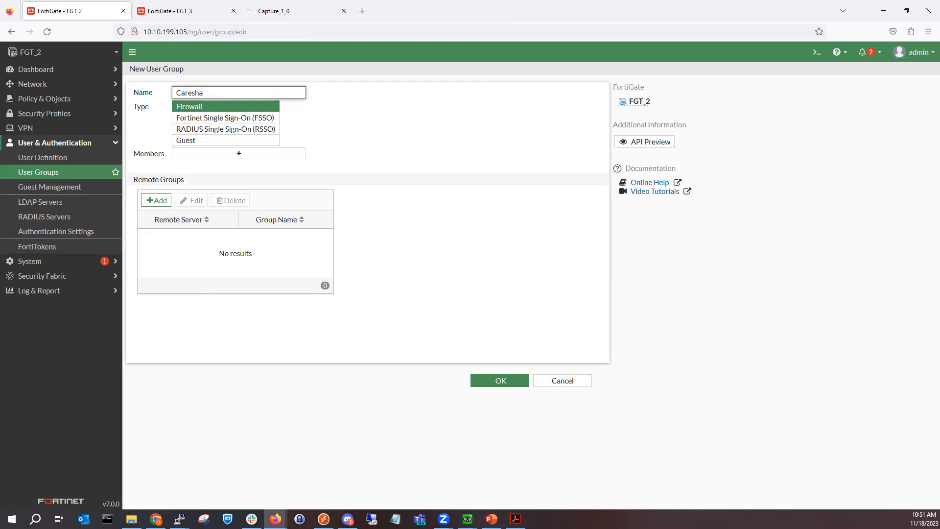
pyautogui.write("'s Crew")
pyautogui.press('BackSpace')
pyautogui.press('BackSpace')
pyautogui.press('BackSpace')
pyautogui.press('BackSpace')
pyautogui.press('BackSpace')
pyautogui.press('BackSpace')
pyautogui.press('BackSpace')
pyautogui.write('Cr')
pyautogui.press('BackSpace')
pyautogui.press('BackSpace')
pyautogui.write('Please')
# Step: Open Active Directory Users and Computers on the Windows Server VM and show hyrule.net Users
pyautogui.click(468, 519)
pyautogui.click(391, 478)
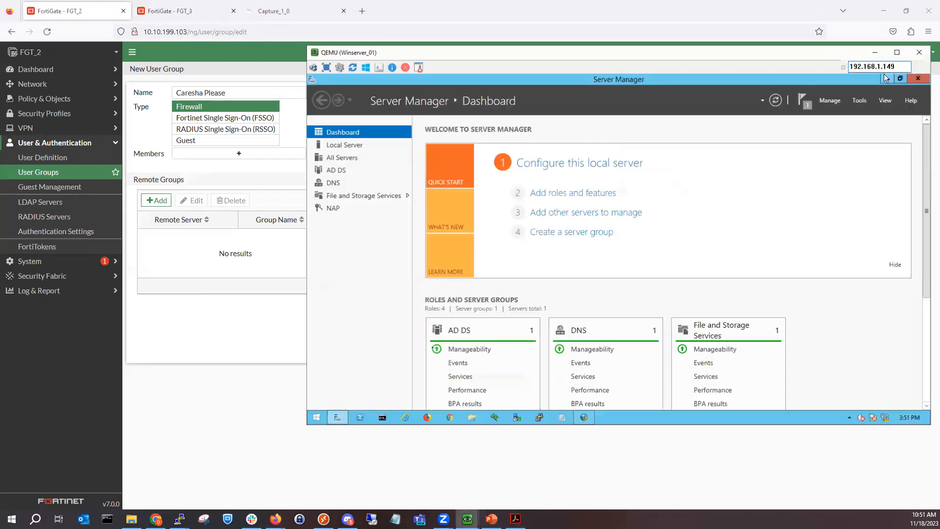
pyautogui.click(861, 97)
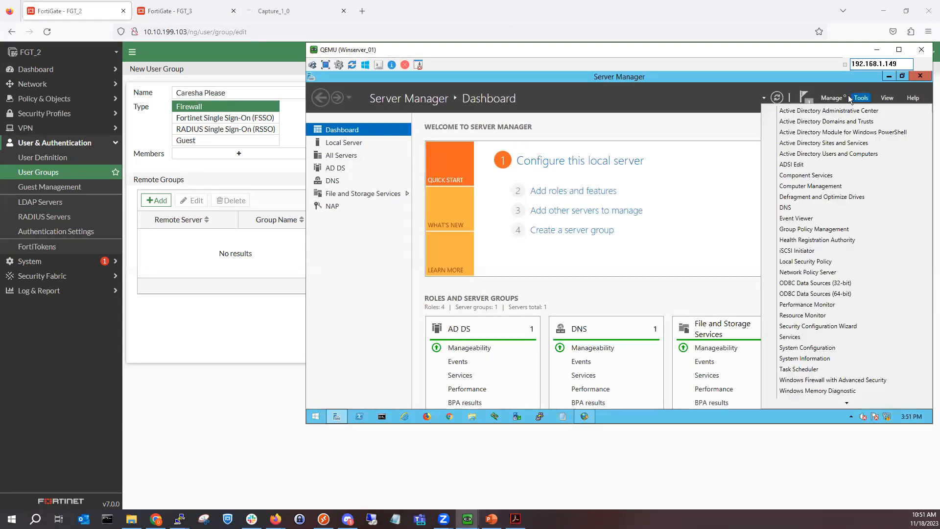
pyautogui.click(840, 154)
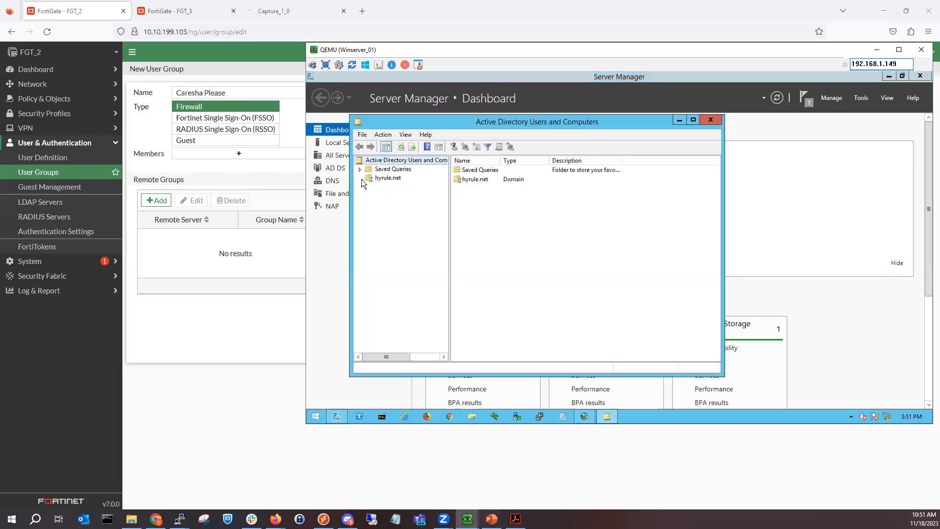
pyautogui.click(360, 178)
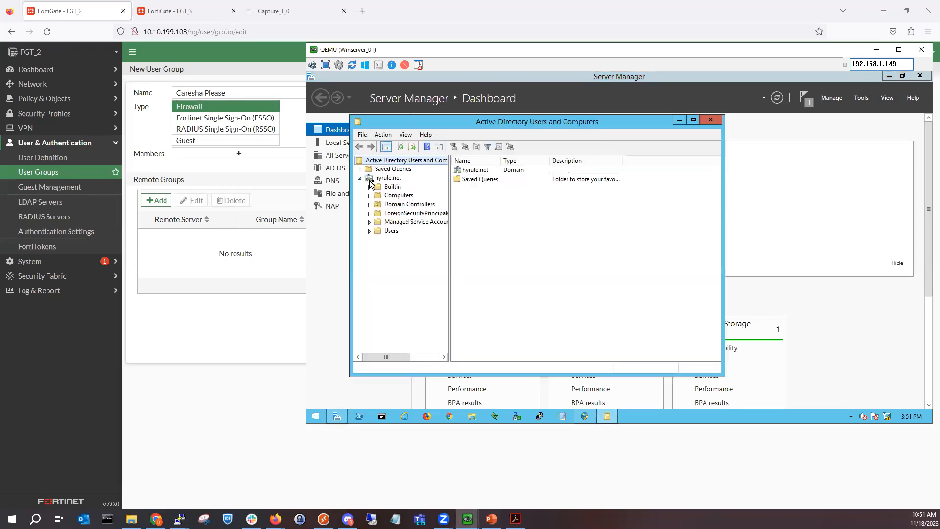
pyautogui.click(391, 231)
# Step: Create the global security group BeyHive in the Users container
pyautogui.rightClick(689, 242)
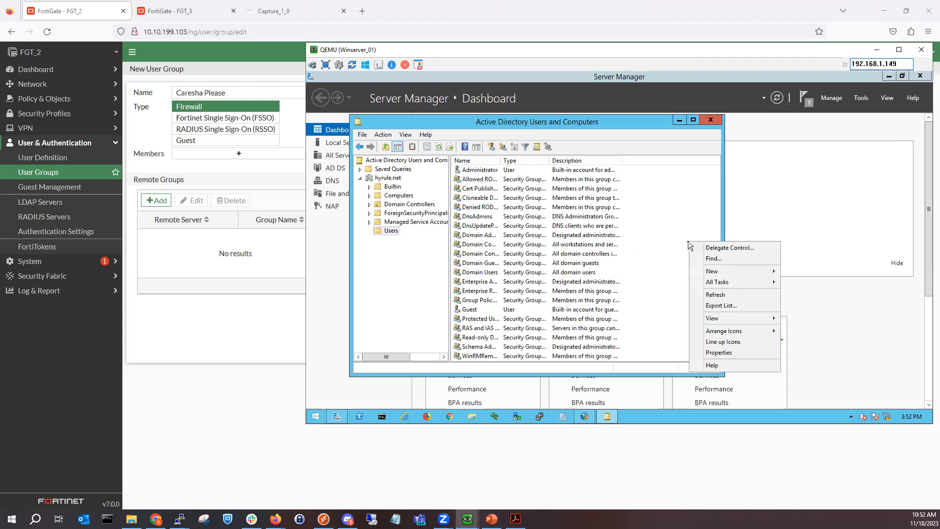
pyautogui.moveTo(719, 277)
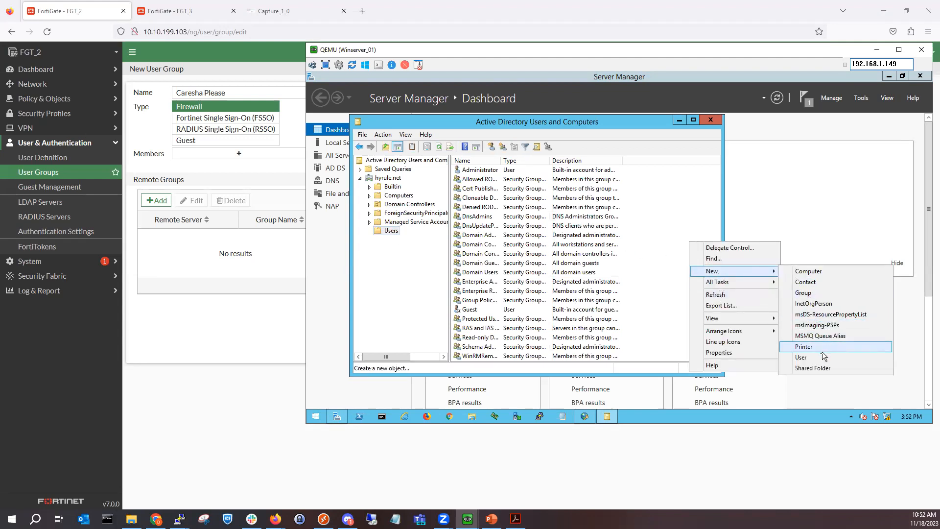
pyautogui.click(805, 292)
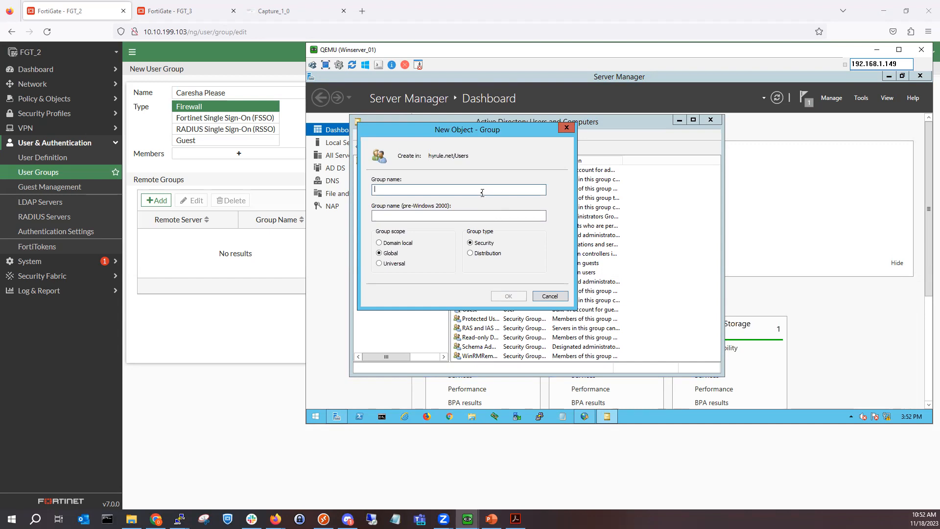
pyautogui.write('BeyHive')
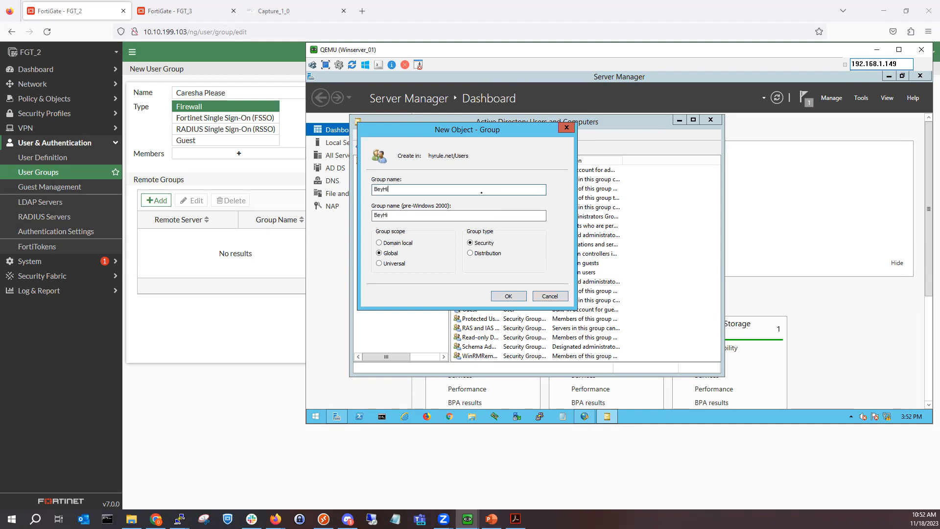
pyautogui.click(509, 296)
# Step: Start a new user in hyrule.net Users, entering the user's name and logon name
pyautogui.rightClick(670, 223)
pyautogui.moveTo(701, 256)
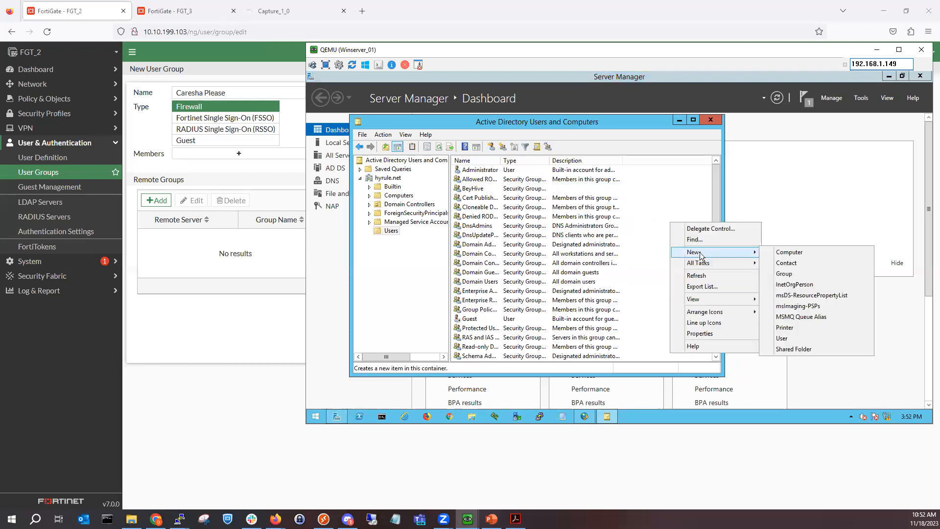
pyautogui.click(803, 338)
pyautogui.write('mykevia')
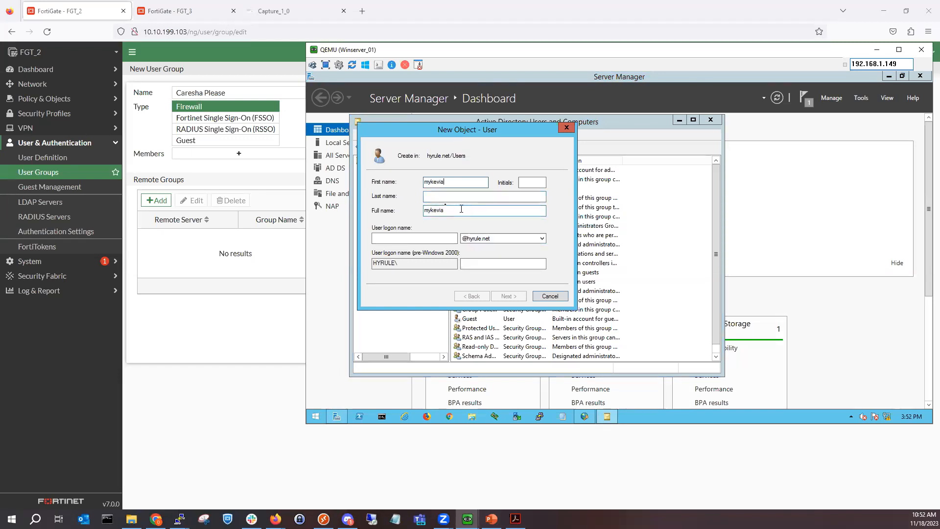
pyautogui.click(421, 238)
pyautogui.write('mykevia')
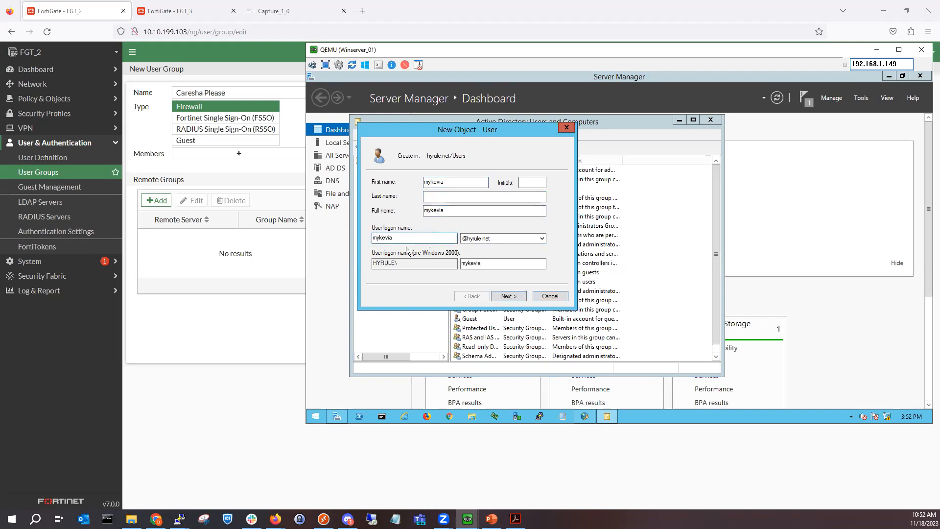
pyautogui.click(508, 294)
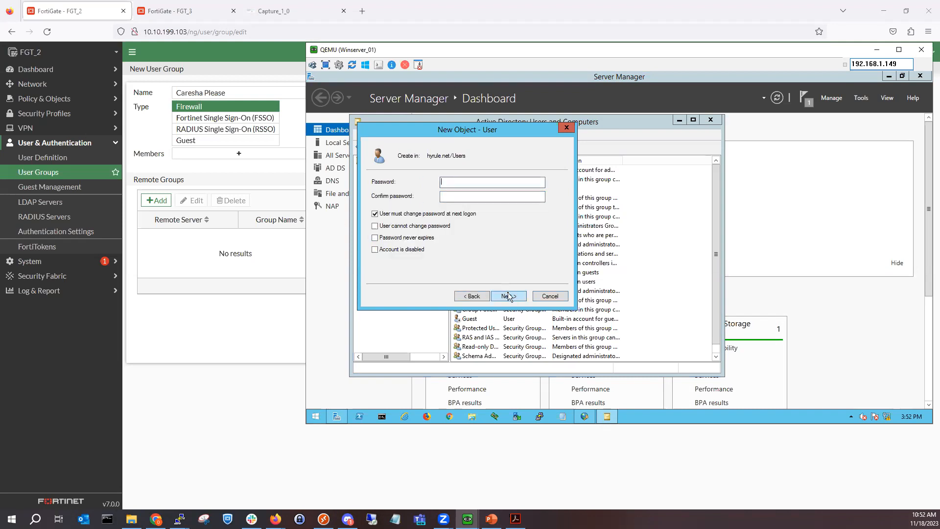
# Step: Set the user's password without forcing a change at next logon, finish, and minimize the VM
pyautogui.click(448, 214)
pyautogui.write('*********')
pyautogui.press('Return')
pyautogui.press('Return')
pyautogui.write('*********')
pyautogui.press('Tab')
pyautogui.write('*********')
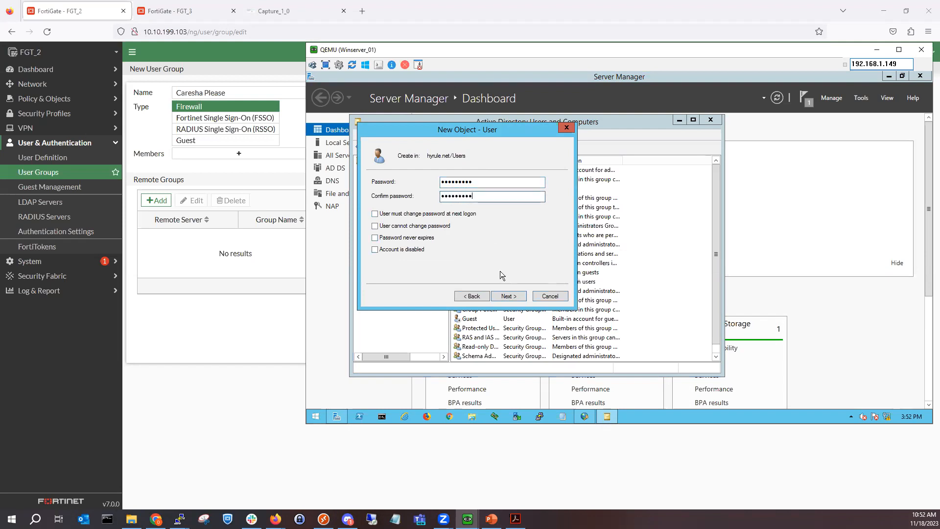
pyautogui.click(511, 295)
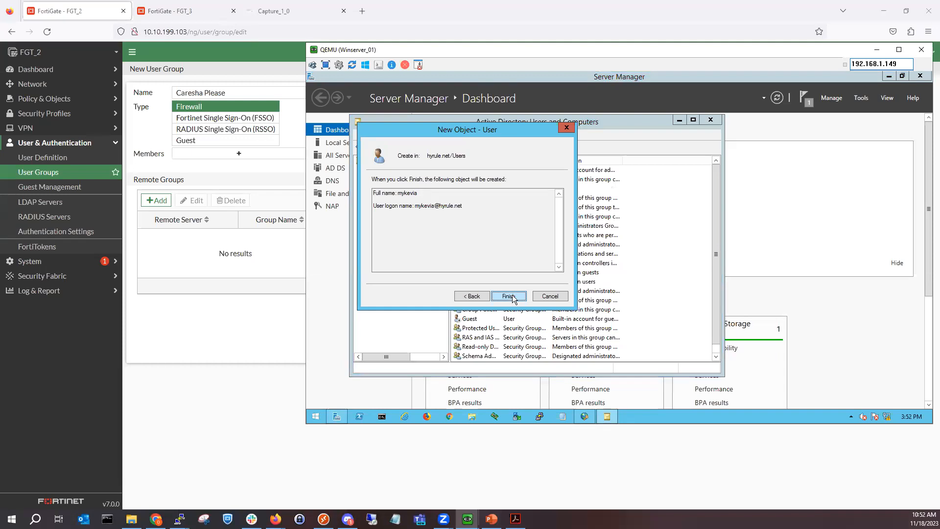
pyautogui.click(509, 295)
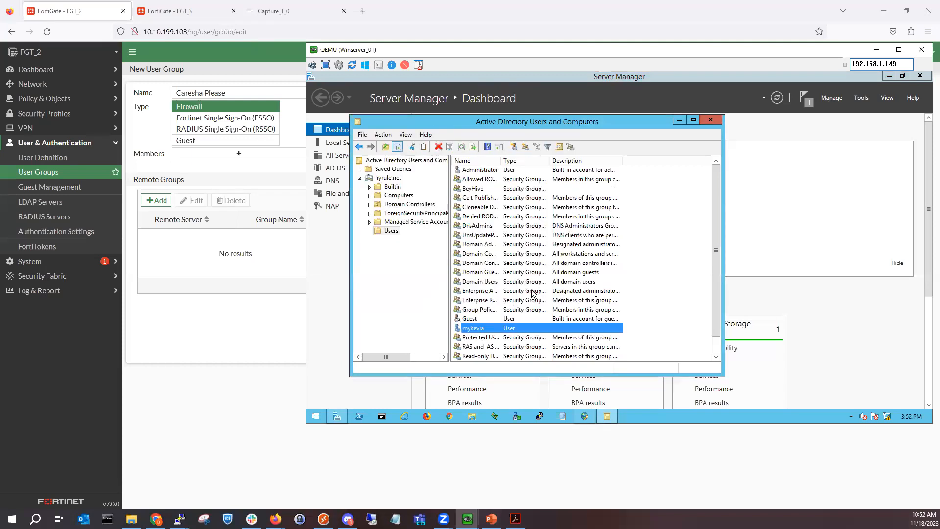
pyautogui.click(876, 49)
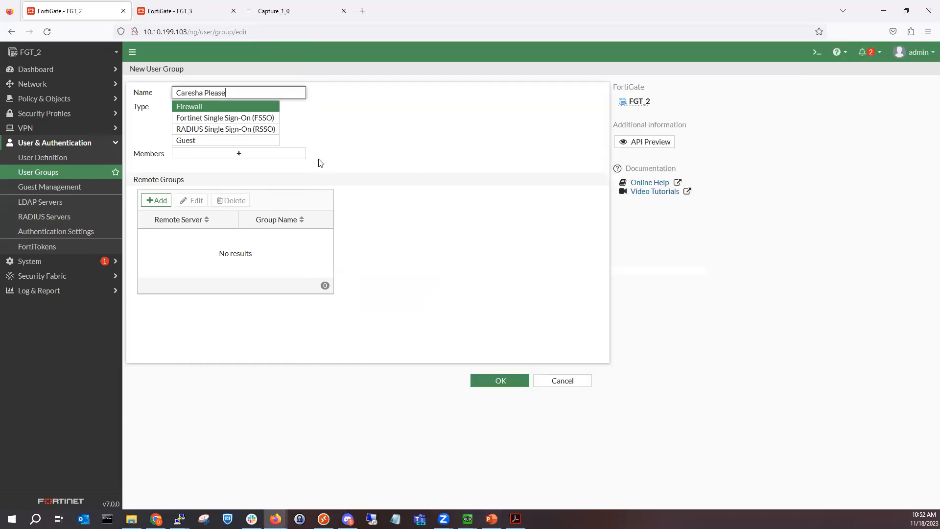
# Step: Match the BeyHive group on remote server WinServer_01 and save the firewall user group
pyautogui.click(157, 200)
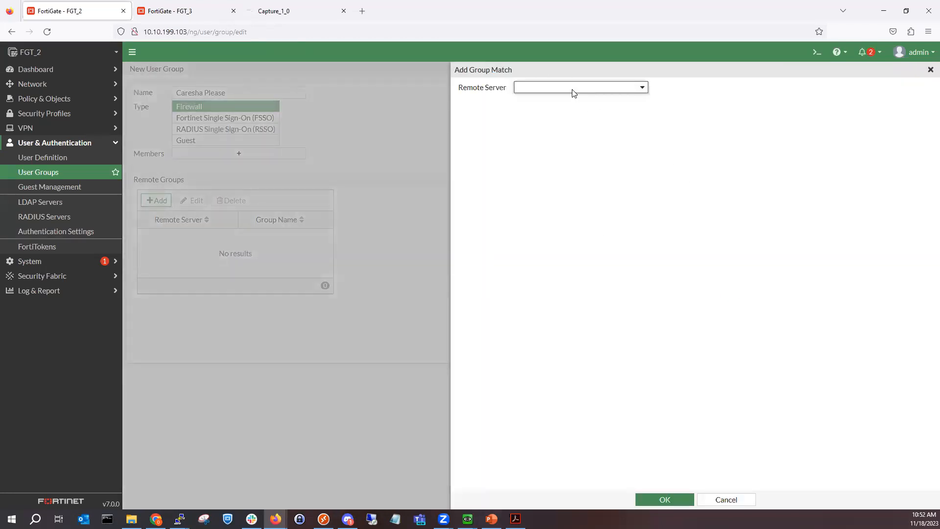
pyautogui.click(571, 89)
pyautogui.click(562, 130)
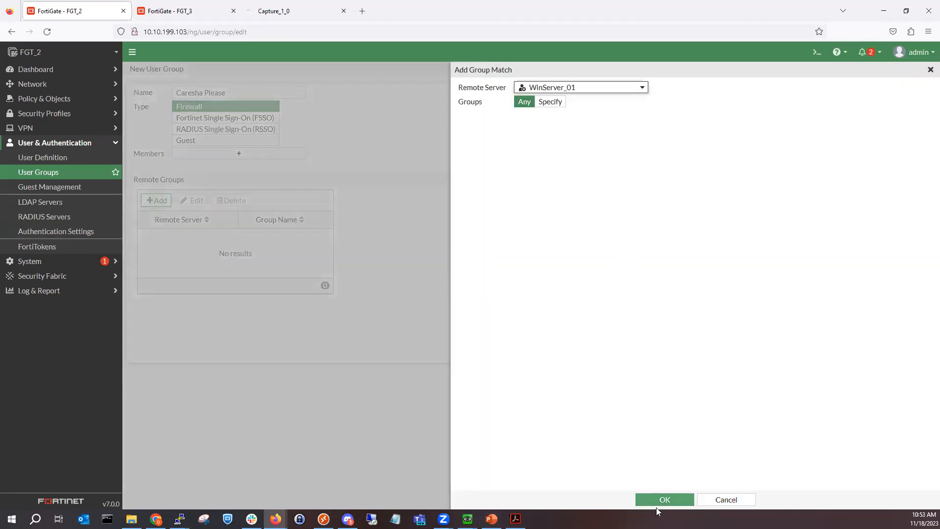
pyautogui.click(549, 102)
pyautogui.click(561, 114)
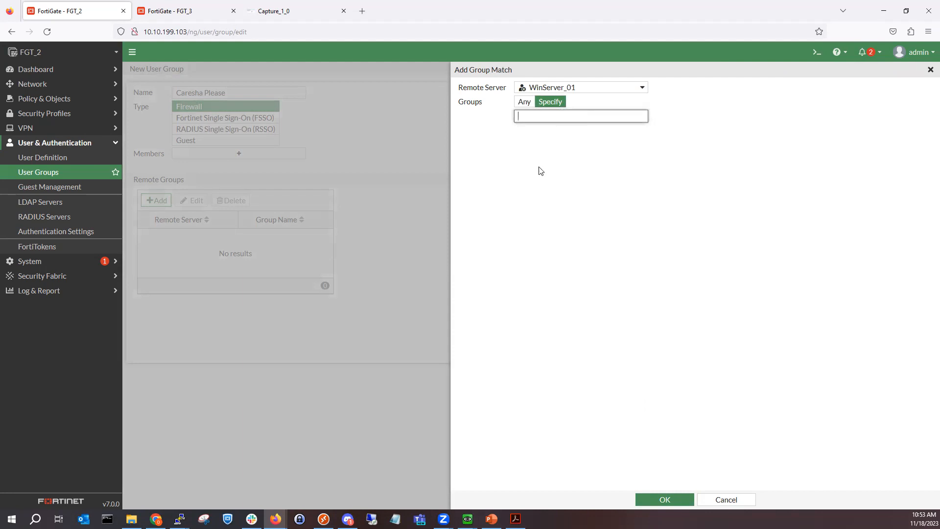
pyautogui.write('BeyHive')
pyautogui.click(642, 116)
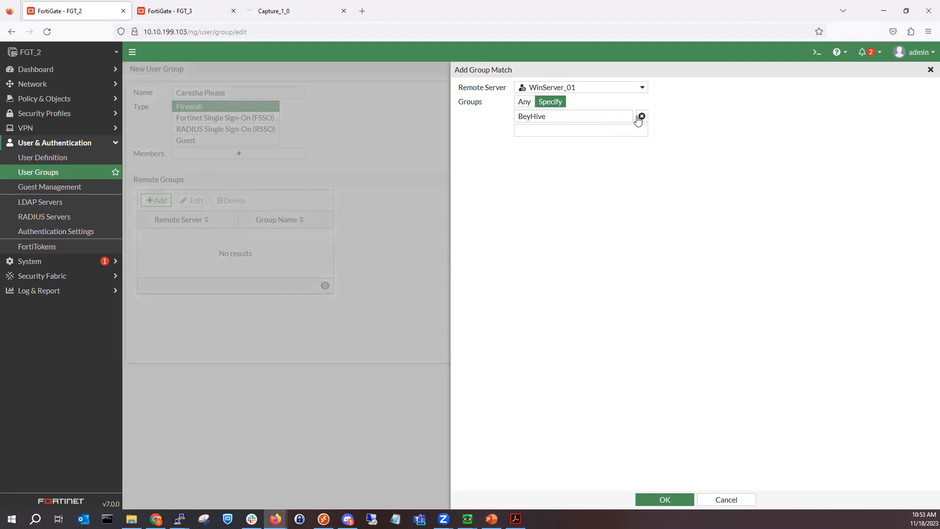
pyautogui.click(644, 131)
pyautogui.click(661, 499)
pyautogui.click(492, 381)
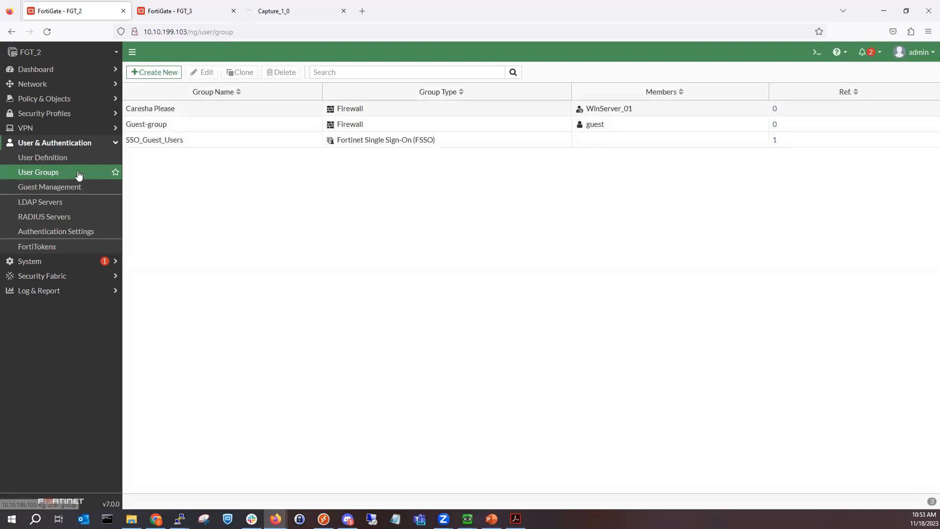
# Step: Back in FGT_2's browser, show the Firewall Policy list with its two To-FGT3 policies
pyautogui.hotkey('alt', 'Tab')
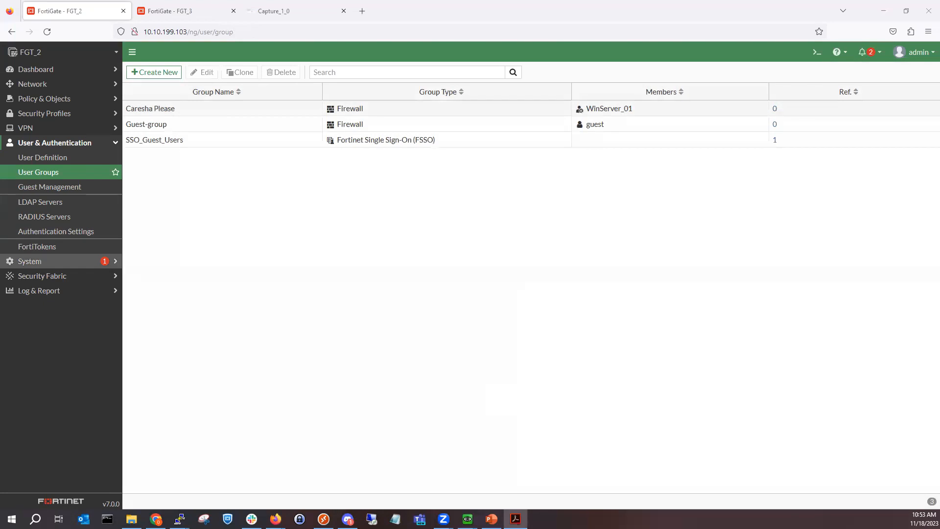
pyautogui.click(72, 103)
pyautogui.click(72, 100)
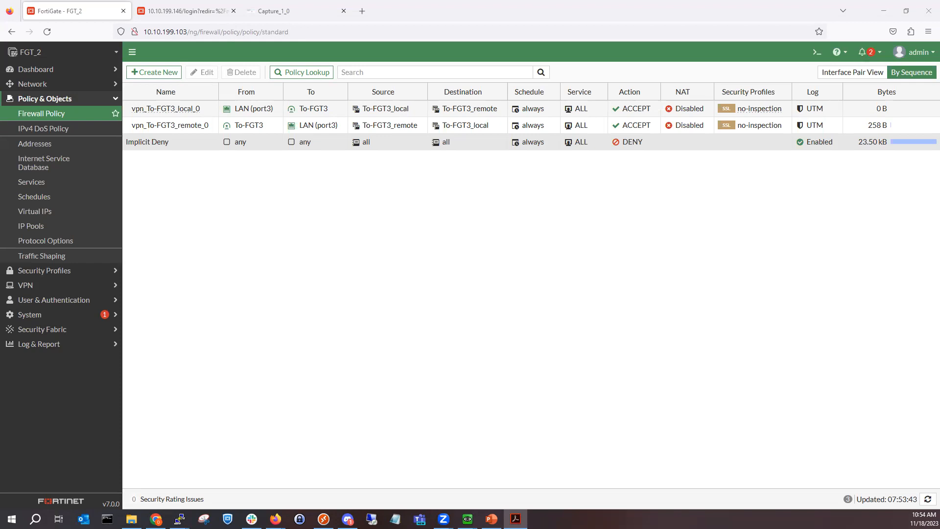
# Step: Check the WinServer_01 RADIUS server settings and return to user groups without saving the login
pyautogui.click(47, 301)
pyautogui.click(65, 216)
pyautogui.doubleClick(167, 109)
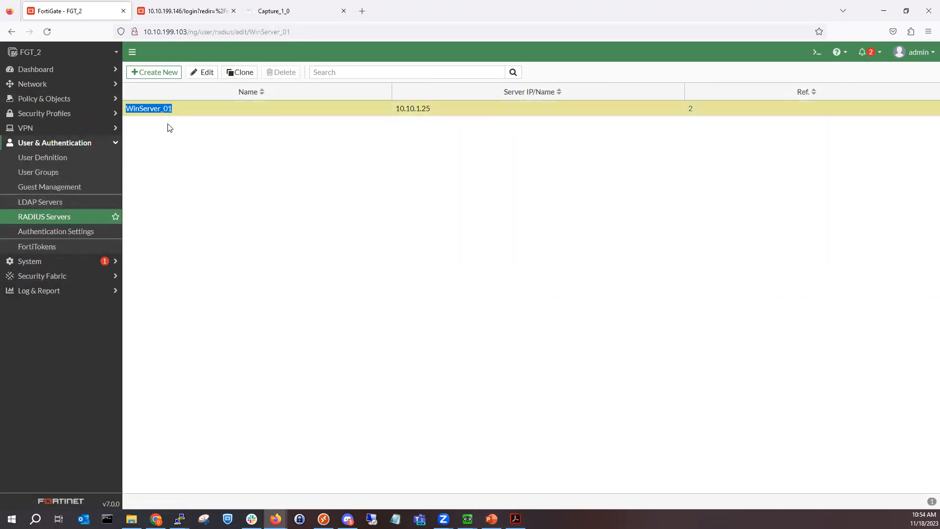
pyautogui.click(66, 173)
pyautogui.click(278, 155)
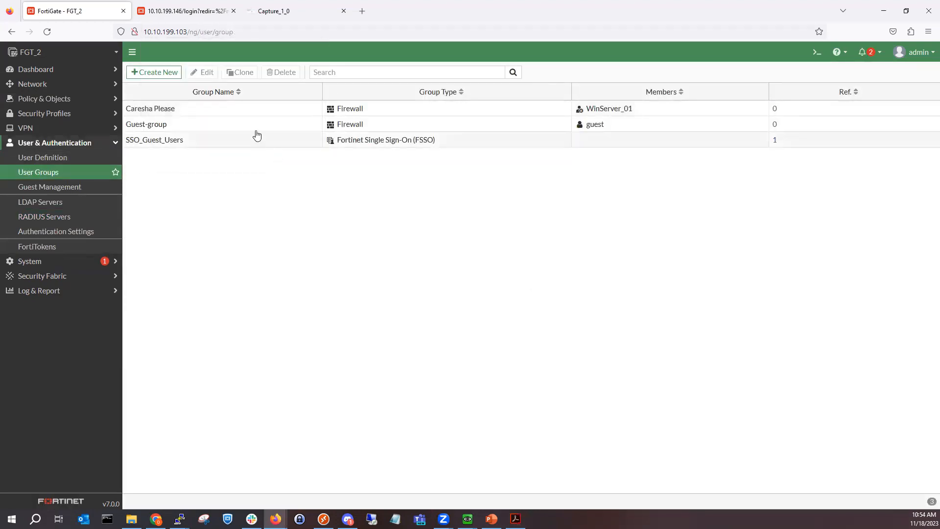
# Step: Review the Caresha Please user group, close it unchanged, and go to the Firewall Policy list
pyautogui.doubleClick(241, 110)
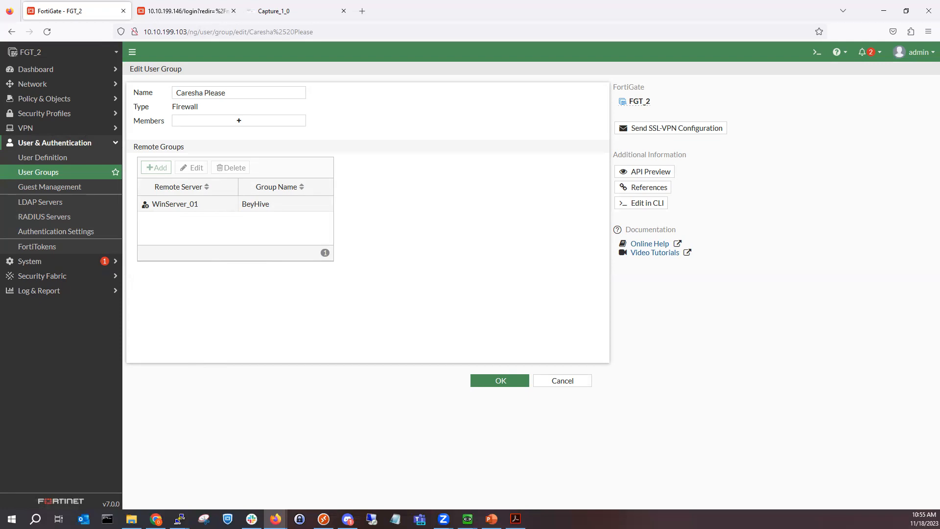
pyautogui.hotkey('alt', 'Tab')
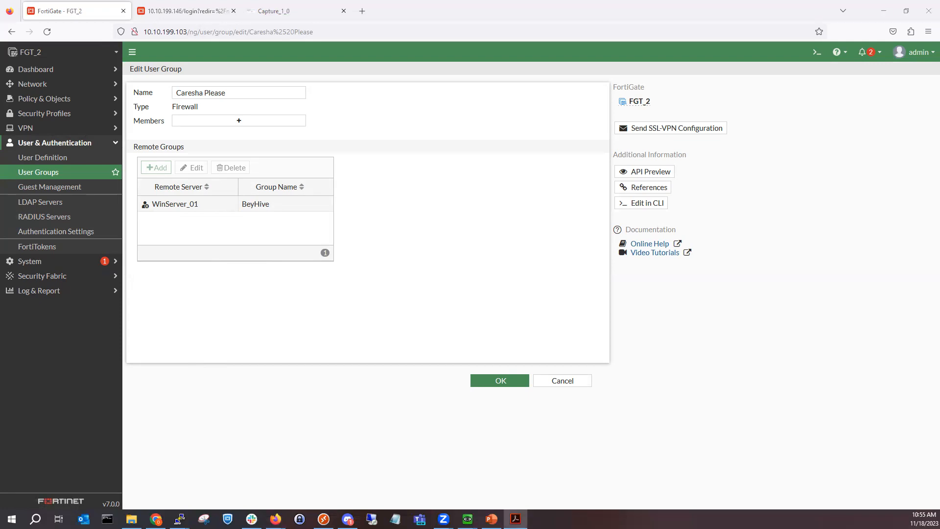
pyautogui.click(544, 380)
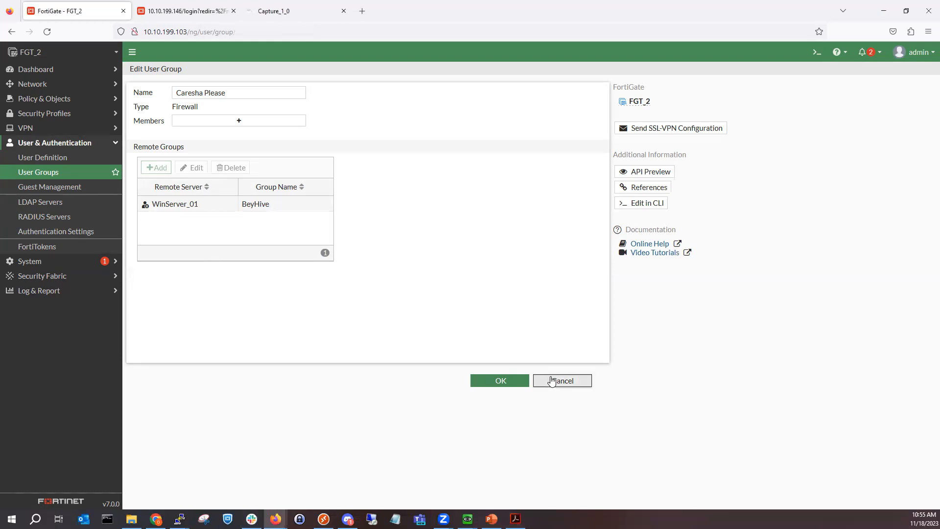
pyautogui.click(65, 99)
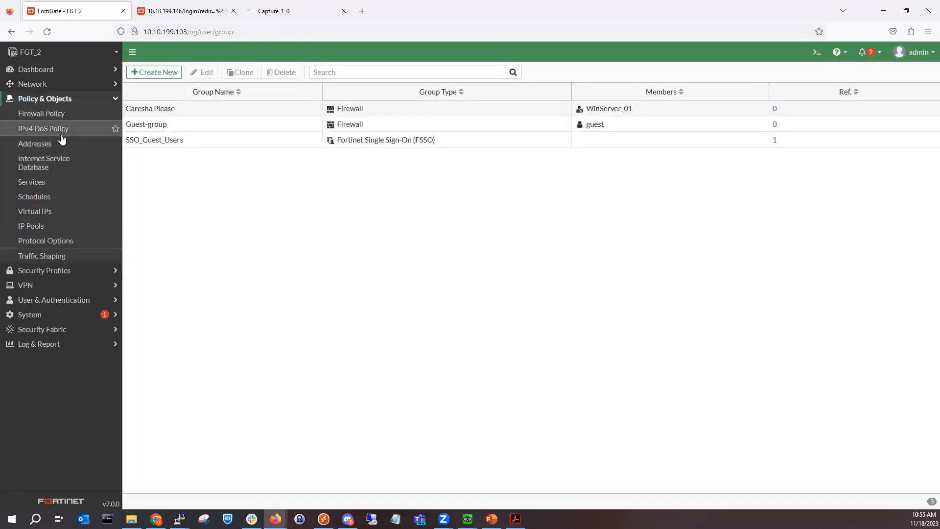
pyautogui.click(64, 118)
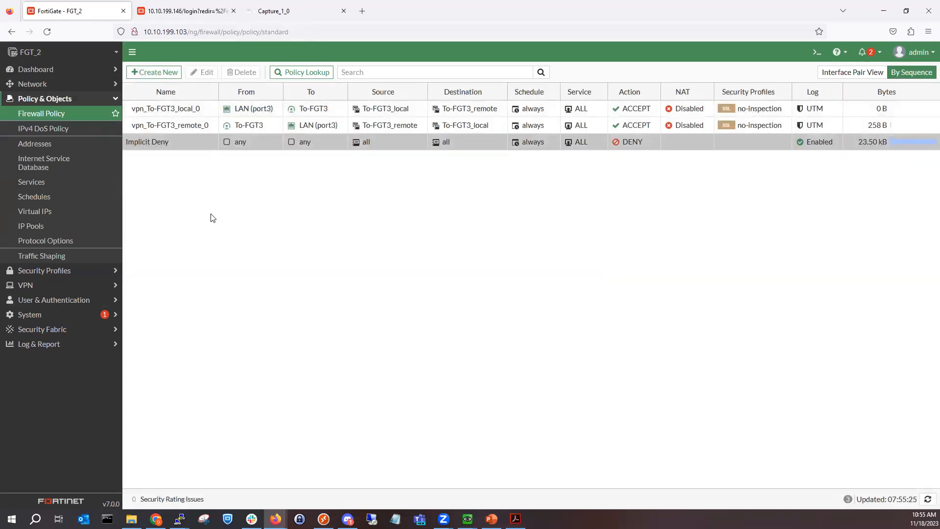
# Step: Create a new policy named Northbound from LAN (port3) to WAN (port2)
pyautogui.click(170, 73)
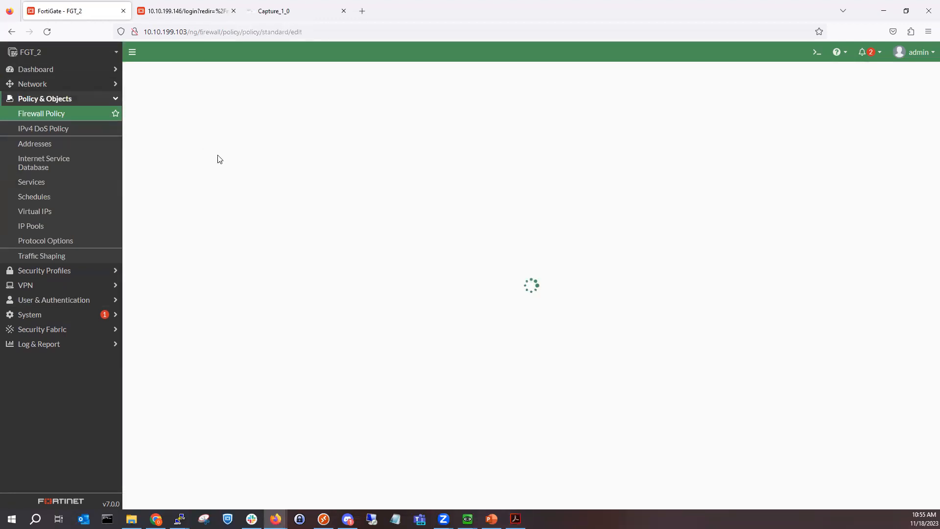
pyautogui.click(250, 97)
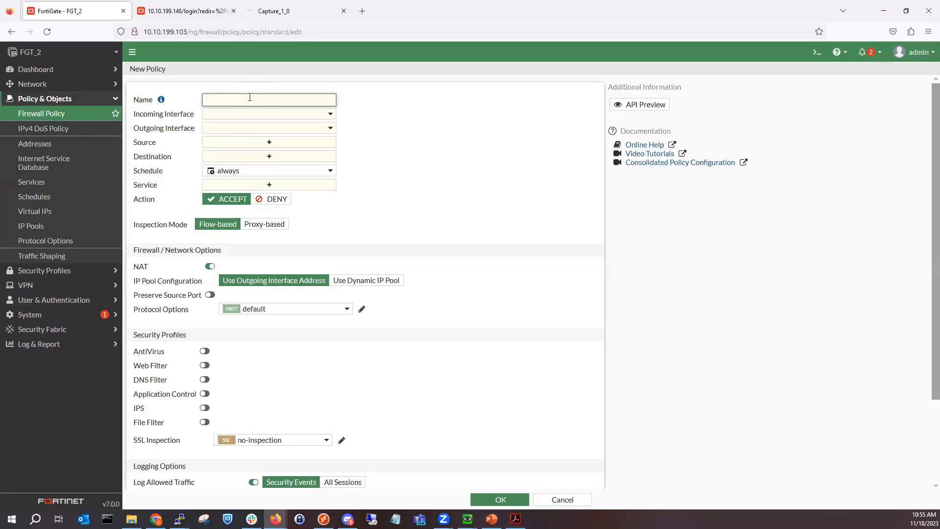
pyautogui.write('Northbound')
pyautogui.click(260, 116)
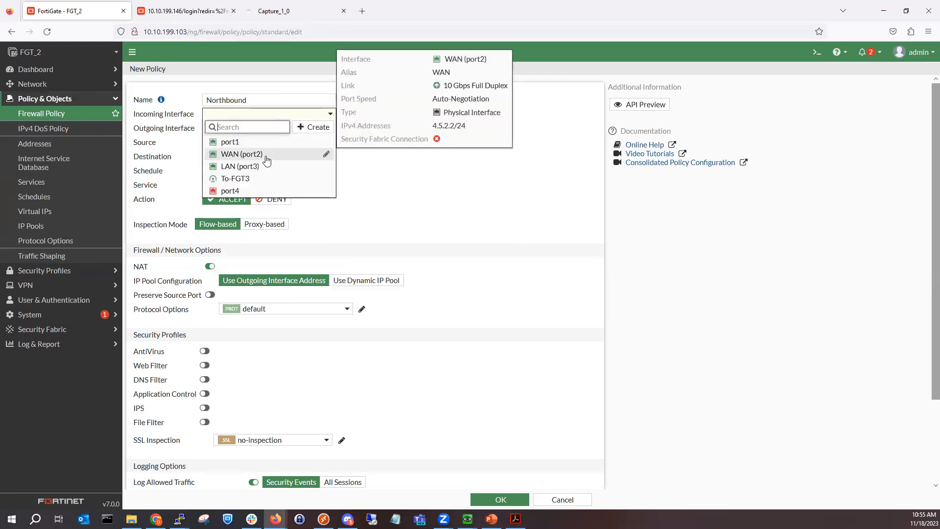
pyautogui.click(266, 167)
pyautogui.click(267, 130)
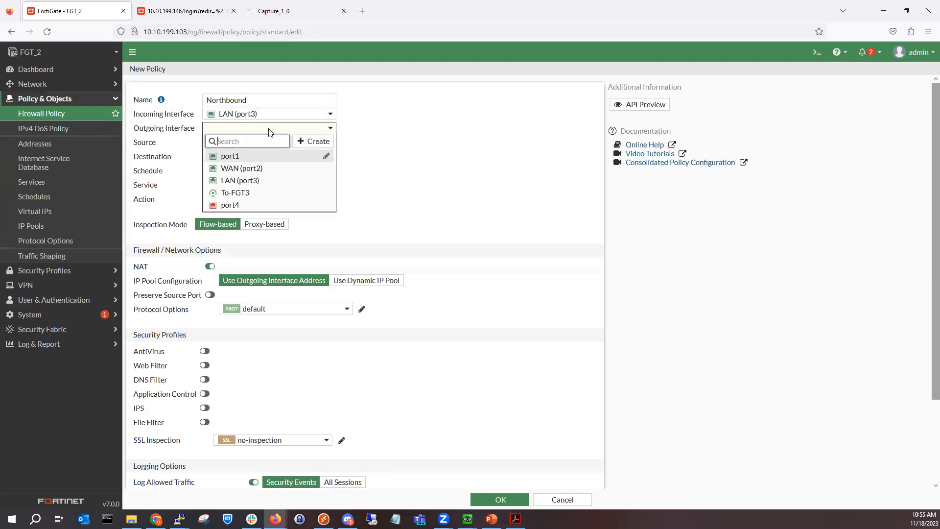
pyautogui.click(267, 169)
# Step: Add the Caresha Please user group and To-FGT3_local as sources, reviewing the address group unchanged
pyautogui.click(291, 143)
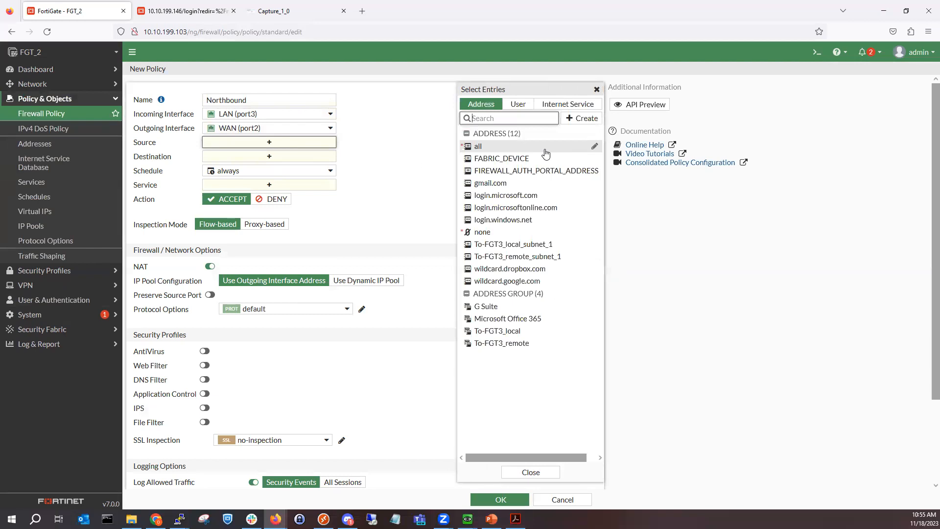
pyautogui.click(528, 109)
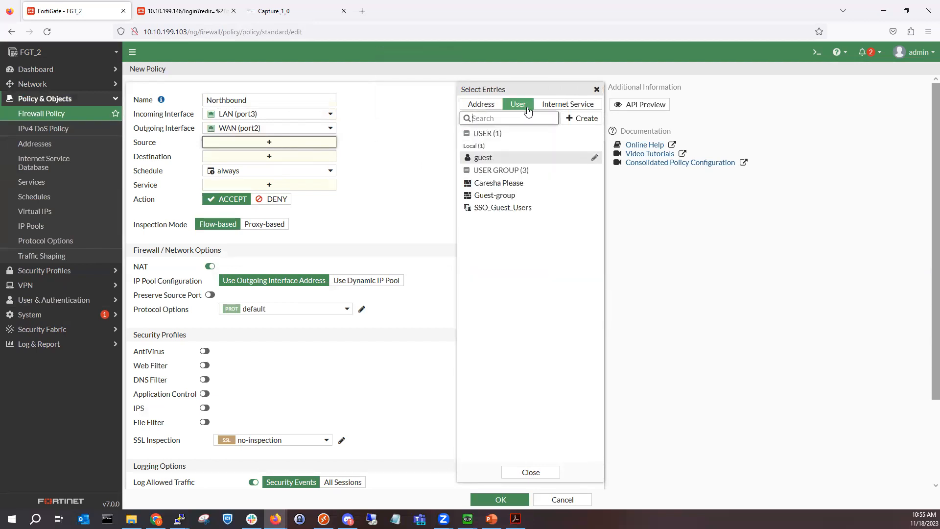
pyautogui.click(515, 184)
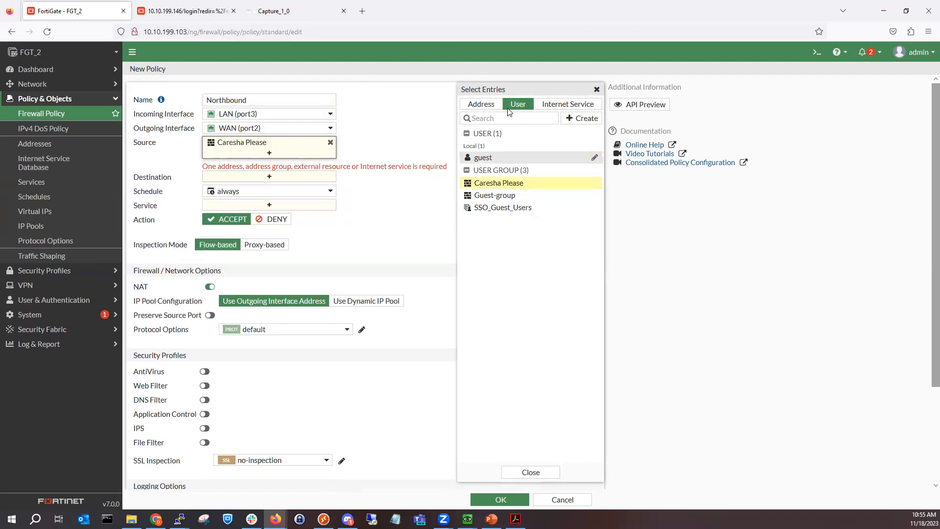
pyautogui.click(493, 107)
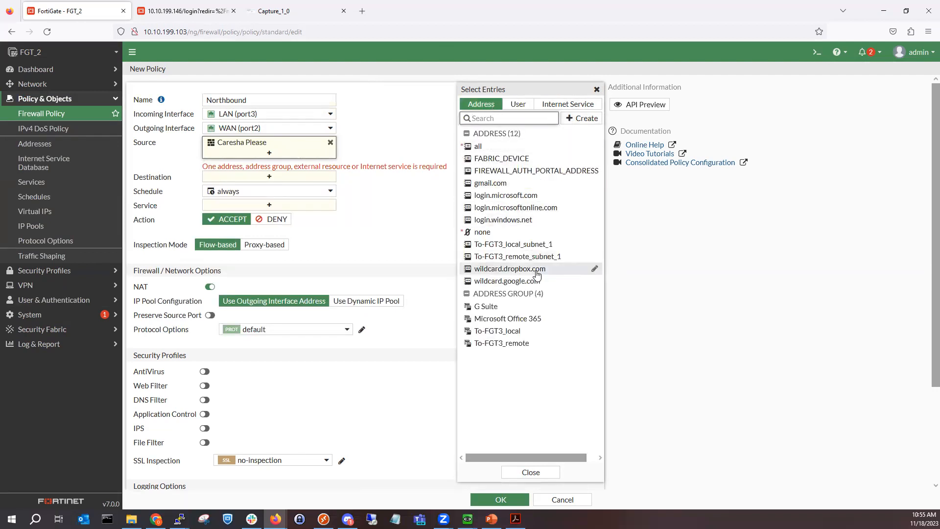
pyautogui.moveTo(531, 336)
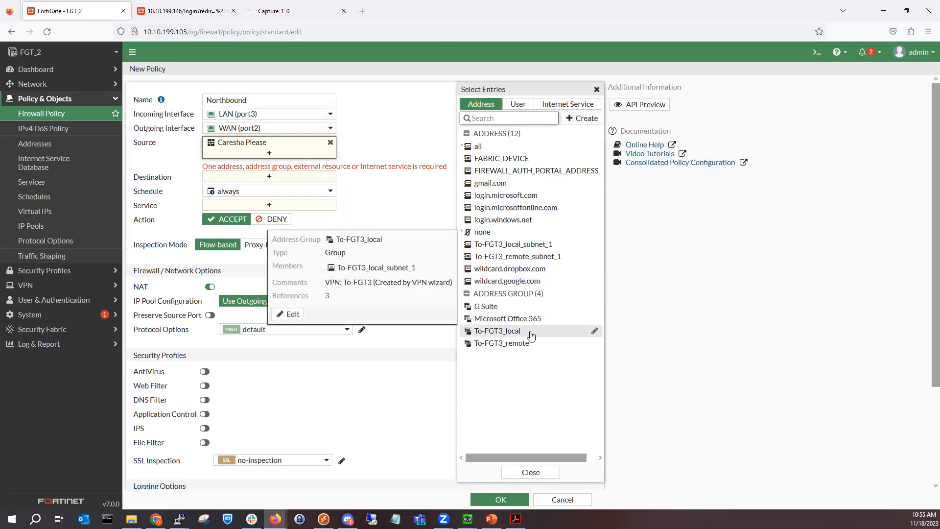
pyautogui.click(531, 336)
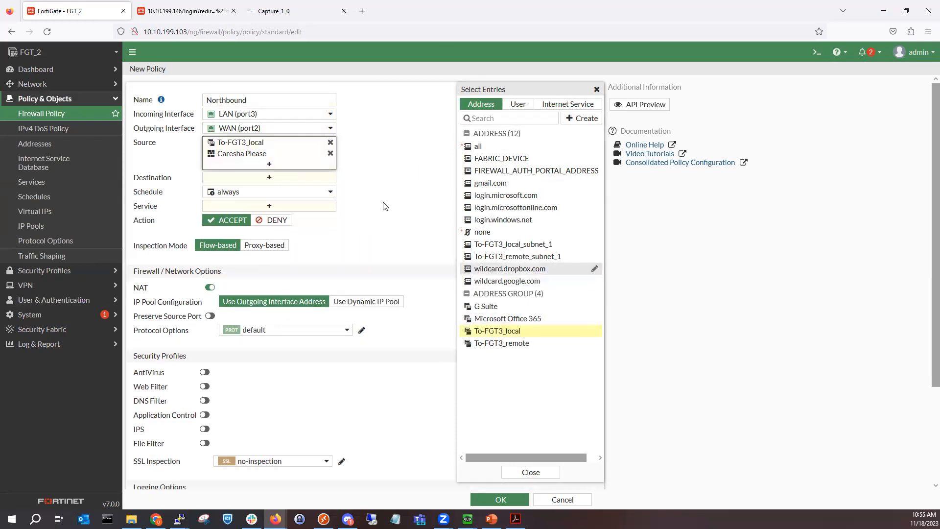
pyautogui.moveTo(510, 331)
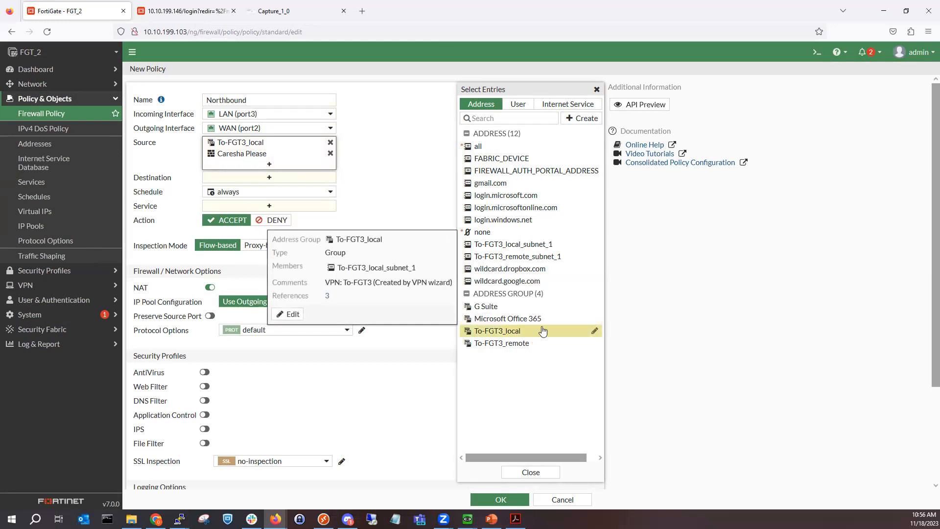
pyautogui.click(594, 332)
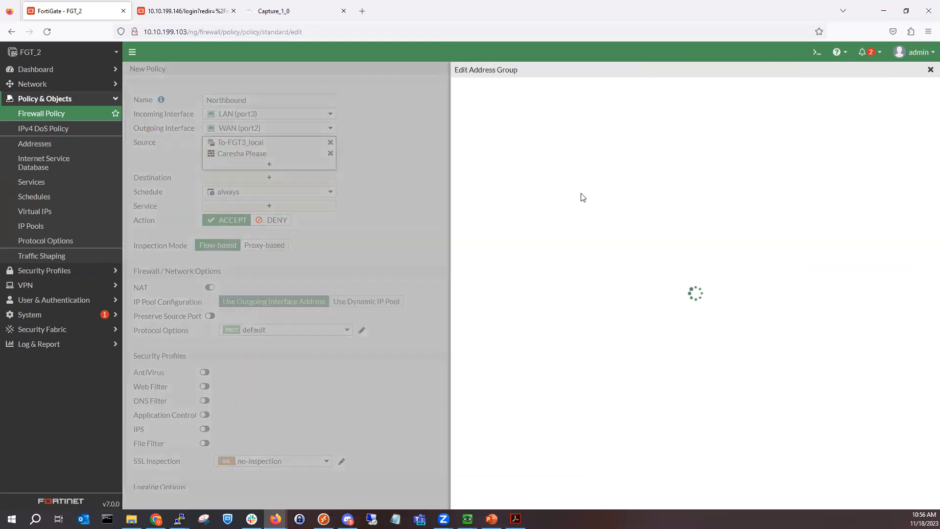
pyautogui.moveTo(612, 140)
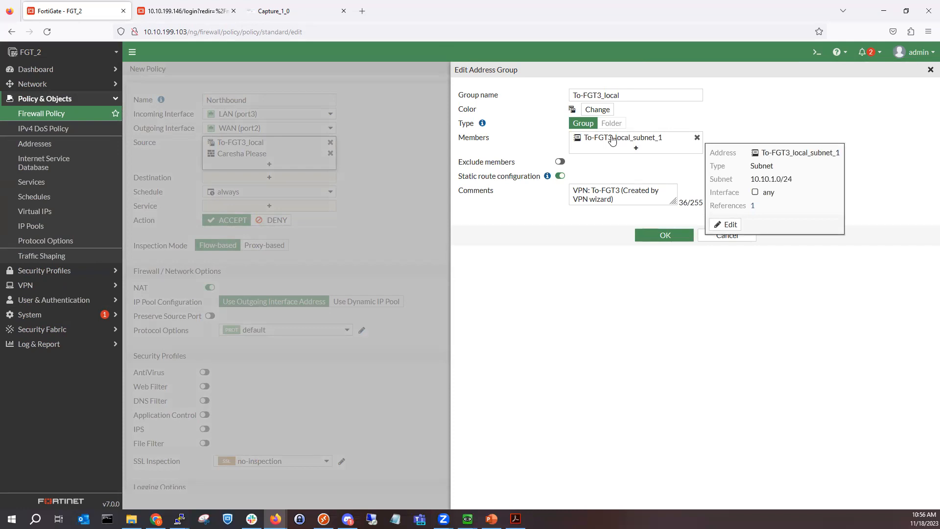
pyautogui.click(651, 233)
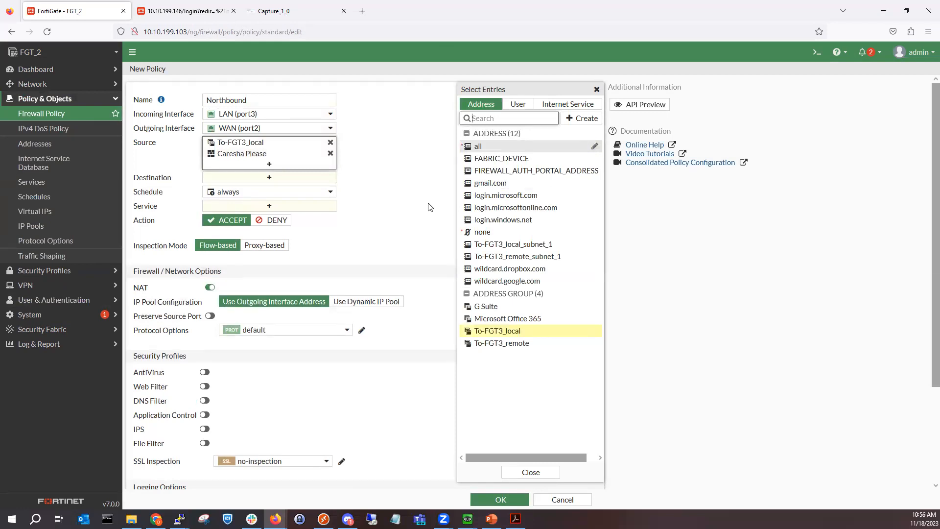
# Step: Set the Northbound destination to all and the service to ALL
pyautogui.click(253, 177)
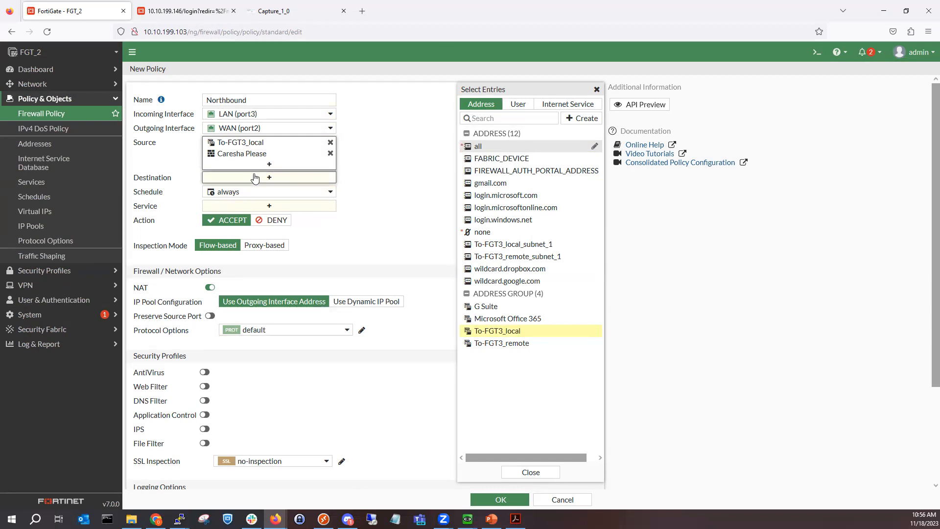
pyautogui.click(477, 146)
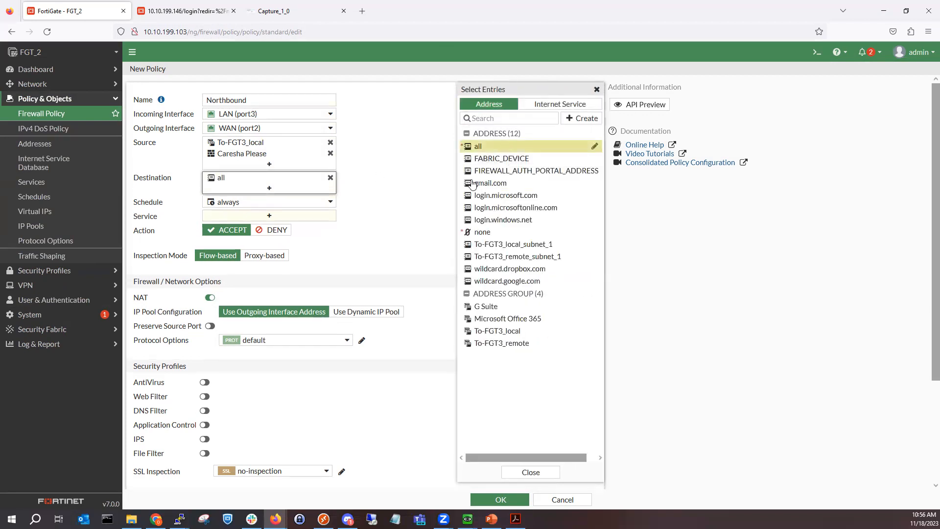
pyautogui.click(314, 218)
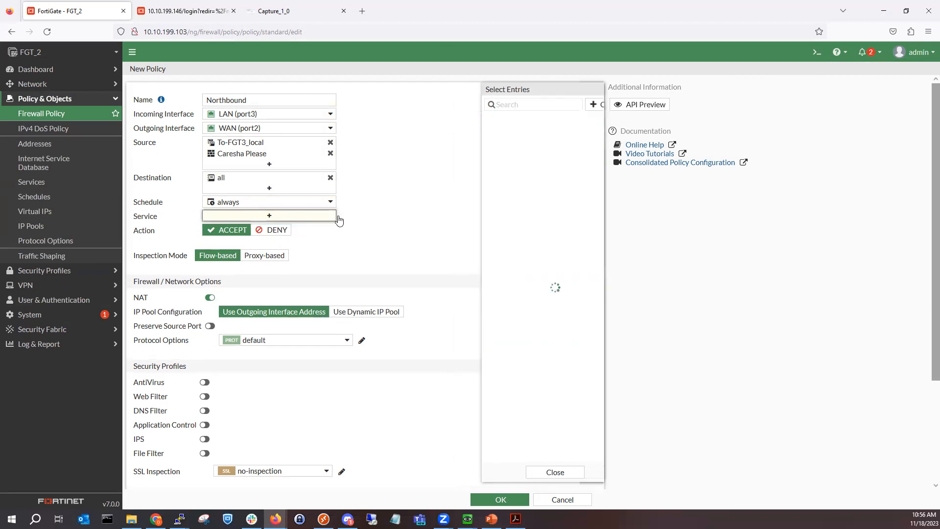
pyautogui.click(515, 147)
pyautogui.click(441, 210)
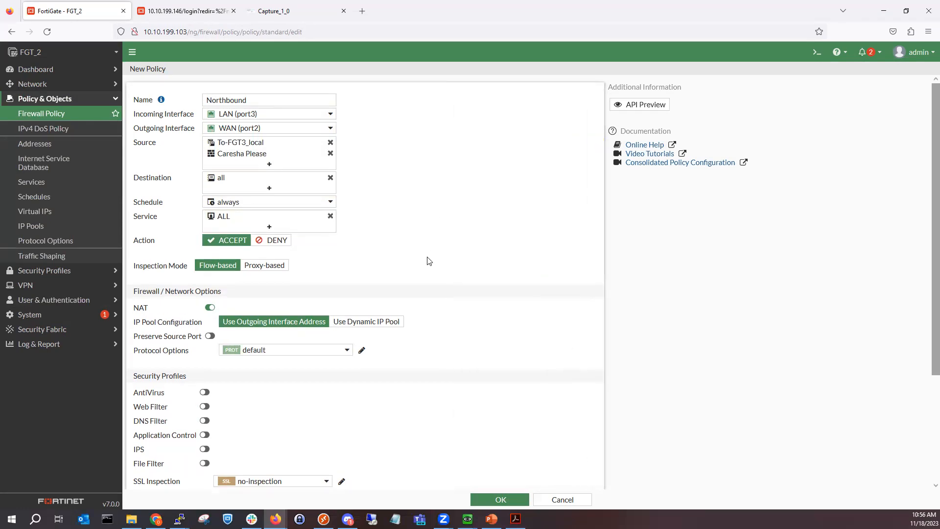
pyautogui.scroll(-2, 424, 281)
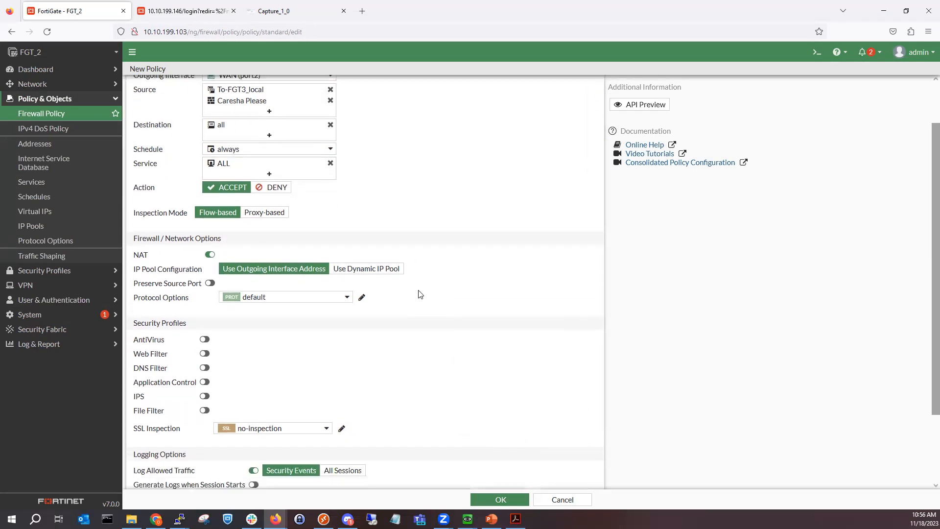
pyautogui.scroll(2, 408, 223)
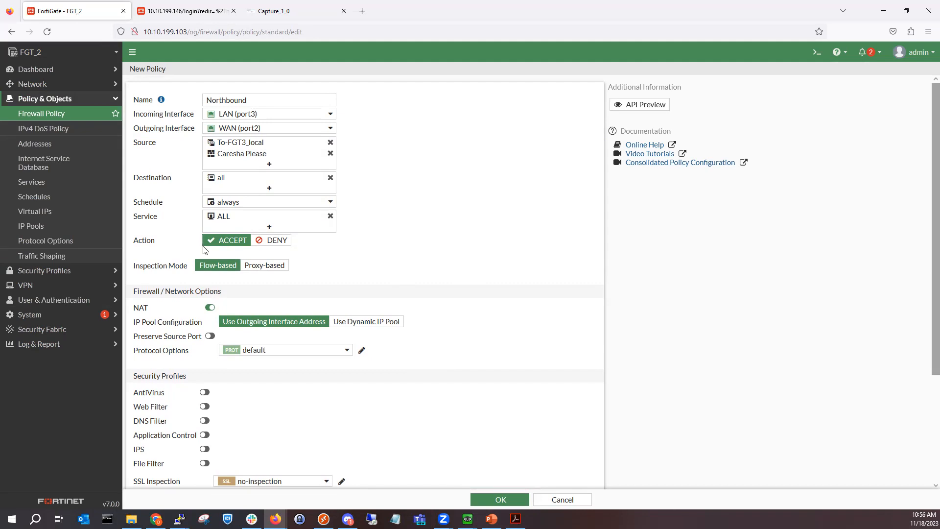
pyautogui.scroll(-1, 249, 304)
pyautogui.scroll(-1, 249, 305)
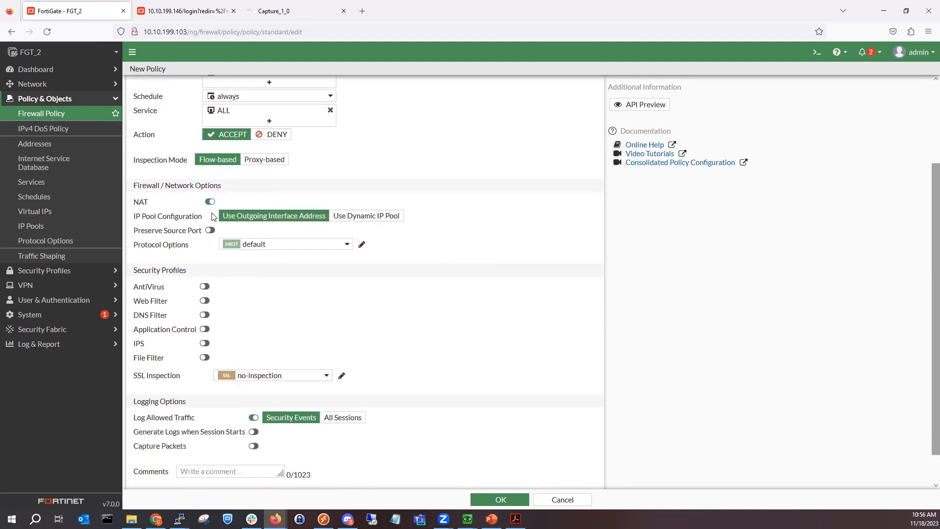
# Step: Enable default AntiVirus, Application Control and IPS, log all sessions from session start, and save
pyautogui.click(205, 287)
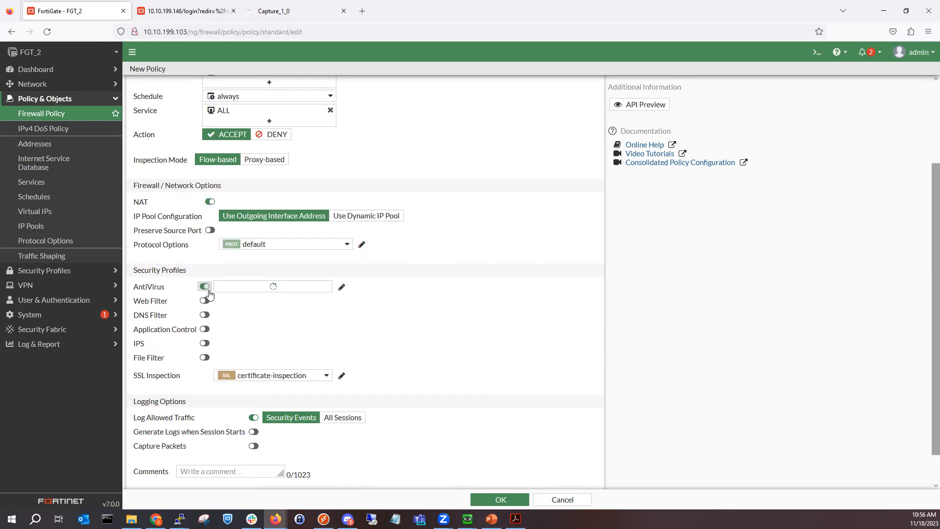
pyautogui.click(204, 329)
pyautogui.click(206, 343)
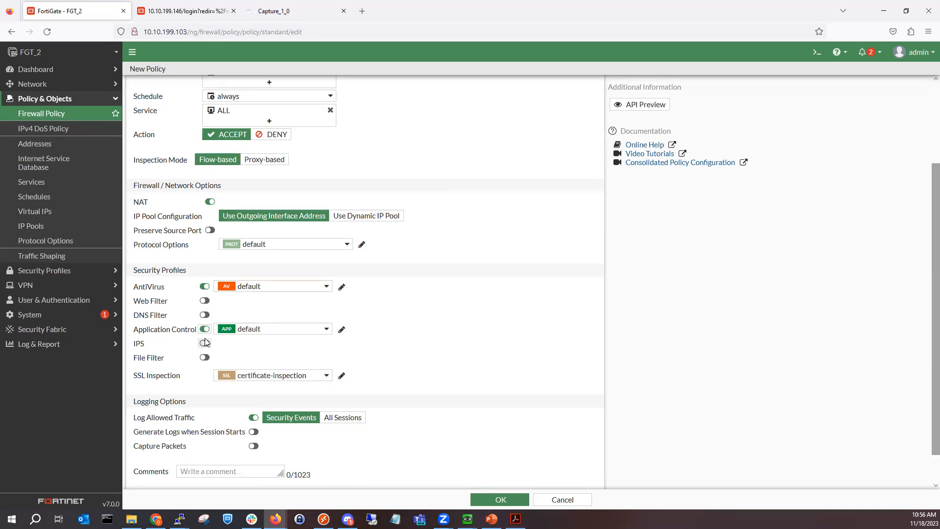
pyautogui.click(202, 345)
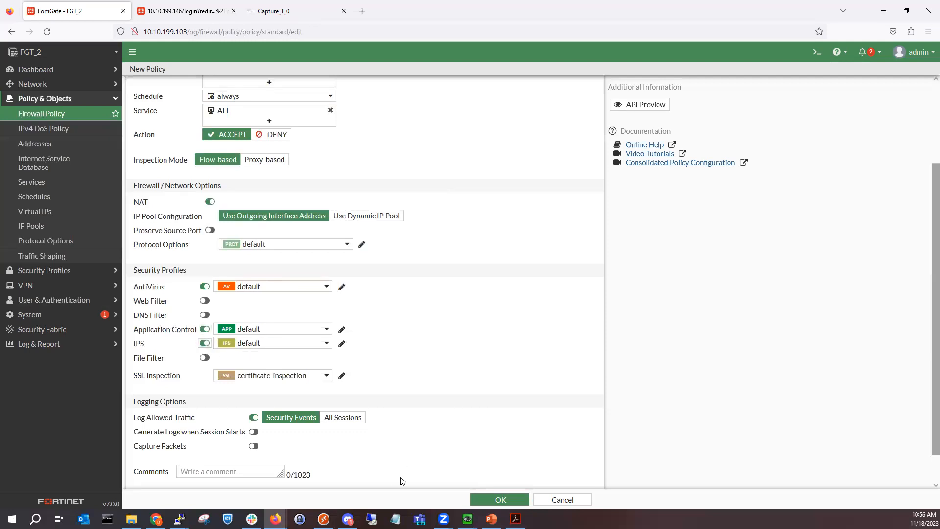
pyautogui.click(327, 420)
pyautogui.click(253, 432)
pyautogui.scroll(-1, 499, 484)
pyautogui.click(494, 494)
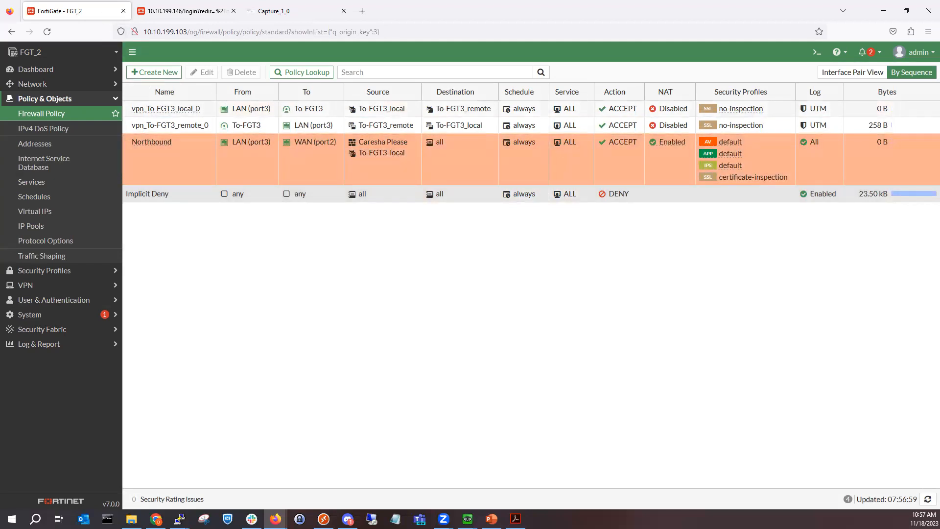
# Step: Select the Northbound row showing LAN (port3) to WAN (port2), service ALL, with NAT
pyautogui.hotkey('alt', 'Tab')
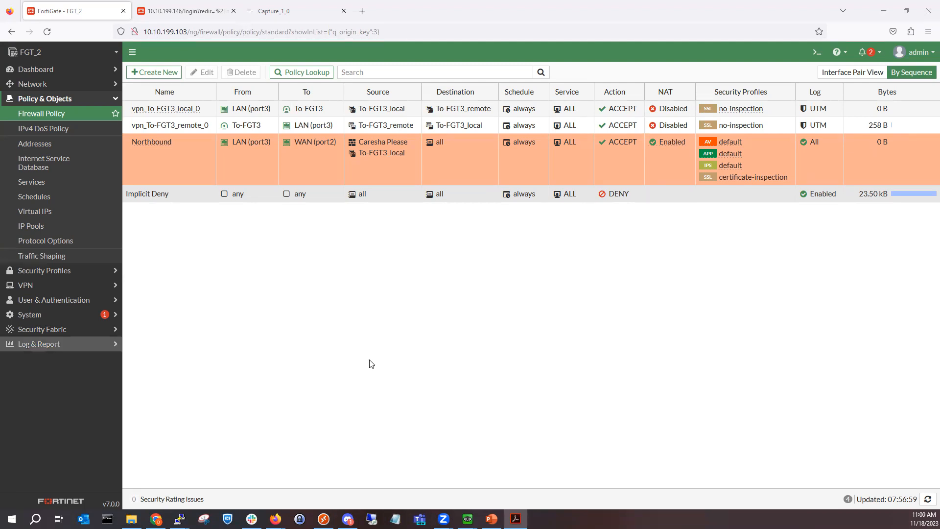
pyautogui.click(587, 142)
# Step: Restrict Northbound's services to DNS, FTP, HTTP, HTTPS and TELNET and apply
pyautogui.click(587, 142)
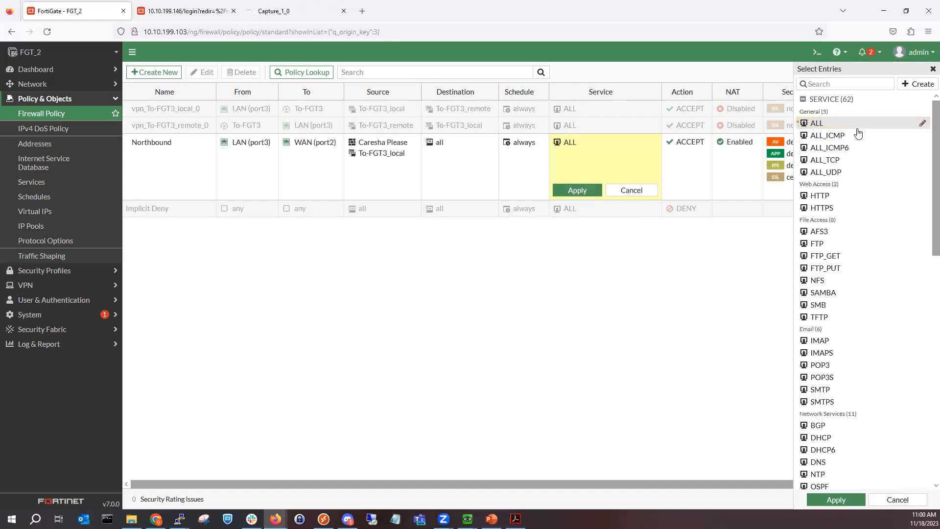
pyautogui.scroll(-2, 860, 222)
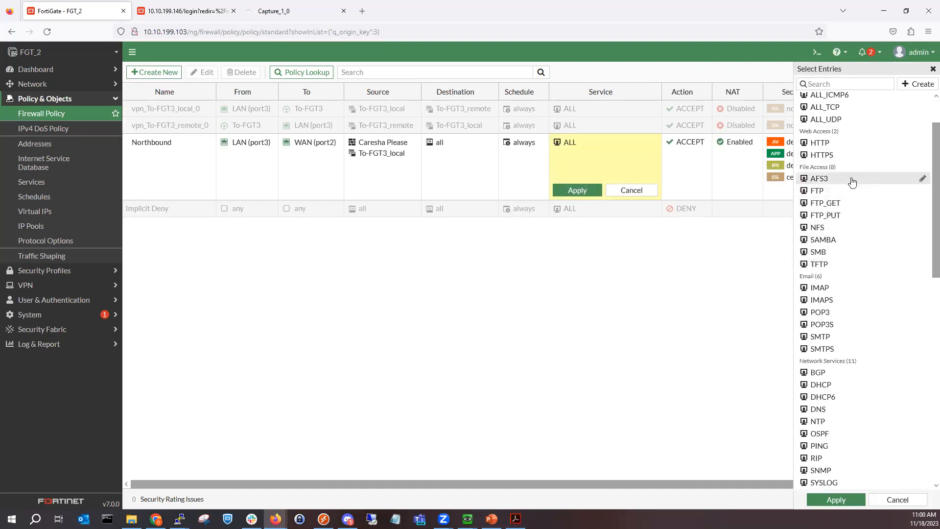
pyautogui.click(832, 142)
pyautogui.click(852, 154)
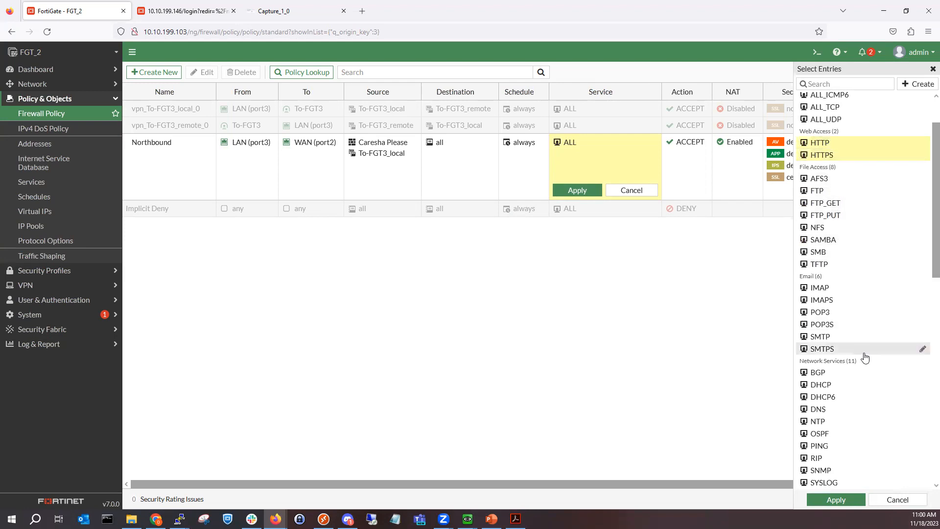
pyautogui.scroll(-2, 858, 325)
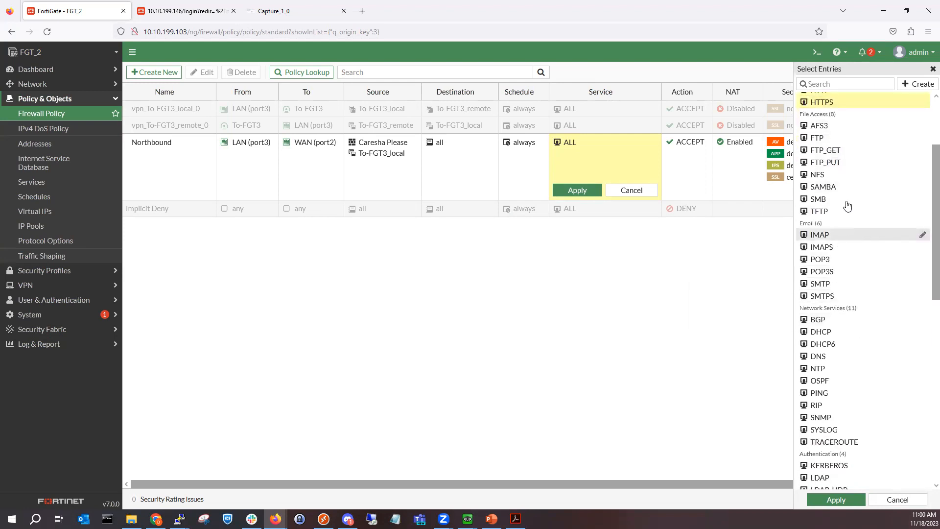
pyautogui.click(831, 142)
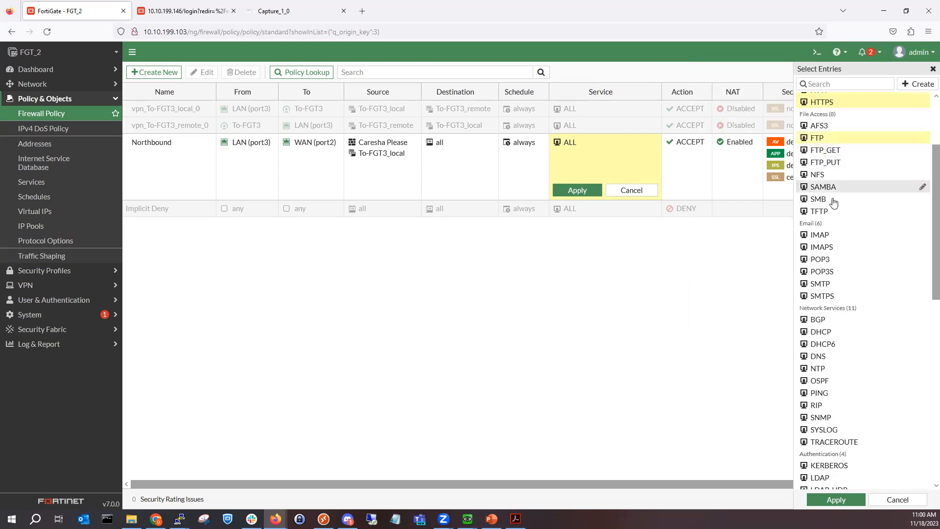
pyautogui.moveTo(848, 301)
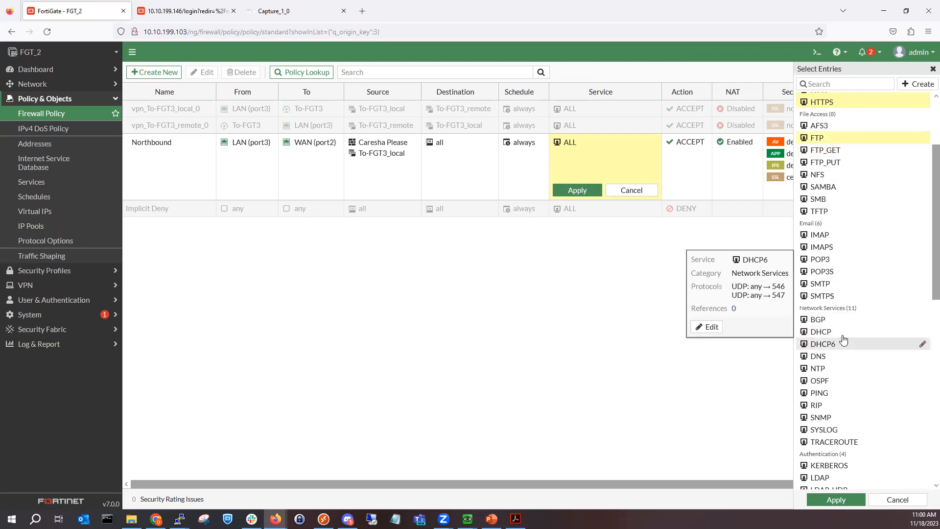
pyautogui.scroll(-5, 843, 343)
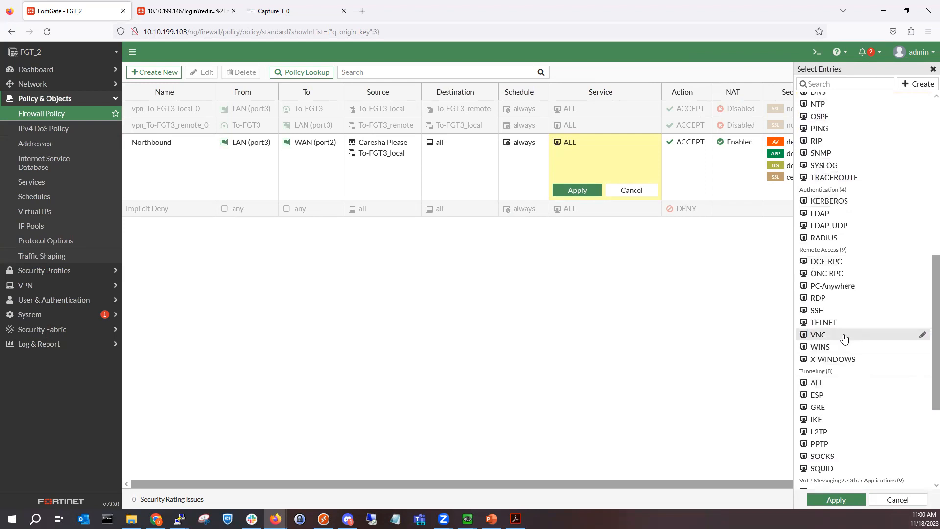
pyautogui.scroll(-3, 842, 368)
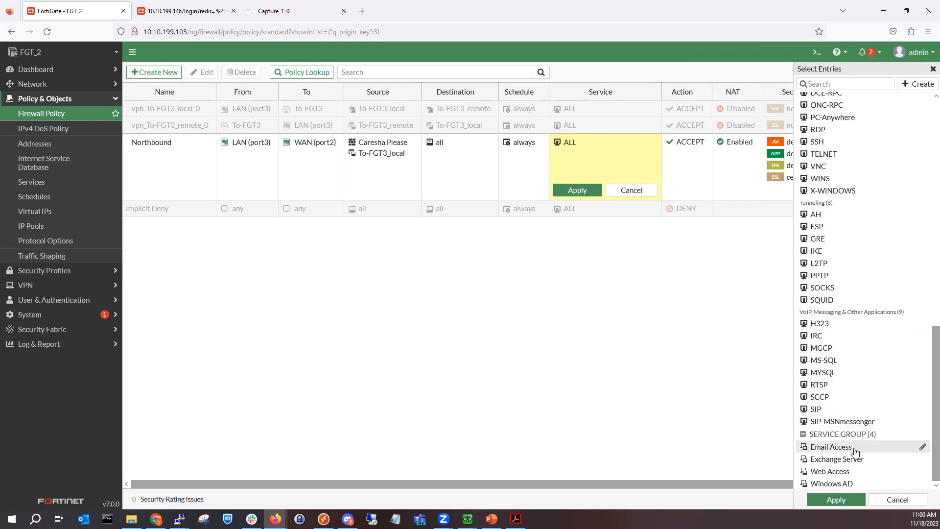
pyautogui.scroll(6, 841, 402)
pyautogui.scroll(-2, 838, 392)
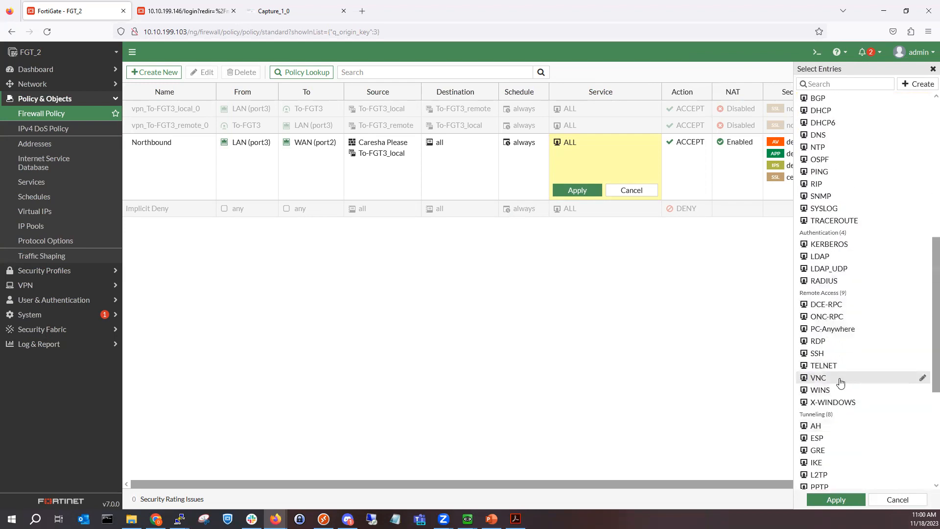
pyautogui.scroll(5, 843, 373)
pyautogui.click(827, 399)
pyautogui.click(837, 500)
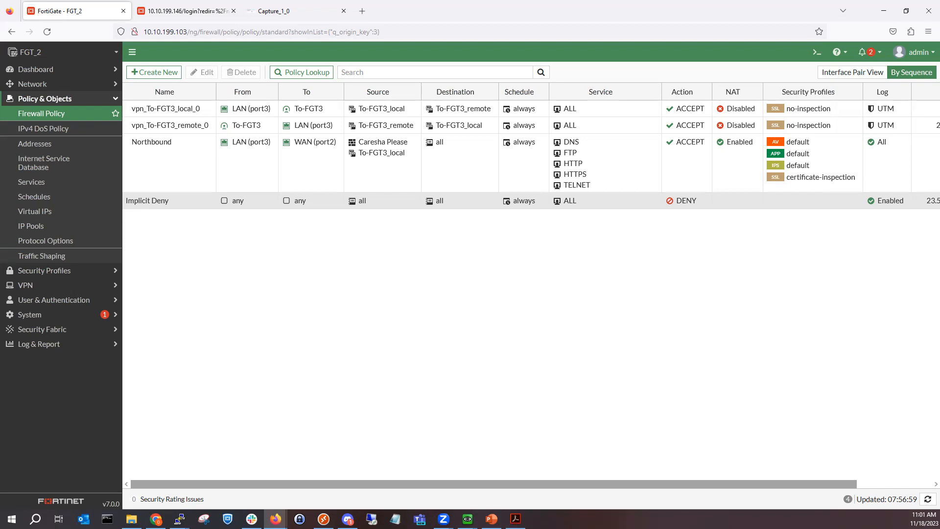
# Step: Set Northbound's service back to ALL and save the policy
pyautogui.hotkey('alt', 'Tab')
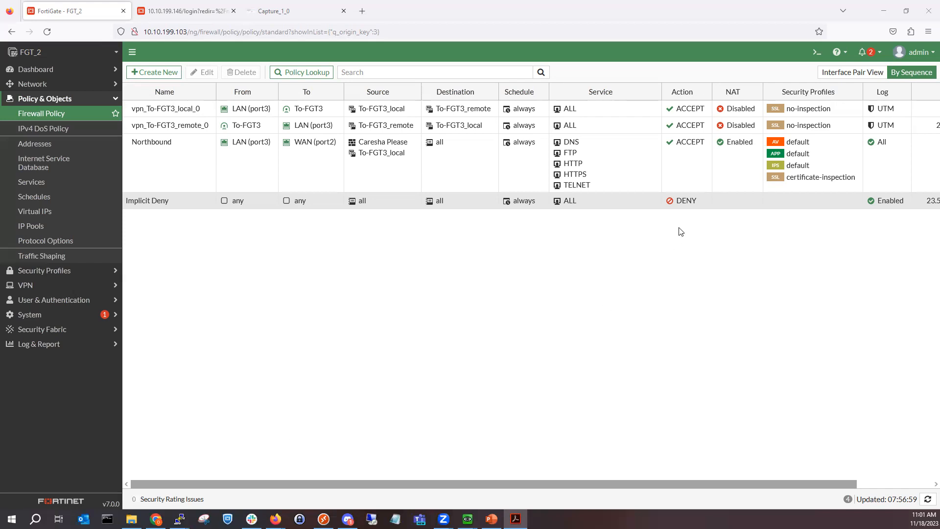
pyautogui.click(656, 142)
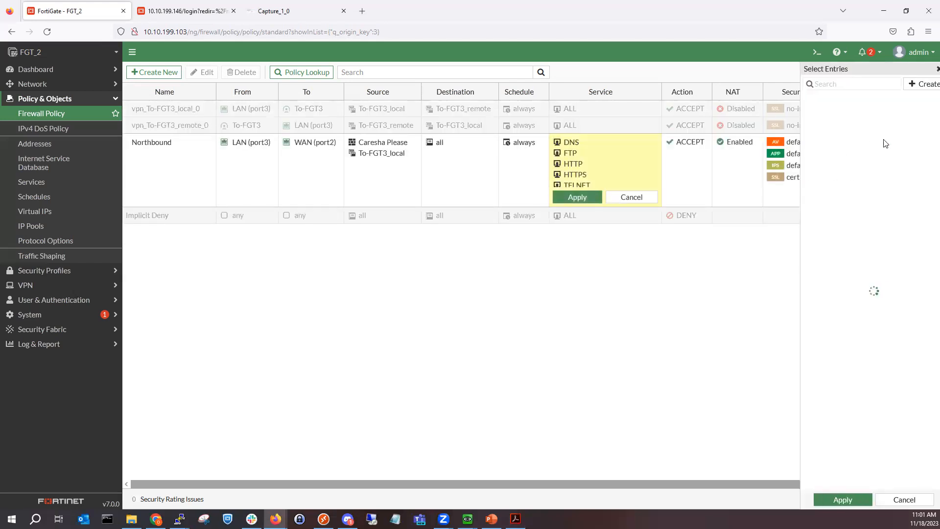
pyautogui.click(835, 499)
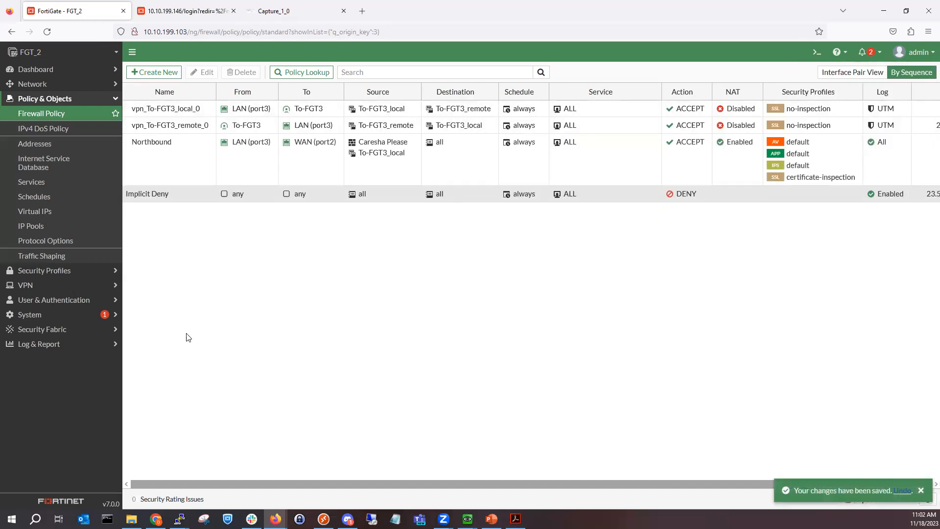
# Step: Return to the browser and show the Capture_1_0 Wireshark tab
pyautogui.hotkey('alt', 'Tab')
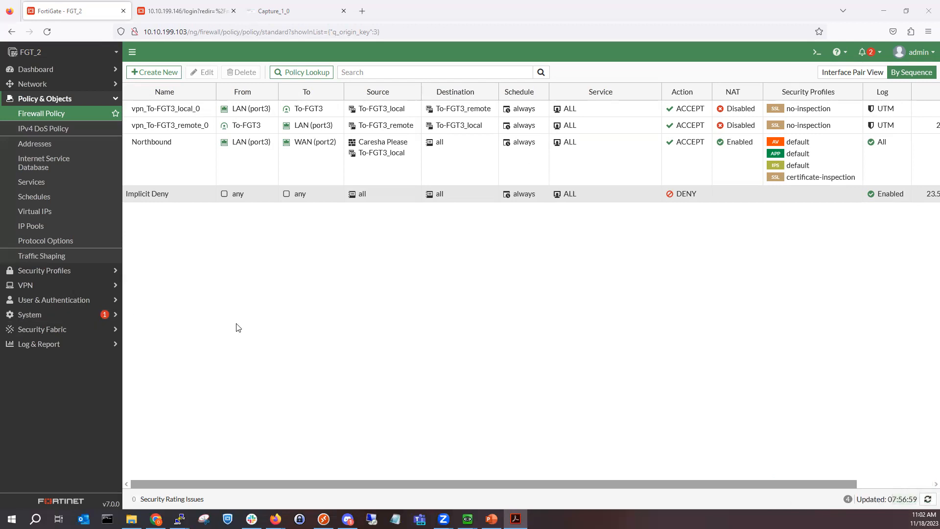
pyautogui.click(101, 13)
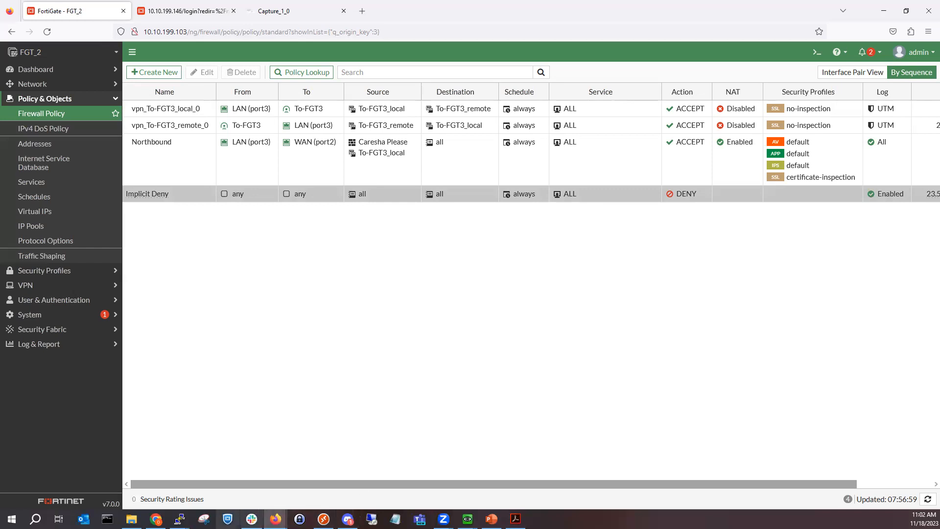
pyautogui.moveTo(180, 518)
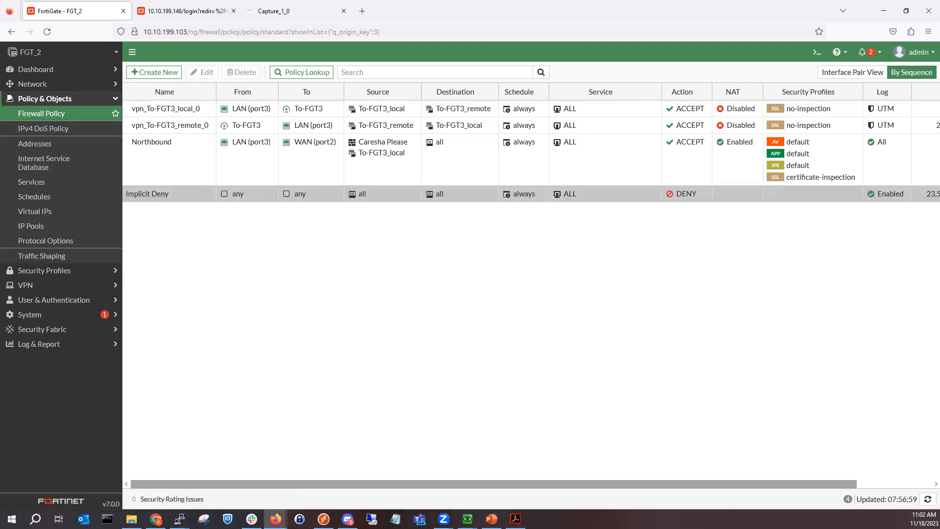
pyautogui.click(284, 11)
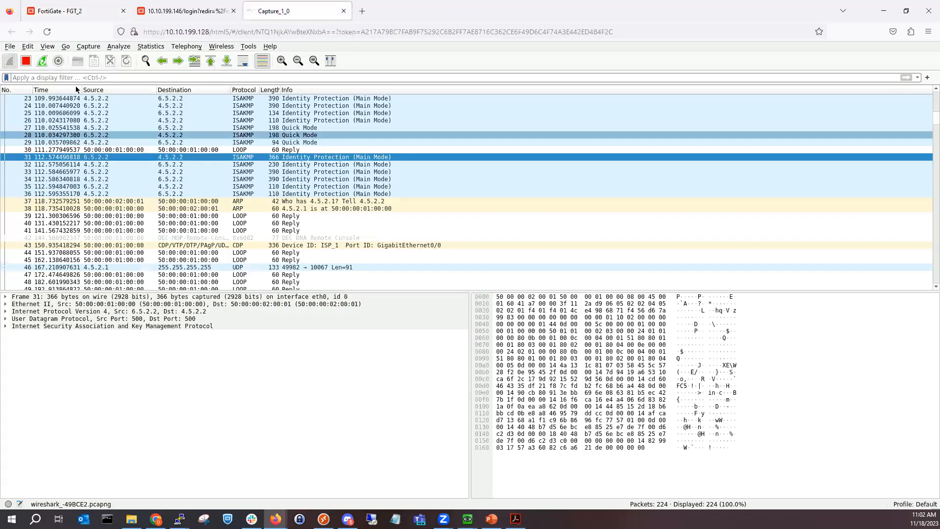
# Step: Close the Capture_1_0 tab and place the Kali_1 QEMU console over the EVE-NG topology
pyautogui.click(343, 10)
pyautogui.click(95, 14)
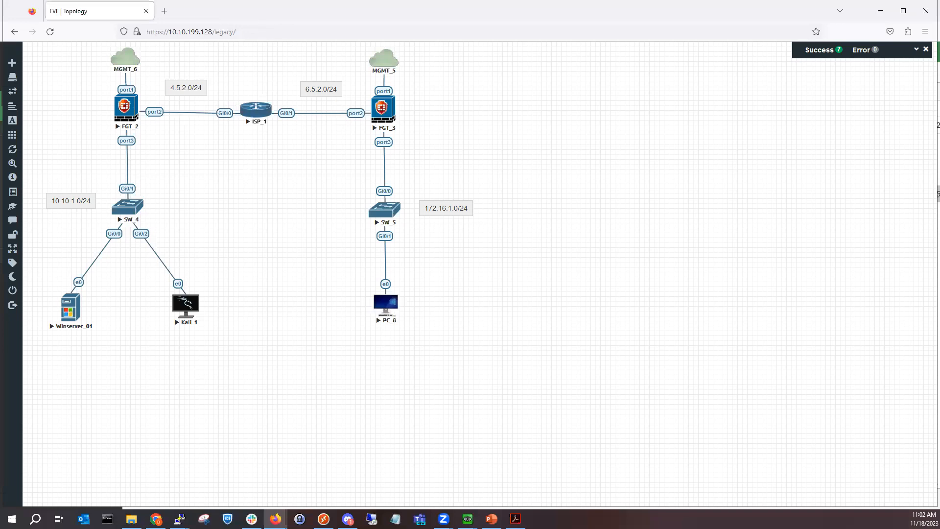
pyautogui.click(467, 518)
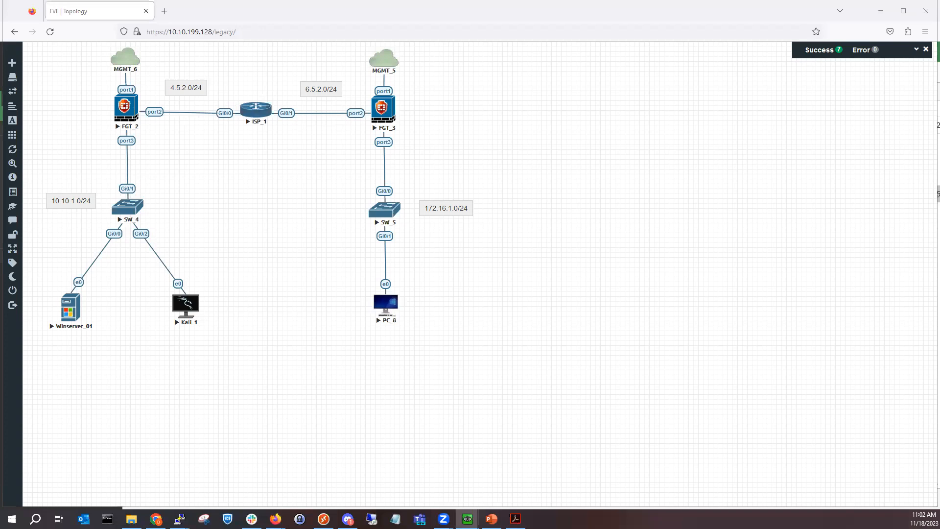
pyautogui.moveTo(939, 66); pyautogui.dragTo(618, 65)
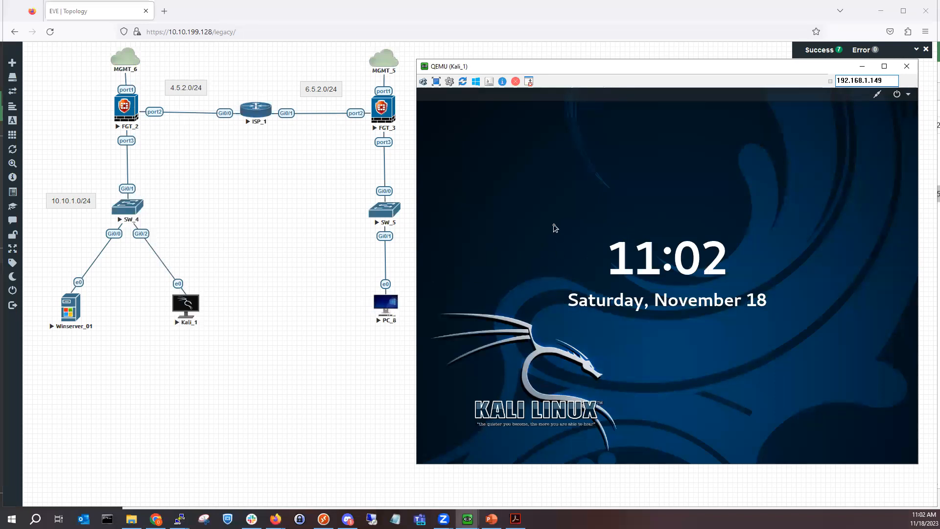
# Step: Unlock Kali with the account password and open a maximized terminal
pyautogui.click(554, 226)
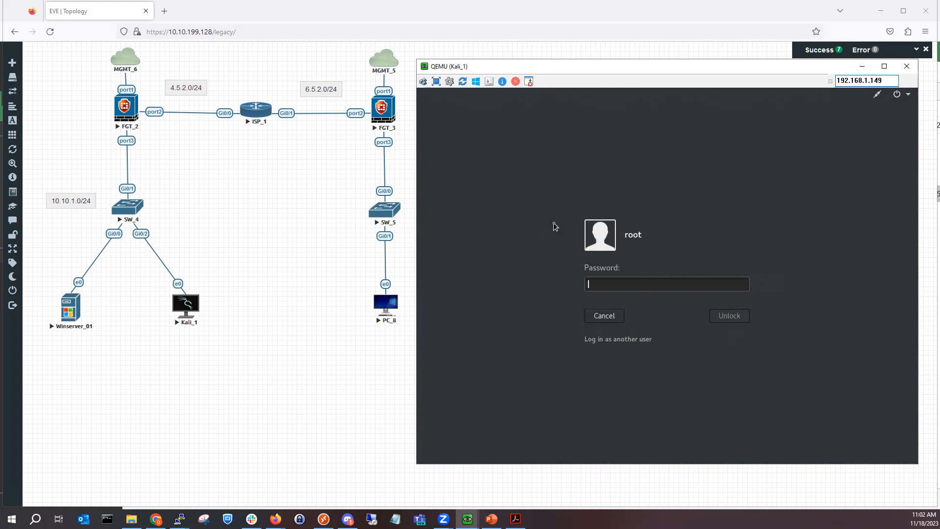
pyautogui.write('•••••••')
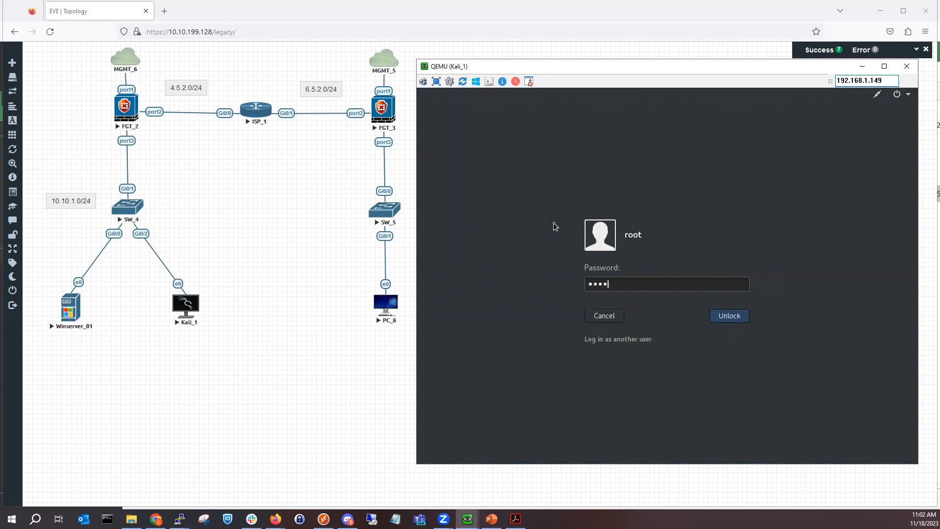
pyautogui.press('Return')
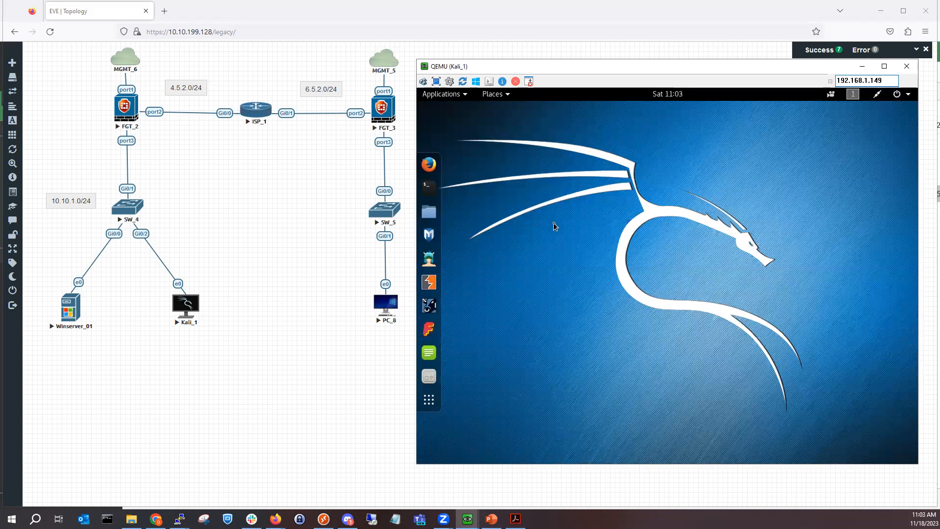
pyautogui.click(426, 187)
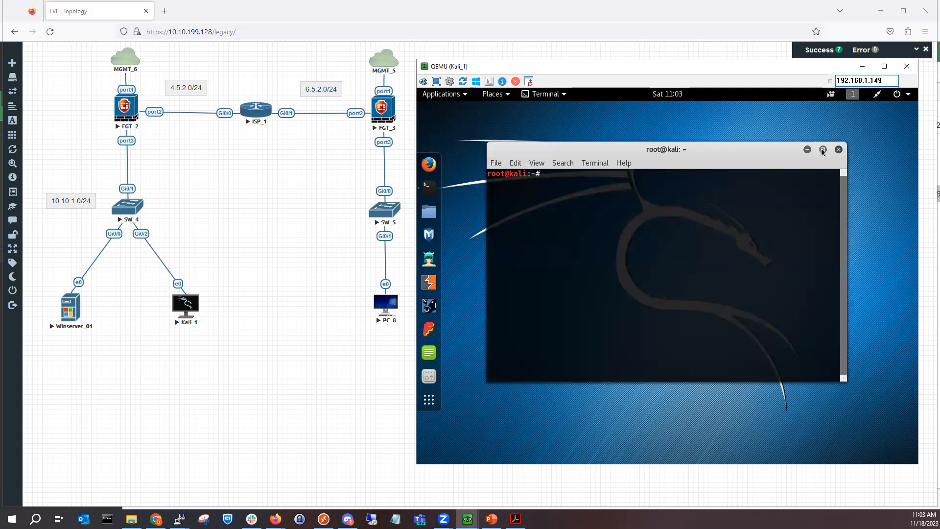
pyautogui.click(822, 150)
# Step: Run ifconfig to confirm eth0 has address 10.10.1.100
pyautogui.write('ifconfig')
pyautogui.press('Return')
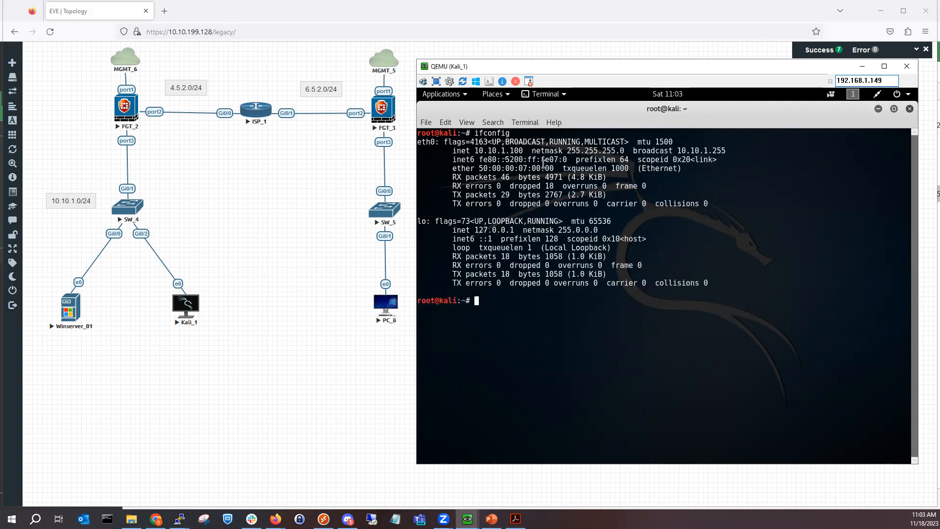
pyautogui.moveTo(474, 151); pyautogui.dragTo(521, 152)
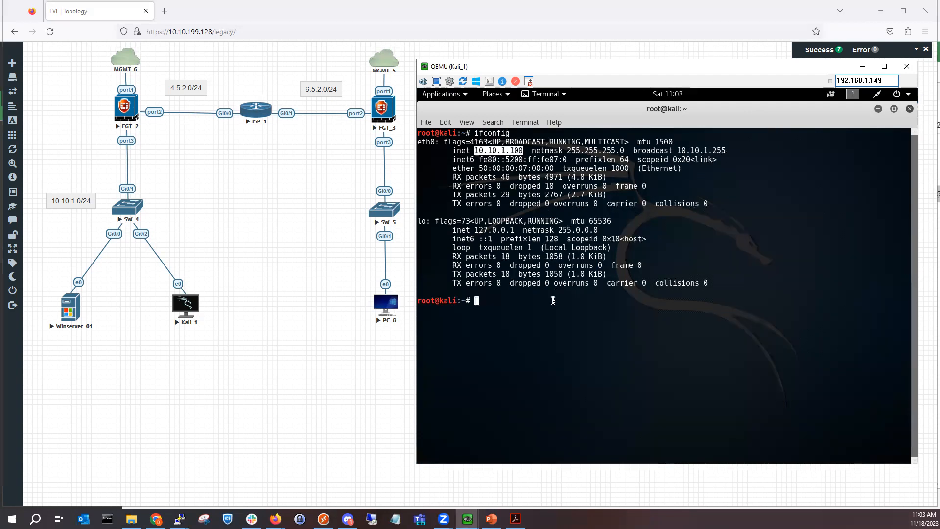
pyautogui.click(553, 302)
# Step: Ping 10.10.1.1 and then 172.16.1.1, stopping each with Ctrl+C, and minimize the terminal
pyautogui.write('ping ')
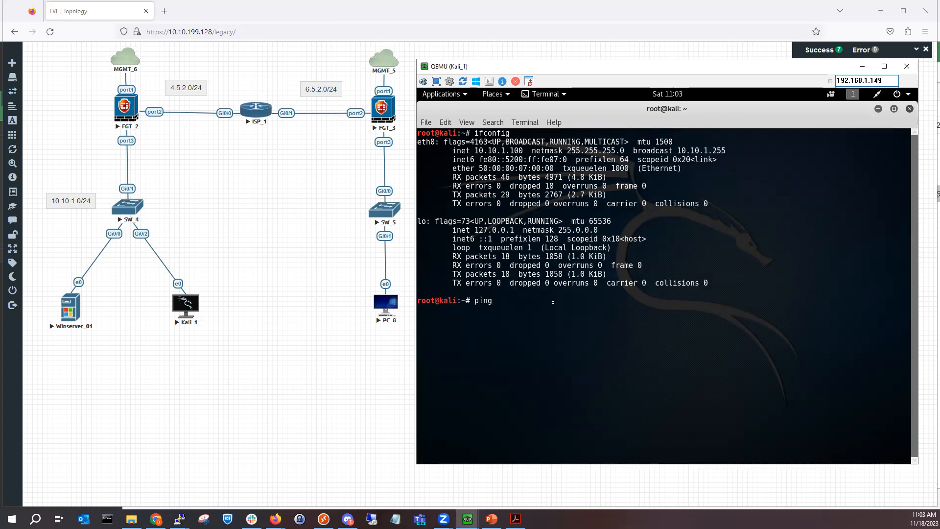
pyautogui.write('10.10.1.1')
pyautogui.press('Return')
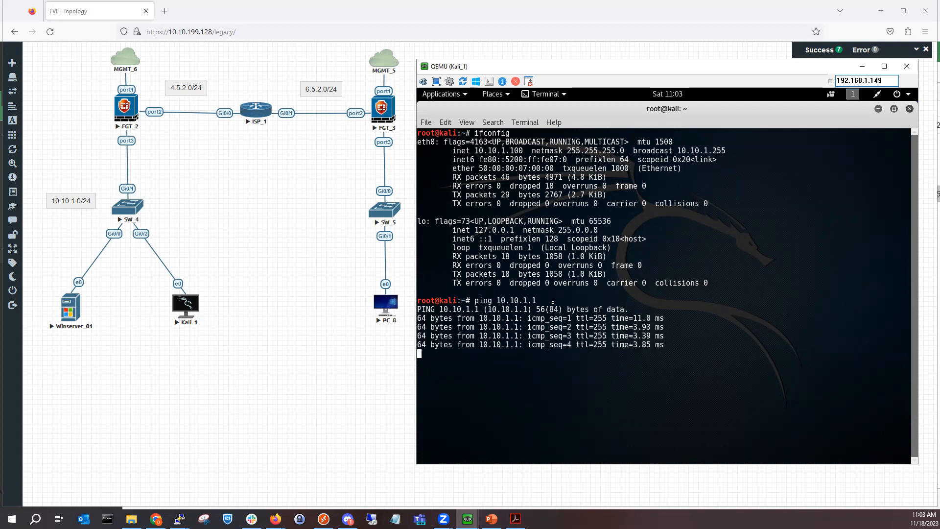
pyautogui.hotkey('ctrl', 'c')
pyautogui.press('Up')
pyautogui.press('BackSpace')
pyautogui.press('BackSpace')
pyautogui.press('BackSpace')
pyautogui.press('BackSpace')
pyautogui.press('BackSpace')
pyautogui.press('BackSpace')
pyautogui.press('BackSpace')
pyautogui.press('BackSpace')
pyautogui.press('BackSpace')
pyautogui.write('172,16,')
pyautogui.press('BackSpace')
pyautogui.press('BackSpace')
pyautogui.press('BackSpace')
pyautogui.press('BackSpace')
pyautogui.write('.')
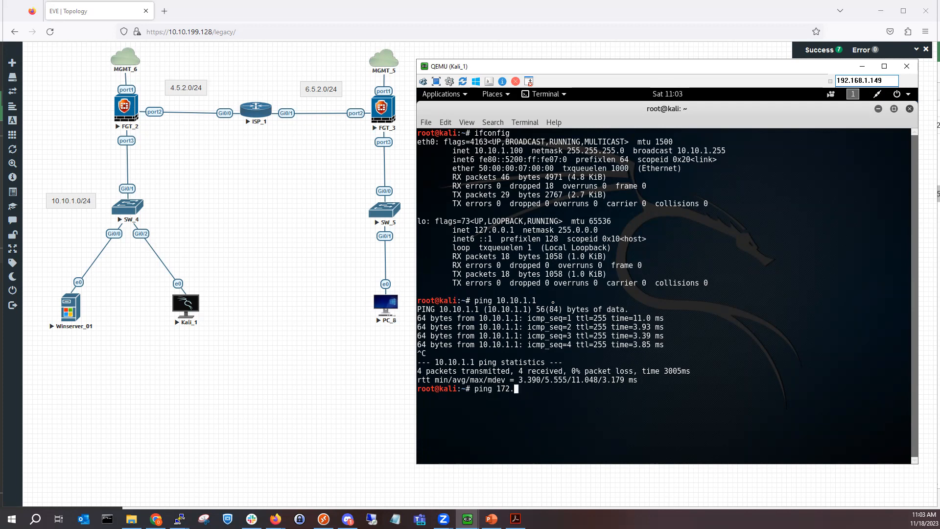
pyautogui.write('16.1.1')
pyautogui.press('Return')
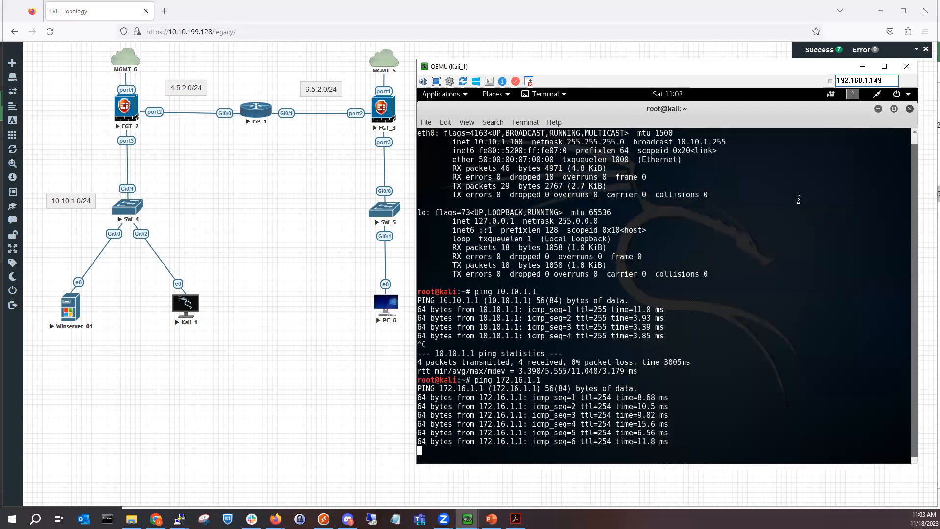
pyautogui.hotkey('ctrl', 'c')
pyautogui.hotkey('ctrl', 'c')
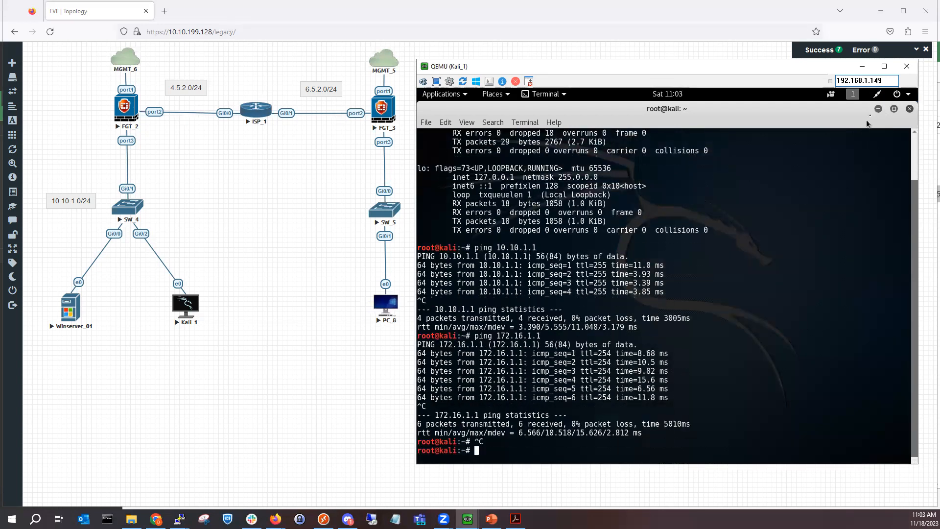
pyautogui.click(878, 109)
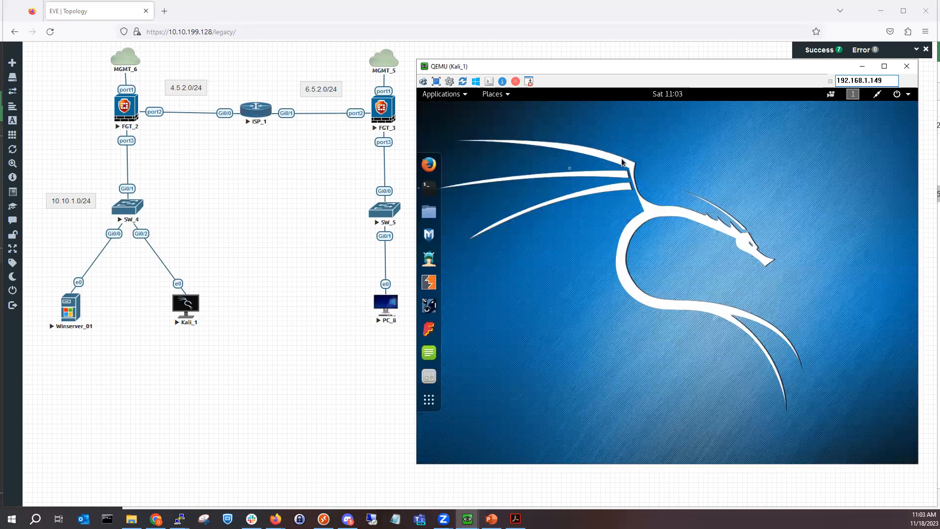
pyautogui.click(428, 164)
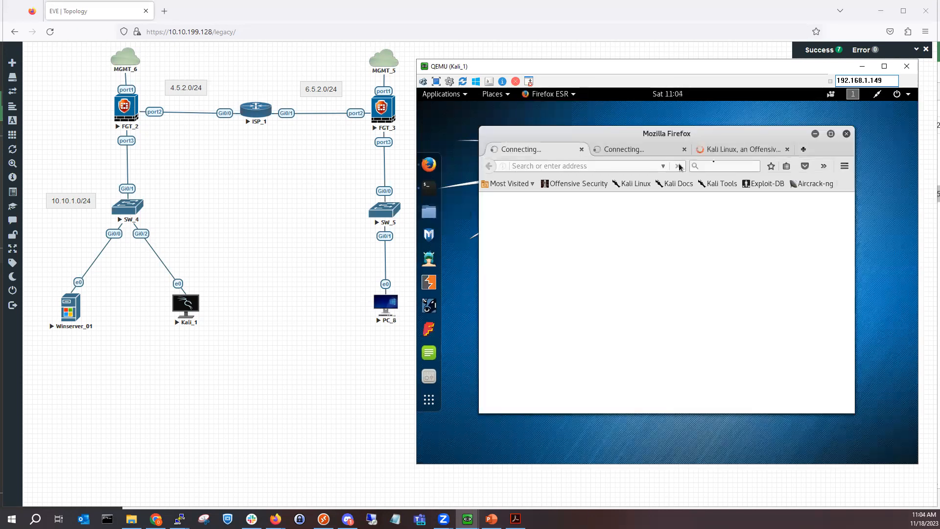
pyautogui.click(830, 134)
pyautogui.click(726, 125)
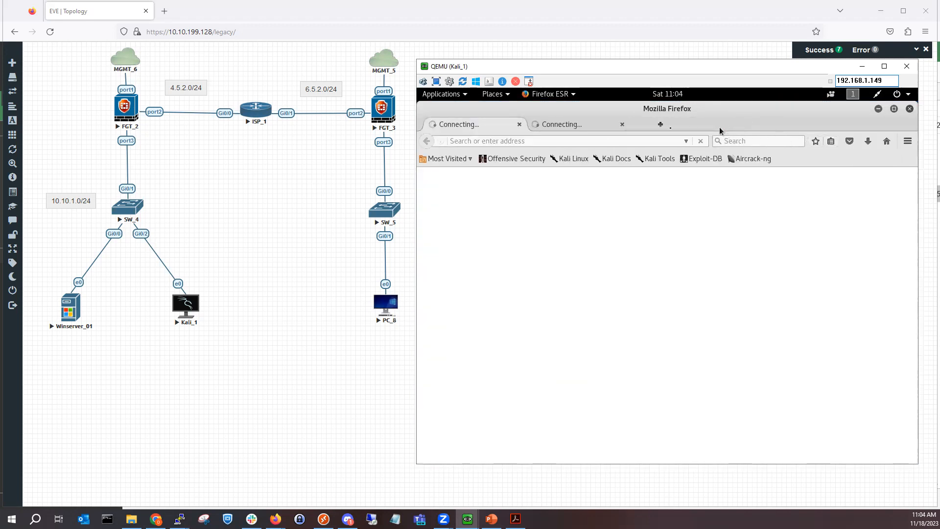
pyautogui.click(626, 126)
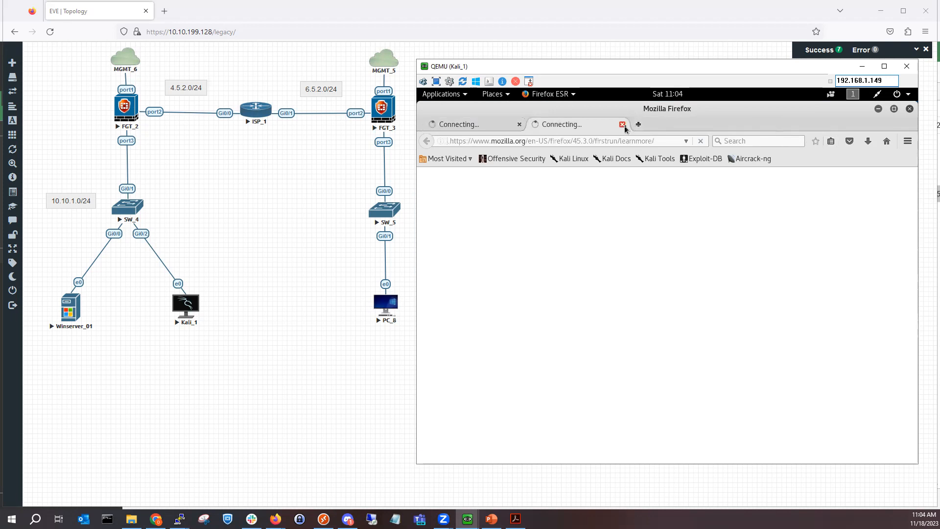
pyautogui.click(622, 124)
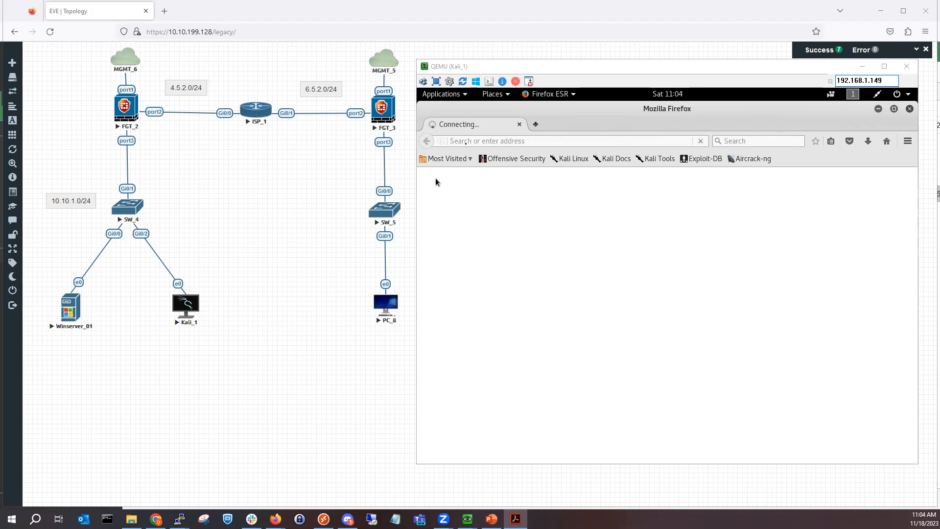
pyautogui.click(465, 141)
pyautogui.write('http')
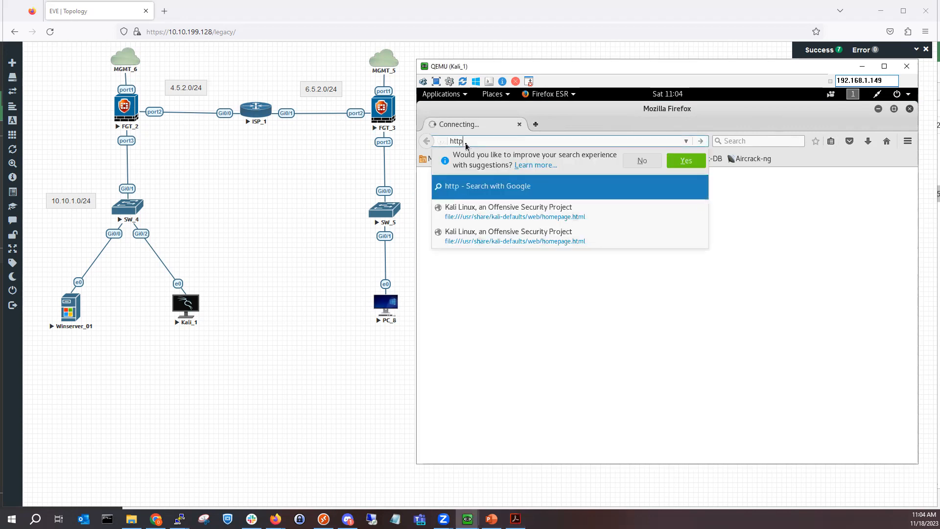
pyautogui.write(':/')
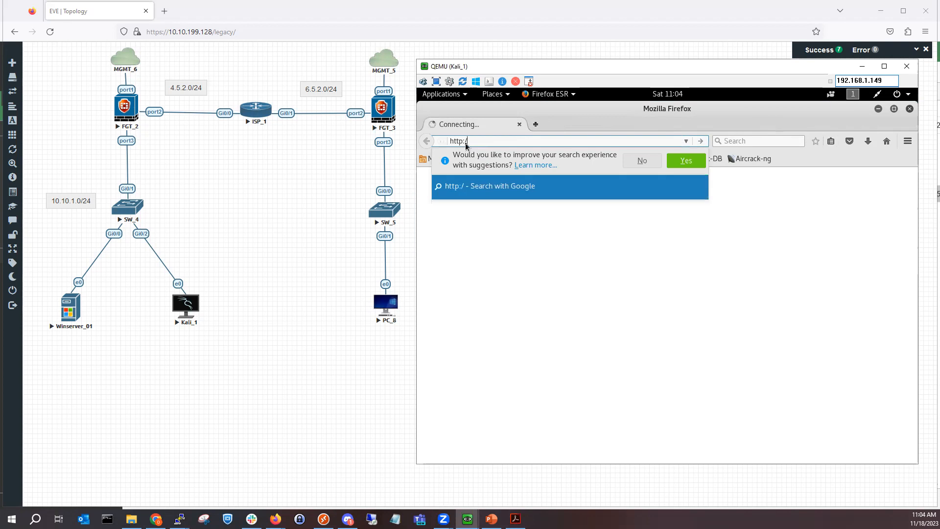
pyautogui.write('/172.')
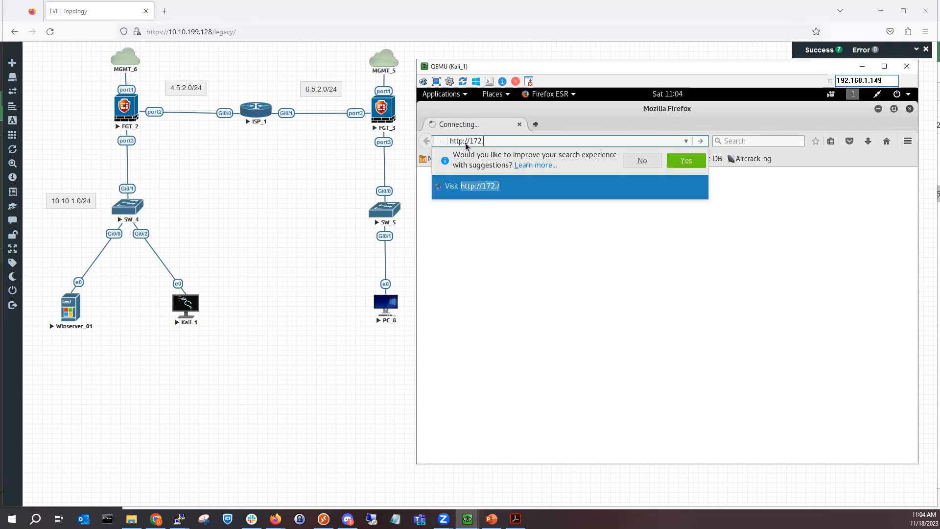
pyautogui.write('16.1.1')
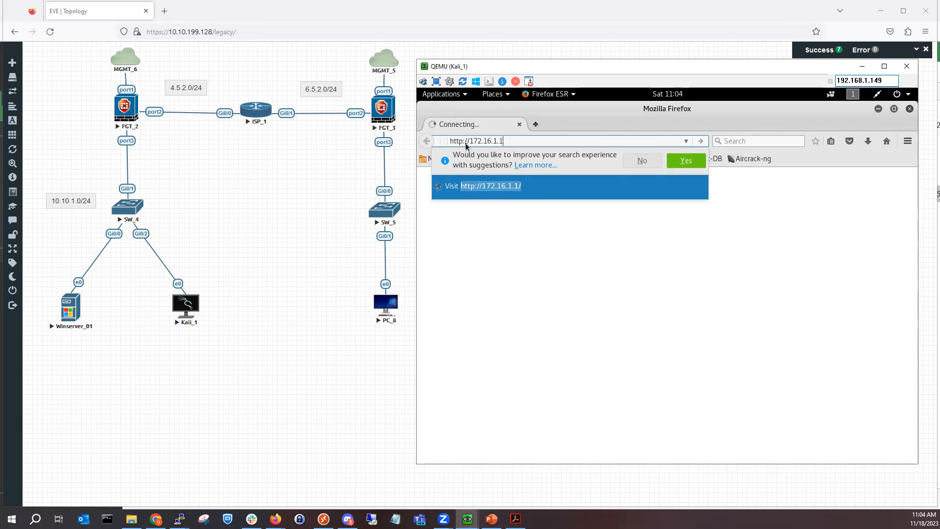
pyautogui.press('Return')
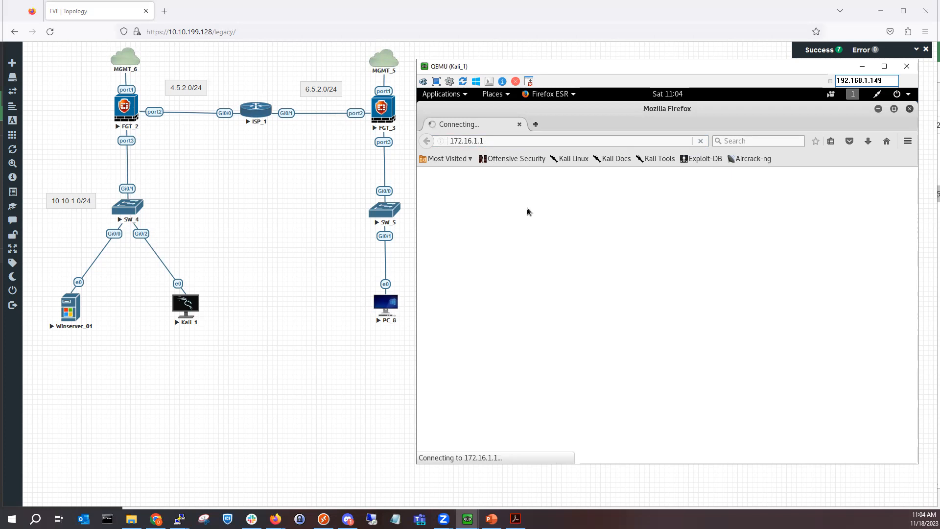
# Step: Start a packet capture on FGT_2 port3 and pop it out into its own Capture_2_2 tab
pyautogui.click(311, 225)
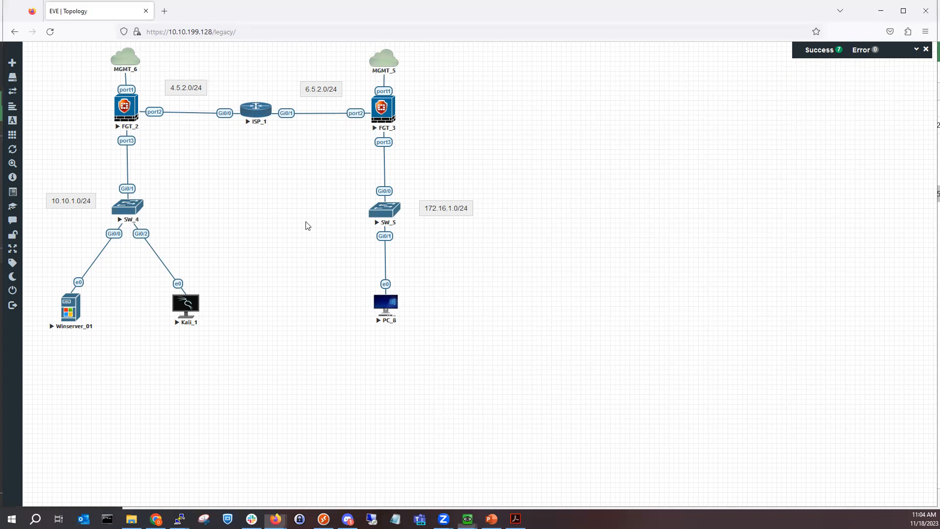
pyautogui.rightClick(132, 115)
pyautogui.moveTo(174, 192)
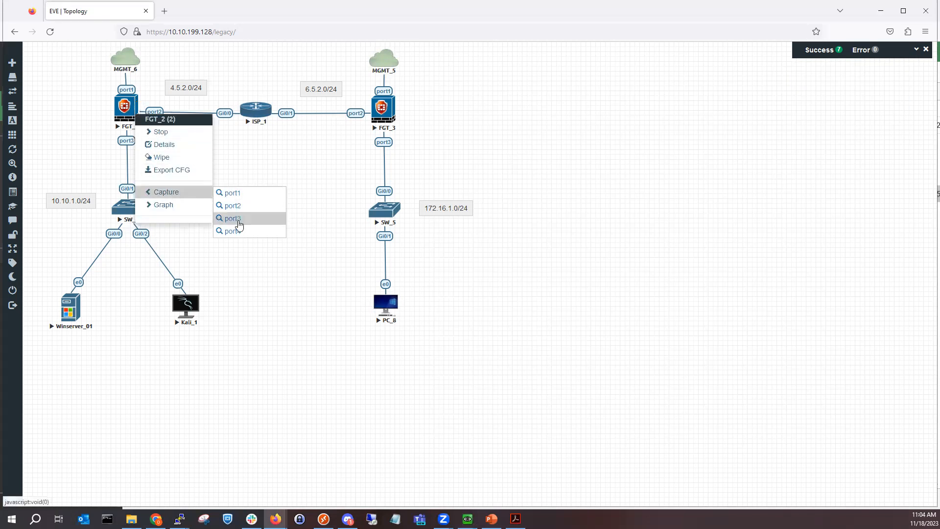
pyautogui.click(240, 224)
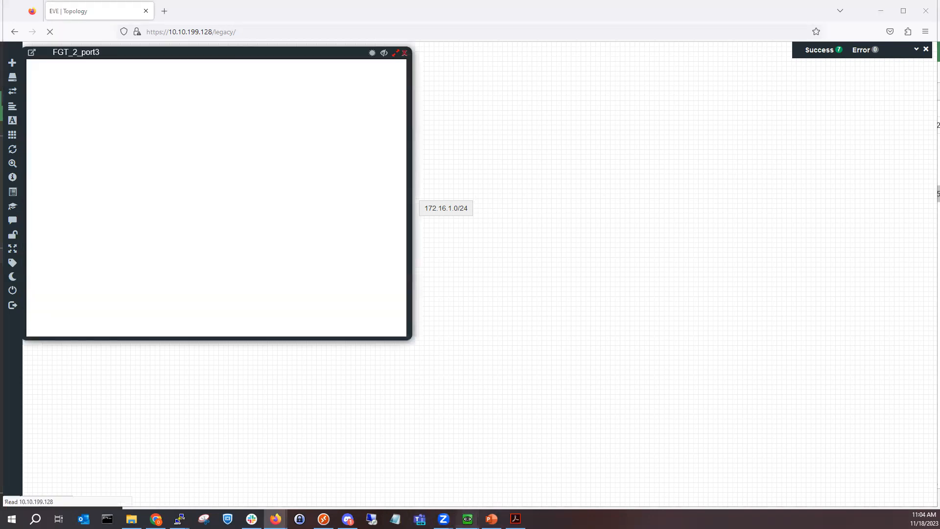
pyautogui.click(467, 519)
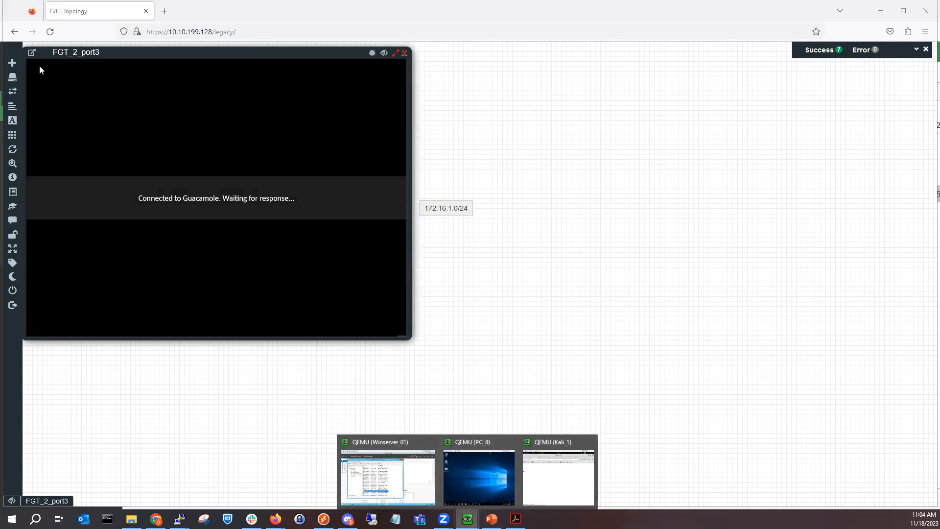
pyautogui.click(33, 53)
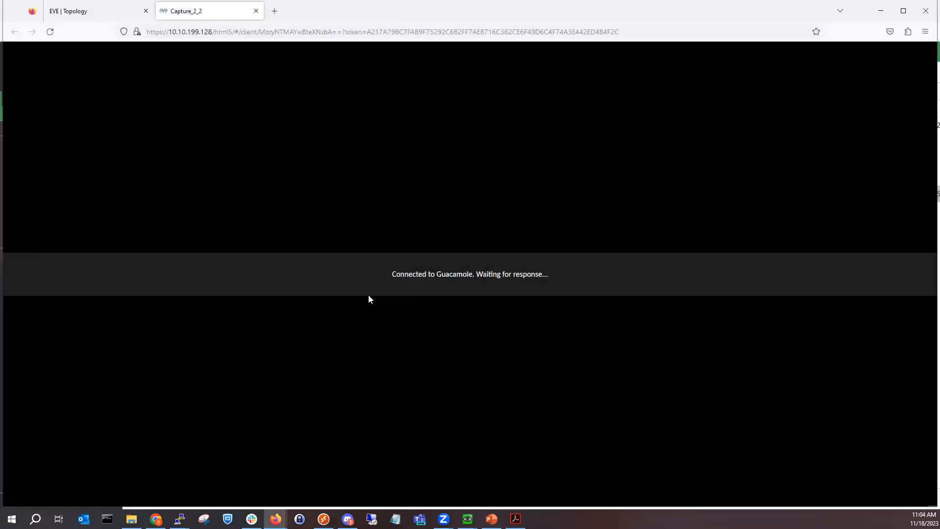
pyautogui.click(253, 231)
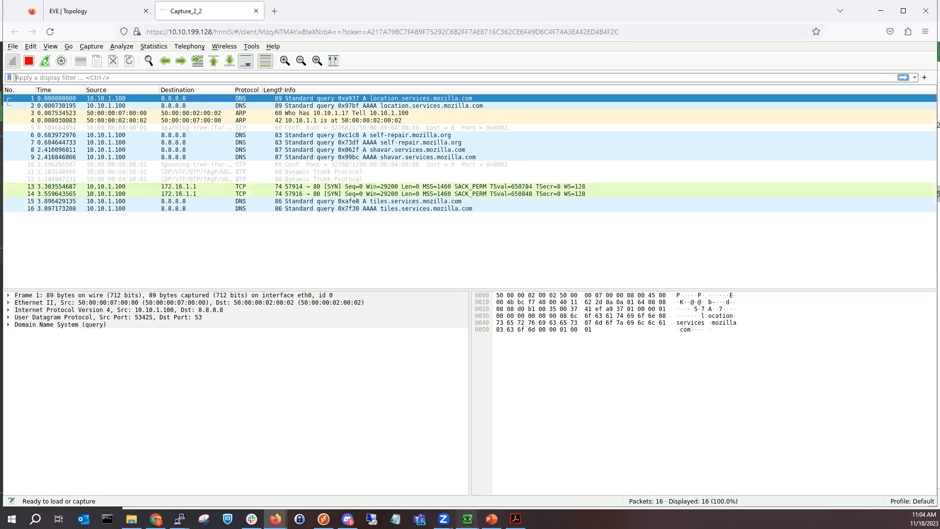
pyautogui.click(467, 518)
pyautogui.click(527, 486)
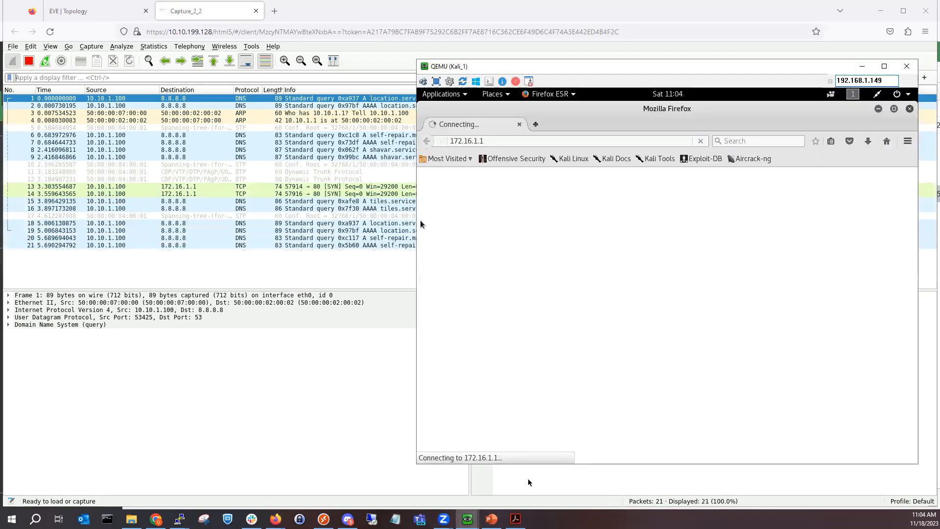
pyautogui.click(499, 144)
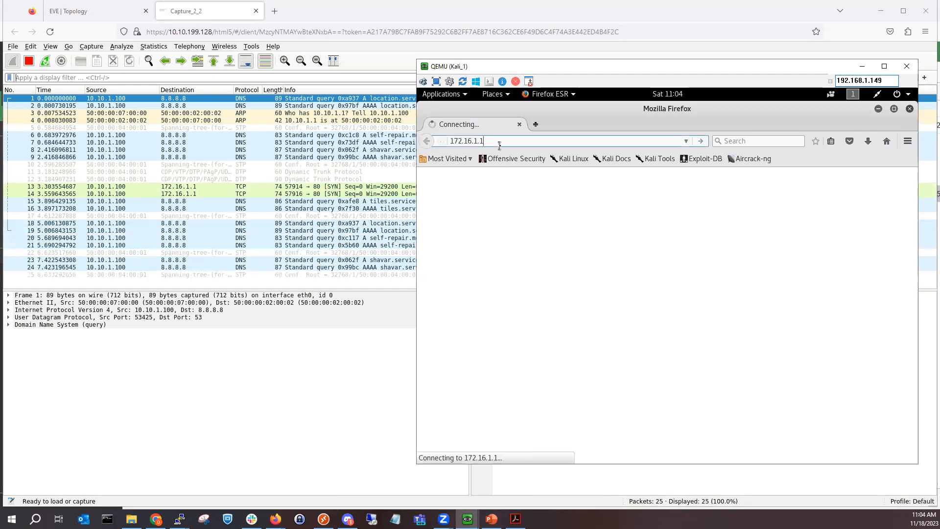
pyautogui.press('BackSpace')
pyautogui.press('BackSpace')
pyautogui.press('BackSpace')
pyautogui.press('BackSpace')
pyautogui.press('BackSpace')
pyautogui.press('BackSpace')
pyautogui.press('BackSpace')
pyautogui.press('BackSpace')
pyautogui.press('BackSpace')
pyautogui.press('BackSpace')
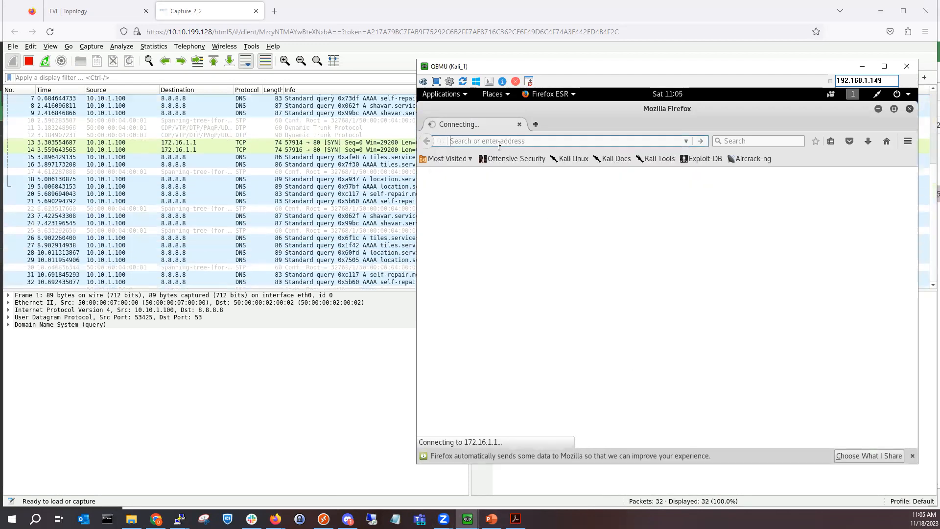
pyautogui.write('http')
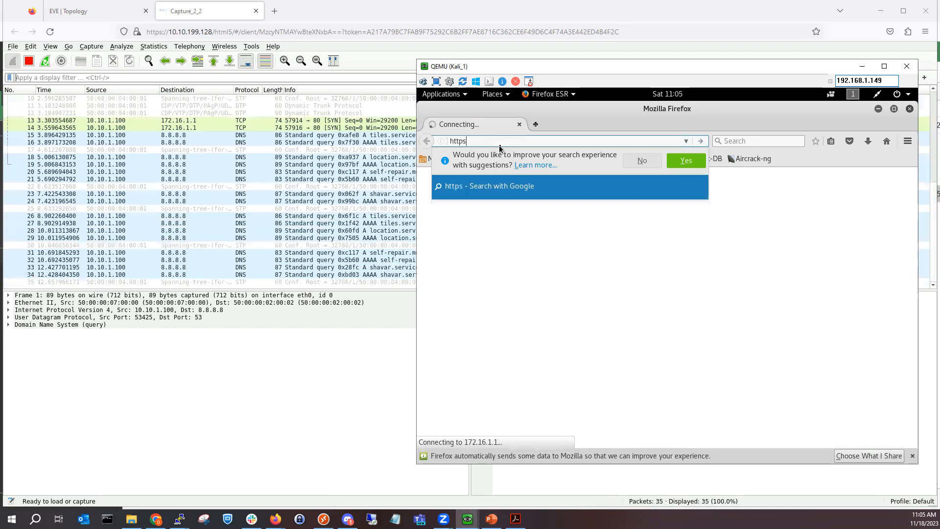
pyautogui.write('://')
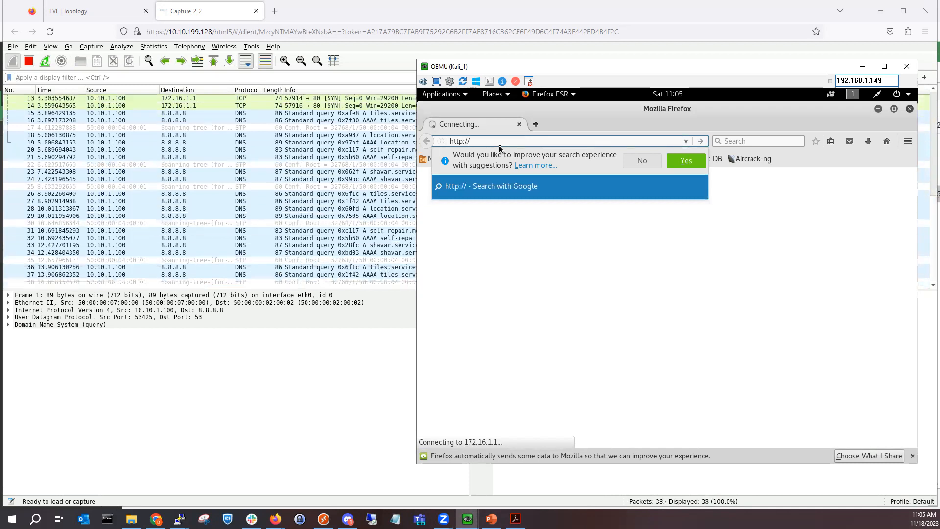
pyautogui.write('10.10.')
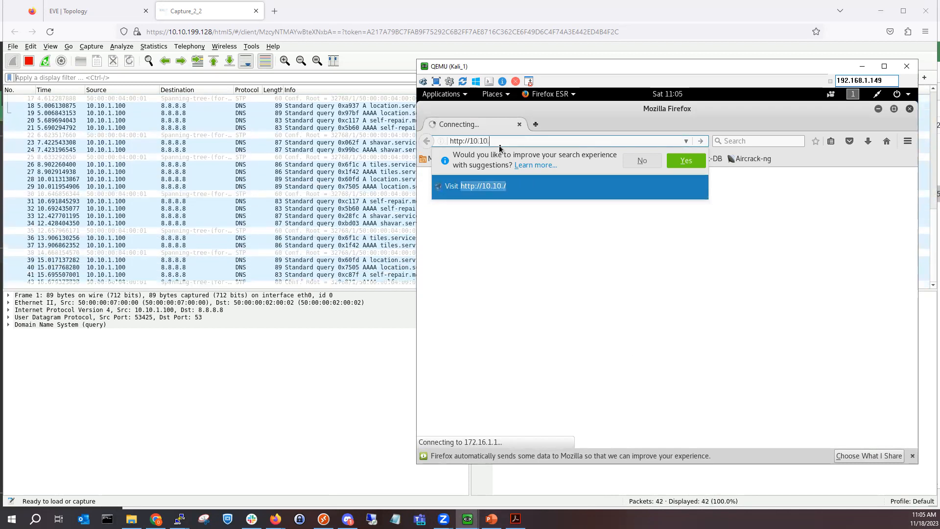
pyautogui.write('1.1')
pyautogui.press('Return')
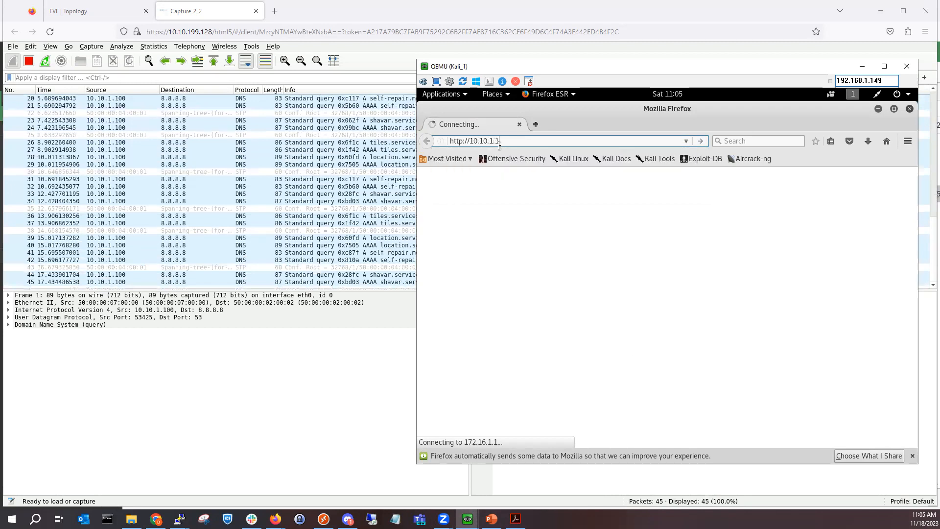
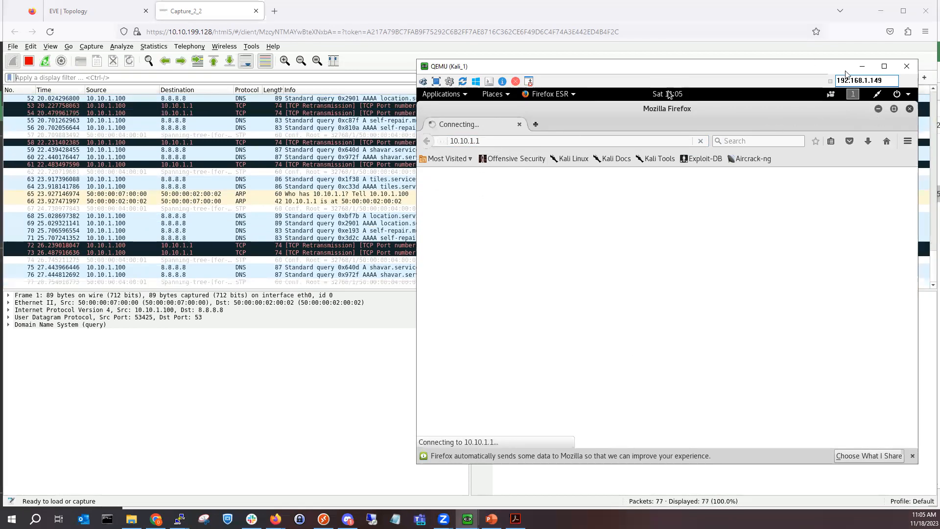
# Step: Bring the FGT_2 FortiGate window with its firewall policy list to the front
pyautogui.click(114, 13)
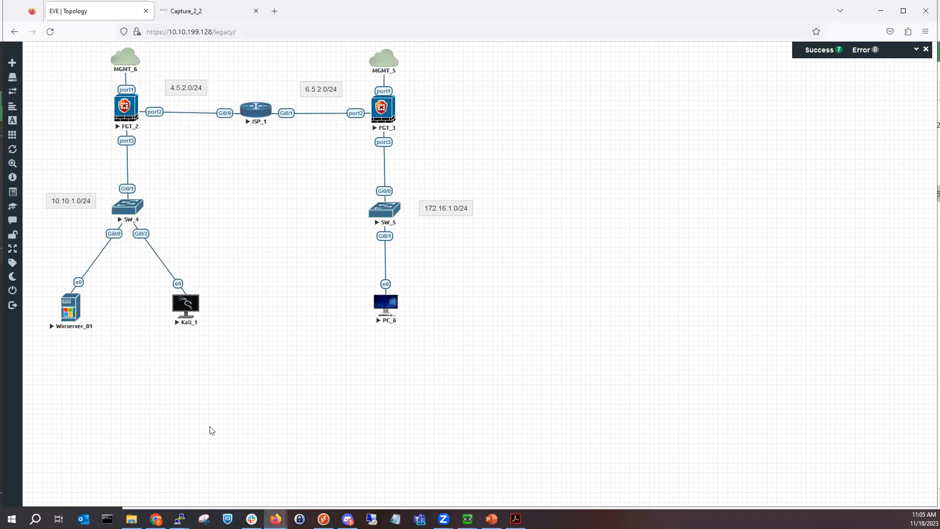
pyautogui.click(276, 518)
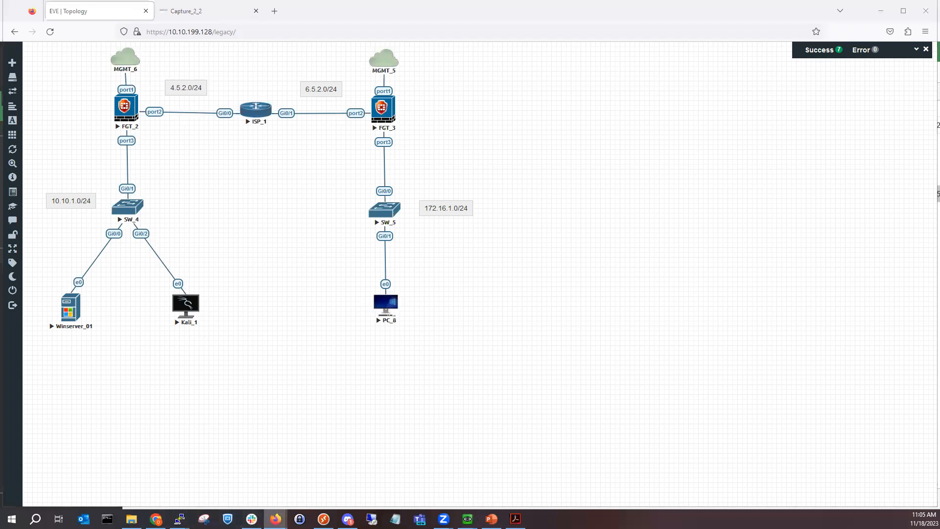
pyautogui.click(301, 463)
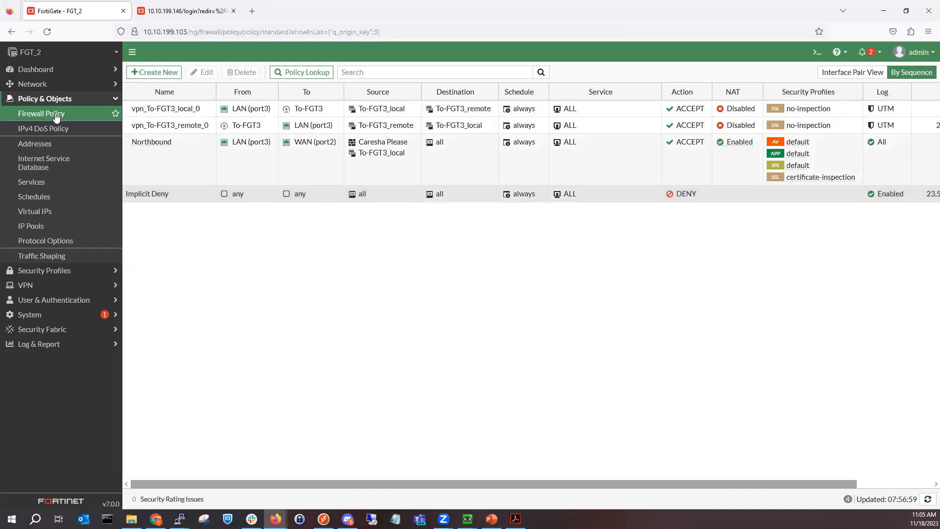
# Step: Open FGT_2's Network > Interfaces list and inspect port1 and LAN (port3)'s PING, HTTPS, SSH access
pyautogui.click(64, 86)
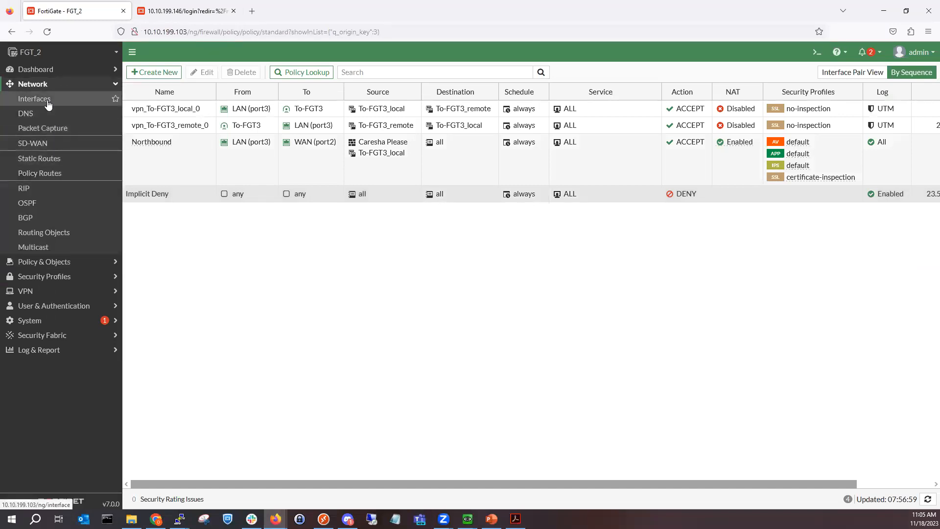
pyautogui.click(47, 100)
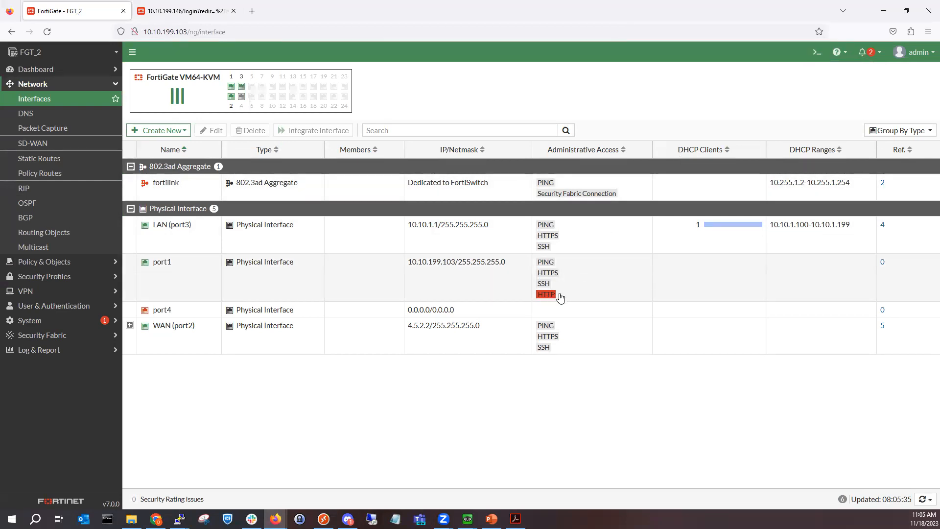
pyautogui.click(539, 292)
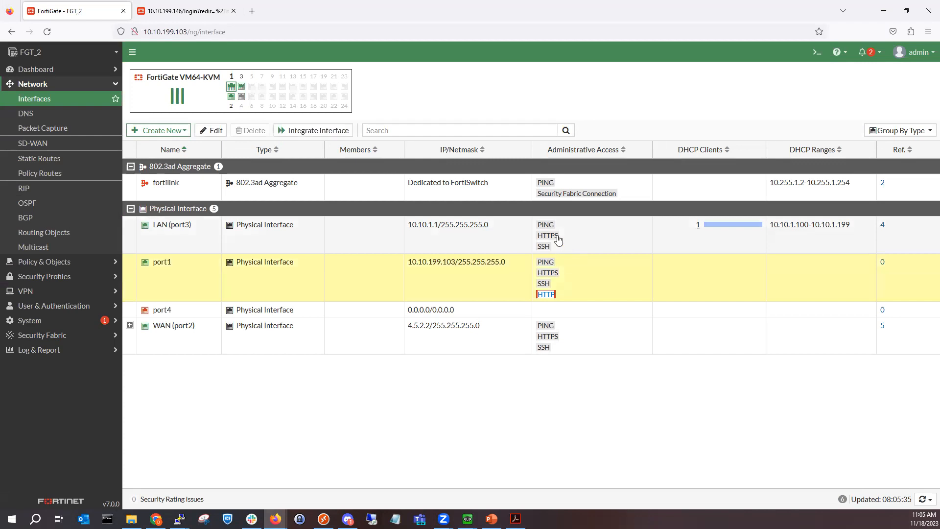
pyautogui.moveTo(560, 239); pyautogui.dragTo(546, 239)
pyautogui.click(541, 240)
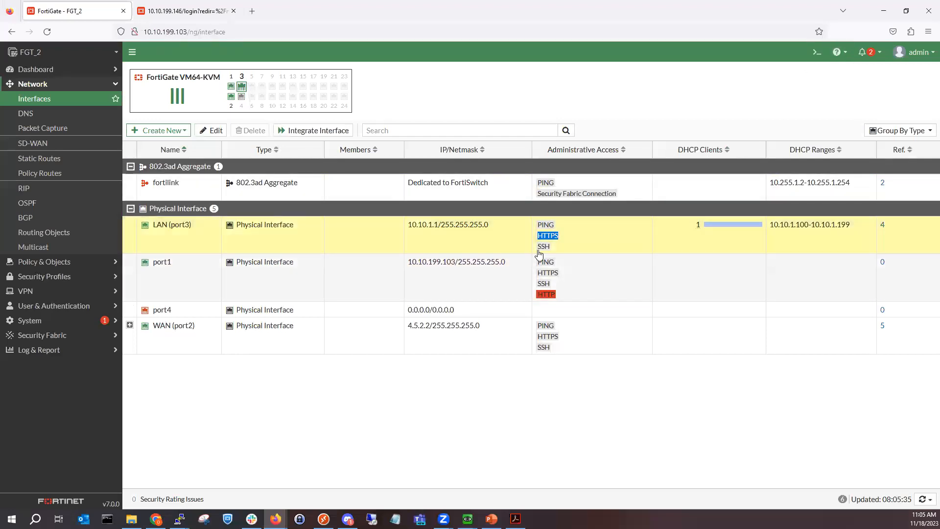
pyautogui.click(816, 53)
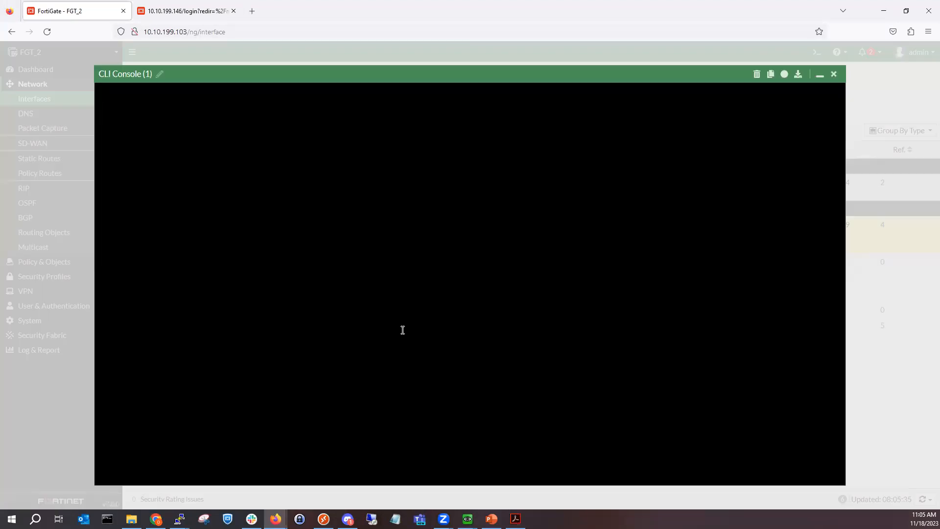
pyautogui.click(833, 74)
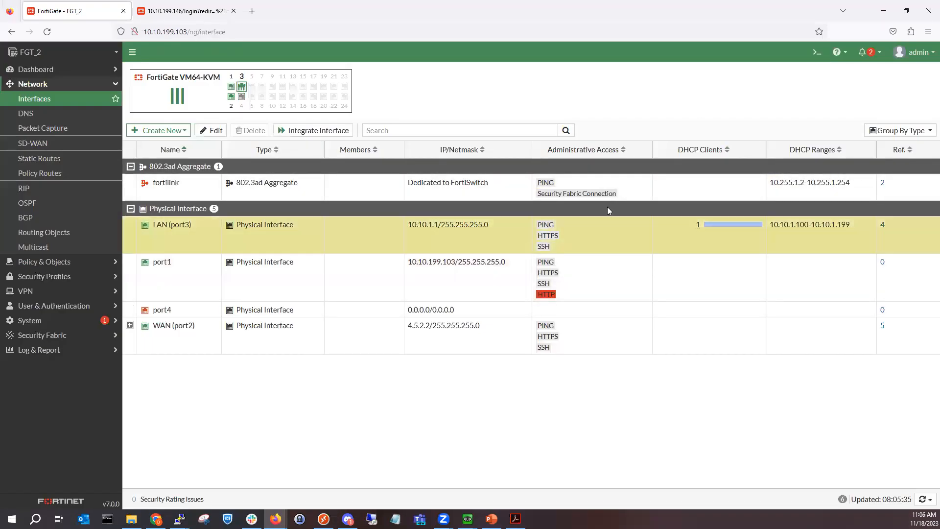
# Step: In FGT_2's CLI console, set port3 allowaccess to https http ssh ping and end
pyautogui.click(813, 53)
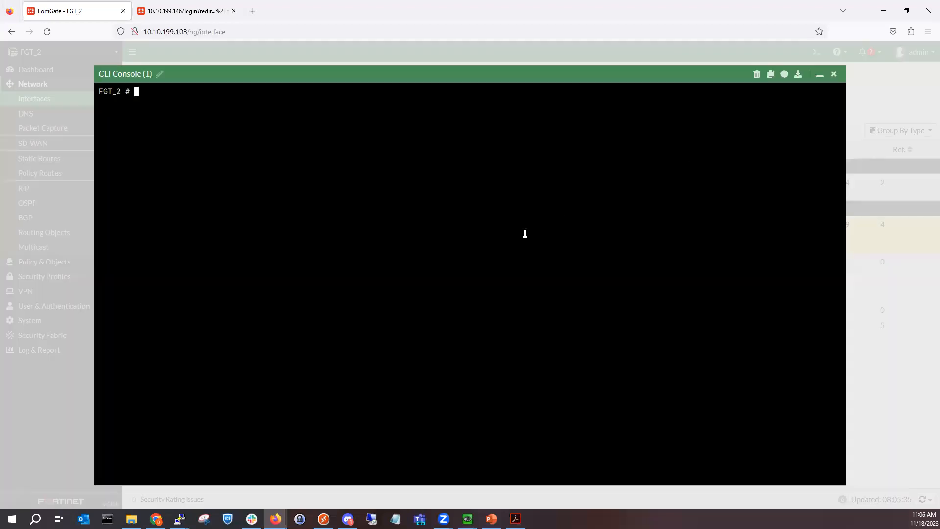
pyautogui.write('config system in')
pyautogui.press('Return')
pyautogui.write('edit port1')
pyautogui.press('BackSpace')
pyautogui.press('BackSpace')
pyautogui.press('BackSpace')
pyautogui.write('rt1')
pyautogui.press('Return')
pyautogui.write('set allowaccess https http ')
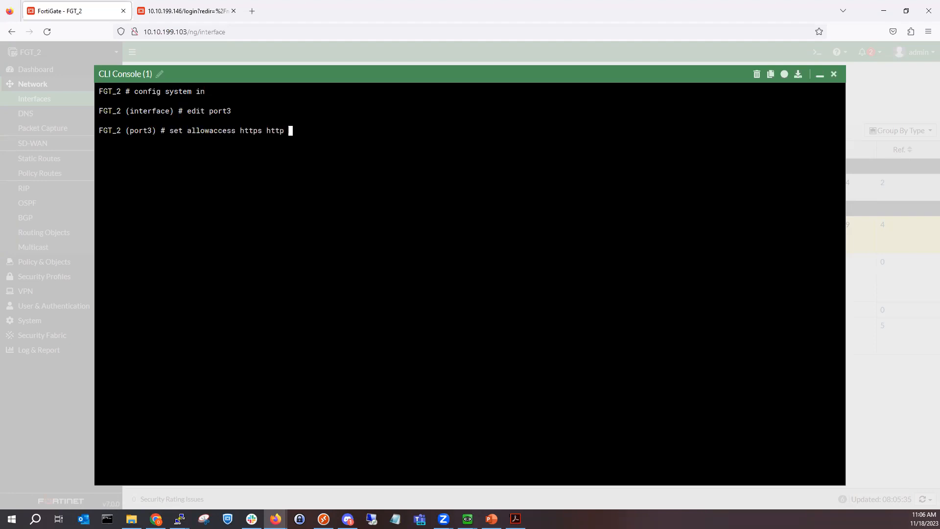
pyautogui.write('ssh ping')
pyautogui.press('Return')
pyautogui.write('end')
pyautogui.press('Return')
pyautogui.press('Return')
pyautogui.press('Return')
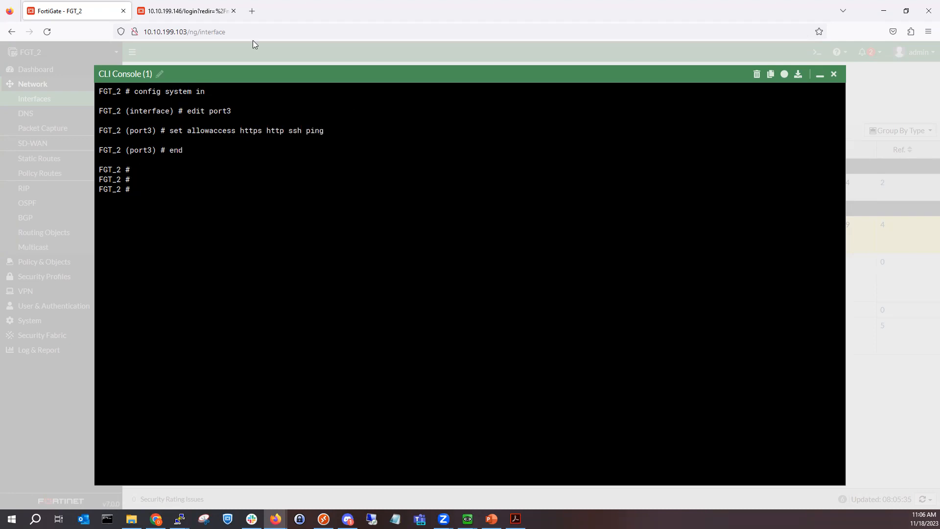
# Step: Sign in to the FGT_3 tab with the admin credentials, then return to FGT_2
pyautogui.click(195, 8)
pyautogui.write('admin')
pyautogui.press('Tab')
pyautogui.write('••')
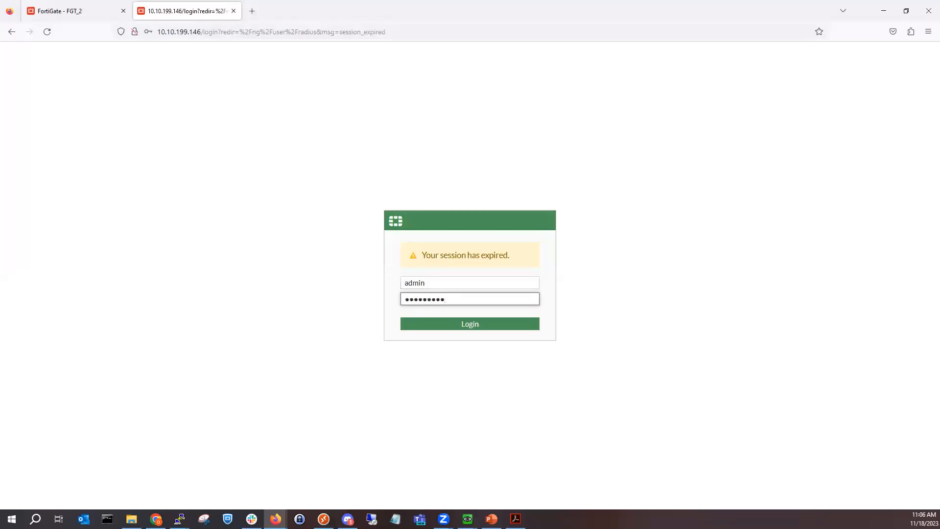
pyautogui.write('•••••••')
pyautogui.press('Return')
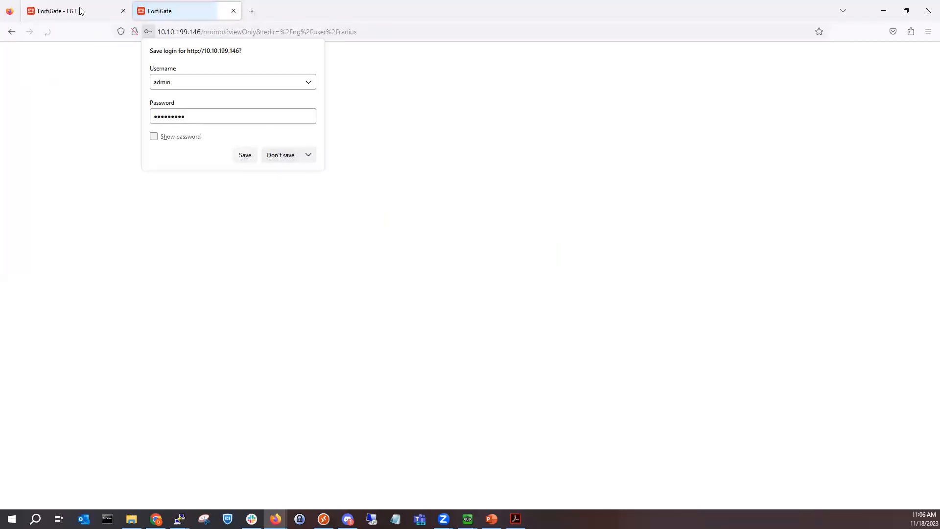
pyautogui.click(78, 10)
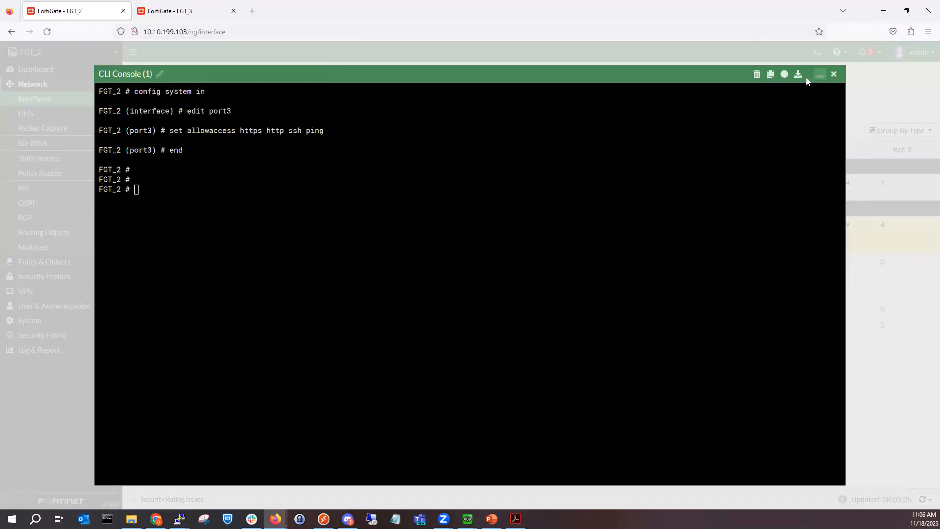
pyautogui.click(819, 75)
# Step: Change FGT_2 LAN (port3)'s DHCP DNS server from 8.8.8.8 to 10.10.1.25 and save
pyautogui.doubleClick(267, 226)
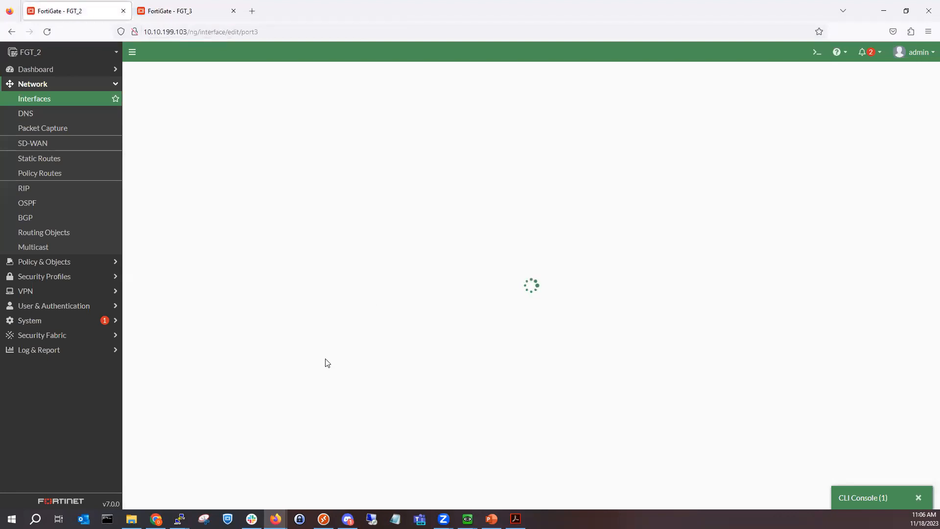
pyautogui.scroll(-2, 272, 391)
pyautogui.doubleClick(409, 330)
pyautogui.tripleClick(409, 331)
pyautogui.write('10.10.')
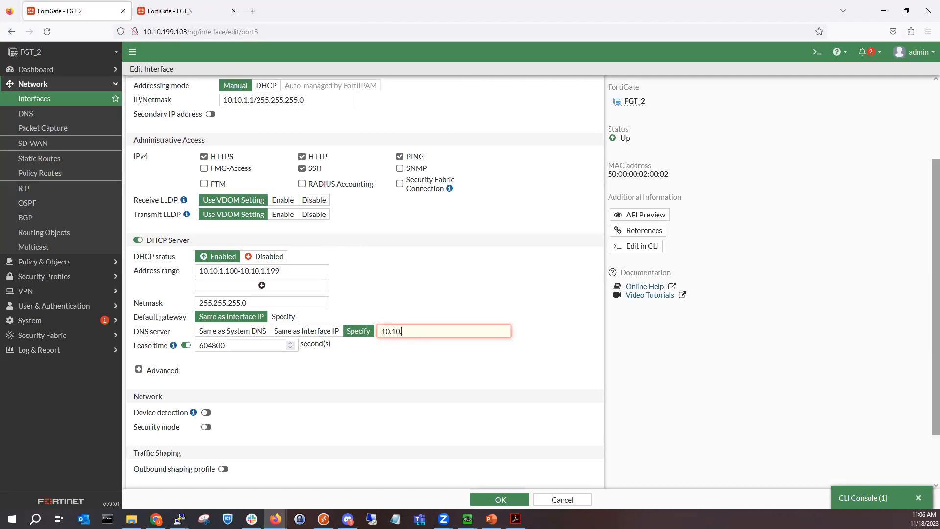
pyautogui.write('1.25')
pyautogui.click(503, 498)
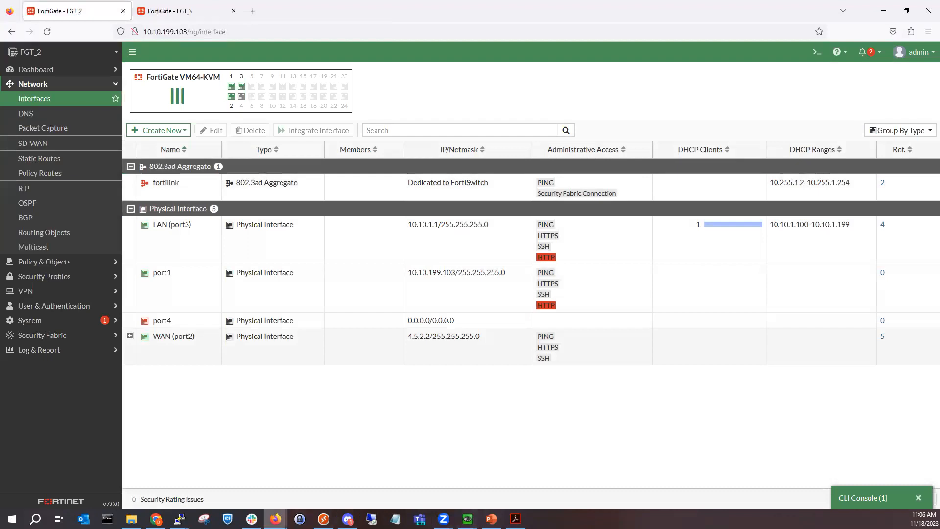
# Step: Close Firefox in the Kali_1 VM and restart the Kali virtual machine
pyautogui.moveTo(467, 518)
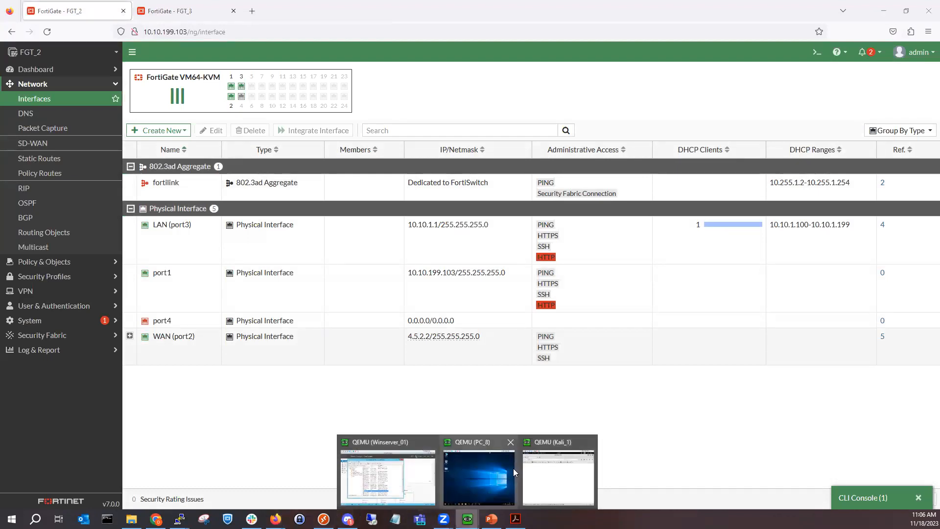
pyautogui.click(563, 475)
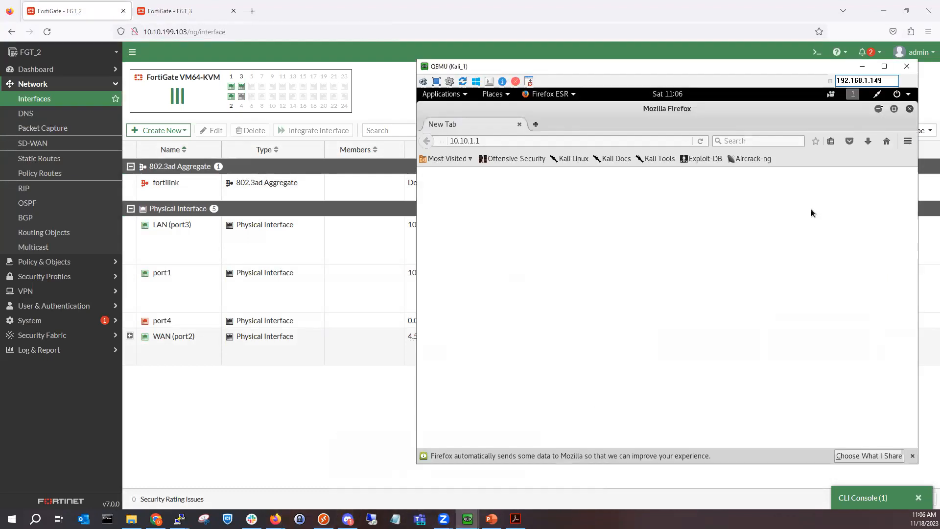
pyautogui.click(909, 108)
pyautogui.click(907, 96)
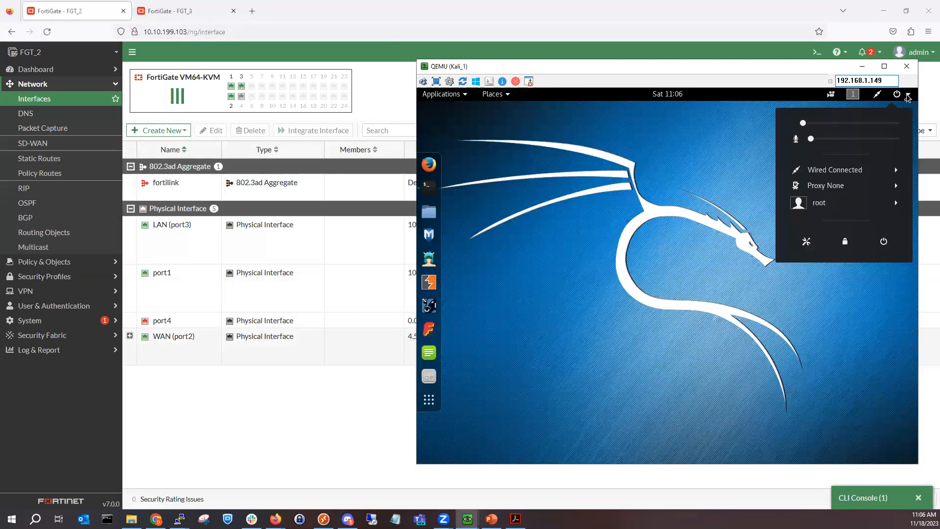
pyautogui.click(881, 249)
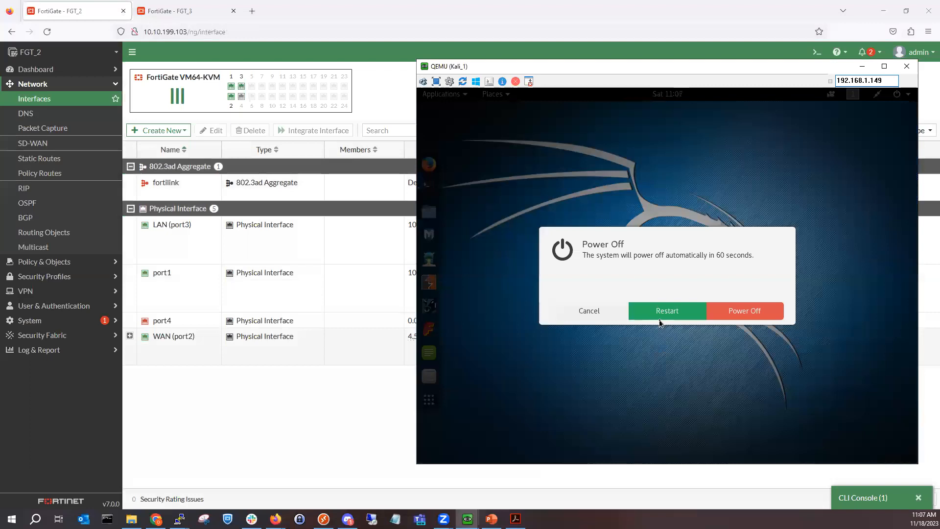
pyautogui.click(662, 315)
pyautogui.click(339, 419)
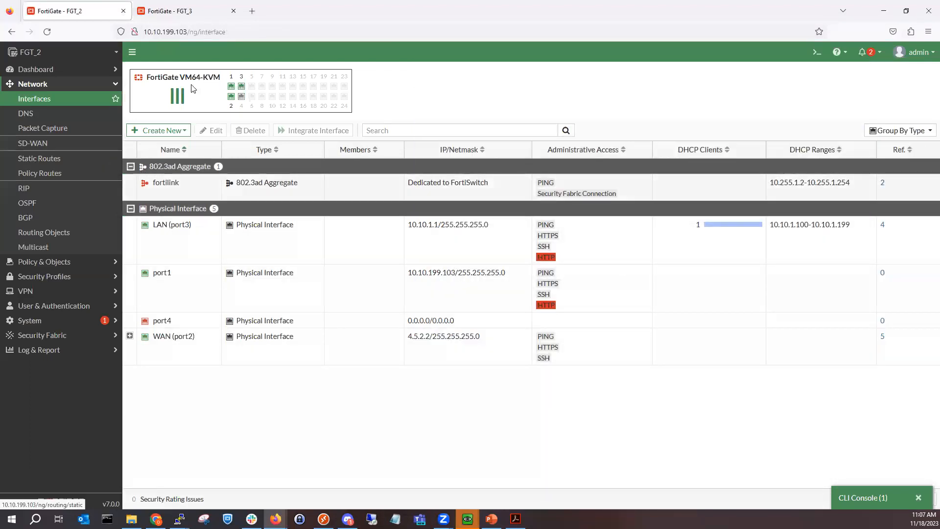
# Step: Open FGT_3's Network > Interfaces list and select LAN (port3)
pyautogui.click(156, 11)
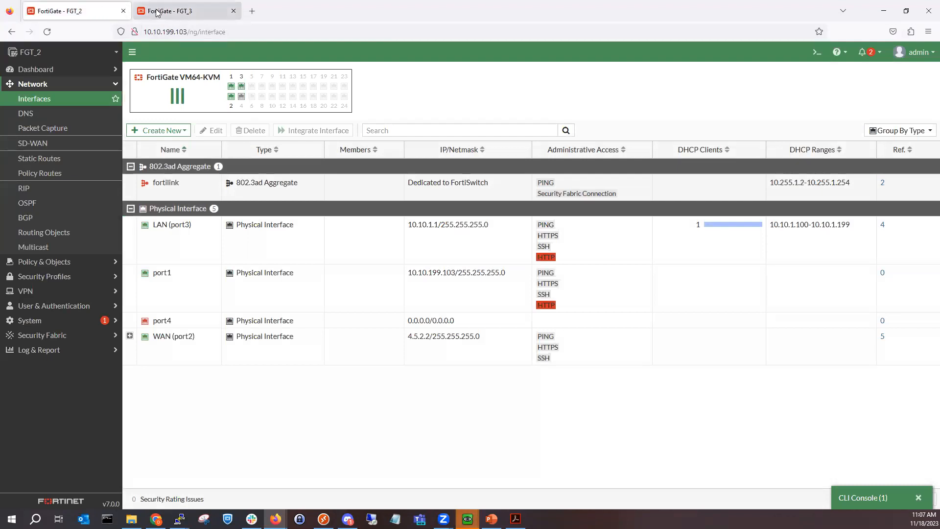
pyautogui.click(69, 85)
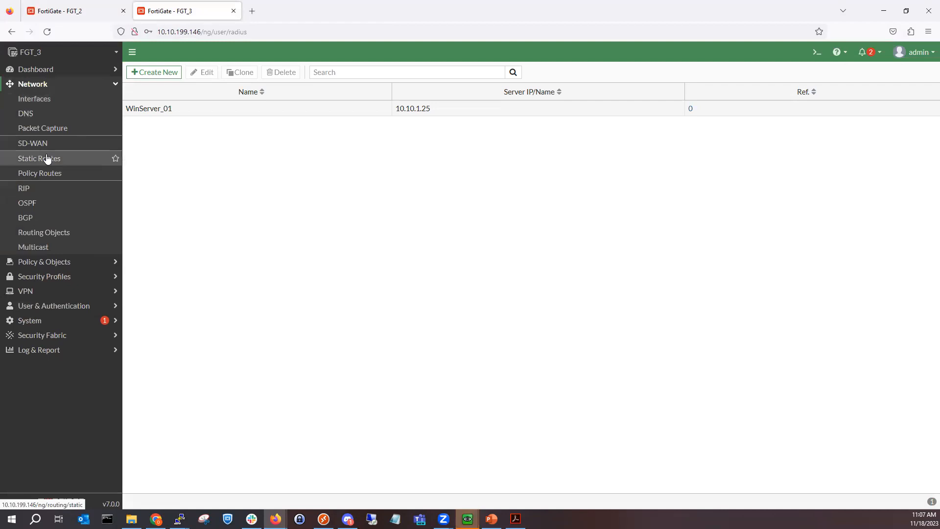
pyautogui.click(55, 100)
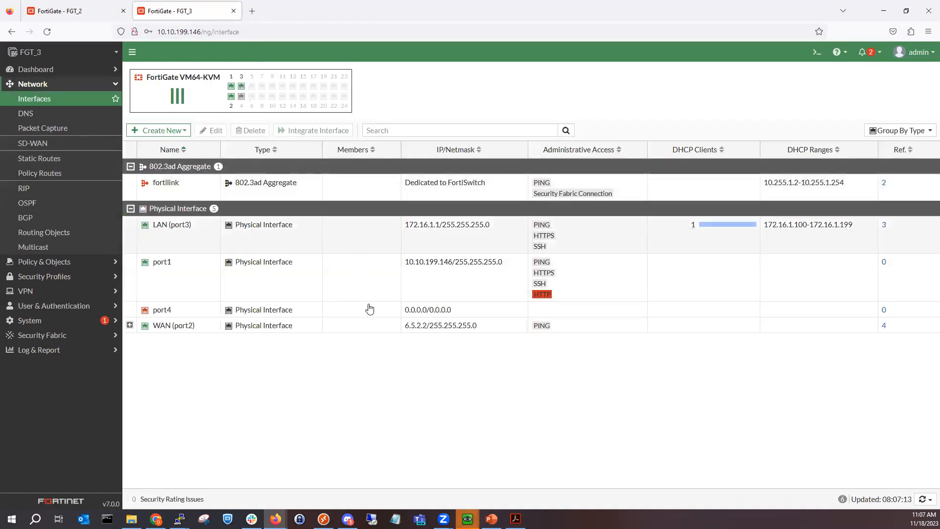
pyautogui.click(354, 238)
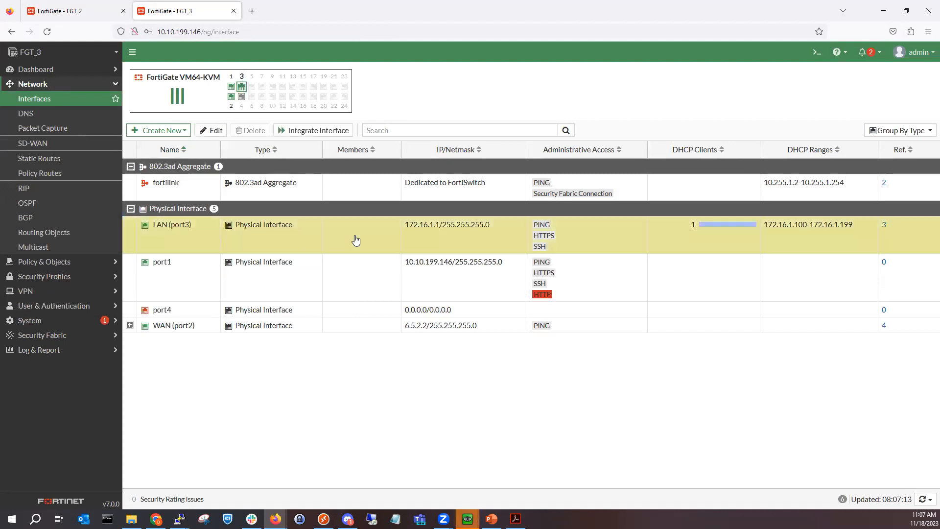
# Step: In FGT_3's CLI console, set port3 allowaccess to https http ping ssh and end
pyautogui.click(815, 52)
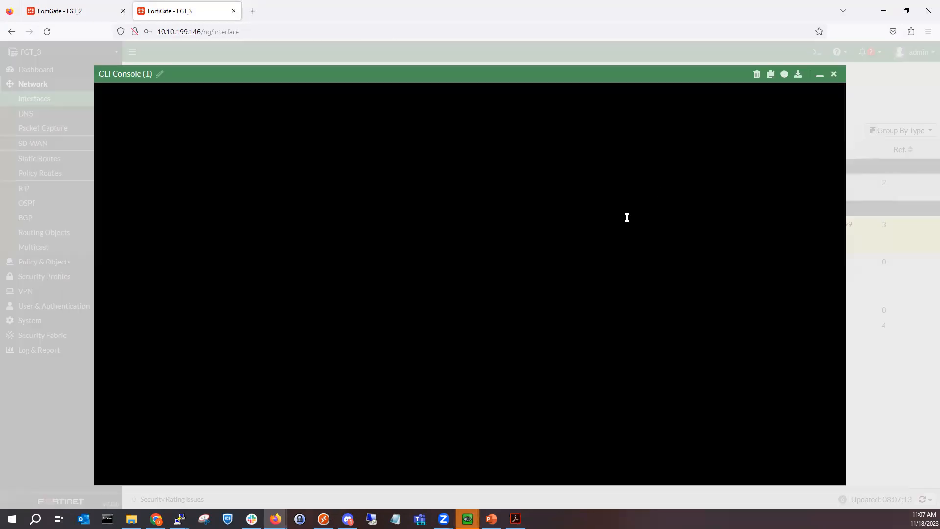
pyautogui.write('config system interface')
pyautogui.press('Return')
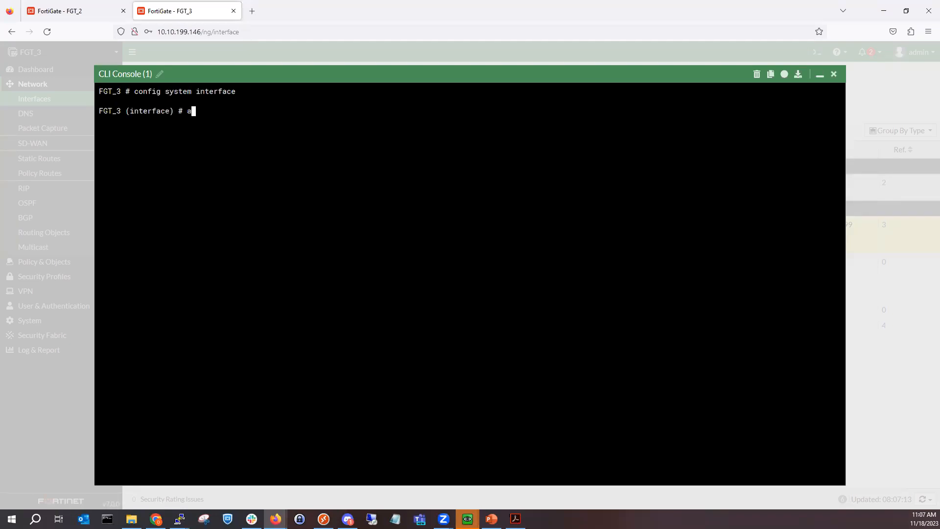
pyautogui.write('se')
pyautogui.write('it port1')
pyautogui.press('BackSpace')
pyautogui.write('3')
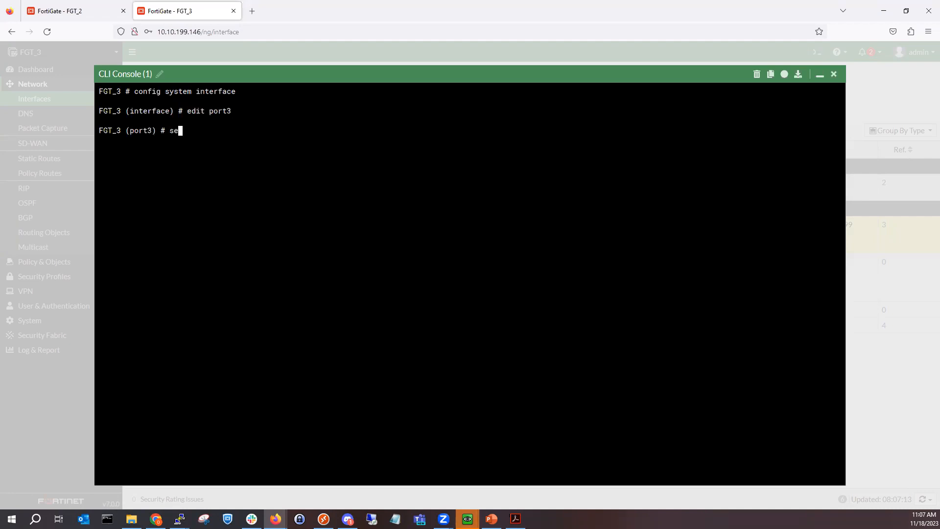
pyautogui.write('t allowaccess https http ping shs')
pyautogui.press('Return')
pyautogui.write('end')
pyautogui.press('Return')
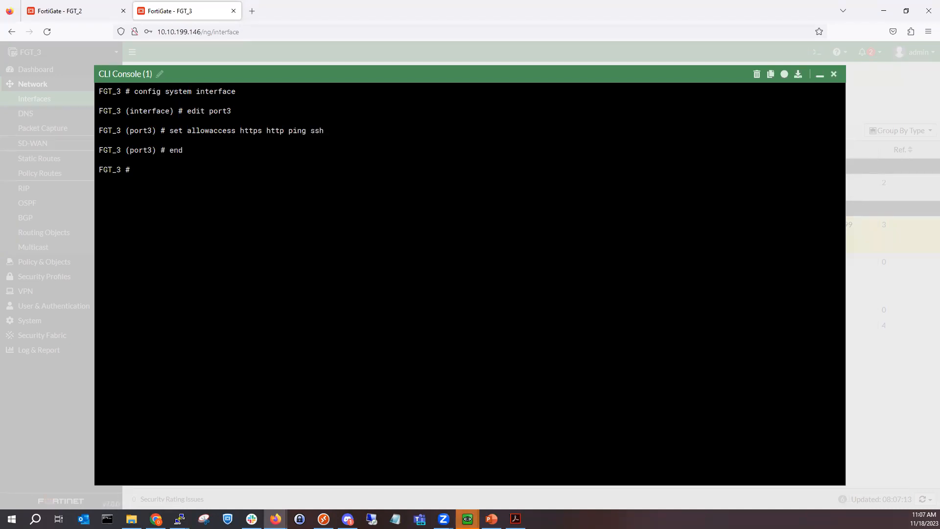
pyautogui.click(821, 76)
# Step: Replace FGT_3 LAN (port3)'s DHCP DNS server 8.8.8.8 with 10.10.1.25 and save
pyautogui.doubleClick(474, 233)
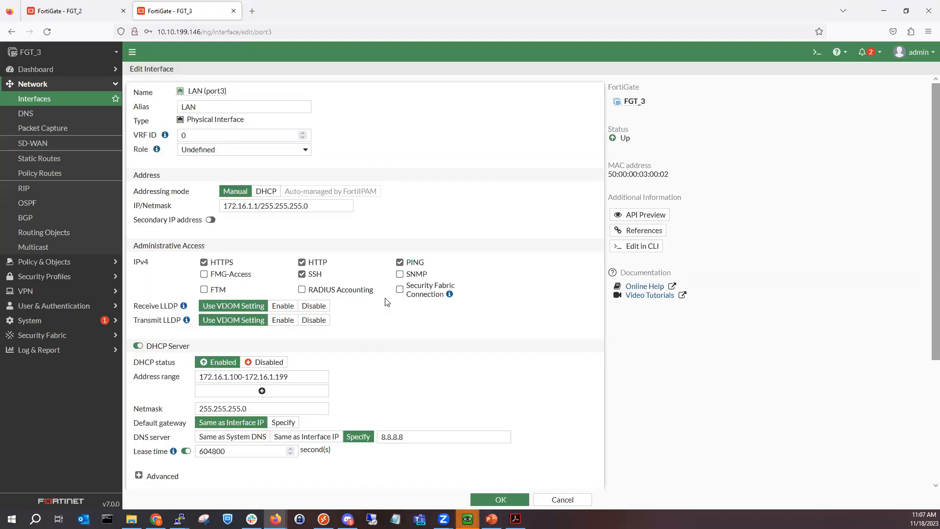
pyautogui.scroll(-2, 386, 302)
pyautogui.click(397, 330)
pyautogui.doubleClick(398, 331)
pyautogui.write('10.10.')
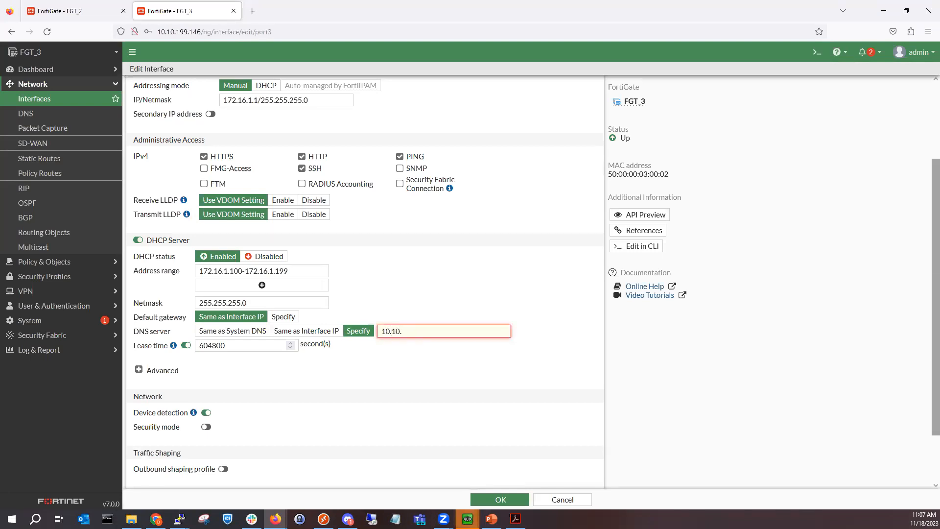
pyautogui.write('1.25')
pyautogui.click(494, 498)
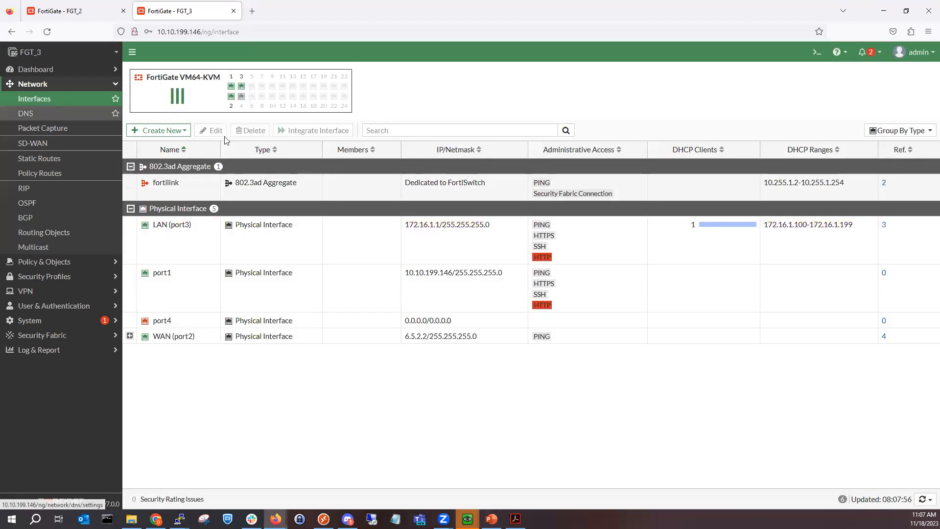
pyautogui.click(104, 8)
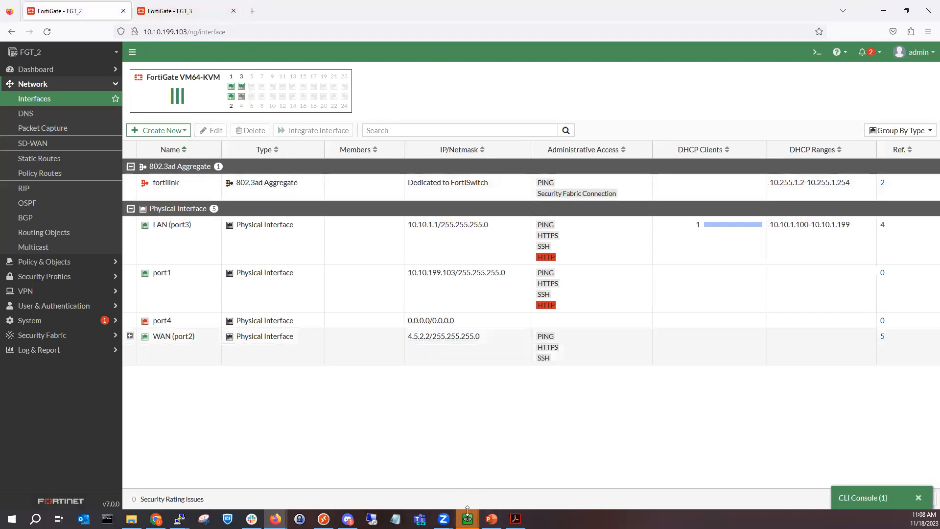
# Step: Bring up the restarted Kali_1 VM and log in as root with the account password
pyautogui.moveTo(467, 518)
pyautogui.click(584, 473)
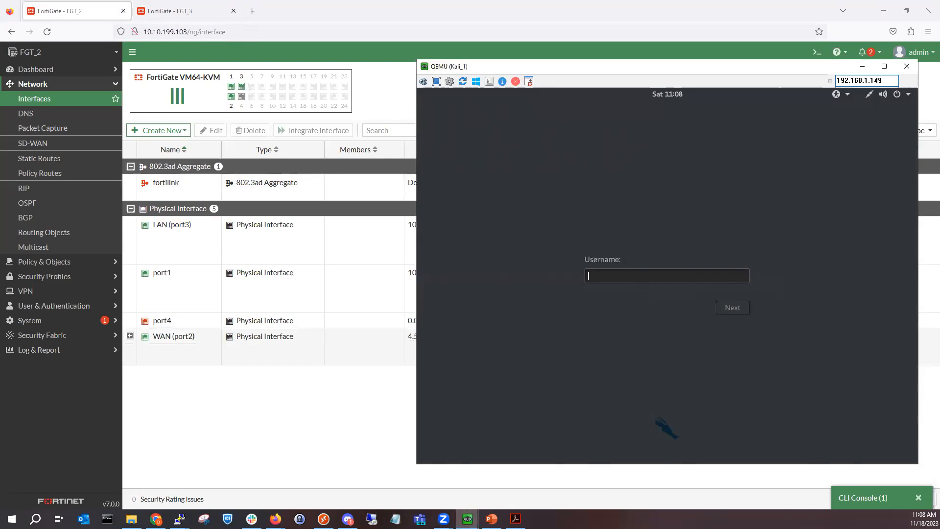
pyautogui.moveTo(468, 518)
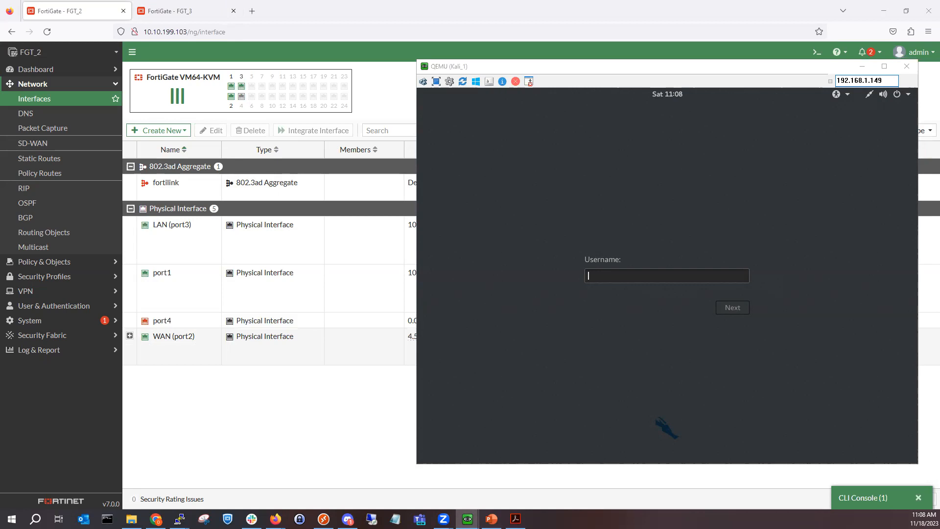
pyautogui.click(593, 190)
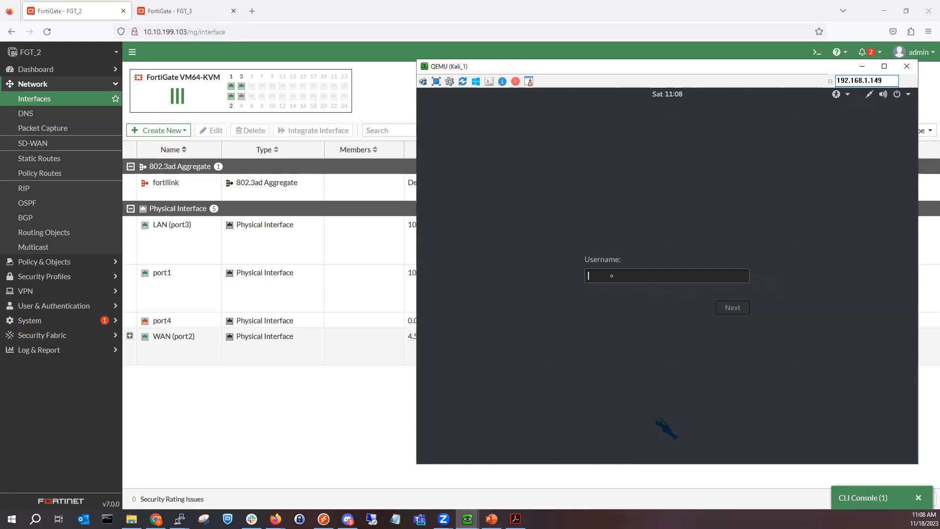
pyautogui.write('root')
pyautogui.press('Return')
pyautogui.write('too••')
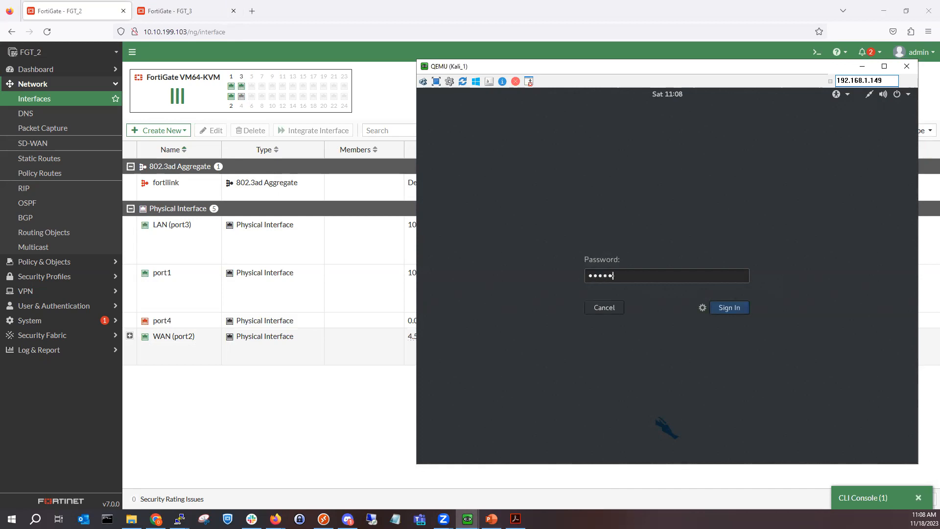
pyautogui.press('Return')
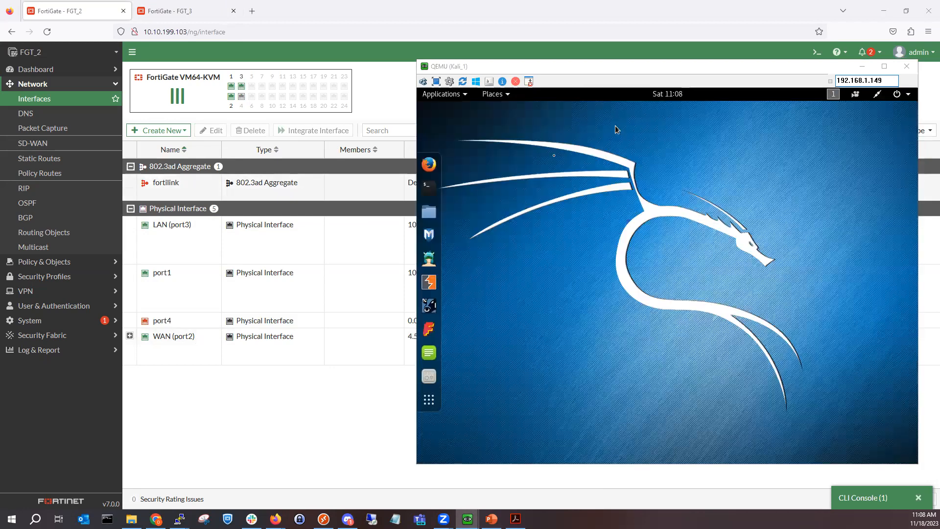
# Step: Open a Kali terminal and run ifconfig, showing eth0 at 10.10.1.100
pyautogui.click(554, 155)
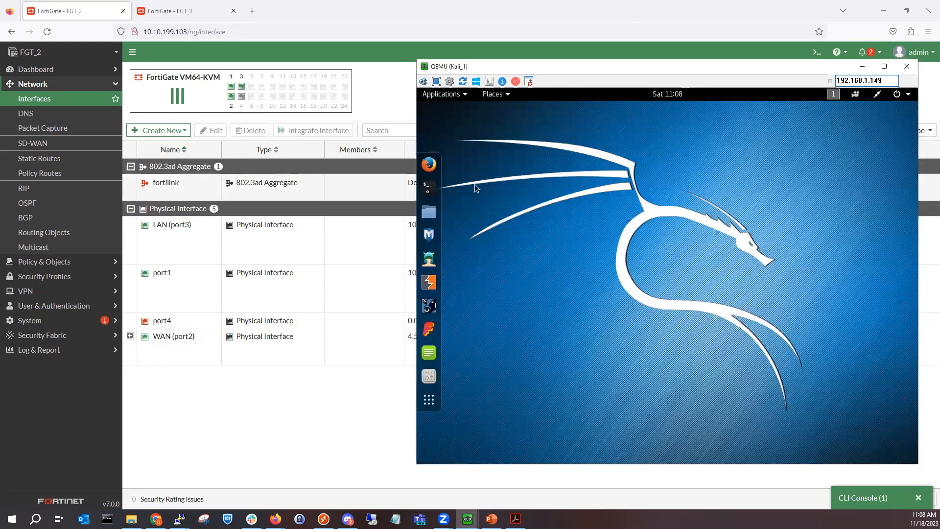
pyautogui.click(429, 189)
pyautogui.write('ifconfig')
pyautogui.press('Return')
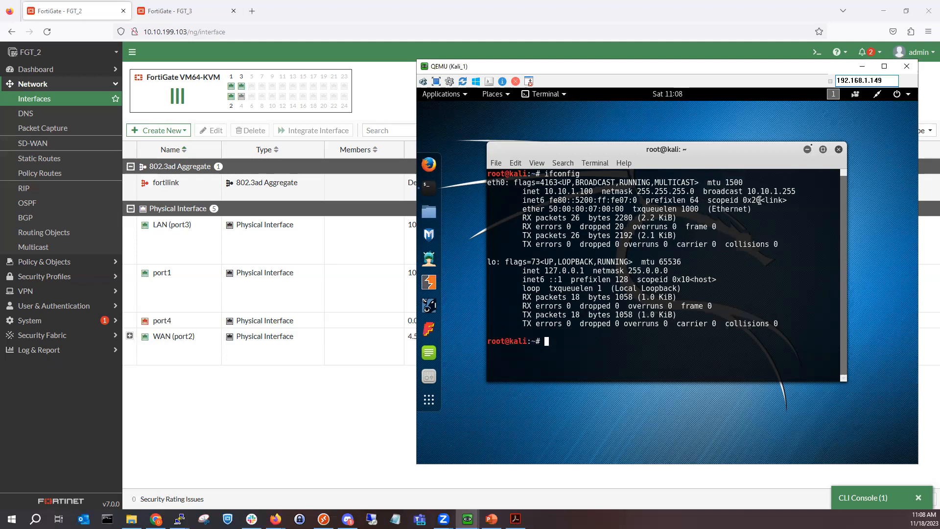
# Step: Verify Kali's wired settings show DNS 10.10.1.25 and default route 10.10.1.1
pyautogui.click(807, 150)
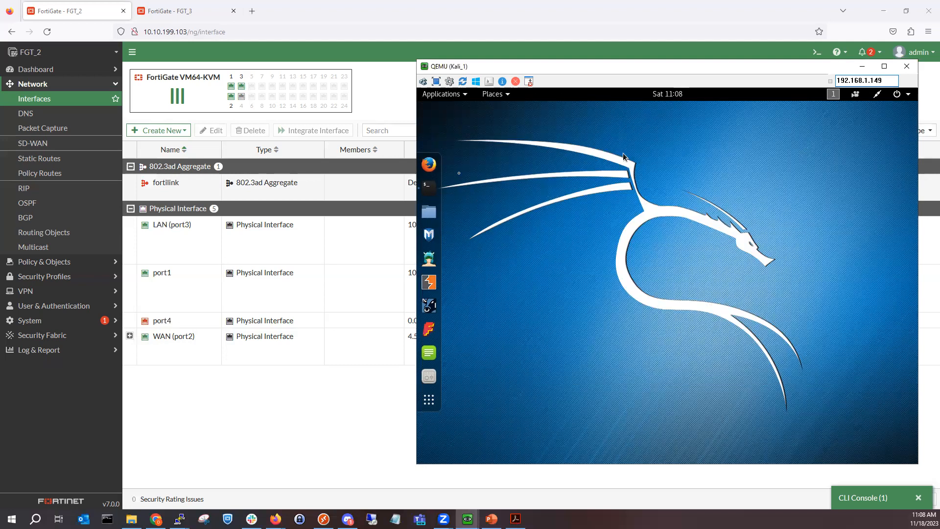
pyautogui.click(879, 97)
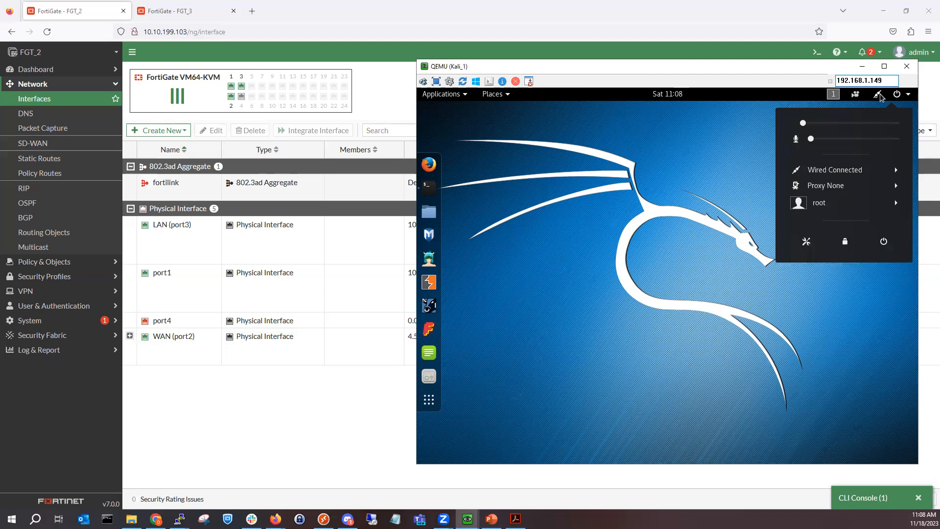
pyautogui.click(844, 170)
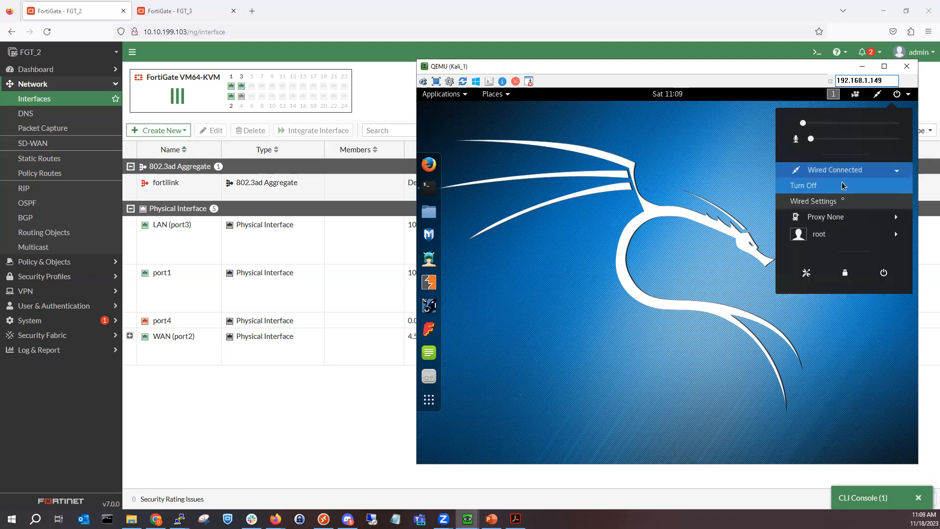
pyautogui.click(843, 185)
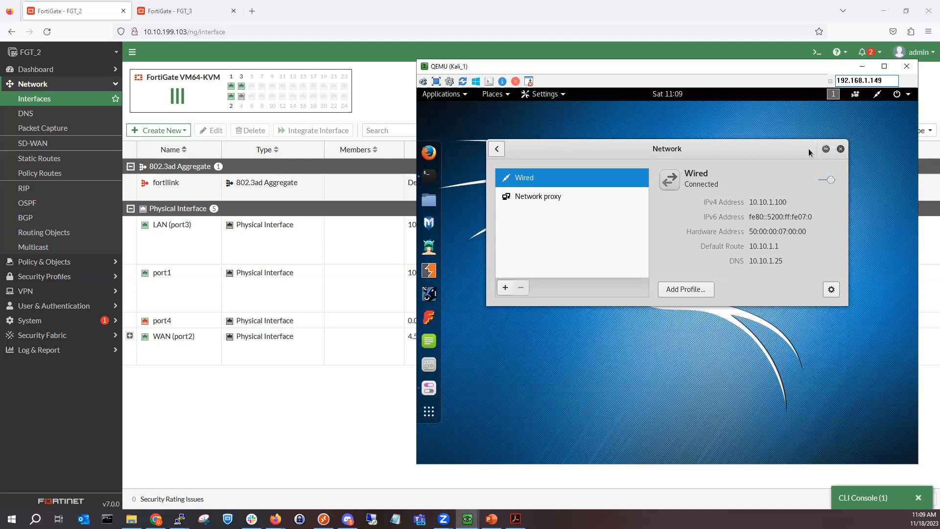
pyautogui.click(826, 150)
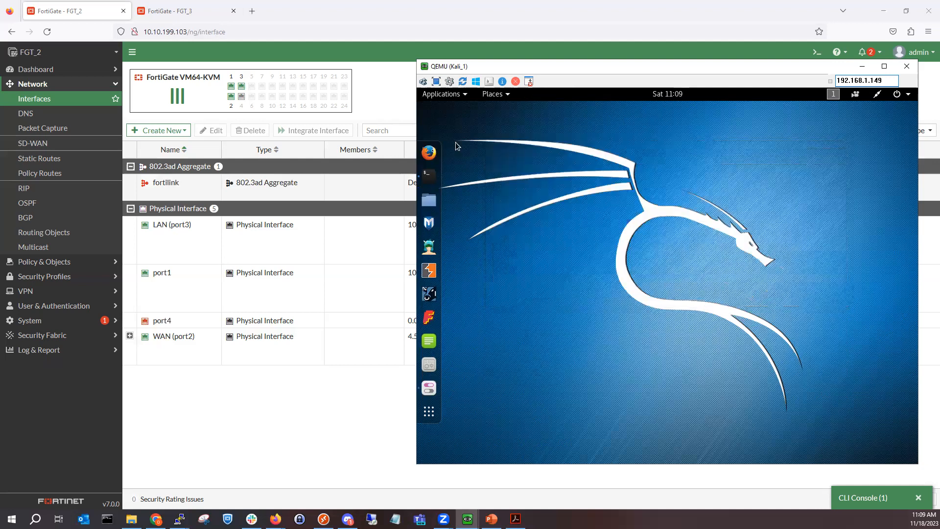
pyautogui.click(429, 153)
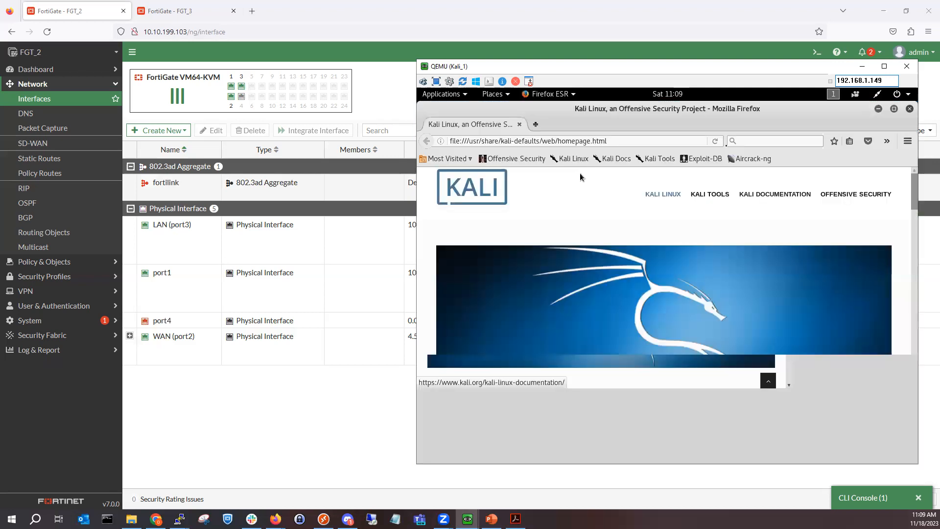
pyautogui.click(536, 124)
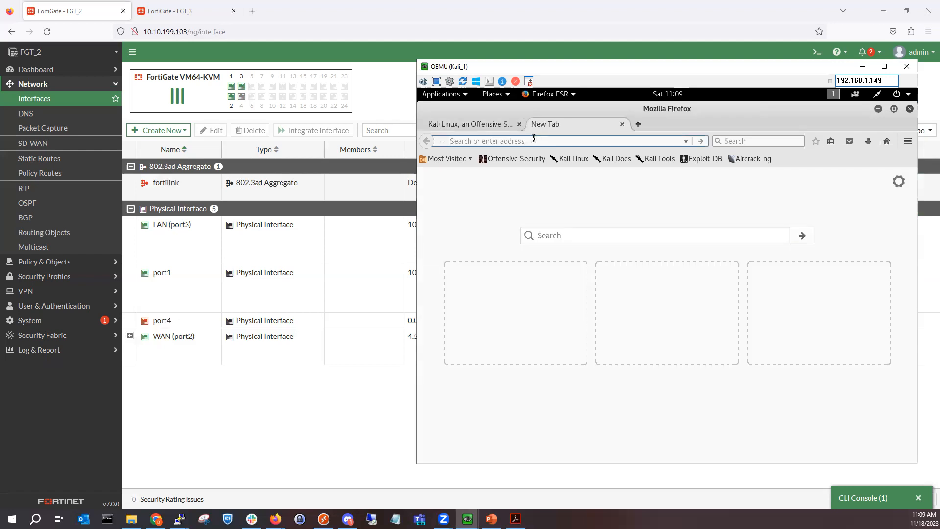
pyautogui.write('http://')
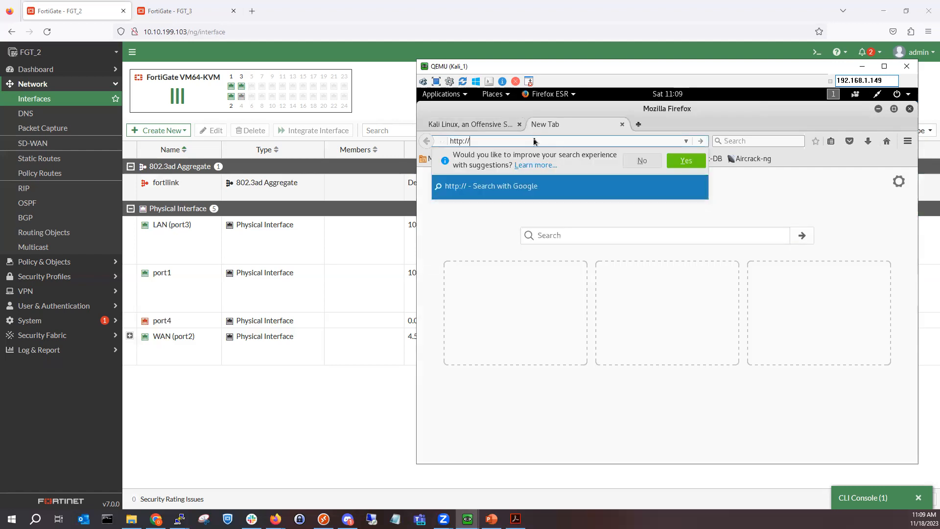
pyautogui.write('.')
pyautogui.press('BackSpace')
pyautogui.write('10.10.1.')
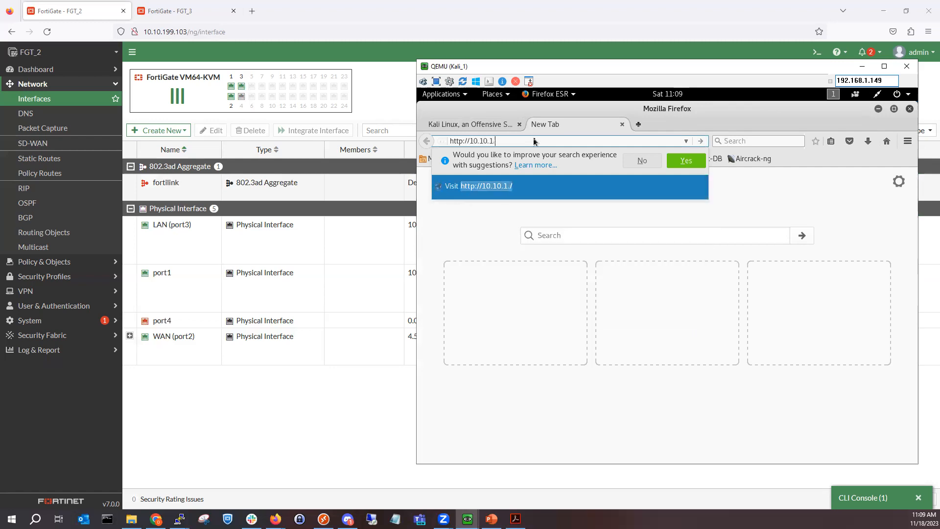
pyautogui.write('1')
pyautogui.press('Return')
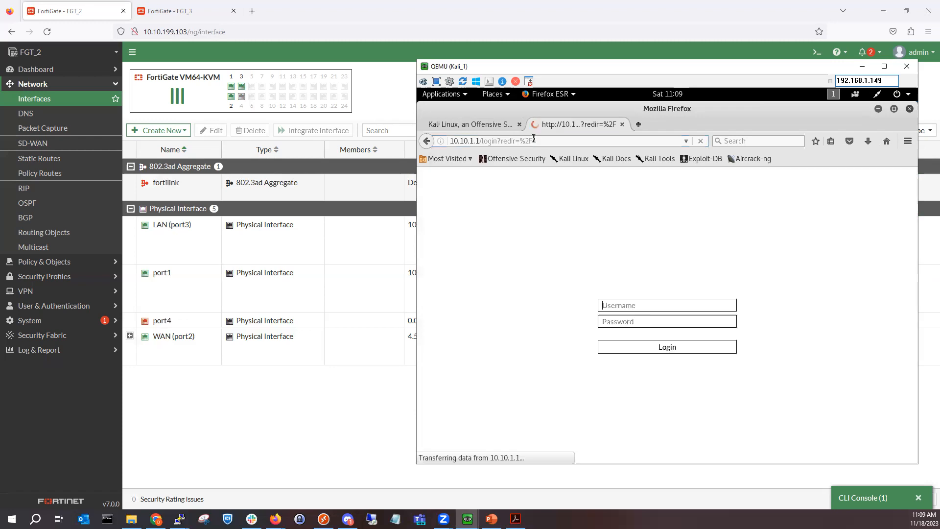
pyautogui.moveTo(533, 138); pyautogui.dragTo(448, 139)
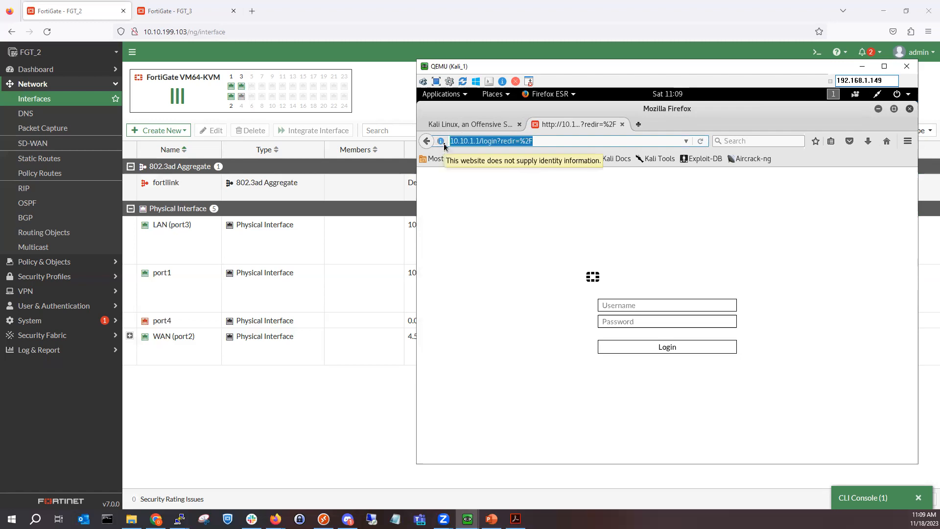
pyautogui.write('https')
pyautogui.press('BackSpace')
pyautogui.write('://')
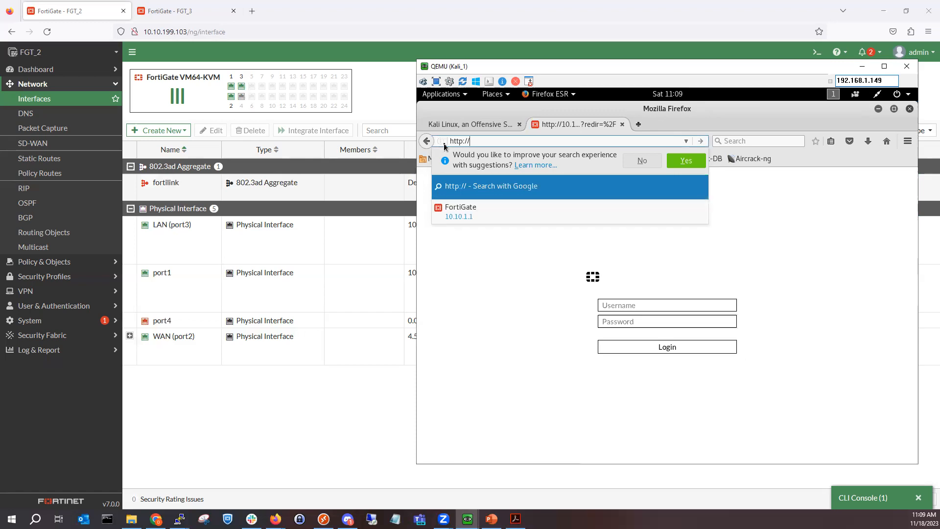
pyautogui.write('10.10.')
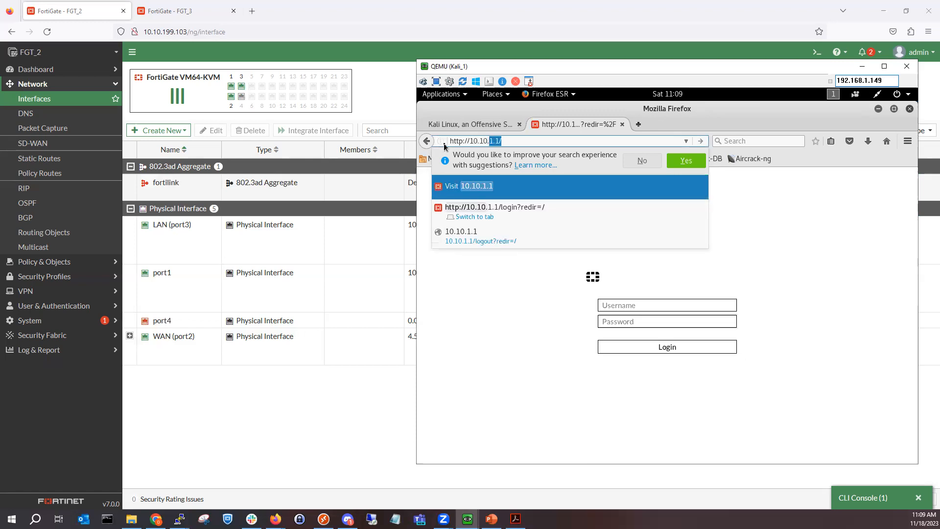
pyautogui.write('2')
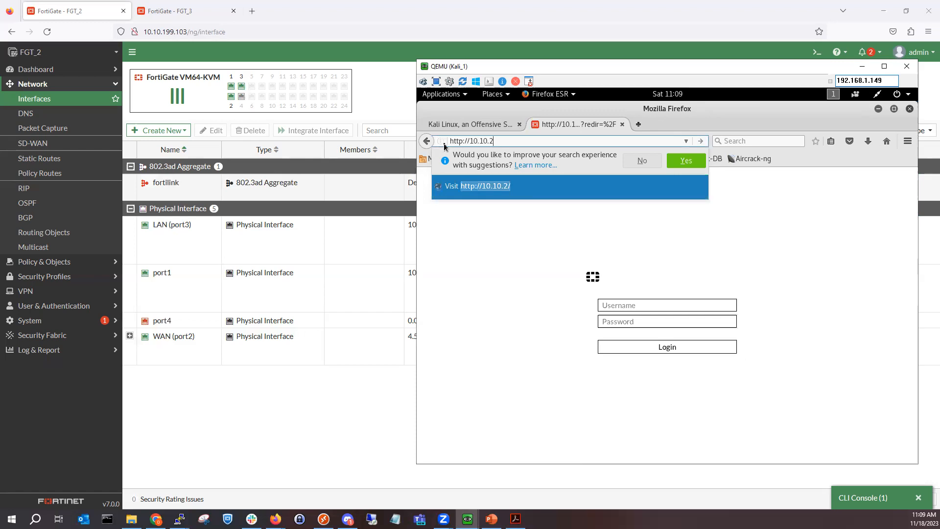
pyautogui.press('BackSpace')
pyautogui.press('BackSpace')
pyautogui.press('BackSpace')
pyautogui.press('BackSpace')
pyautogui.press('BackSpace')
pyautogui.press('BackSpace')
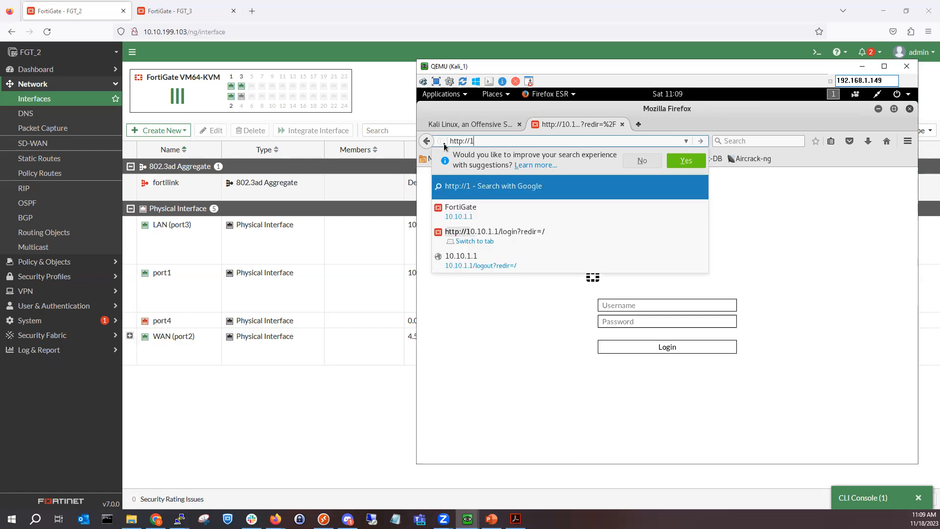
pyautogui.write('72.16.1.1')
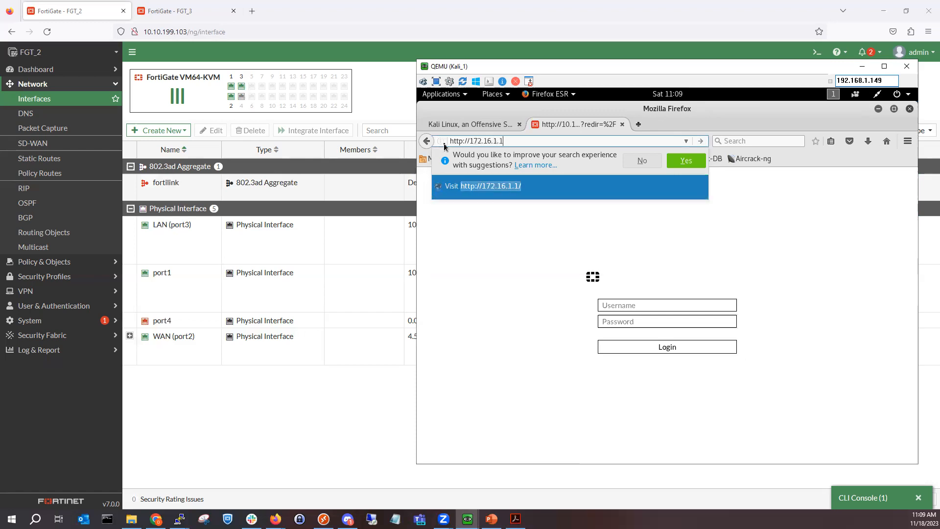
pyautogui.press('Return')
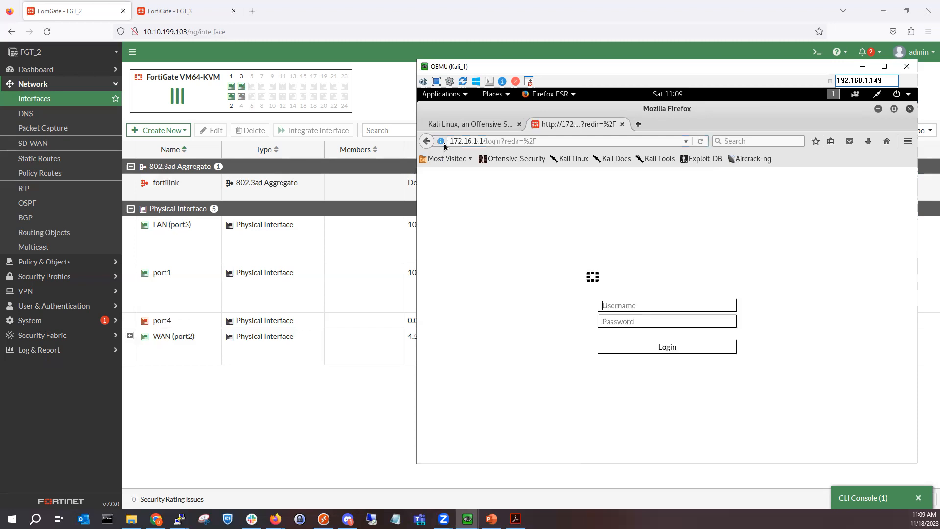
# Step: Set logging to All sessions on both VPN policies in FGT_2's firewall policy list
pyautogui.click(178, 384)
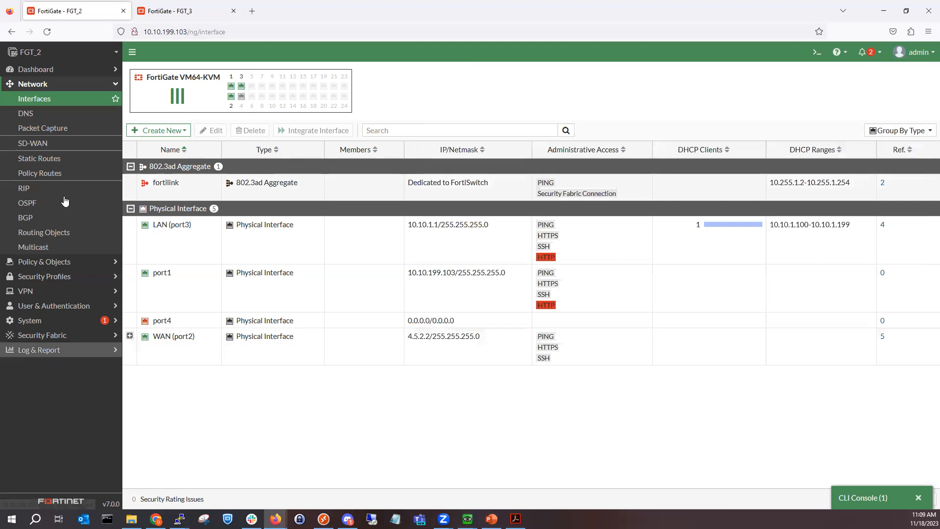
pyautogui.click(62, 267)
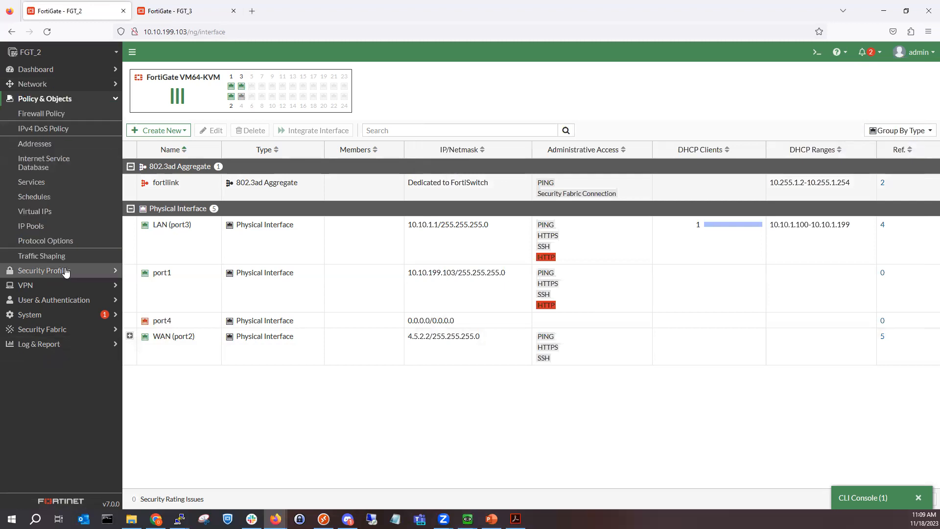
pyautogui.click(67, 117)
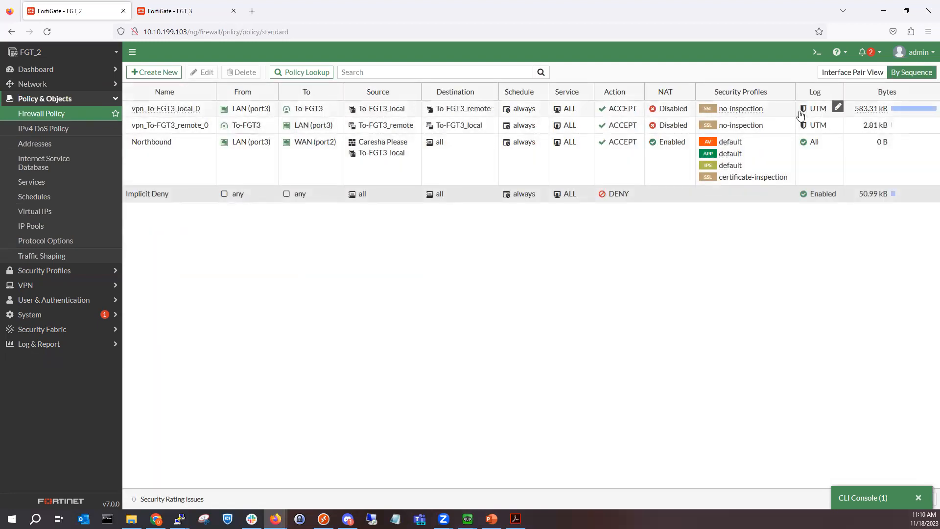
pyautogui.click(836, 108)
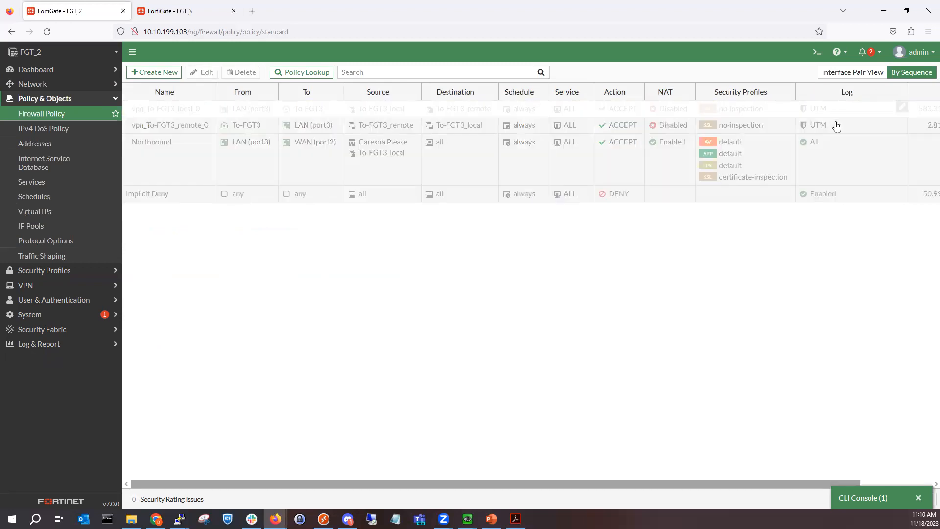
pyautogui.click(838, 118)
pyautogui.click(828, 128)
pyautogui.click(827, 154)
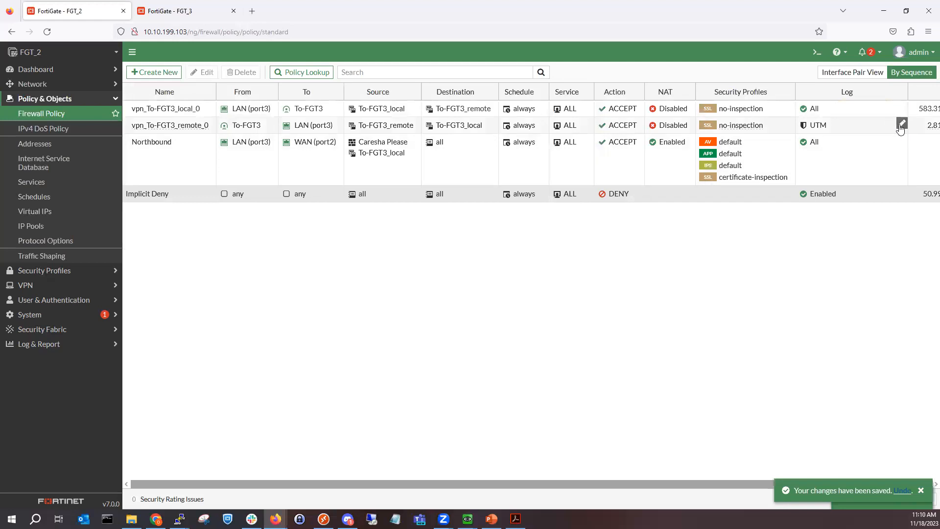
pyautogui.click(898, 126)
pyautogui.click(850, 127)
pyautogui.click(827, 139)
pyautogui.click(827, 171)
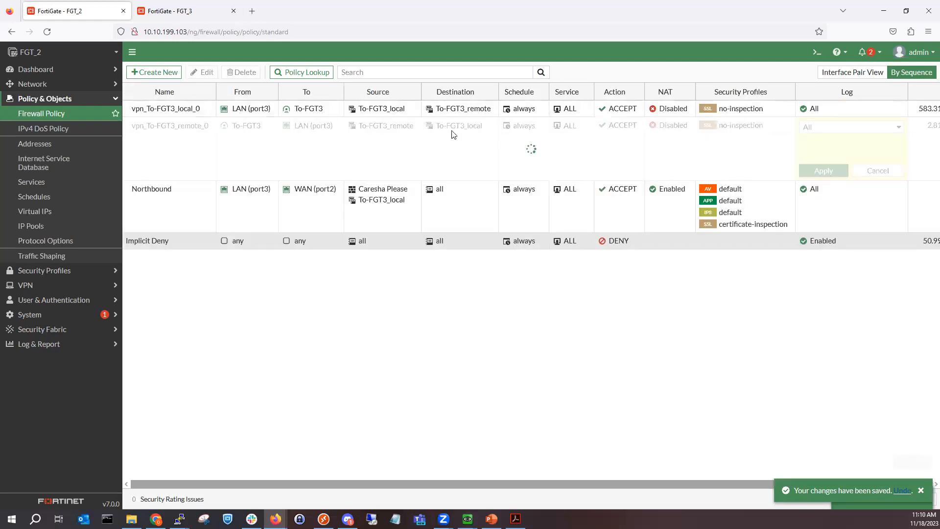
# Step: Clear the invalid comment from the outbound VPN policy and save it
pyautogui.doubleClick(314, 118)
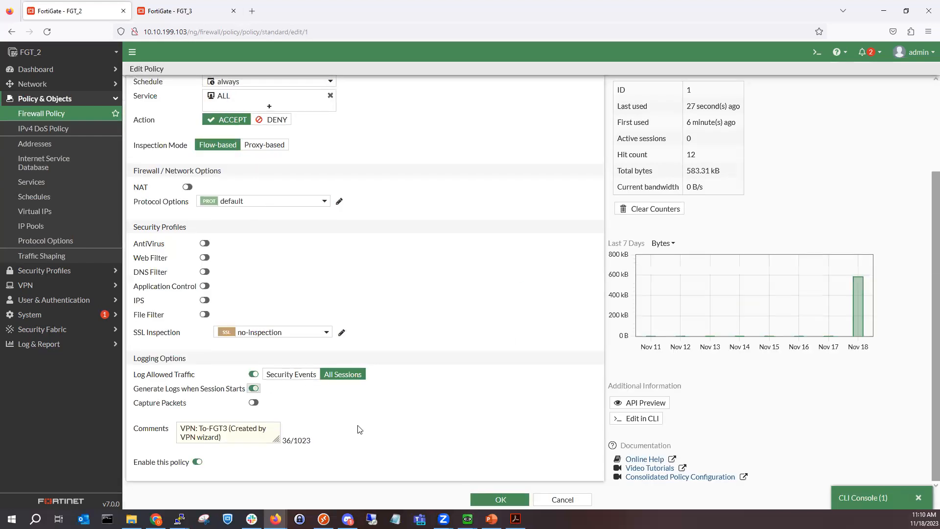
pyautogui.click(493, 498)
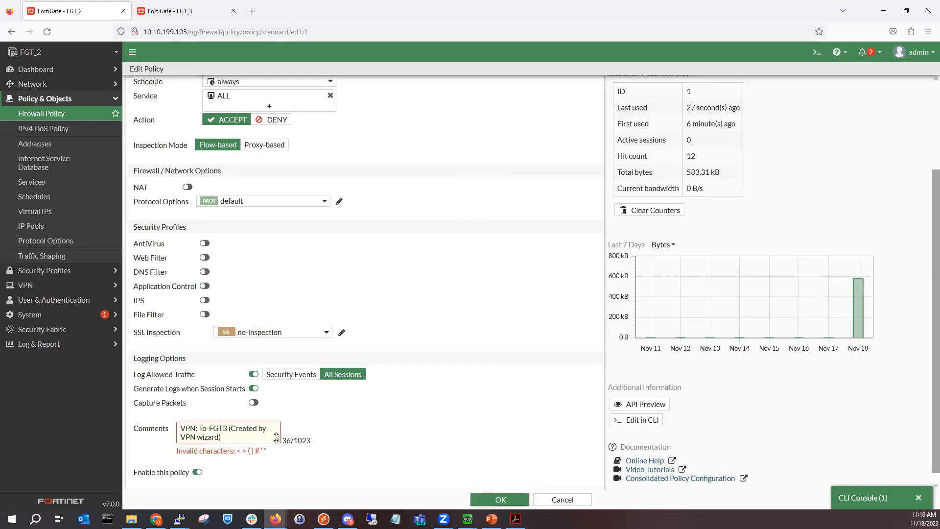
pyautogui.click(272, 435)
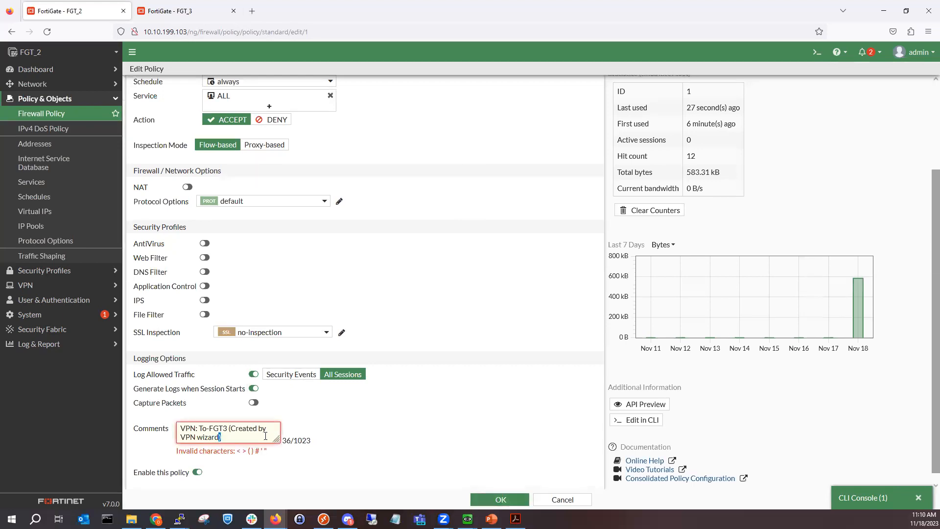
pyautogui.hotkey('ctrl', 'a')
pyautogui.press('BackSpace')
pyautogui.click(492, 498)
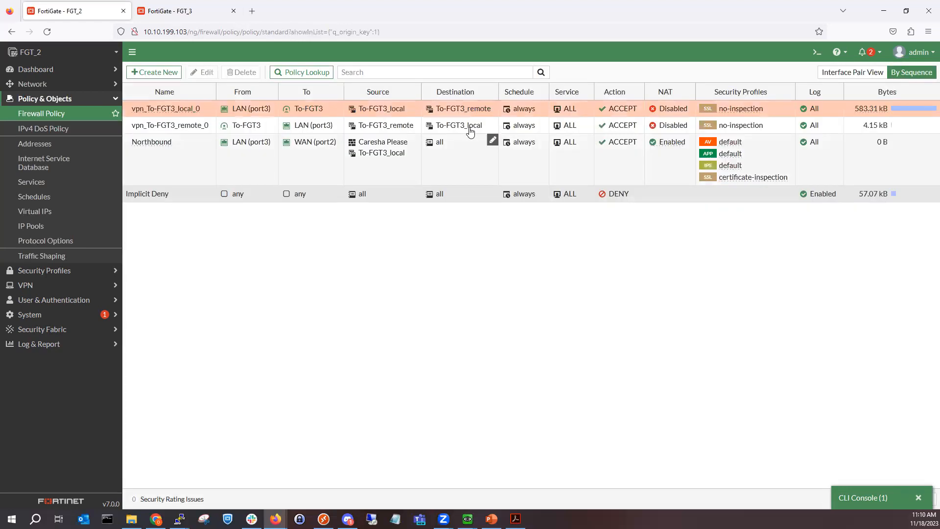
# Step: Enable logging at session start on the inbound VPN policy, clear its comment, and save
pyautogui.doubleClick(470, 132)
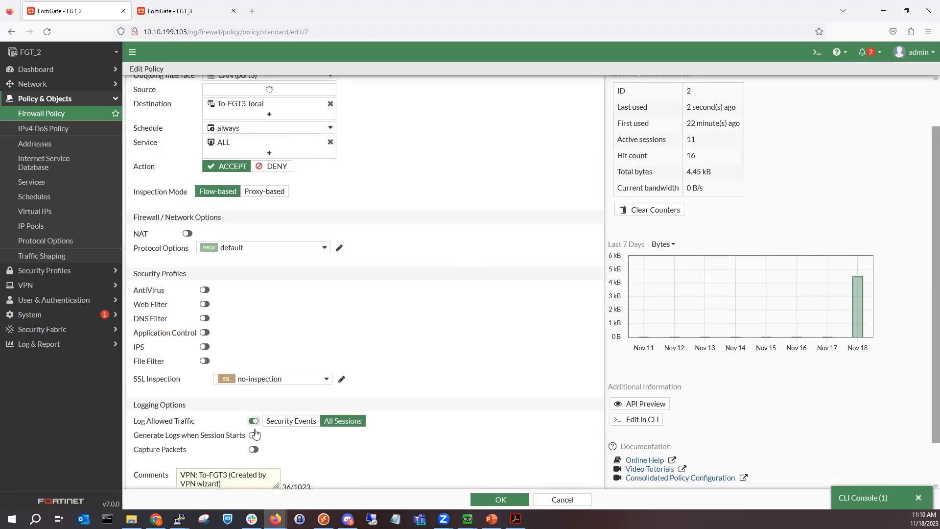
pyautogui.click(254, 444)
pyautogui.scroll(-3, 255, 443)
pyautogui.click(255, 440)
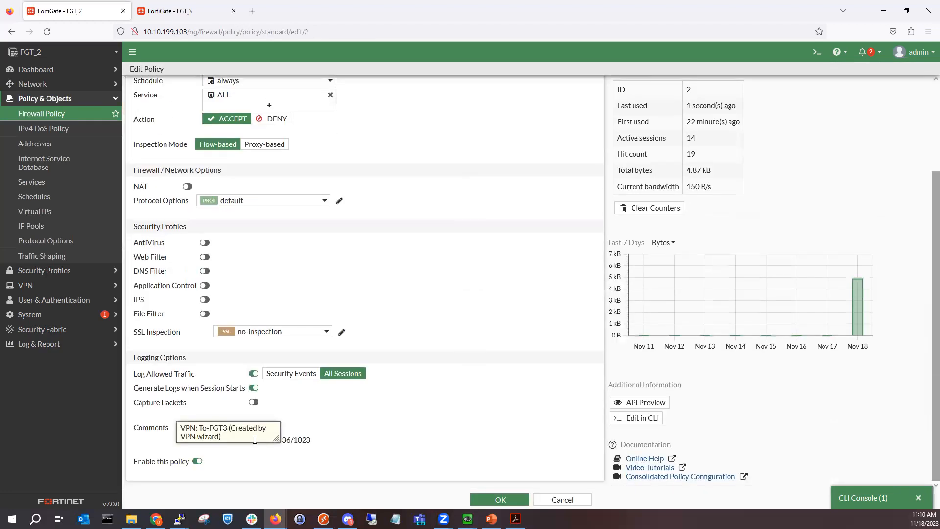
pyautogui.hotkey('ctrl', 'a')
pyautogui.press('BackSpace')
pyautogui.click(495, 495)
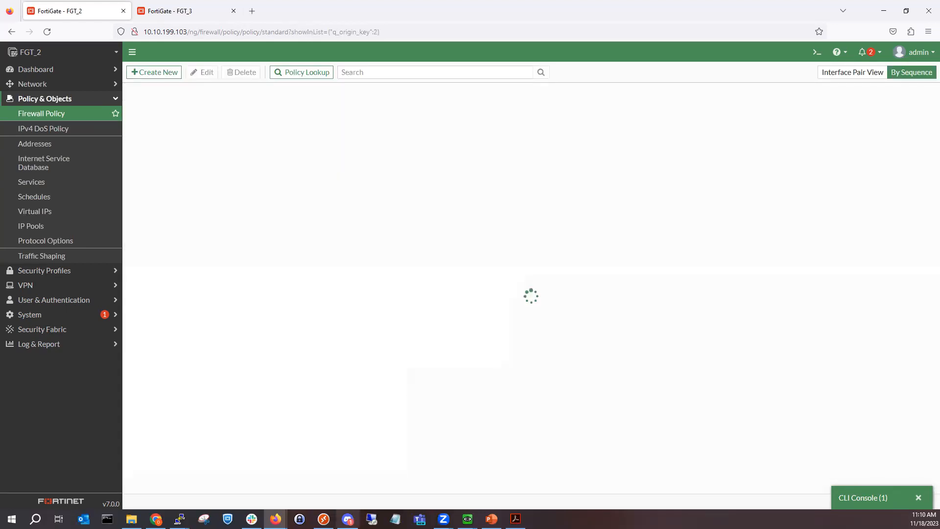
pyautogui.moveTo(468, 519)
pyautogui.click(549, 477)
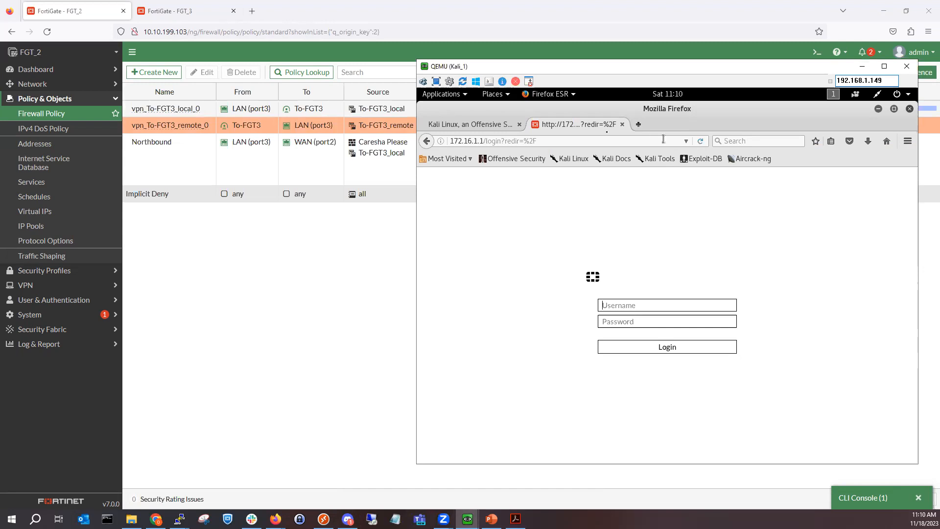
pyautogui.click(460, 125)
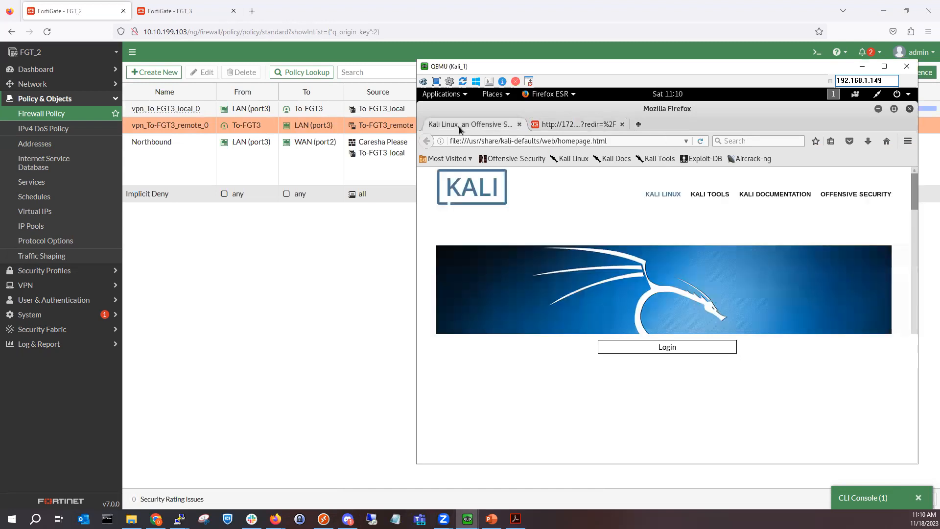
pyautogui.click(578, 123)
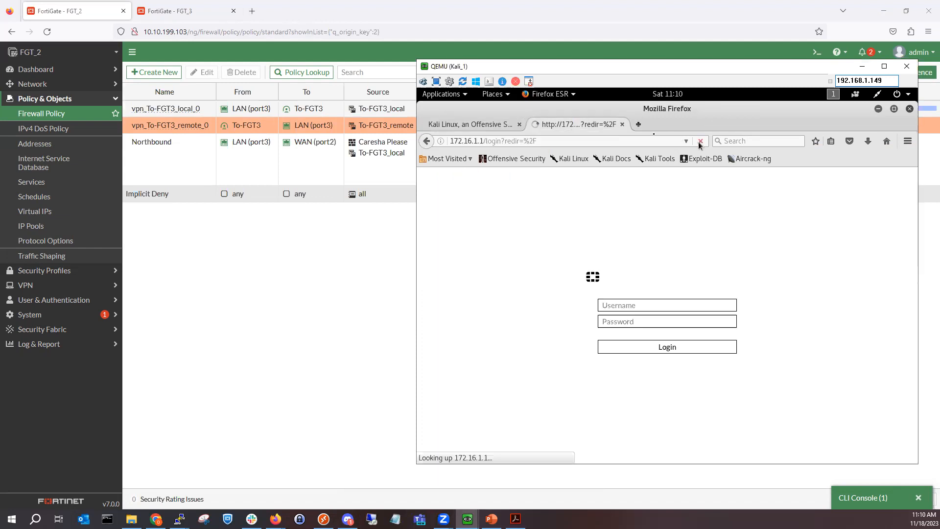
pyautogui.click(862, 67)
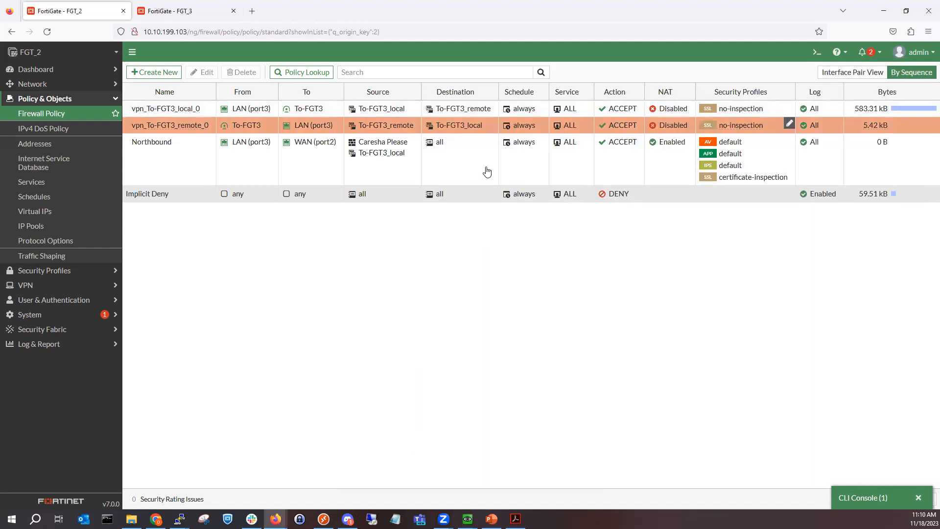
# Step: Open the Forward Traffic entry for the 10.10.1.100 to 172.16.1.1 session and review its details
pyautogui.click(75, 349)
pyautogui.click(71, 203)
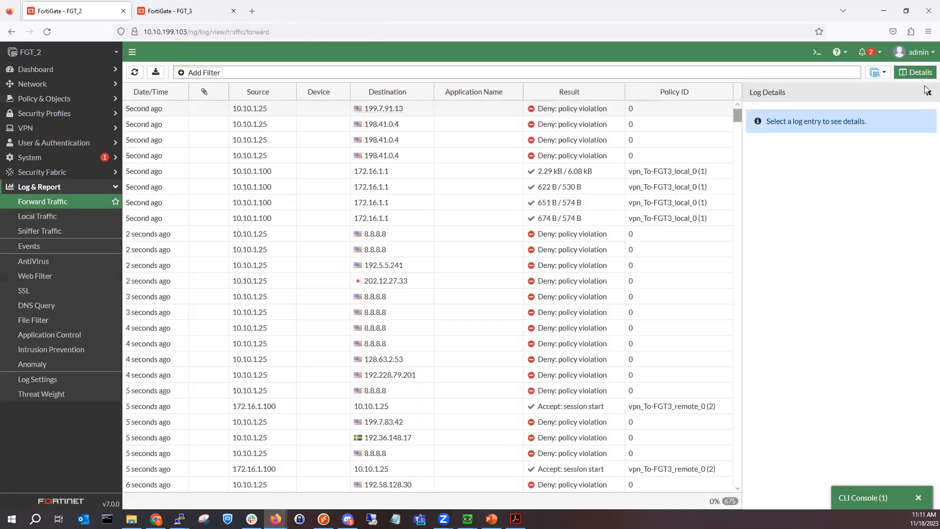
pyautogui.click(926, 94)
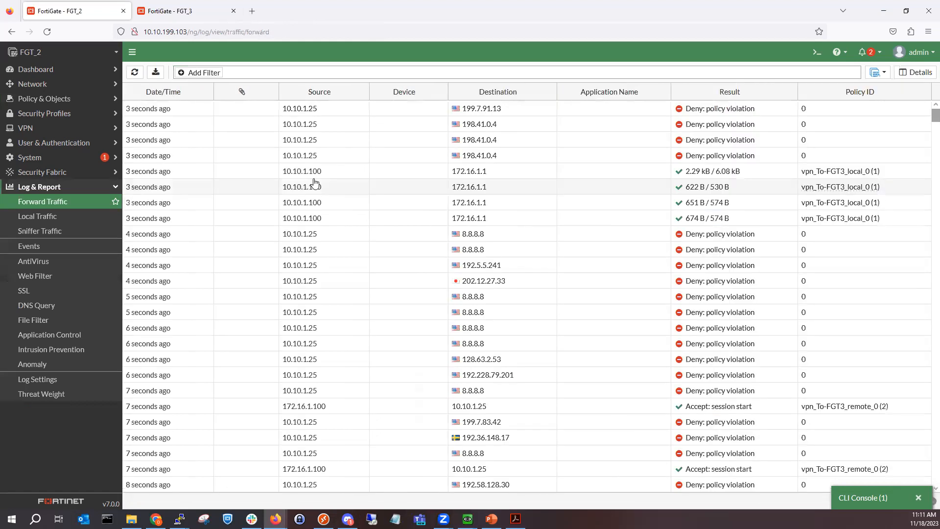
pyautogui.click(337, 170)
pyautogui.doubleClick(337, 170)
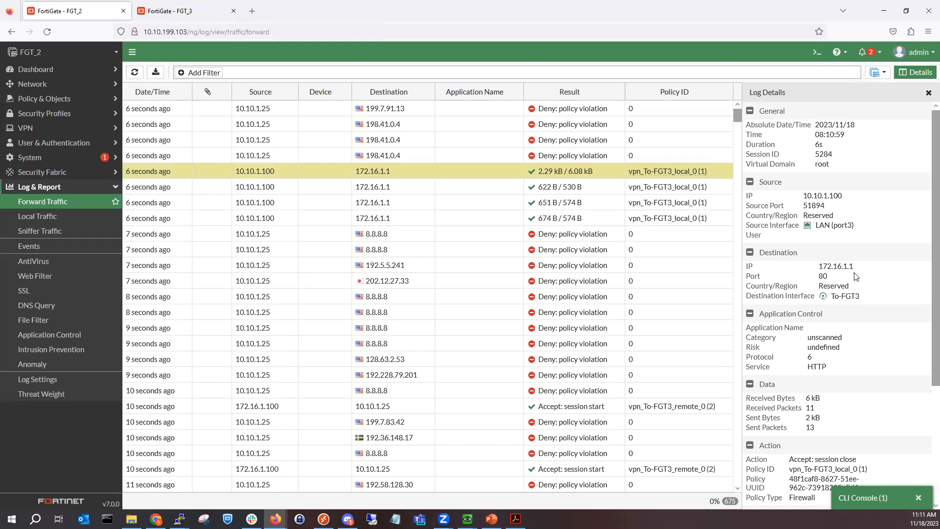
pyautogui.scroll(-2, 840, 338)
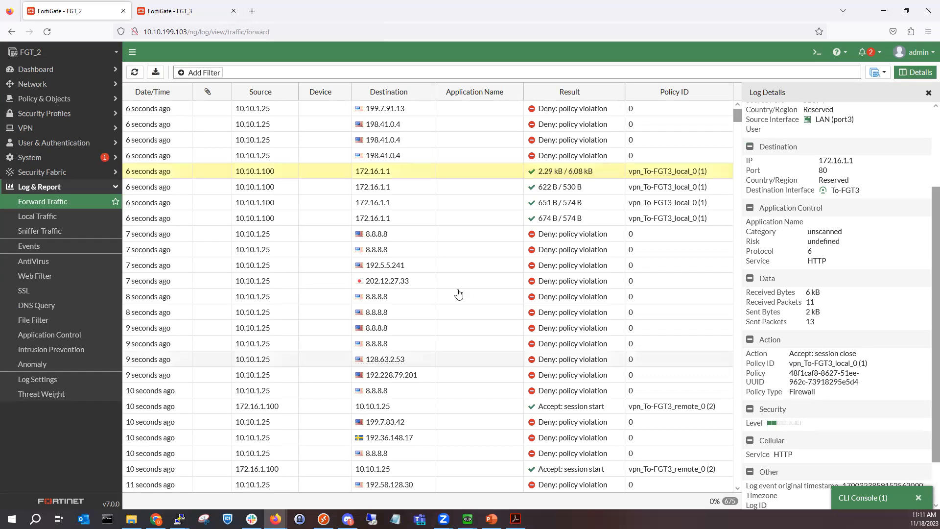
pyautogui.scroll(-1, 827, 365)
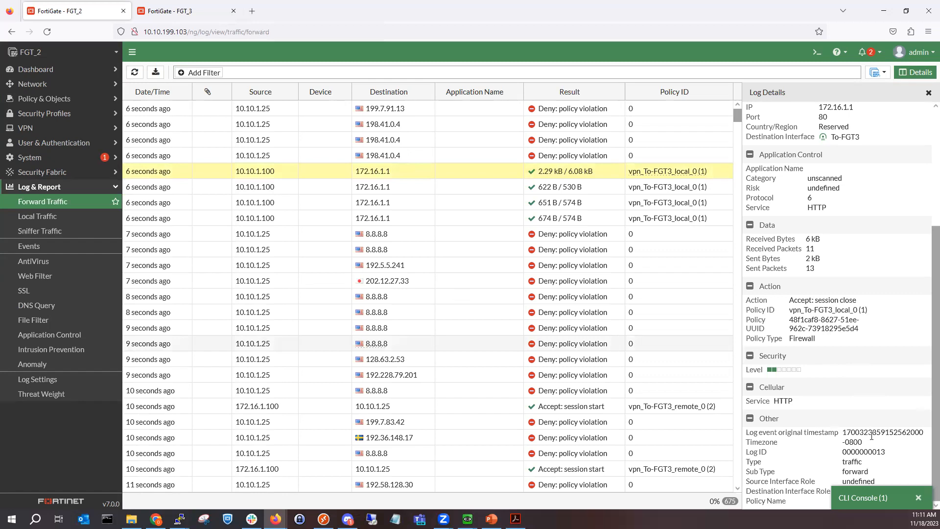
pyautogui.scroll(3, 848, 244)
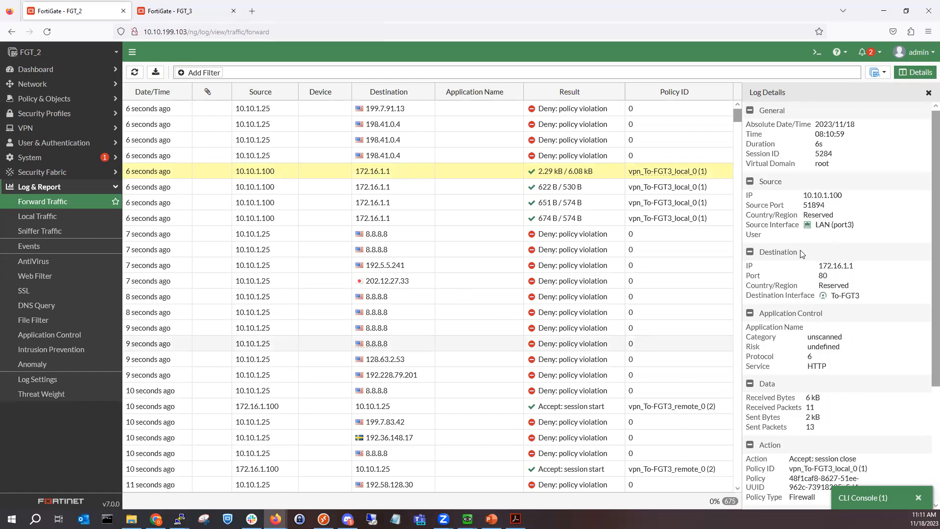
# Step: Return to the Firewall Policy list and inspect the VPN policies' source and destination address groups
pyautogui.click(59, 98)
pyautogui.click(63, 116)
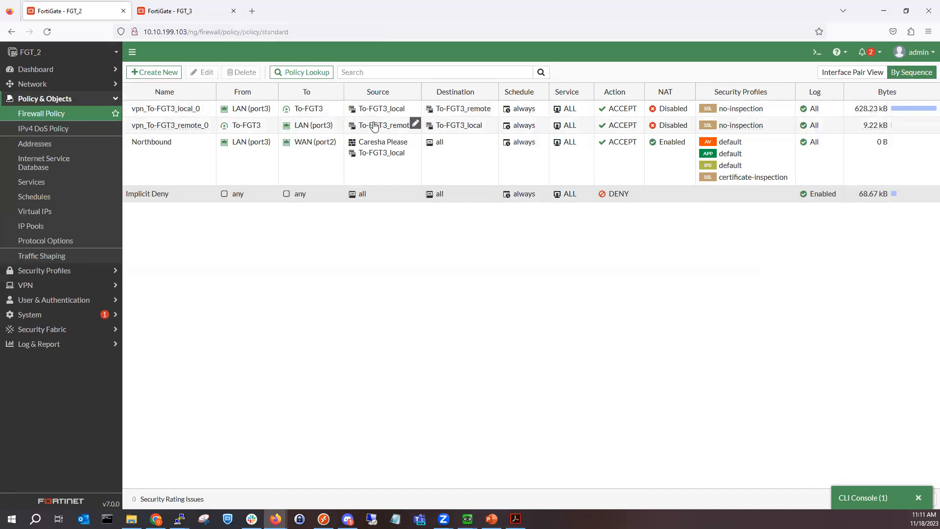
pyautogui.moveTo(378, 118)
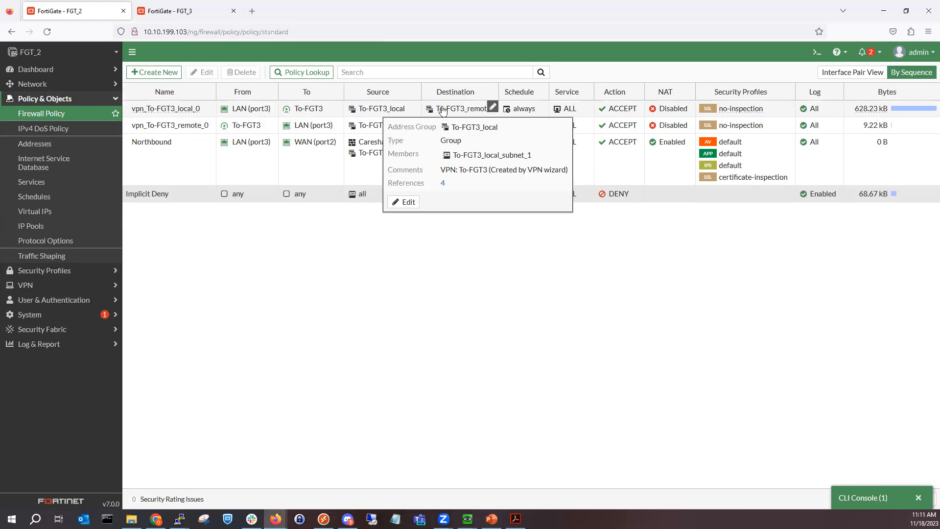
pyautogui.moveTo(442, 110)
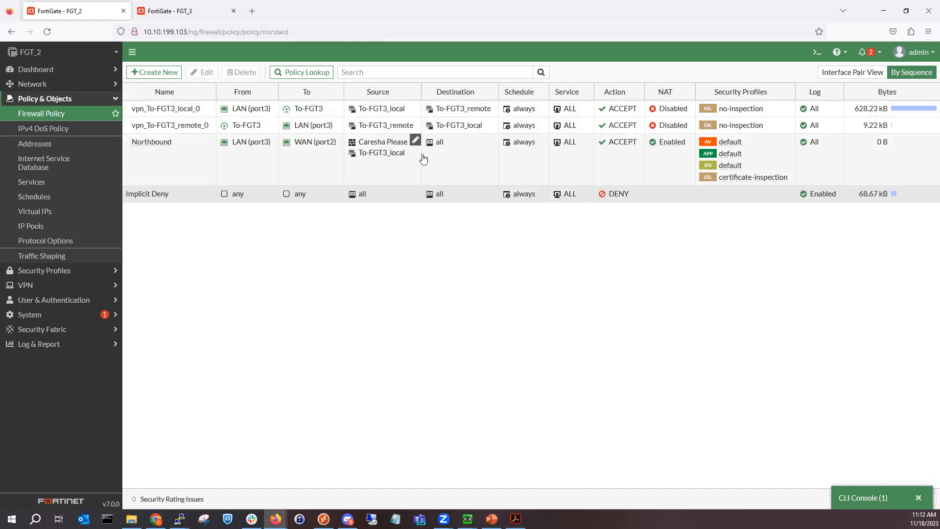
# Step: Add the Northbound user group to the outbound VPN policy's source
pyautogui.click(414, 107)
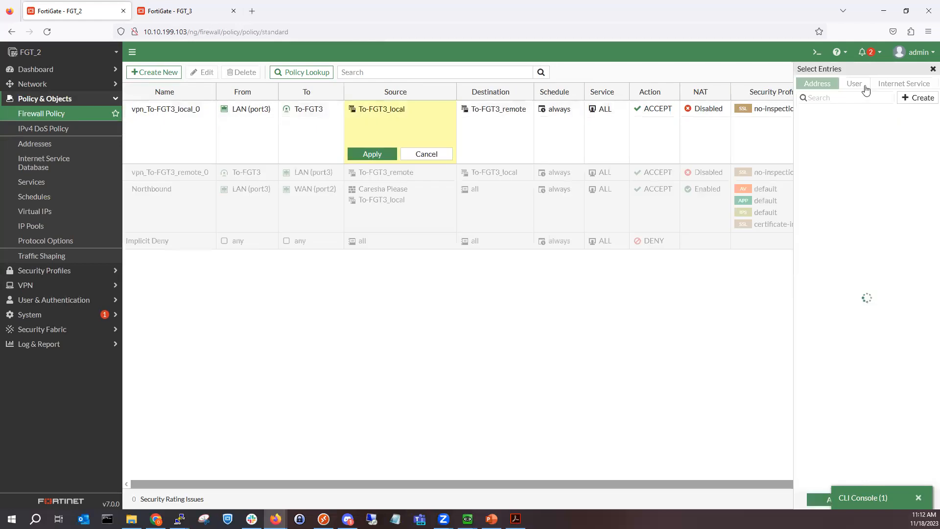
pyautogui.click(865, 87)
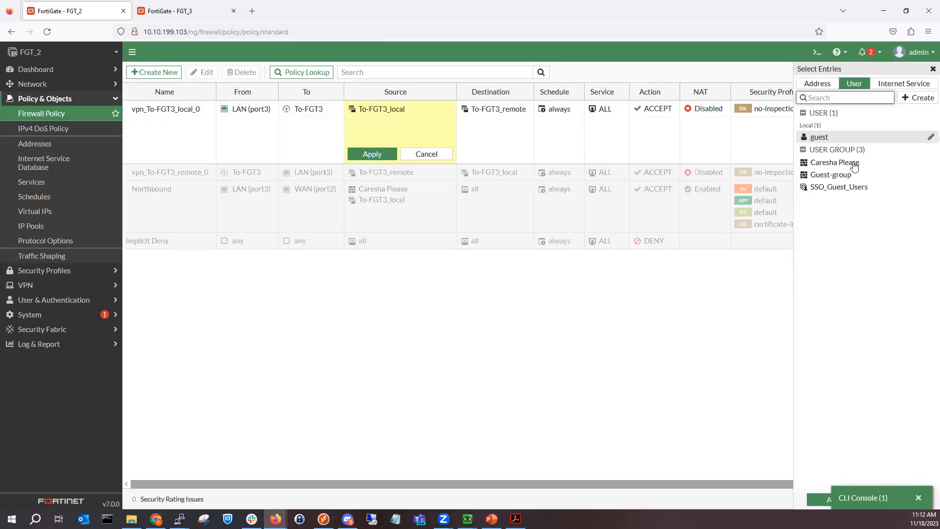
pyautogui.click(853, 163)
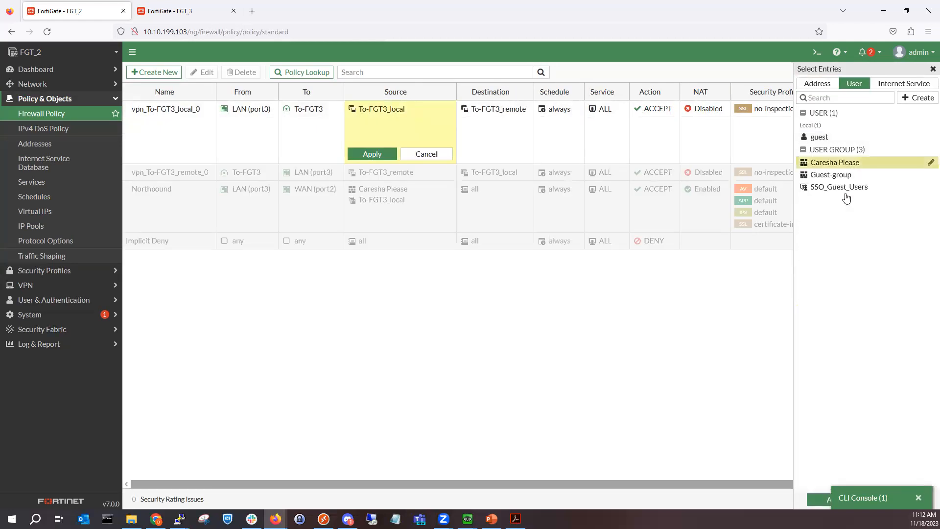
pyautogui.click(821, 500)
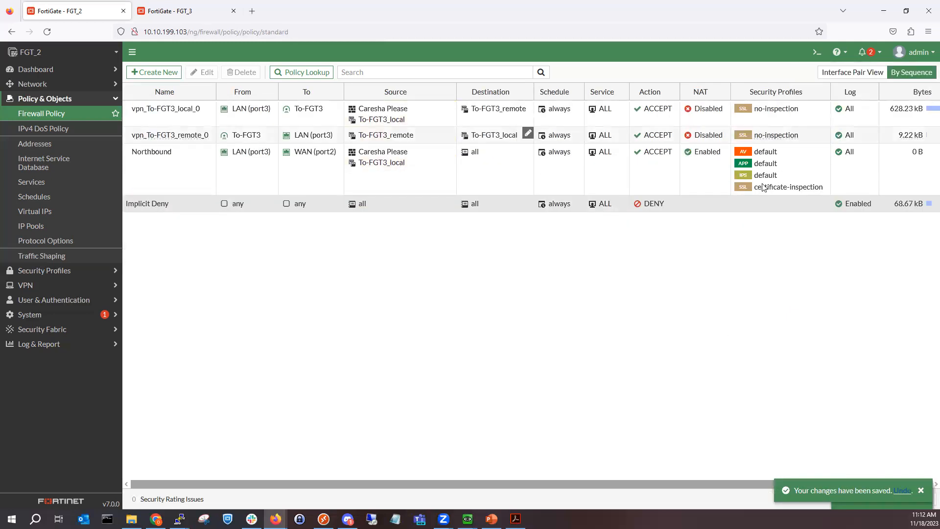
# Step: Add the same Northbound user group to the inbound VPN policy's source
pyautogui.click(528, 133)
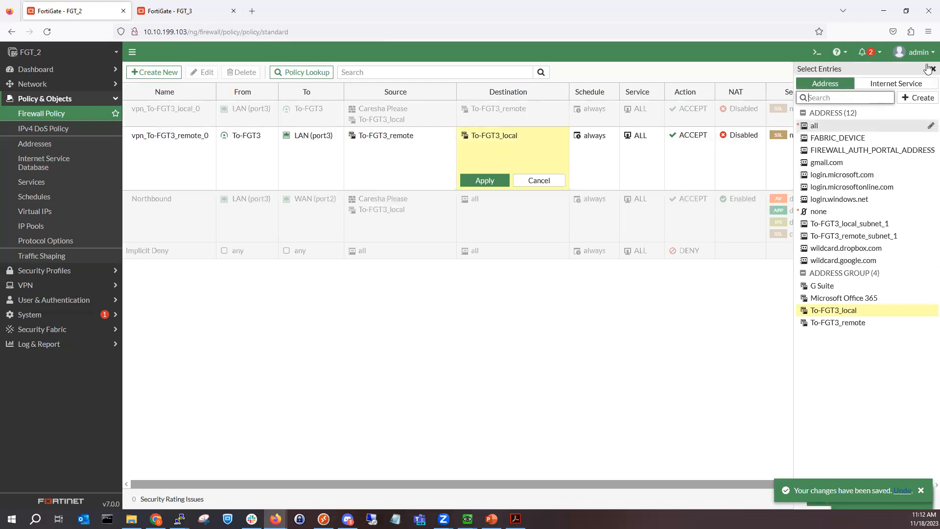
pyautogui.click(455, 151)
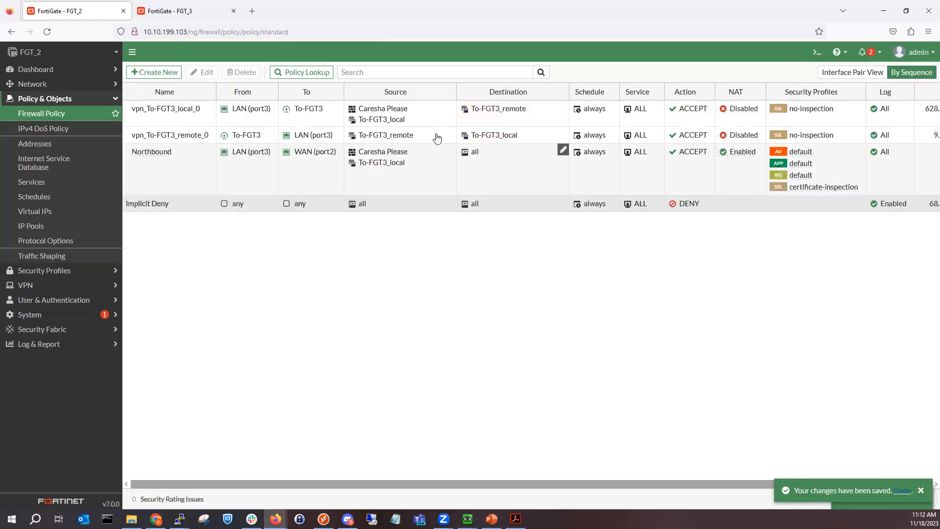
pyautogui.click(450, 134)
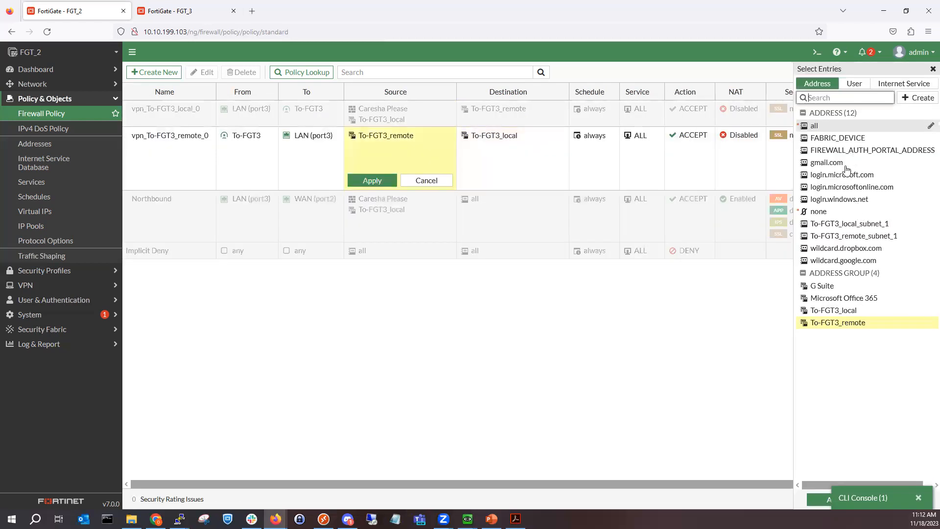
pyautogui.click(854, 84)
pyautogui.click(846, 164)
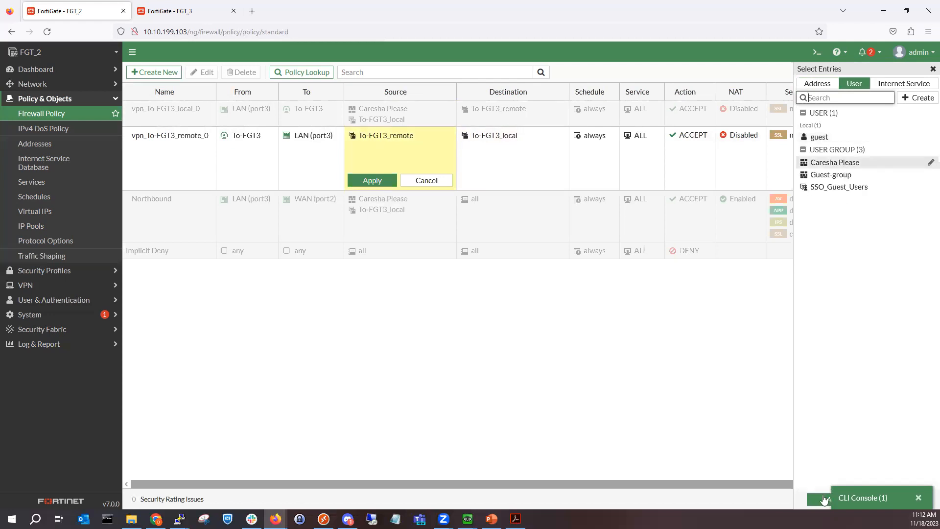
pyautogui.click(657, 367)
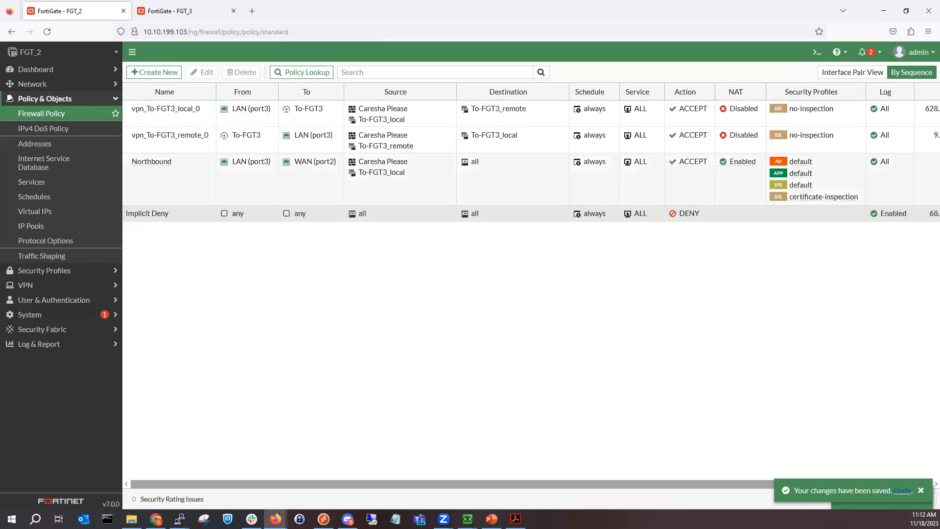
pyautogui.moveTo(467, 519)
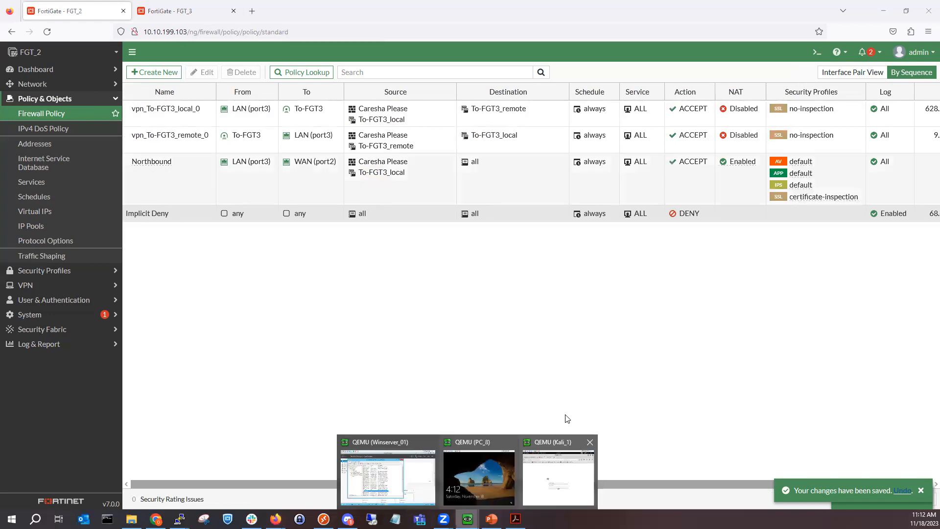
pyautogui.click(559, 473)
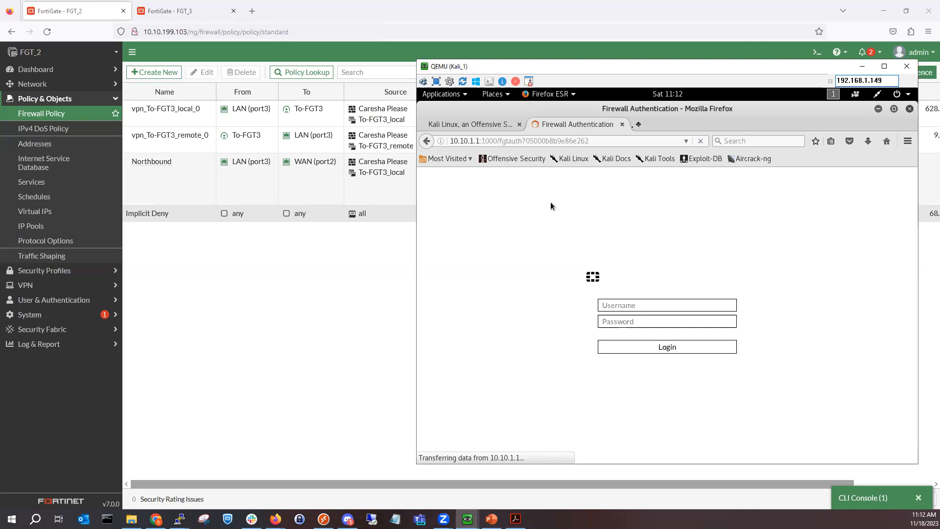
pyautogui.click(622, 128)
pyautogui.click(536, 124)
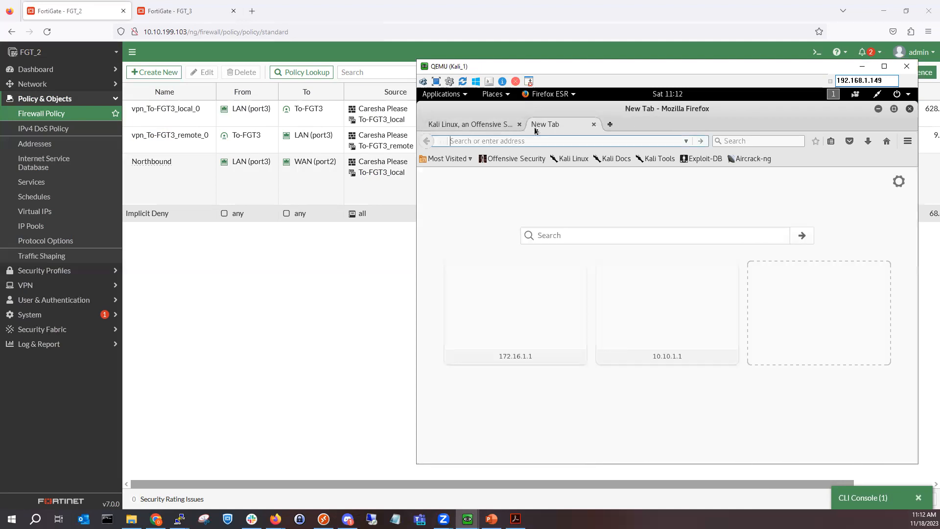
pyautogui.write('http')
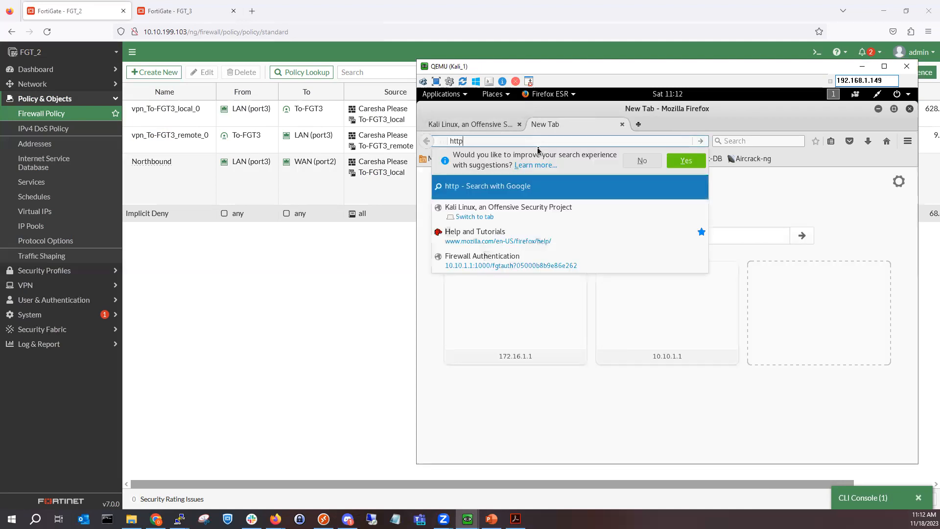
pyautogui.write('://1')
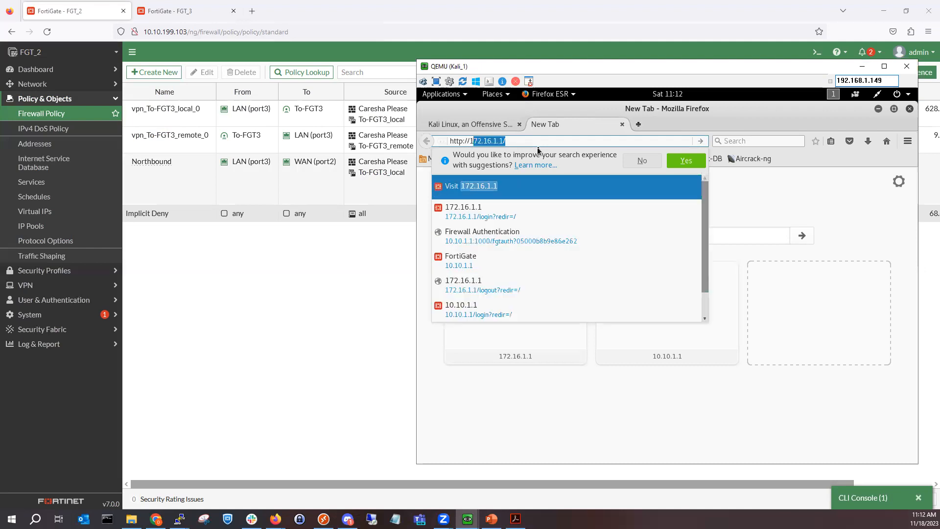
pyautogui.write('72.16')
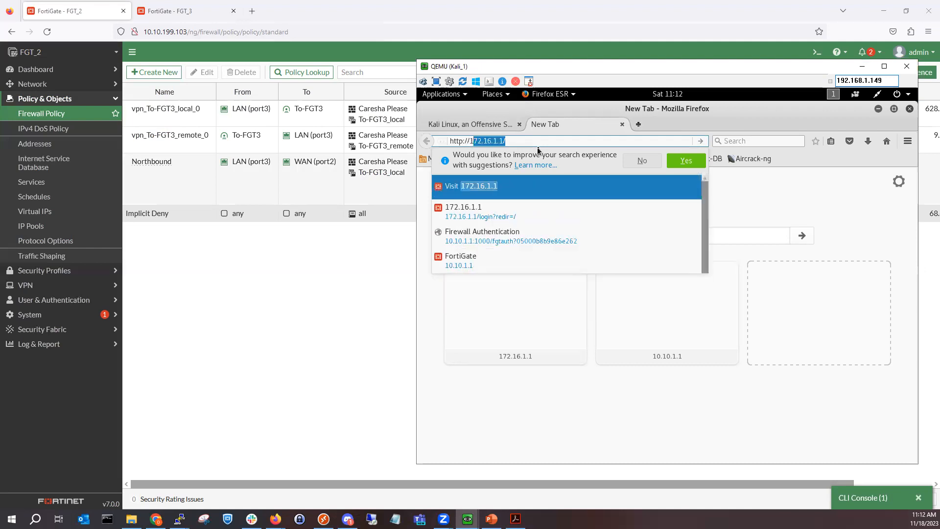
pyautogui.write('.1.1')
pyautogui.press('Return')
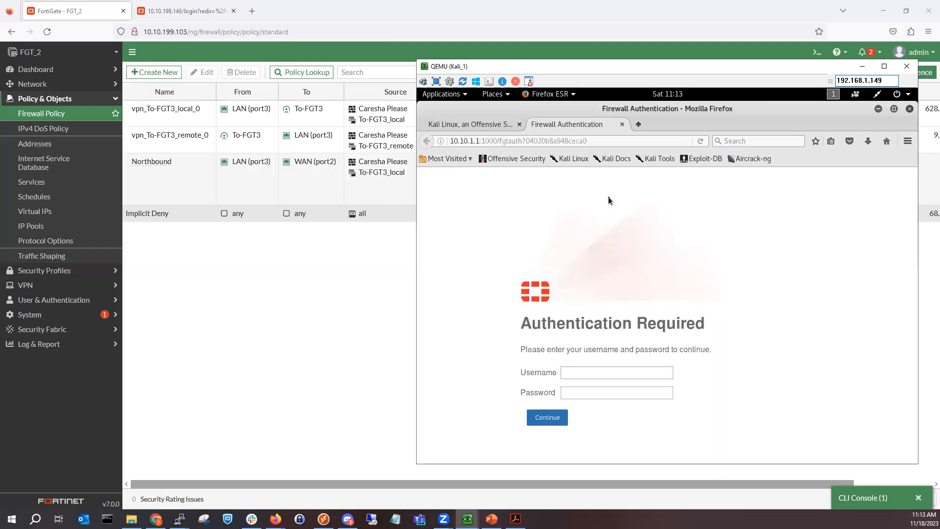
# Step: Submit the test user's username and password on the firewall login page and dismiss the save-login prompt
pyautogui.click(619, 373)
pyautogui.write('my')
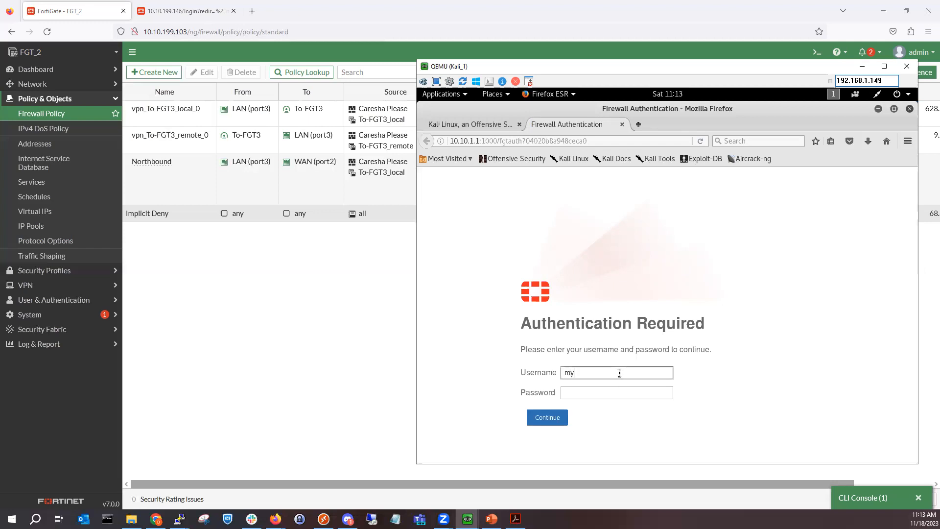
pyautogui.write('kevia')
pyautogui.press('Tab')
pyautogui.write('•••••••')
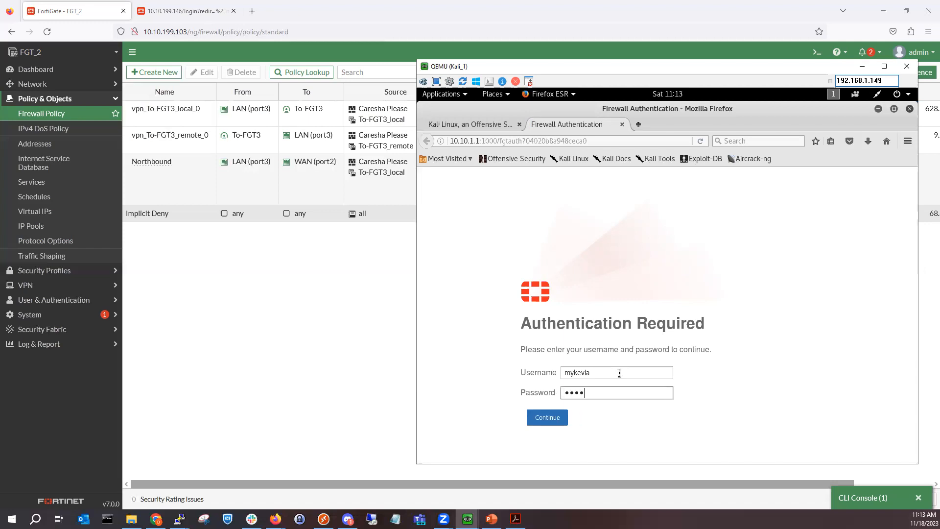
pyautogui.write('••')
pyautogui.press('Return')
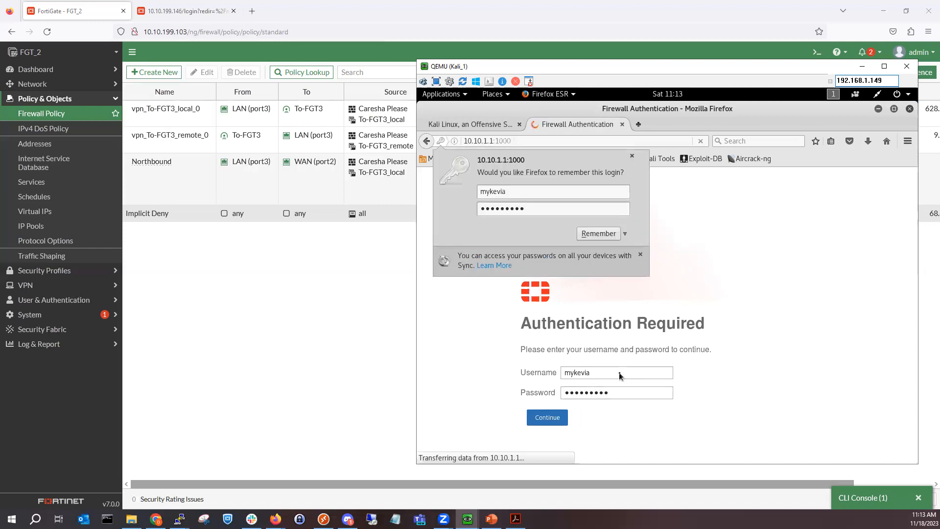
pyautogui.click(632, 155)
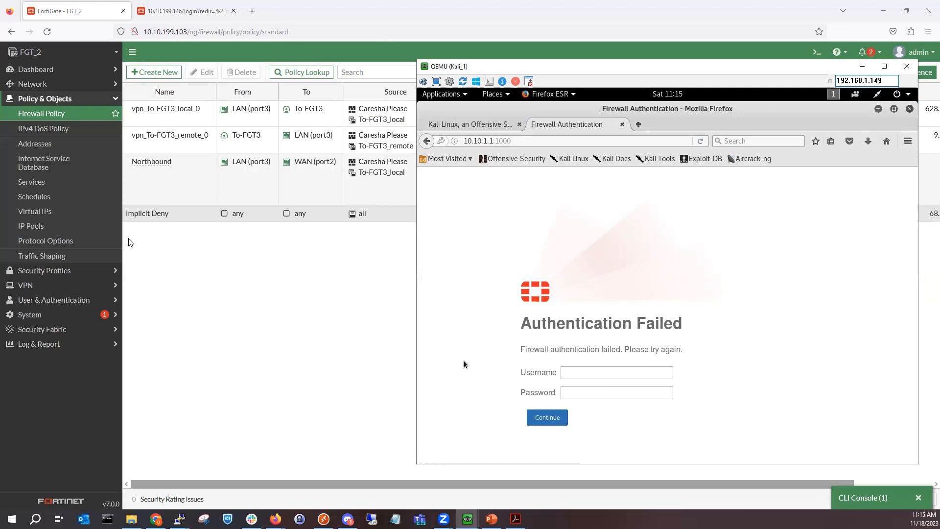
# Step: Review the IPsec tunnels and user group, then open the WinServer_01 RADIUS server at 10.10.1.25
pyautogui.click(58, 288)
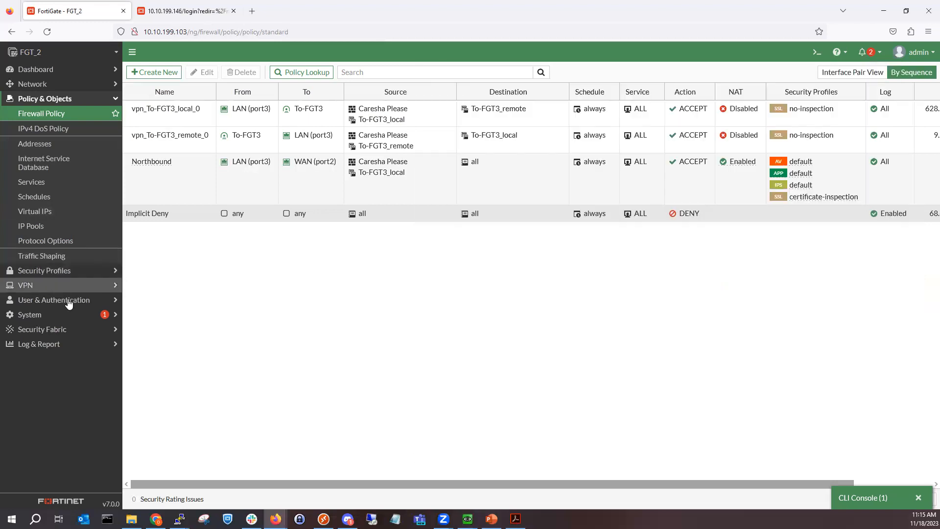
pyautogui.click(60, 160)
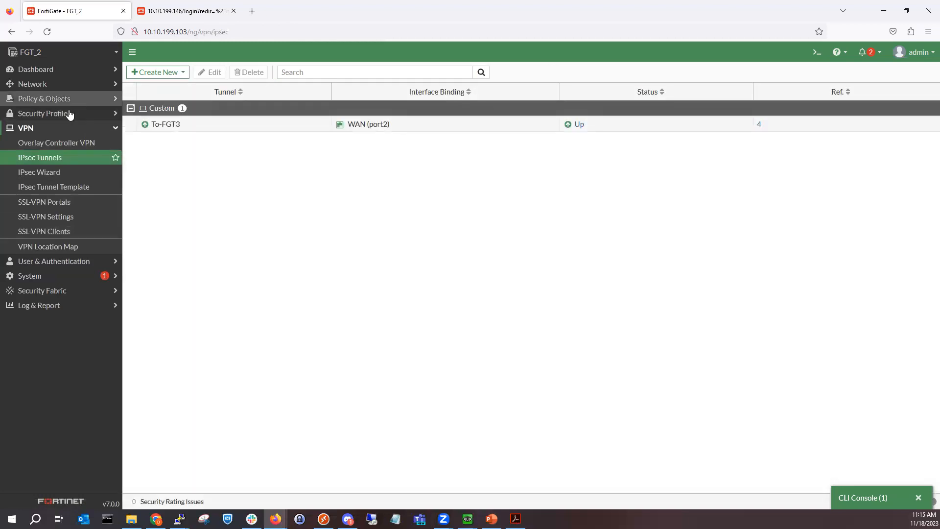
pyautogui.click(70, 262)
pyautogui.click(63, 177)
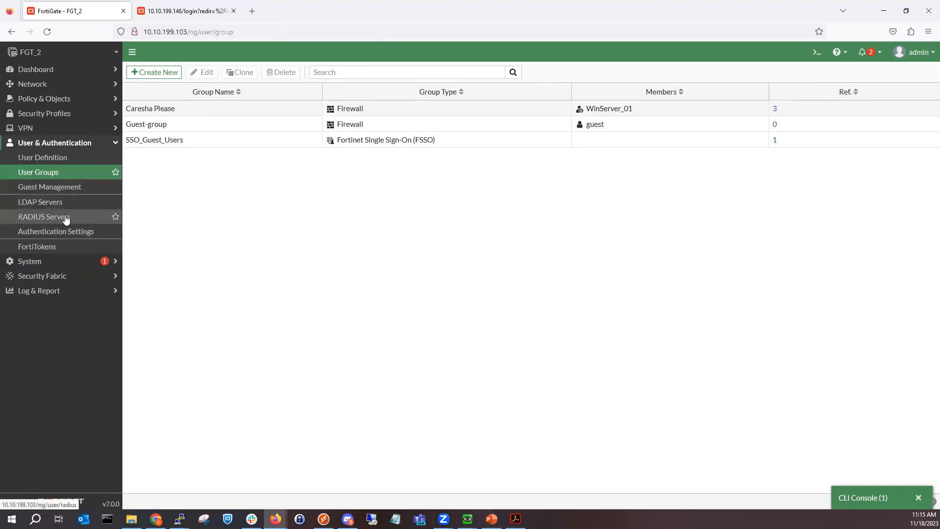
pyautogui.click(160, 108)
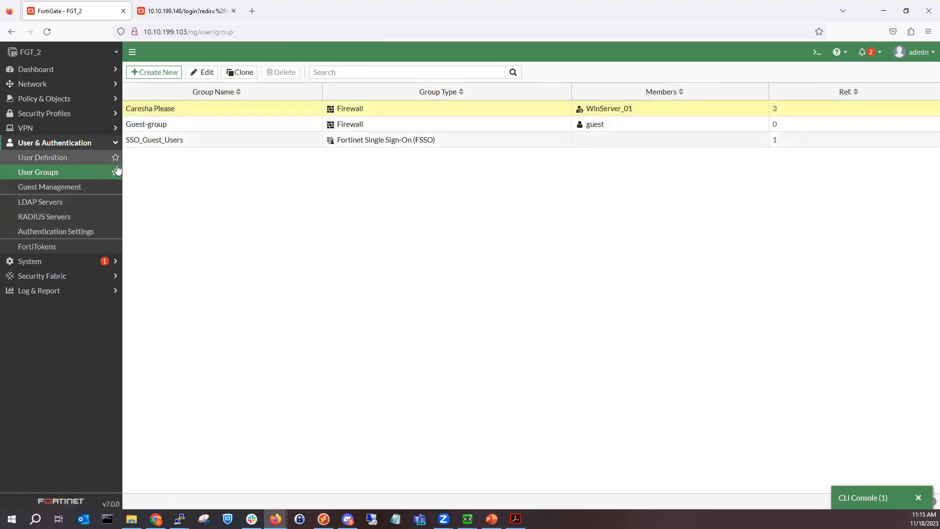
pyautogui.doubleClick(172, 110)
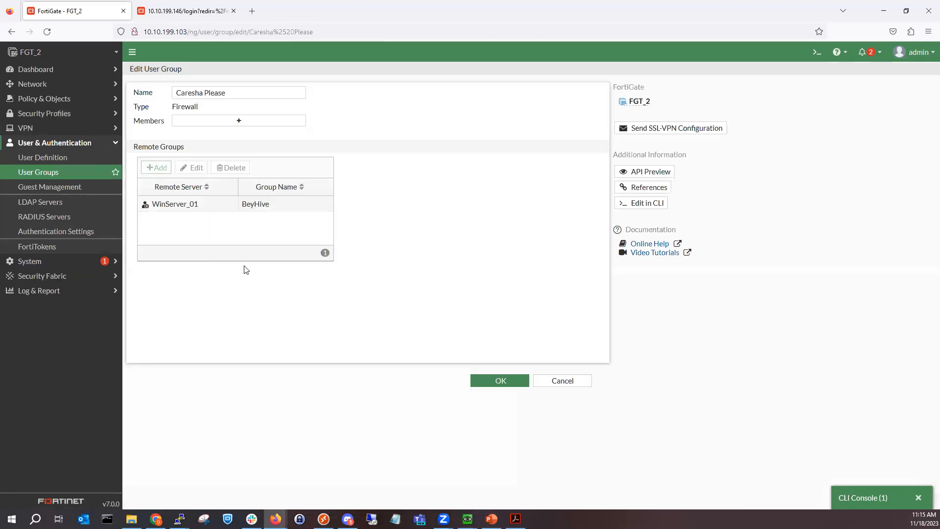
pyautogui.click(82, 218)
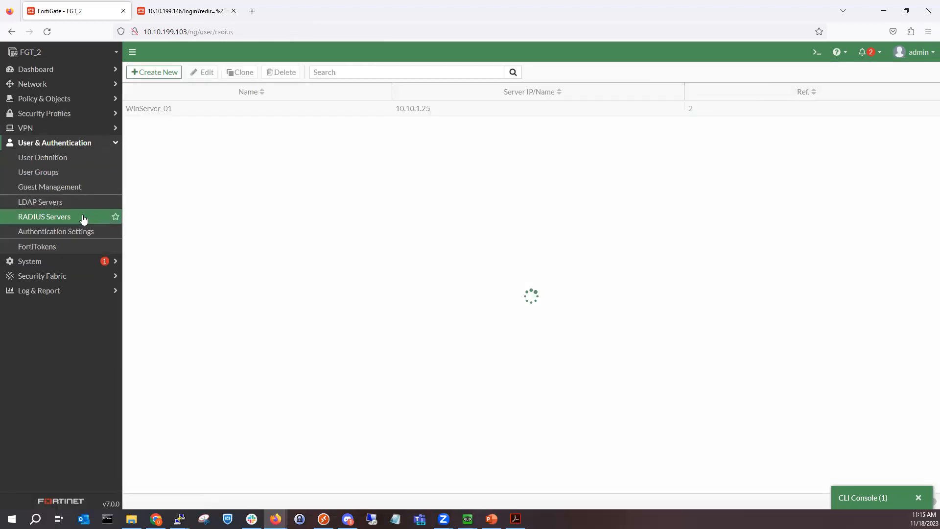
pyautogui.doubleClick(237, 109)
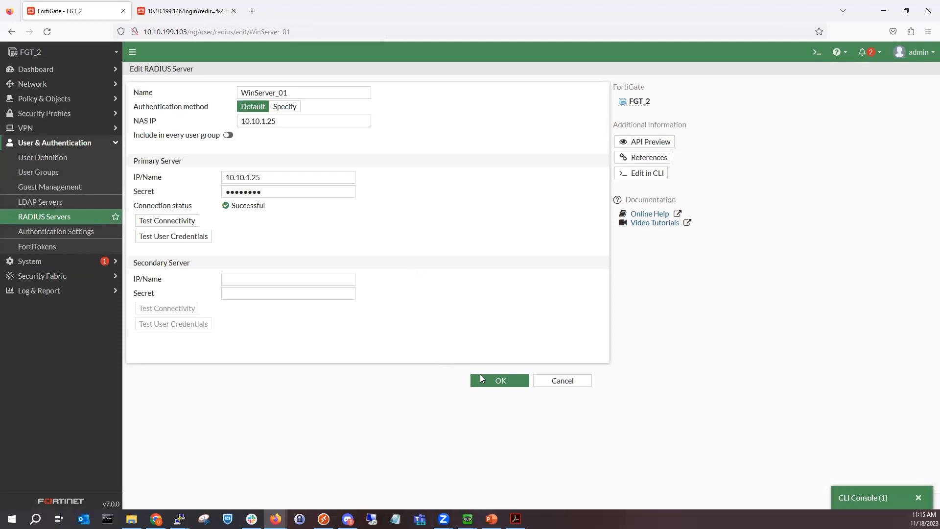
# Step: Run a credential test for the test user against WinServer_01, then re-enter the password
pyautogui.click(206, 237)
pyautogui.click(599, 98)
pyautogui.write('mykevia')
pyautogui.press('Tab')
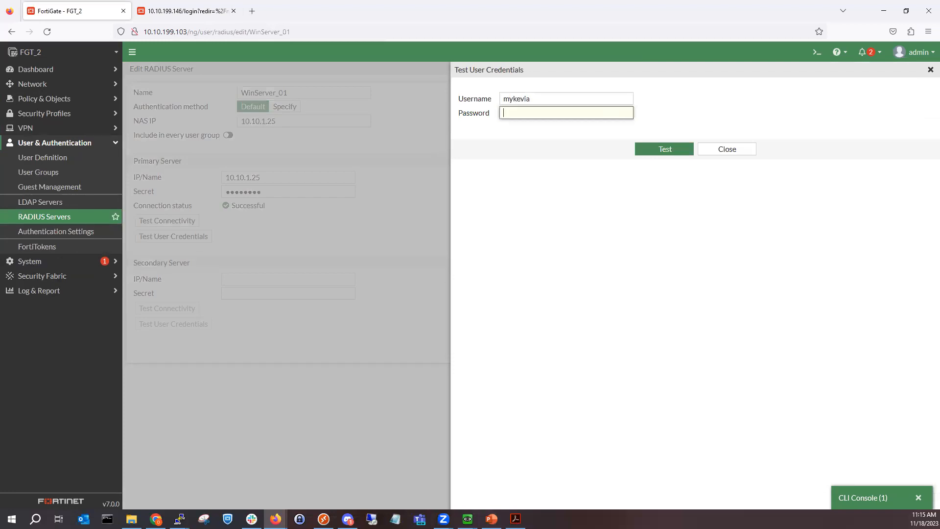
pyautogui.write('********')
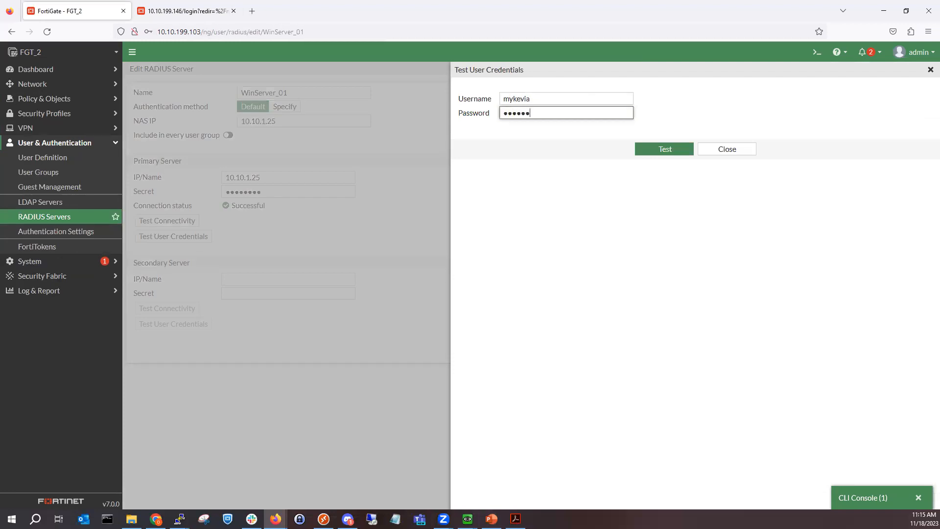
pyautogui.write('*')
pyautogui.press('Return')
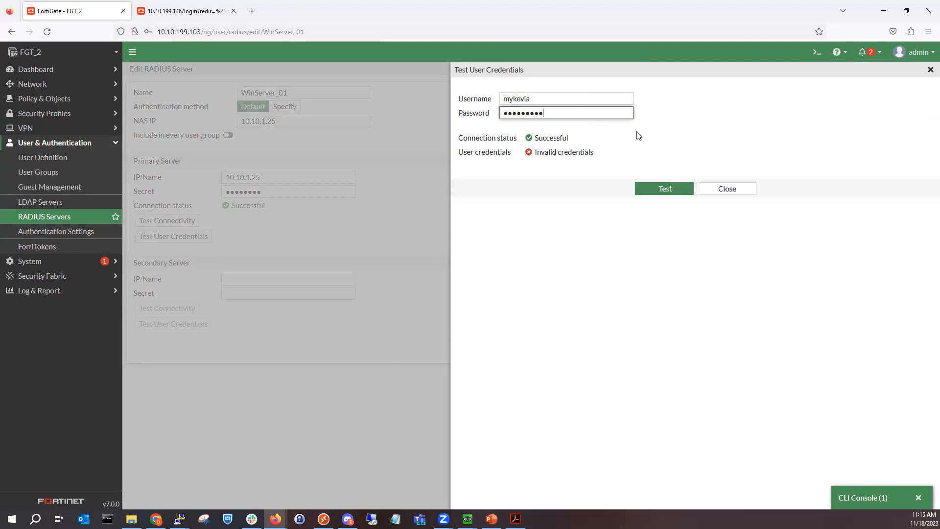
pyautogui.doubleClick(591, 112)
pyautogui.write('*********')
# Step: Sign in to the Winserver_01 VM with the administrator password
pyautogui.moveTo(467, 519)
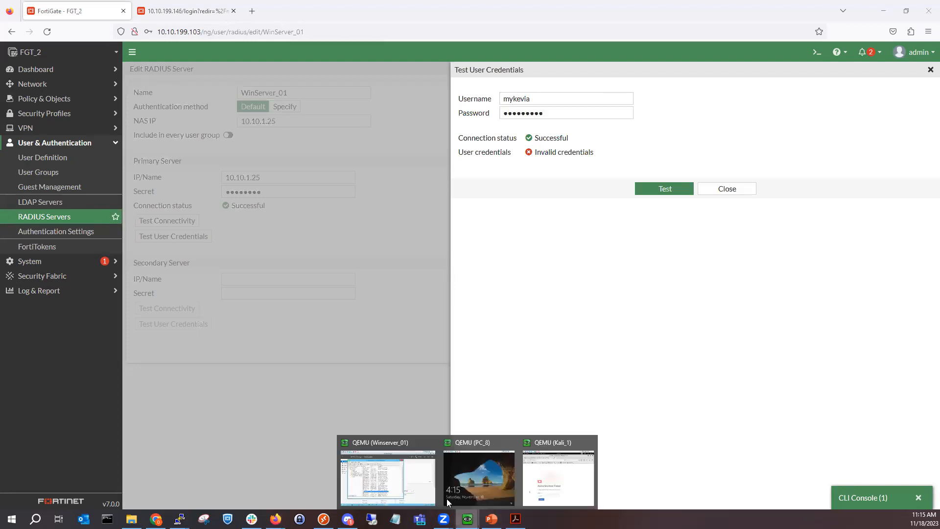
pyautogui.click(386, 477)
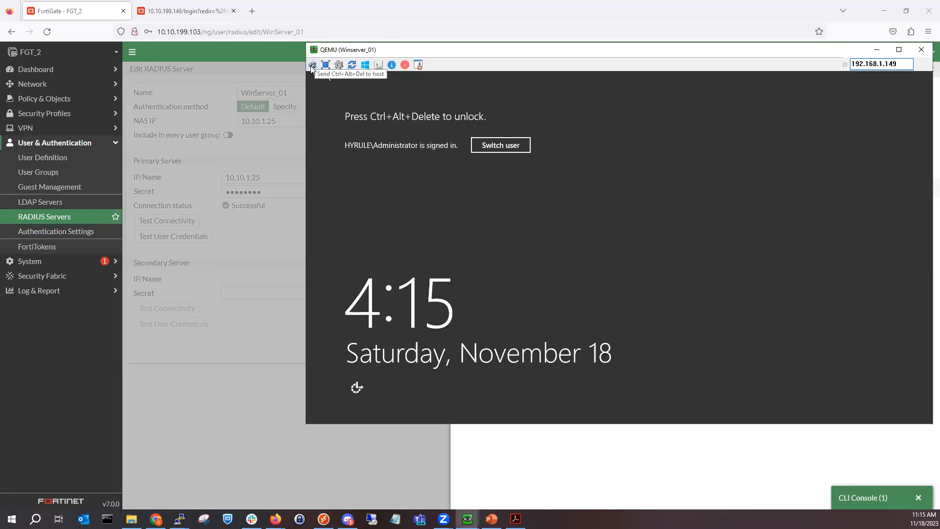
pyautogui.click(311, 65)
pyautogui.write('••••••')
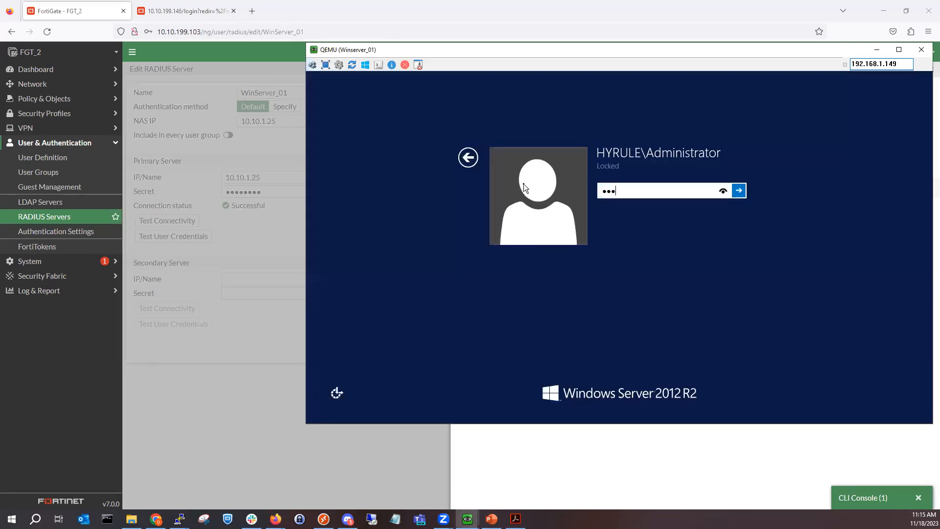
pyautogui.press('Return')
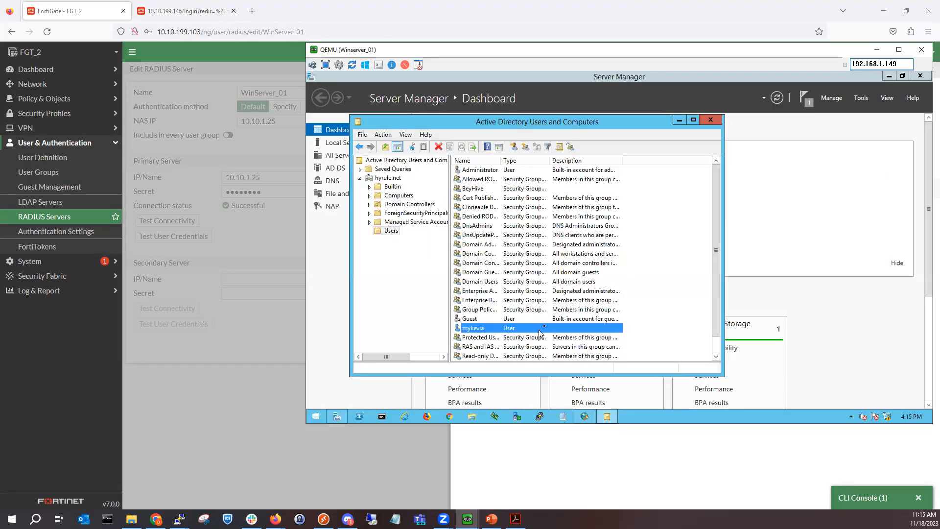
# Step: Reset the test user's AD password without forcing a change at next logon, then return to FortiGate
pyautogui.rightClick(541, 328)
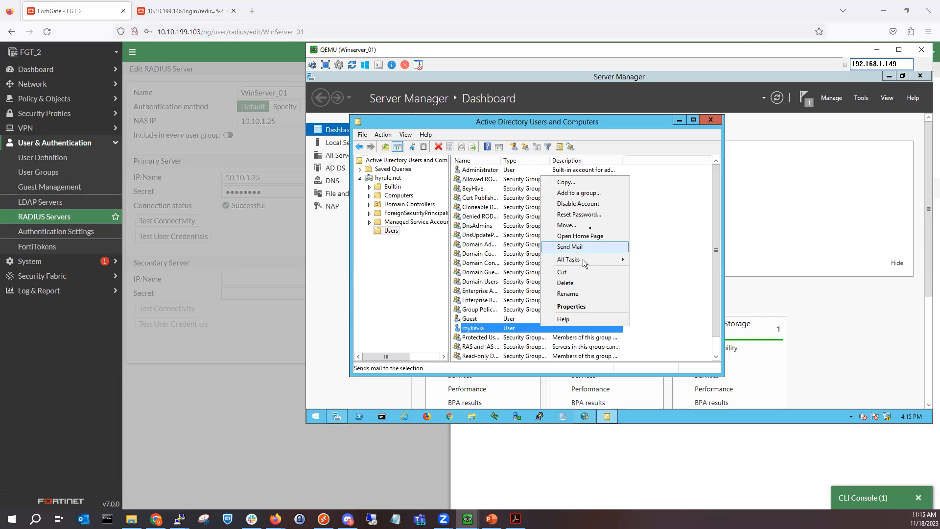
pyautogui.click(589, 214)
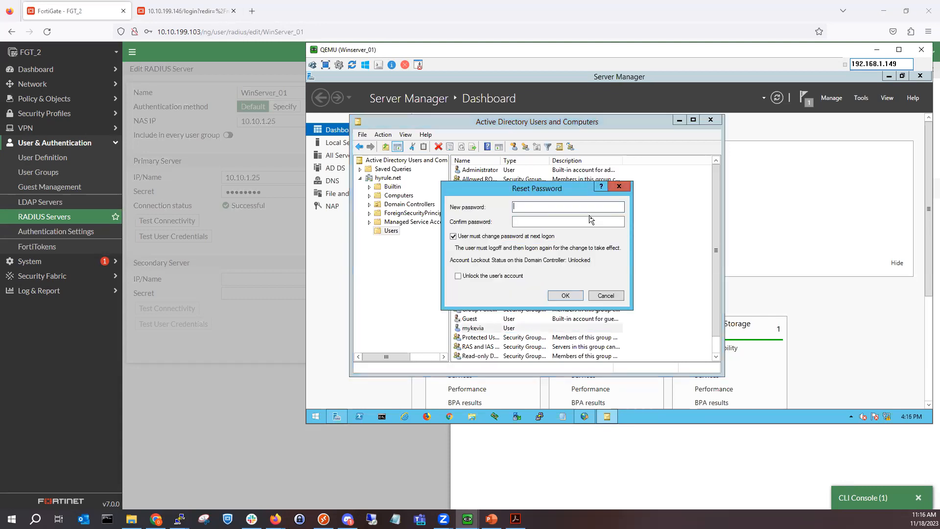
pyautogui.write('P')
pyautogui.click(530, 241)
pyautogui.click(538, 206)
pyautogui.write('Password12')
pyautogui.press('Tab')
pyautogui.write('Password')
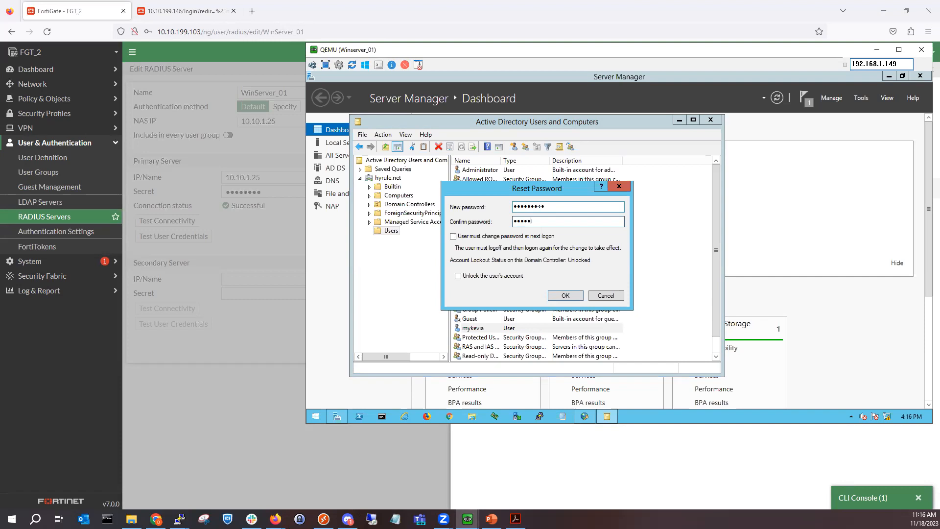
pyautogui.press('Return')
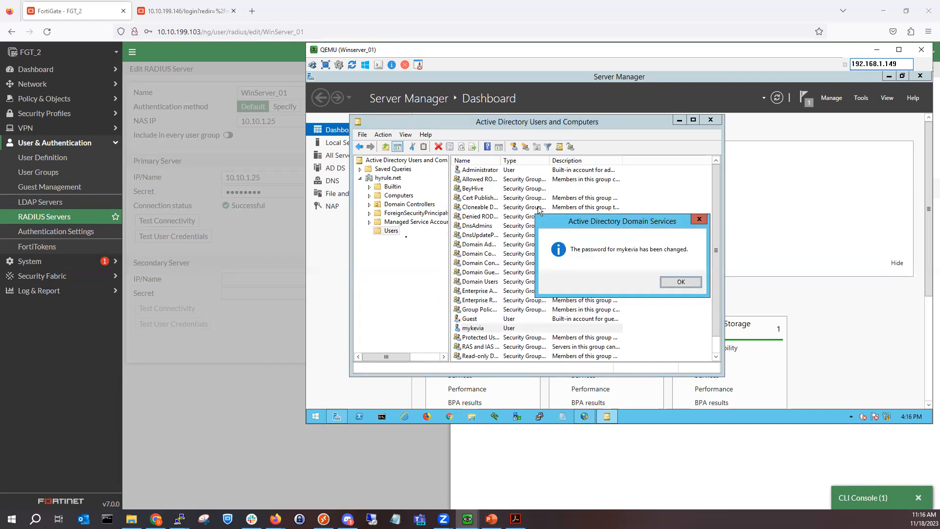
pyautogui.press('Return')
pyautogui.click(515, 436)
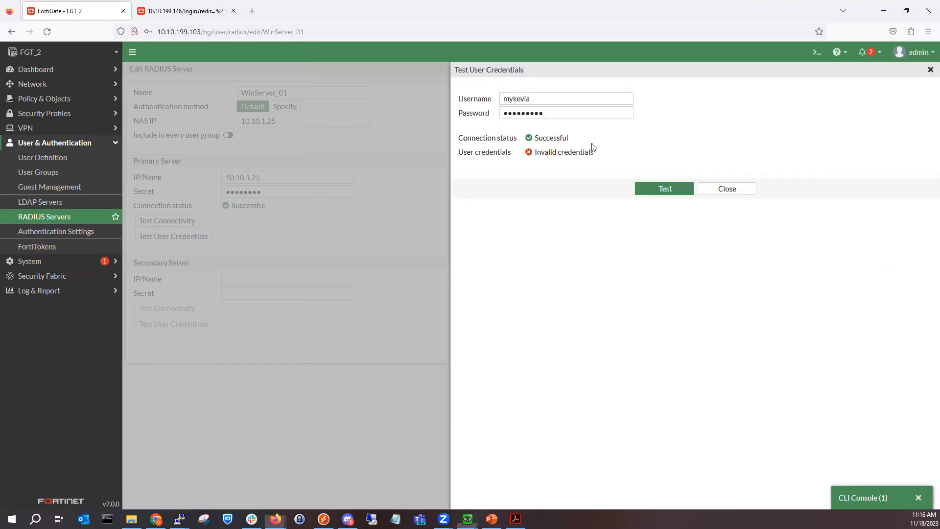
pyautogui.doubleClick(567, 116)
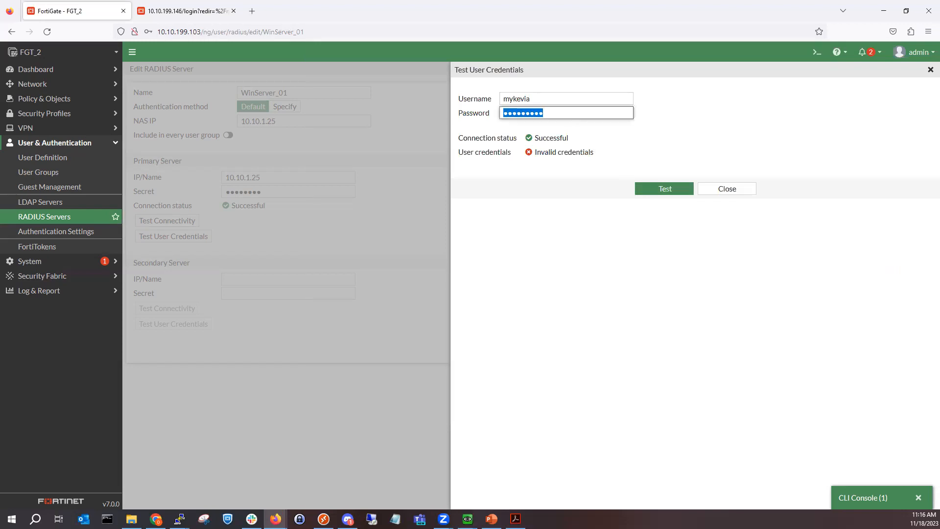
pyautogui.write('Password1')
pyautogui.click(728, 187)
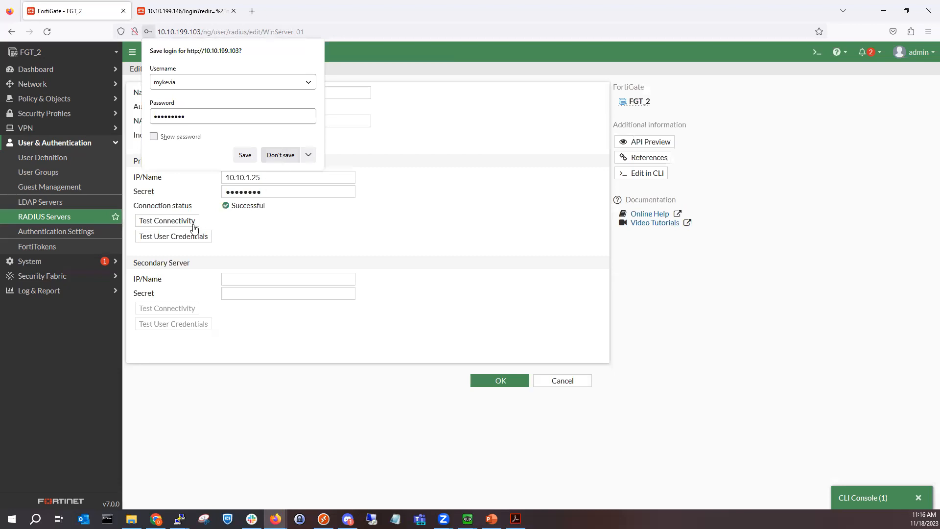
pyautogui.click(193, 225)
pyautogui.click(187, 236)
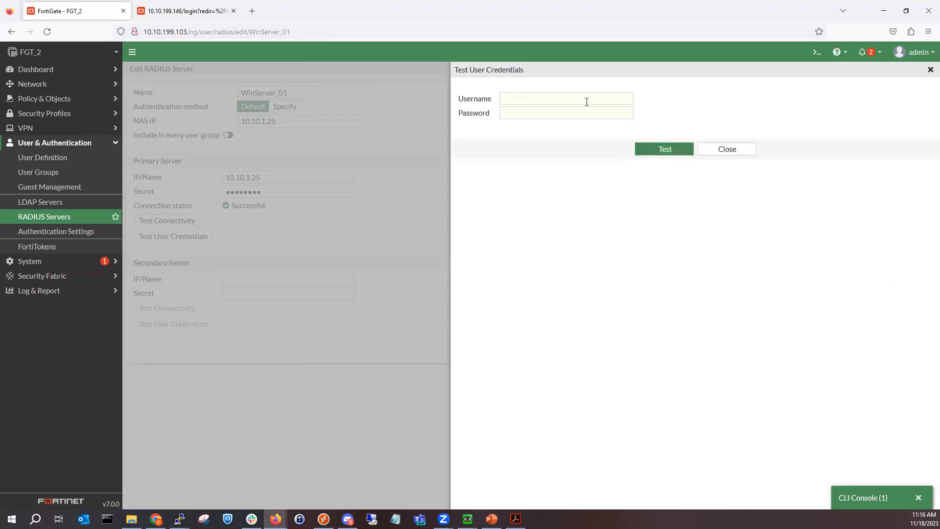
pyautogui.click(587, 101)
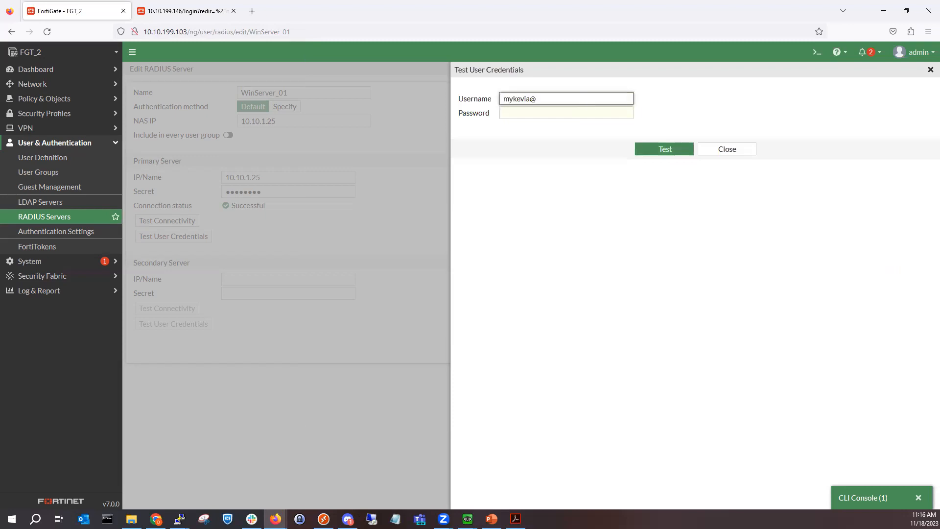
pyautogui.press('Tab')
pyautogui.write('•••••••••')
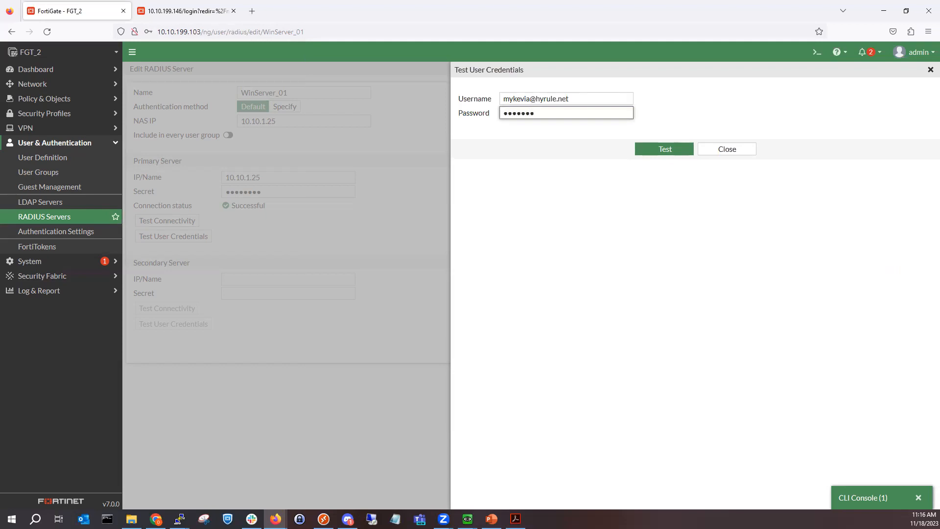
pyautogui.press('Return')
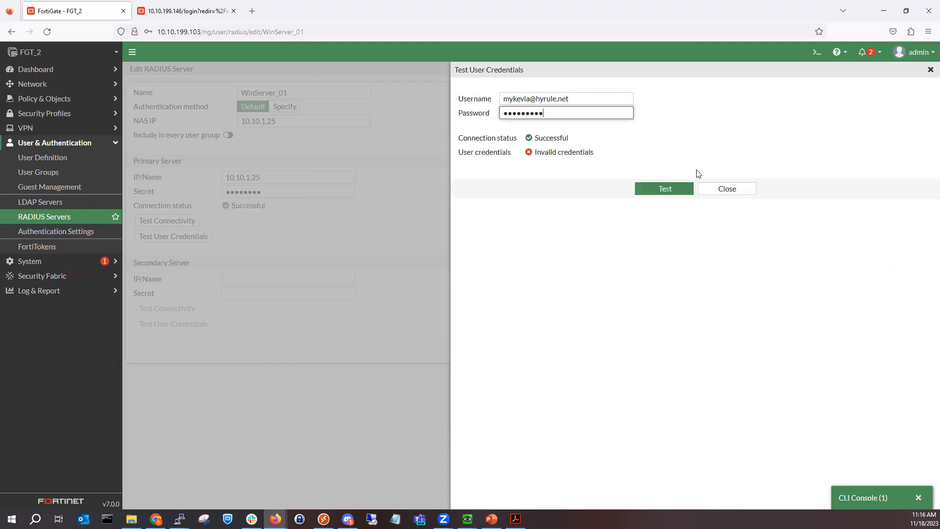
pyautogui.click(724, 189)
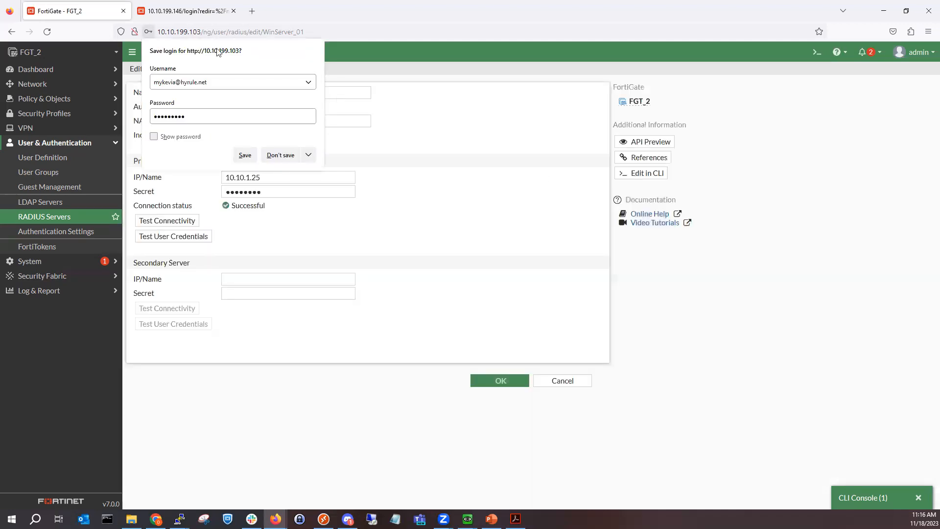
pyautogui.click(270, 156)
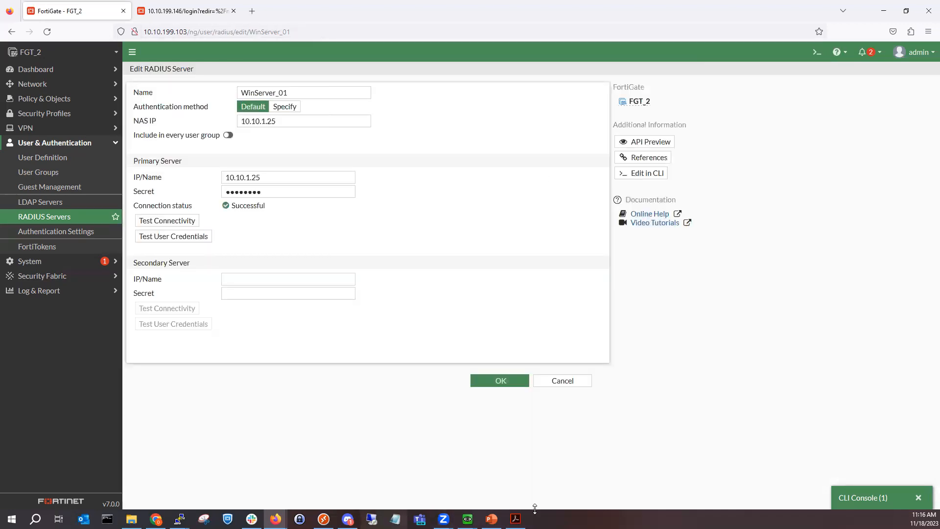
pyautogui.click(467, 519)
# Step: Minimize Active Directory Users and Computers on Winserver_01 to reveal the Server Manager dashboard
pyautogui.click(398, 479)
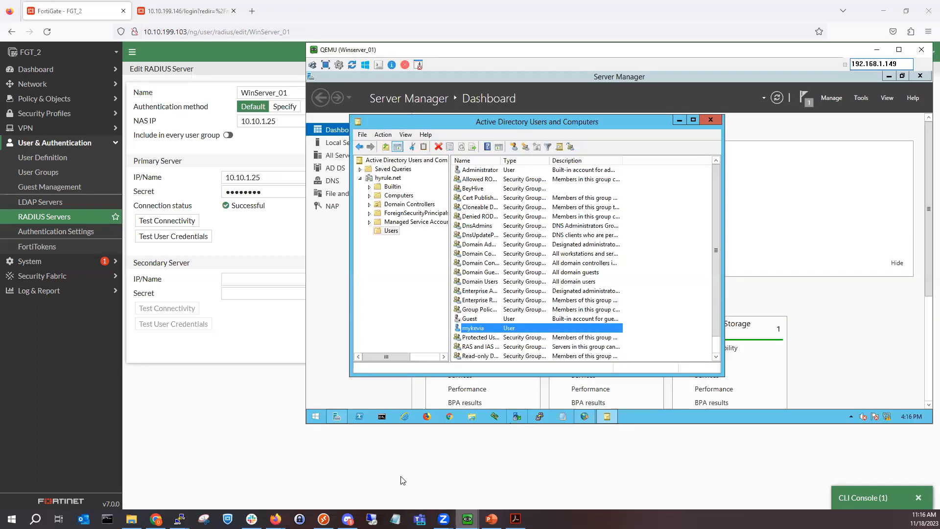
pyautogui.click(680, 121)
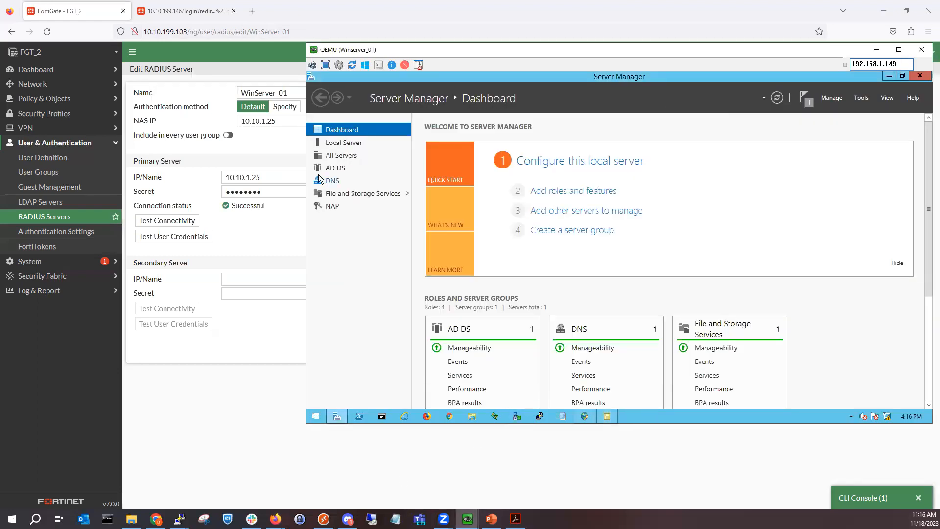
pyautogui.hotkey('alt', 'Tab')
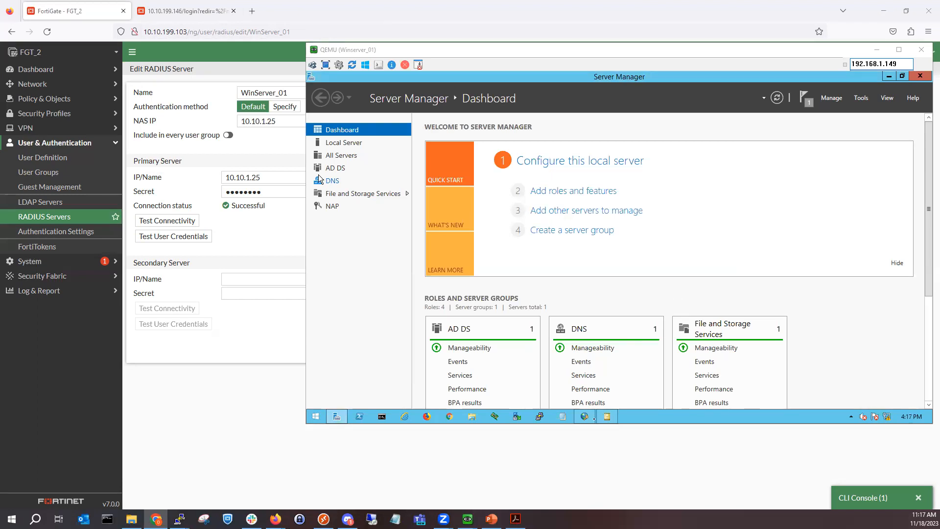
pyautogui.click(588, 417)
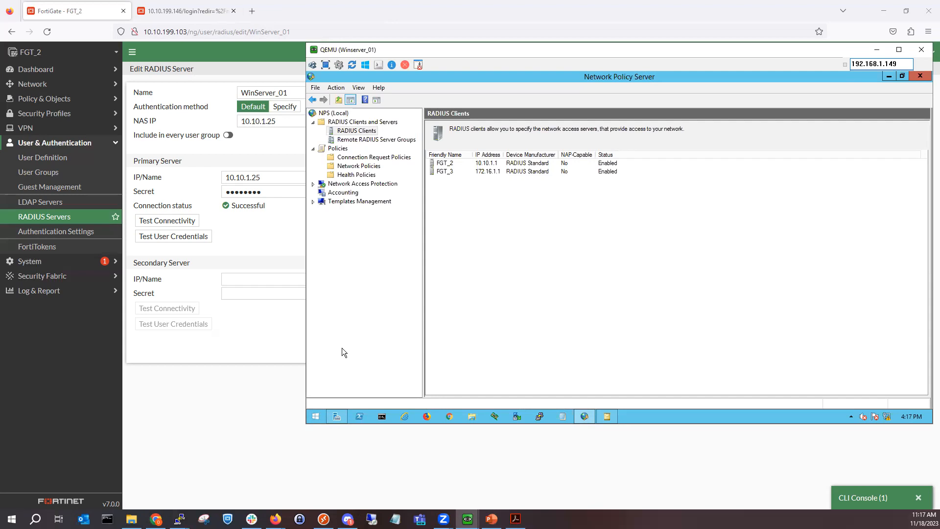
# Step: Inspect NPS's 'Use Windows authentication for all users' request policy and network policies, then minimize NPS and the VM
pyautogui.click(391, 158)
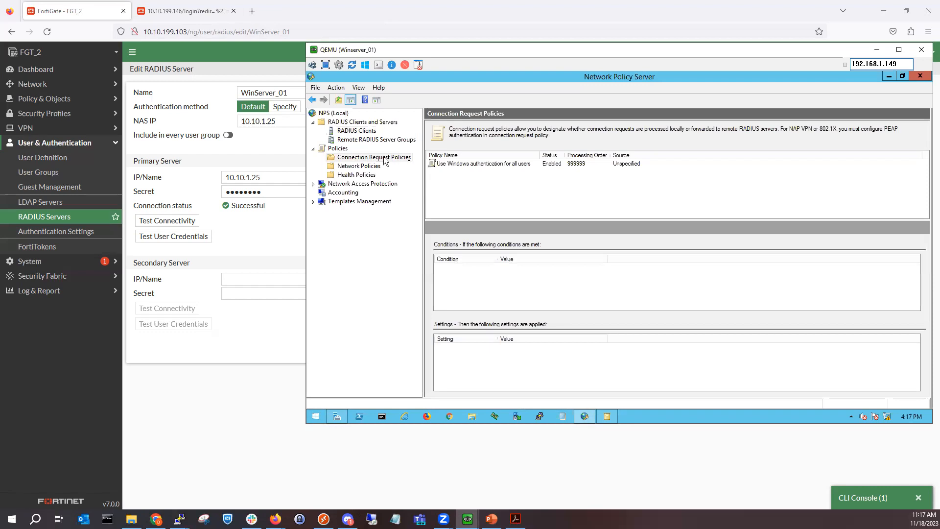
pyautogui.click(479, 165)
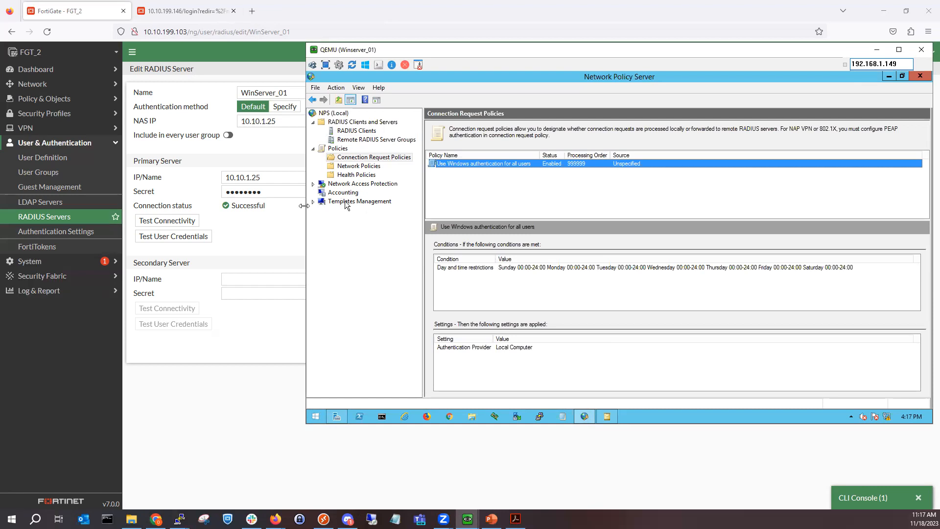
pyautogui.click(365, 159)
pyautogui.click(367, 165)
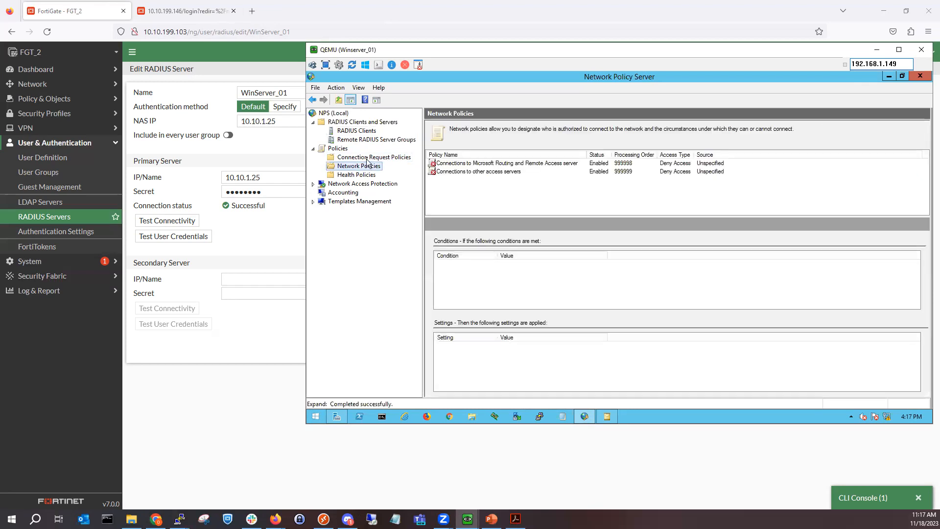
pyautogui.click(368, 158)
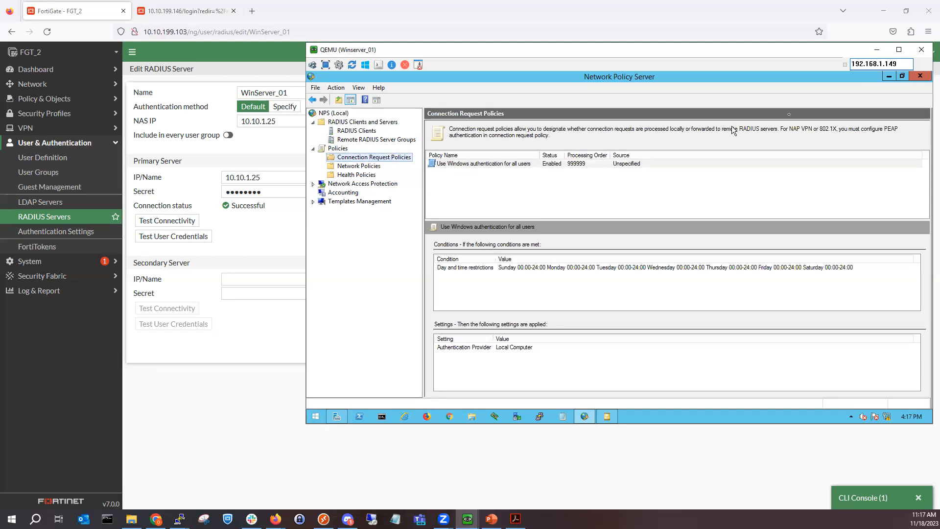
pyautogui.click(889, 76)
pyautogui.click(876, 51)
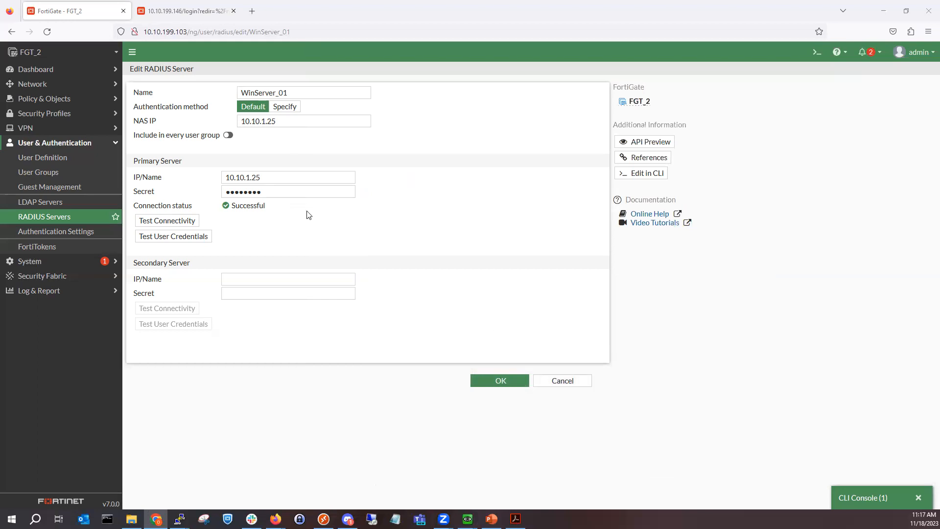
# Step: Save the RADIUS server and start a new LDAP server named WinServer01LDAP
pyautogui.click(497, 380)
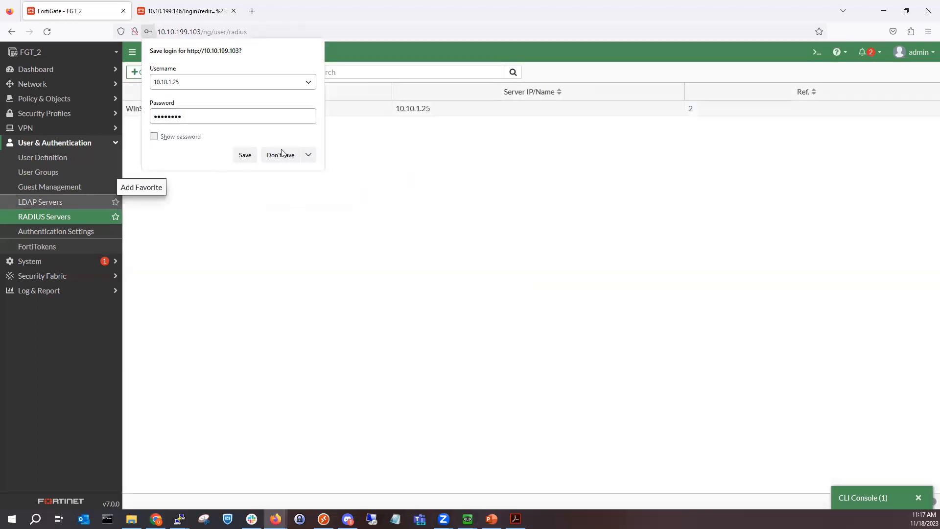
pyautogui.click(280, 154)
pyautogui.click(39, 203)
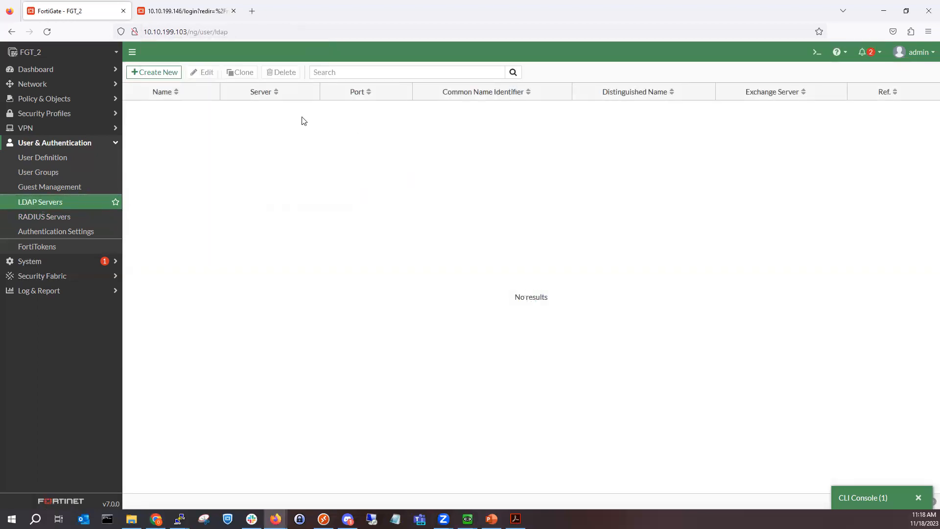
pyautogui.click(169, 72)
pyautogui.click(313, 91)
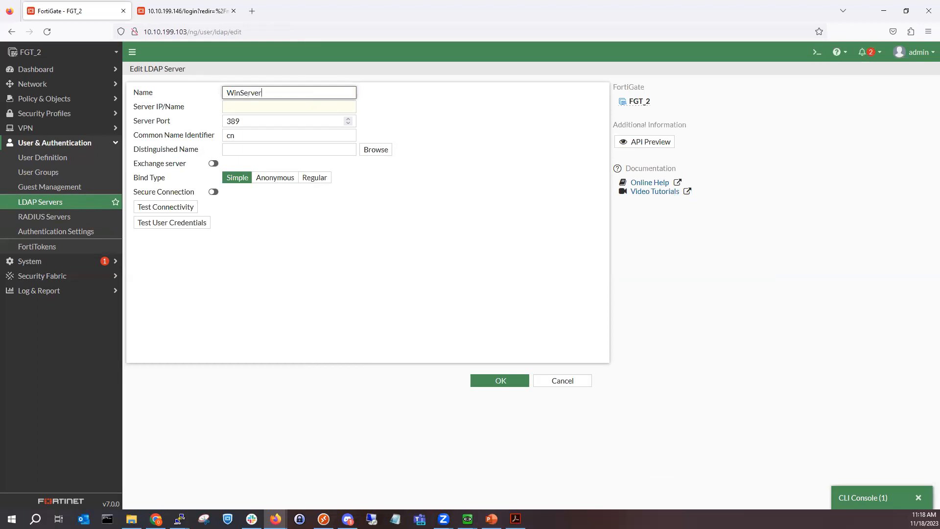
pyautogui.write('WinServer_01')
pyautogui.press('BackSpace')
pyautogui.write('AP')
# Step: Set the LDAP server address to 10.10.1.25 and the bind type to Regular
pyautogui.click(312, 109)
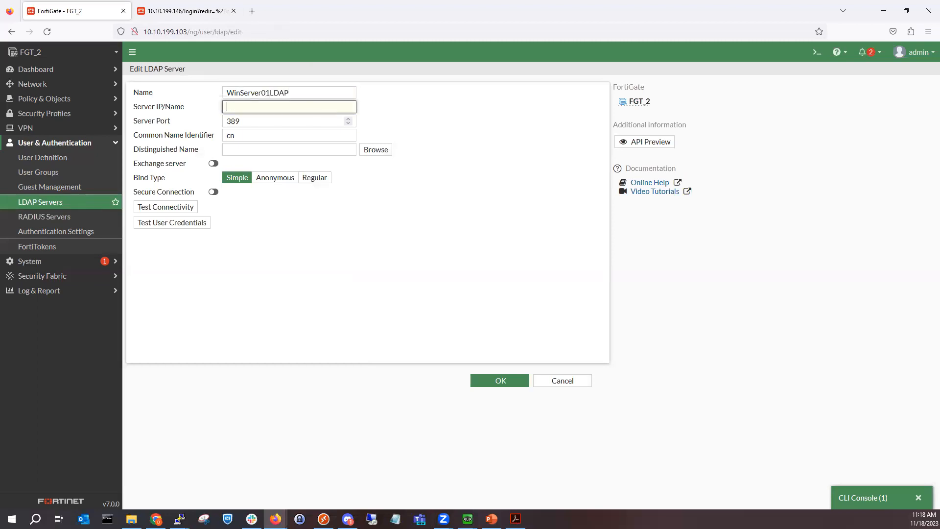
pyautogui.press('BackSpace')
pyautogui.press('BackSpace')
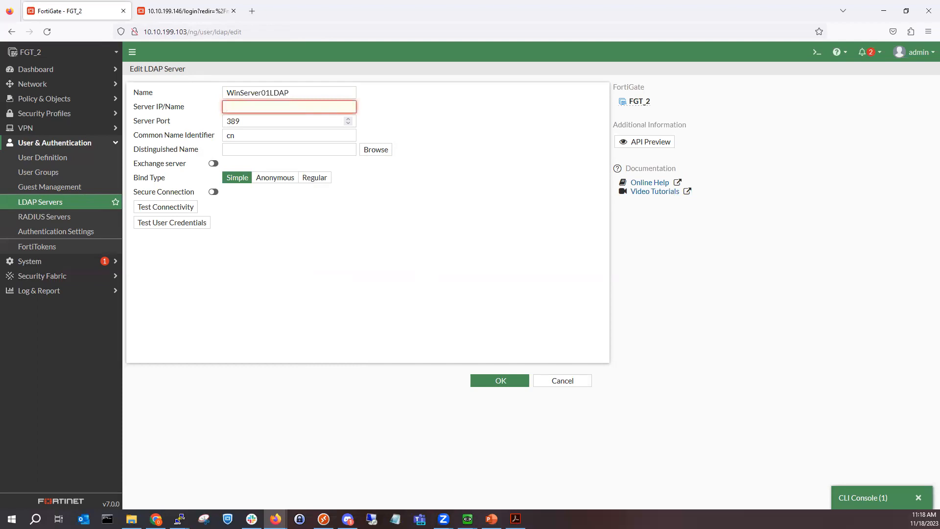
pyautogui.write('10.10.')
pyautogui.click(235, 149)
pyautogui.click(316, 179)
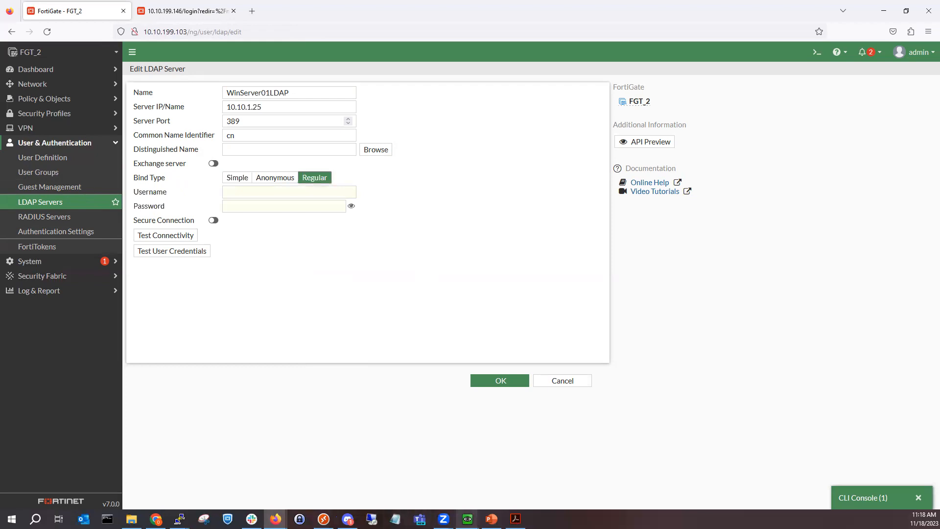
# Step: Start a new user in Active Directory's Managed Service Accounts container
pyautogui.moveTo(467, 518)
pyautogui.click(387, 476)
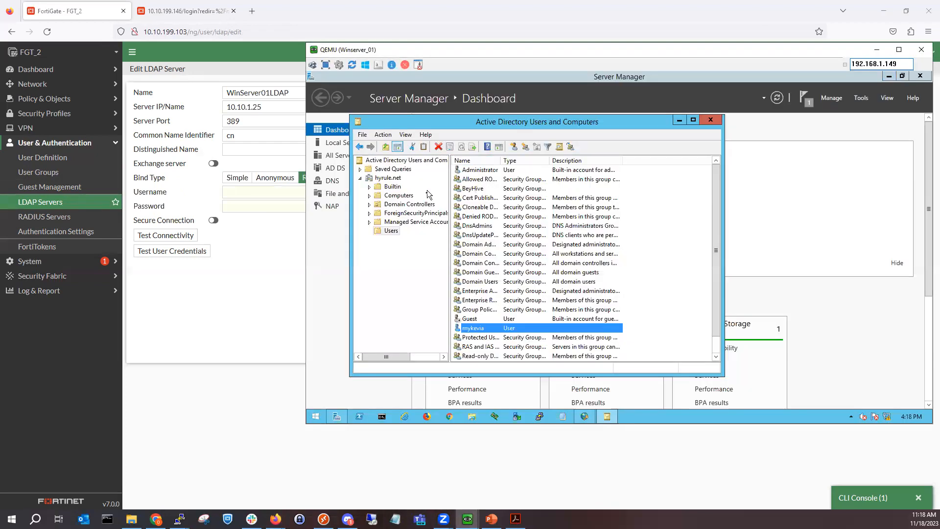
pyautogui.click(411, 222)
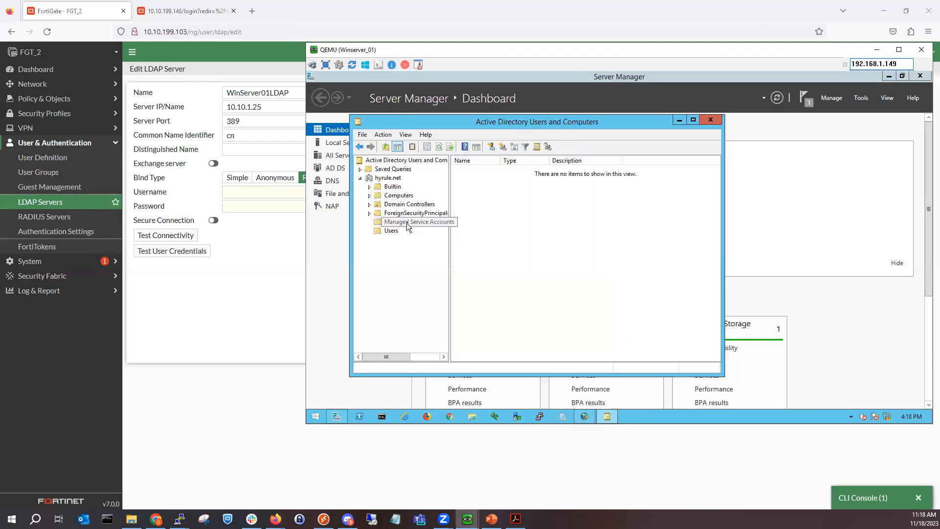
pyautogui.rightClick(516, 199)
pyautogui.moveTo(563, 238)
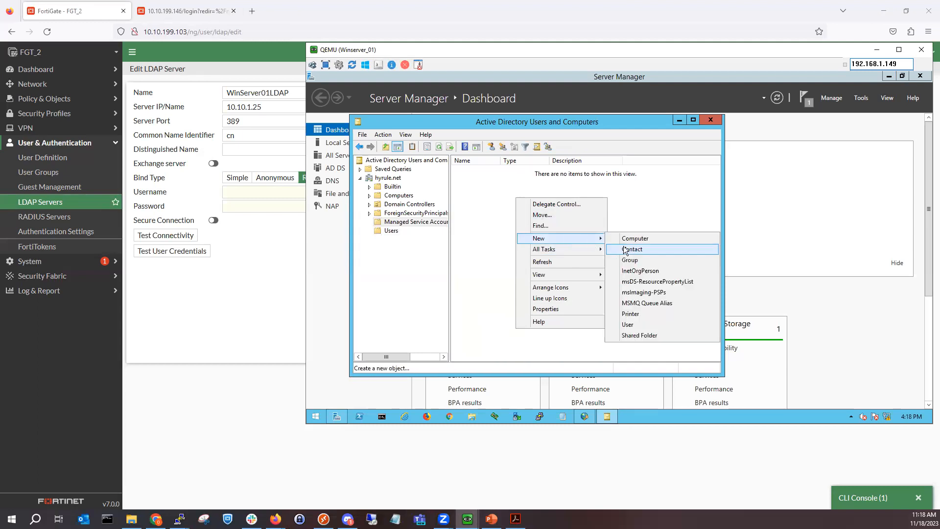
pyautogui.click(651, 324)
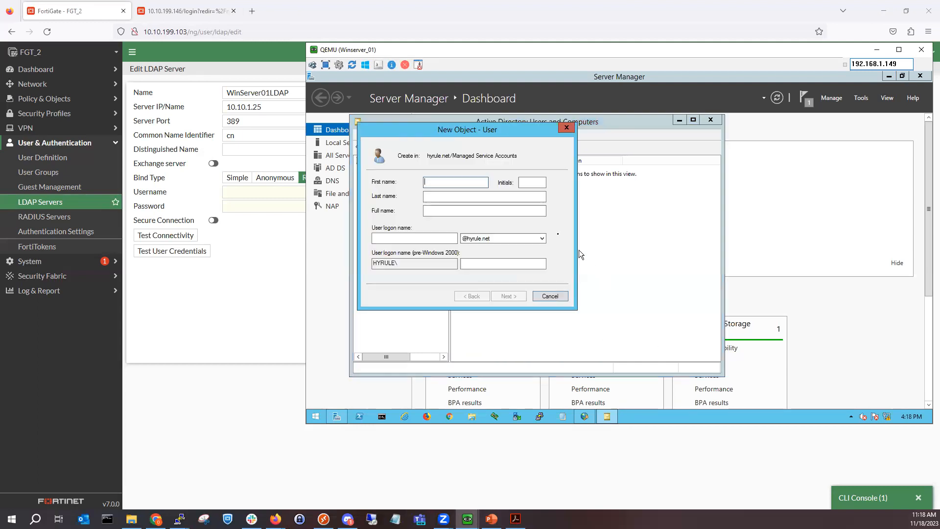
# Step: Fill in the new user's name, logon name and password, and finish creating the account
pyautogui.write('fortinet')
pyautogui.press('Tab')
pyautogui.press('Tab')
pyautogui.press('Tab')
pyautogui.press('Tab')
pyautogui.press('Tab')
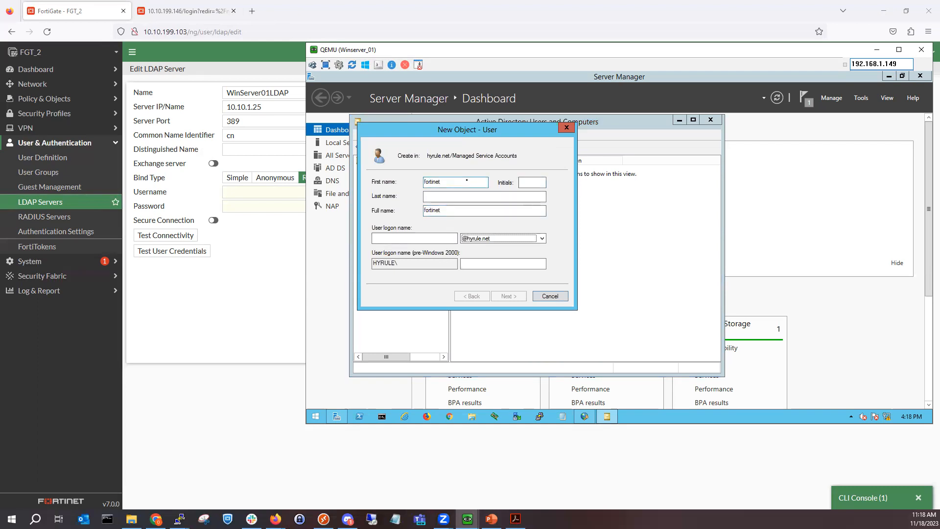
pyautogui.click(438, 239)
pyautogui.write('fortinet')
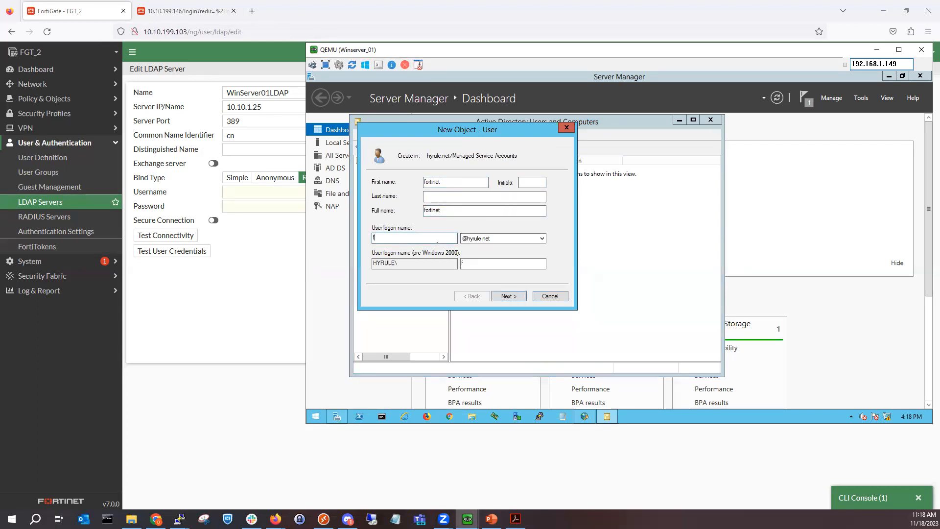
pyautogui.click(499, 297)
pyautogui.click(467, 182)
pyautogui.write('Fortinet1')
pyautogui.press('Tab')
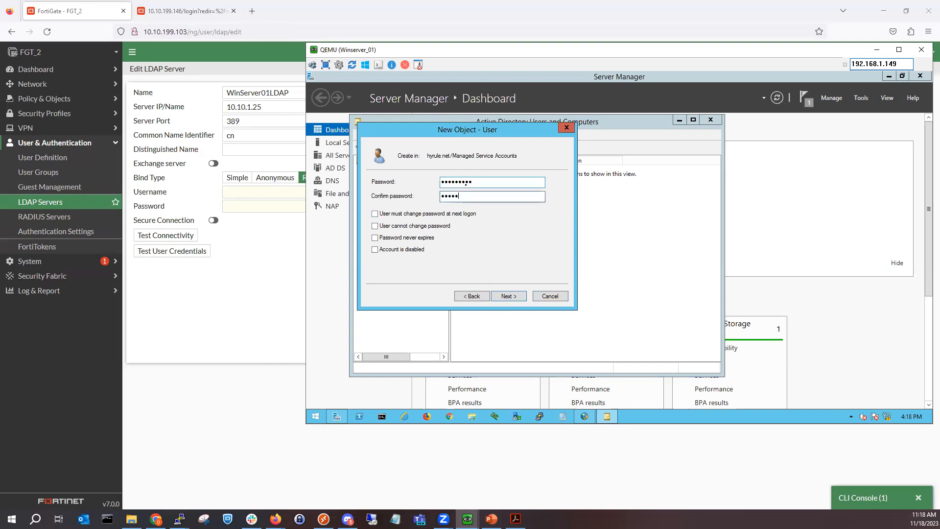
pyautogui.write('Fortinet1')
pyautogui.click(506, 296)
pyautogui.click(508, 296)
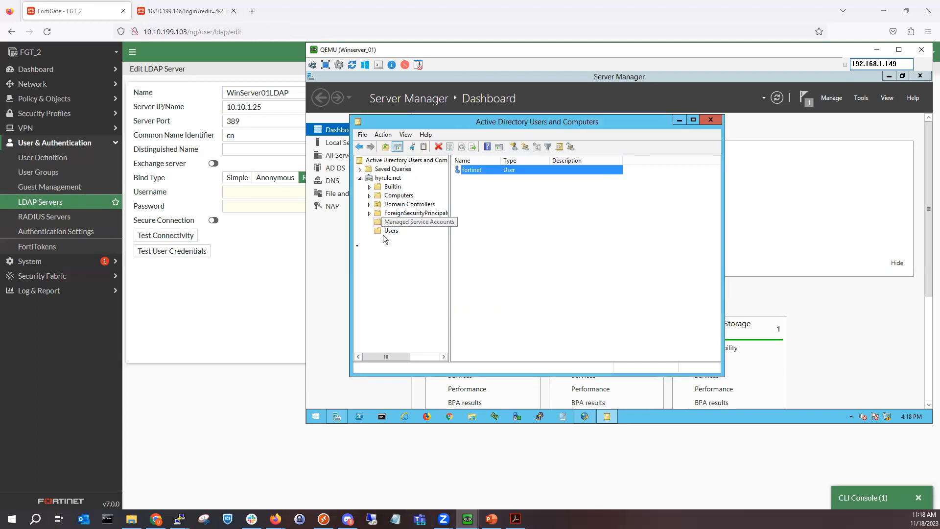
# Step: Enter the new user's logon name and password as FortiGate's LDAP bind credentials
pyautogui.click(258, 260)
pyautogui.click(269, 149)
pyautogui.click(253, 189)
pyautogui.write('fortinet')
pyautogui.press('Tab')
pyautogui.write('F')
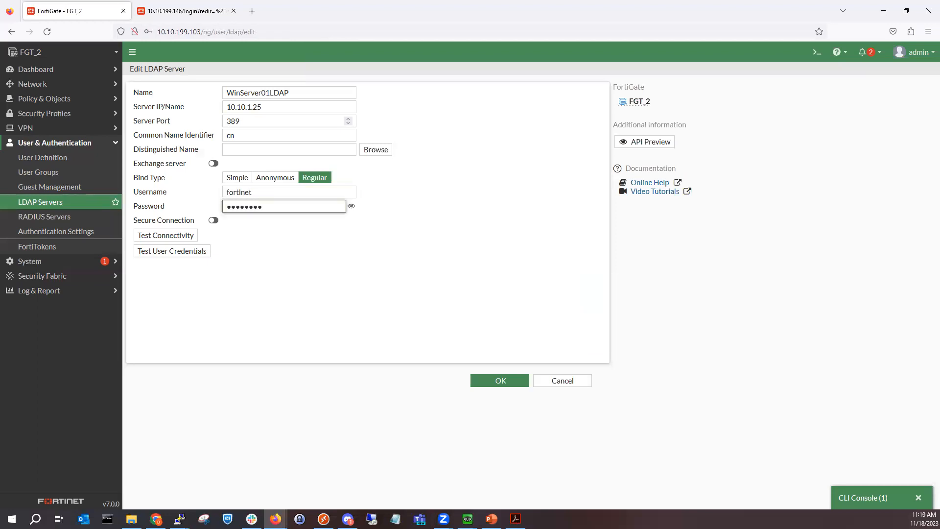
# Step: Test connectivity, pick dc=hyrule,dc=net as distinguished name, and save WinServer01LDAP on FGT_2
pyautogui.click(184, 236)
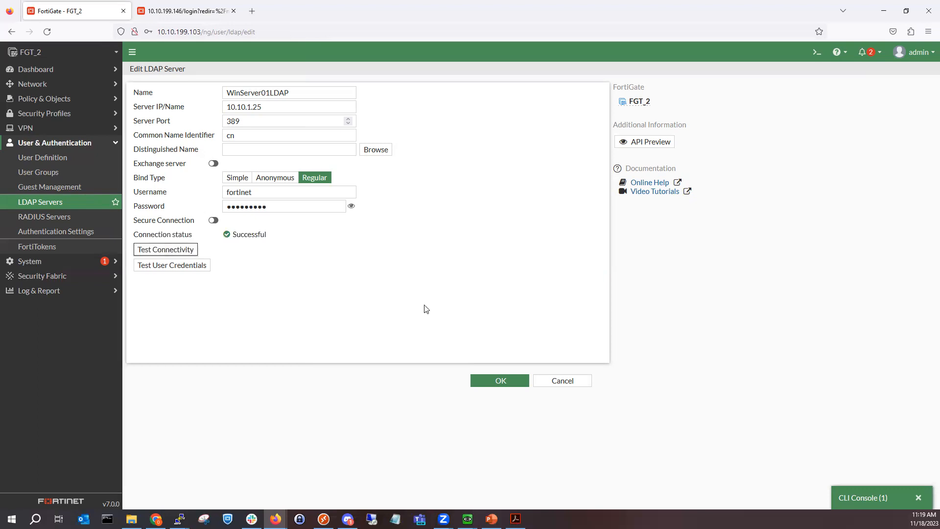
pyautogui.click(371, 149)
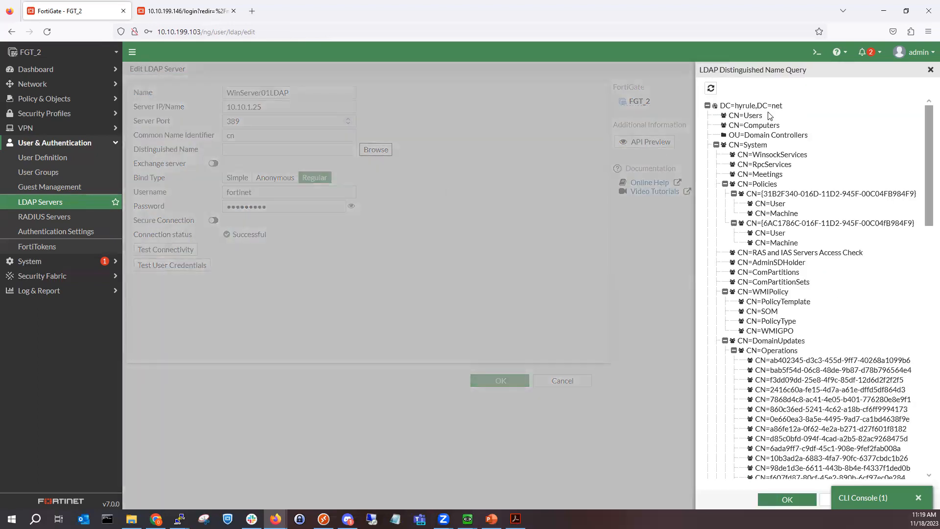
pyautogui.click(787, 499)
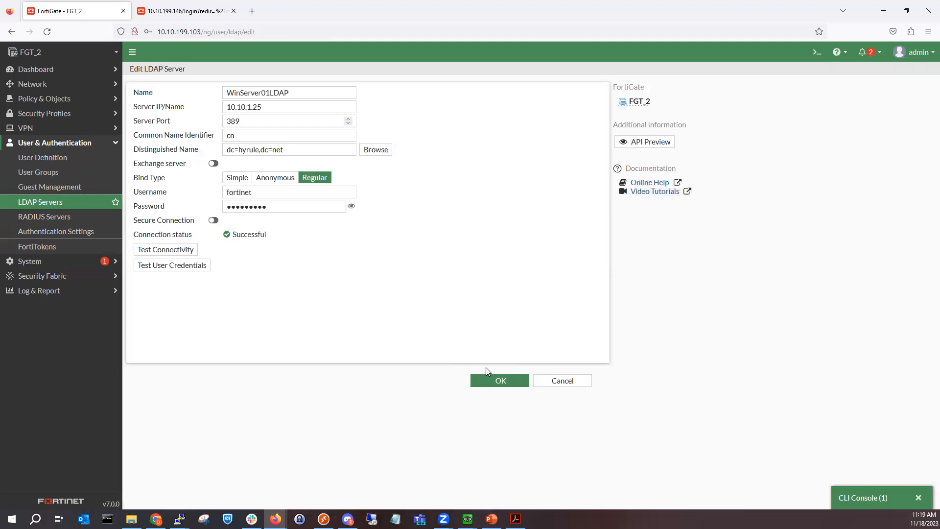
pyautogui.click(497, 382)
pyautogui.click(286, 159)
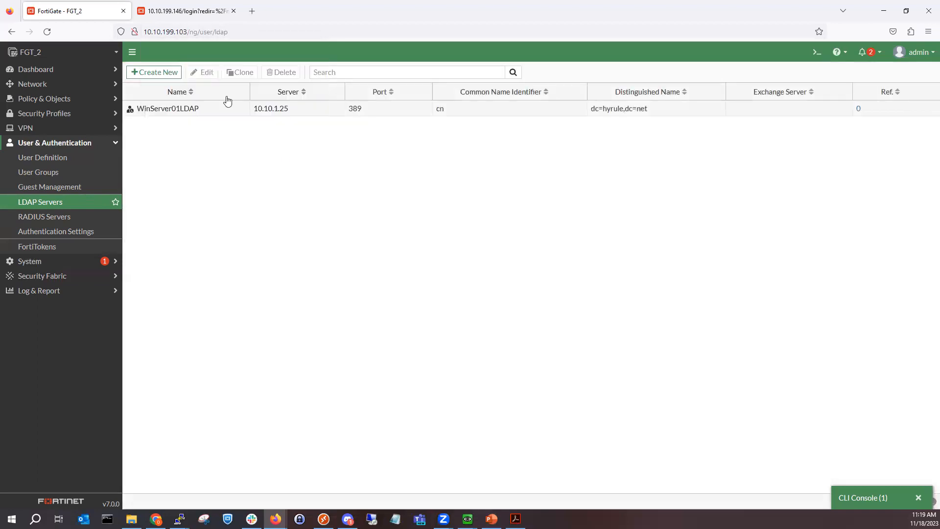
pyautogui.click(181, 8)
# Step: Log in to FGT_3 with the admin credentials, declining the browser's offer to save them
pyautogui.write('admin')
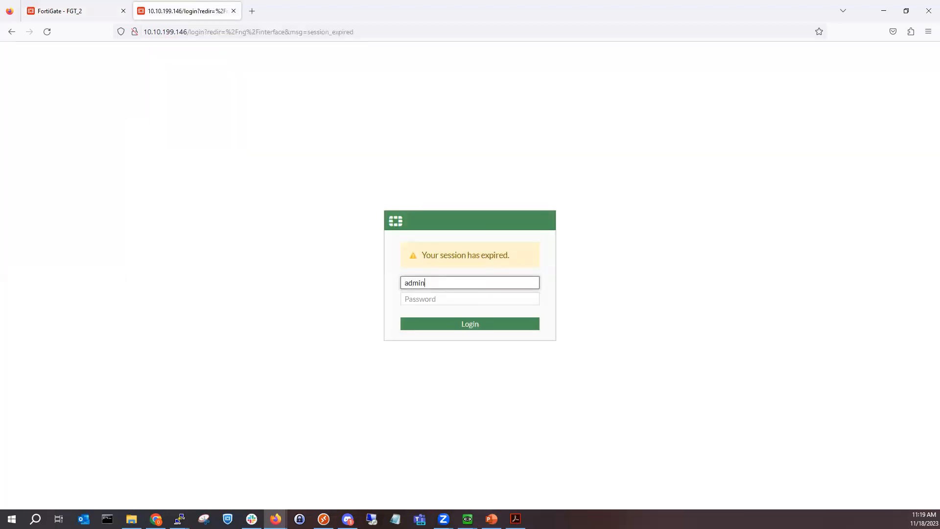
pyautogui.press('Tab')
pyautogui.write('*********')
pyautogui.press('Return')
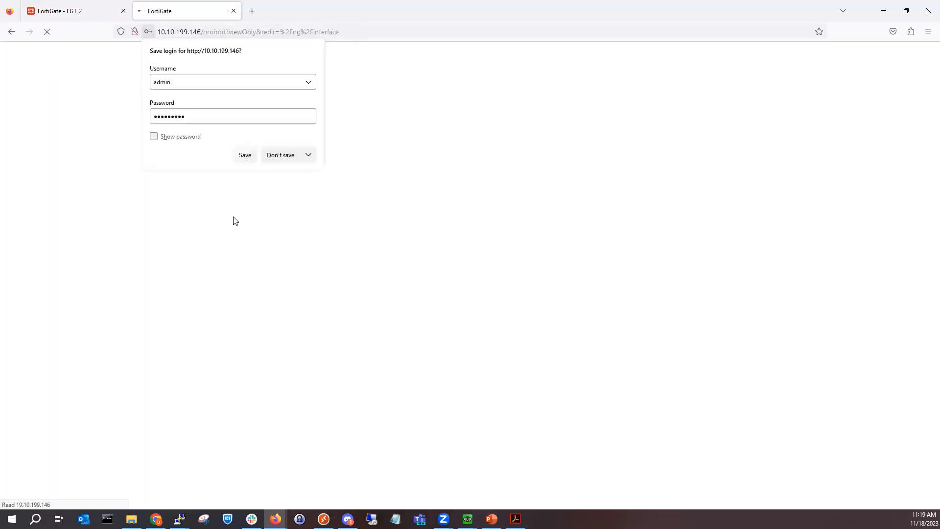
pyautogui.click(288, 158)
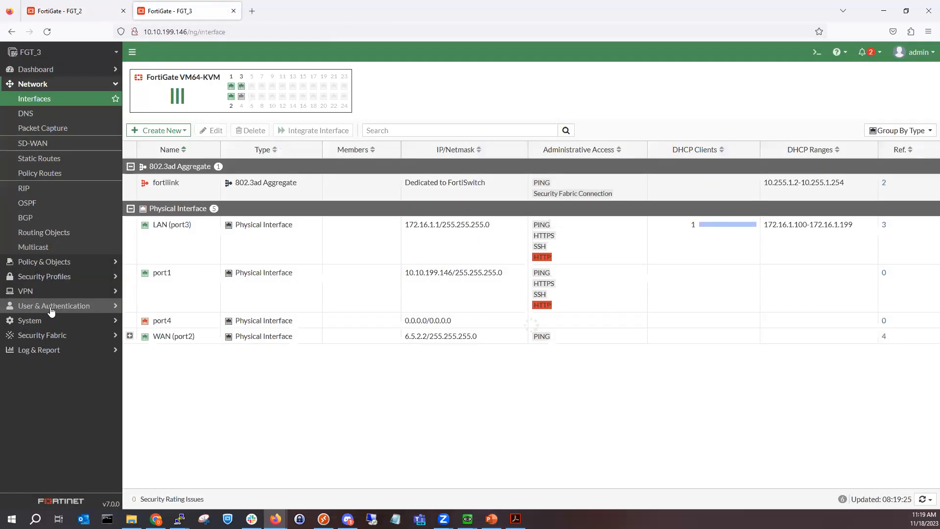
# Step: Create a new LDAP server WinServer01LDAP with Regular bind and bind username and password
pyautogui.click(59, 306)
pyautogui.click(49, 201)
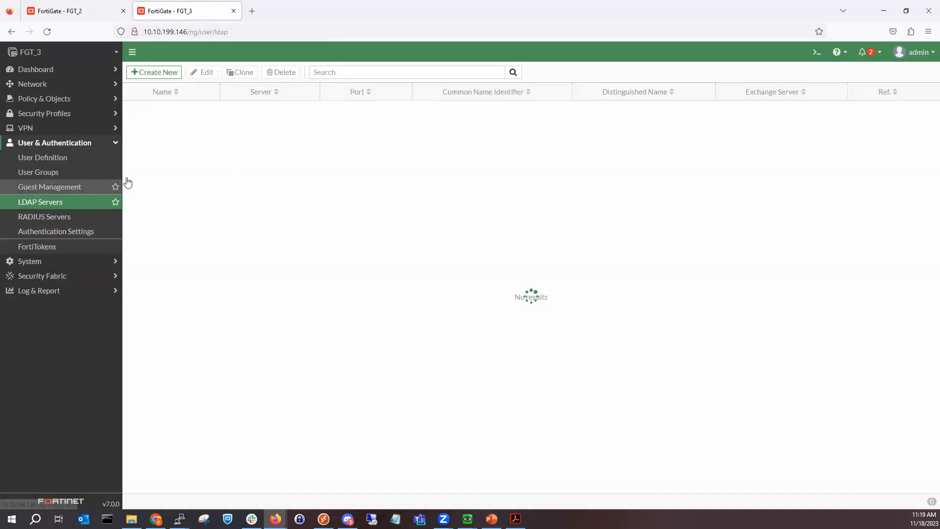
pyautogui.click(162, 72)
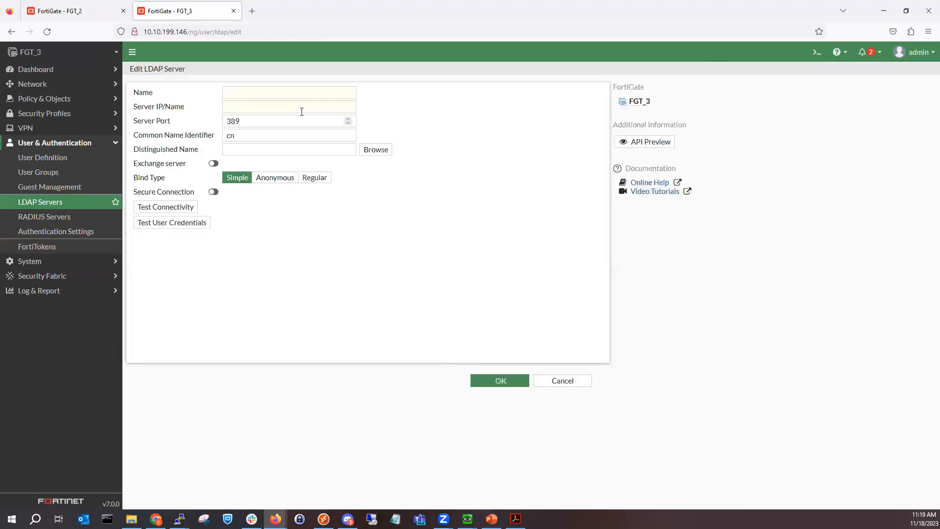
pyautogui.click(271, 93)
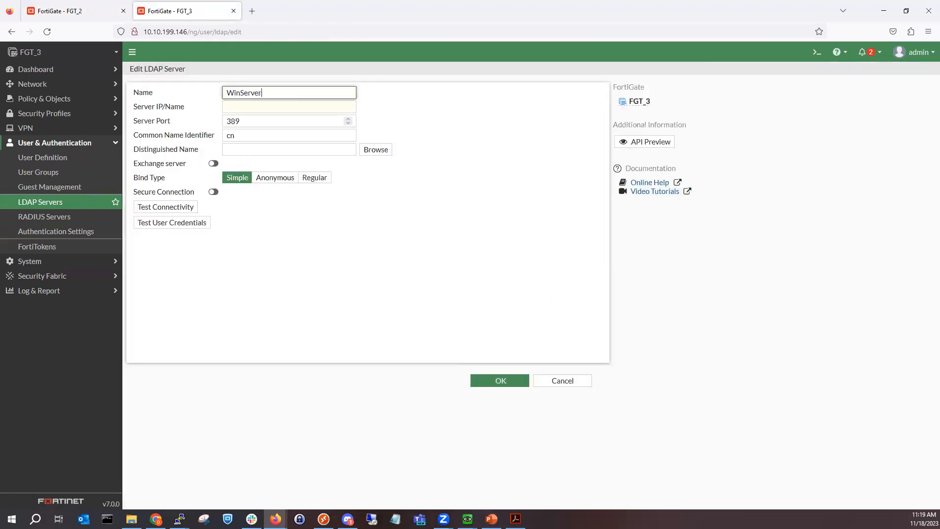
pyautogui.write('WinServer01LDAP')
pyautogui.click(310, 106)
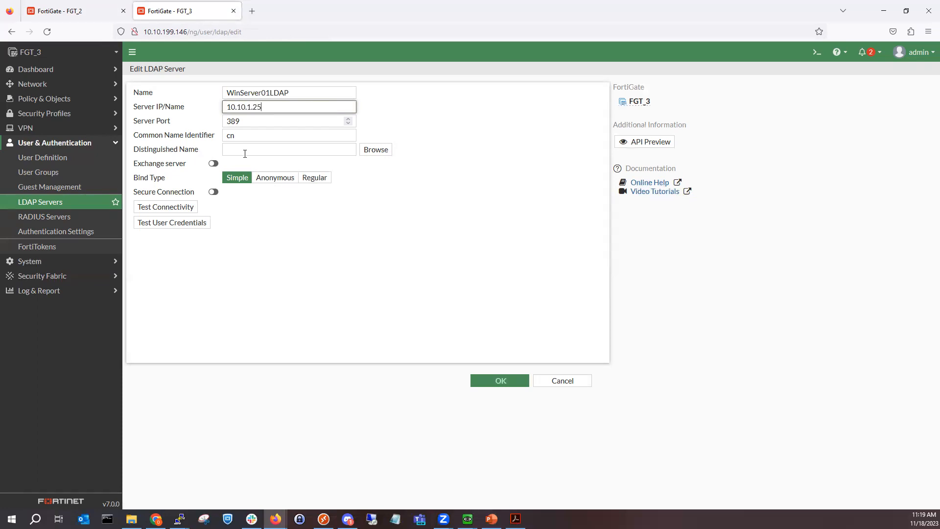
pyautogui.click(316, 179)
pyautogui.click(274, 191)
pyautogui.write('fortinet')
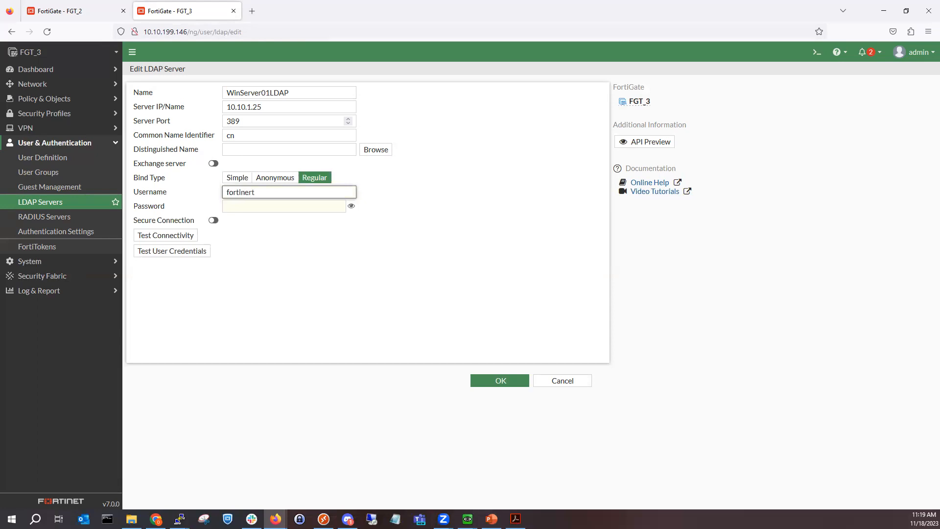
pyautogui.click(284, 206)
pyautogui.write('•••')
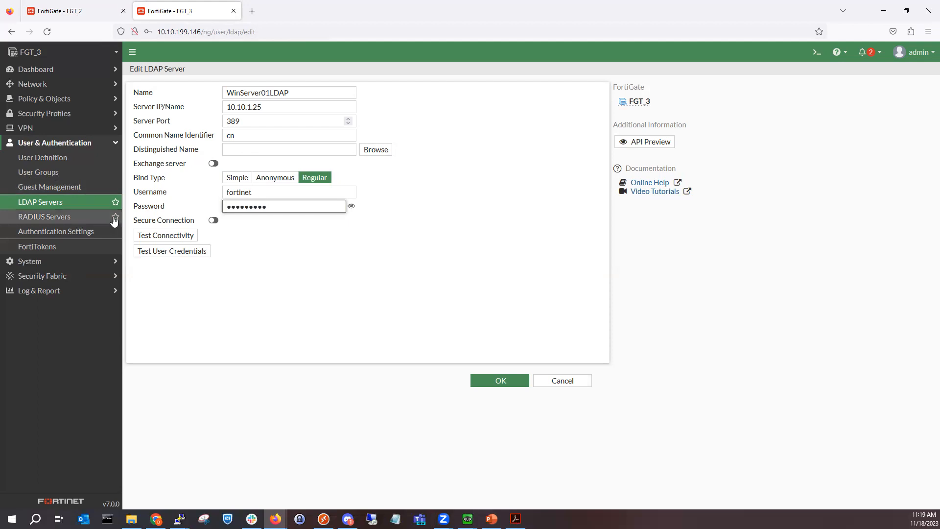
# Step: Retry connectivity tests and saves after the failure, then discard the form and start a fresh one
pyautogui.click(165, 235)
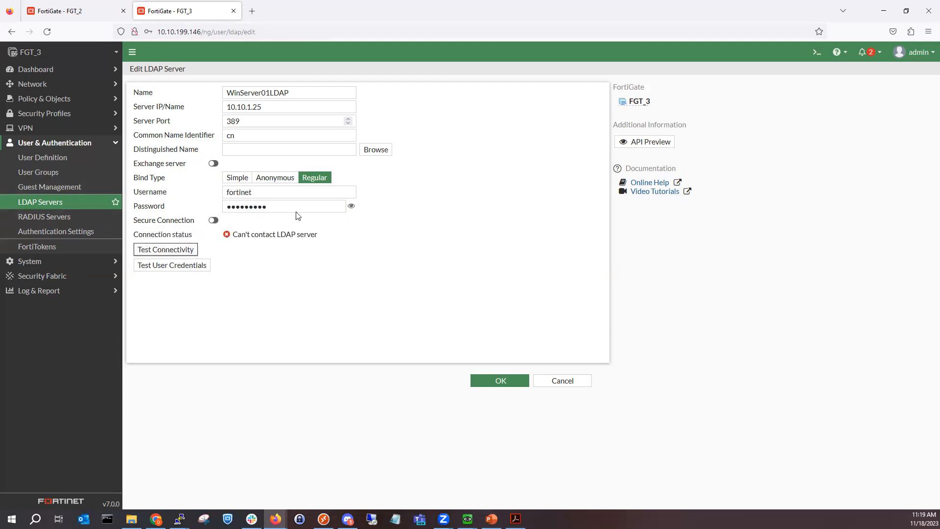
pyautogui.click(514, 383)
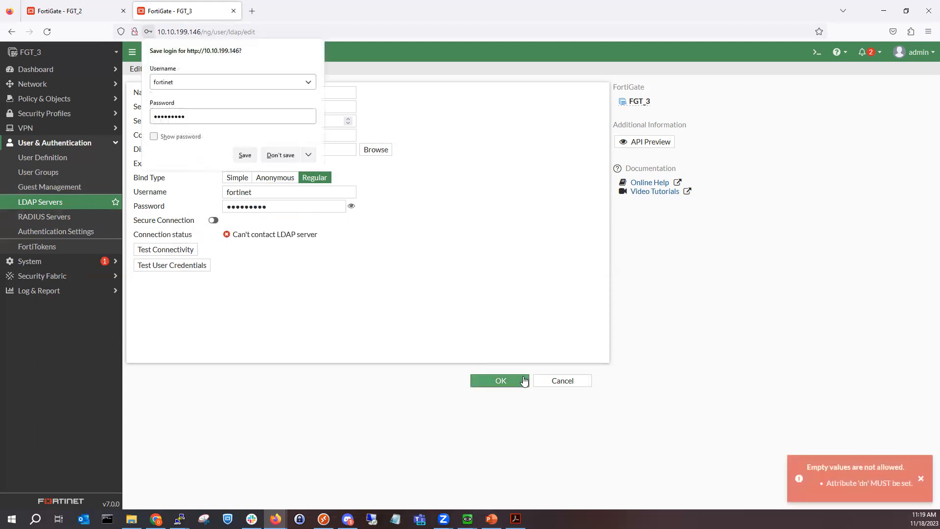
pyautogui.click(277, 155)
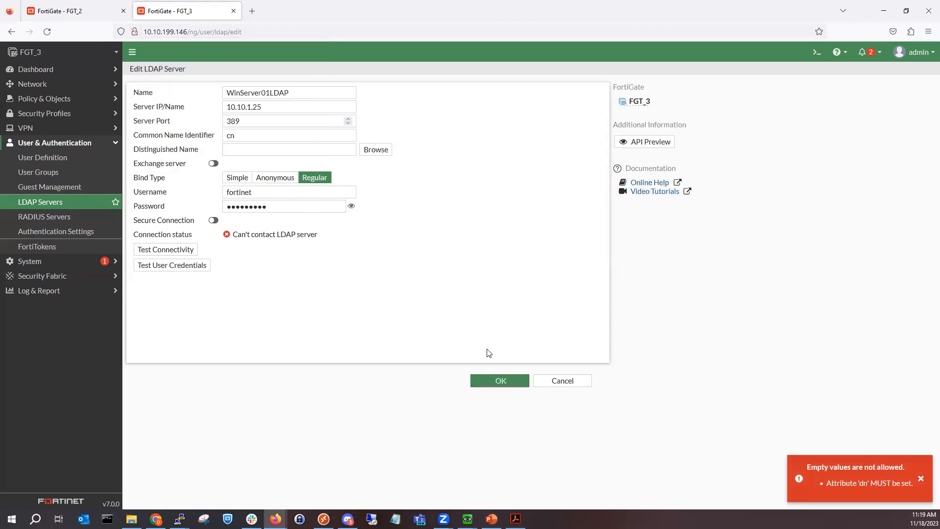
pyautogui.click(244, 178)
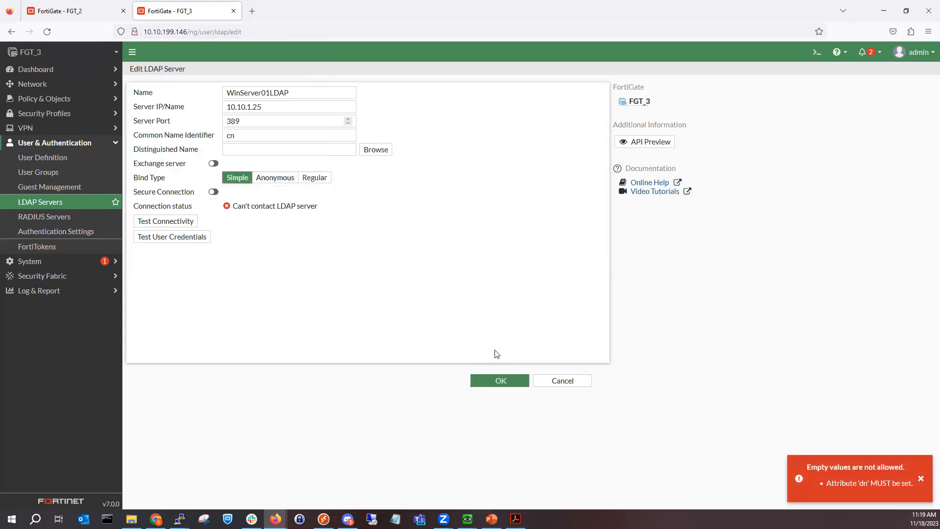
pyautogui.click(499, 380)
pyautogui.click(157, 220)
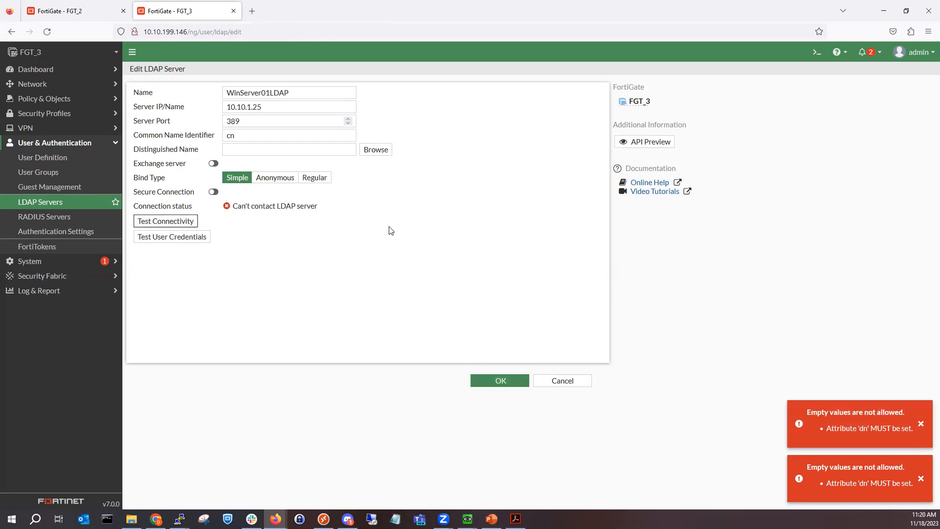
pyautogui.click(512, 372)
pyautogui.click(562, 380)
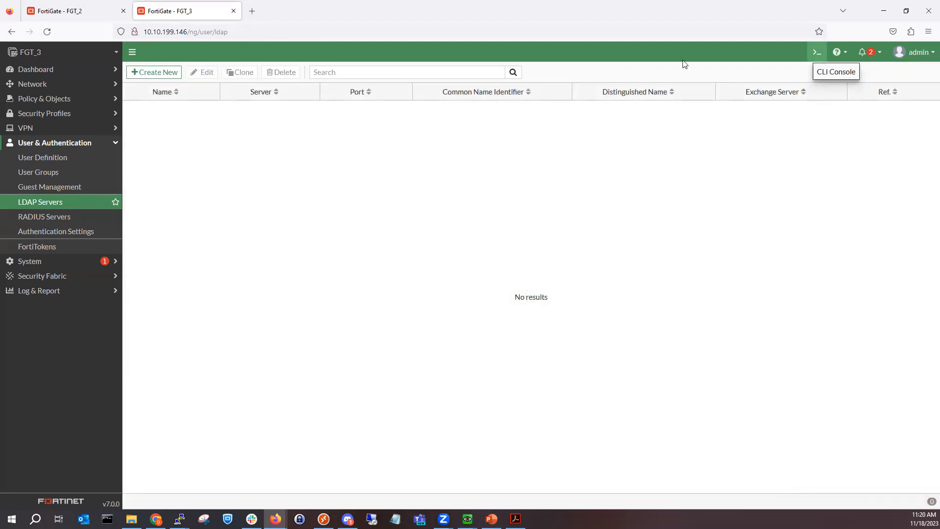
pyautogui.click(171, 72)
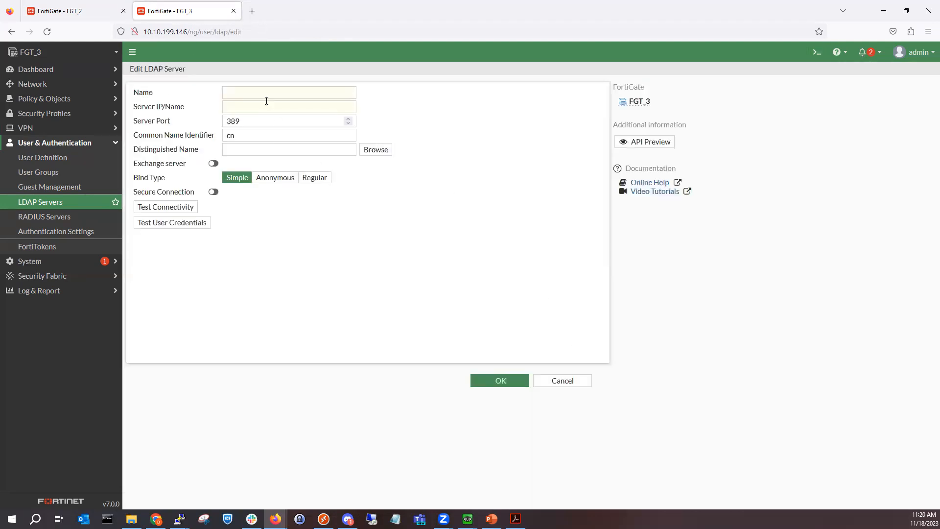
# Step: Discard the form and in the CLI console run config user ldap, show, and edit 1
pyautogui.click(552, 377)
pyautogui.click(816, 52)
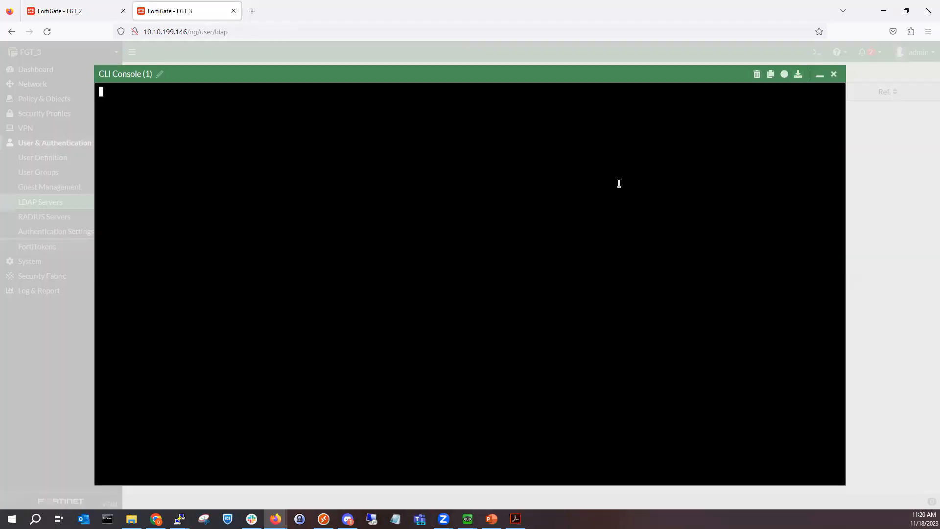
pyautogui.write('config user ldap')
pyautogui.press('Return')
pyautogui.write('show')
pyautogui.press('Return')
pyautogui.write('edit ')
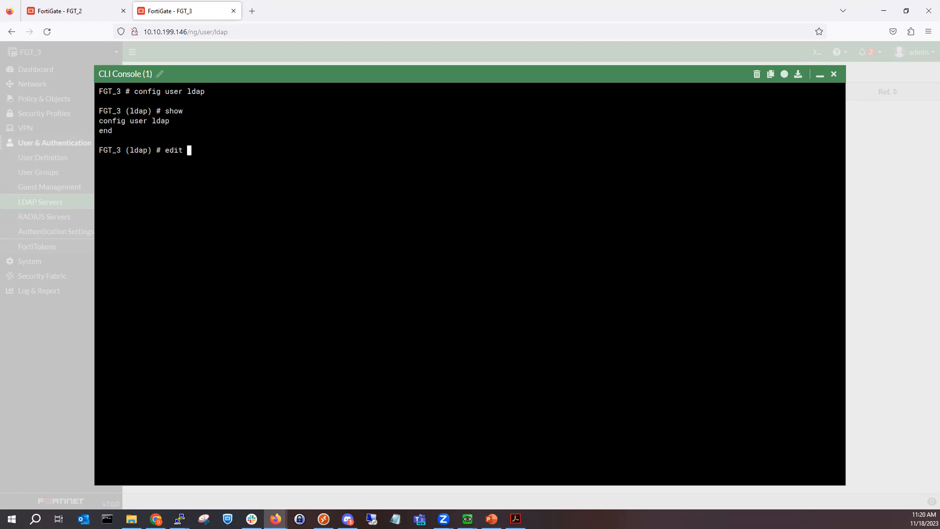
pyautogui.write('1')
pyautogui.press('Return')
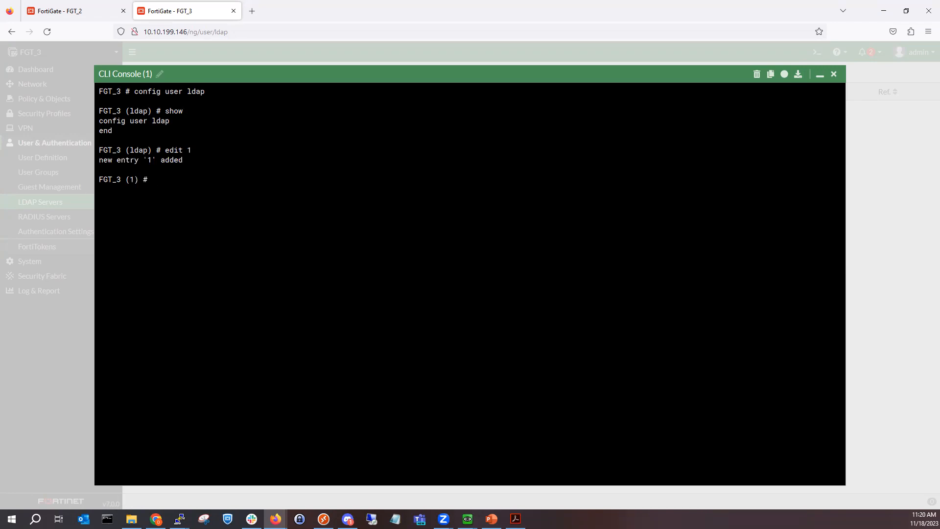
# Step: List entry 1's settable options and query what value 'set server' expects
pyautogui.press('?')
pyautogui.write('set ')
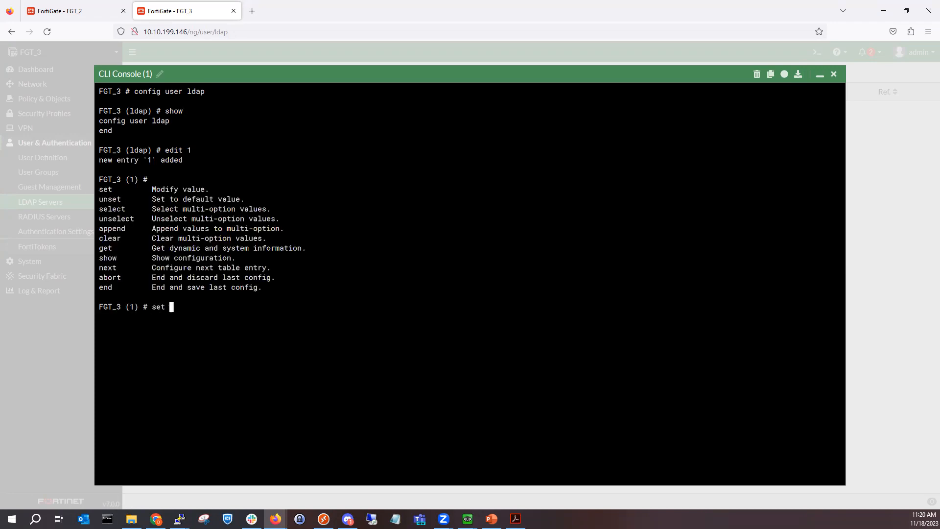
pyautogui.write('server')
pyautogui.press('BackSpace')
pyautogui.press('BackSpace')
pyautogui.press('BackSpace')
pyautogui.press('BackSpace')
pyautogui.press('BackSpace')
pyautogui.press('BackSpace')
pyautogui.press('?')
pyautogui.write('set')
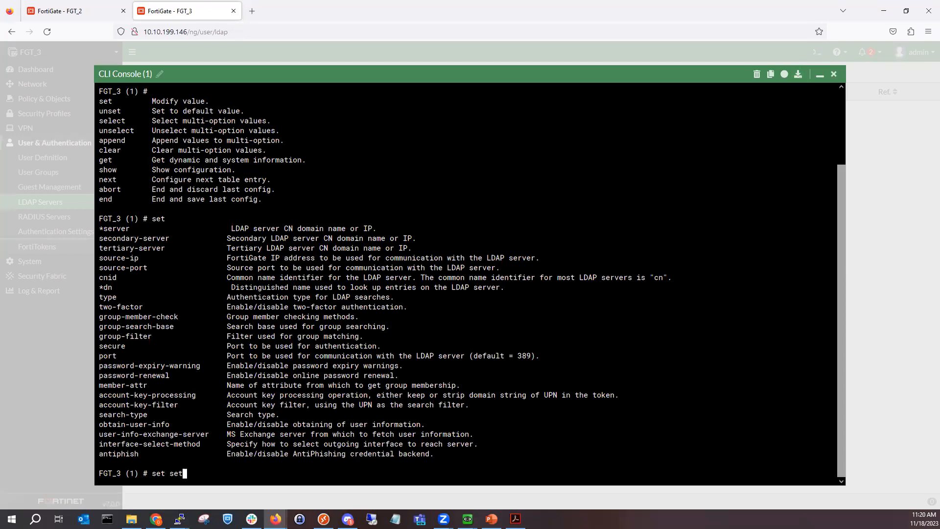
pyautogui.press('BackSpace')
pyautogui.write('rver')
pyautogui.press('?')
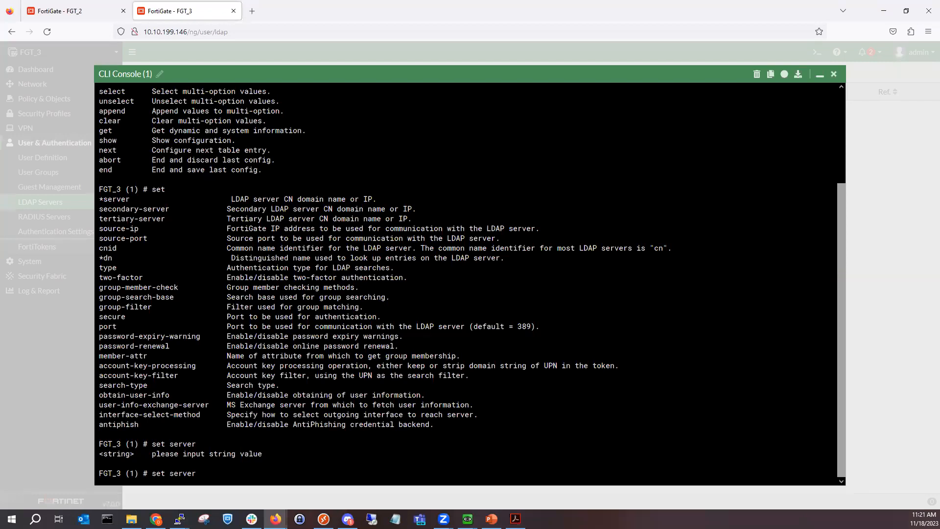
# Step: Set entry 1's server to 10.10.1.25 and source-ip to 172.16.1.1
pyautogui.write('10.10.1.25')
pyautogui.press('Return')
pyautogui.write('set source-ip')
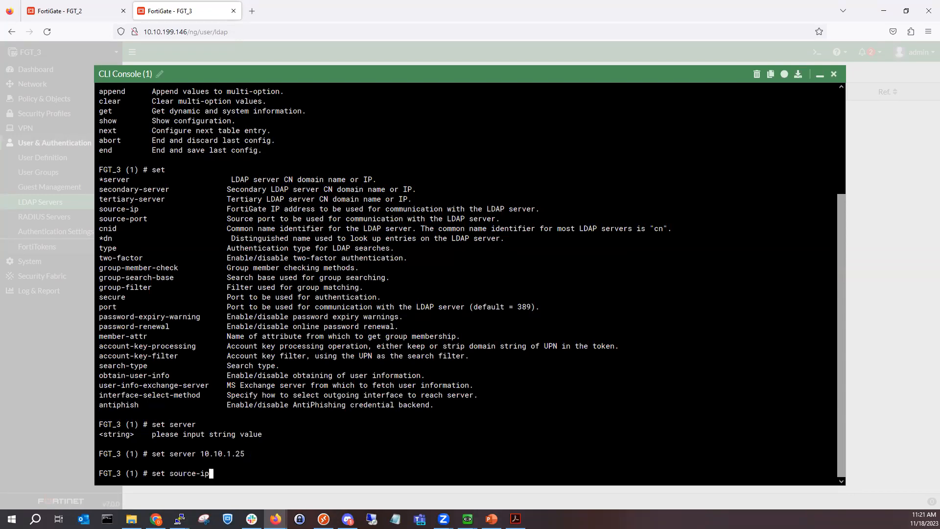
pyautogui.write(' 172.16.1.1')
pyautogui.press('Return')
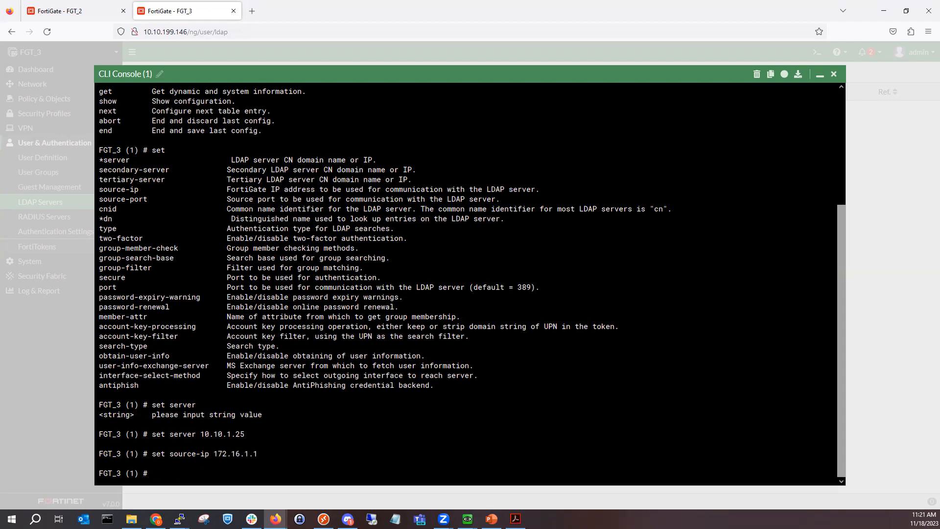
# Step: Save entry 1 with end, which fails because dn is unset, then re-enter config user ldap
pyautogui.write('set')
pyautogui.press('BackSpace')
pyautogui.press('BackSpace')
pyautogui.press('BackSpace')
pyautogui.write('set')
pyautogui.press('BackSpace')
pyautogui.press('BackSpace')
pyautogui.press('BackSpace')
pyautogui.press('BackSpace')
pyautogui.write('set')
pyautogui.press('BackSpace')
pyautogui.press('BackSpace')
pyautogui.press('BackSpace')
pyautogui.press('BackSpace')
pyautogui.write('end')
pyautogui.press('Return')
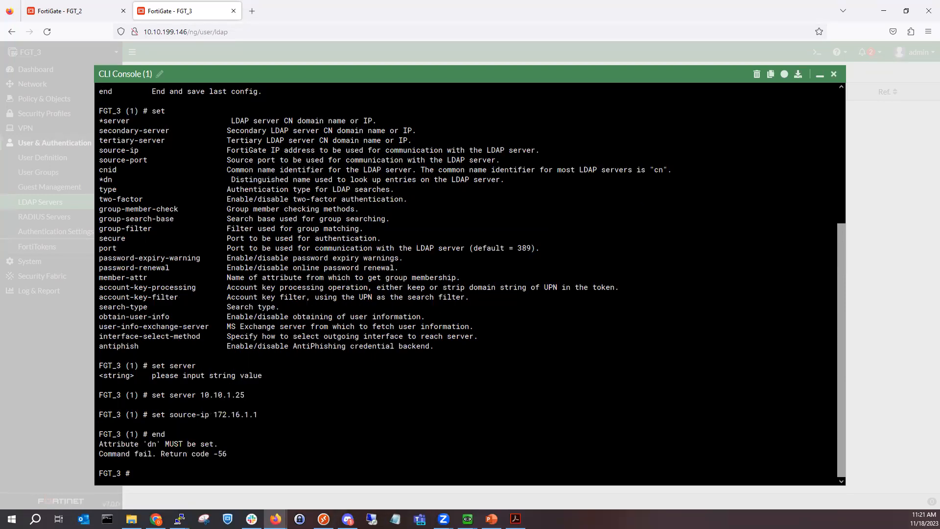
pyautogui.write('config user ldap')
pyautogui.press('Return')
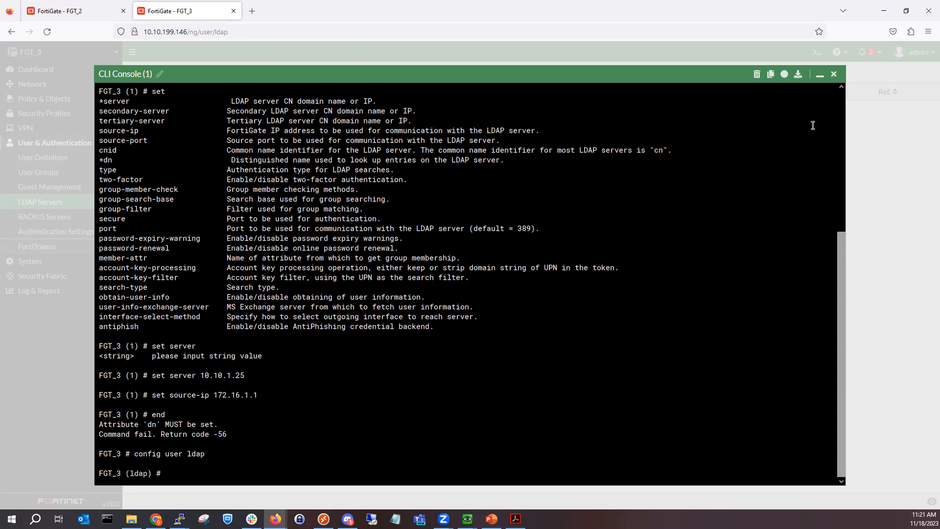
# Step: Create and save WinServer01LDAP at 10.10.1.25 with distinguished name dc=hyrule,dc=net in the GUI
pyautogui.click(819, 74)
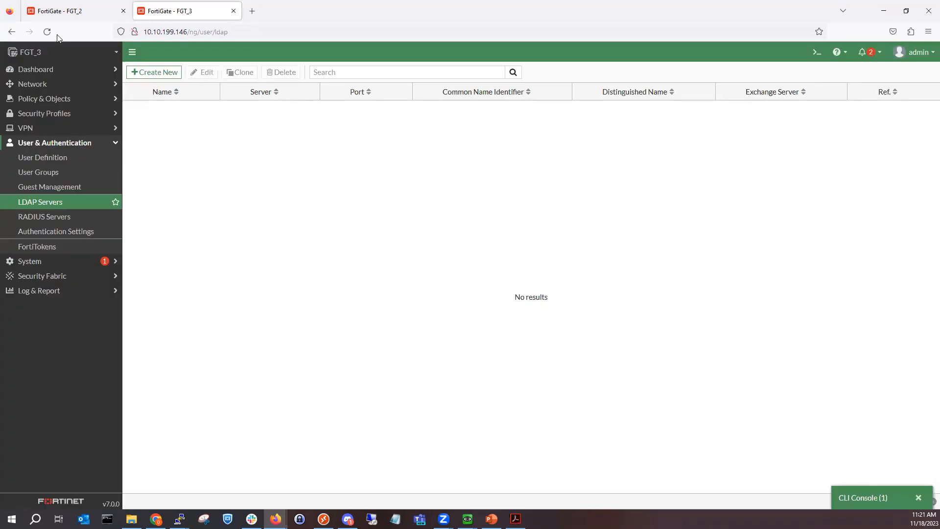
pyautogui.click(47, 31)
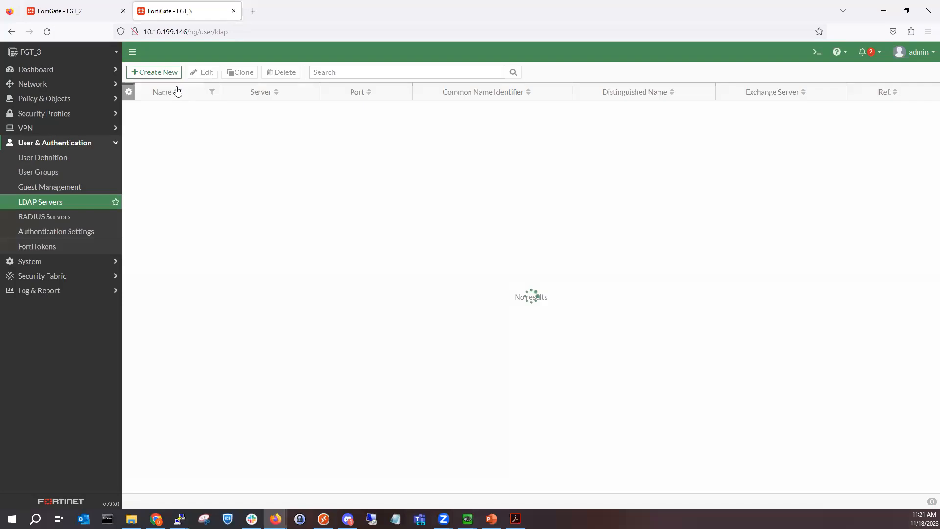
pyautogui.click(170, 76)
pyautogui.click(230, 91)
pyautogui.click(246, 147)
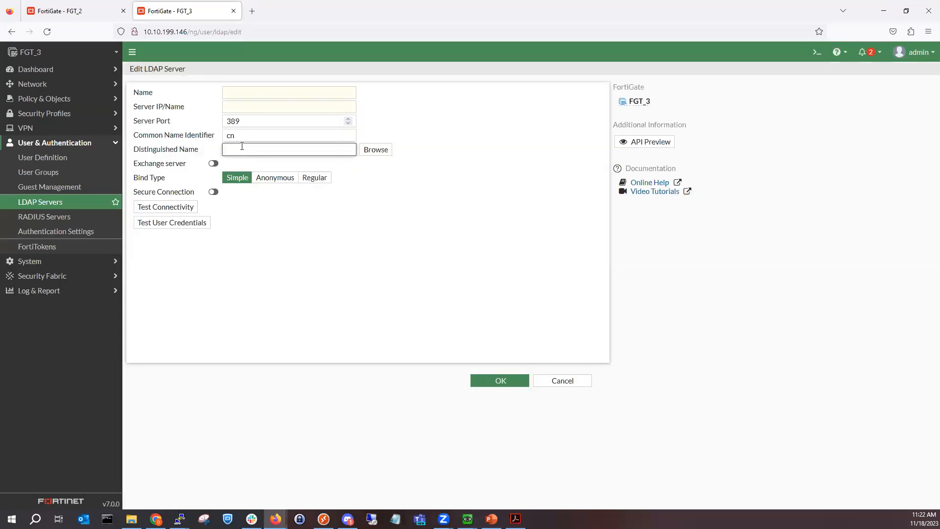
pyautogui.write('dc=hyrule,dc=net')
pyautogui.click(246, 90)
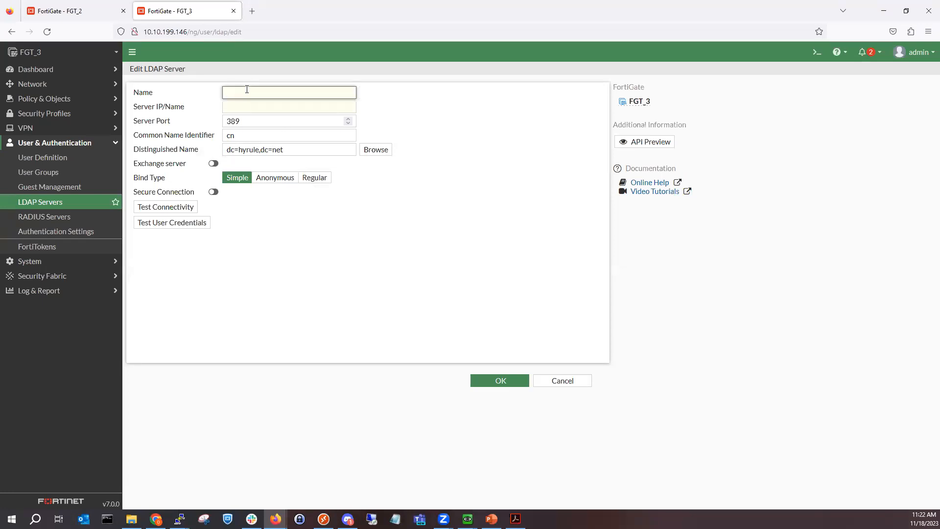
pyautogui.write('Wind')
pyautogui.write('erver01LDAP')
pyautogui.click(235, 103)
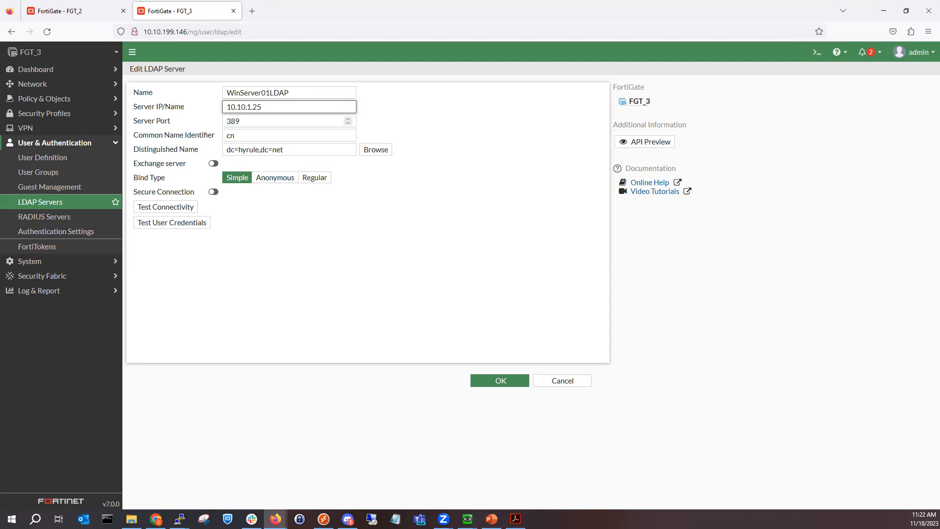
pyautogui.click(494, 385)
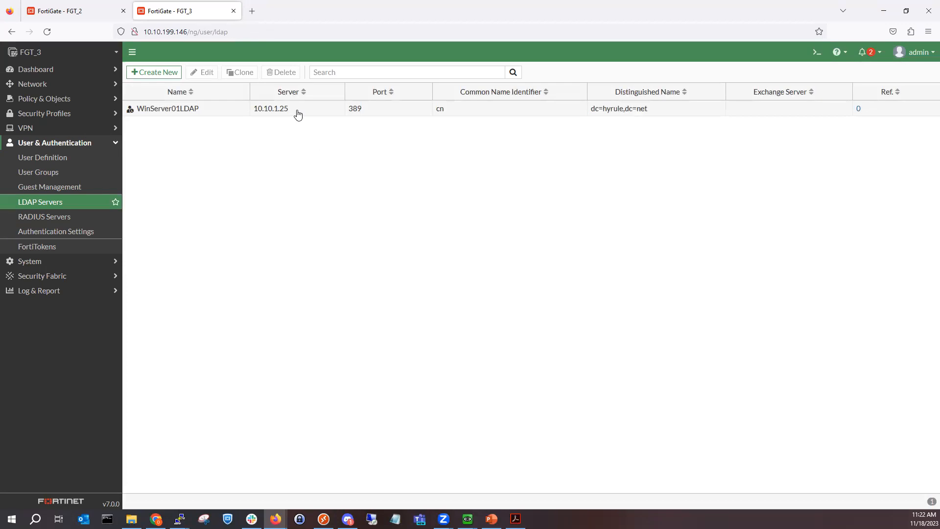
# Step: In the CLI, run config user ldap, show the configuration, and edit WinServer01LDAP
pyautogui.click(817, 52)
pyautogui.write('config user ldap')
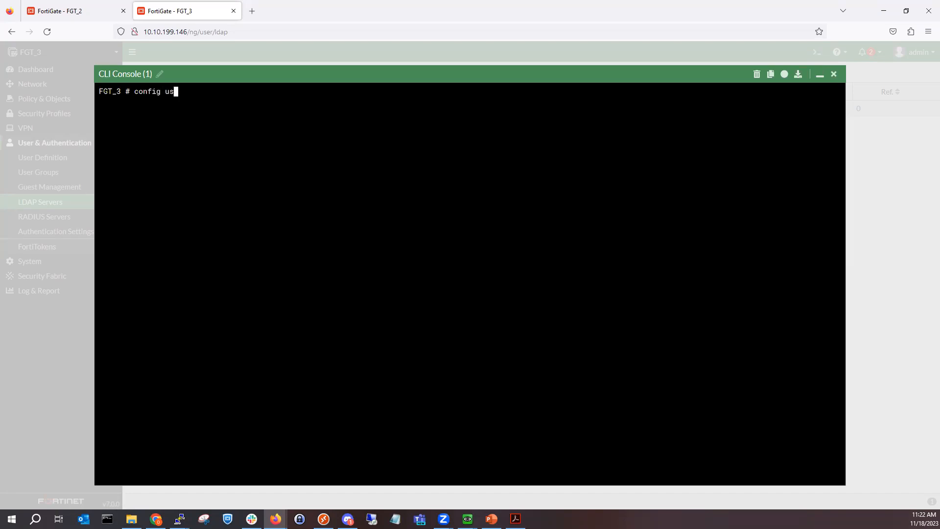
pyautogui.press('Return')
pyautogui.write('show')
pyautogui.press('Return')
pyautogui.write('set')
pyautogui.press('BackSpace')
pyautogui.press('BackSpace')
pyautogui.press('BackSpace')
pyautogui.write('edit w')
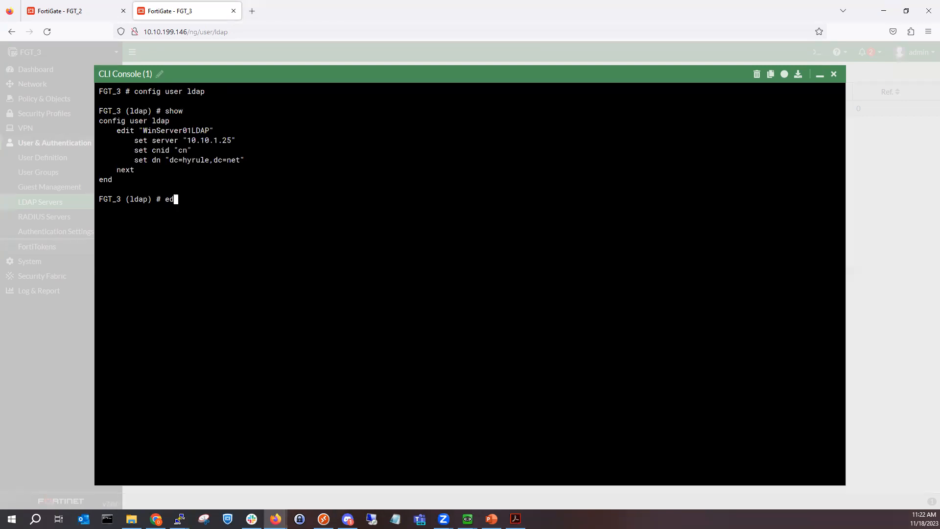
pyautogui.press('Tab')
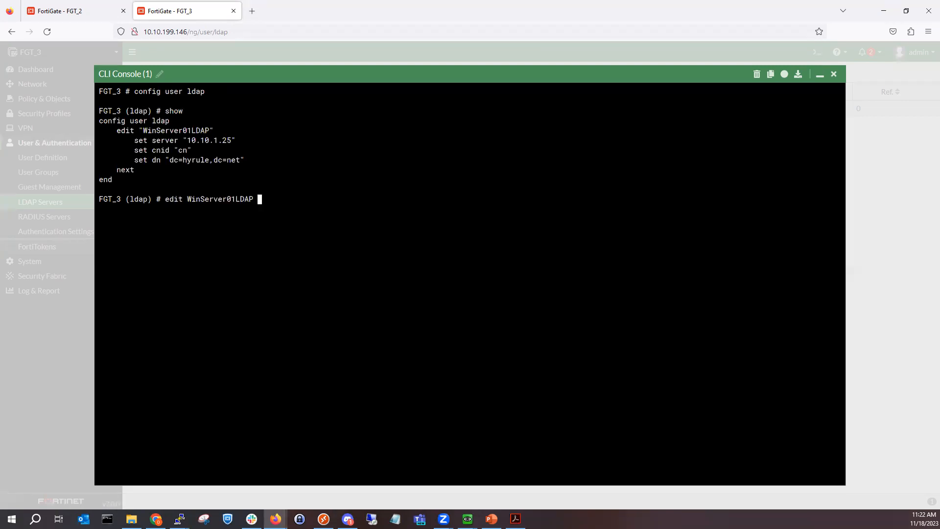
pyautogui.press('Return')
# Step: Set source-ip to 172.16.1.1 after 10.10.1.25 is rejected, then save with end
pyautogui.write('set source-ip')
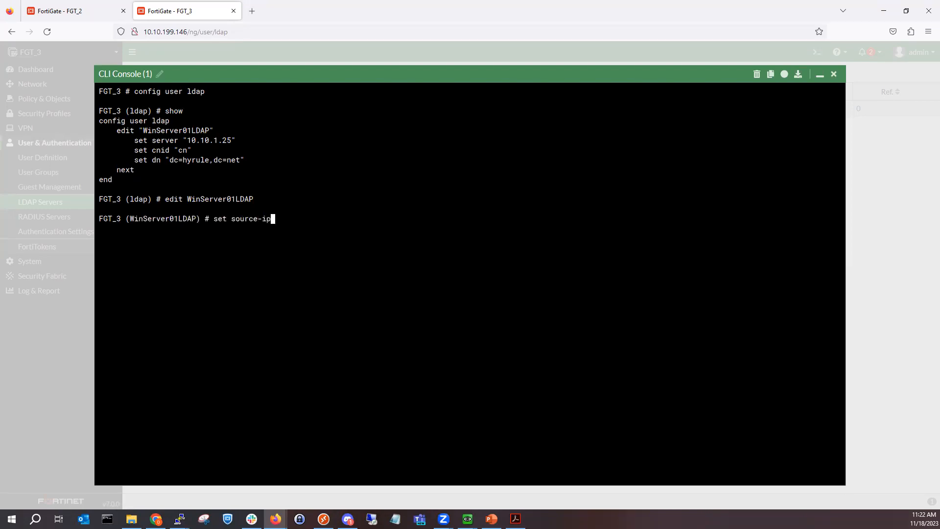
pyautogui.write(' 10.10.1.25')
pyautogui.press('Return')
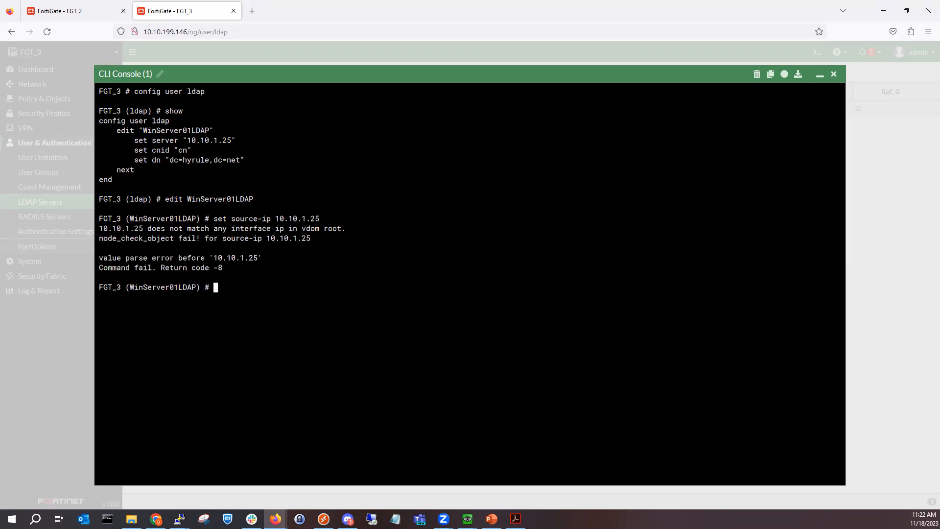
pyautogui.press('Up')
pyautogui.press('BackSpace')
pyautogui.press('BackSpace')
pyautogui.press('BackSpace')
pyautogui.press('BackSpace')
pyautogui.press('BackSpace')
pyautogui.press('BackSpace')
pyautogui.press('BackSpace')
pyautogui.press('BackSpace')
pyautogui.press('BackSpace')
pyautogui.press('BackSpace')
pyautogui.write('172.16.1.1.1')
pyautogui.press('Return')
pyautogui.write('rnf')
pyautogui.press('BackSpace')
pyautogui.press('BackSpace')
pyautogui.press('BackSpace')
pyautogui.write('end')
pyautogui.press('Return')
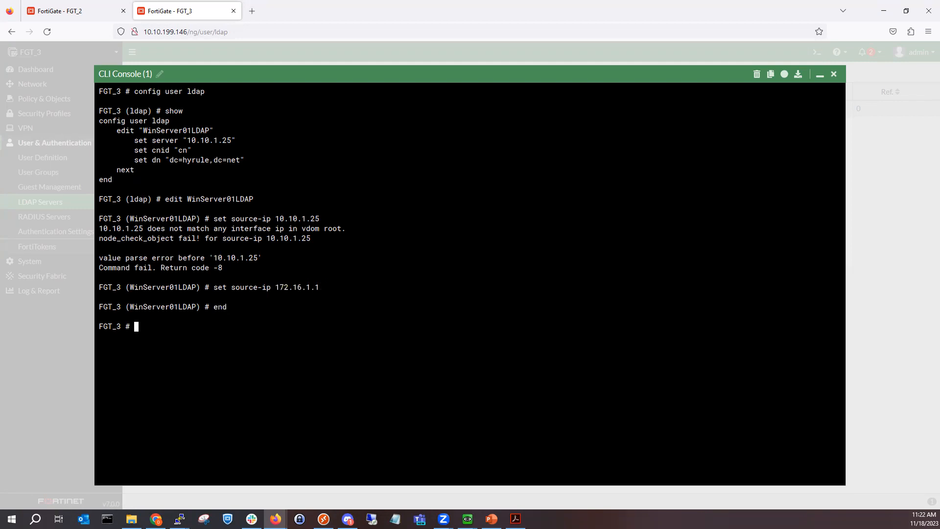
# Step: Set WinServer01LDAP to Regular bind with a bind username and password, test connectivity, and save
pyautogui.click(830, 74)
pyautogui.doubleClick(174, 110)
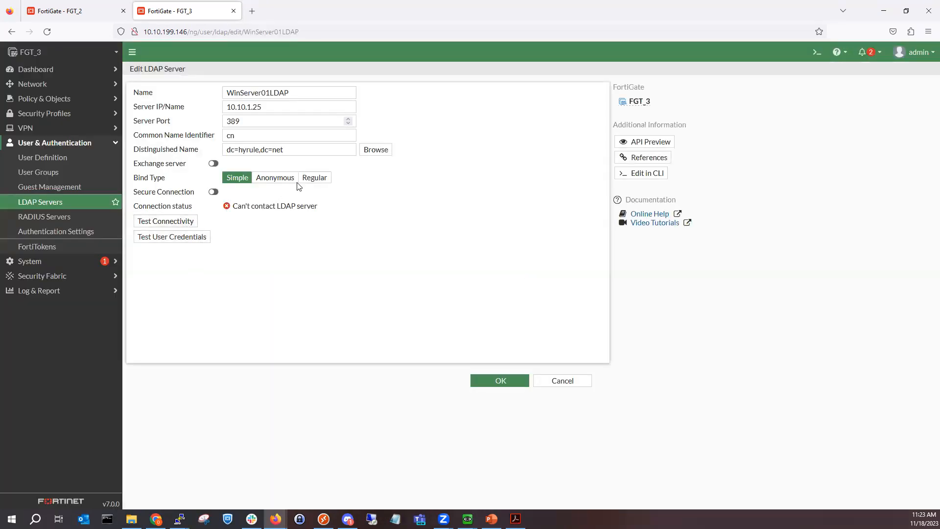
pyautogui.click(300, 181)
pyautogui.click(260, 193)
pyautogui.write('fortinet')
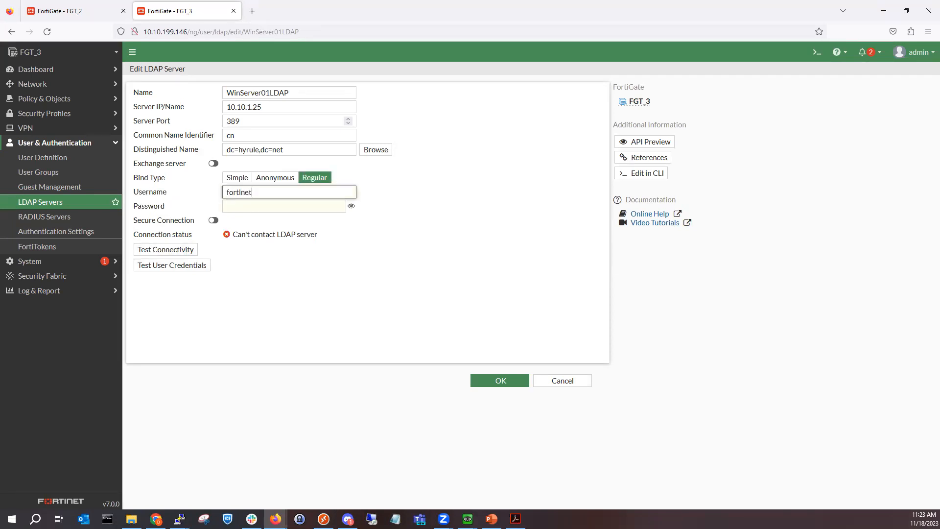
pyautogui.press('Tab')
pyautogui.write('●●●')
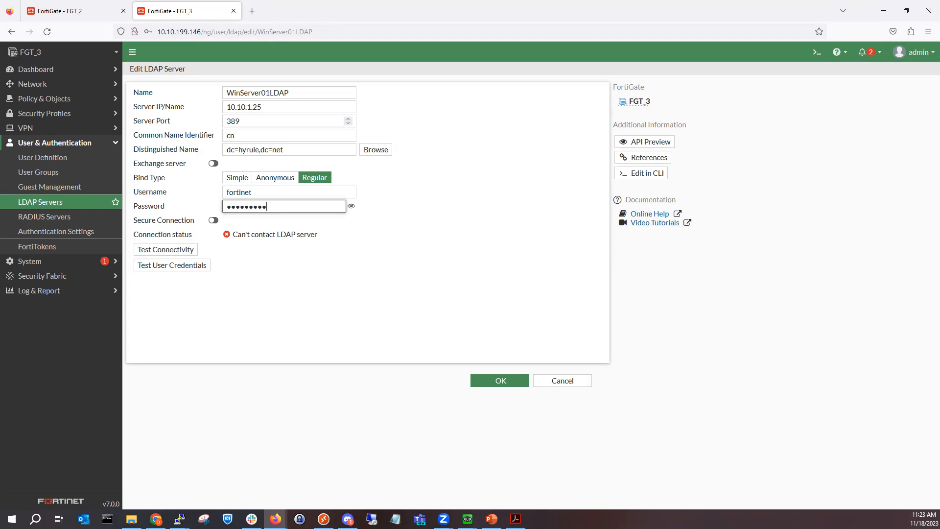
pyautogui.click(181, 249)
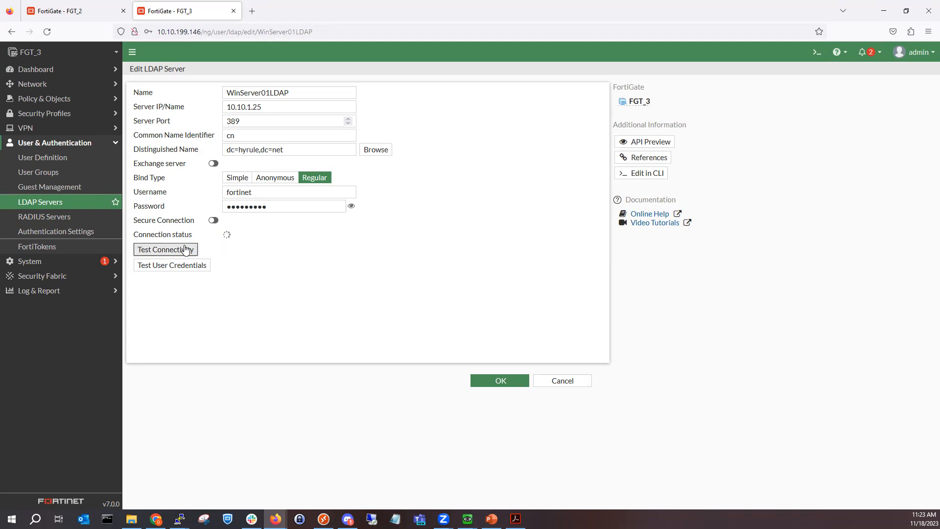
pyautogui.click(500, 381)
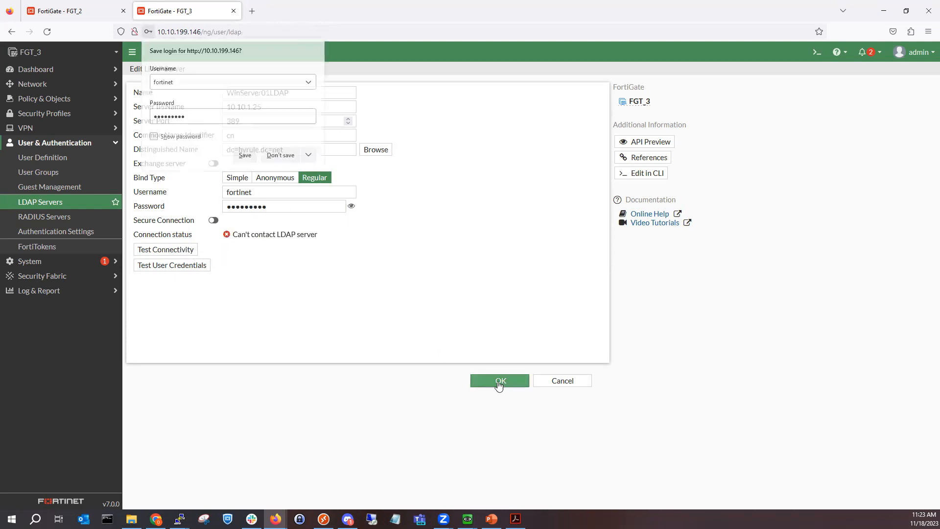
pyautogui.click(284, 156)
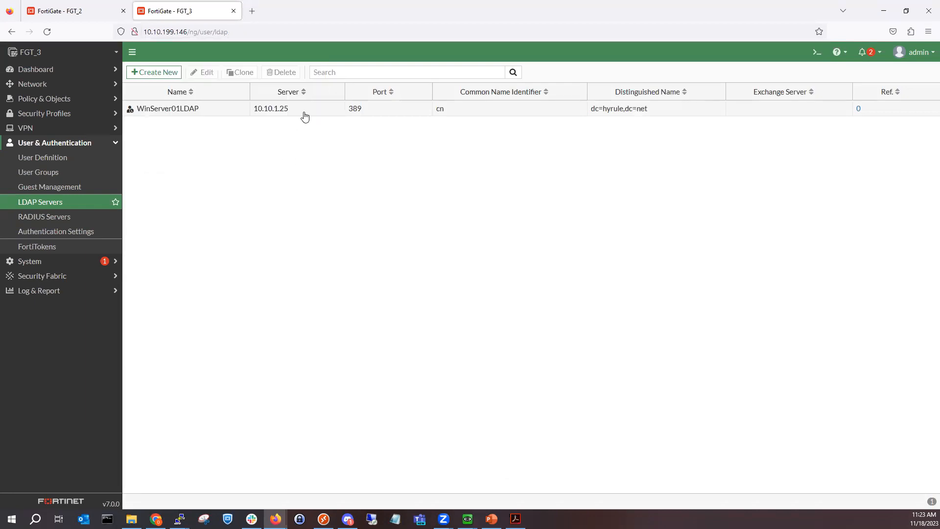
# Step: Re-enter WinServer01LDAP's bind password, retest connectivity, and save again; it still can't reach the server
pyautogui.doubleClick(304, 114)
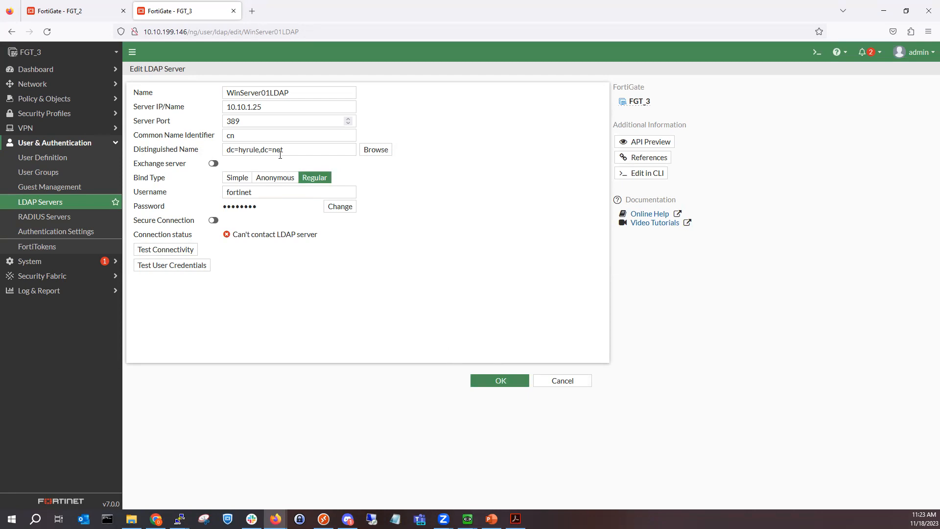
pyautogui.tripleClick(341, 152)
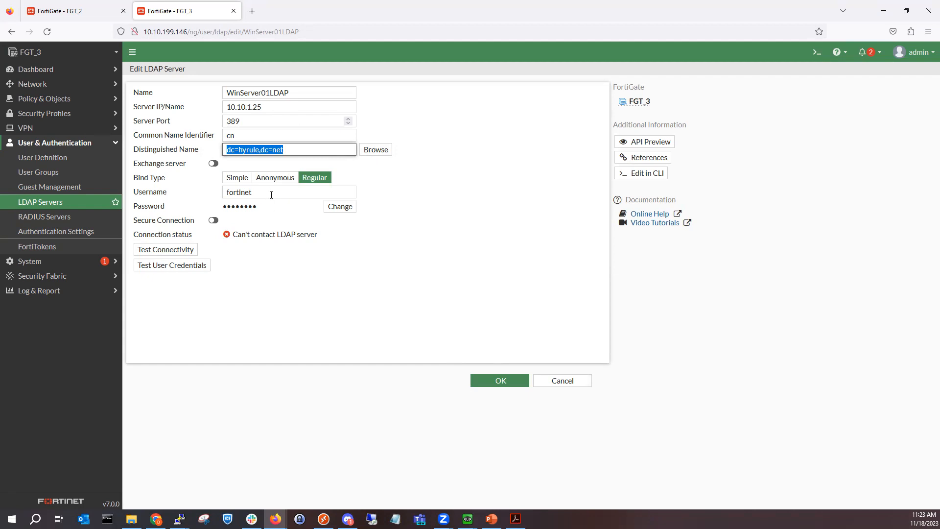
pyautogui.click(346, 208)
pyautogui.click(315, 204)
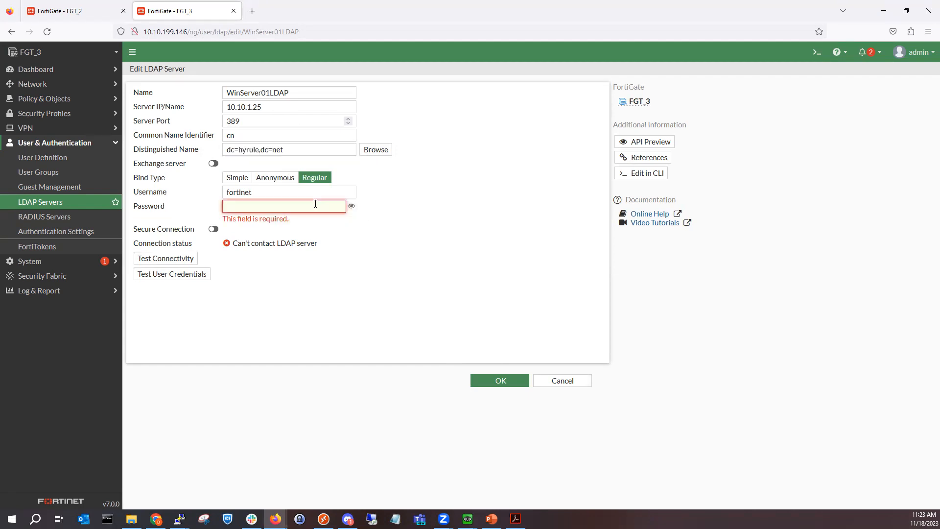
pyautogui.write('f')
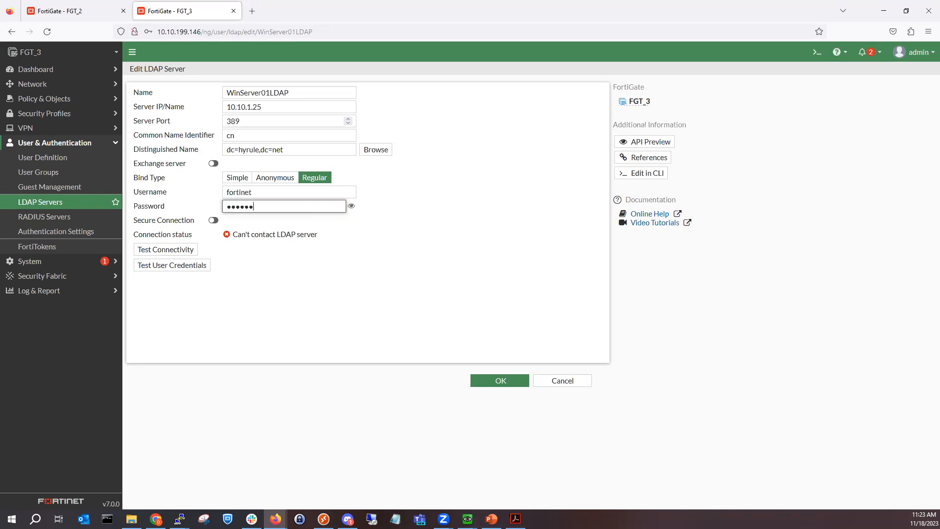
pyautogui.click(181, 249)
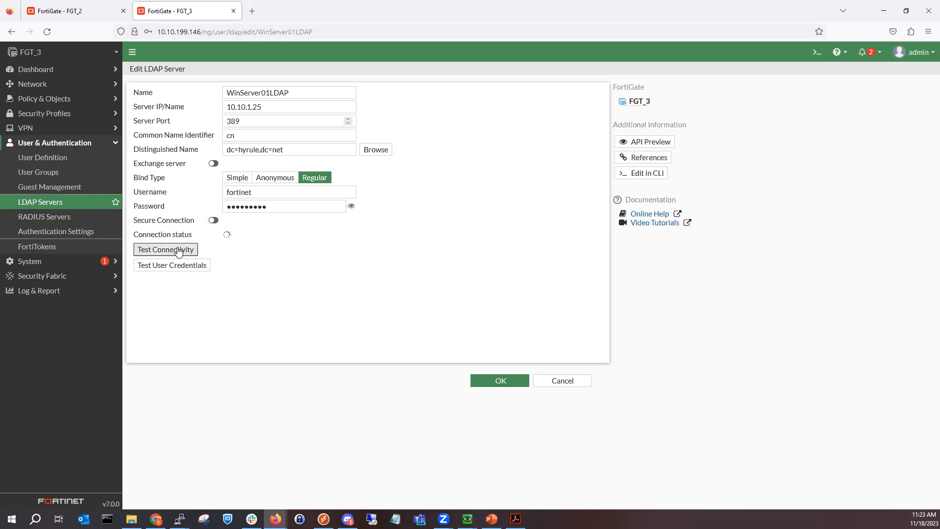
pyautogui.click(480, 381)
pyautogui.click(281, 156)
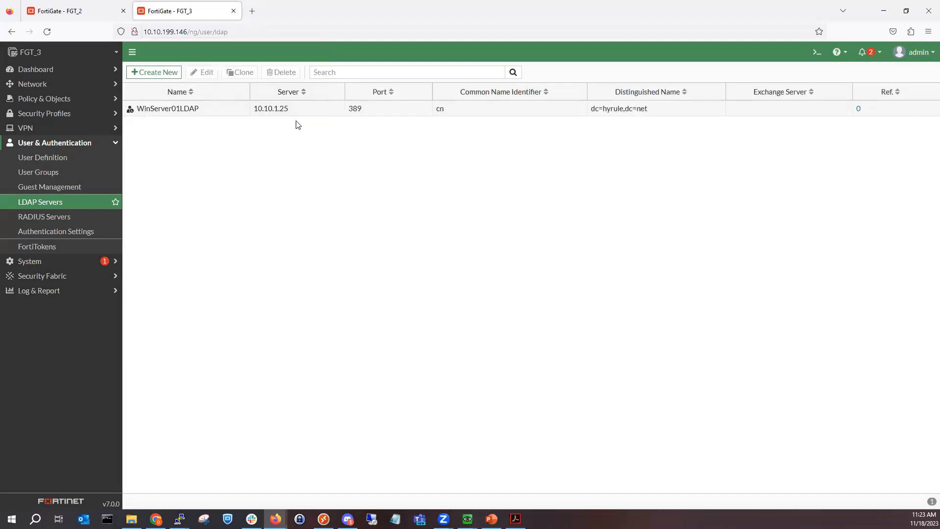
# Step: Compare FGT_2's working WinServer01LDAP entry with FGT_3's, then view FGT_3's Network dashboard
pyautogui.click(69, 9)
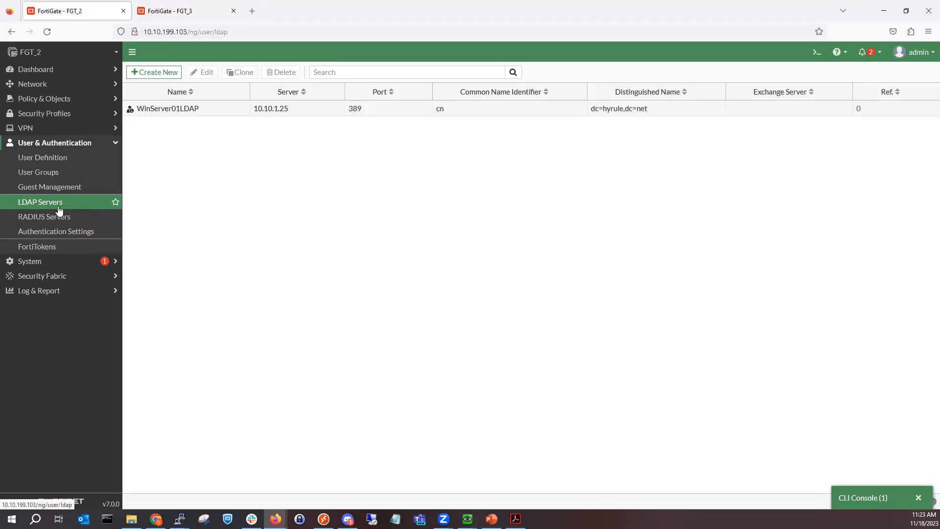
pyautogui.doubleClick(245, 113)
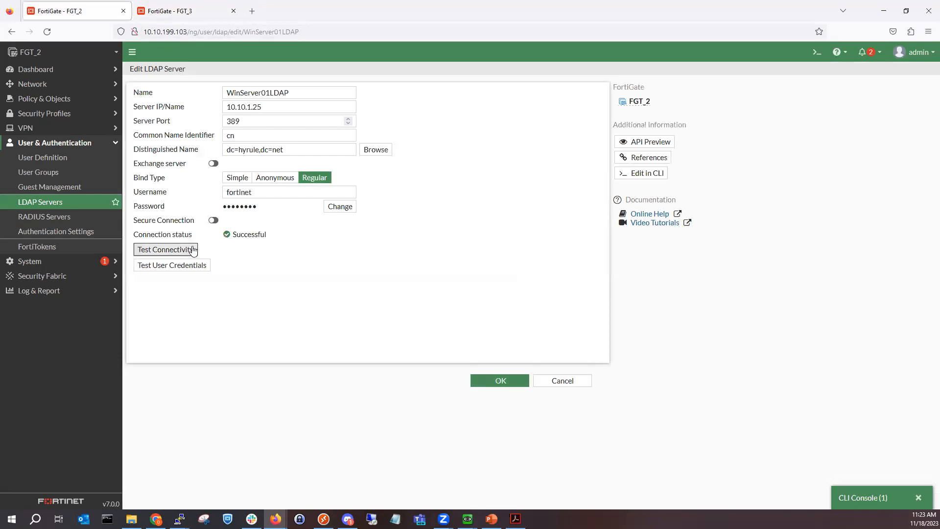
pyautogui.click(174, 15)
pyautogui.doubleClick(398, 111)
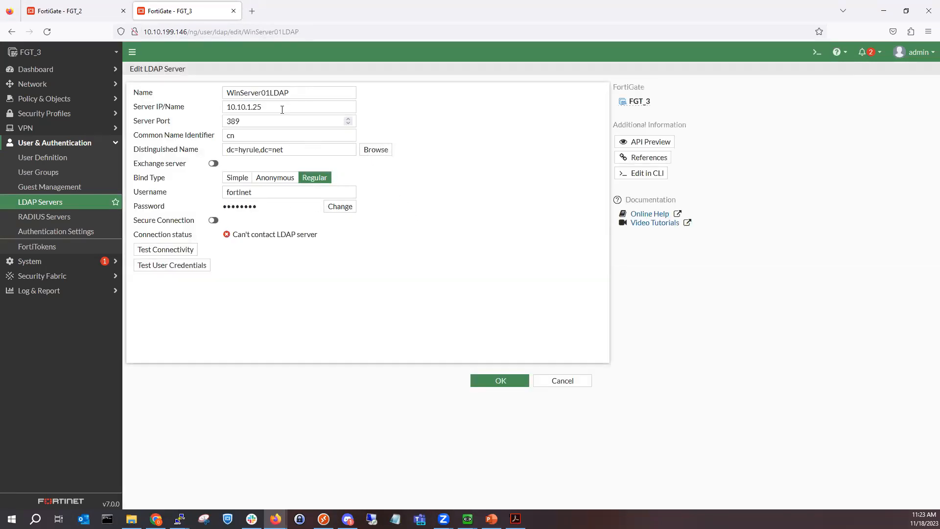
pyautogui.click(68, 71)
pyautogui.click(63, 113)
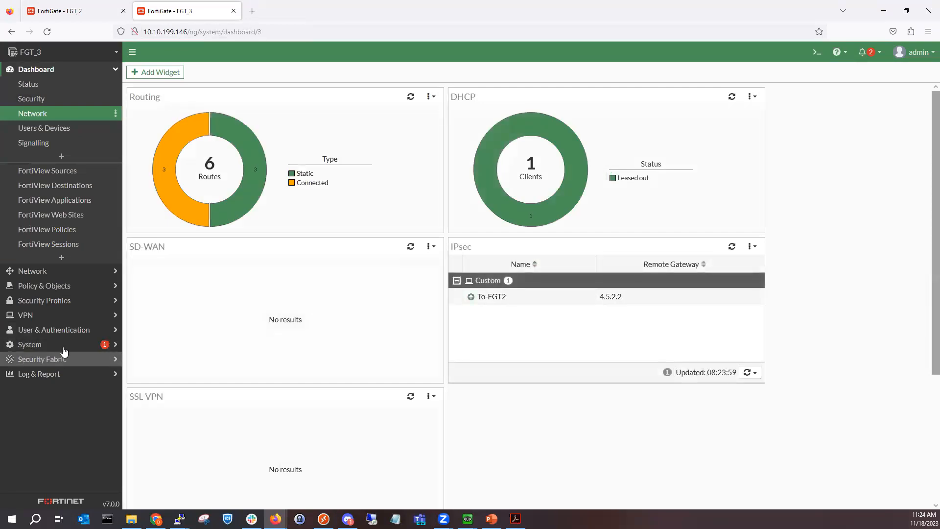
# Step: Delete the WinServer_01 RADIUS server from FGT_3 and re-save WinServer01LDAP unchanged
pyautogui.click(67, 332)
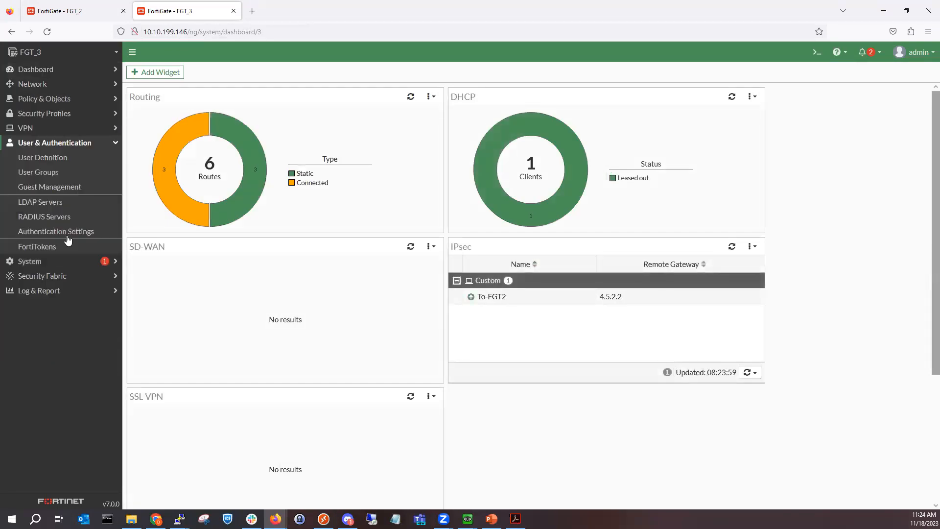
pyautogui.click(61, 206)
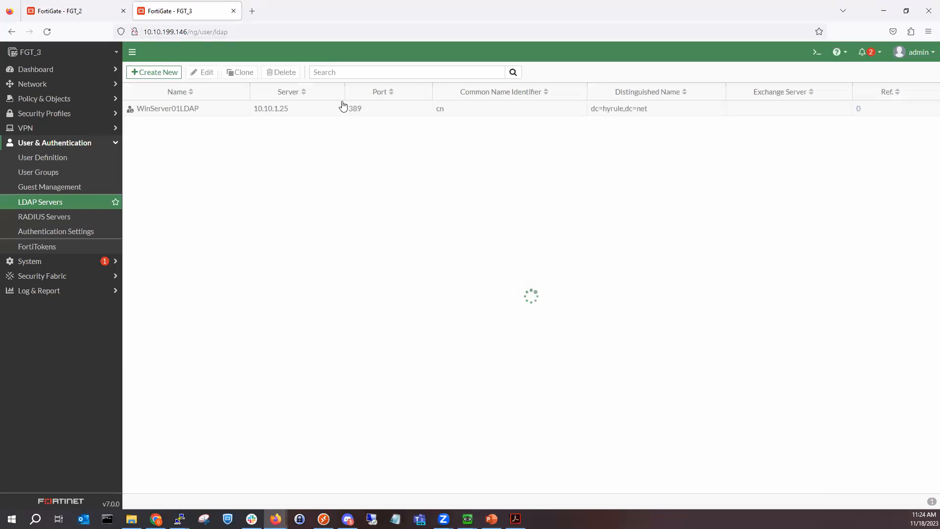
pyautogui.click(30, 219)
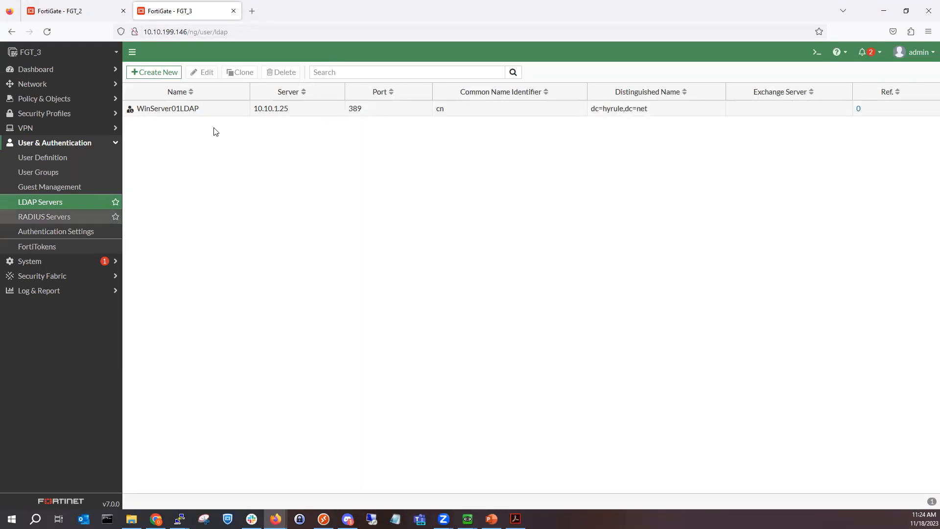
pyautogui.rightClick(219, 116)
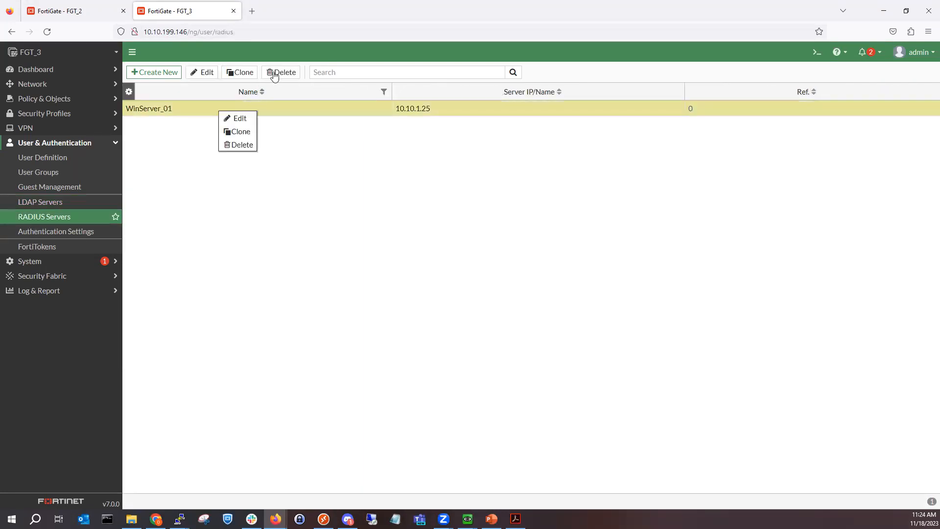
pyautogui.click(273, 74)
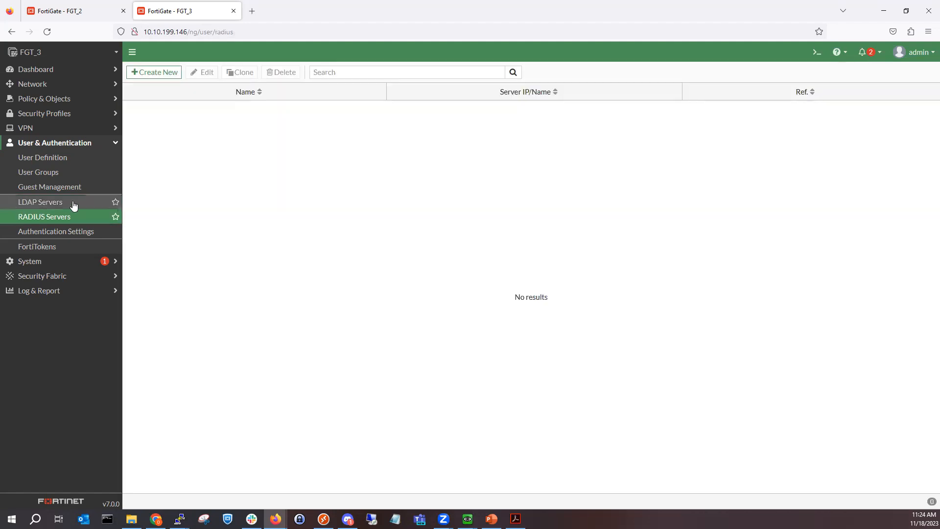
pyautogui.click(73, 203)
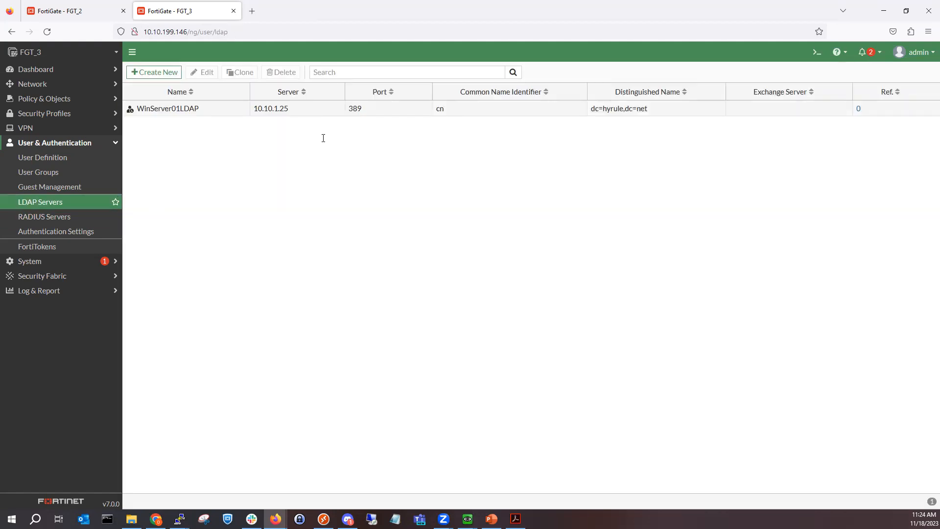
pyautogui.doubleClick(313, 108)
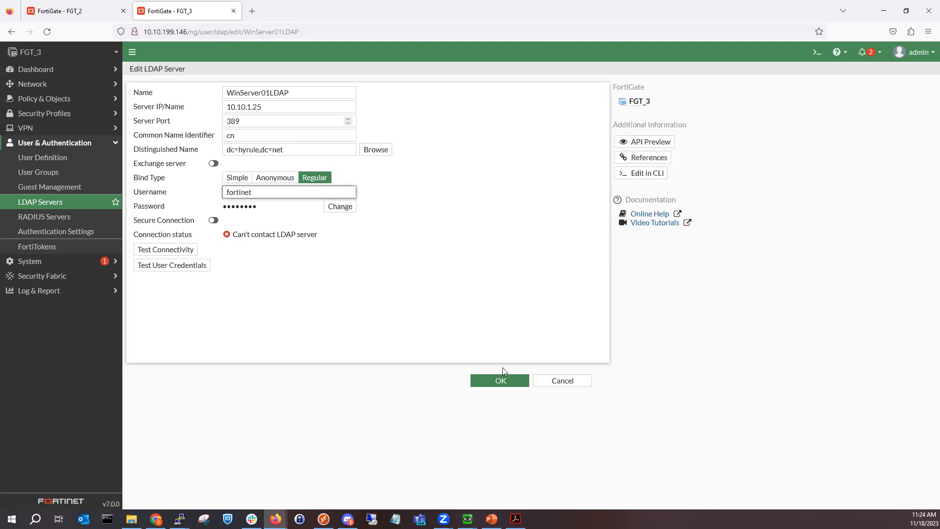
pyautogui.click(487, 376)
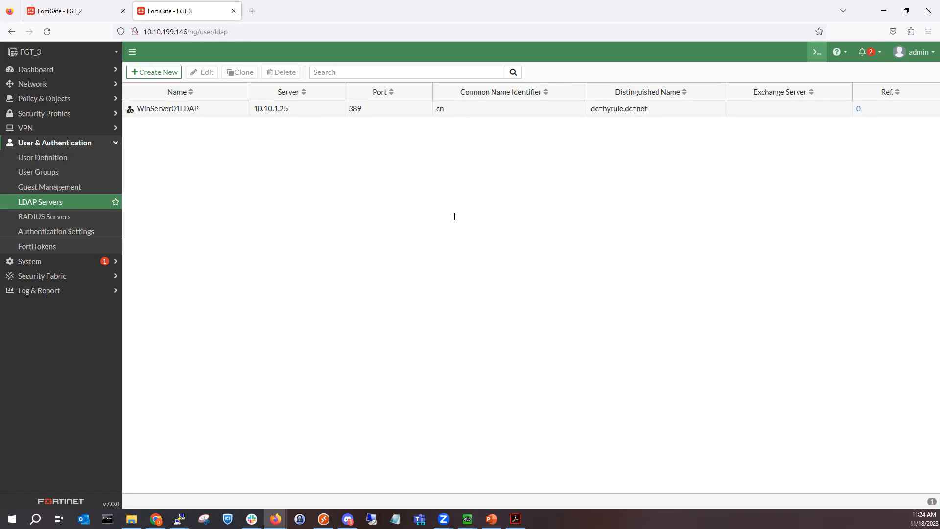
# Step: Ping 10.10.1.25 from FGT_3 with source 172.16.1.1; all 5 packets are lost
pyautogui.write('config system')
pyautogui.press('BackSpace')
pyautogui.press('BackSpace')
pyautogui.press('BackSpace')
pyautogui.press('BackSpace')
pyautogui.press('BackSpace')
pyautogui.press('BackSpace')
pyautogui.press('BackSpace')
pyautogui.press('BackSpace')
pyautogui.press('BackSpace')
pyautogui.press('BackSpace')
pyautogui.press('BackSpace')
pyautogui.press('BackSpace')
pyautogui.press('BackSpace')
pyautogui.write('execute ping-options source 172.16.1.1')
pyautogui.press('Return')
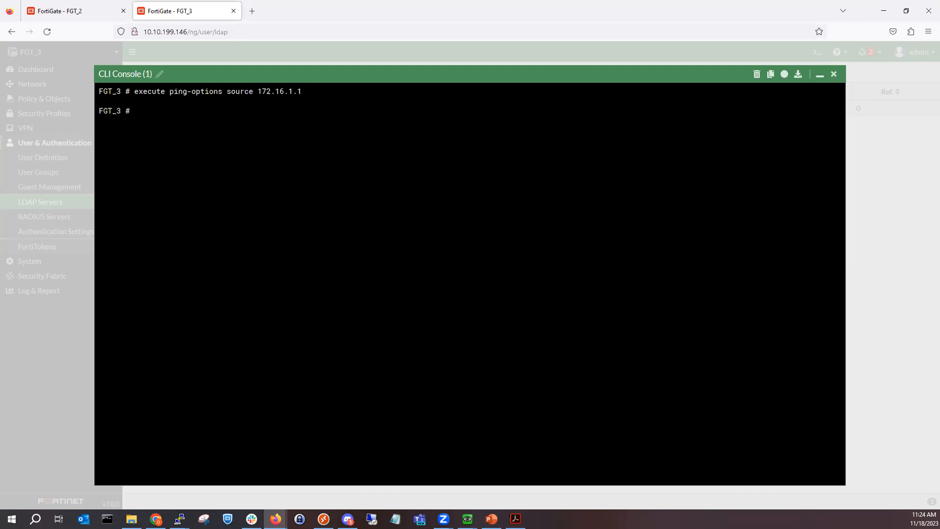
pyautogui.write('execute ping 10.10.1.25')
pyautogui.press('Return')
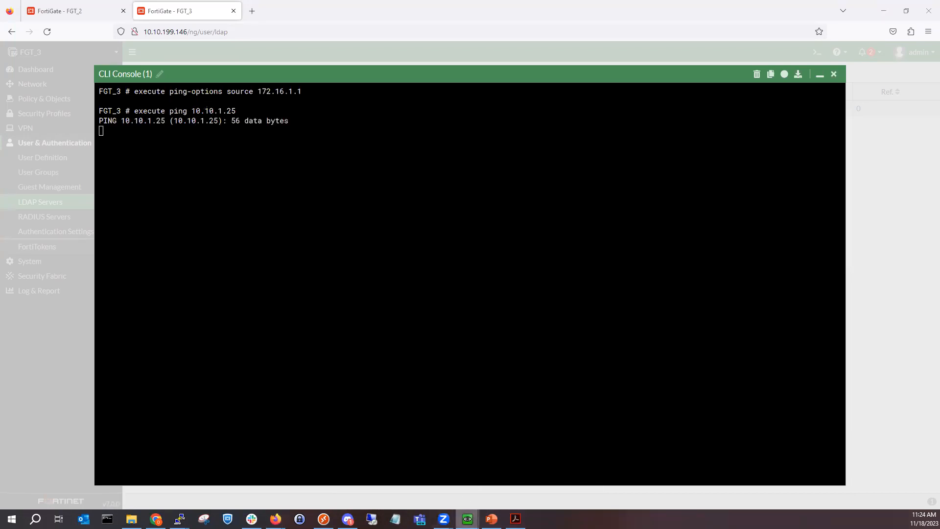
# Step: Move the Windows Server VM window aside and return to FGT_2's WinServer01LDAP page
pyautogui.moveTo(468, 518)
pyautogui.click(366, 465)
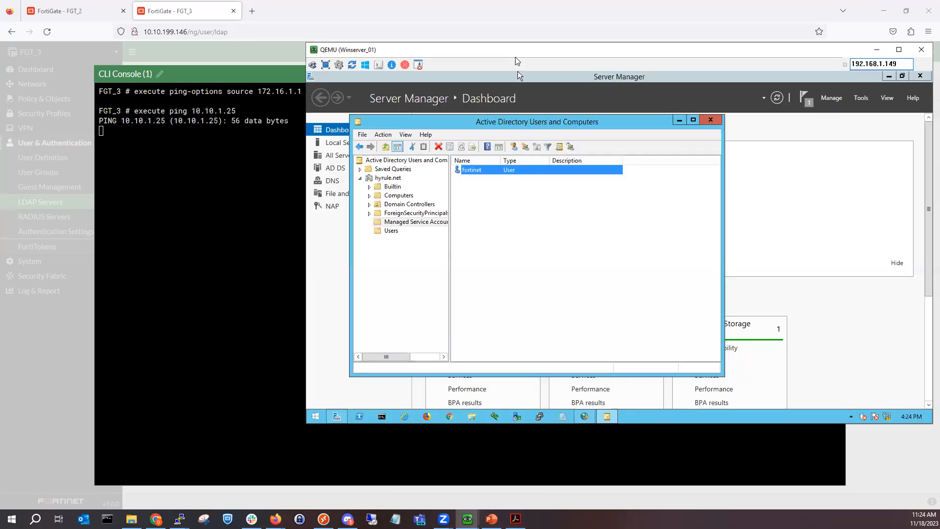
pyautogui.moveTo(513, 47); pyautogui.dragTo(513, 0)
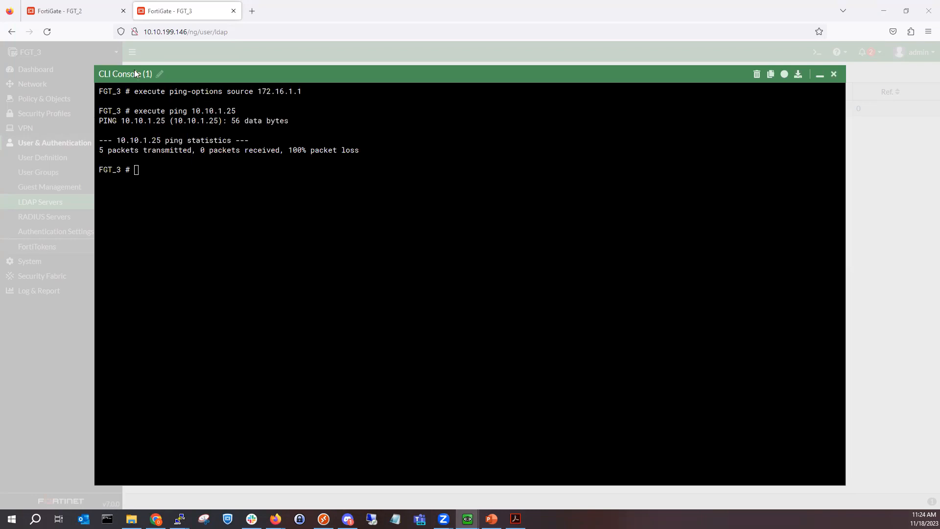
pyautogui.click(78, 11)
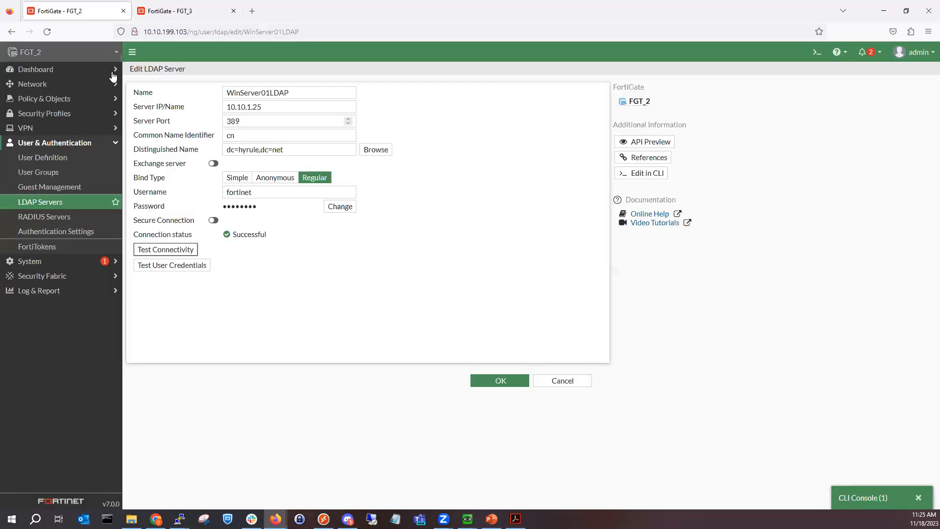
# Step: Remove the user group from the Source of FGT_2's remote VPN, local VPN and Northbound policies
pyautogui.click(71, 101)
pyautogui.click(69, 117)
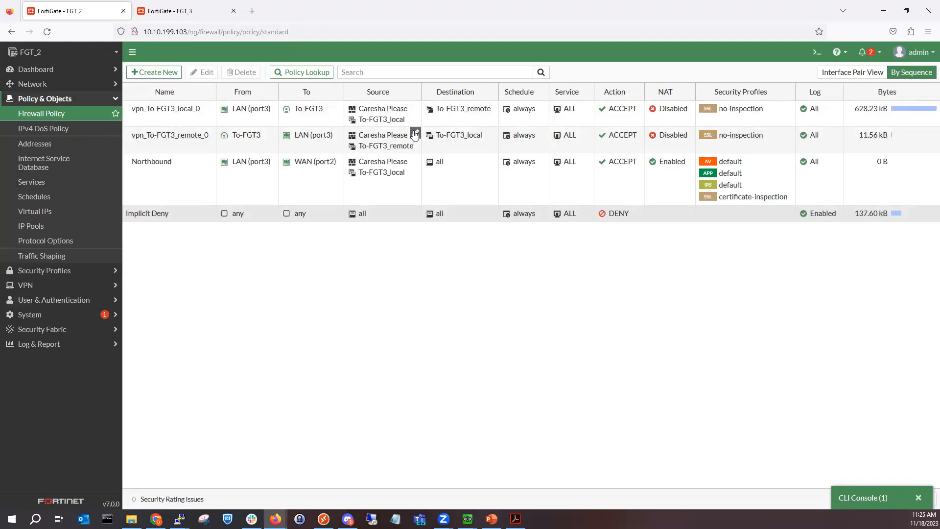
pyautogui.click(414, 135)
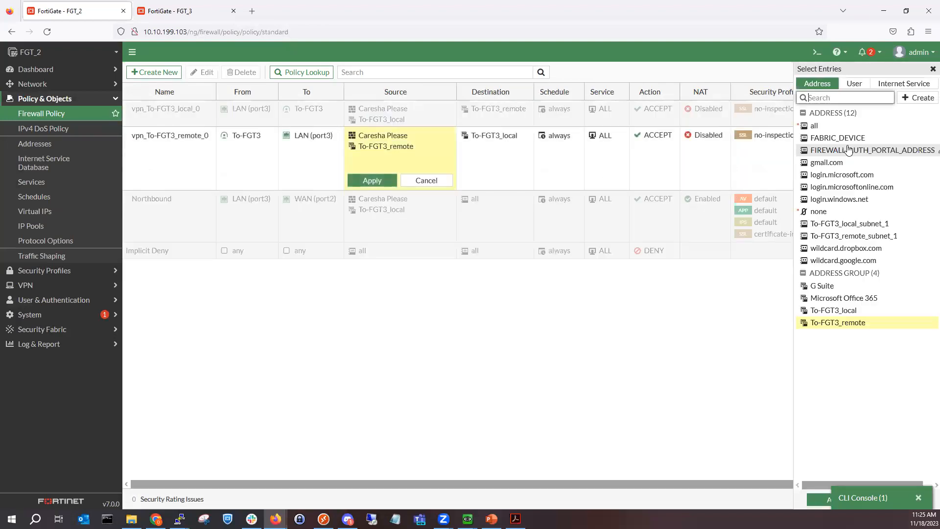
pyautogui.click(854, 83)
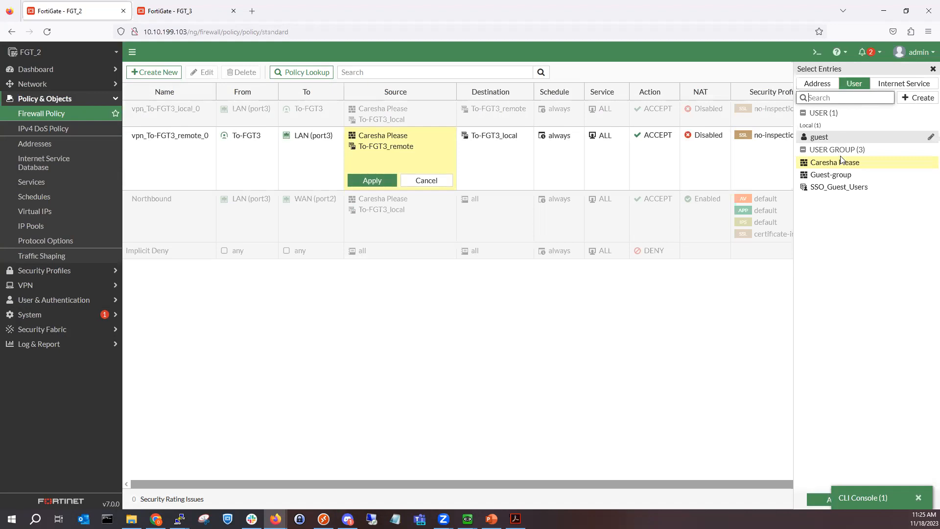
pyautogui.click(815, 500)
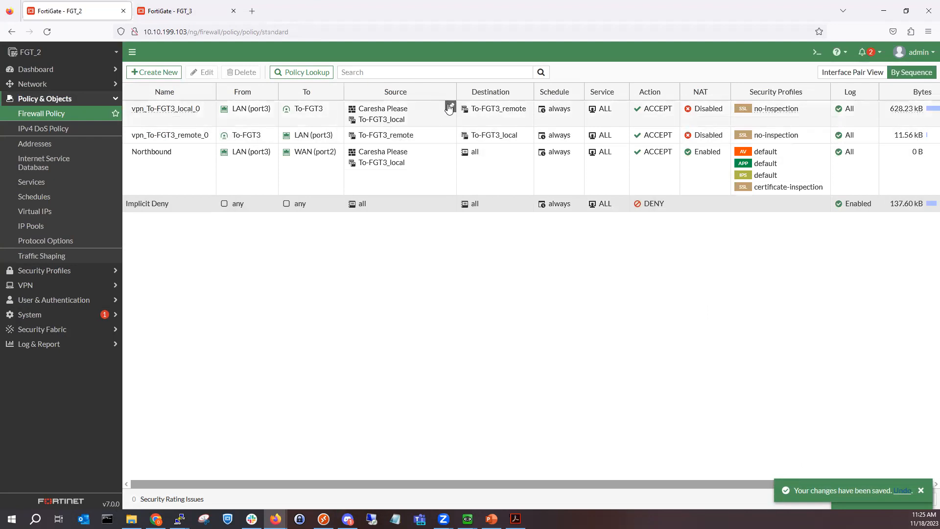
pyautogui.click(452, 108)
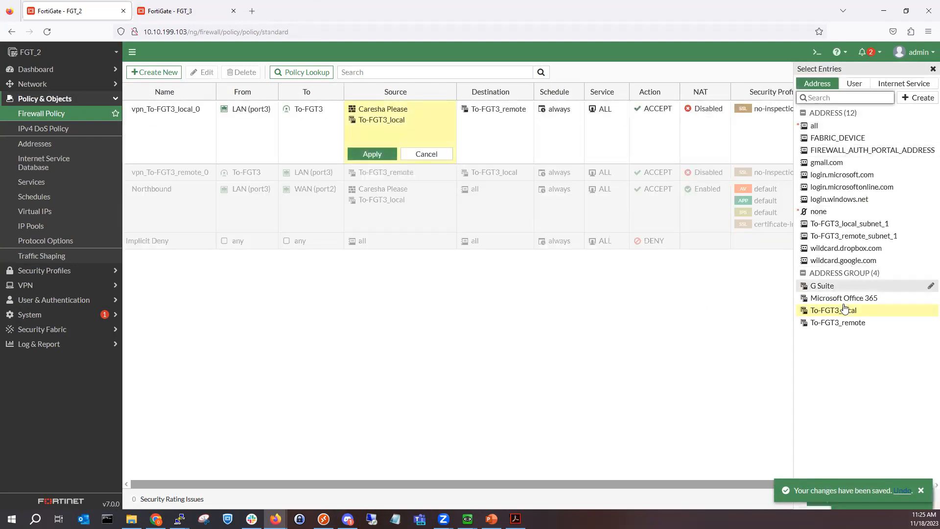
pyautogui.click(854, 84)
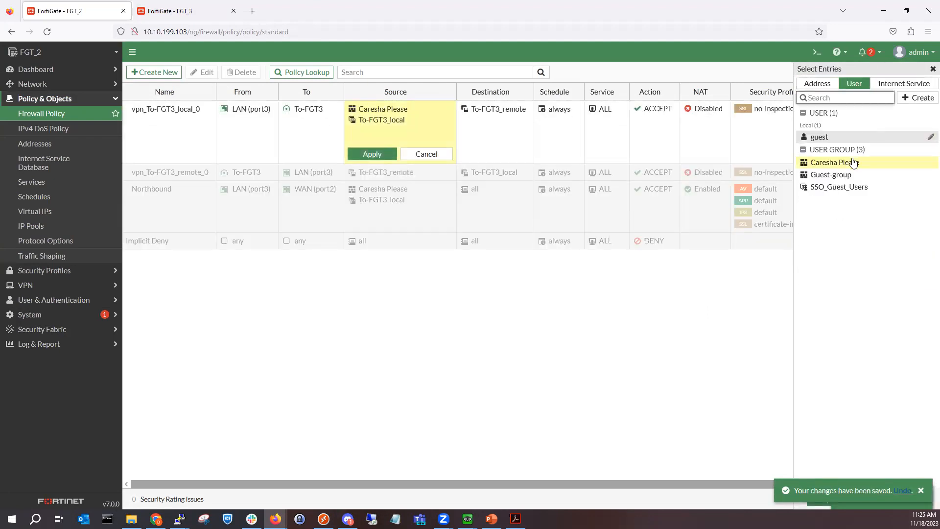
pyautogui.click(920, 490)
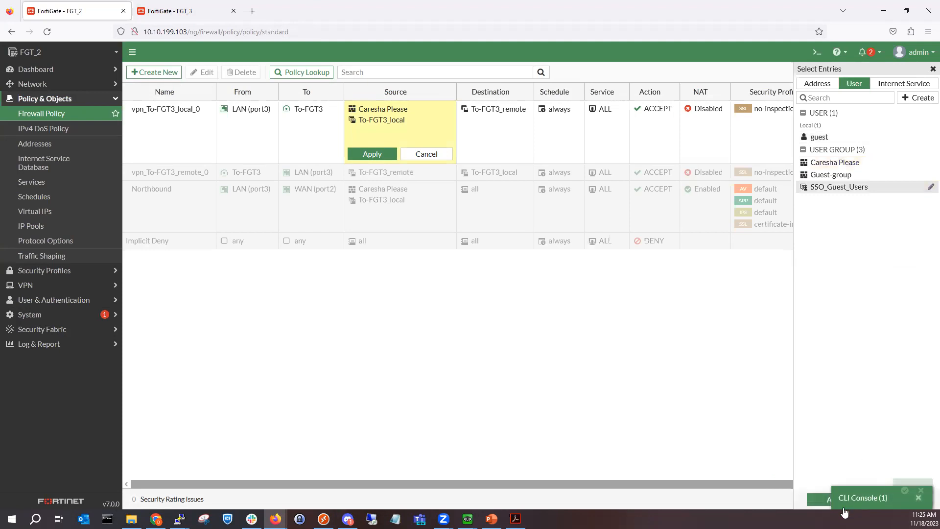
pyautogui.click(918, 498)
pyautogui.click(836, 498)
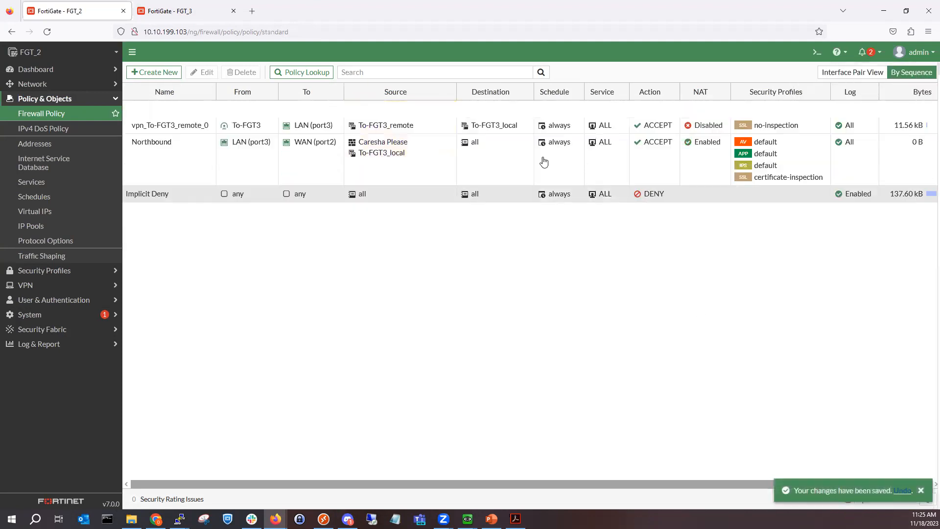
pyautogui.click(450, 140)
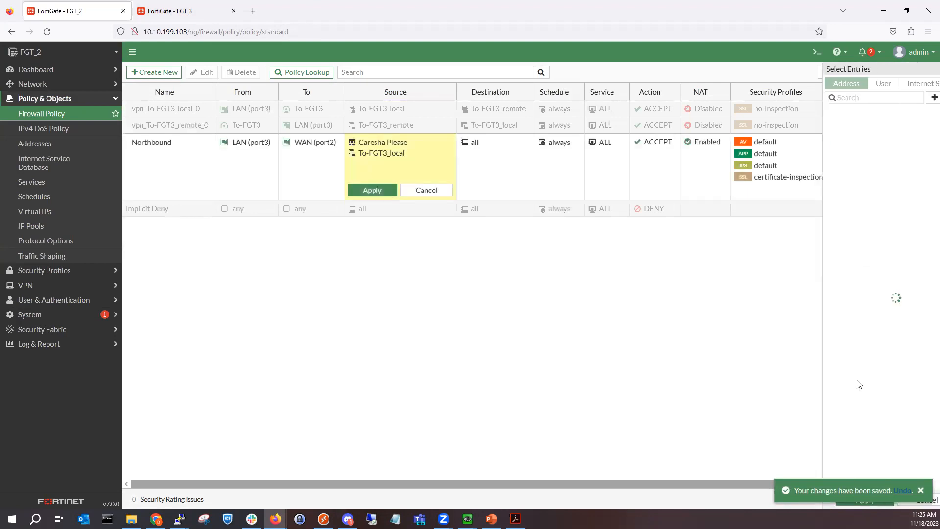
pyautogui.click(854, 83)
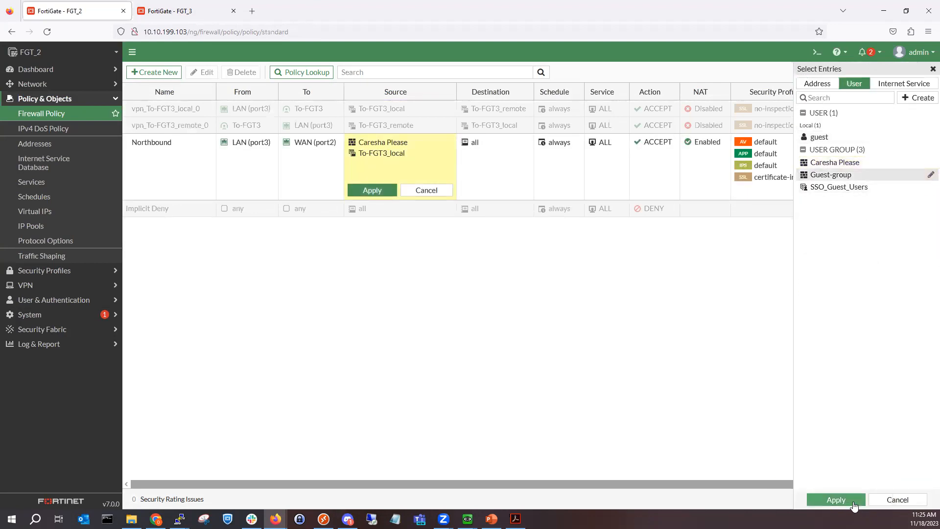
pyautogui.click(836, 498)
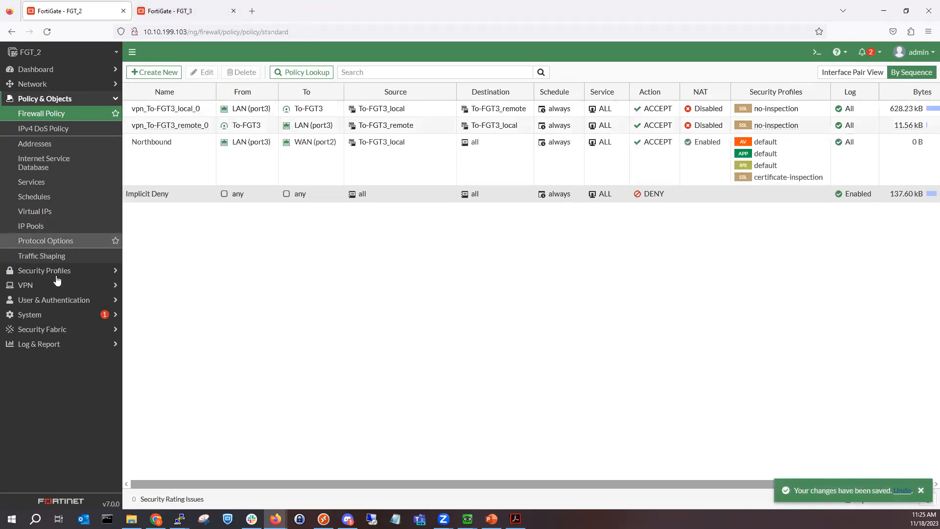
# Step: Select the WinServer_01 entry in FGT_2's RADIUS Servers list
pyautogui.click(63, 300)
pyautogui.click(65, 216)
pyautogui.click(298, 112)
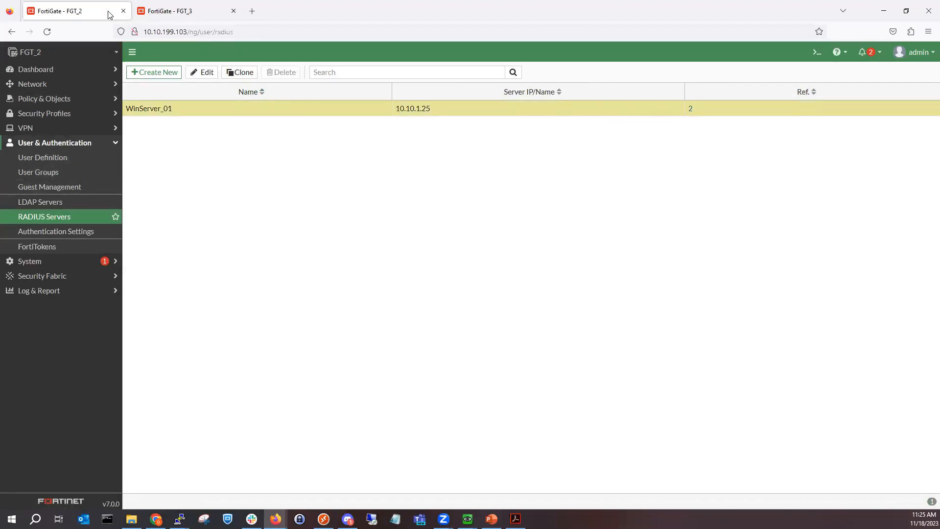
# Step: Rerun the 172.16.1.1-sourced ping to 10.10.1.25 on FGT_3, now getting replies
pyautogui.click(165, 17)
pyautogui.press('Up')
pyautogui.press('Up')
pyautogui.press('Return')
pyautogui.press('Up')
pyautogui.press('Up')
pyautogui.press('Return')
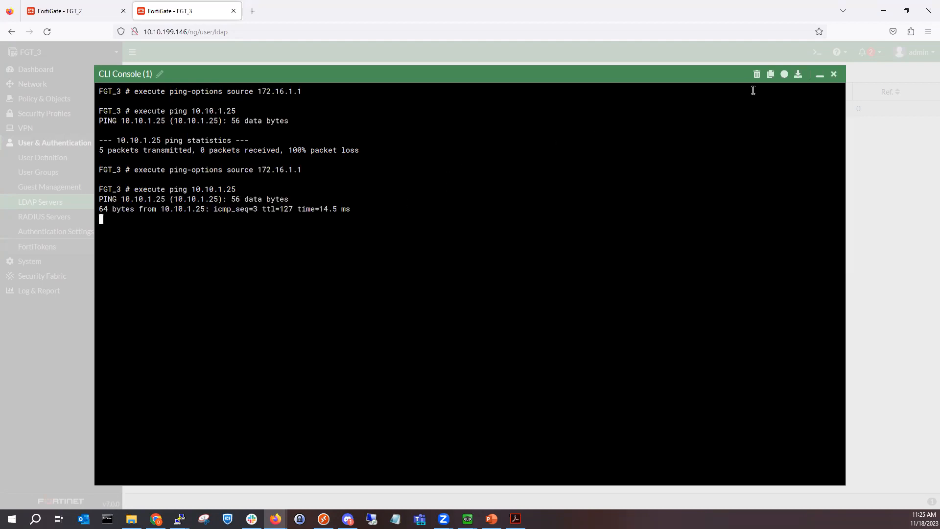
pyautogui.click(819, 76)
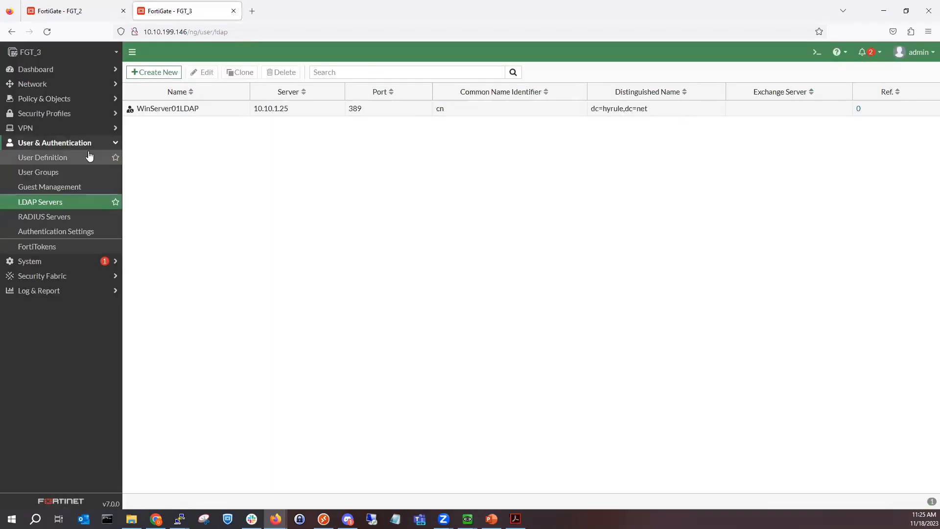
# Step: Test a user's credentials on WinServer01LDAP, getting Invalid credentials, then save the server
pyautogui.doubleClick(230, 108)
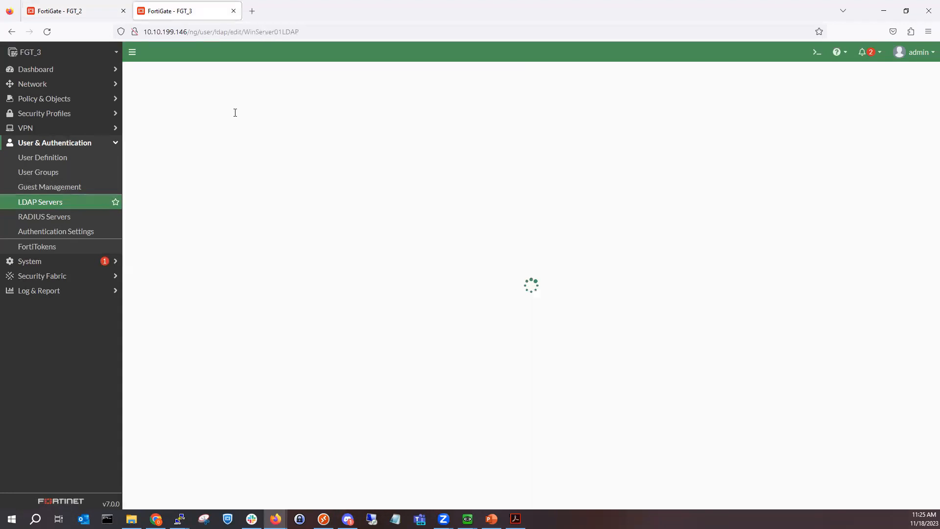
pyautogui.click(195, 266)
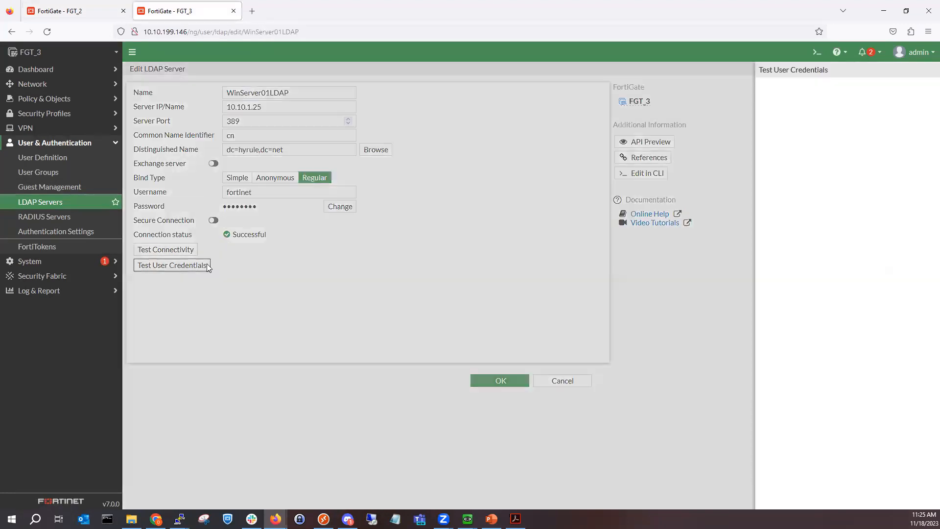
pyautogui.click(566, 99)
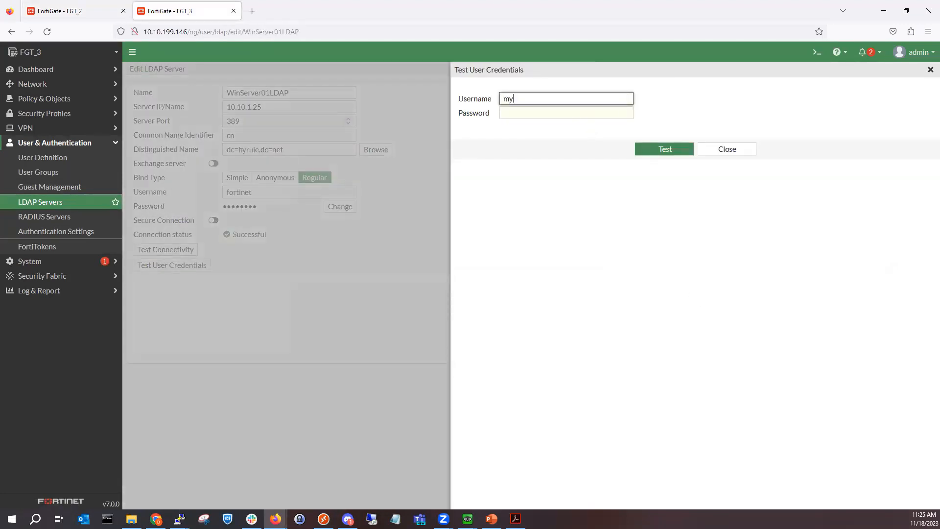
pyautogui.write('mykevia')
pyautogui.press('Tab')
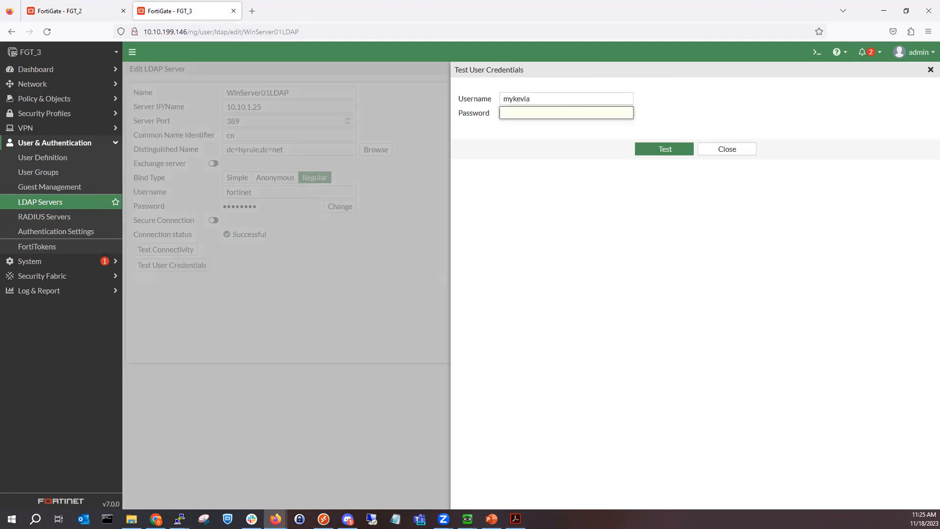
pyautogui.write('••')
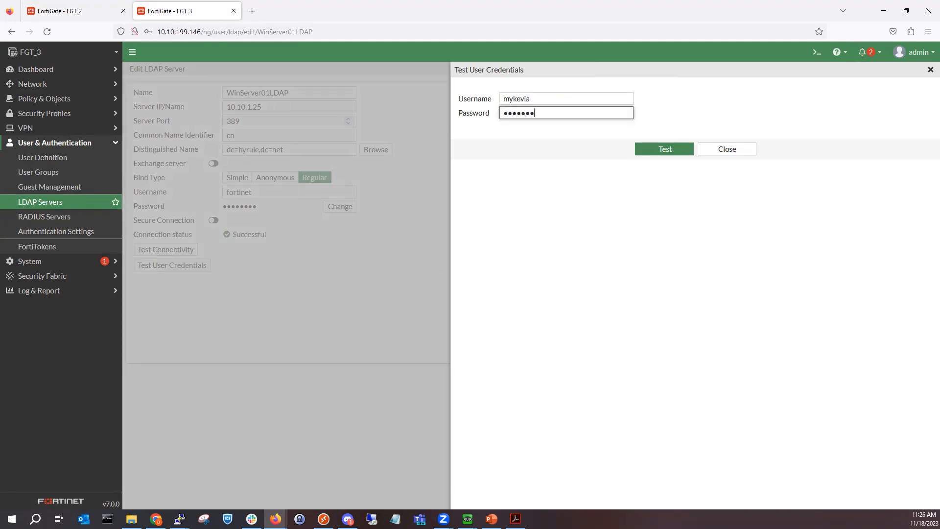
pyautogui.press('Return')
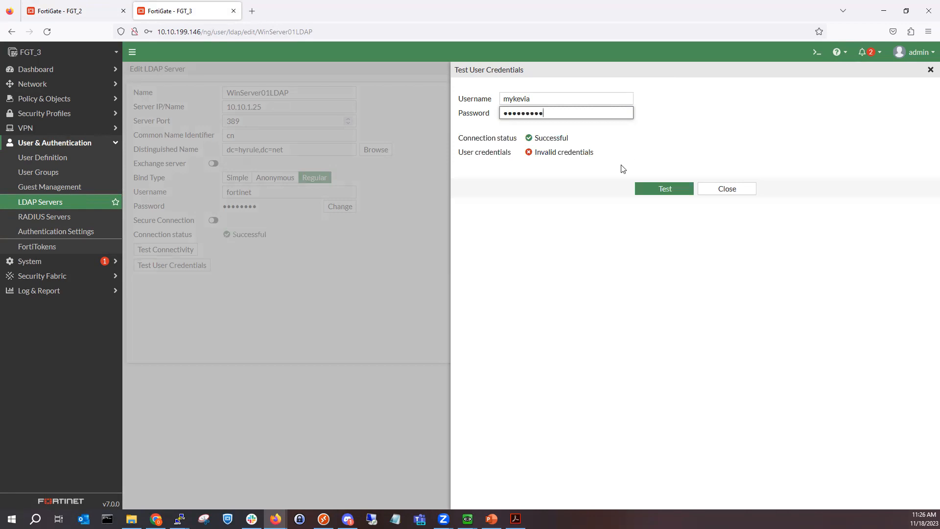
pyautogui.doubleClick(589, 117)
pyautogui.write('•••')
pyautogui.press('Return')
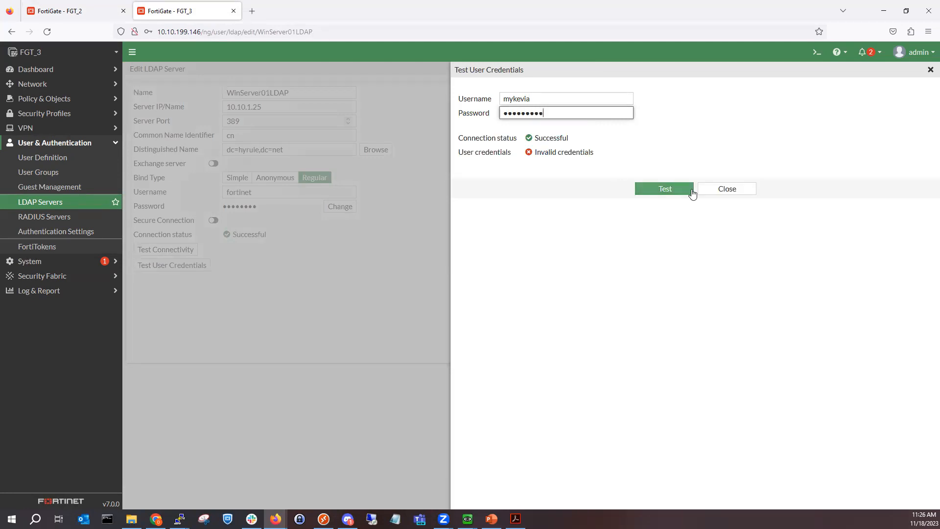
pyautogui.press('Escape')
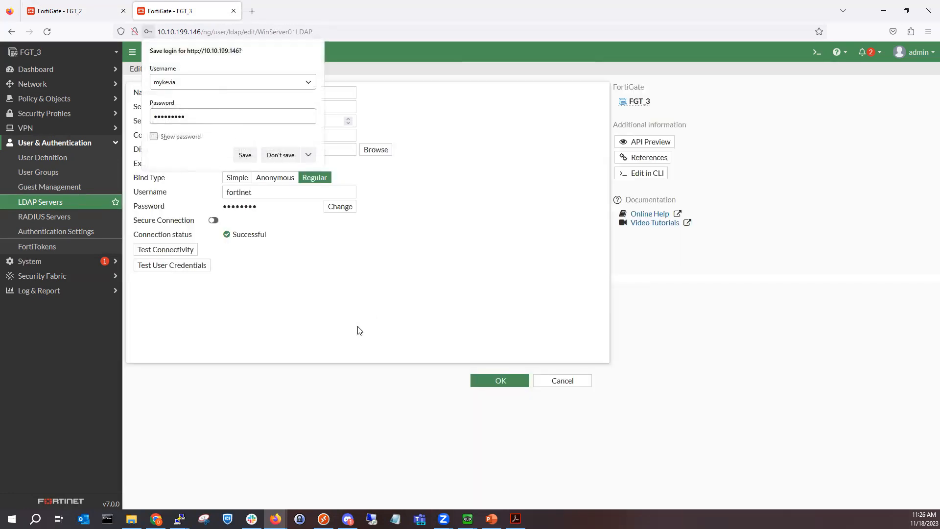
pyautogui.click(276, 155)
pyautogui.click(500, 380)
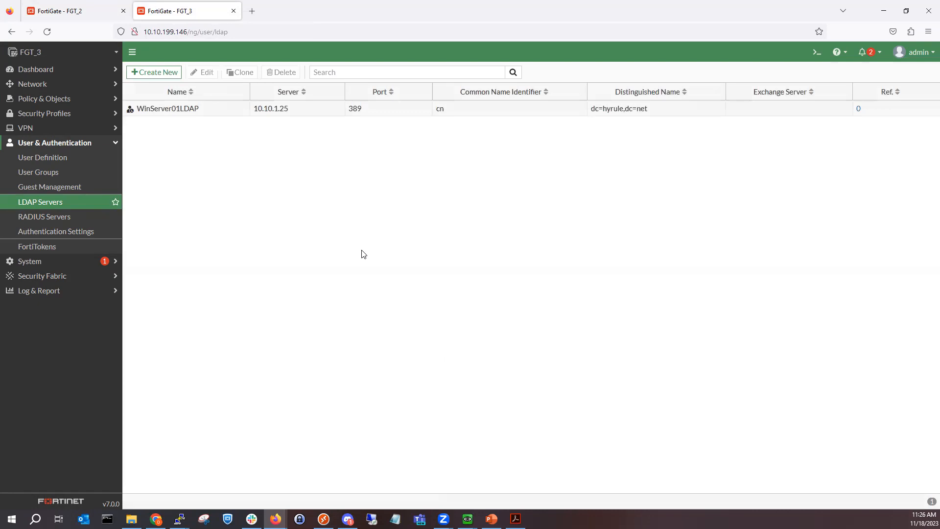
pyautogui.click(56, 174)
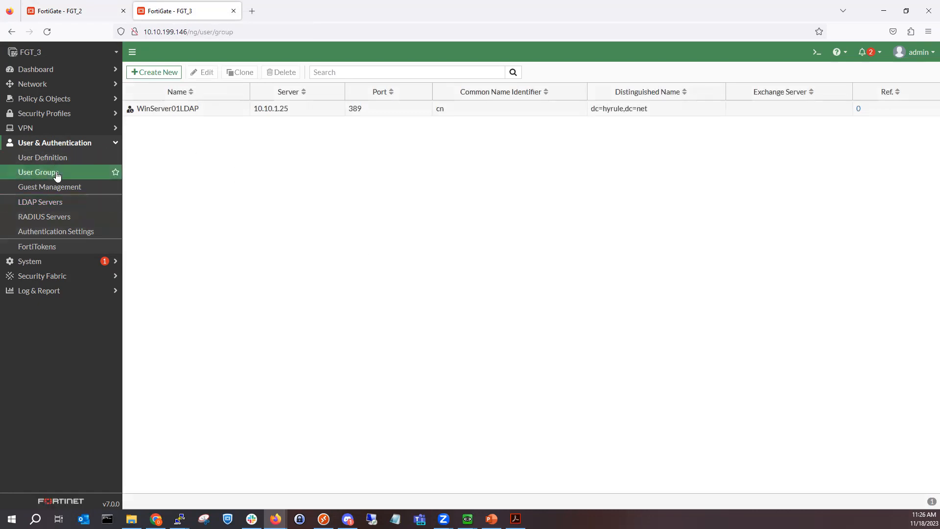
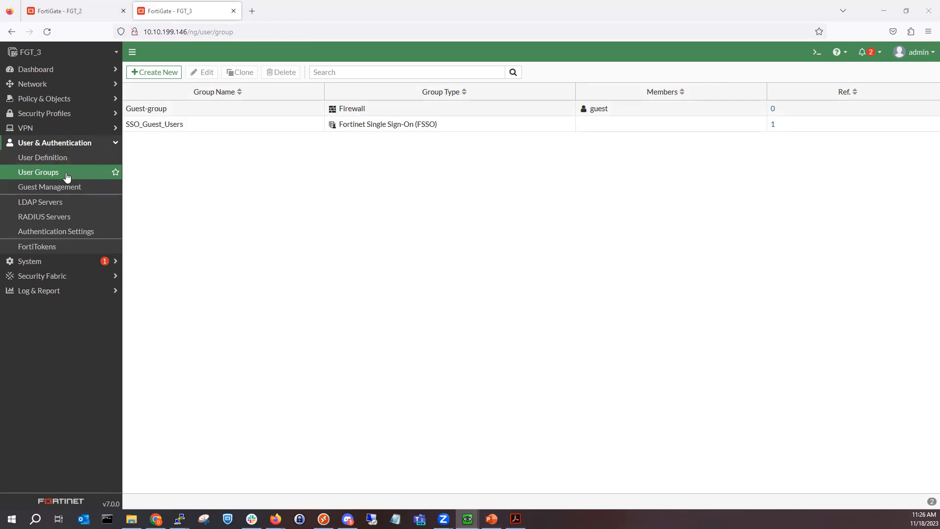
# Step: On FGT_2, delete the user group whose member is WinServer_01 and start a new user group
pyautogui.click(156, 73)
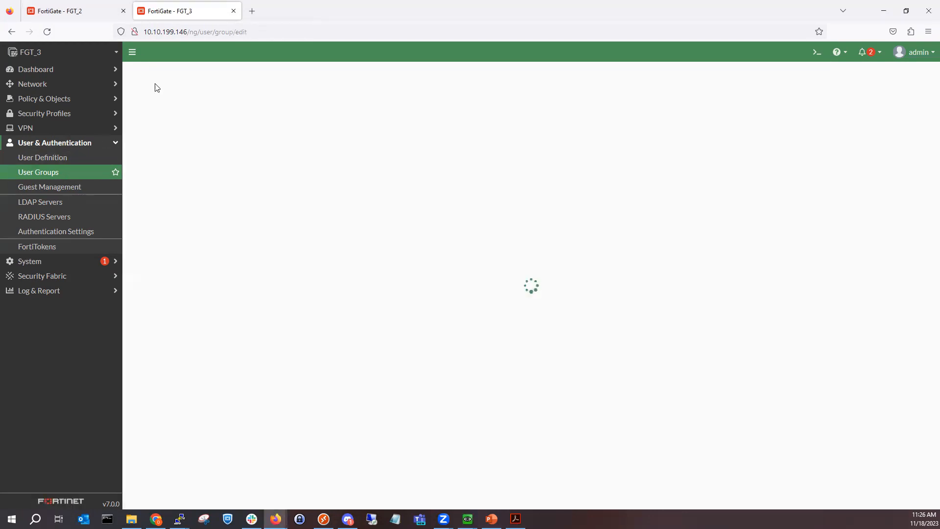
pyautogui.click(115, 15)
pyautogui.click(67, 174)
pyautogui.click(174, 106)
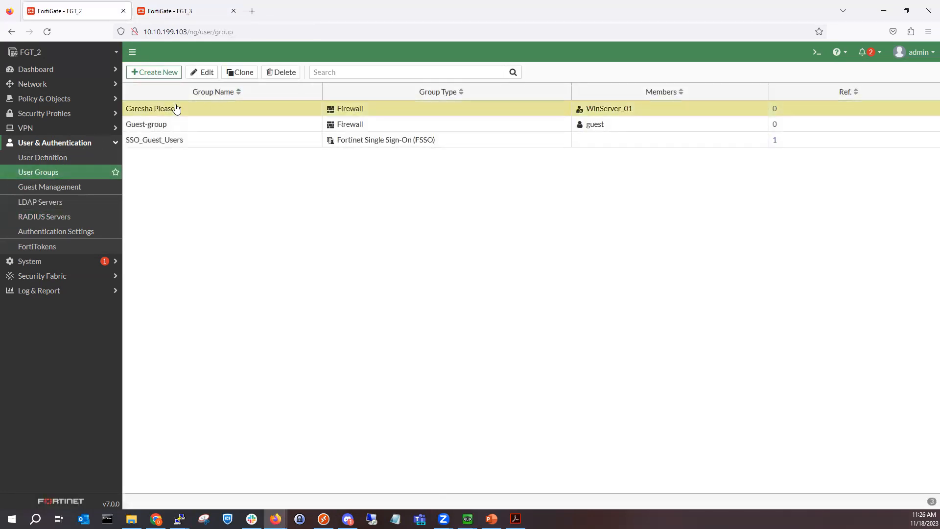
pyautogui.click(281, 73)
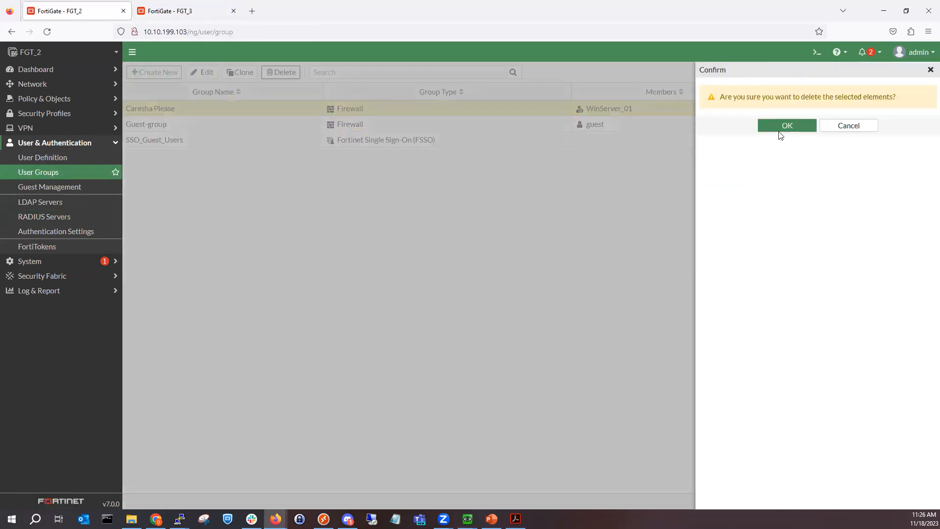
pyautogui.press('Return')
pyautogui.click(160, 73)
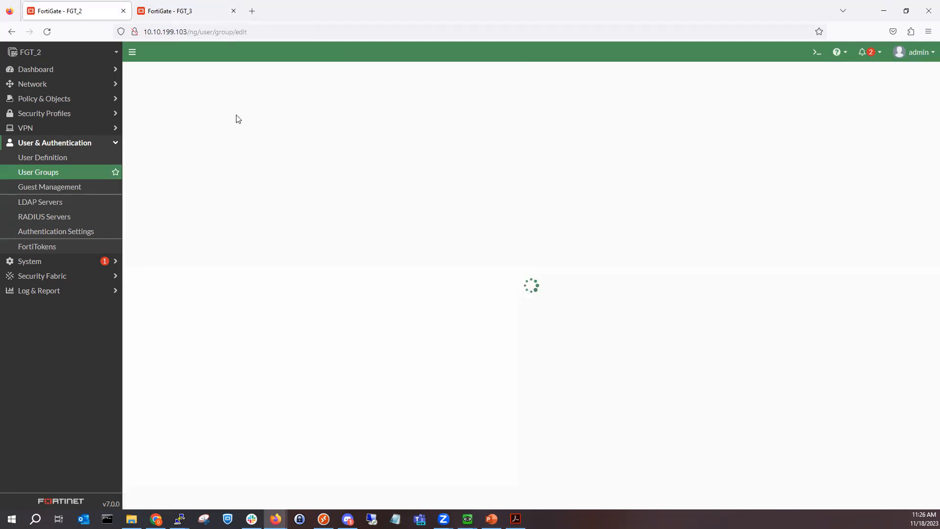
# Step: Name the new Firewall group and add a remote group match on the WinServer01LDAP server
pyautogui.click(243, 94)
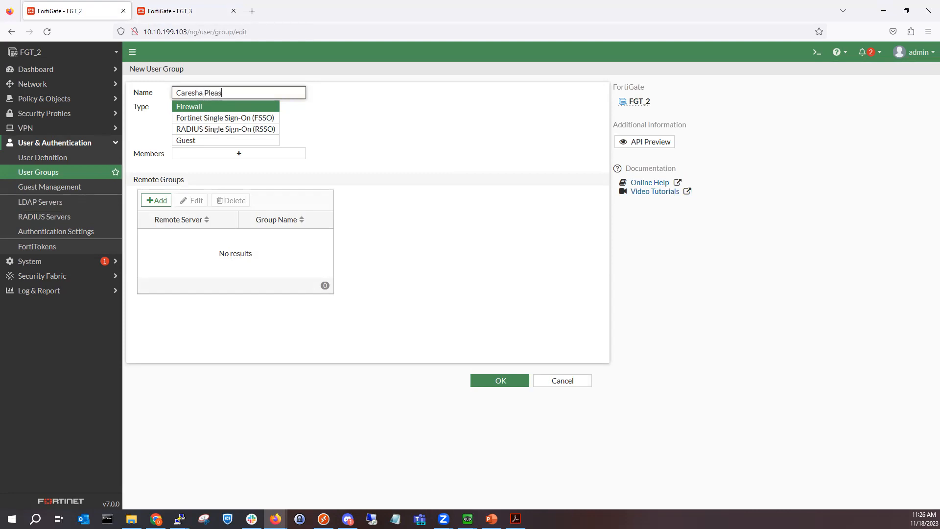
pyautogui.click(156, 200)
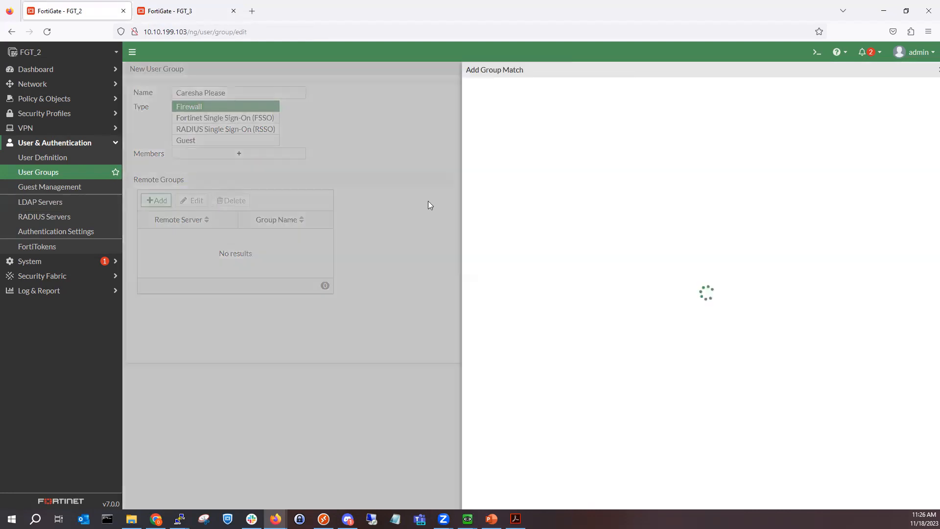
pyautogui.click(577, 90)
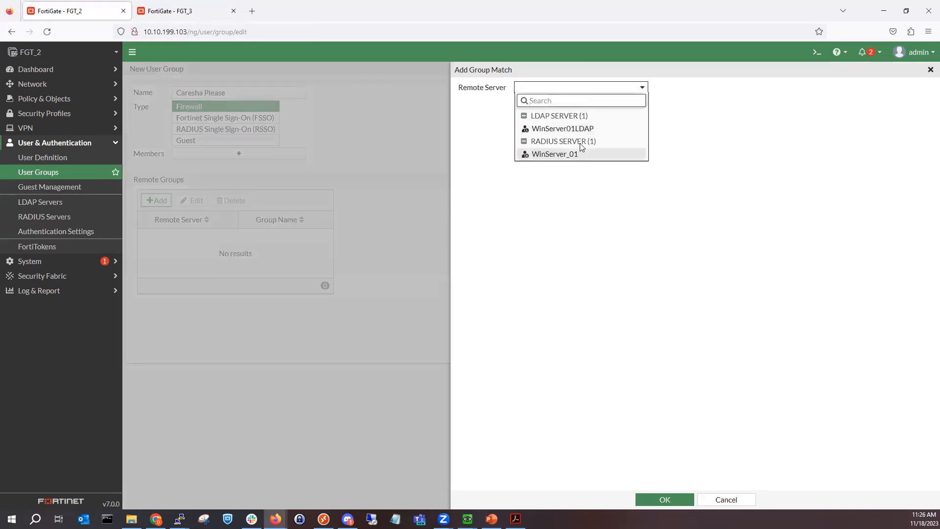
pyautogui.click(582, 129)
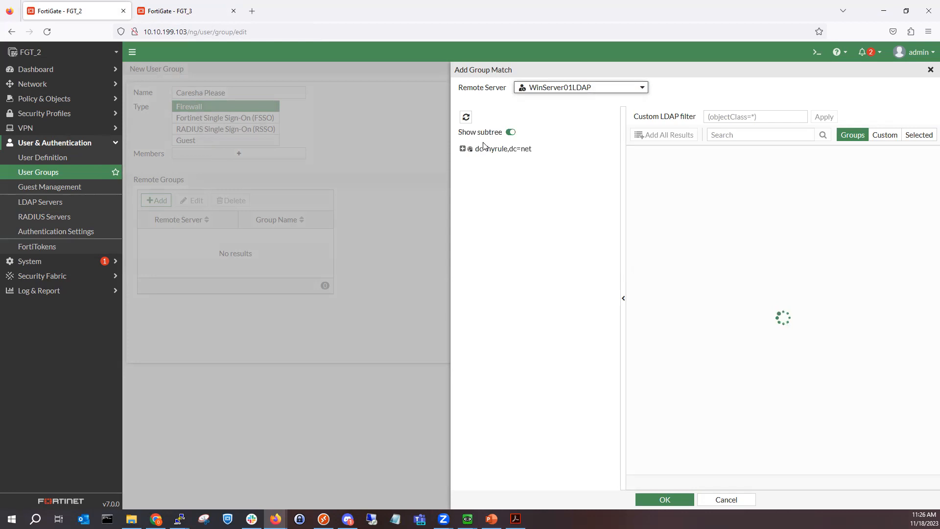
# Step: Search dc=hyrule,dc=net for 'be', add the BeyHive group, and save the user group
pyautogui.click(470, 150)
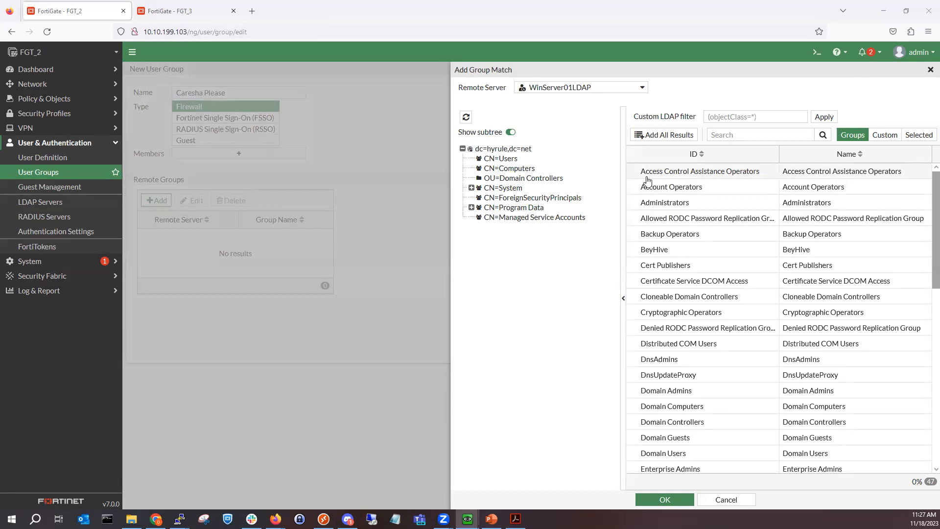
pyautogui.click(743, 140)
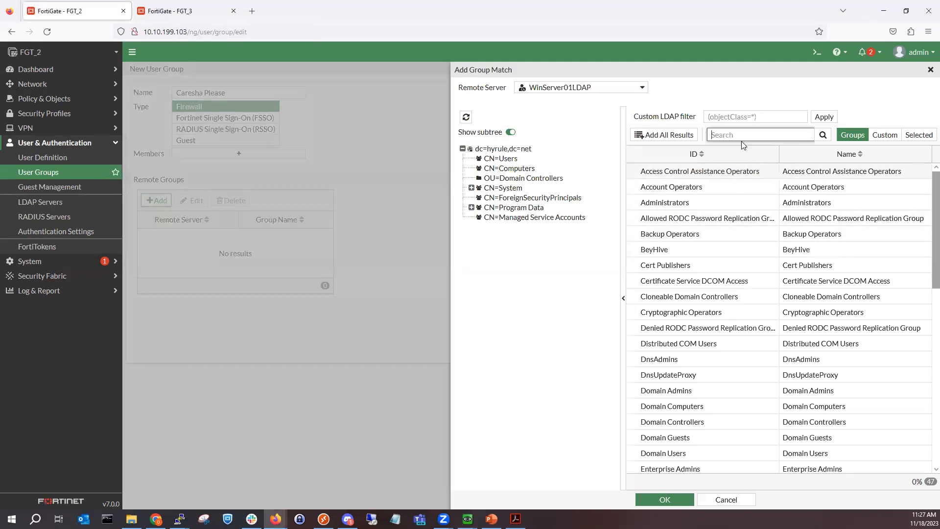
pyautogui.write('beyhive')
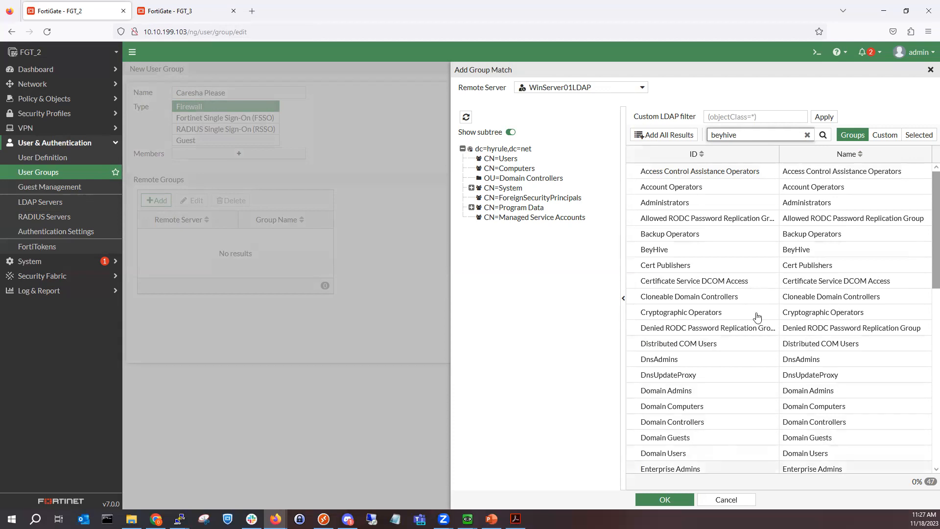
pyautogui.click(827, 140)
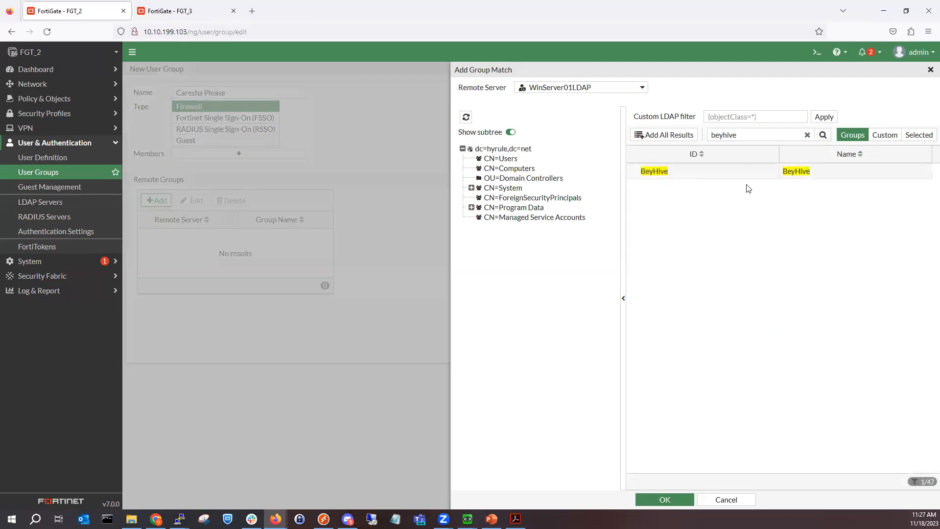
pyautogui.rightClick(760, 172)
pyautogui.click(776, 178)
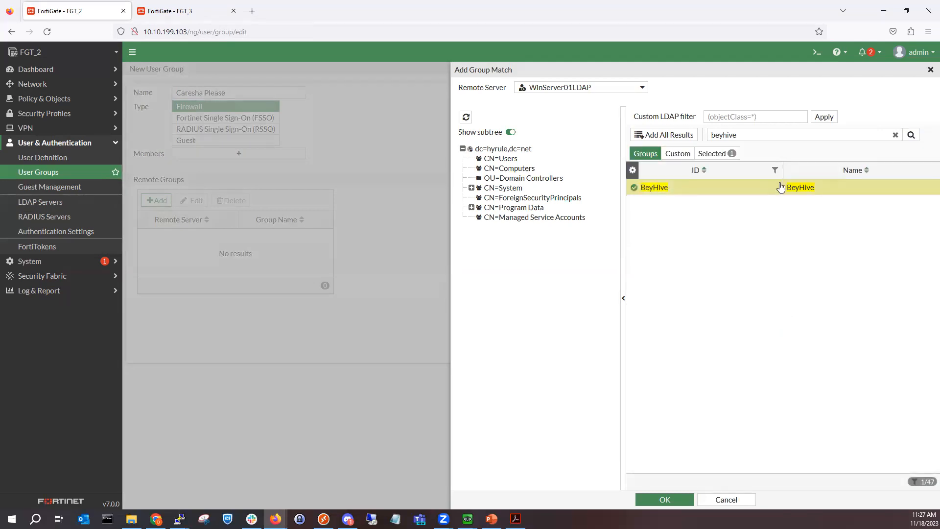
pyautogui.click(665, 500)
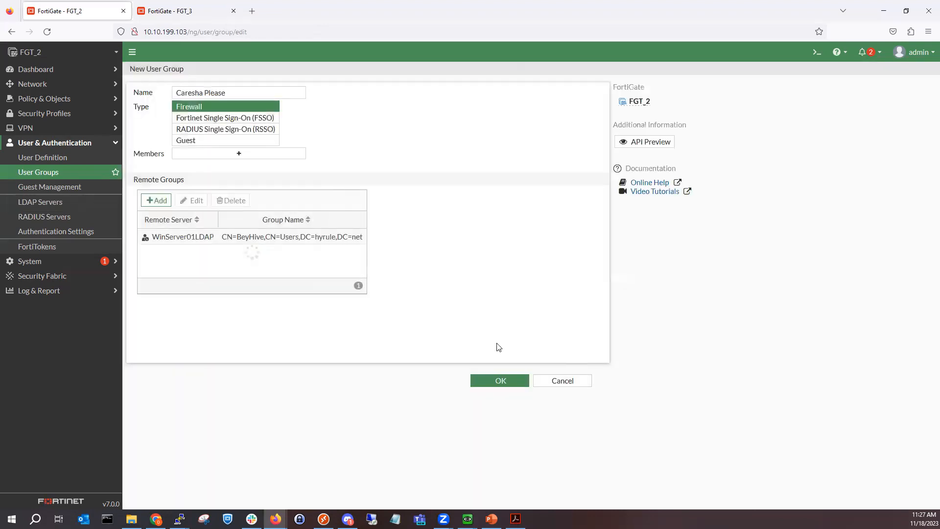
pyautogui.click(491, 382)
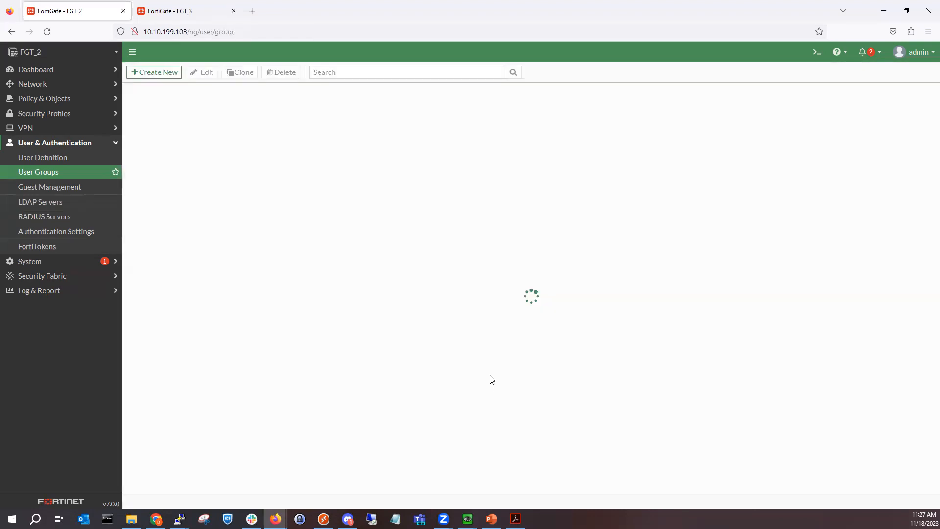
pyautogui.click(58, 209)
# Step: Review WinServer01LDAP's connection settings, then go to the Firewall Policy list
pyautogui.doubleClick(283, 112)
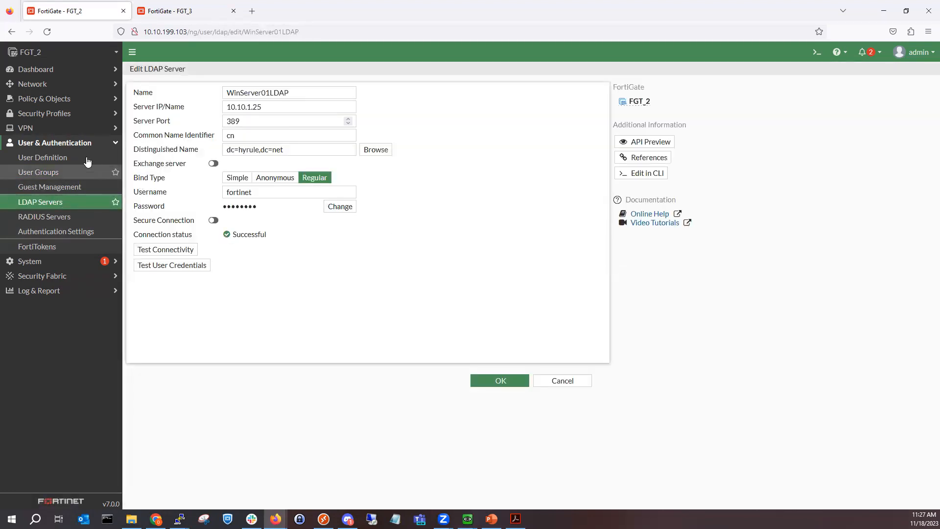
pyautogui.click(76, 99)
pyautogui.click(67, 115)
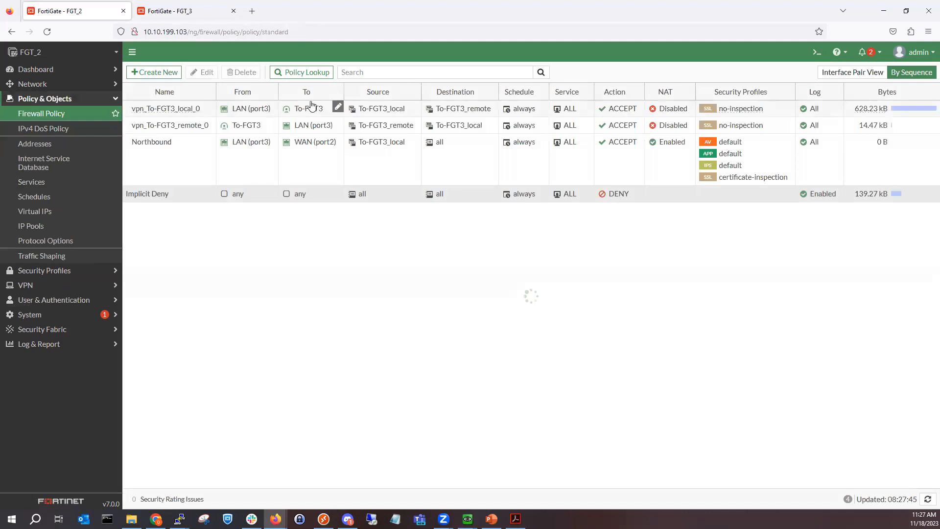
# Step: Add the new LDAP user group to vpn_To-FGT3_local_0's source, save, and bring the Kali VM forward
pyautogui.doubleClick(245, 116)
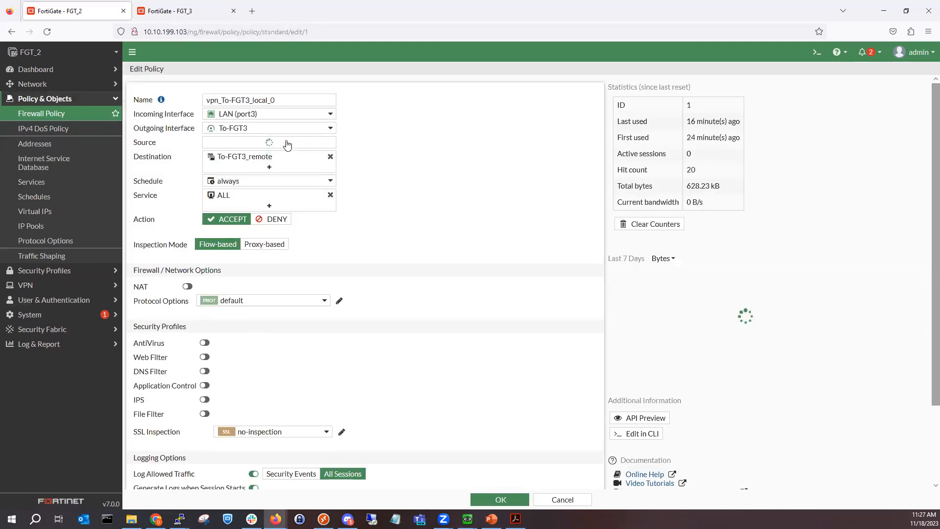
pyautogui.click(336, 149)
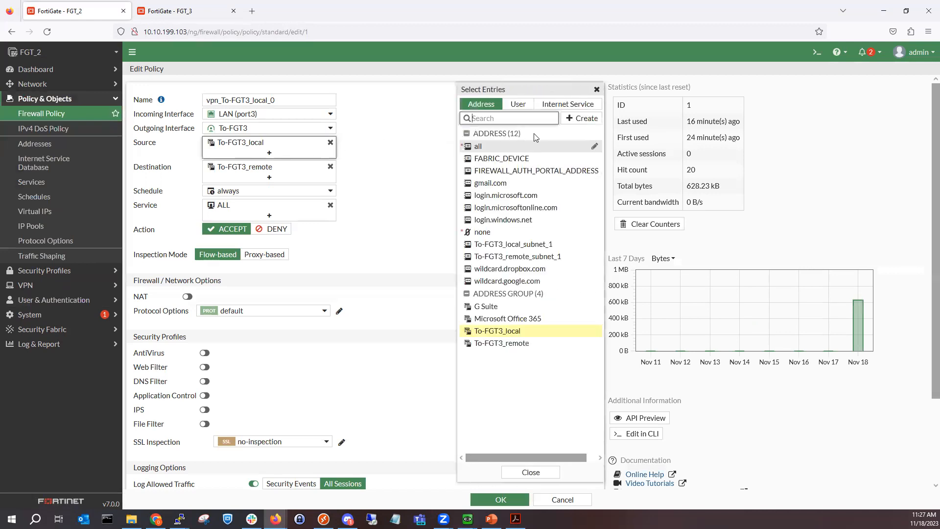
pyautogui.click(522, 105)
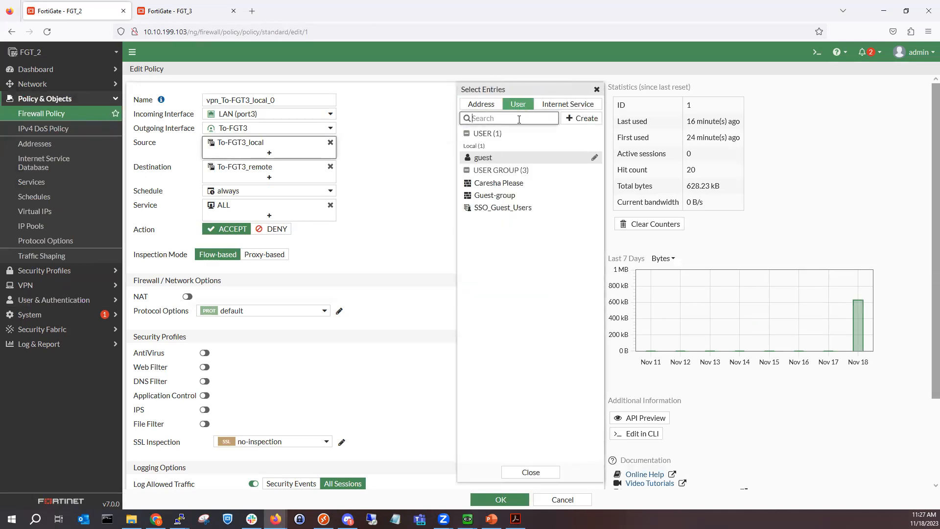
pyautogui.click(510, 185)
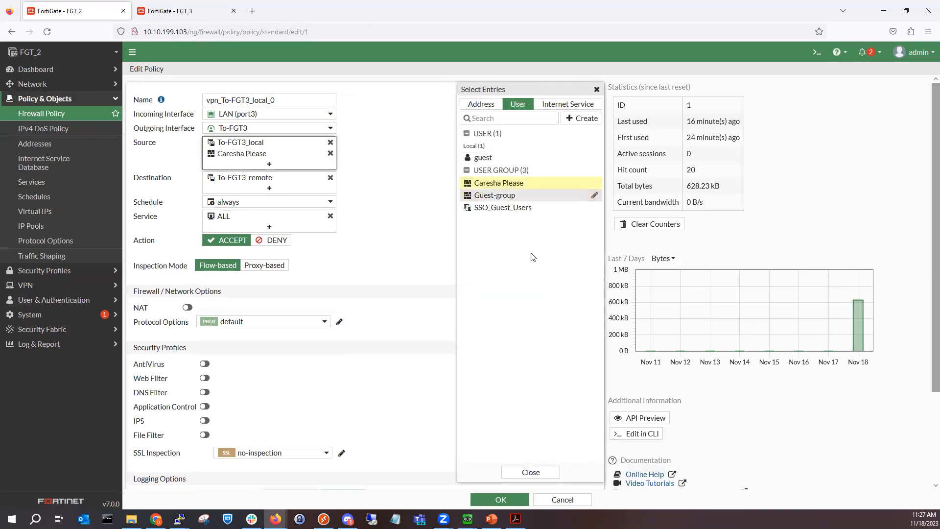
pyautogui.click(529, 473)
pyautogui.click(507, 502)
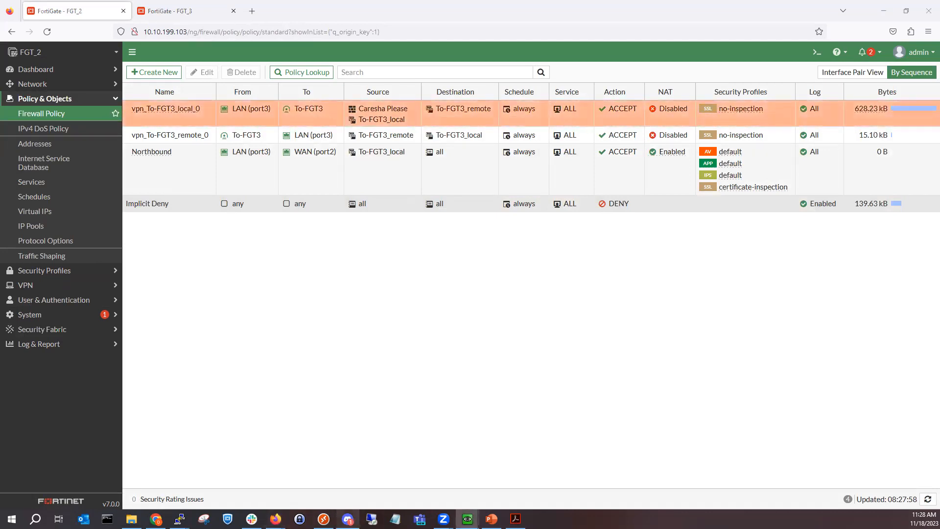
pyautogui.moveTo(467, 518)
pyautogui.click(551, 468)
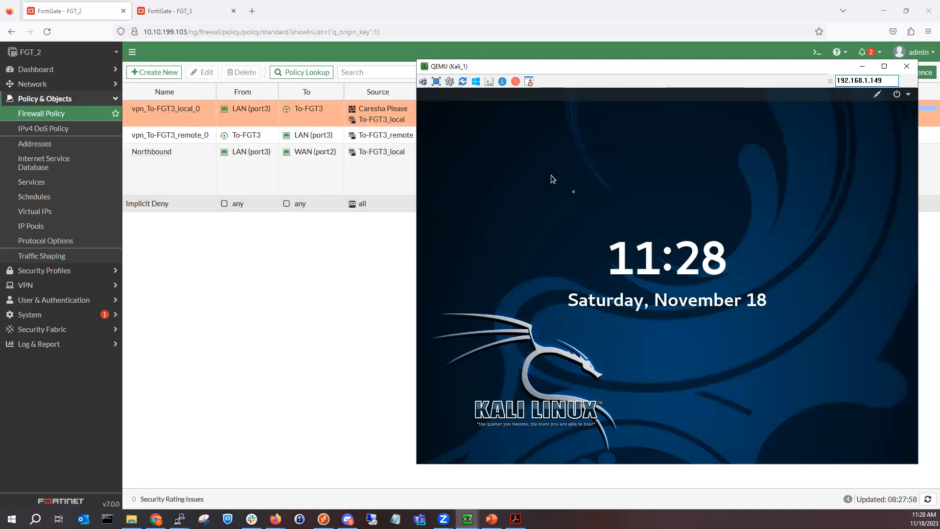
# Step: Unlock the Kali lock screen with the root password
pyautogui.click(644, 231)
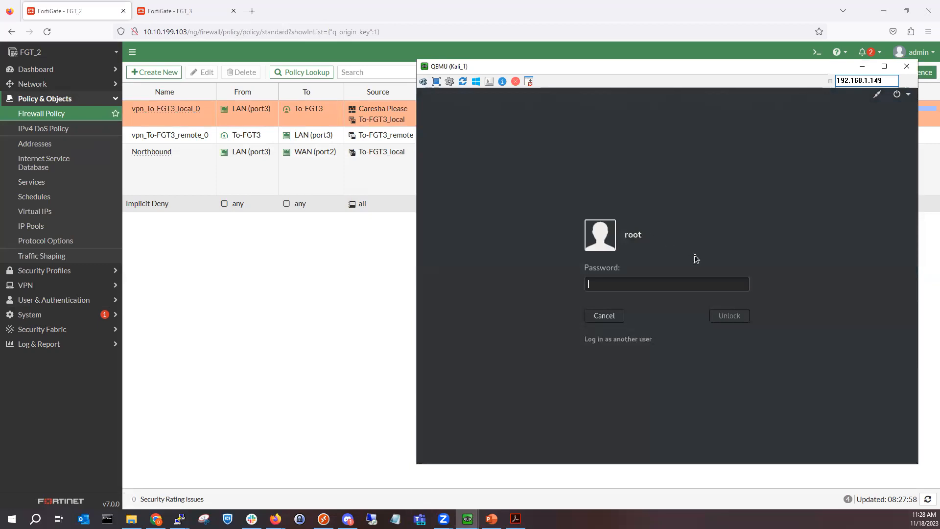
pyautogui.write('too')
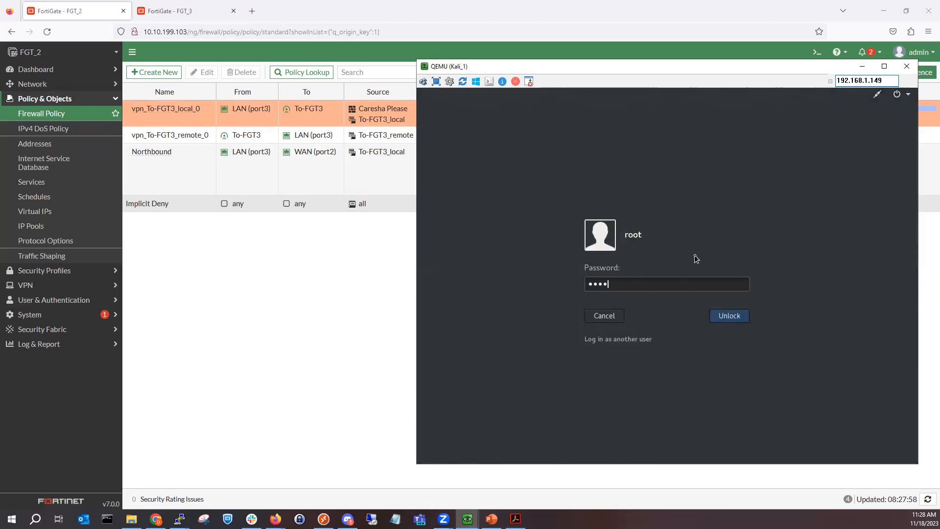
pyautogui.write('or')
pyautogui.press('Return')
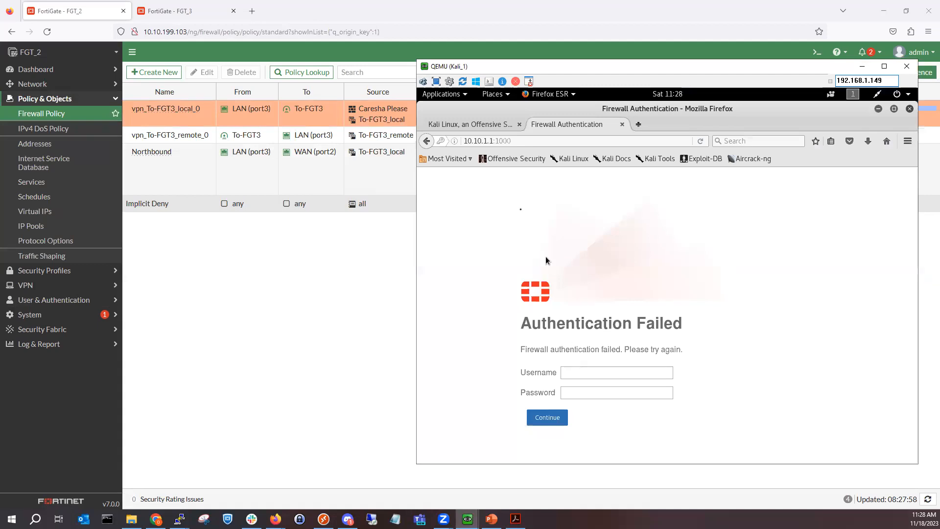
# Step: Close the failed Firewall Authentication page, open a blank tab, and minimize Firefox
pyautogui.click(668, 139)
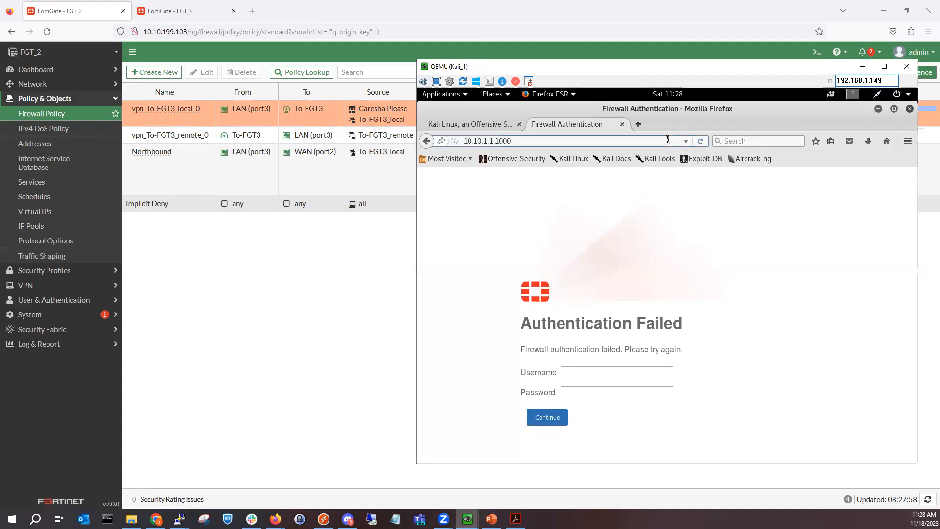
pyautogui.click(622, 124)
pyautogui.click(541, 125)
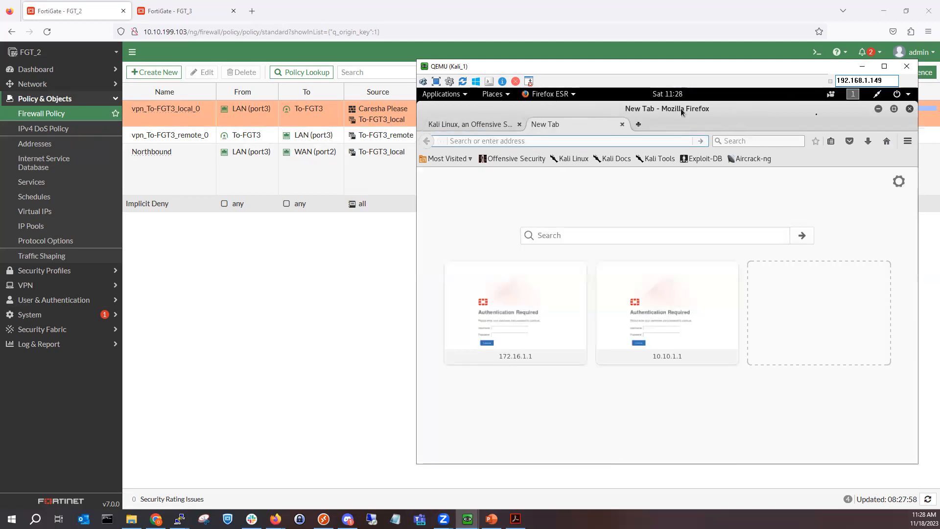
pyautogui.click(877, 109)
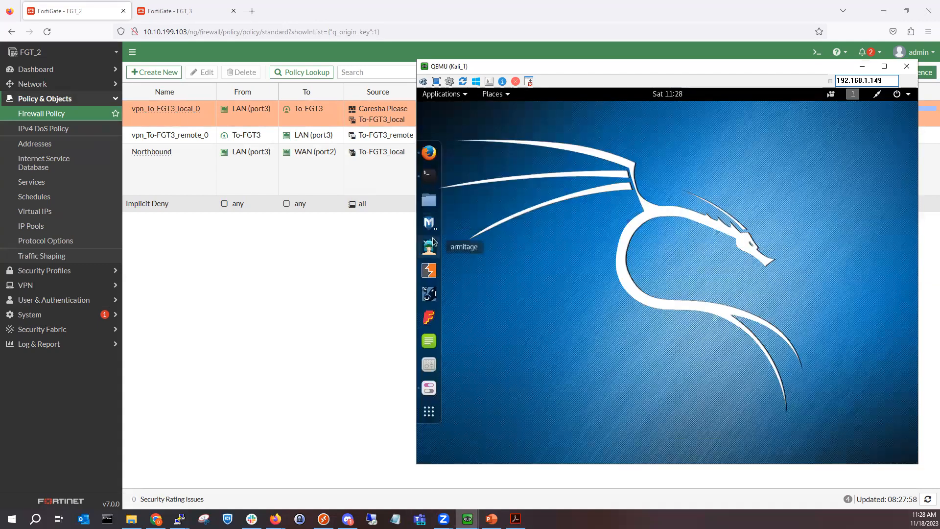
# Step: Run 'ping 172.16.1.1' in the Kali terminal, then bring Firefox back up
pyautogui.click(424, 176)
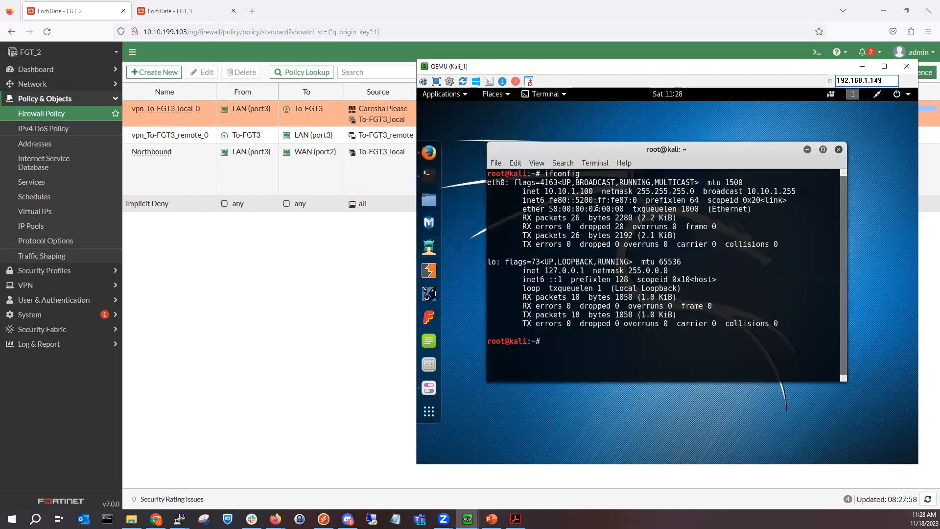
pyautogui.write('ping')
pyautogui.press('Home')
pyautogui.write('.')
pyautogui.press('End')
pyautogui.hotkey('ctrl', 'u')
pyautogui.write('ping 172.16.1.1')
pyautogui.press('Return')
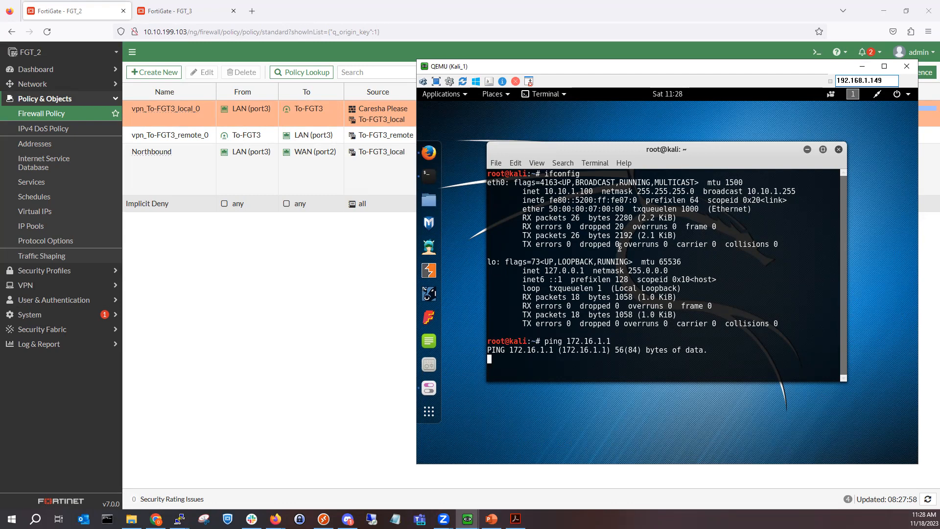
pyautogui.click(429, 152)
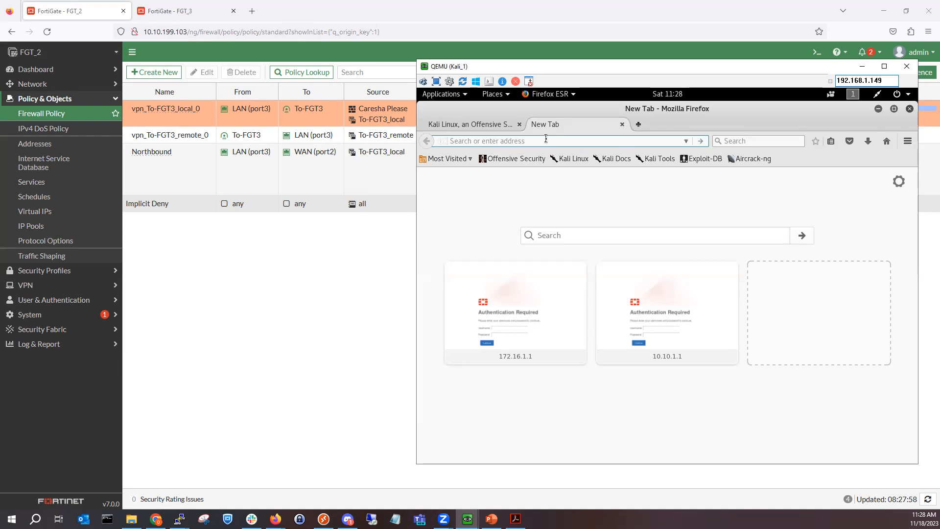
# Step: Load the suggested FortiGate captive portal address in Firefox
pyautogui.write('http')
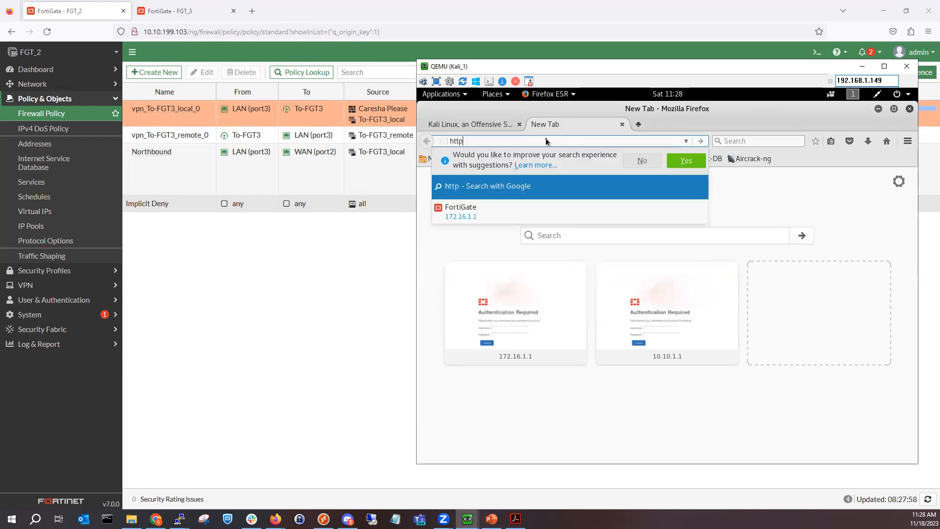
pyautogui.press('Down')
pyautogui.press('Return')
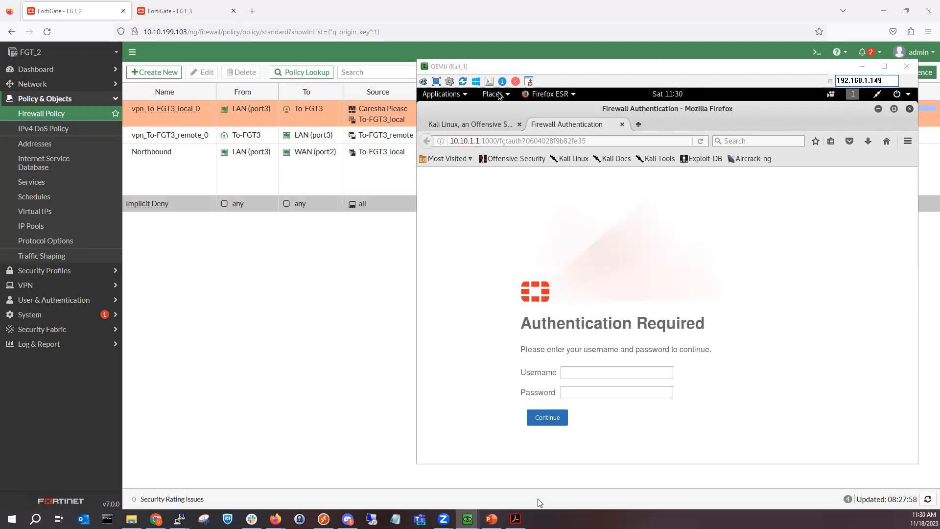
# Step: Log in to the captive portal as the test user, then stop the ping, showing 75% loss
pyautogui.click(597, 373)
pyautogui.write('mykevia')
pyautogui.press('Tab')
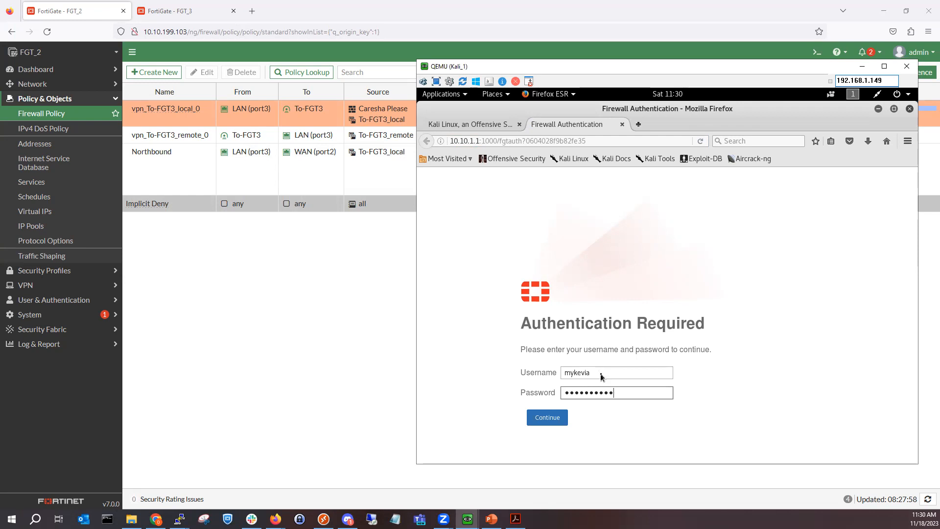
pyautogui.press('Return')
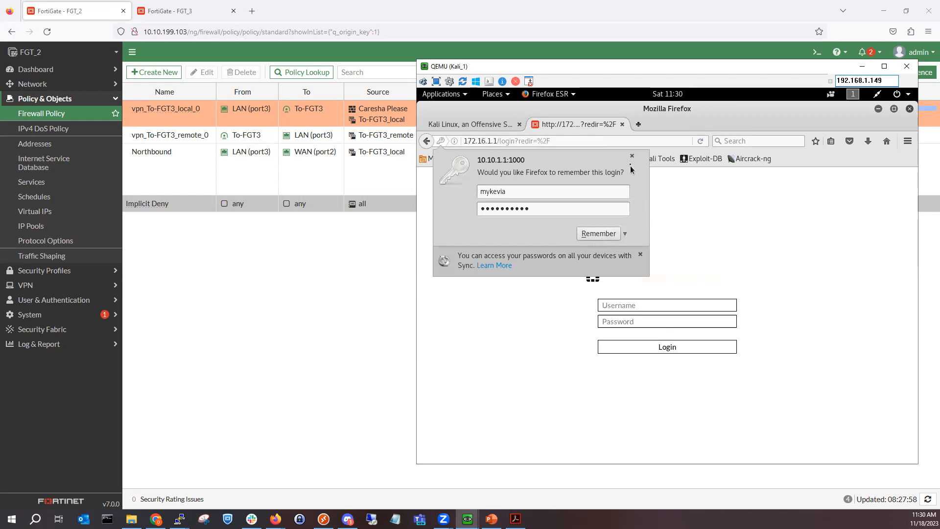
pyautogui.click(631, 155)
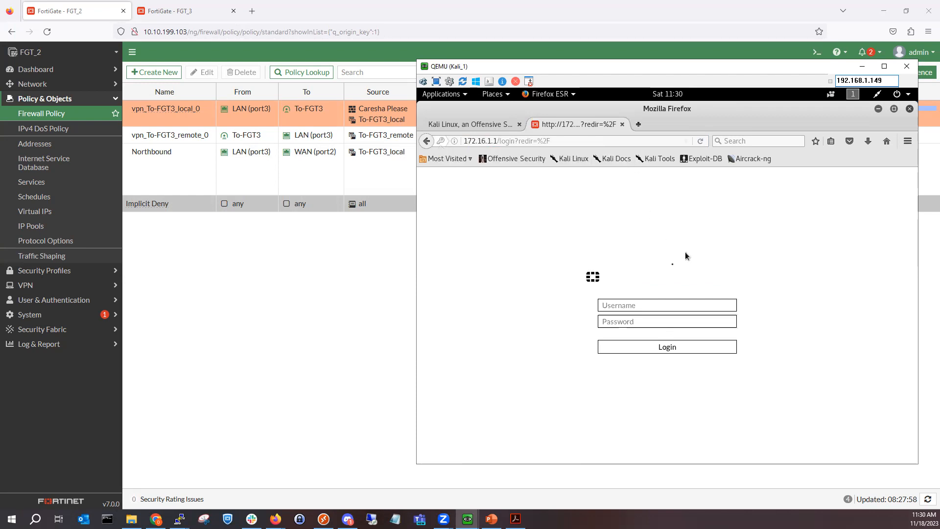
pyautogui.click(878, 108)
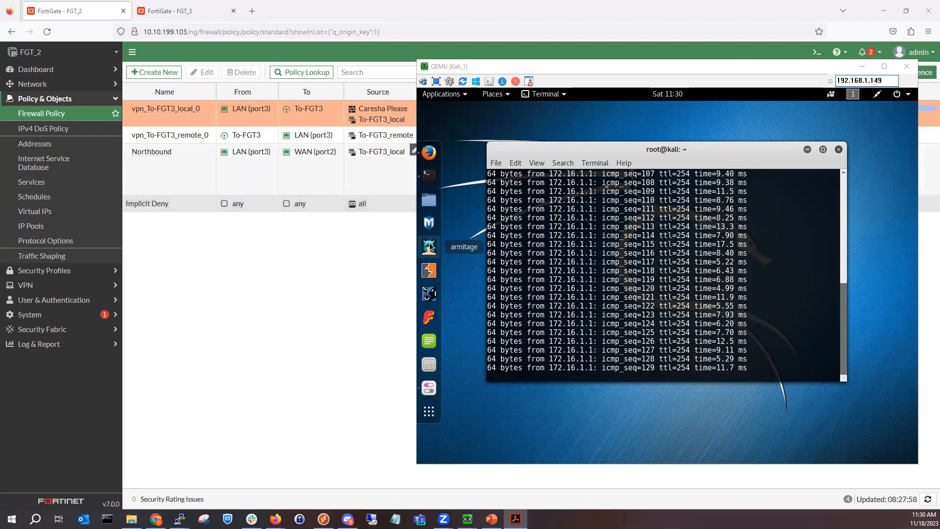
pyautogui.hotkey('ctrl', 'c')
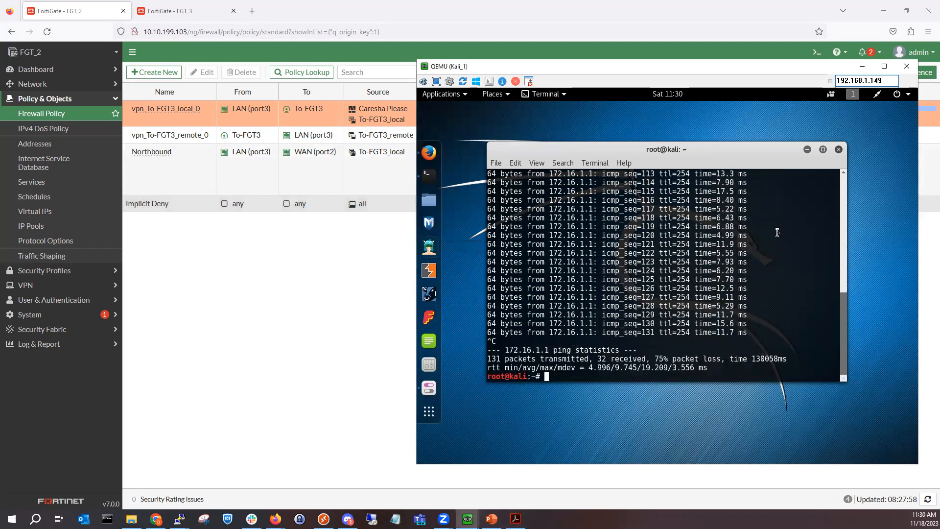
# Step: Remove the user group from vpn_To-FGT3_local_0's source, leaving only To-FGT3_local, and apply
pyautogui.click(864, 68)
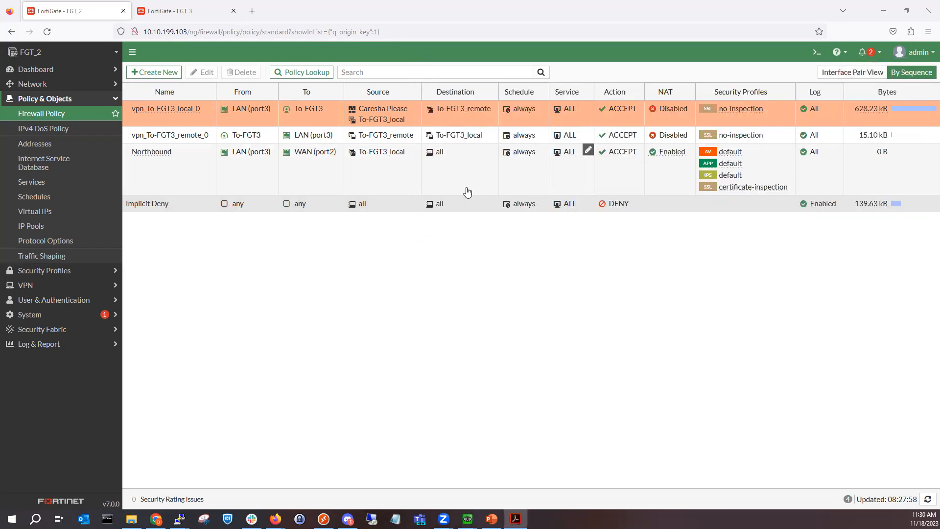
pyautogui.click(415, 108)
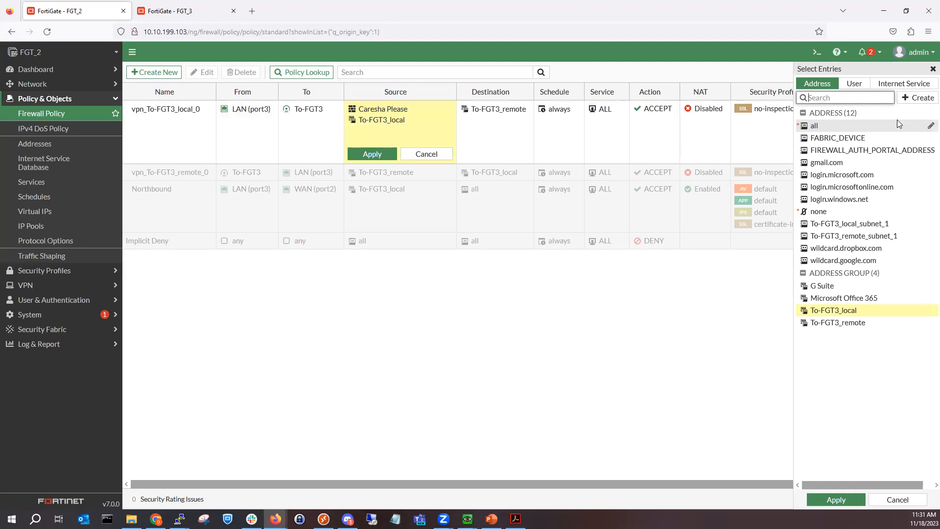
pyautogui.click(854, 84)
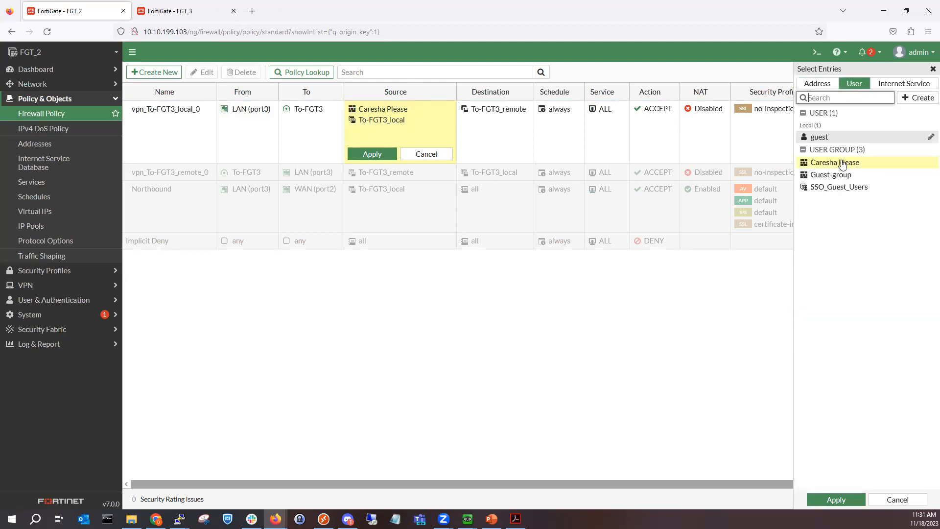
pyautogui.click(392, 153)
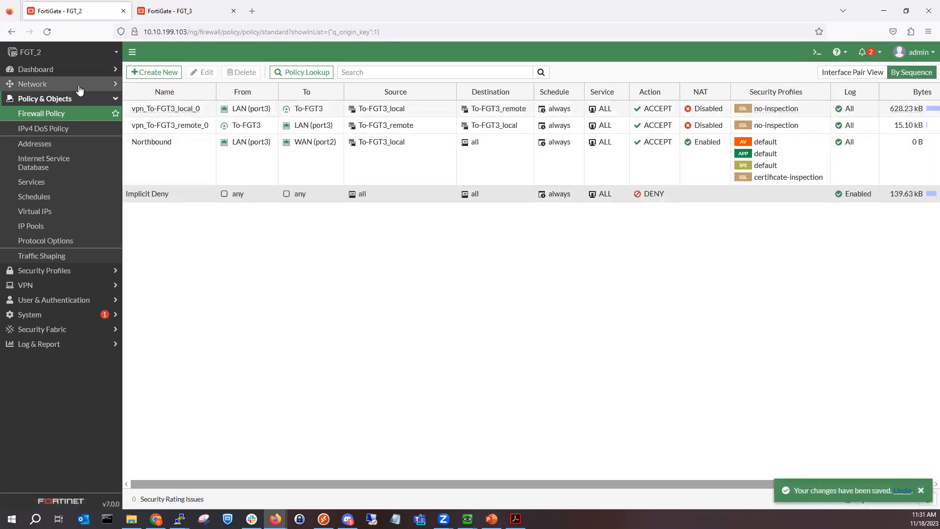
pyautogui.click(79, 86)
pyautogui.click(81, 100)
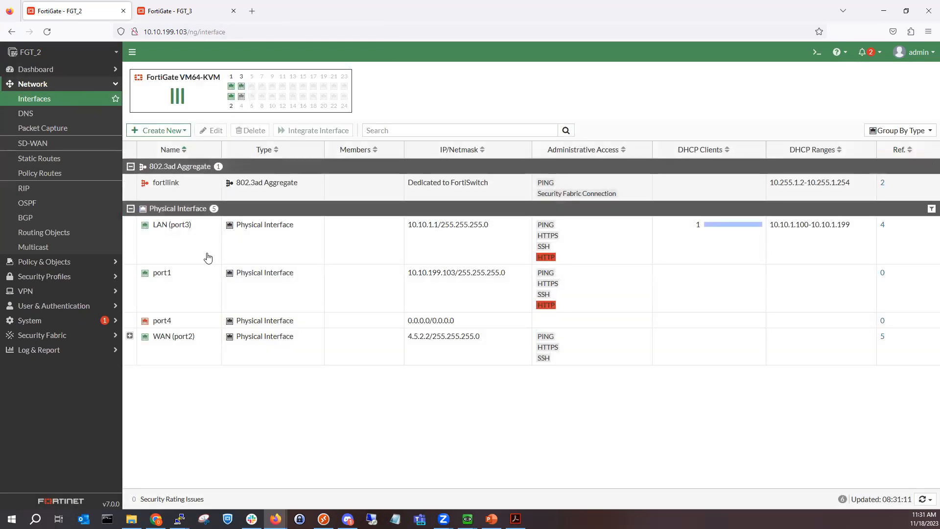
# Step: Enable security mode on LAN (port3) and inspect its Captive Portal options
pyautogui.doubleClick(230, 244)
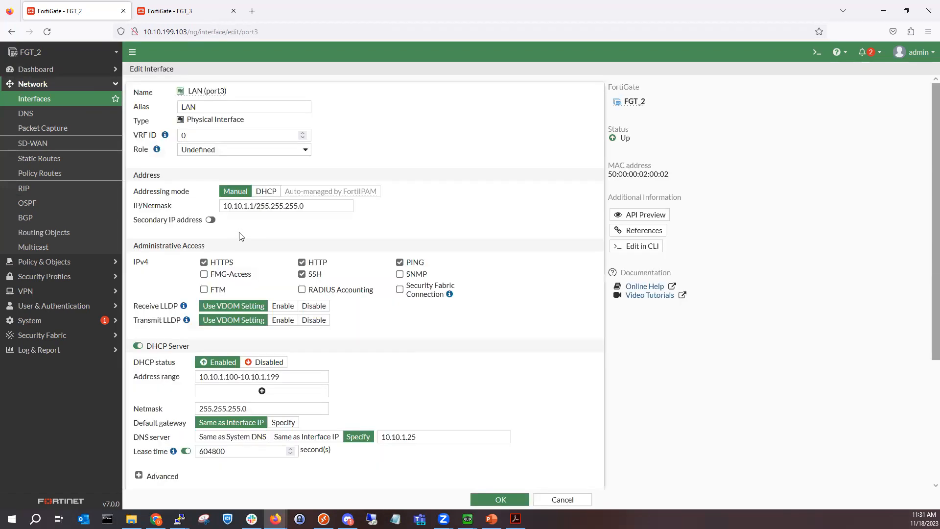
pyautogui.scroll(-3, 266, 345)
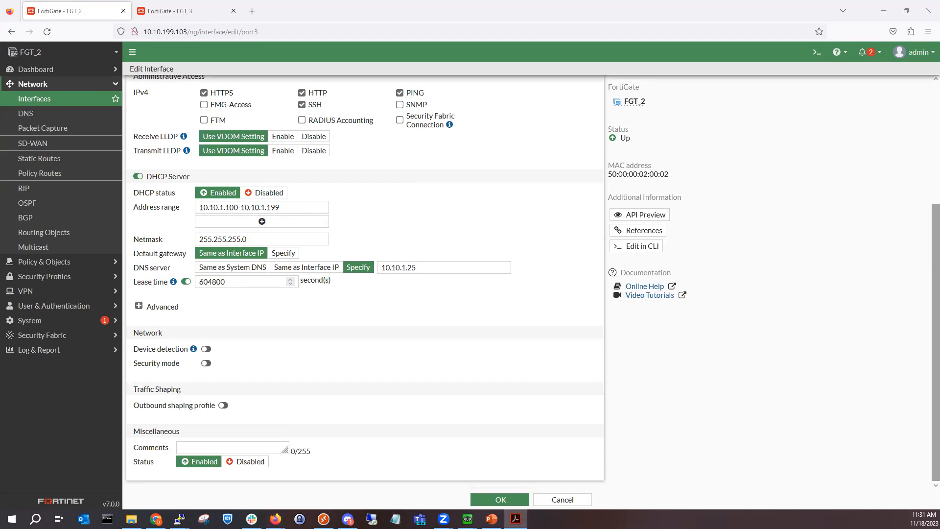
pyautogui.click(206, 363)
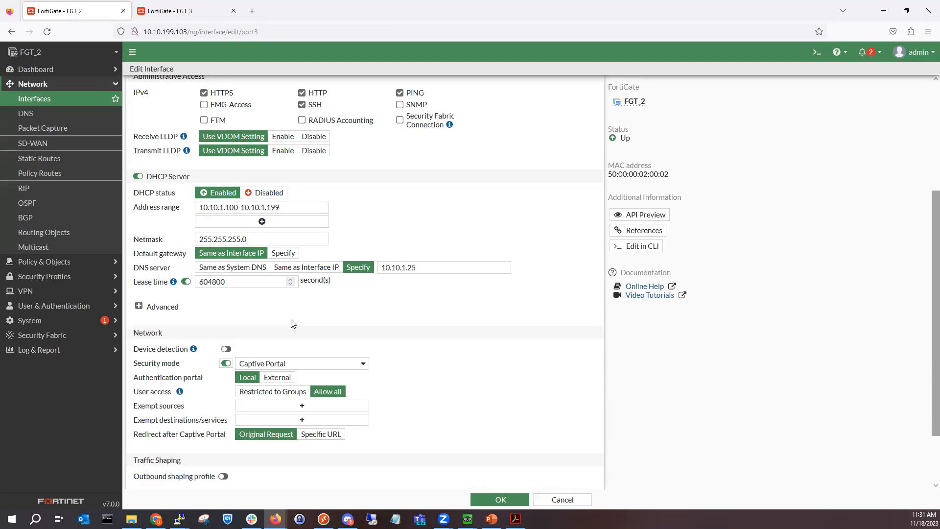
pyautogui.click(326, 364)
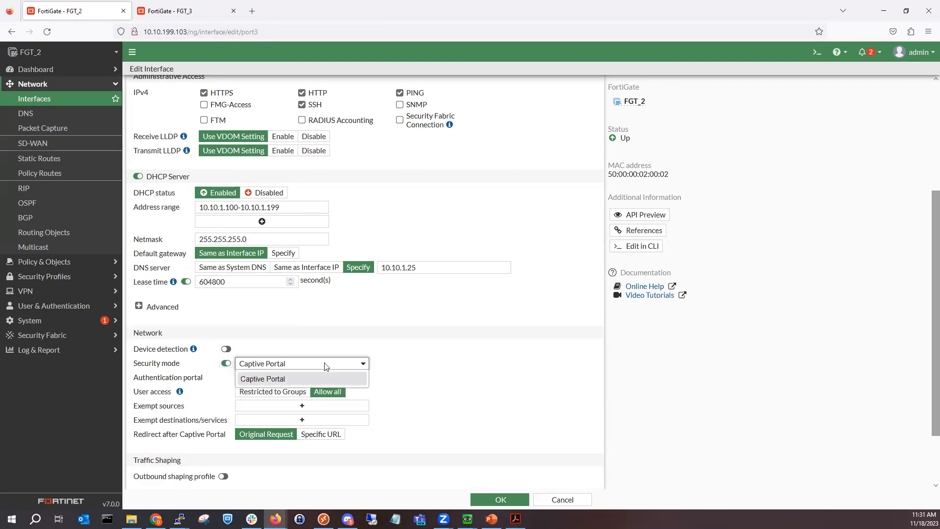
pyautogui.click(326, 364)
pyautogui.click(326, 365)
pyautogui.click(446, 367)
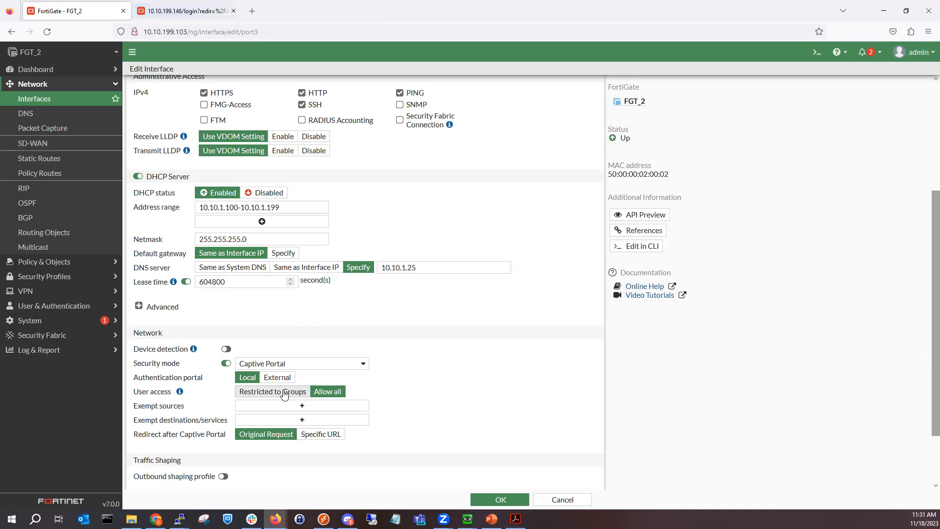
# Step: Set LAN (port3)'s captive portal to Local, restricted to the new user group
pyautogui.click(292, 380)
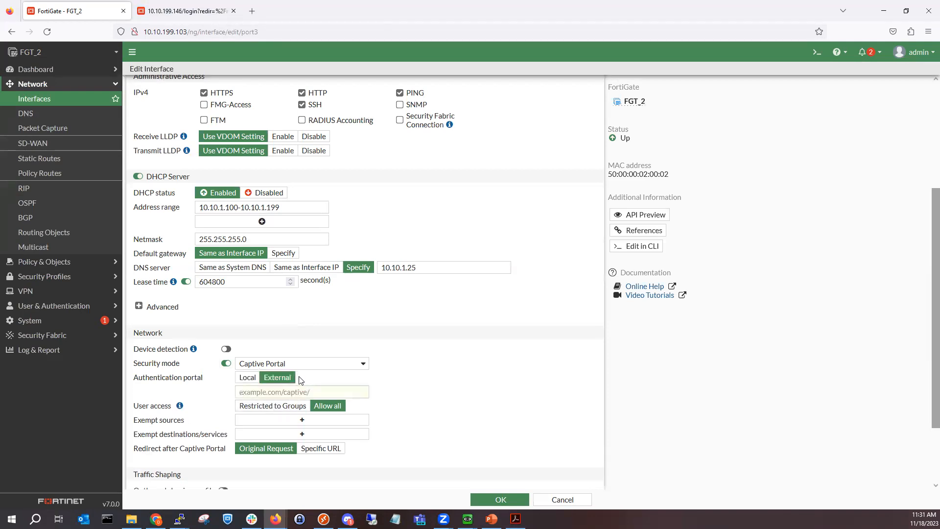
pyautogui.click(244, 381)
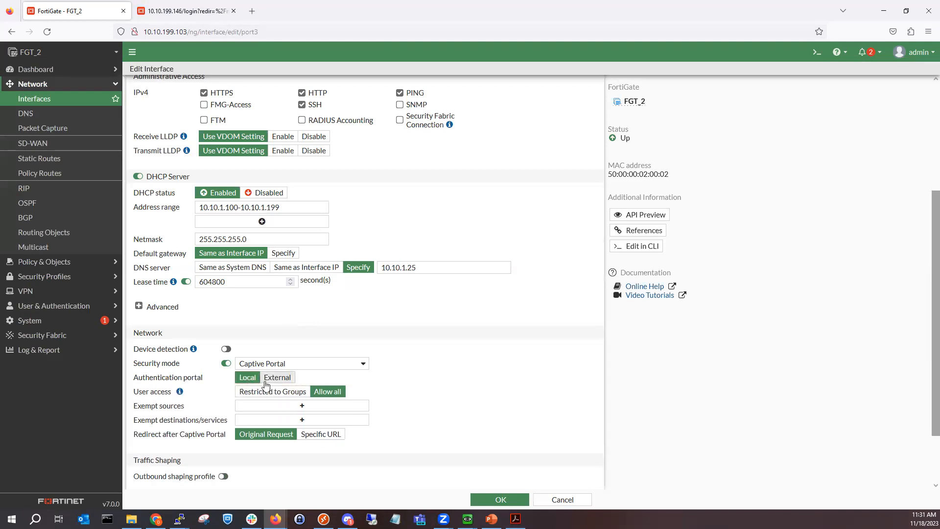
pyautogui.click(270, 393)
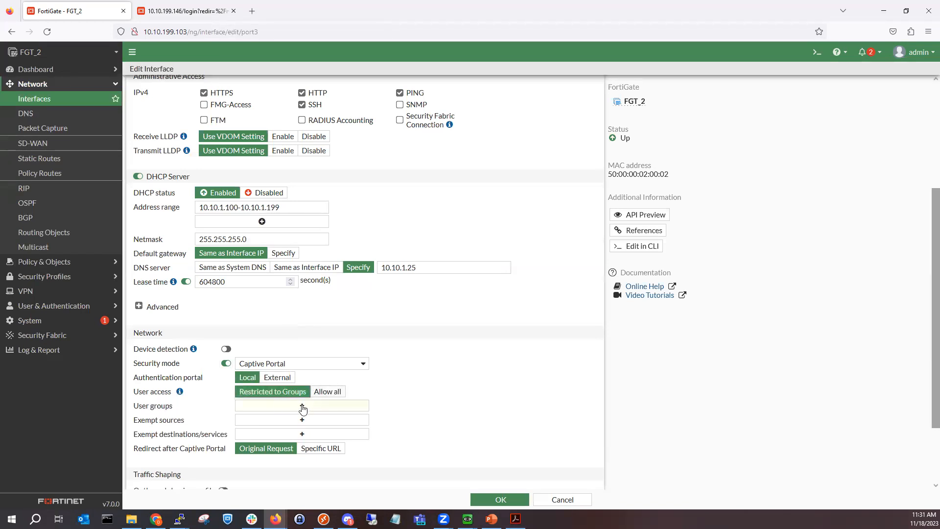
pyautogui.click(302, 406)
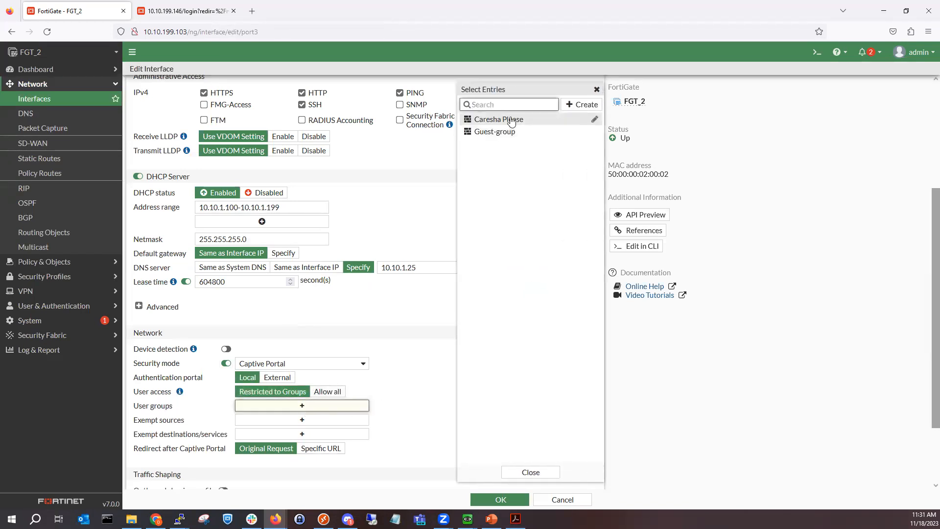
pyautogui.click(511, 120)
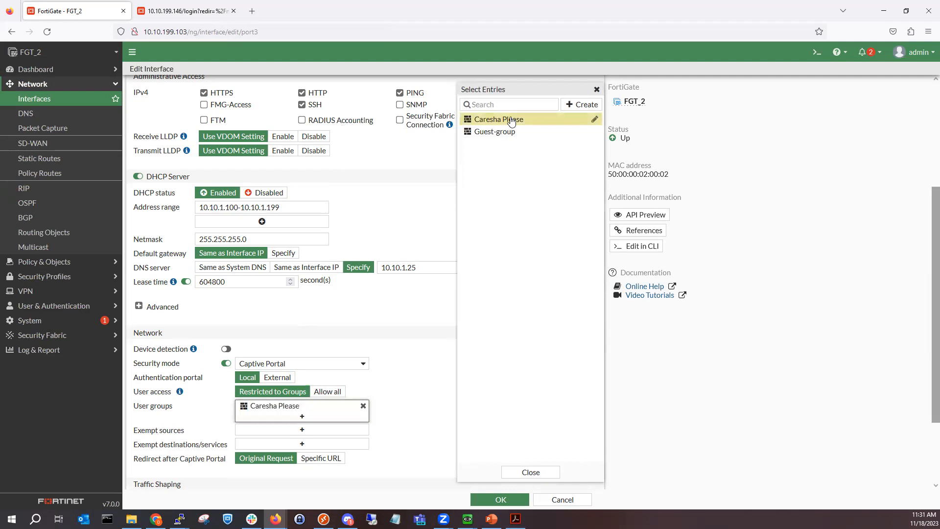
pyautogui.click(416, 329)
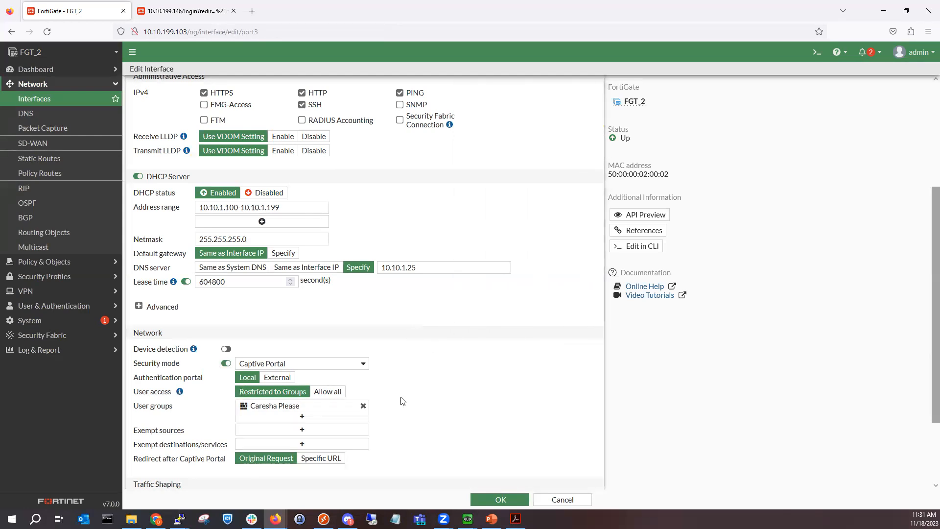
# Step: Keep redirecting to the original request after login and save the interface
pyautogui.scroll(-1, 276, 400)
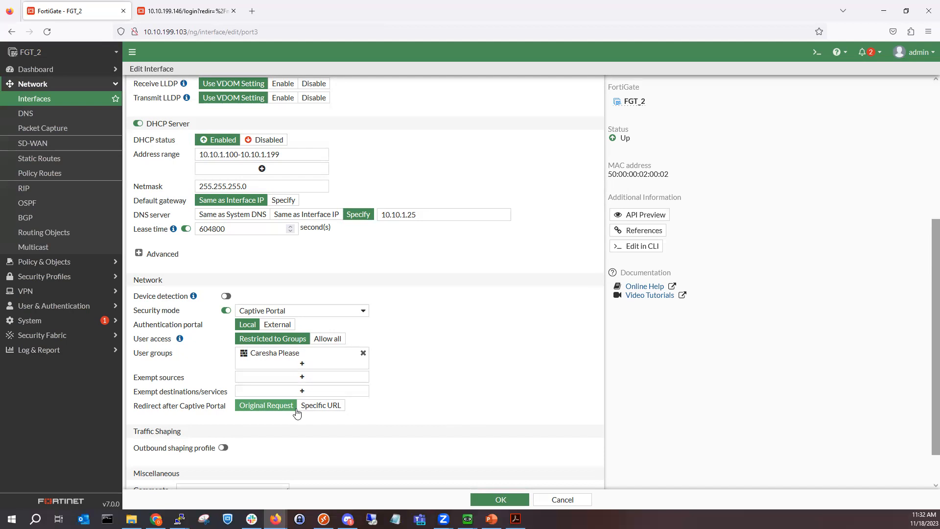
pyautogui.click(313, 405)
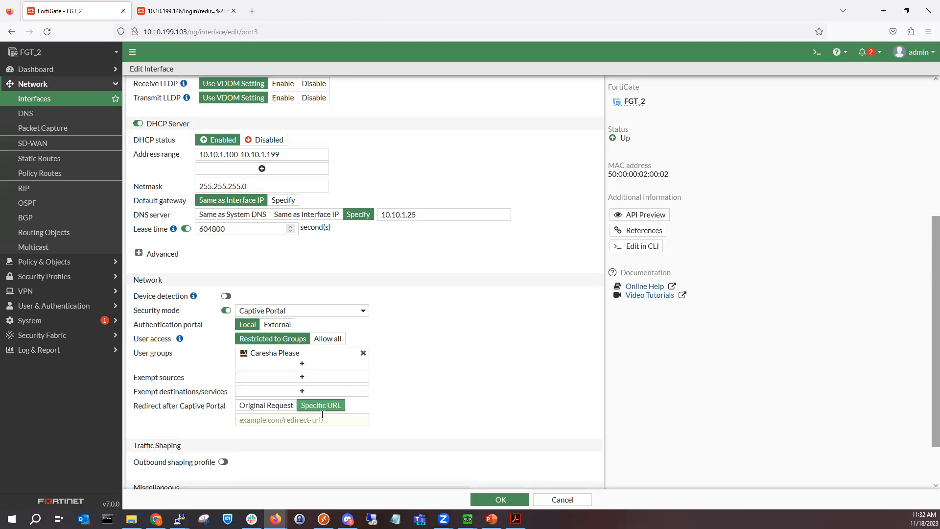
pyautogui.click(268, 405)
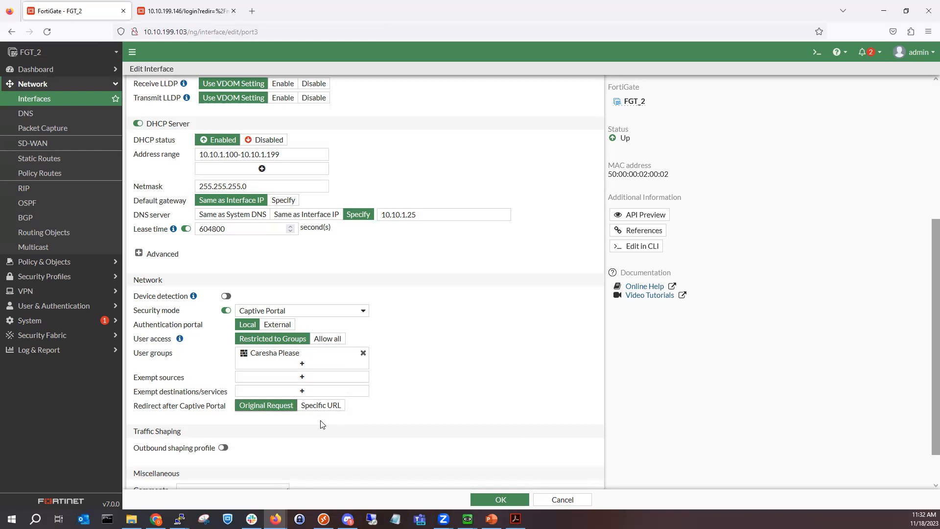
pyautogui.scroll(-2, 342, 431)
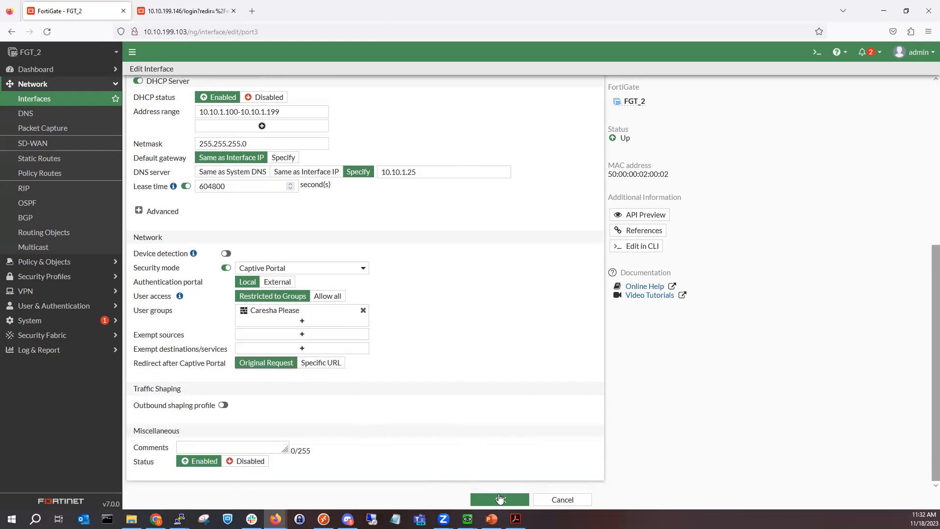
pyautogui.click(499, 499)
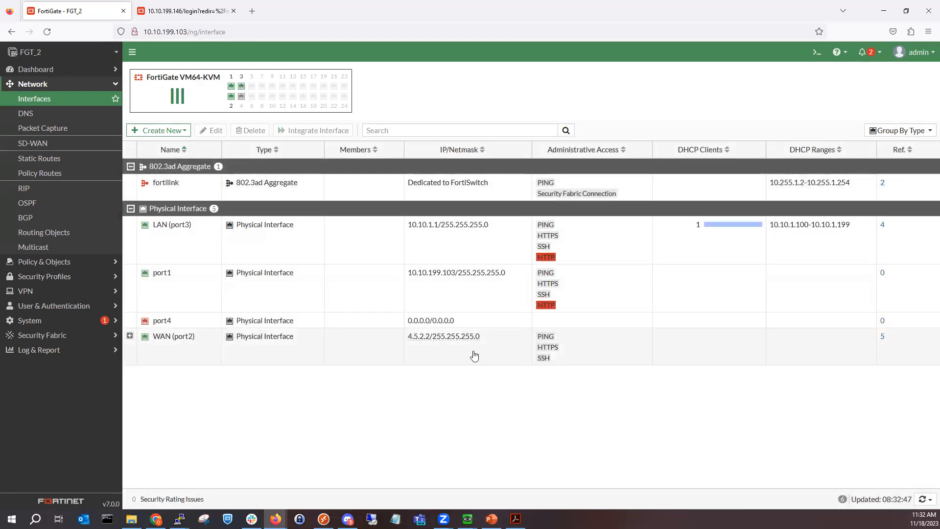
# Step: Log back in to FGT_3 as admin after the expired session, declining Firefox's password save
pyautogui.click(154, 15)
pyautogui.write('admin')
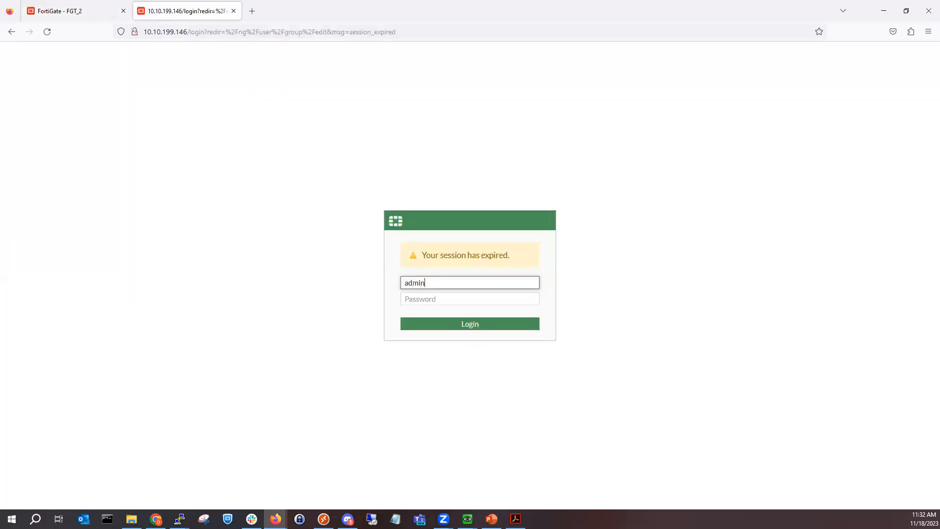
pyautogui.press('Tab')
pyautogui.write('•')
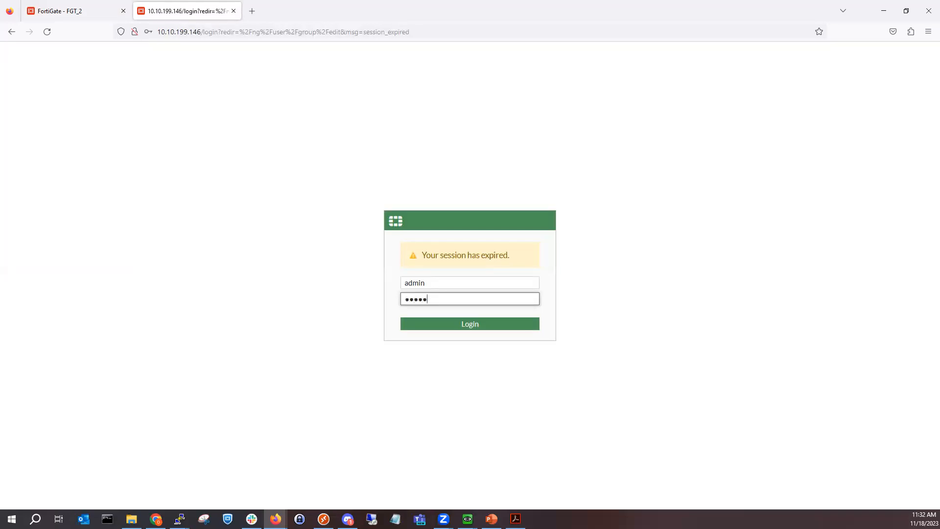
pyautogui.press('BackSpace')
pyautogui.press('BackSpace')
pyautogui.press('BackSpace')
pyautogui.write('•')
pyautogui.press('BackSpace')
pyautogui.press('BackSpace')
pyautogui.press('BackSpace')
pyautogui.press('BackSpace')
pyautogui.press('BackSpace')
pyautogui.press('BackSpace')
pyautogui.press('BackSpace')
pyautogui.press('BackSpace')
pyautogui.write('••')
pyautogui.press('Return')
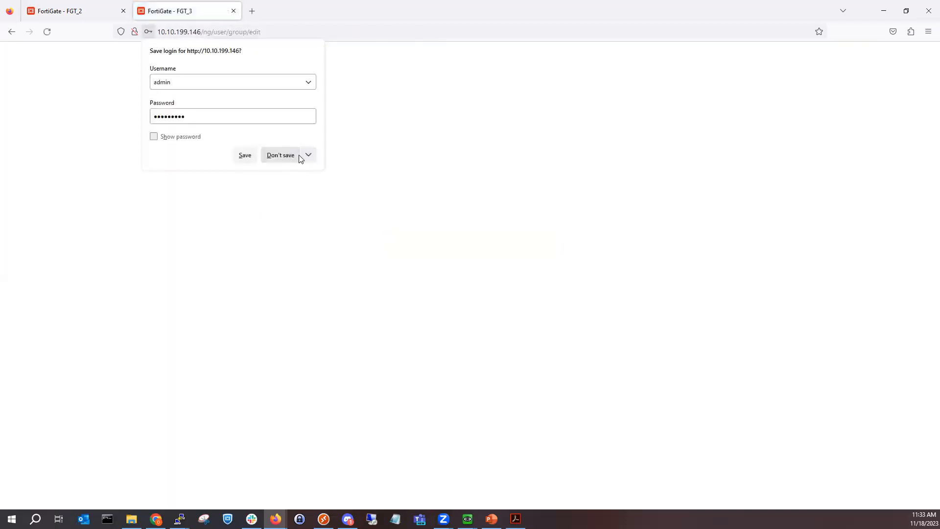
pyautogui.click(296, 156)
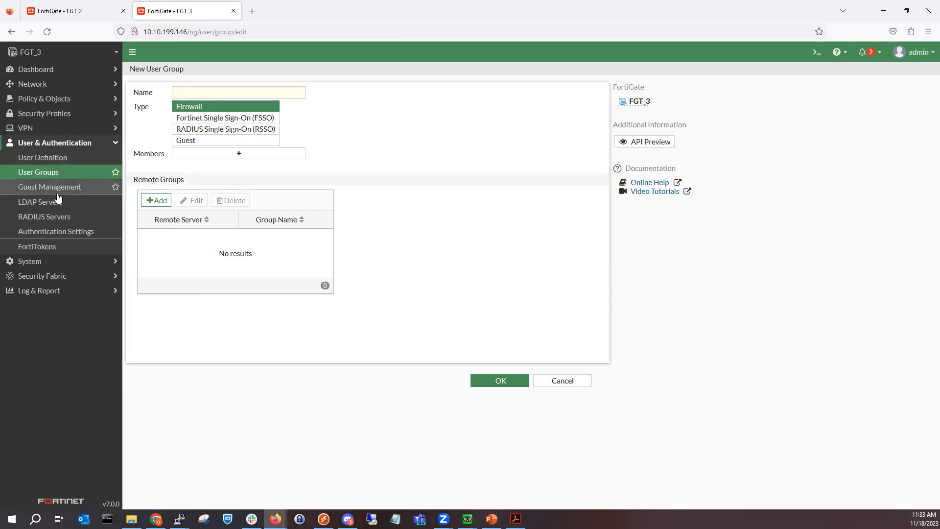
# Step: Create a named Firewall user group with a remote group match on the WinServer01LDAP server
pyautogui.click(187, 90)
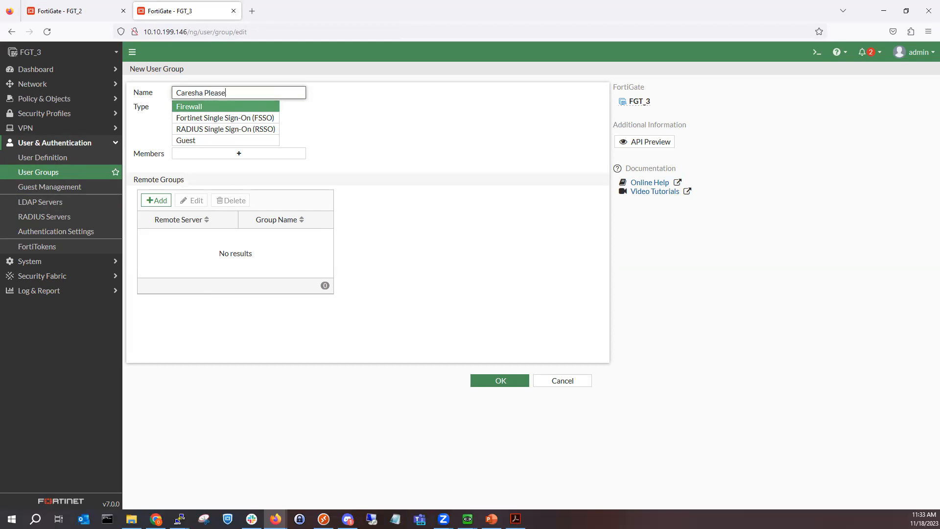
pyautogui.click(155, 200)
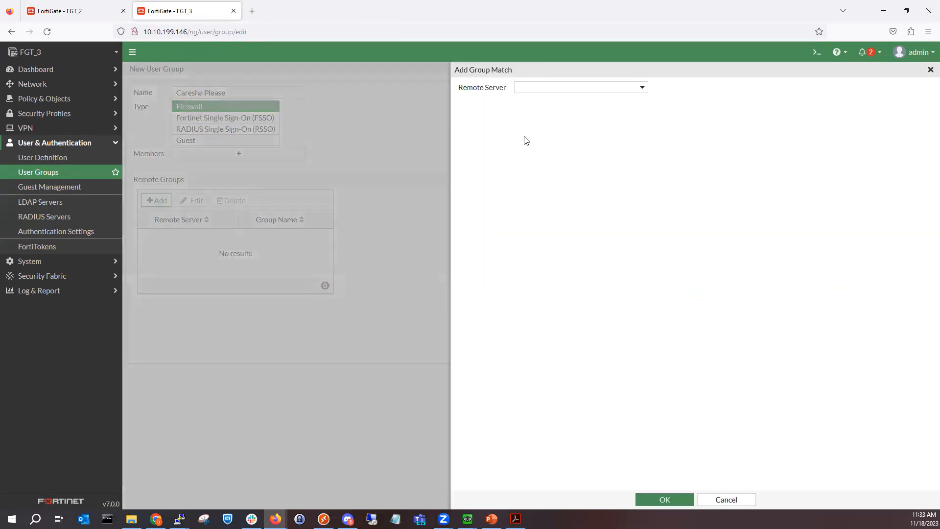
pyautogui.click(557, 89)
pyautogui.click(566, 128)
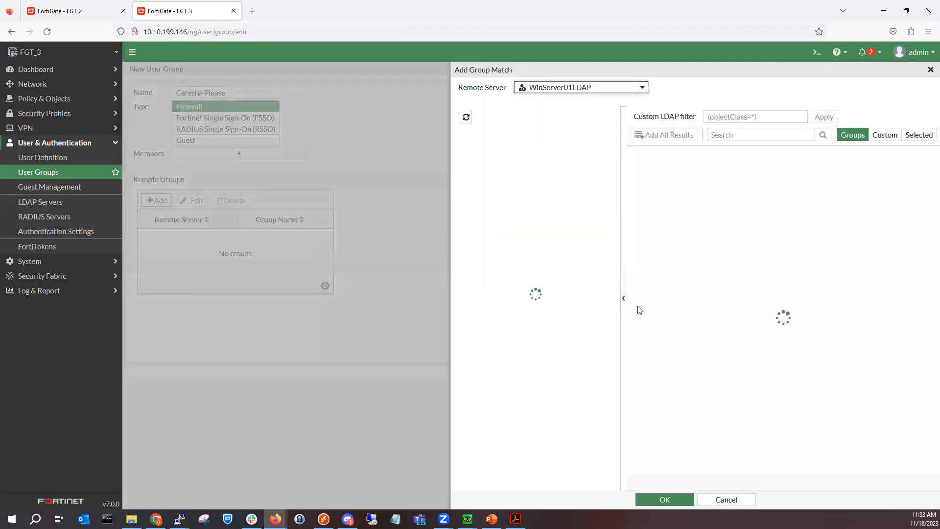
pyautogui.click(685, 504)
pyautogui.click(499, 381)
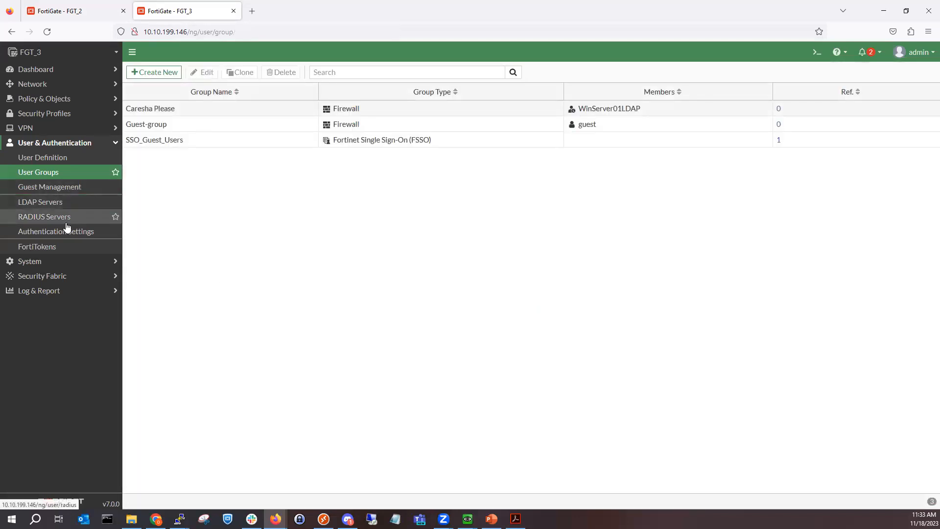
pyautogui.click(67, 203)
# Step: Re-enter WinServer01LDAP's bind password, run Test Connectivity, and save the LDAP server
pyautogui.click(326, 109)
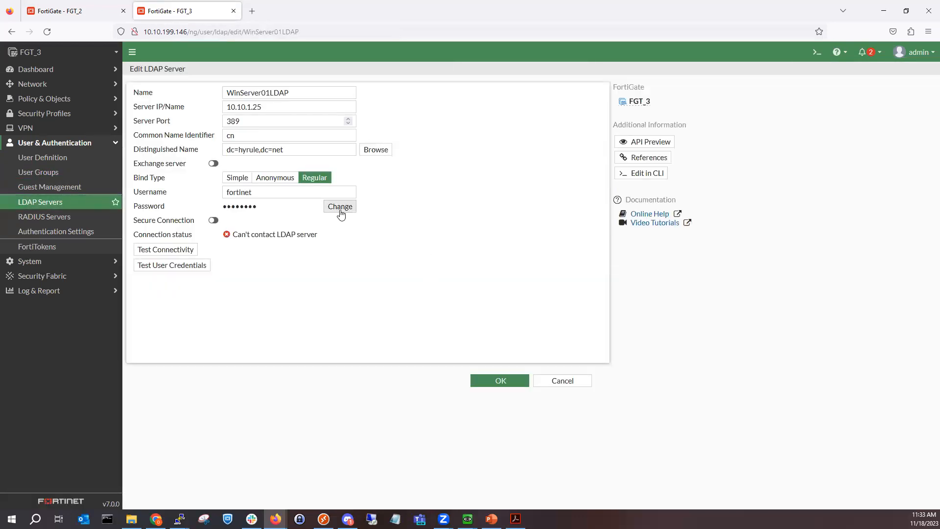
pyautogui.click(340, 211)
pyautogui.click(330, 211)
pyautogui.write('f')
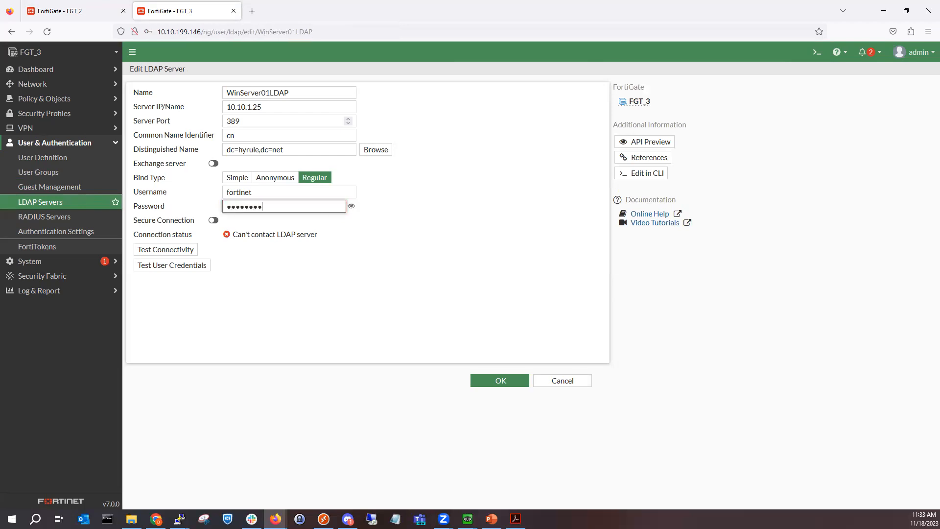
pyautogui.click(177, 251)
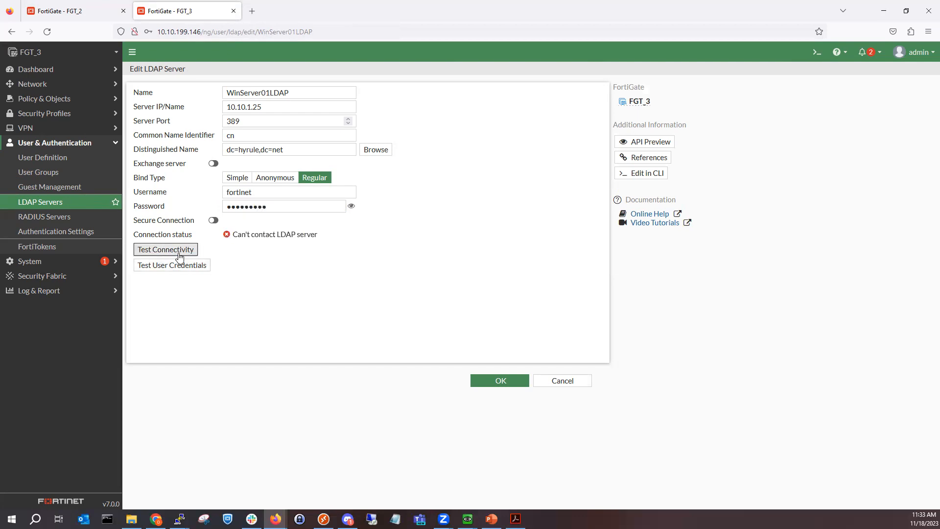
pyautogui.click(502, 383)
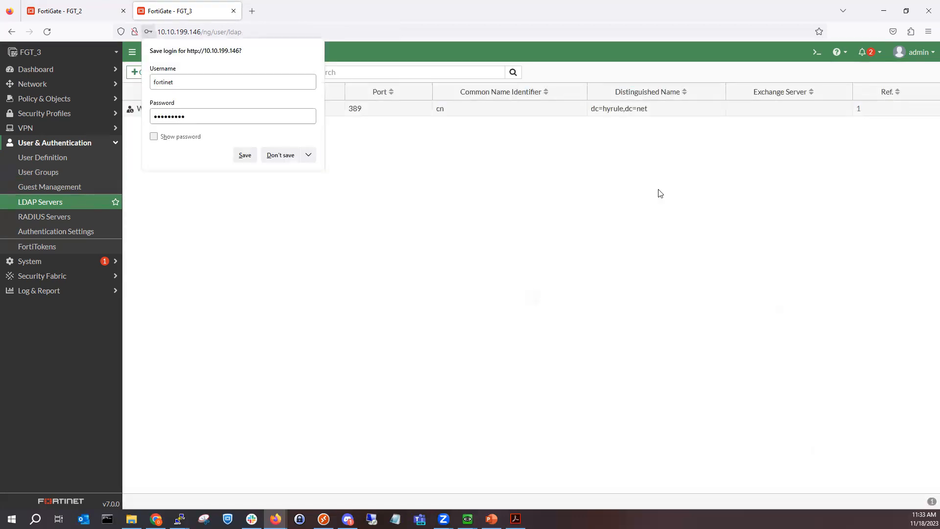
pyautogui.click(816, 52)
pyautogui.write('config')
pyautogui.press('BackSpace')
pyautogui.press('BackSpace')
pyautogui.write('ig user ')
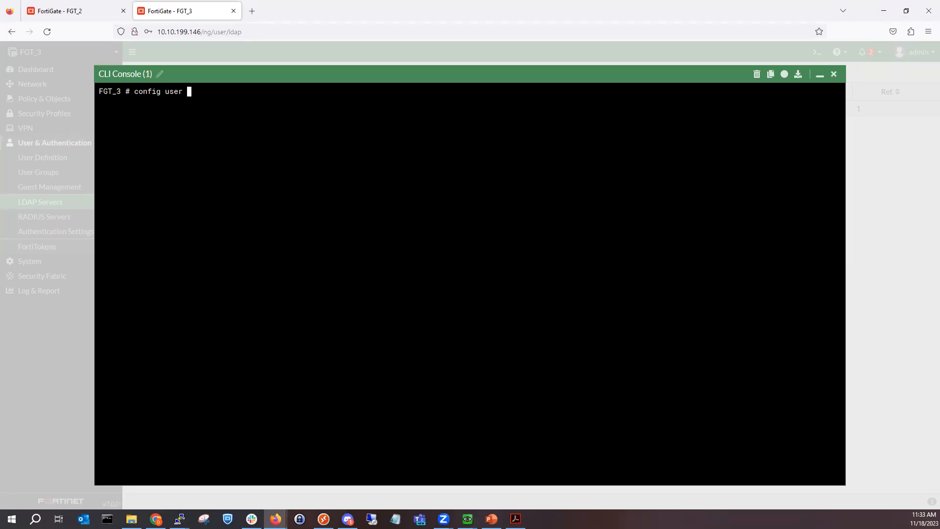
pyautogui.write('ldap')
pyautogui.press('Return')
pyautogui.write('s')
pyautogui.press('BackSpace')
pyautogui.write('show')
pyautogui.press('Return')
pyautogui.write('set')
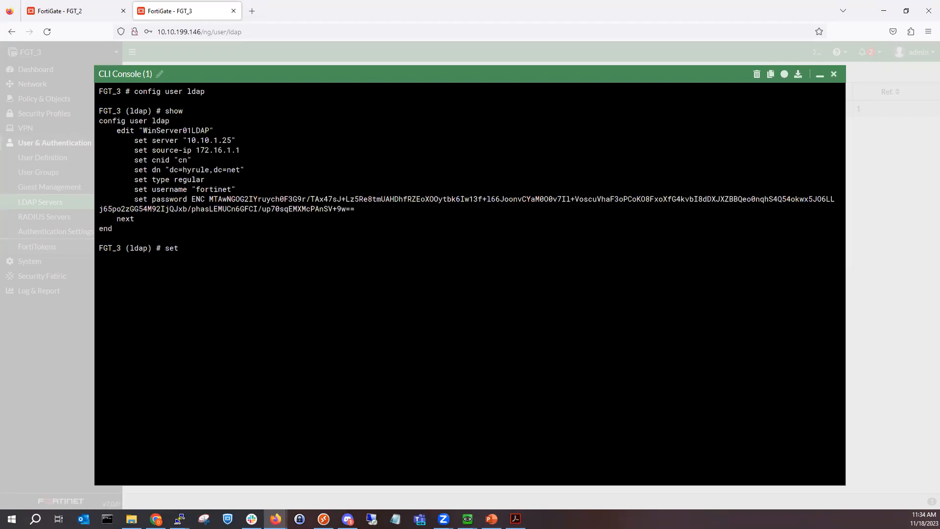
pyautogui.press('BackSpace')
pyautogui.press('BackSpace')
pyautogui.press('BackSpace')
pyautogui.press('BackSpace')
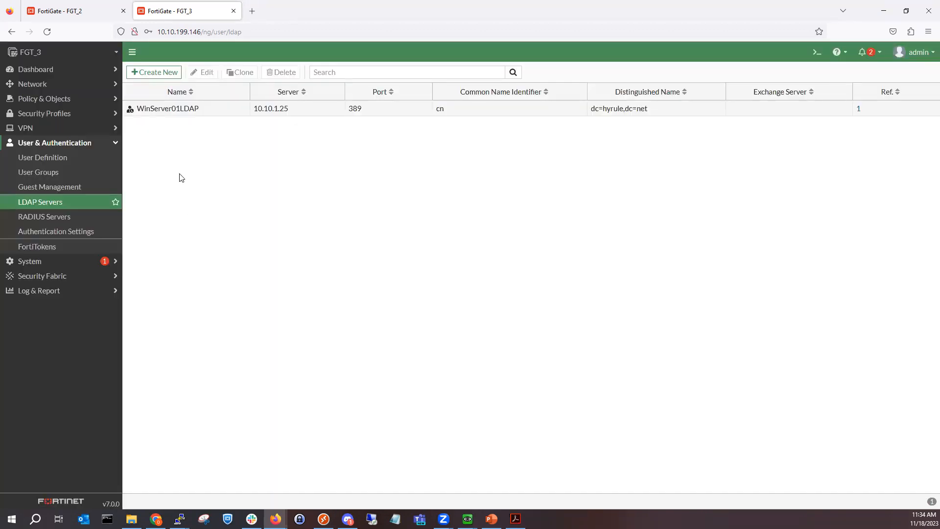
pyautogui.click(59, 11)
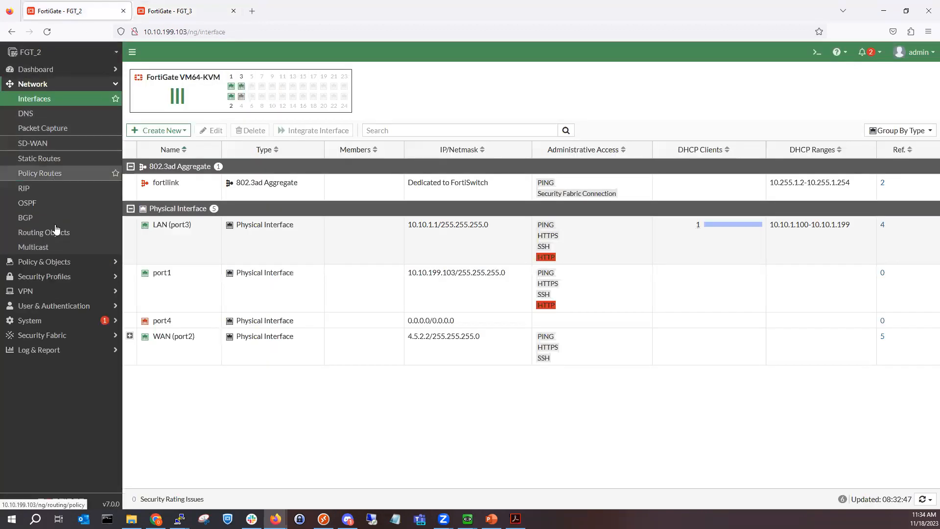
pyautogui.click(50, 263)
pyautogui.click(65, 114)
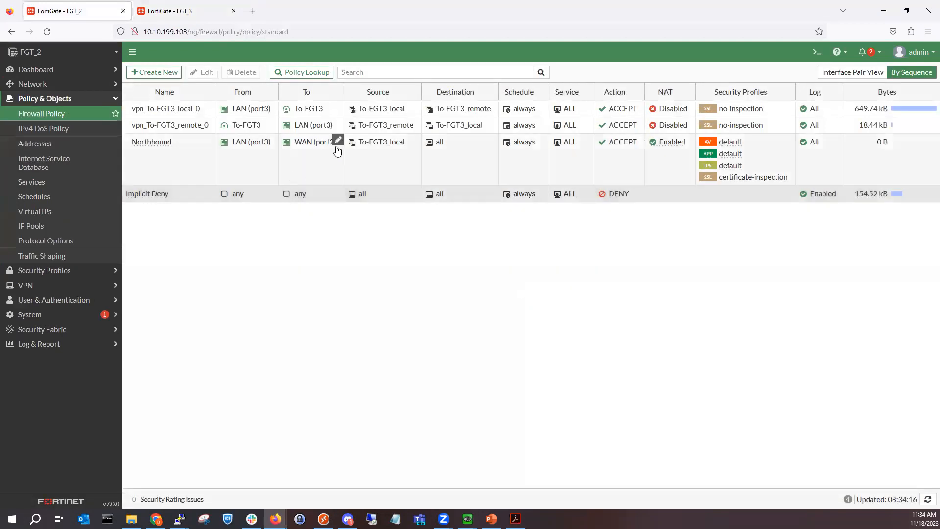
pyautogui.click(174, 12)
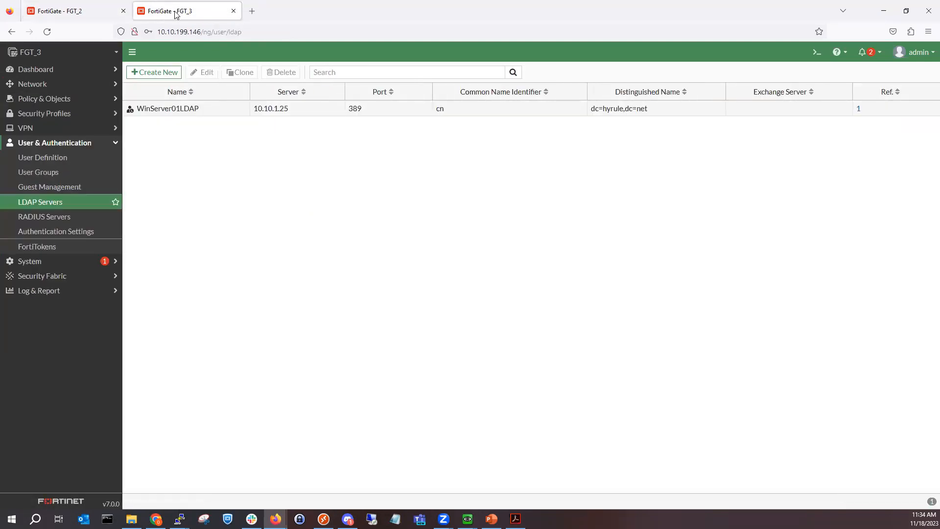
pyautogui.click(80, 101)
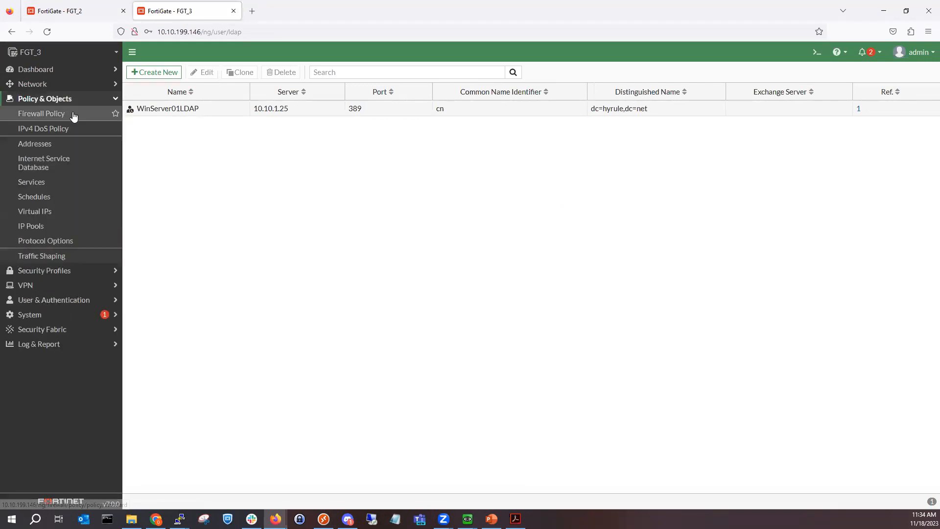
pyautogui.click(78, 115)
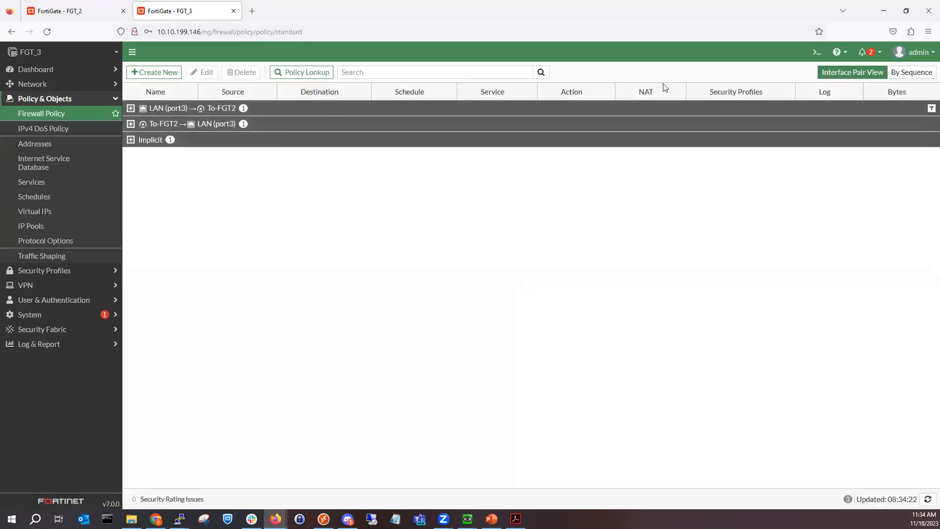
pyautogui.click(912, 72)
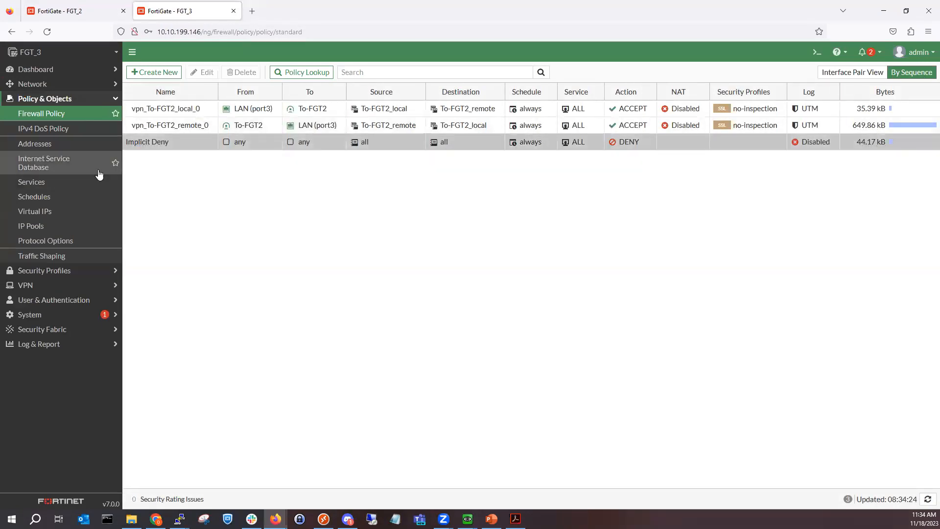
pyautogui.click(73, 300)
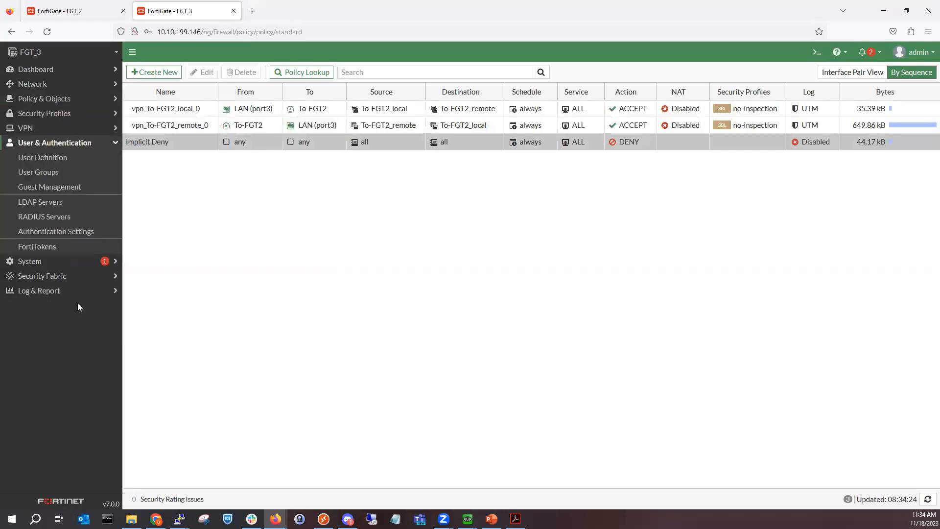
pyautogui.click(74, 207)
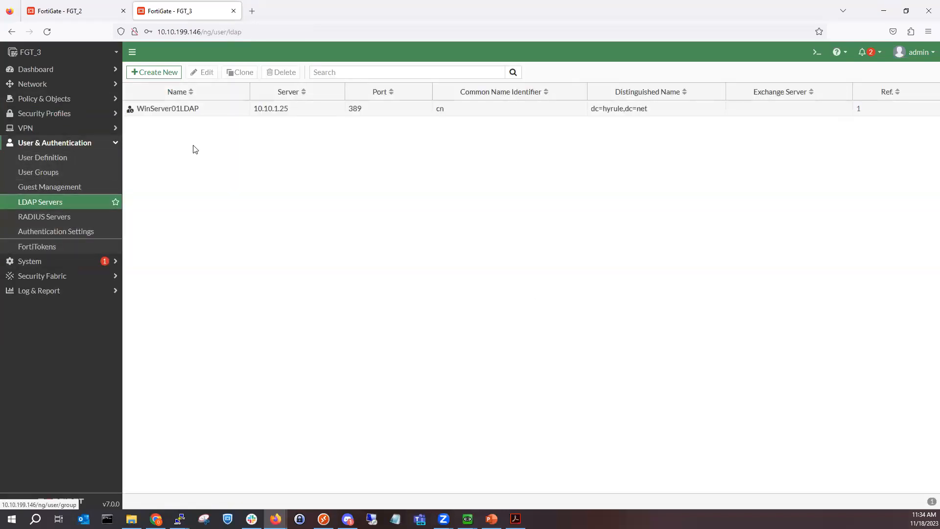
# Step: Retest WinServer01LDAP connectivity and verify a test user's credentials, declining the browser's login save
pyautogui.doubleClick(233, 109)
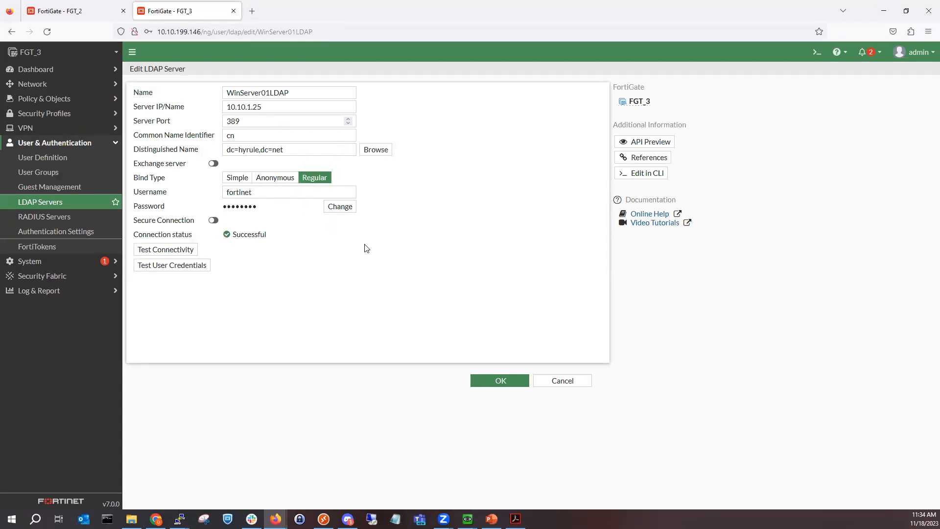
pyautogui.click(184, 248)
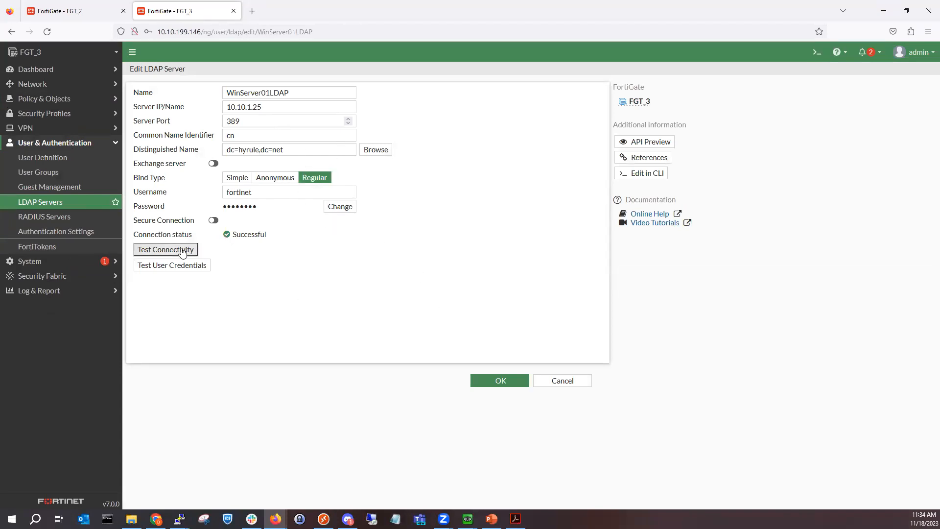
pyautogui.click(185, 265)
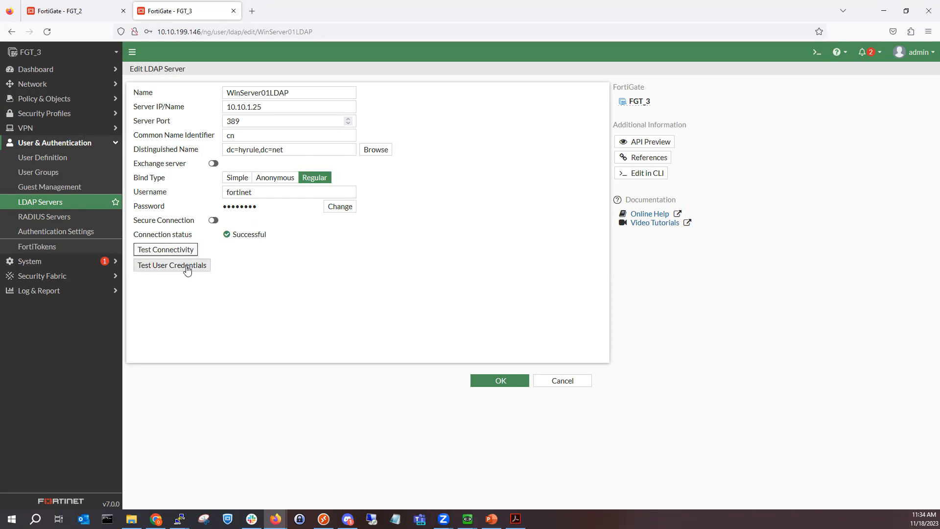
pyautogui.click(598, 96)
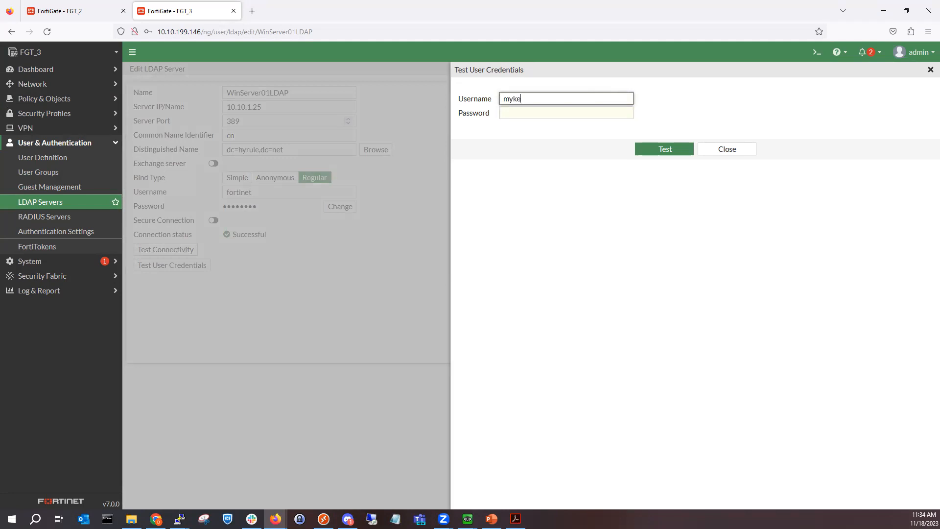
pyautogui.press('Tab')
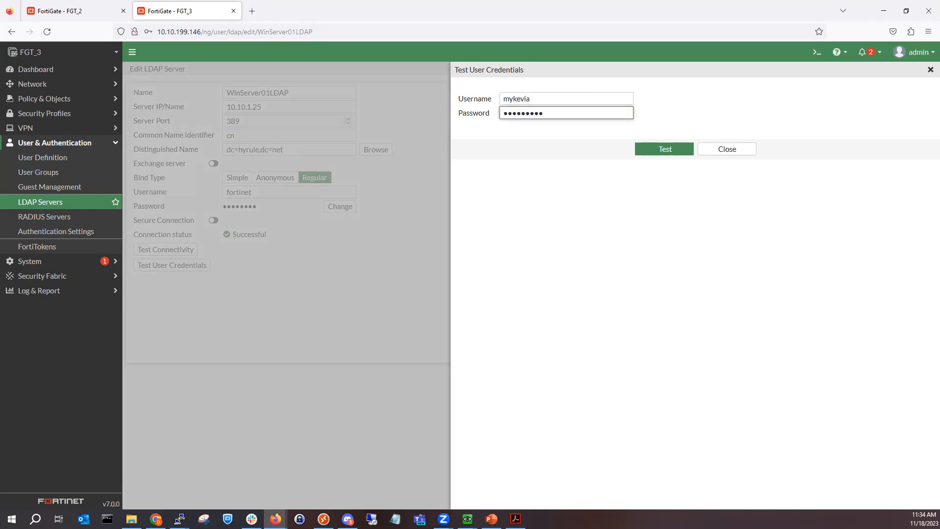
pyautogui.press('Return')
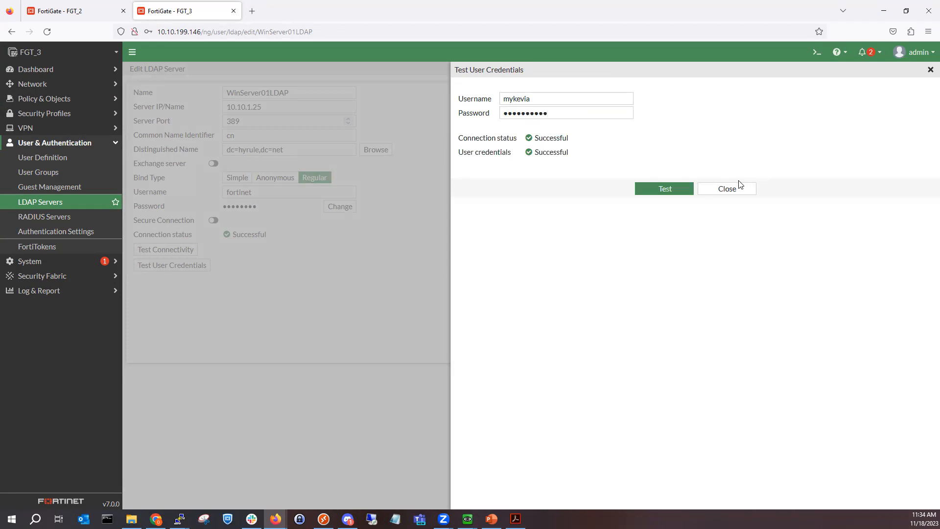
pyautogui.click(739, 187)
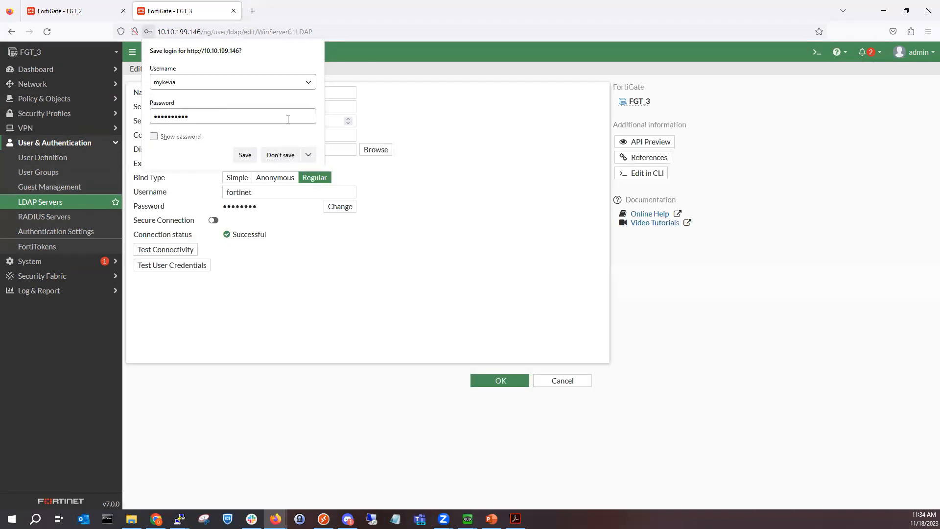
pyautogui.click(276, 156)
pyautogui.click(50, 173)
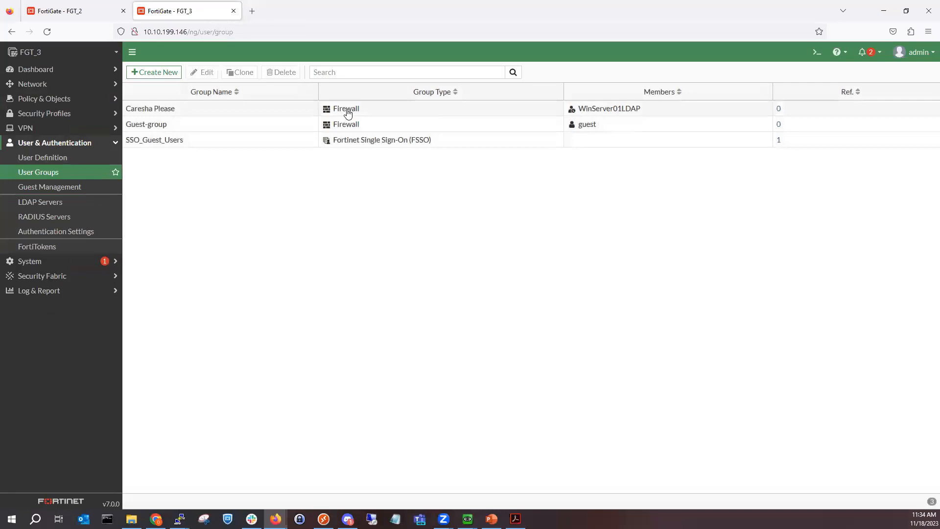
# Step: Match the Caresha Please group to LDAP group BeyHive (CN=BeyHive,CN=Users,DC=hyrule,DC=net) and save
pyautogui.doubleClick(262, 110)
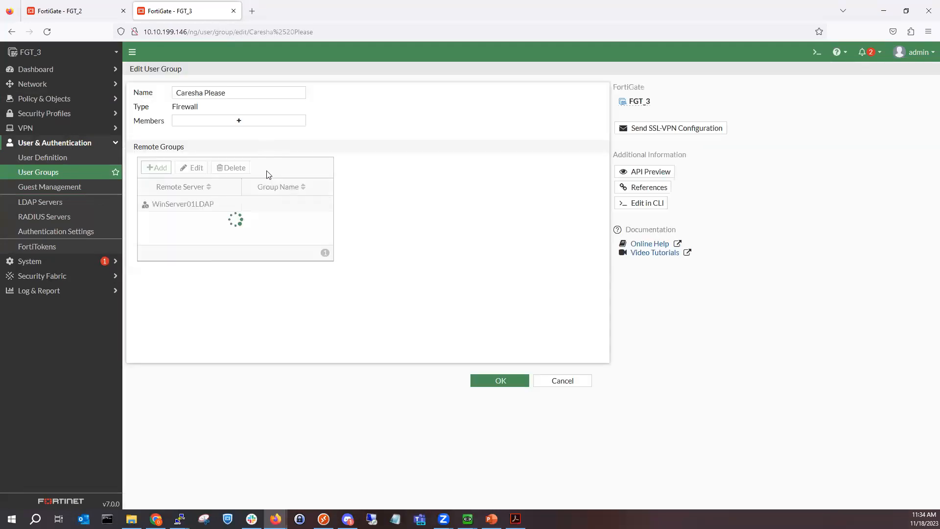
pyautogui.doubleClick(238, 203)
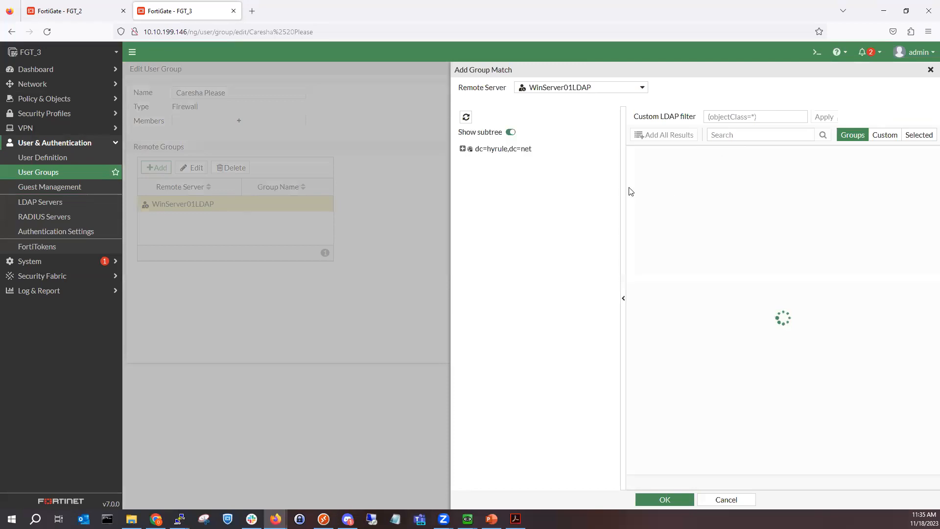
pyautogui.click(736, 140)
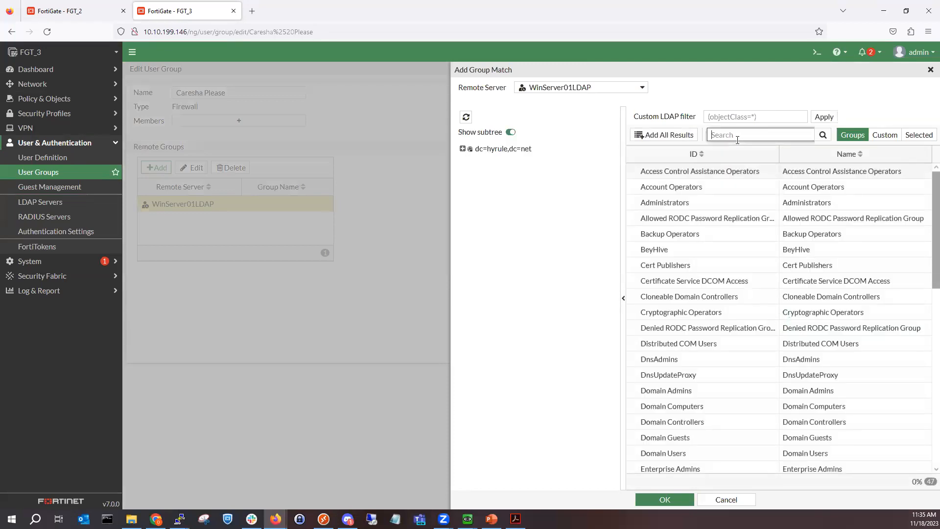
pyautogui.write('beyhive')
pyautogui.click(823, 135)
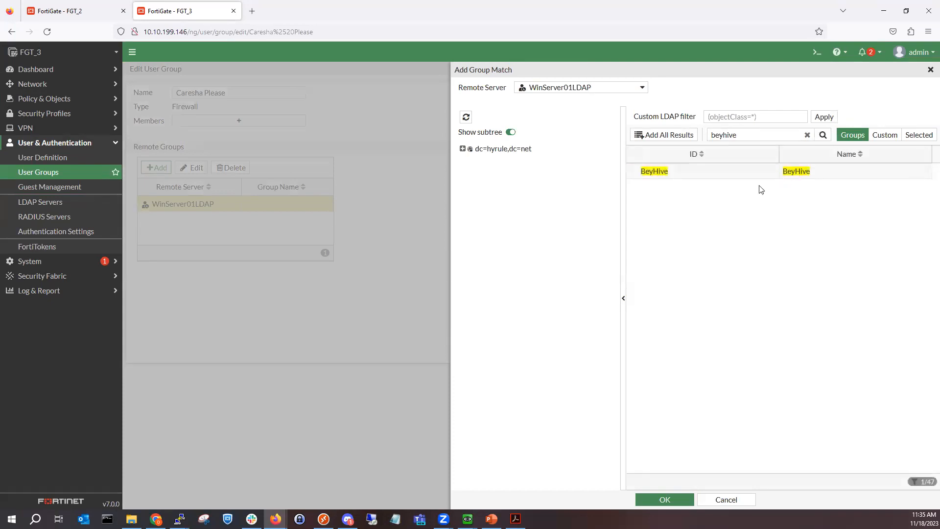
pyautogui.rightClick(753, 179)
pyautogui.click(773, 184)
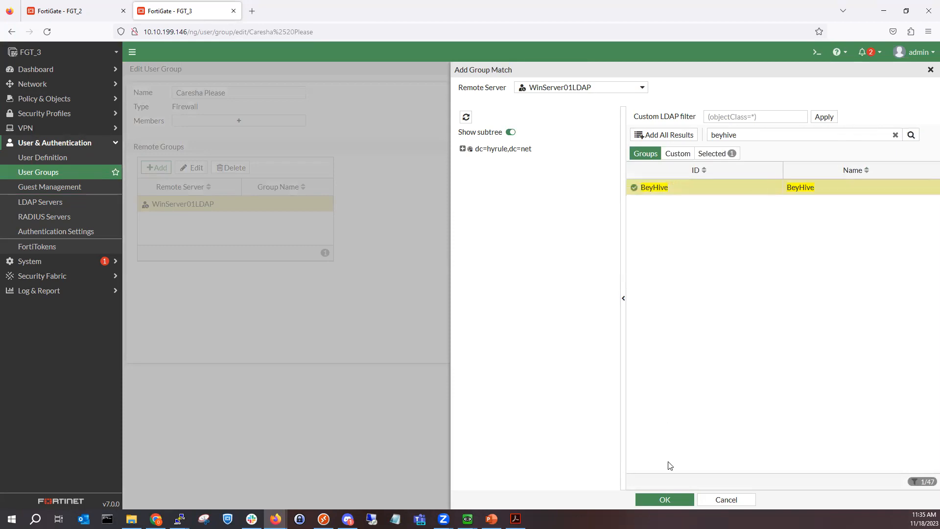
pyautogui.click(665, 499)
pyautogui.click(488, 382)
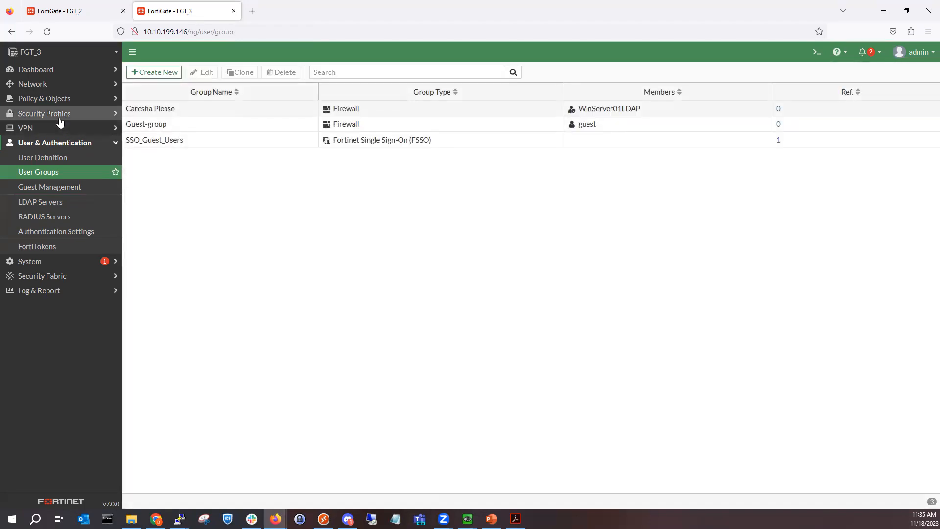
pyautogui.click(80, 88)
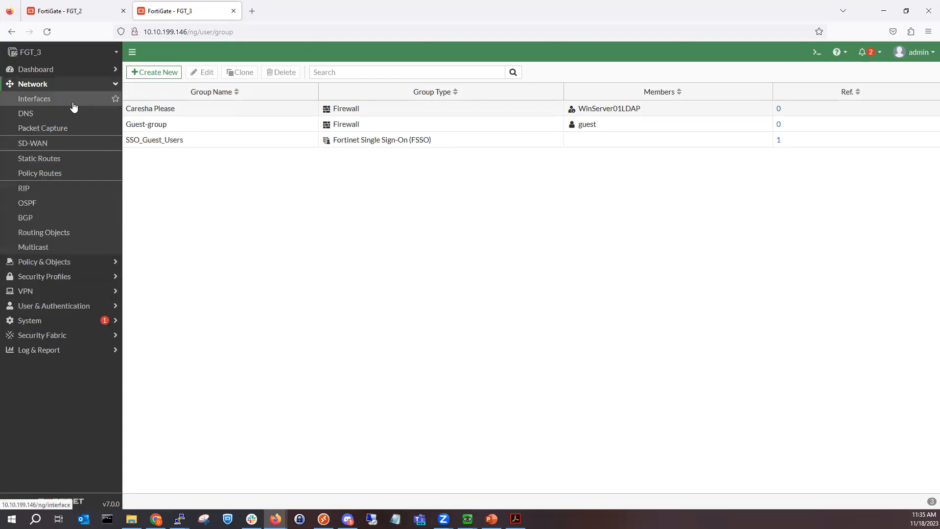
# Step: Enable Captive Portal security mode on LAN (port3), restricted to the Caresha Please group
pyautogui.click(71, 103)
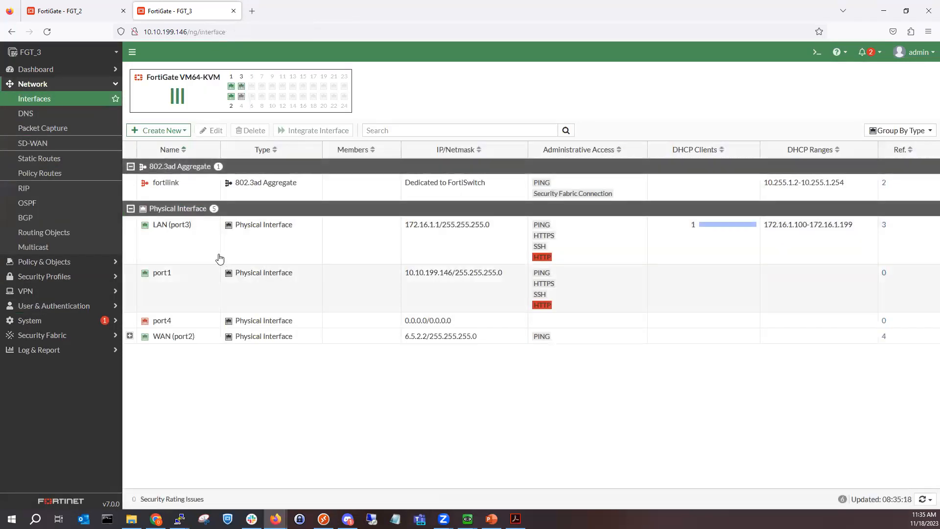
pyautogui.doubleClick(241, 252)
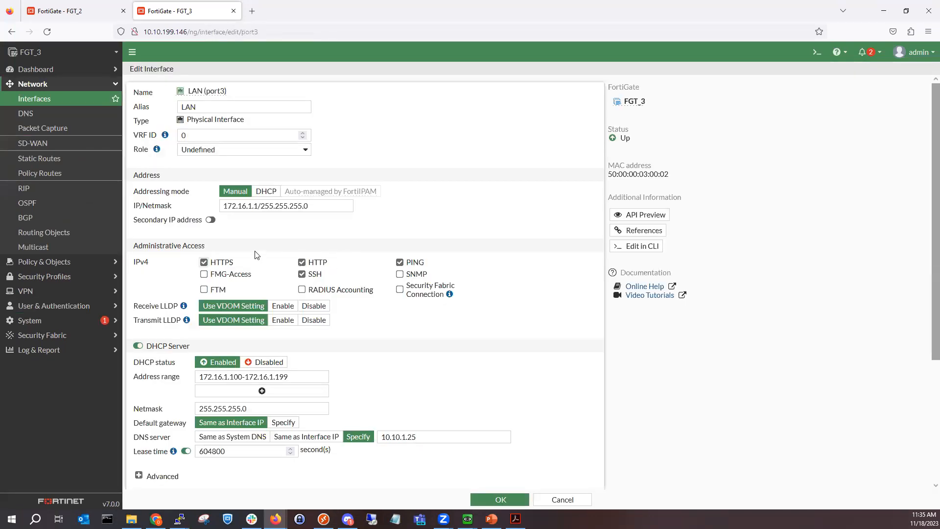
pyautogui.scroll(-3, 197, 350)
pyautogui.click(206, 373)
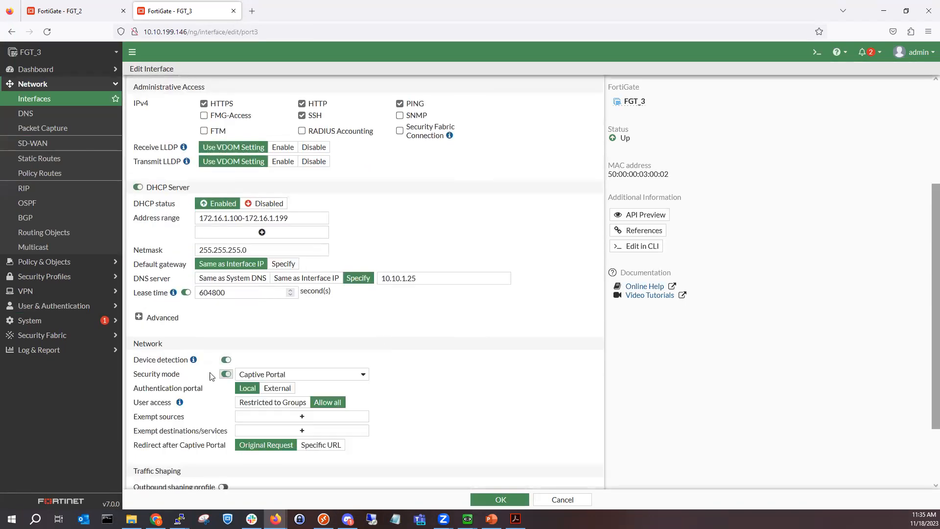
pyautogui.scroll(-2, 272, 364)
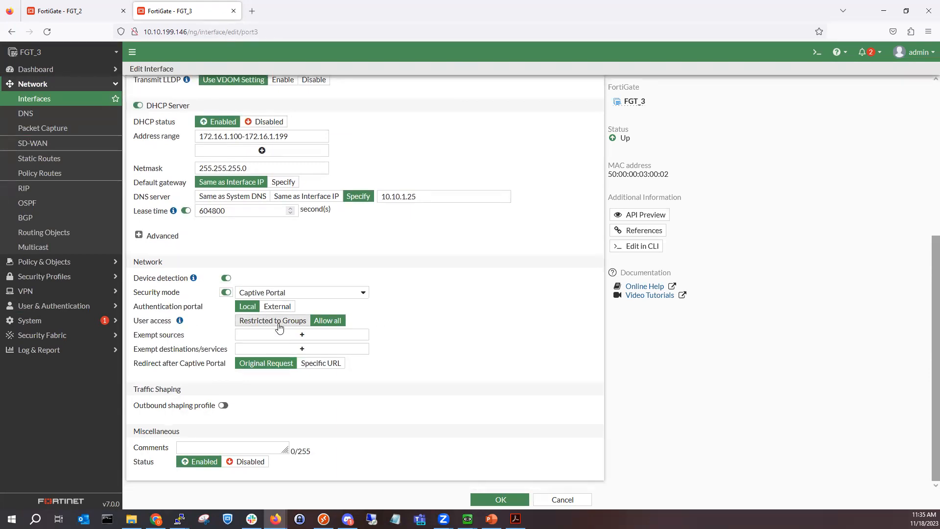
pyautogui.click(279, 324)
pyautogui.click(300, 335)
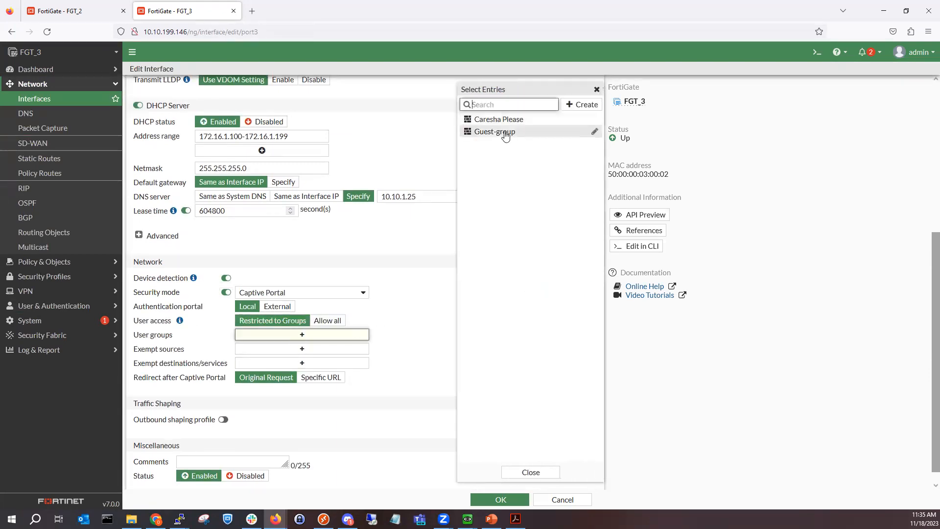
pyautogui.click(499, 120)
pyautogui.click(388, 354)
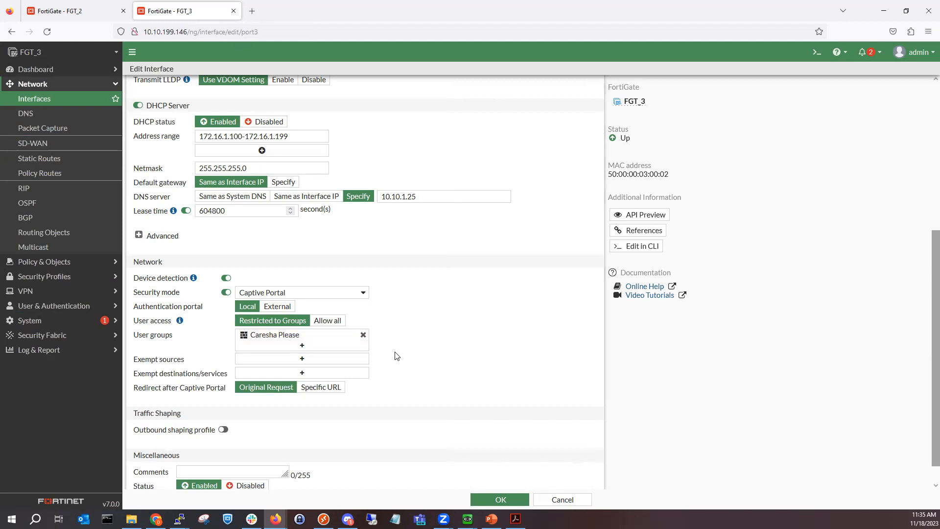
pyautogui.scroll(-1, 396, 356)
pyautogui.click(487, 498)
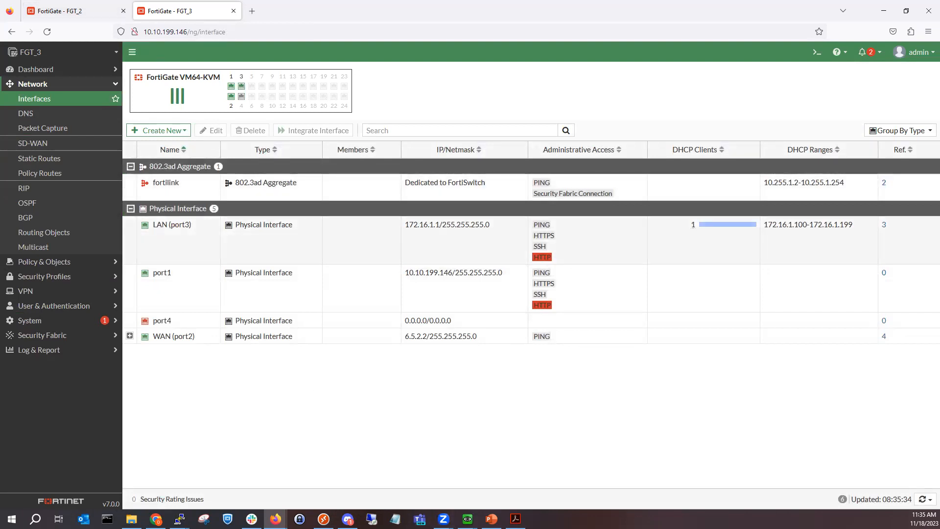
pyautogui.hotkey('alt', 'Tab')
pyautogui.hotkey('alt', 'Tab')
pyautogui.hotkey('alt', 'Tab')
pyautogui.hotkey('alt', 'Tab')
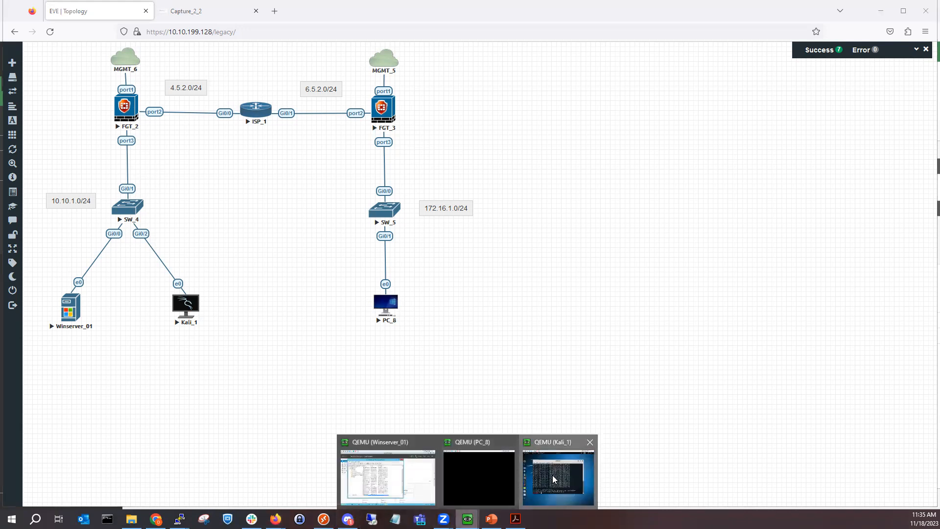
# Step: Unlock the Kali_1 console lock screen with the root password
pyautogui.click(555, 480)
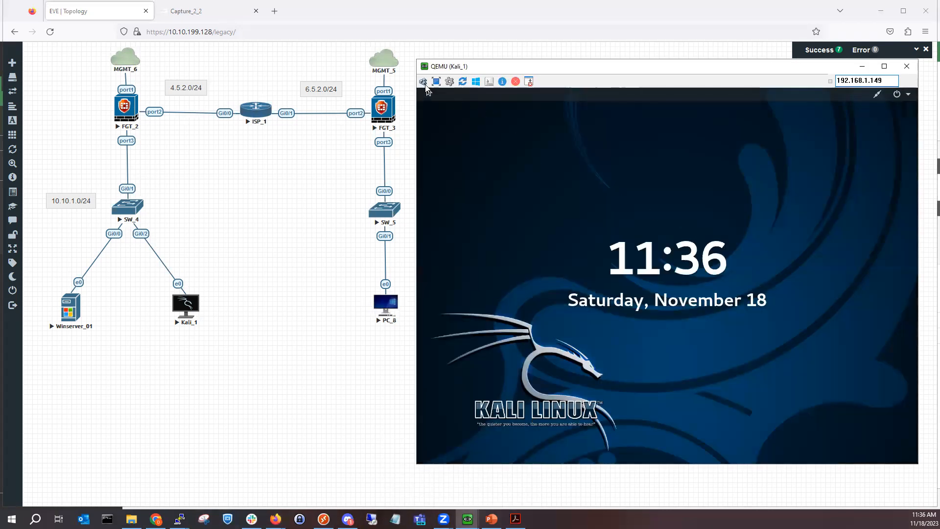
pyautogui.click(556, 207)
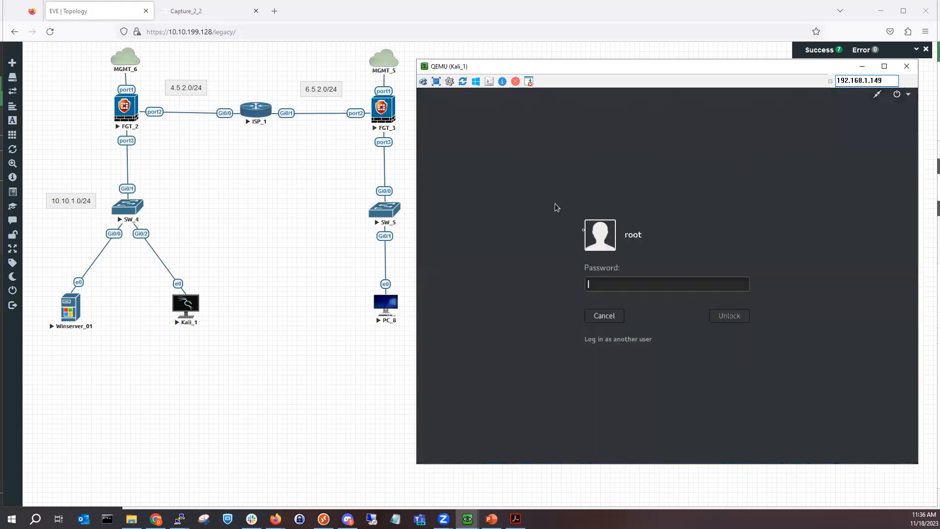
pyautogui.write('toor')
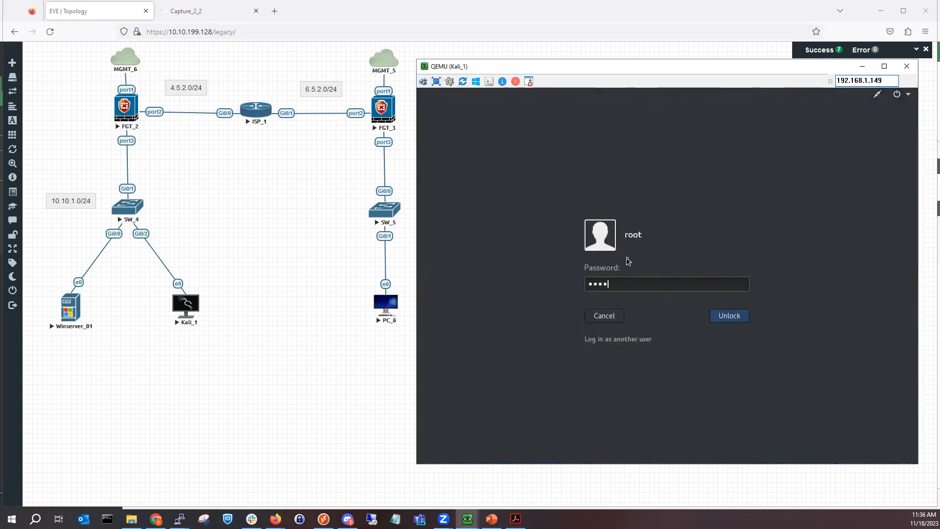
pyautogui.press('Return')
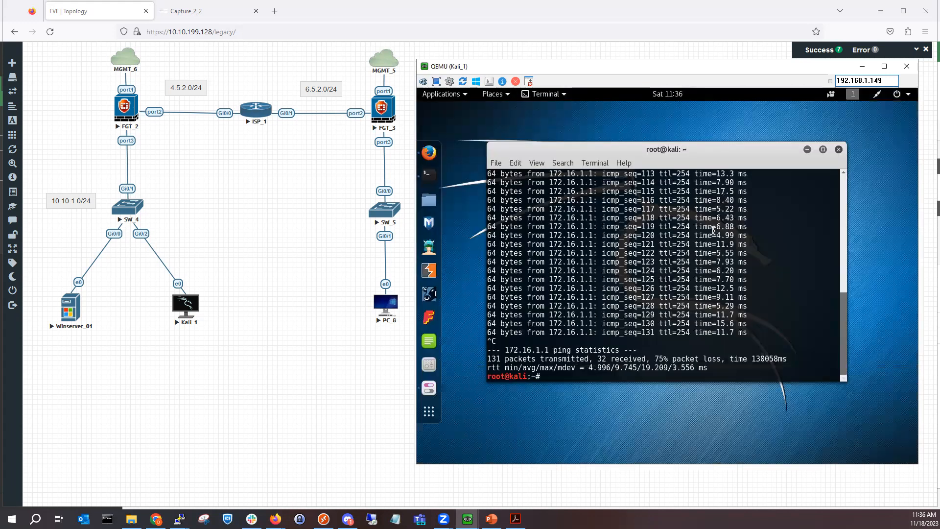
# Step: Close the root terminal and the old Firefox tabs, then relaunch Firefox on the Kali homepage
pyautogui.click(807, 149)
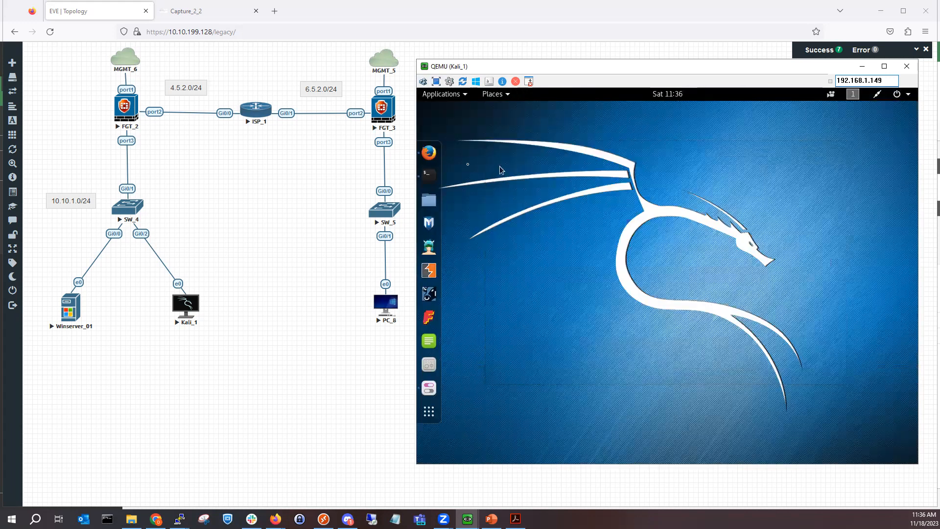
pyautogui.click(429, 153)
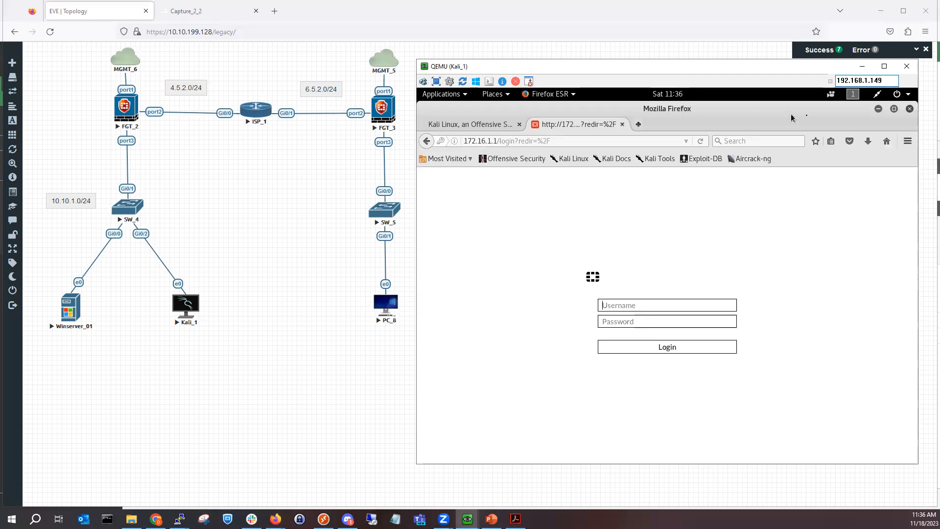
pyautogui.click(908, 108)
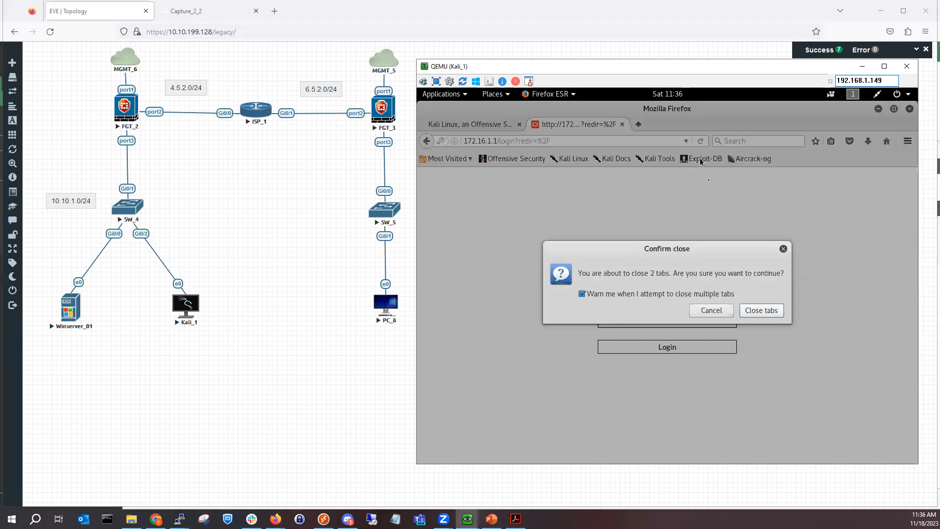
pyautogui.click(760, 311)
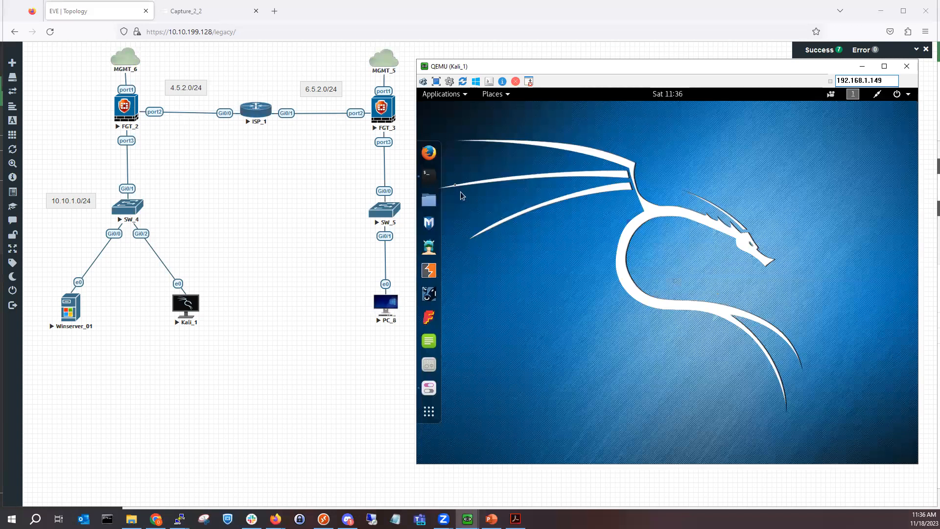
pyautogui.click(429, 152)
pyautogui.click(535, 124)
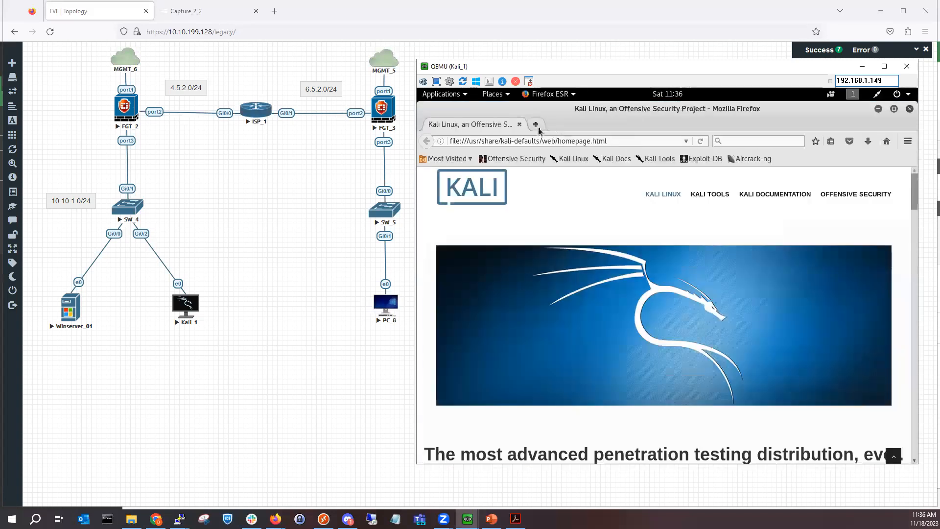
pyautogui.write('htt')
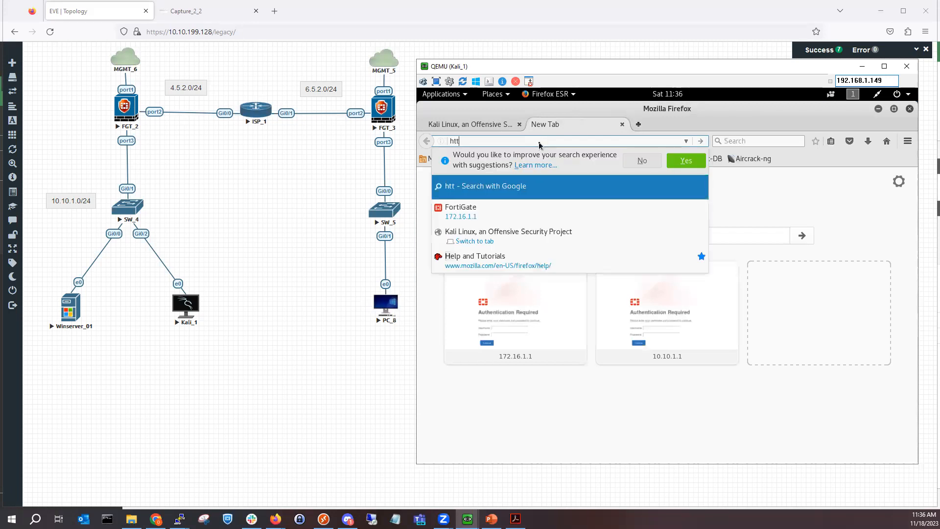
pyautogui.write('p://172.16.1.1/')
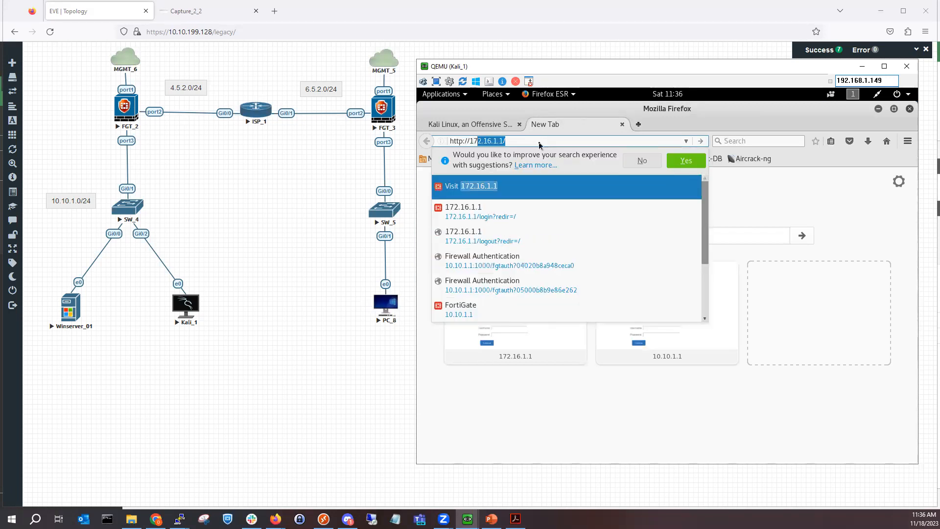
pyautogui.press('Return')
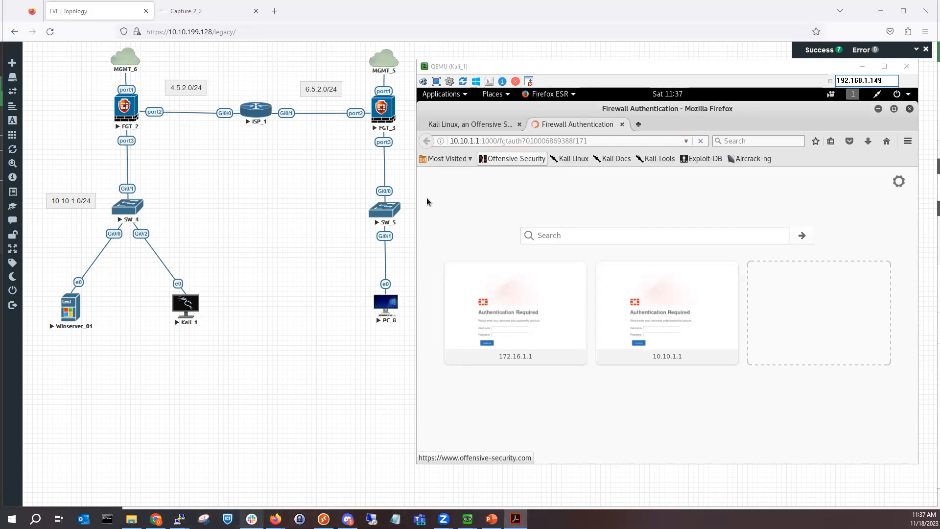
pyautogui.click(328, 470)
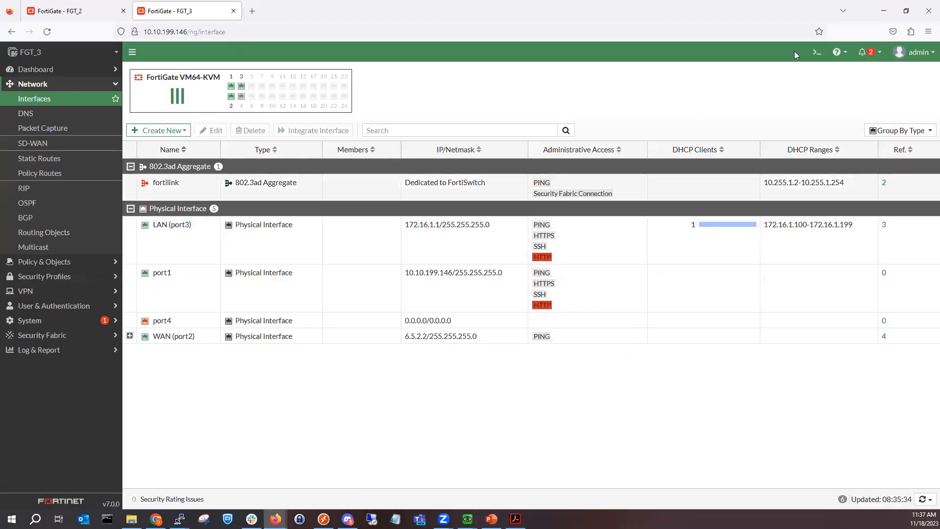
# Step: Enter config firewall policy in the FGT_3 CLI console and list existing policies with show
pyautogui.click(816, 52)
pyautogui.write('config file-filter')
pyautogui.press('Tab')
pyautogui.write('policy')
pyautogui.press('Return')
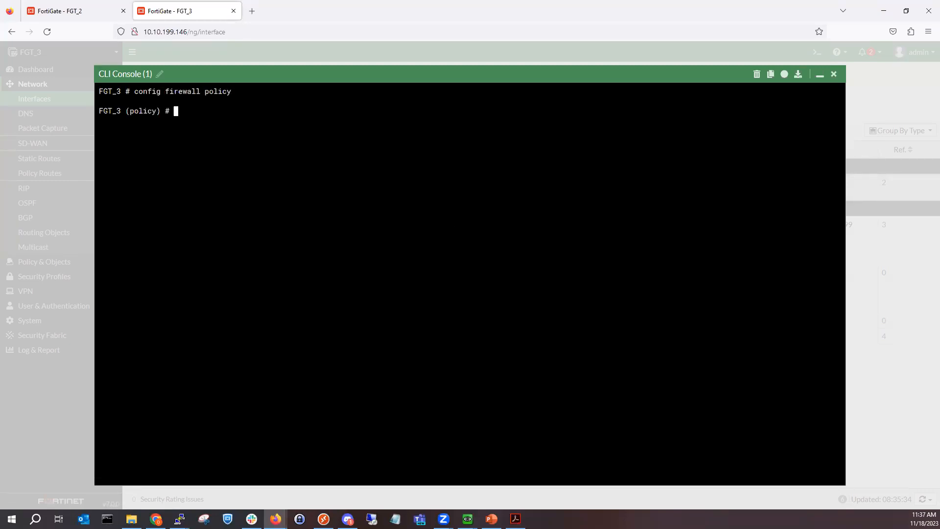
pyautogui.write('show')
pyautogui.press('Return')
pyautogui.write('set ')
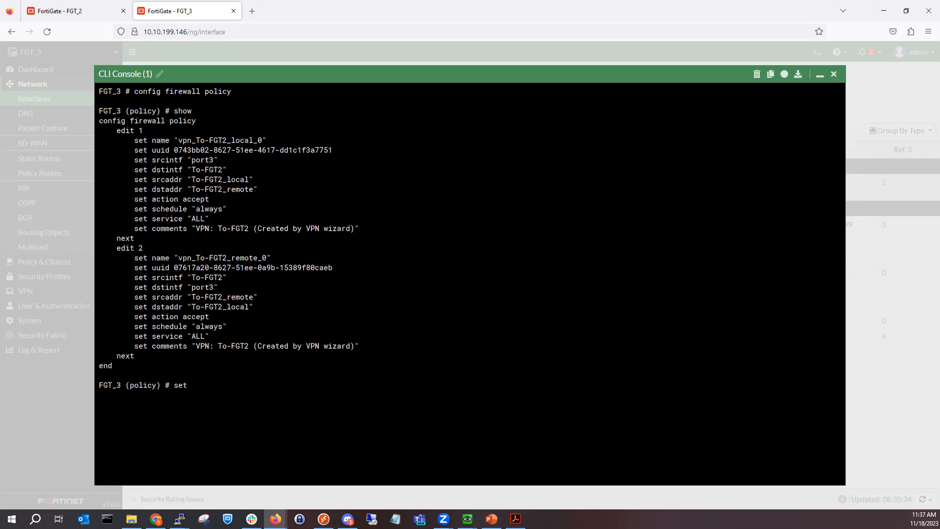
pyautogui.write('fi')
pyautogui.press('Tab')
pyautogui.write('re')
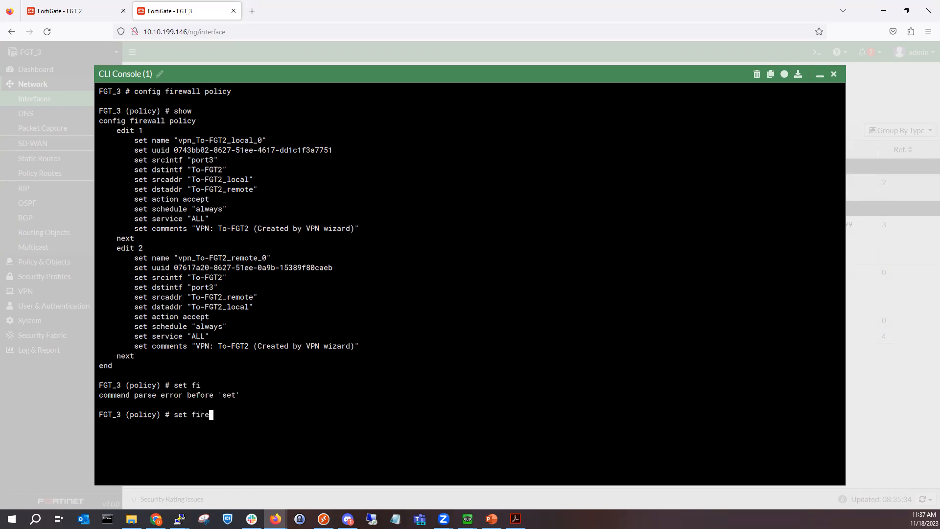
pyautogui.press('Tab')
pyautogui.press('BackSpace')
pyautogui.press('BackSpace')
pyautogui.press('BackSpace')
pyautogui.press('BackSpace')
pyautogui.press('BackSpace')
pyautogui.press('BackSpace')
pyautogui.press('BackSpace')
pyautogui.press('BackSpace')
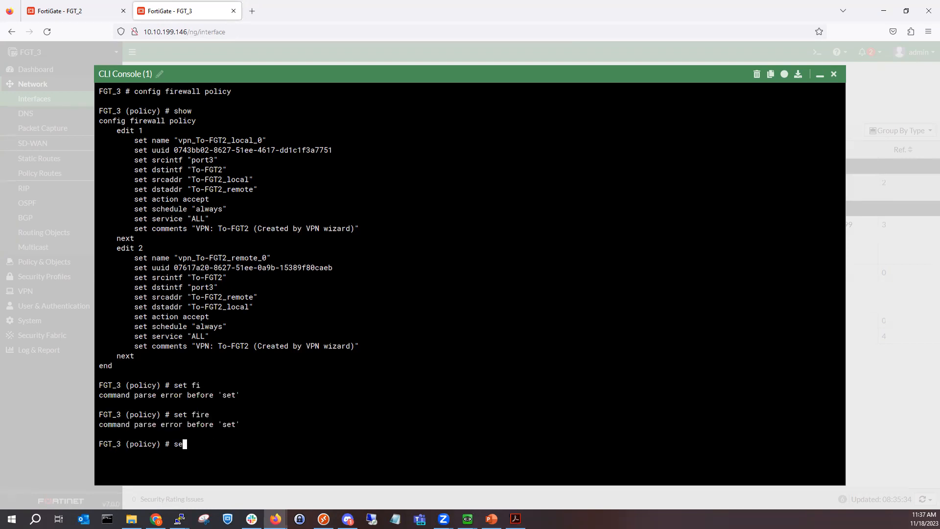
# Step: Run set disclaimer enable on firewall policies 1 and 2, commit with end, and close the console
pyautogui.write('edit 1')
pyautogui.press('Return')
pyautogui.write('set disclaimer enable')
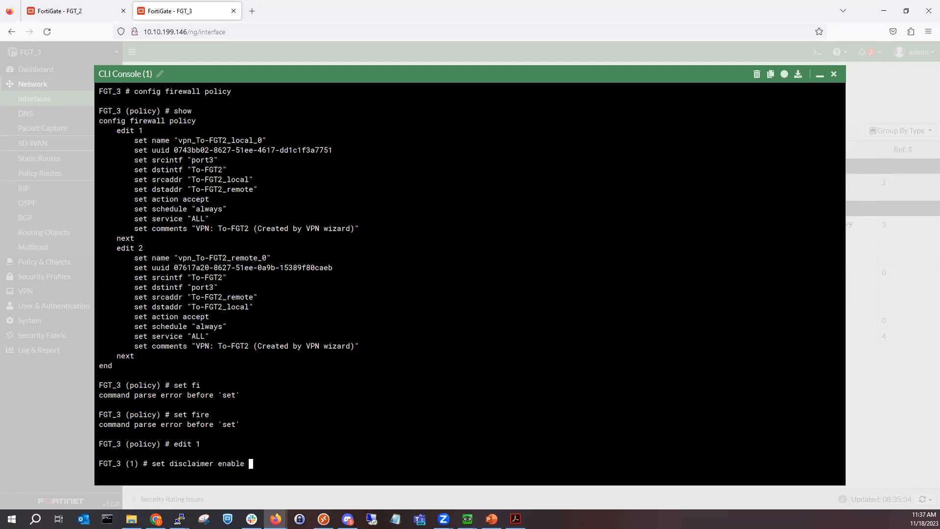
pyautogui.press('Return')
pyautogui.write('nex')
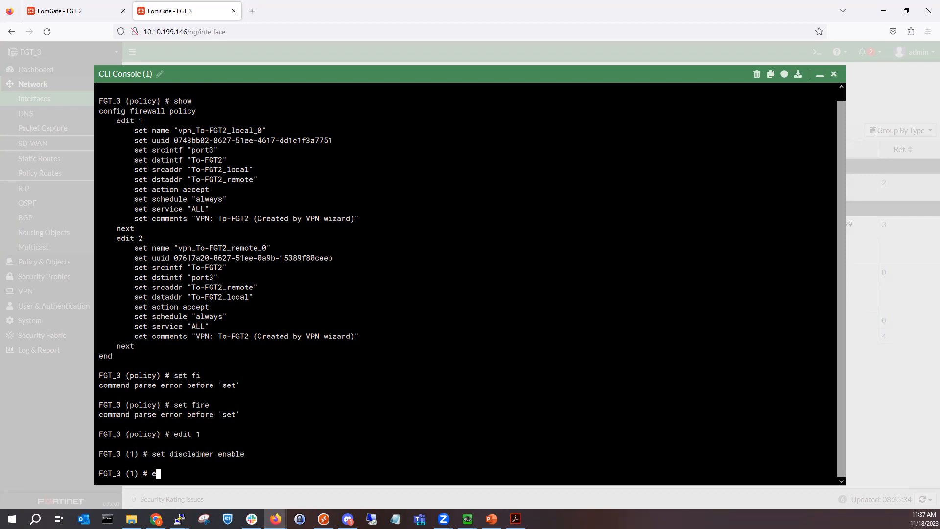
pyautogui.write('t')
pyautogui.press('Return')
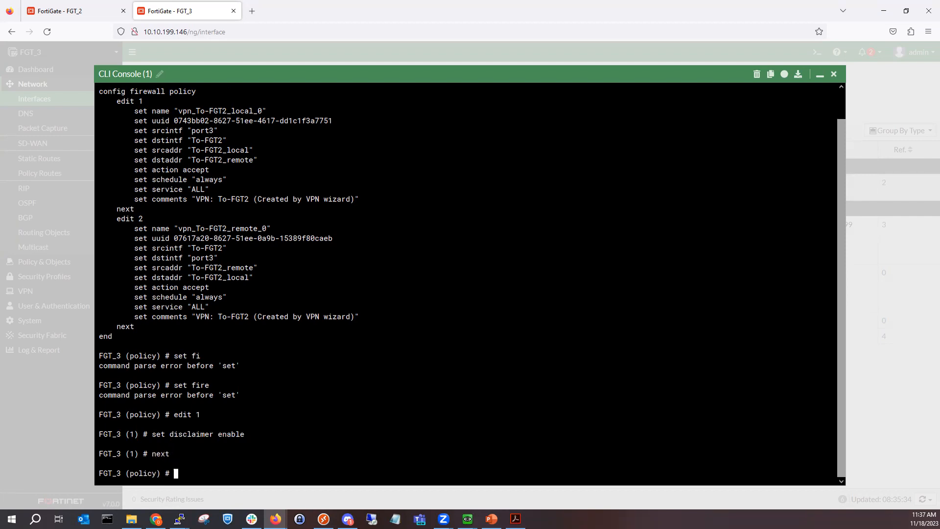
pyautogui.write('edit 2')
pyautogui.press('Return')
pyautogui.write('set disclaimer enable')
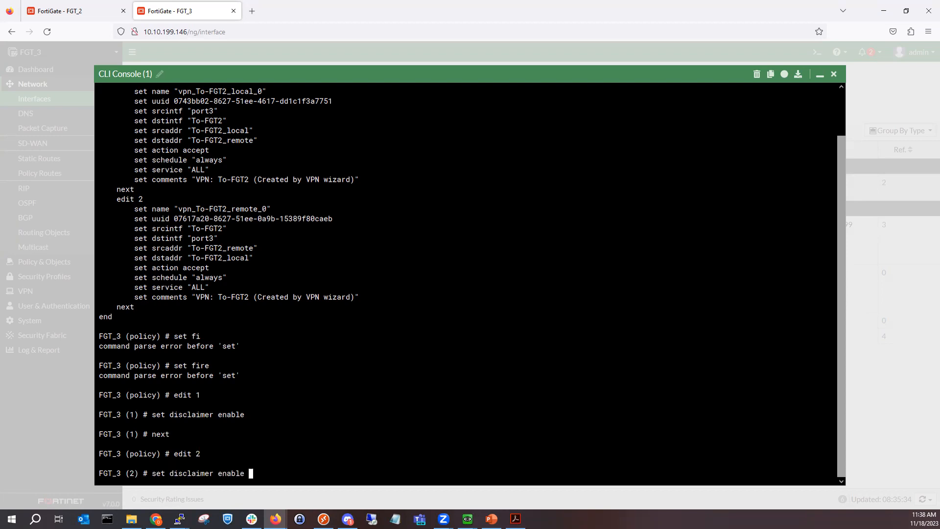
pyautogui.press('Return')
pyautogui.write('end')
pyautogui.press('Return')
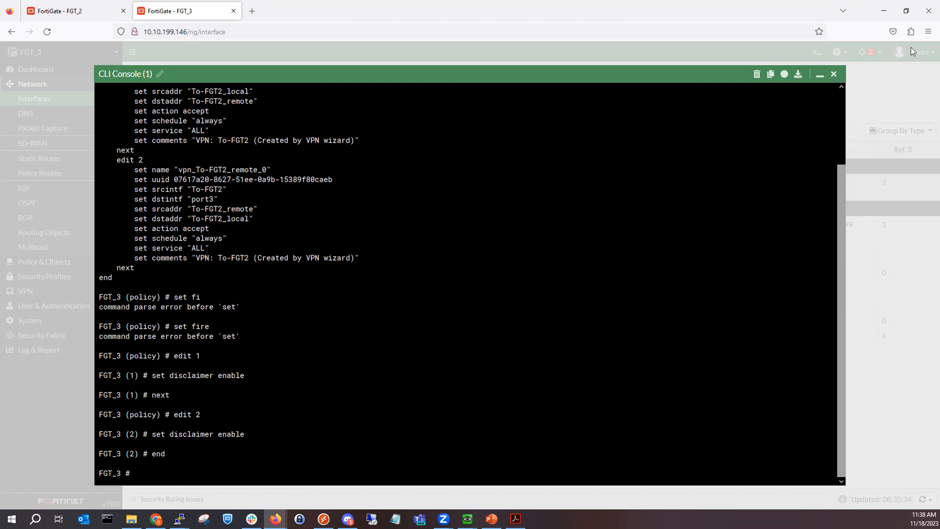
pyautogui.click(834, 74)
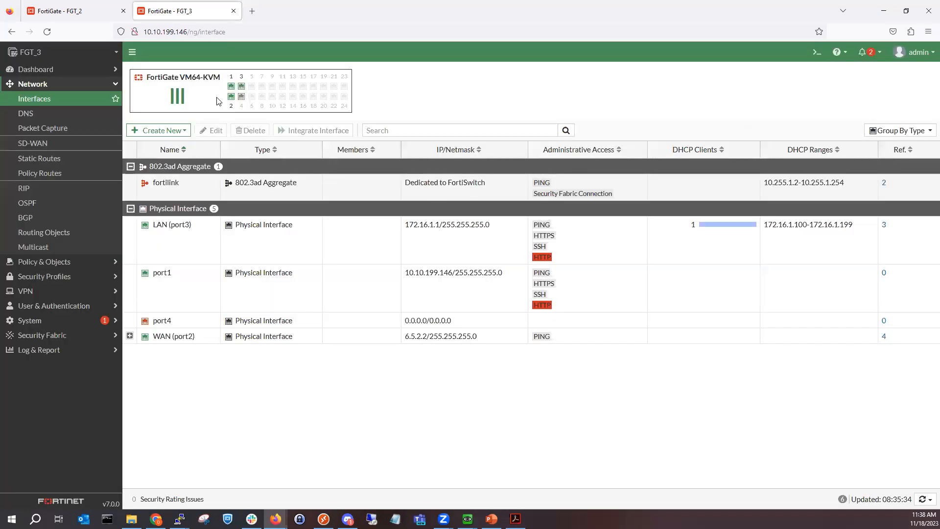
# Step: Bring up FGT_2's Firewall Policy page, briefly open its CLI console, then minimize the browser
pyautogui.click(93, 18)
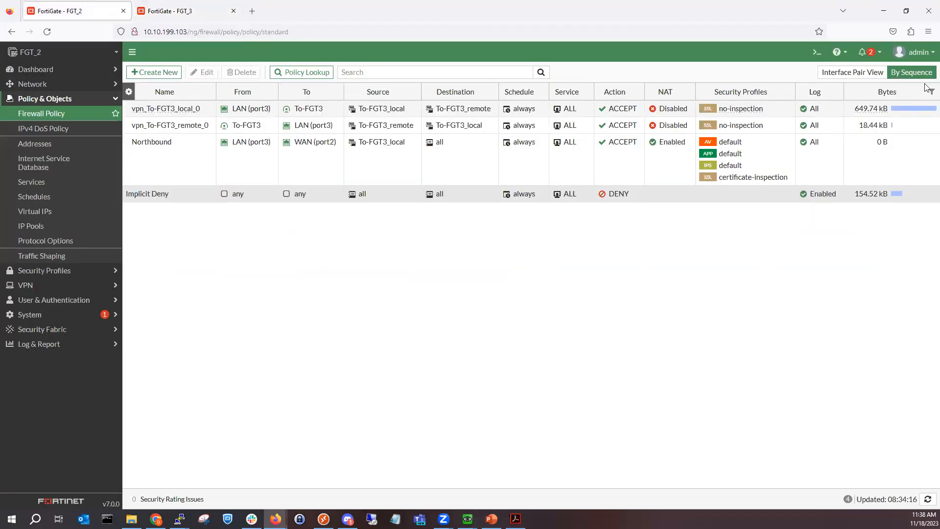
pyautogui.click(816, 52)
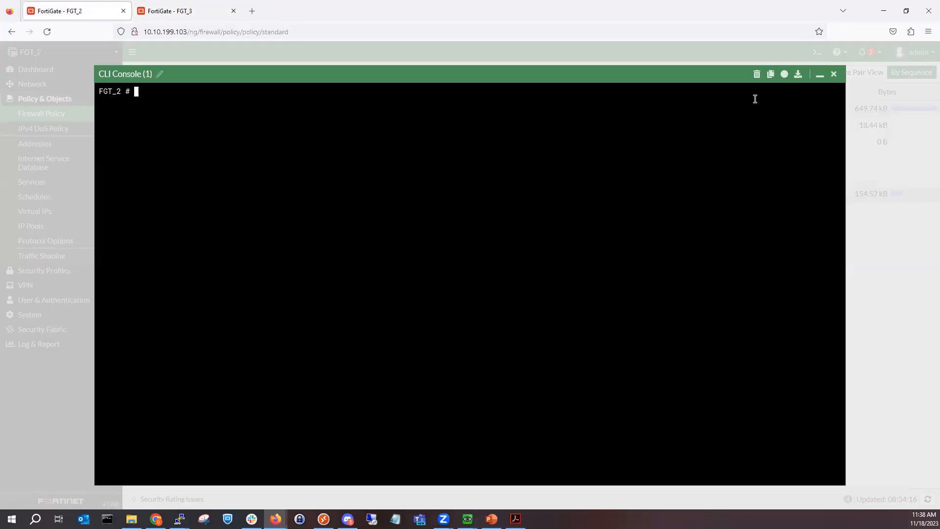
pyautogui.click(833, 74)
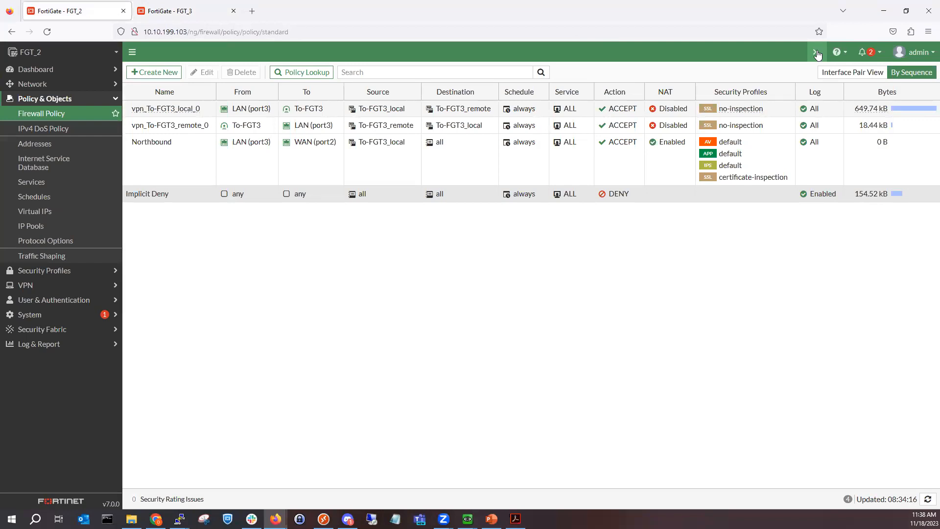
pyautogui.click(883, 11)
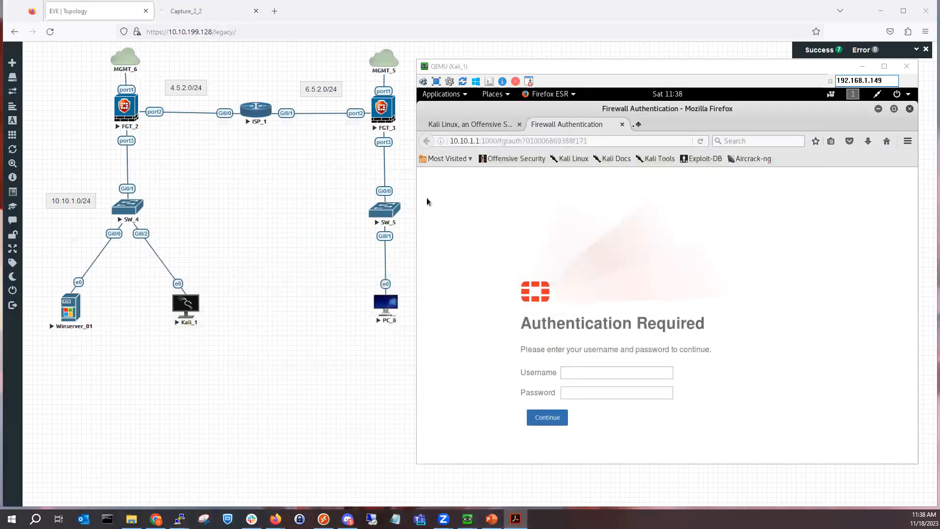
pyautogui.click(622, 124)
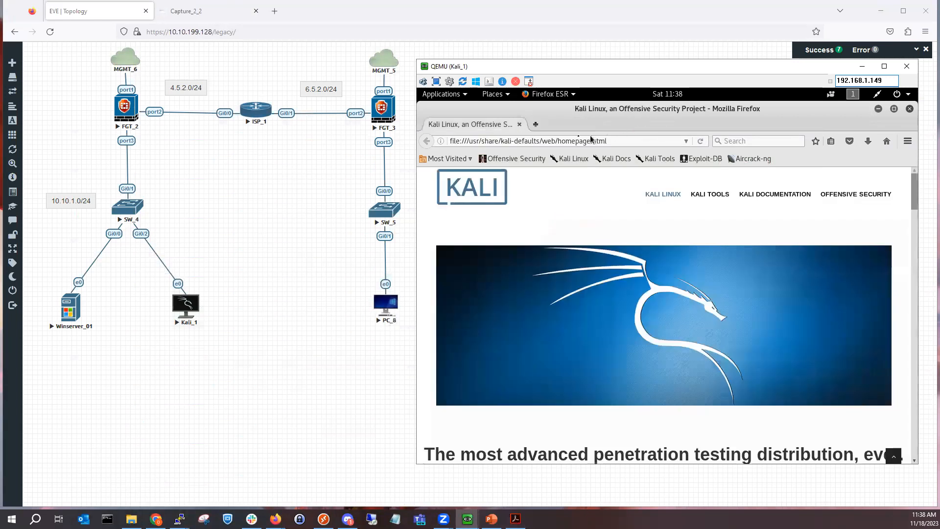
pyautogui.click(536, 126)
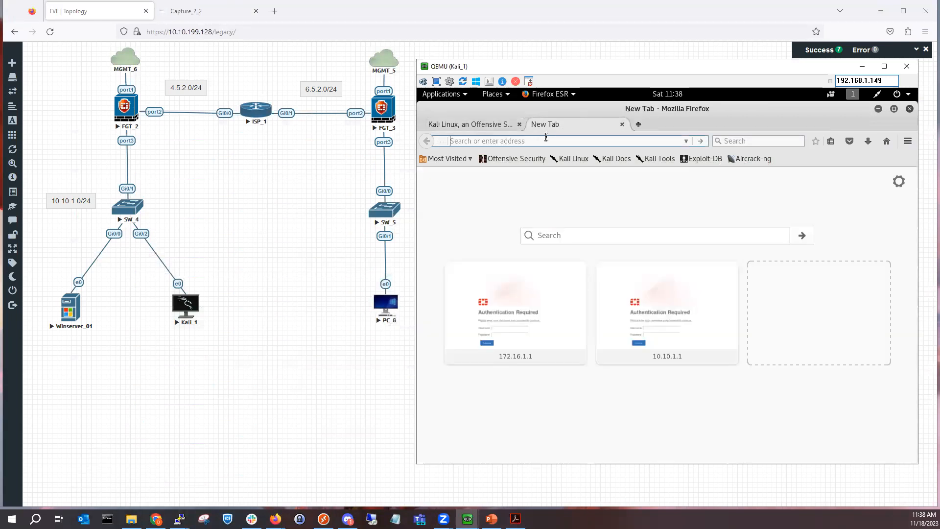
pyautogui.write('http://172.16.1.1/')
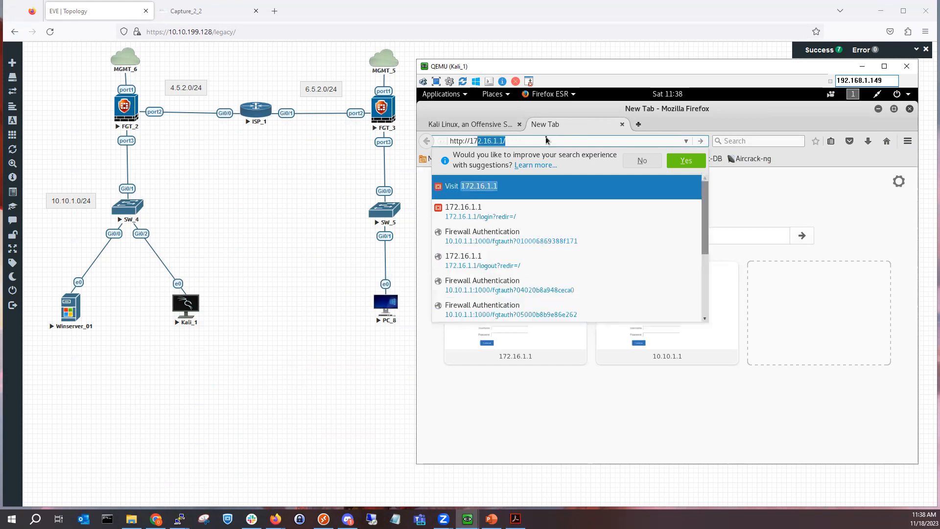
pyautogui.press('Return')
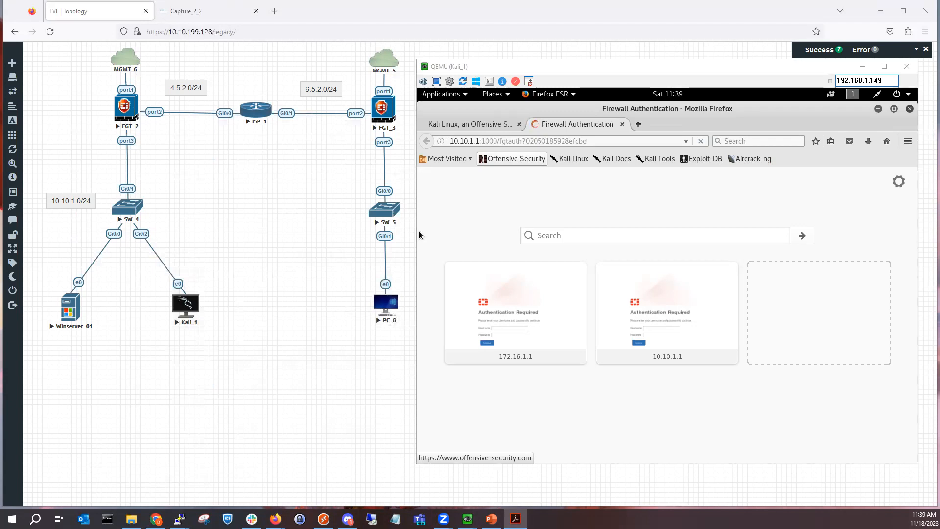
# Step: Bring the FGT_2 FortiGate window back to the front and expand the Network menu
pyautogui.moveTo(275, 518)
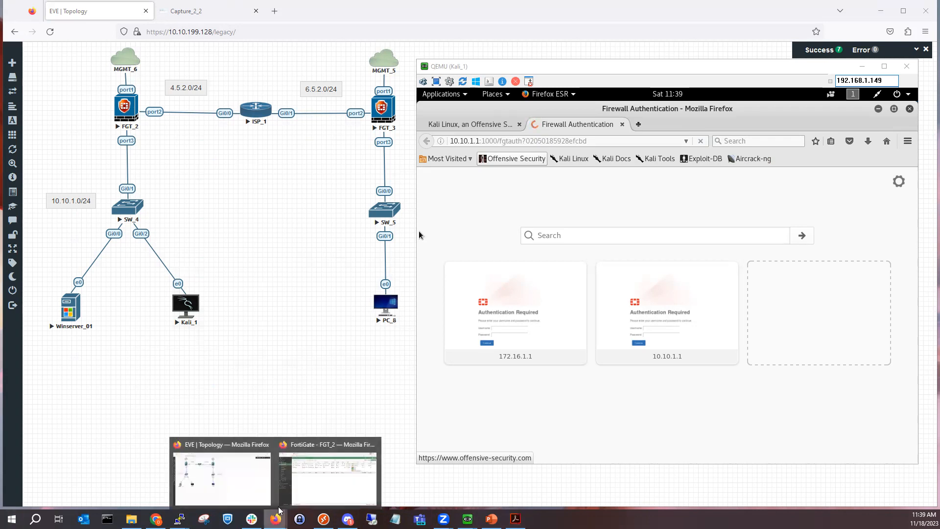
pyautogui.click(317, 485)
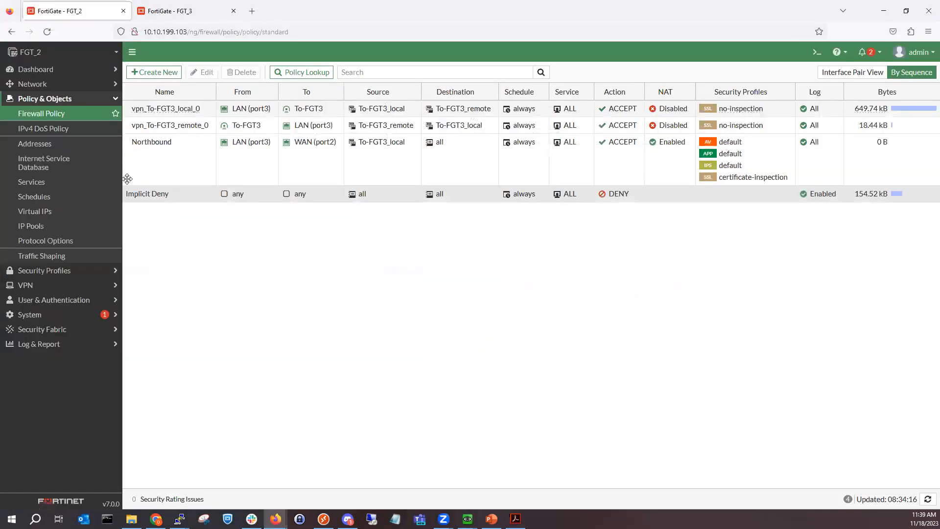
pyautogui.click(77, 86)
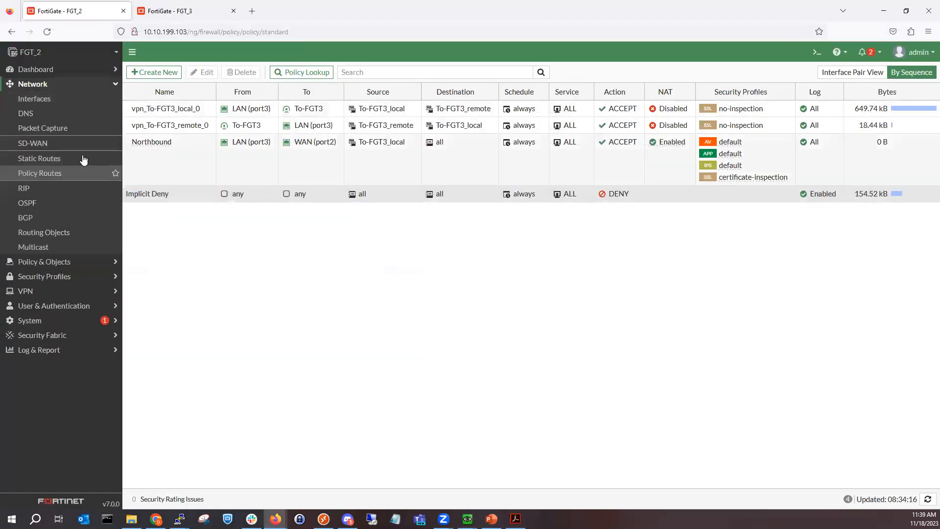
# Step: Open FGT_2's LAN (port3) interface and scroll down to its Captive Portal settings
pyautogui.click(73, 99)
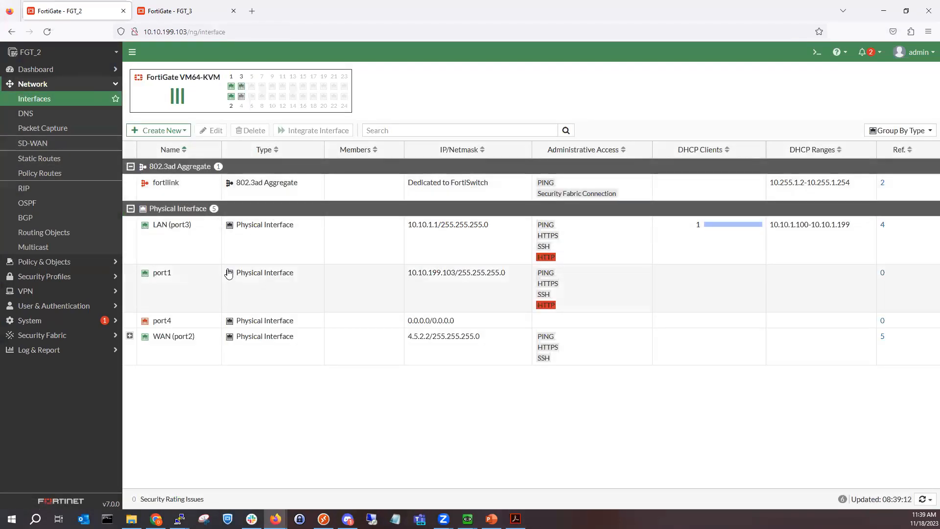
pyautogui.doubleClick(237, 244)
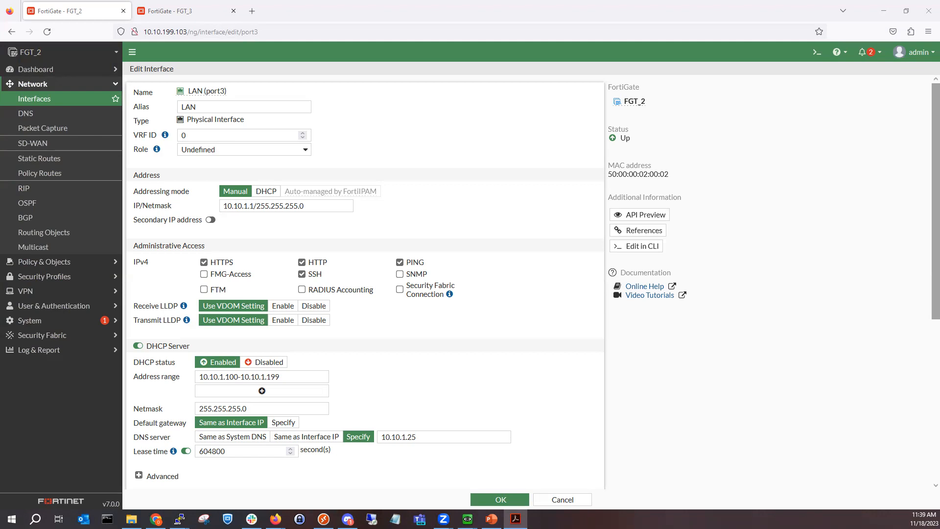
pyautogui.scroll(-5, 321, 381)
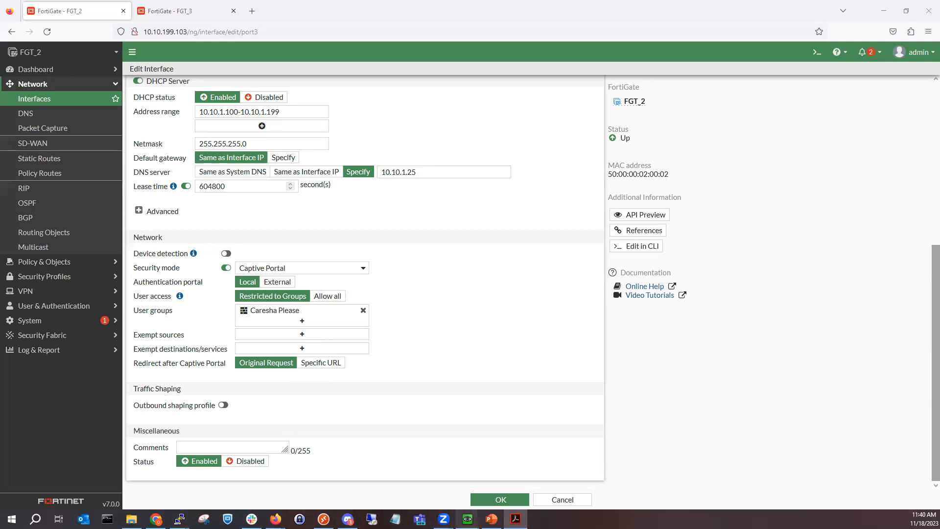
# Step: In the Kali VM, sign in to the captive portal with the test user's credentials and decline saving the login
pyautogui.moveTo(468, 519)
pyautogui.click(553, 472)
pyautogui.click(572, 371)
pyautogui.write('mykevia')
pyautogui.press('Tab')
pyautogui.write('••••••••••')
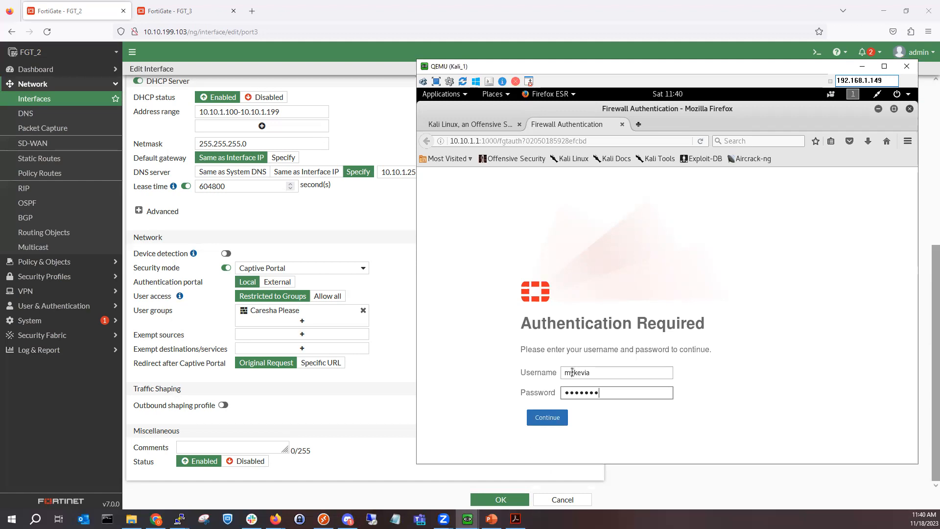
pyautogui.click(549, 417)
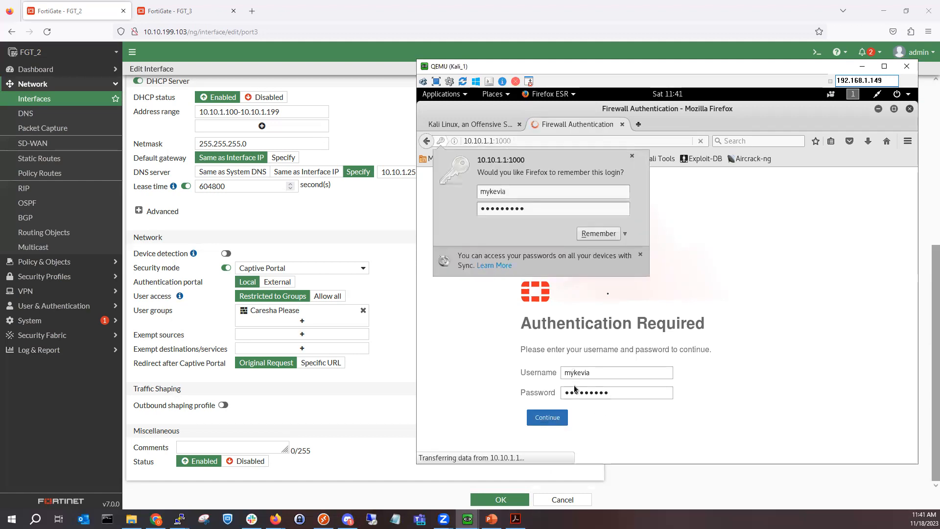
pyautogui.click(632, 156)
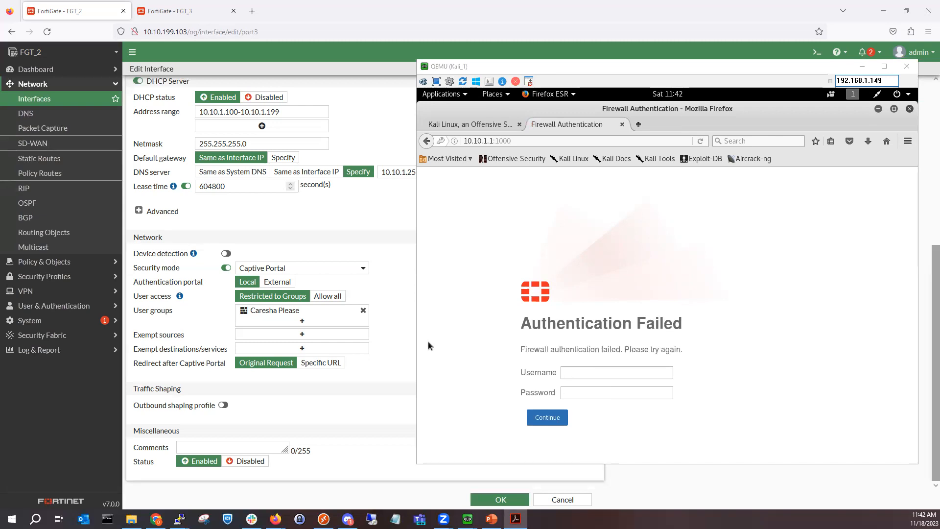
# Step: Retry the captive portal login with the same credentials, then minimize the Kali VM window
pyautogui.click(567, 374)
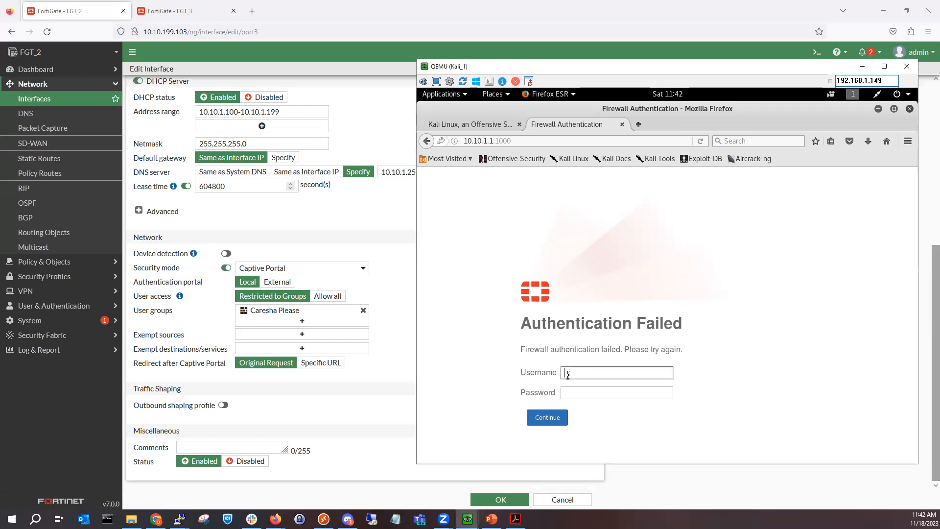
pyautogui.write('mykevia')
pyautogui.press('Tab')
pyautogui.write('•••••')
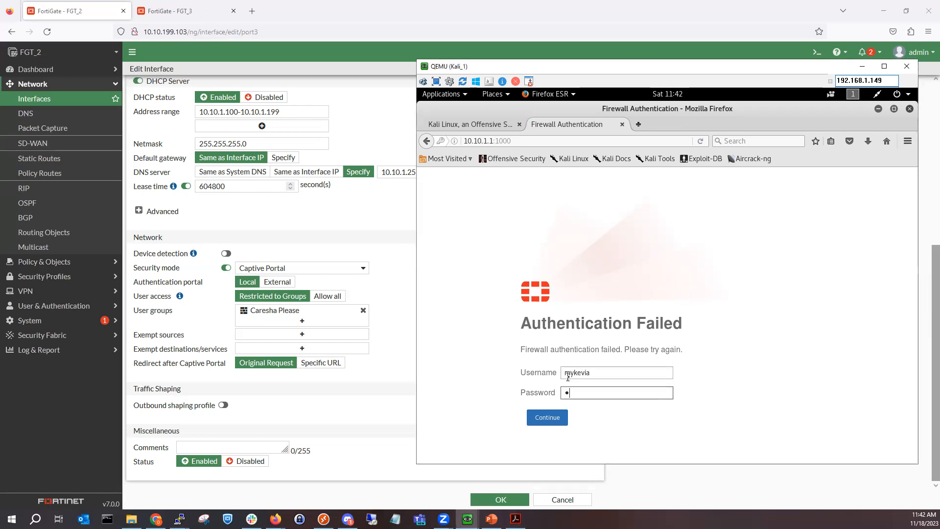
pyautogui.write('•••••')
pyautogui.press('Return')
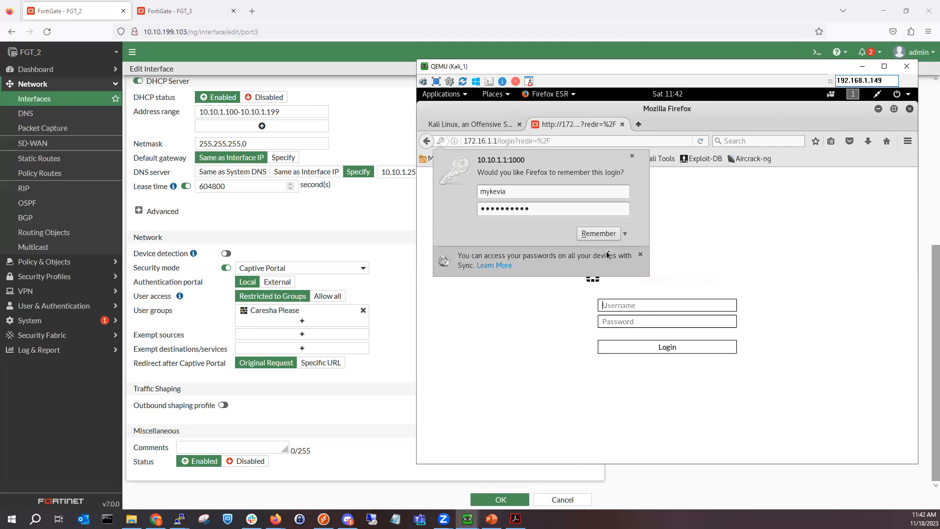
pyautogui.click(631, 155)
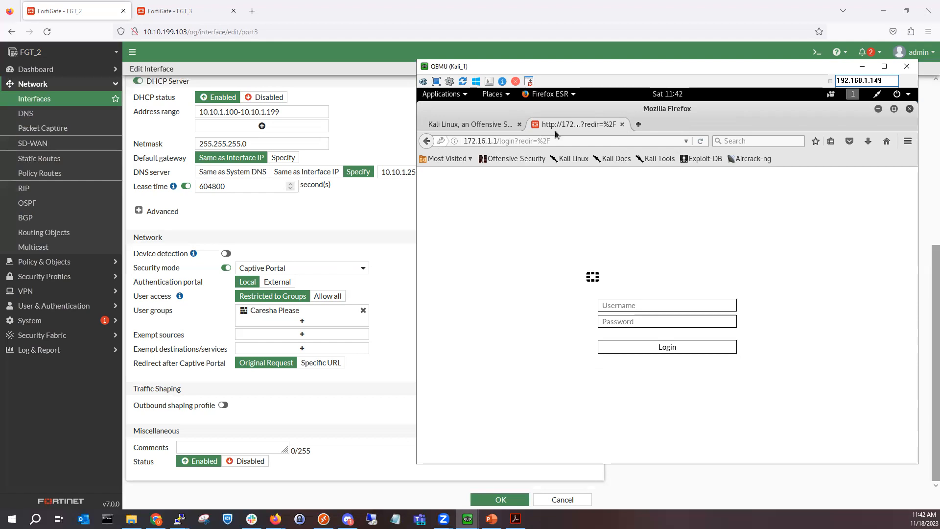
pyautogui.click(858, 69)
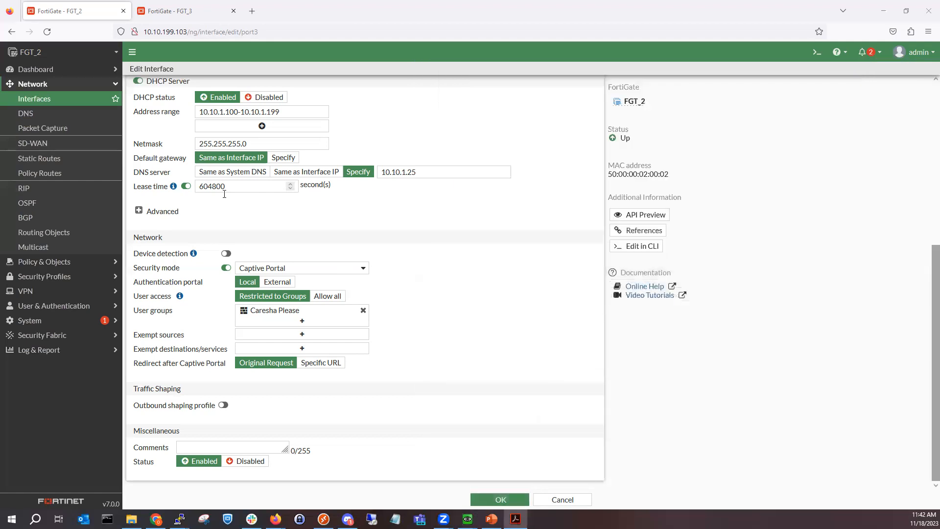
# Step: Open System > Replacement Messages in Extended View and open the Disclaimer Page message
pyautogui.click(78, 321)
pyautogui.click(81, 262)
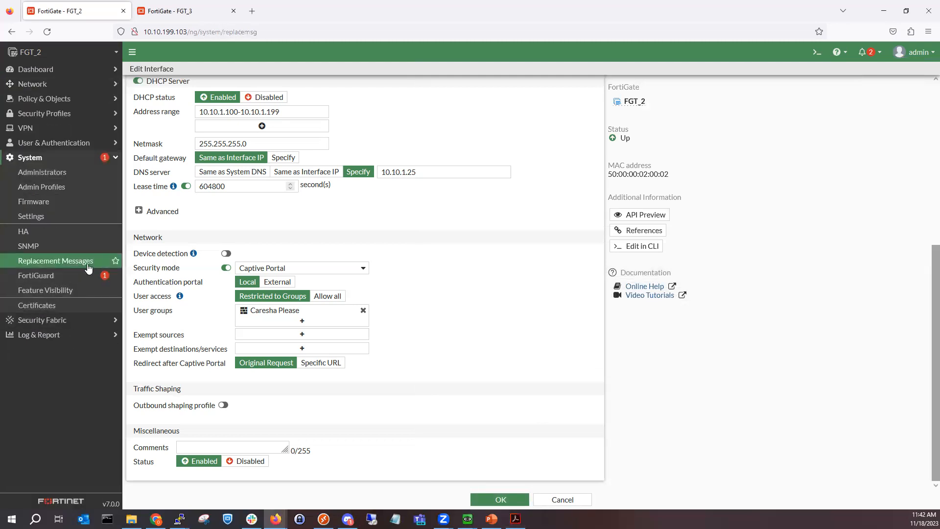
pyautogui.click(903, 73)
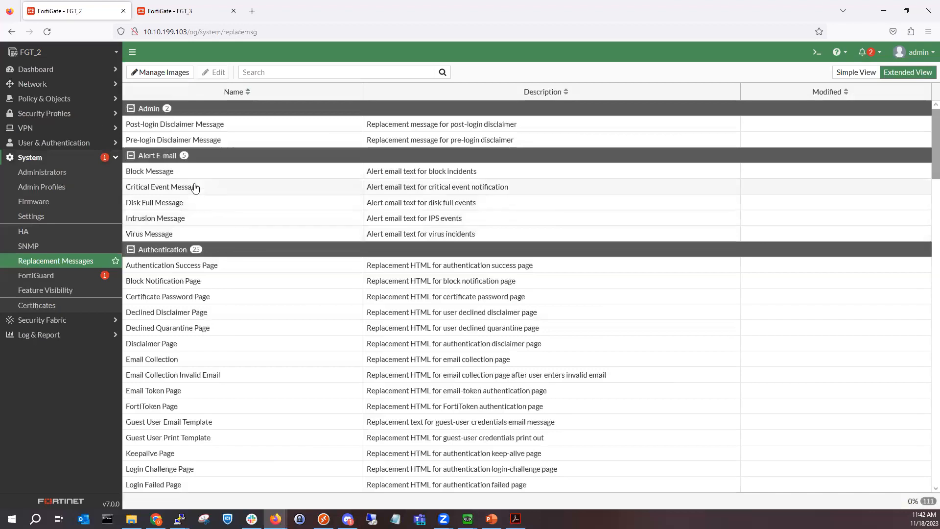
pyautogui.doubleClick(185, 345)
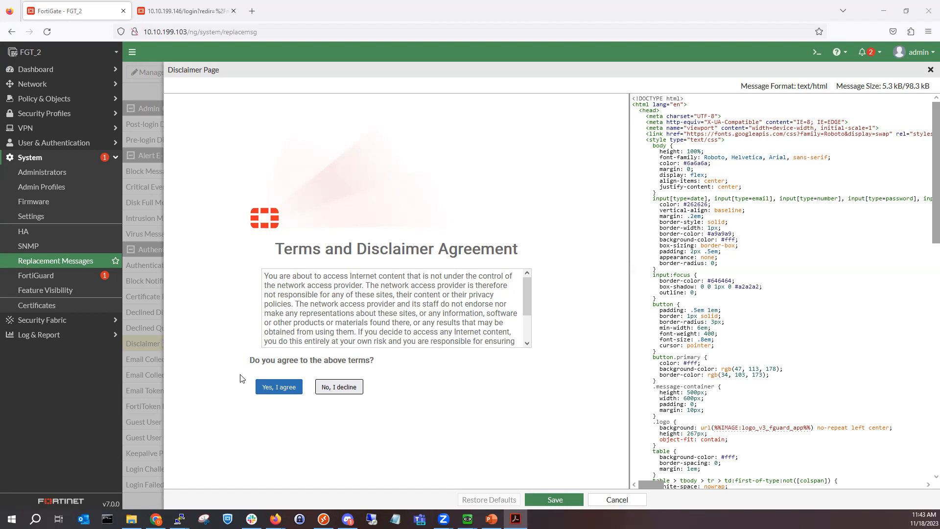
# Step: Compare the Disclaimer Page with the study guide, cancel without changes, and browse the message list
pyautogui.click(292, 389)
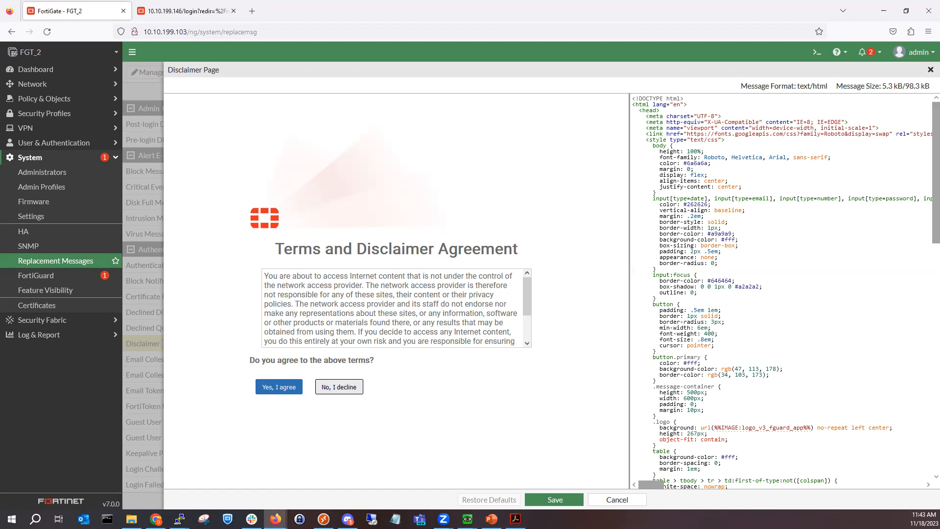
pyautogui.hotkey('alt', 'Tab')
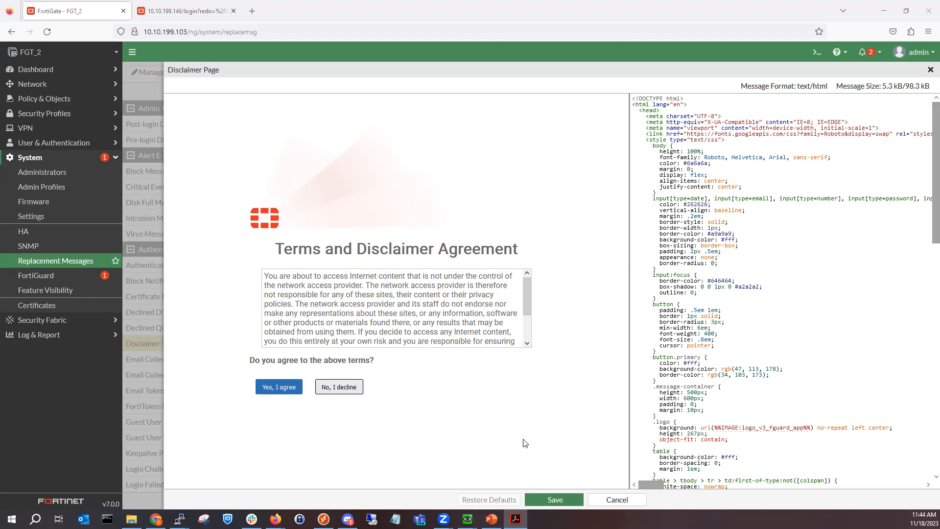
pyautogui.click(599, 498)
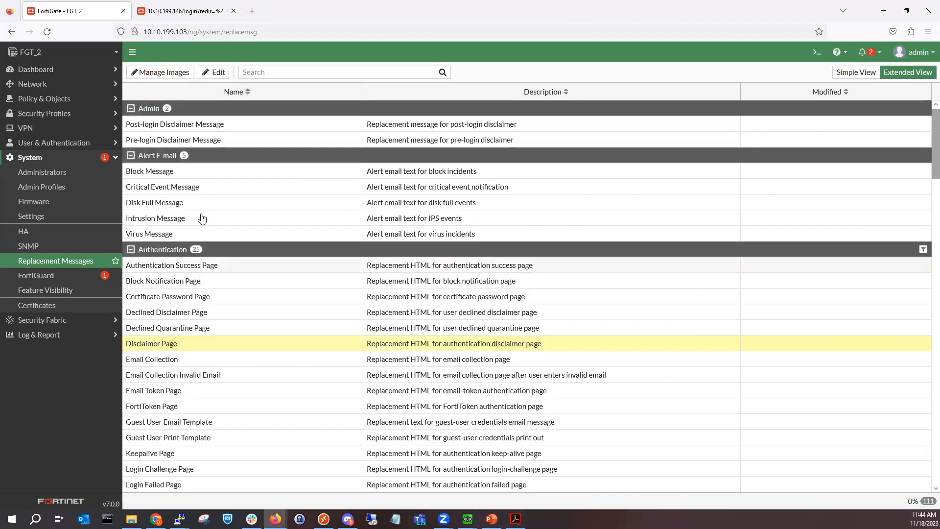
pyautogui.click(209, 175)
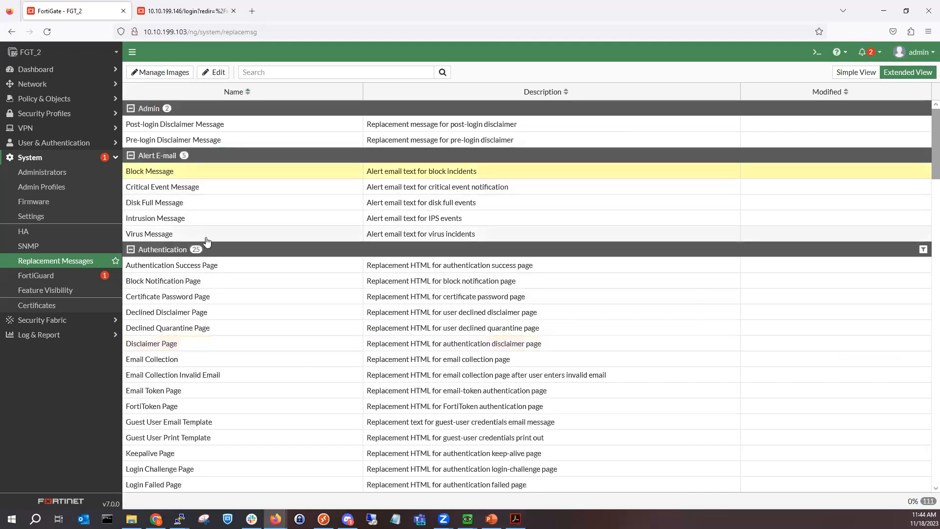
pyautogui.click(229, 281)
pyautogui.scroll(-5, 230, 380)
pyautogui.scroll(-2, 237, 389)
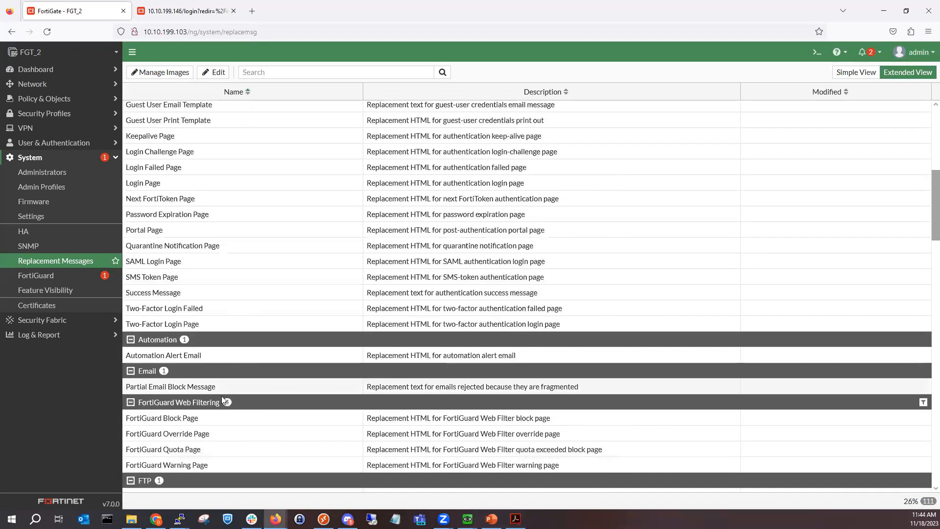
pyautogui.scroll(-1, 216, 416)
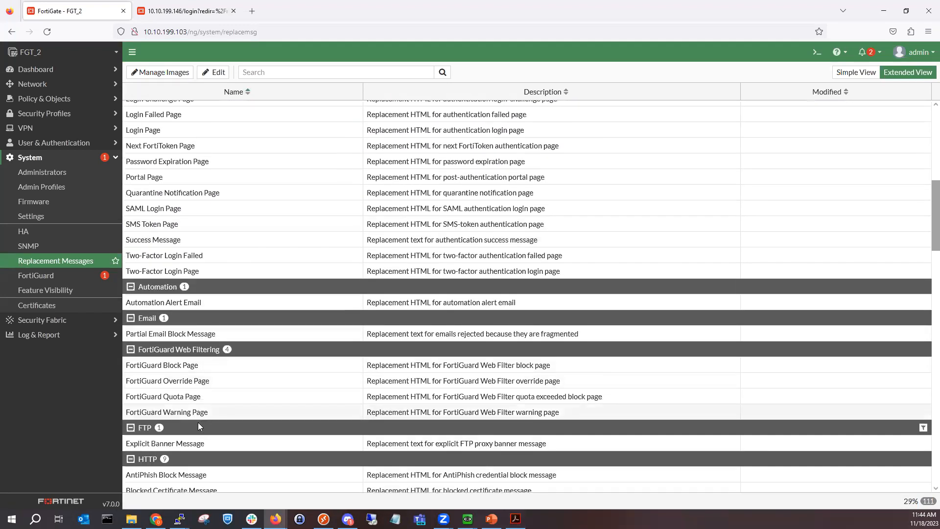
pyautogui.hotkey('alt', 'Tab')
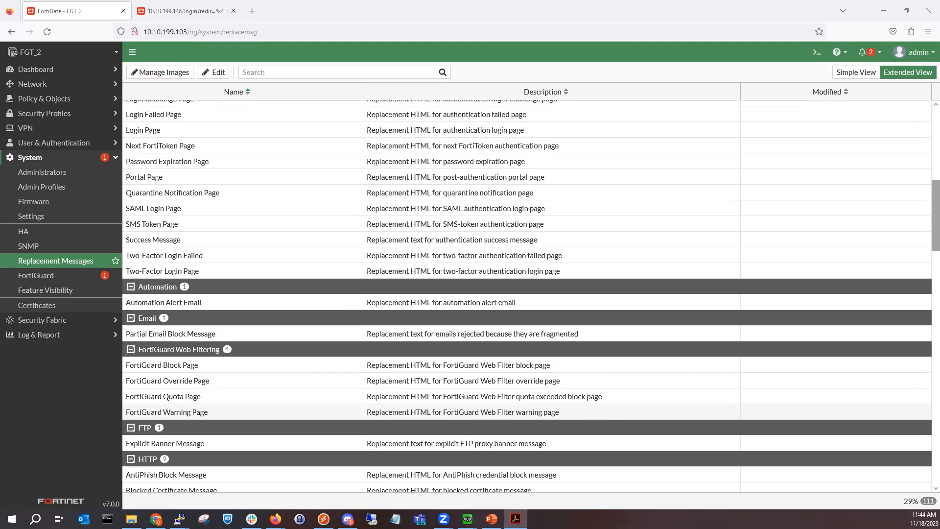
# Step: Open the Users & Devices dashboard with the Firewall Users widget expanded to full screen
pyautogui.click(95, 10)
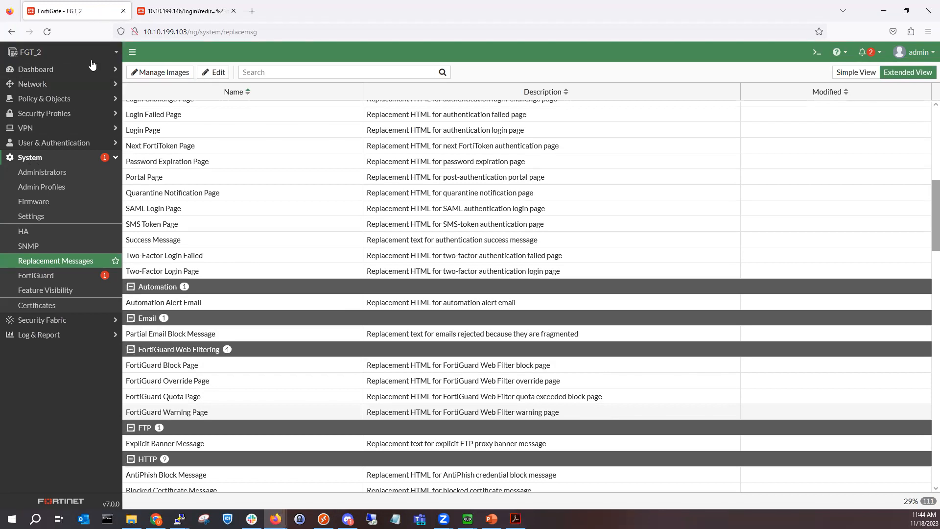
pyautogui.click(72, 86)
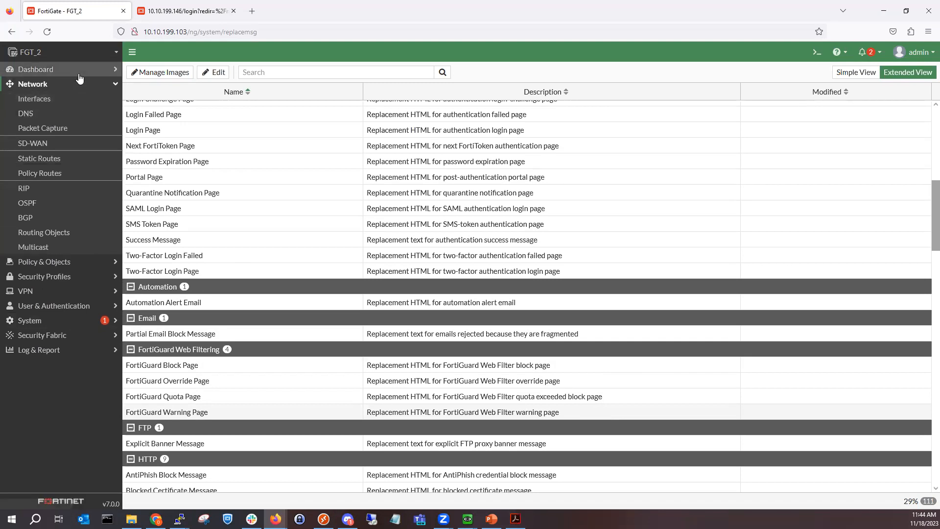
pyautogui.click(76, 69)
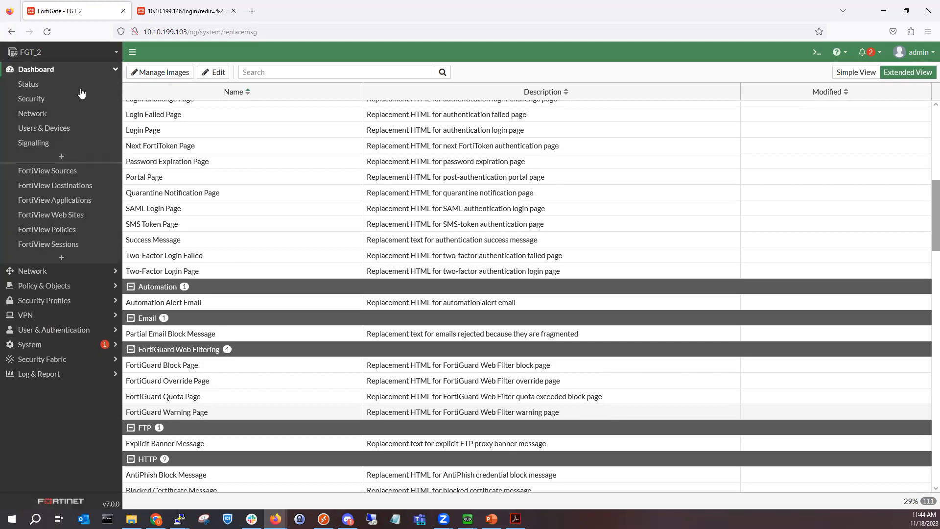
pyautogui.click(67, 130)
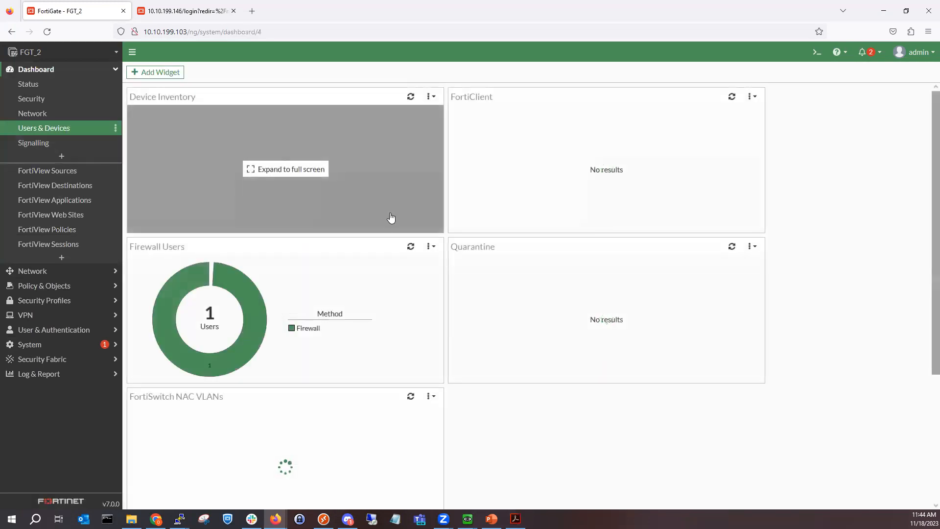
pyautogui.click(364, 285)
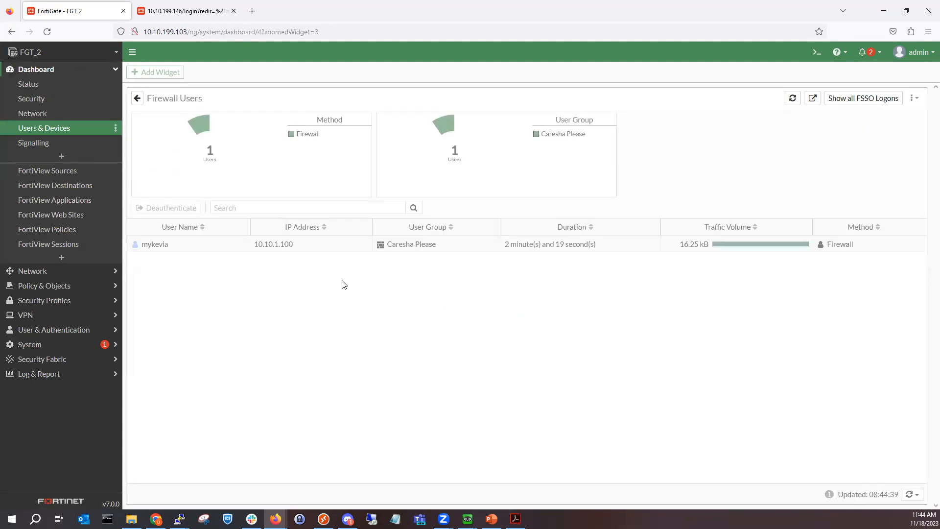
# Step: Deauthenticate the logged-in captive portal user so Firewall Users shows No results
pyautogui.click(292, 246)
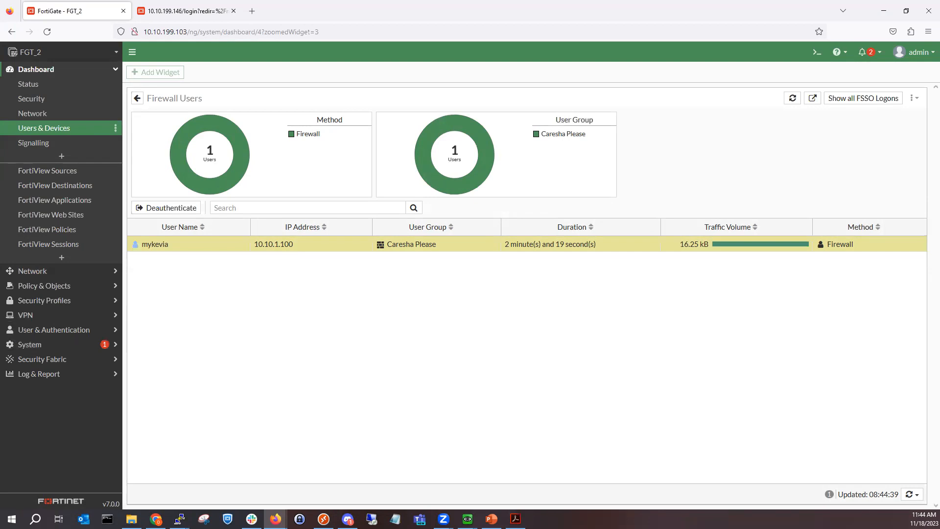
pyautogui.rightClick(259, 254)
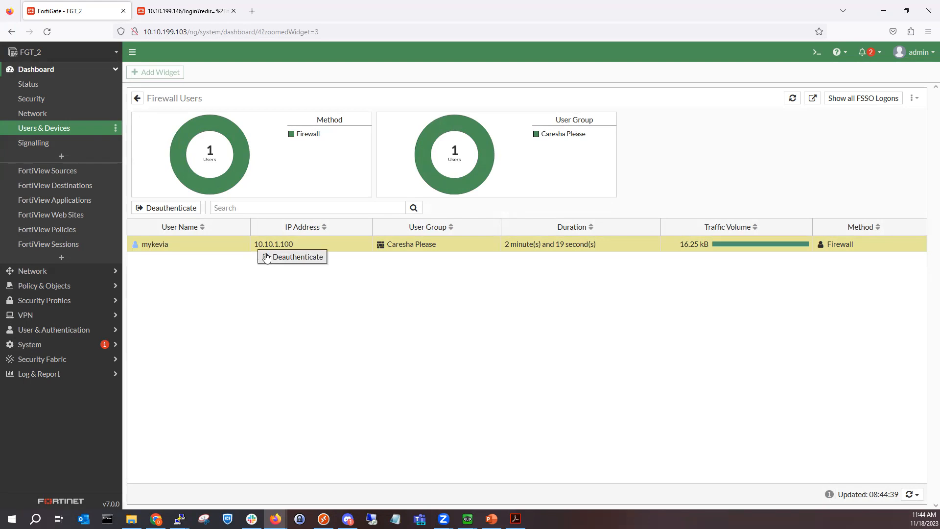
pyautogui.click(268, 257)
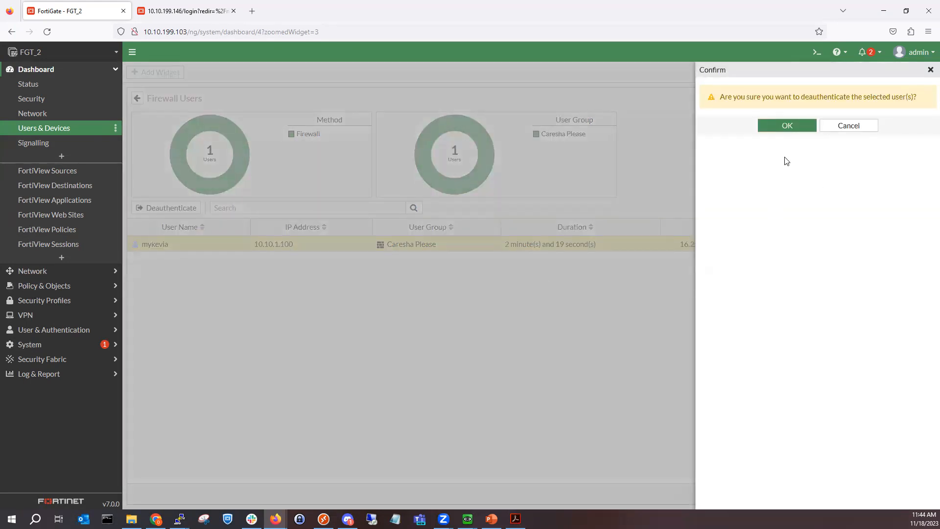
pyautogui.click(793, 128)
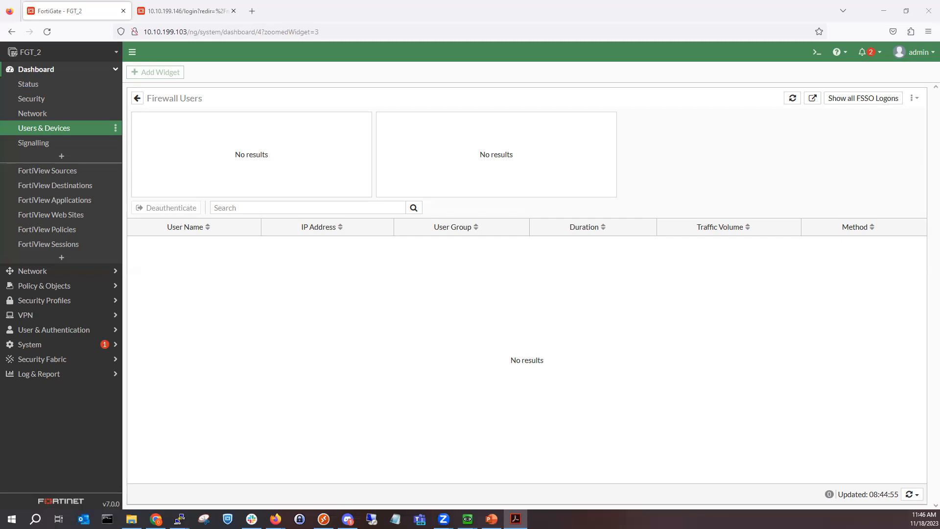
pyautogui.moveTo(371, 30); pyautogui.dragTo(370, 1)
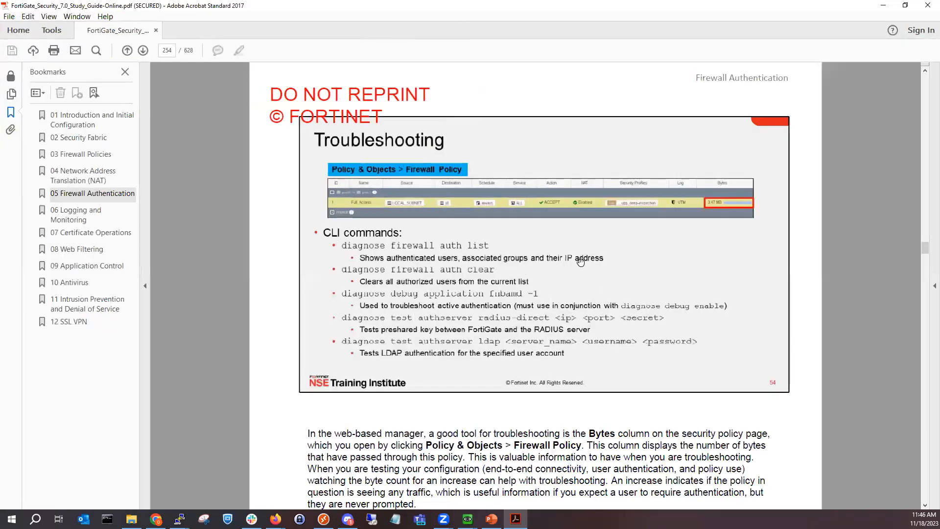
# Step: Scroll the study guide to page 254's Troubleshooting slide listing the diagnose firewall auth commands
pyautogui.scroll(2, 645, 262)
pyautogui.scroll(1, 645, 262)
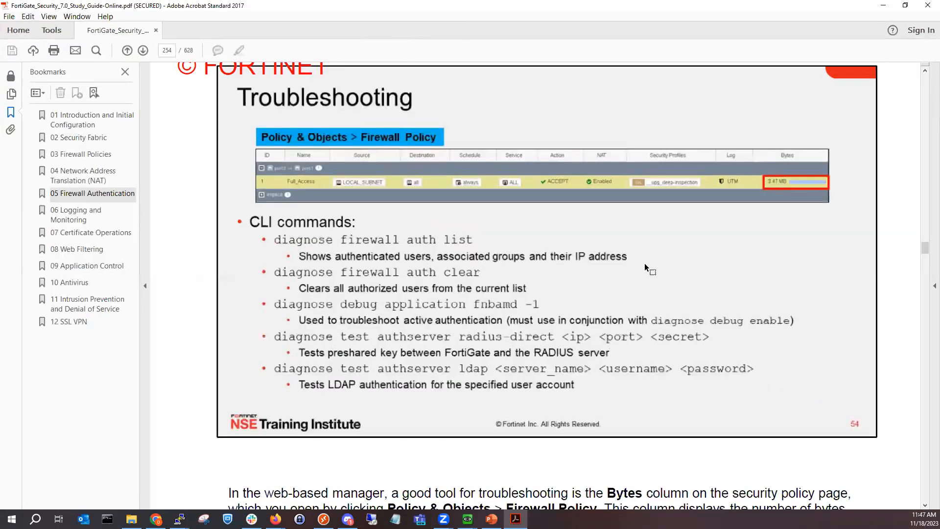
pyautogui.scroll(1, 645, 263)
pyautogui.scroll(-1, 645, 263)
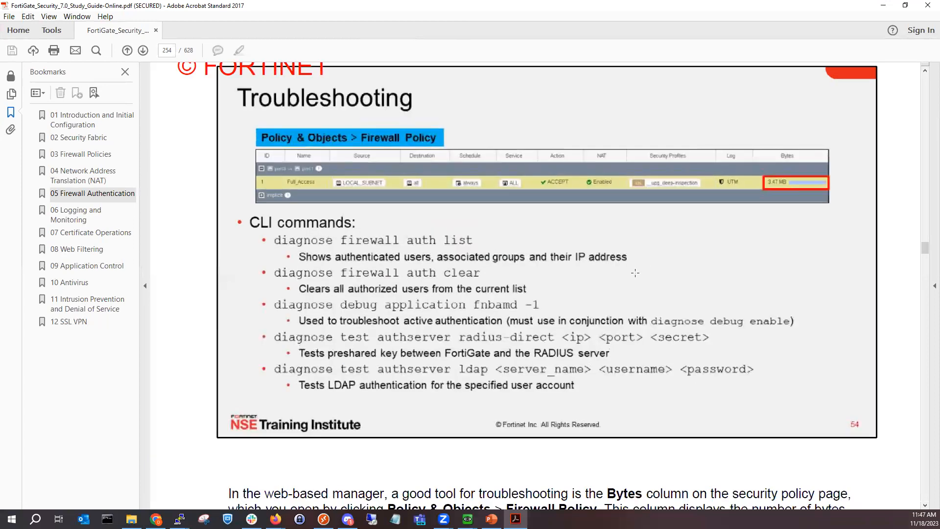
pyautogui.scroll(1, 634, 272)
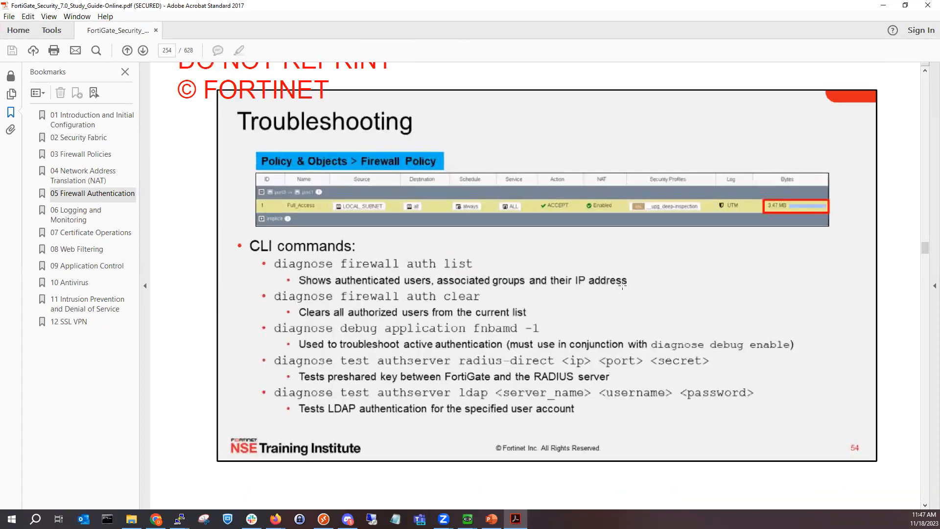